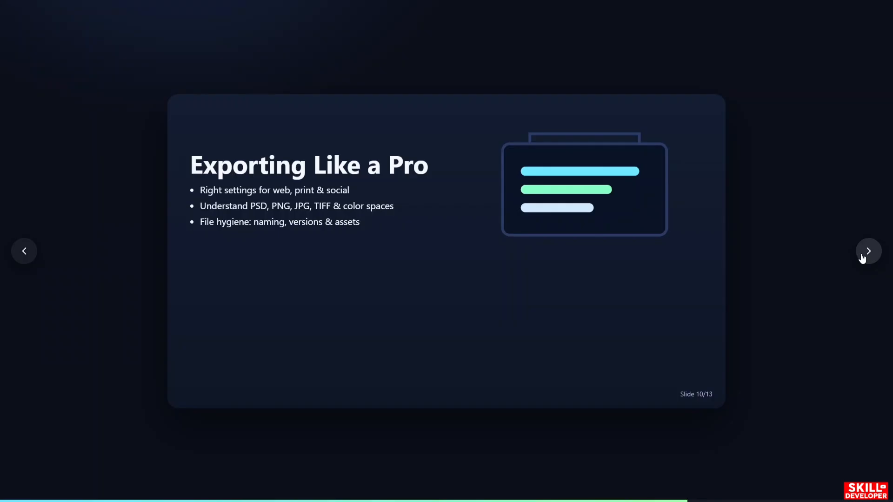
{"action": "left_click", "coordinate": [863, 259]}
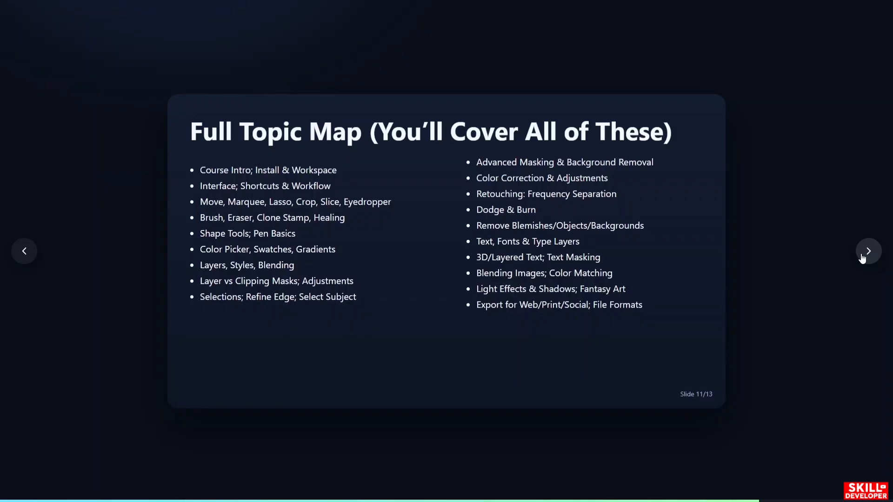
{"action": "left_click", "coordinate": [862, 259]}
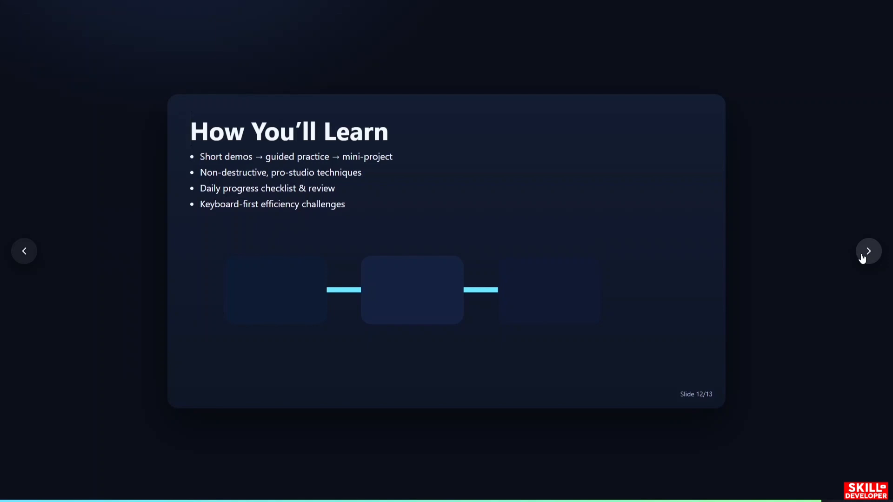
{"action": "left_click", "coordinate": [862, 258]}
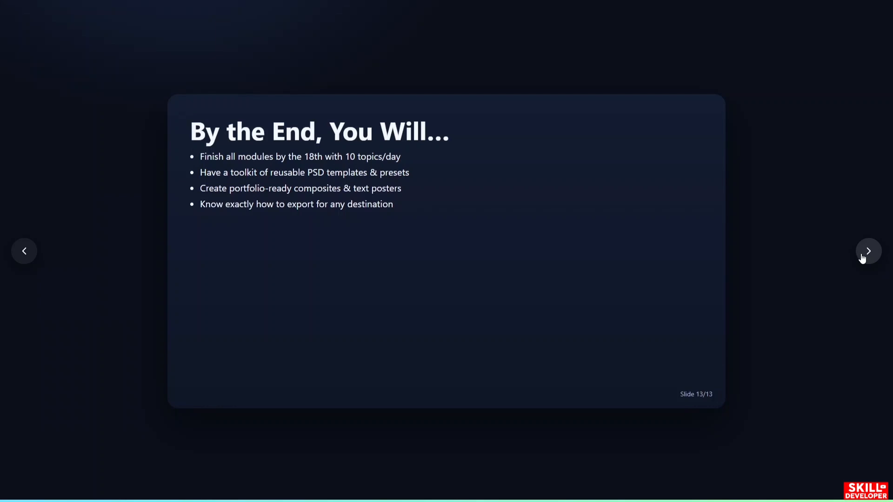
{"action": "left_click", "coordinate": [861, 255]}
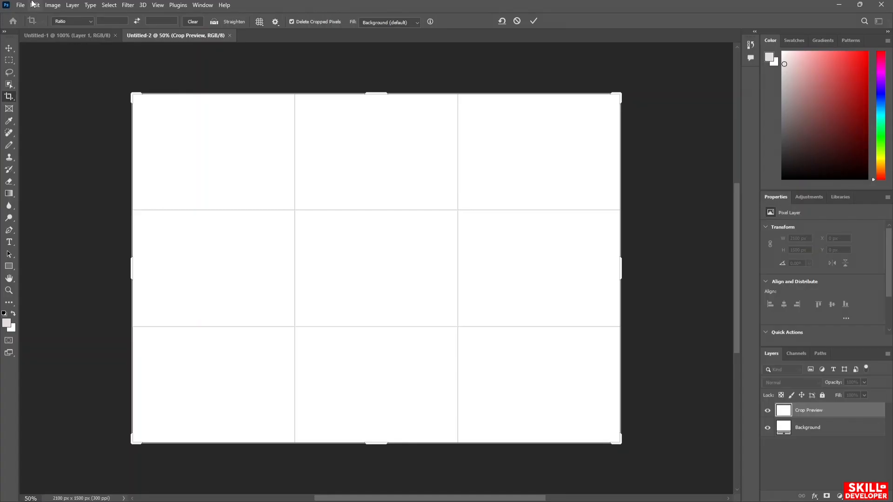
- Review the Move, Marquee, Lasso, Object Selection, Crop, Eyedropper and Pen tools and their available options
{"action": "left_click", "coordinate": [10, 47]}
{"action": "left_click", "coordinate": [9, 60]}
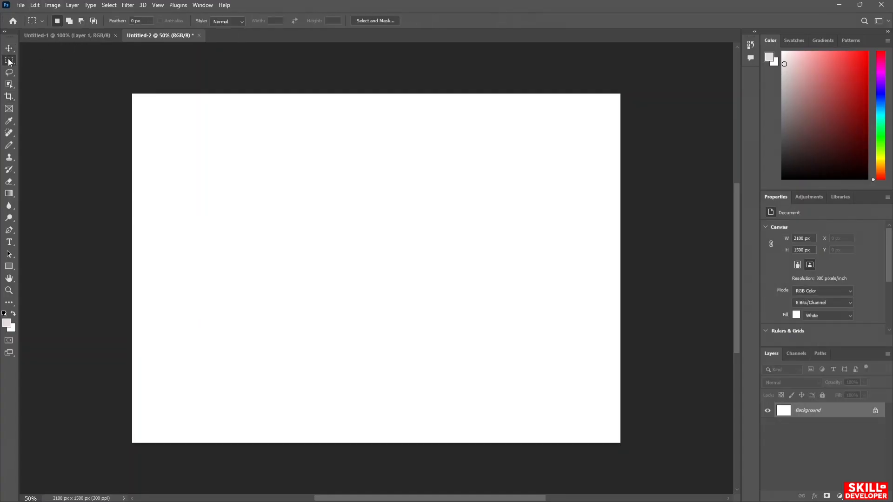
{"action": "left_click", "coordinate": [9, 73]}
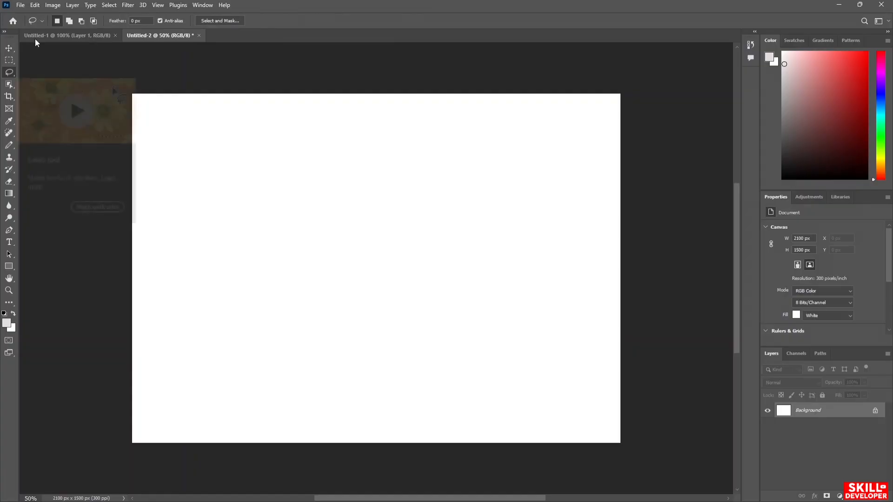
{"action": "left_click", "coordinate": [9, 85]}
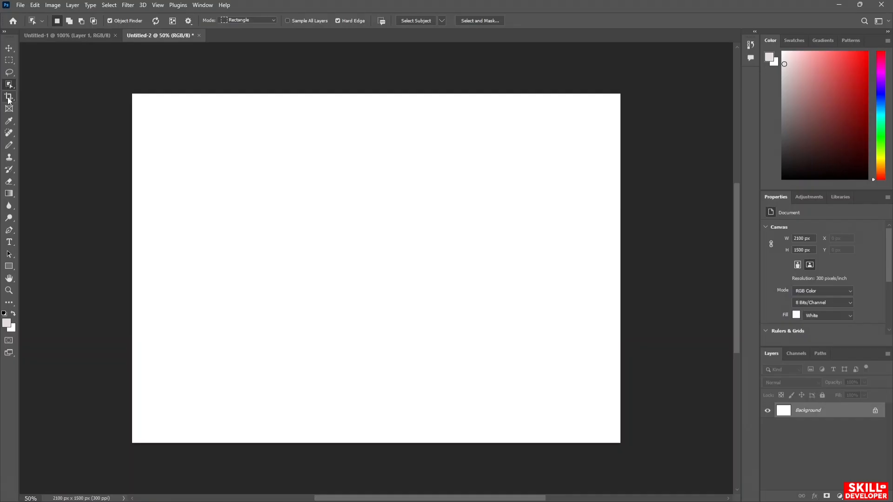
{"action": "left_click", "coordinate": [9, 97]}
{"action": "left_click", "coordinate": [9, 121]}
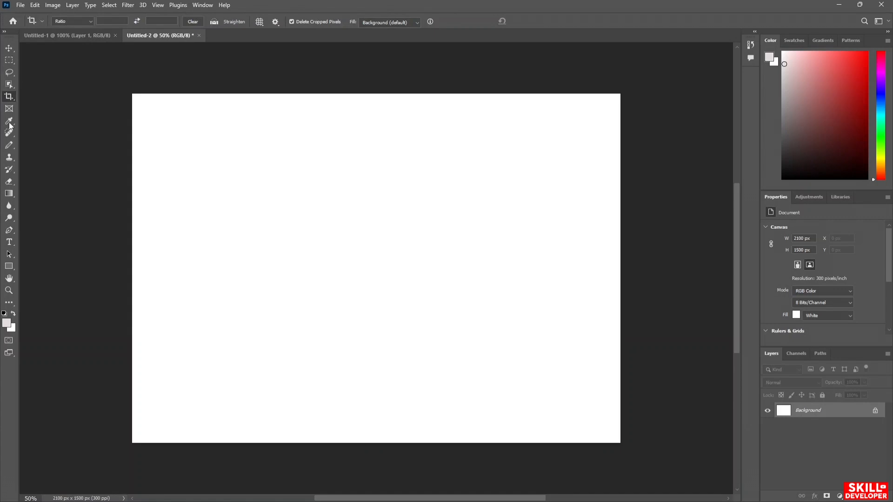
{"action": "left_click", "coordinate": [9, 48]}
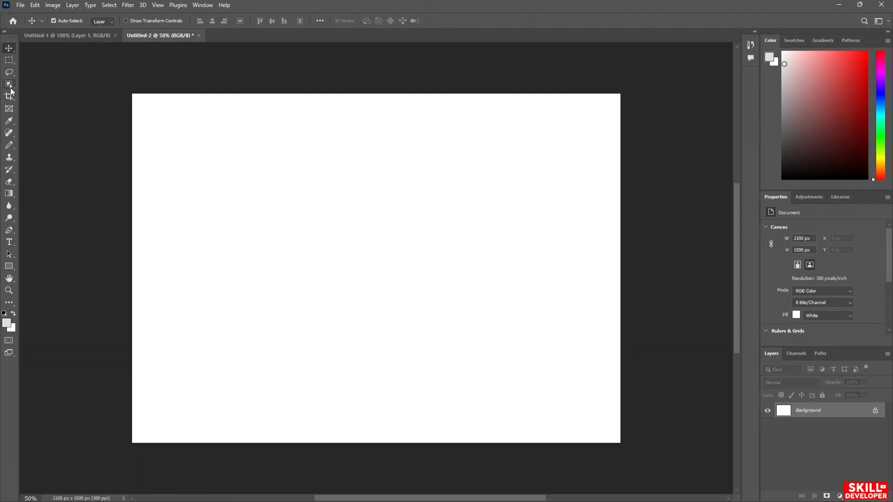
{"action": "left_click", "coordinate": [12, 229]}
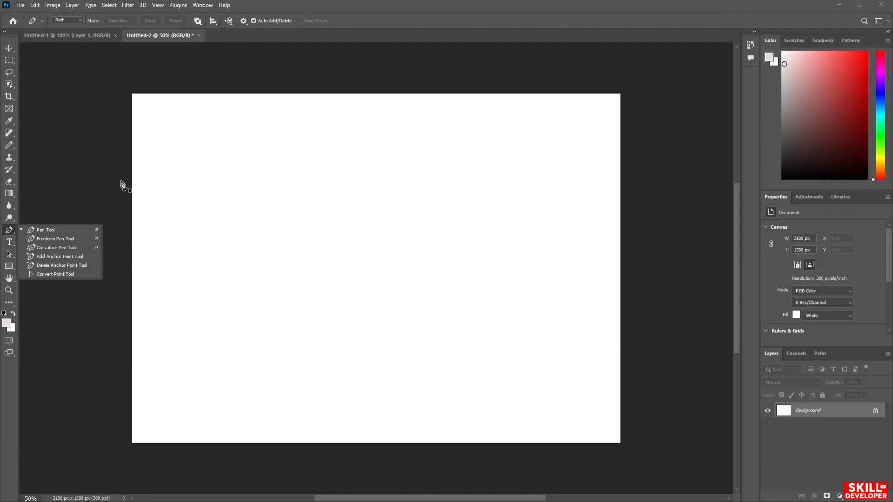
{"action": "left_click", "coordinate": [6, 36]}
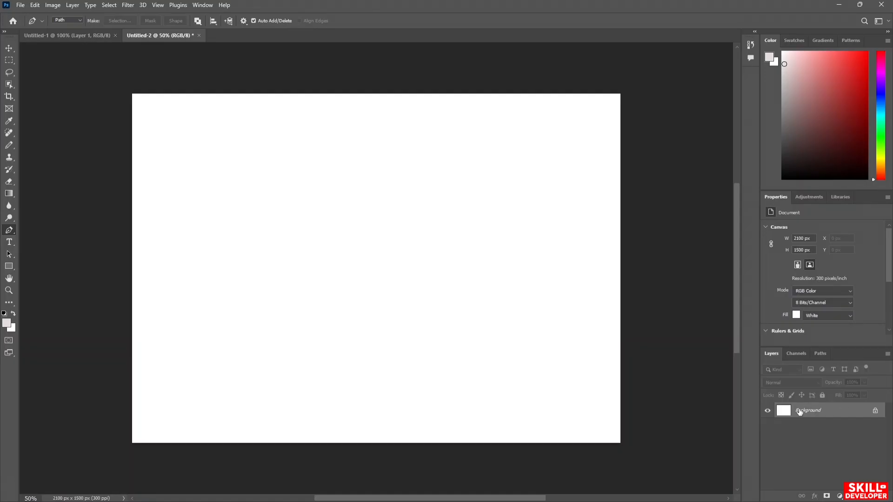
- Examine the document's channels, paths, layers, adjustments, libraries and properties
{"action": "left_click", "coordinate": [801, 352]}
{"action": "left_click", "coordinate": [820, 354]}
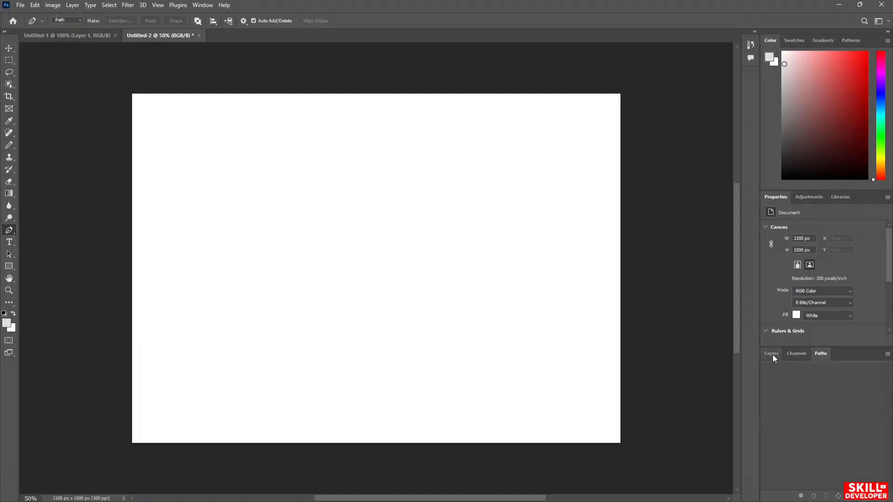
{"action": "left_click", "coordinate": [772, 354]}
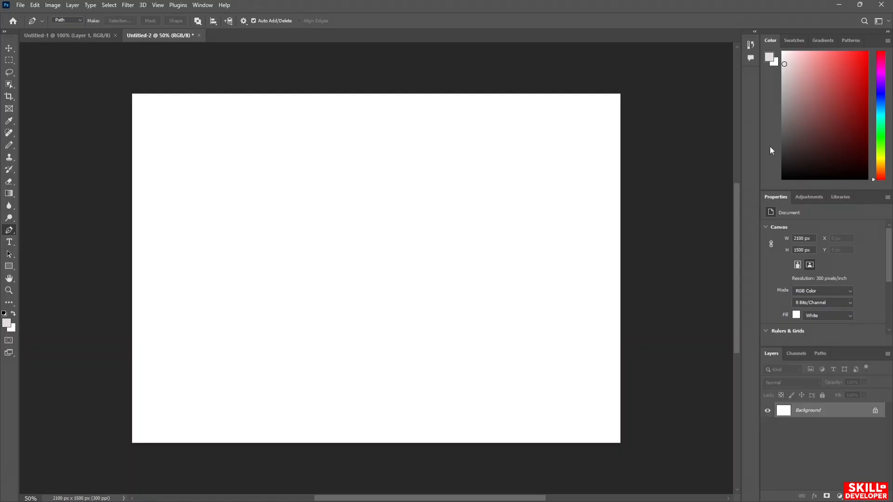
{"action": "left_click", "coordinate": [812, 198]}
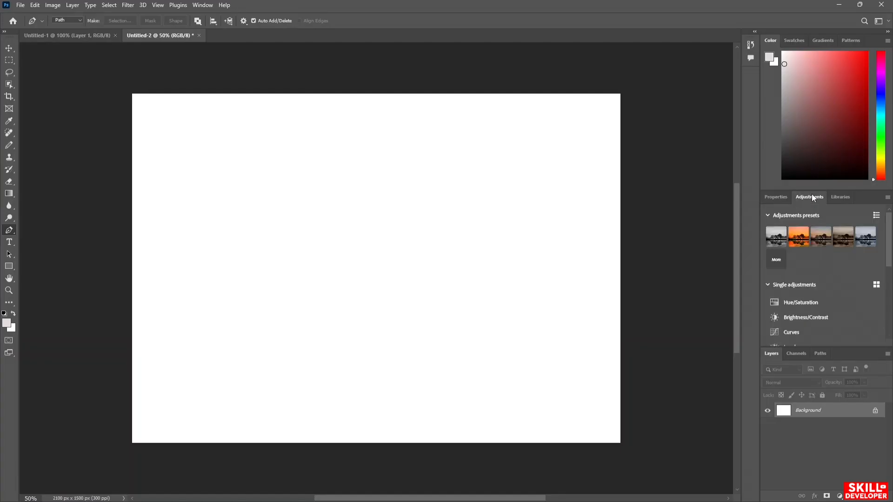
{"action": "left_click", "coordinate": [846, 198]}
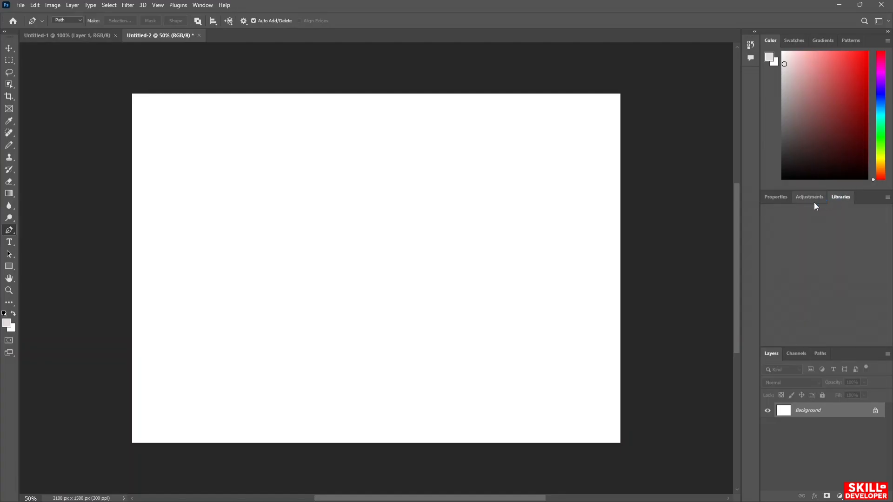
{"action": "left_click", "coordinate": [775, 199]}
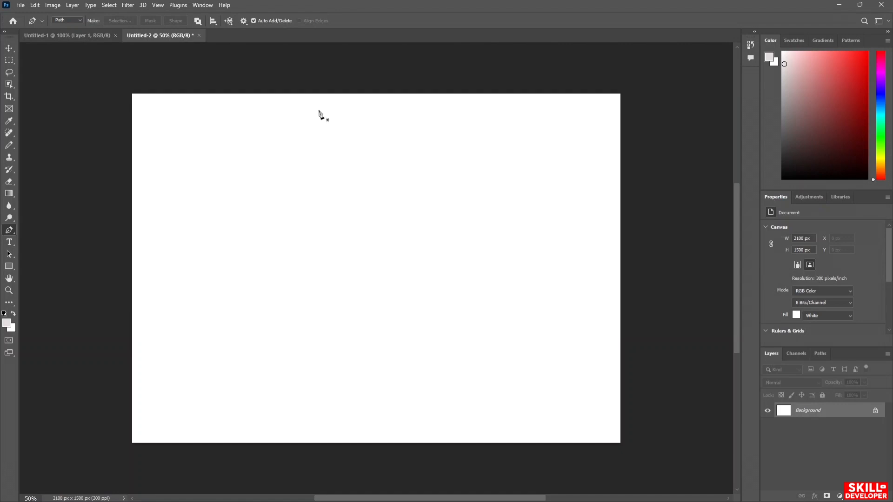
- Rearrange the workspace so Layers sits between Color and Properties, and shorten the Color area to give Layers more room
{"action": "left_click", "coordinate": [10, 73]}
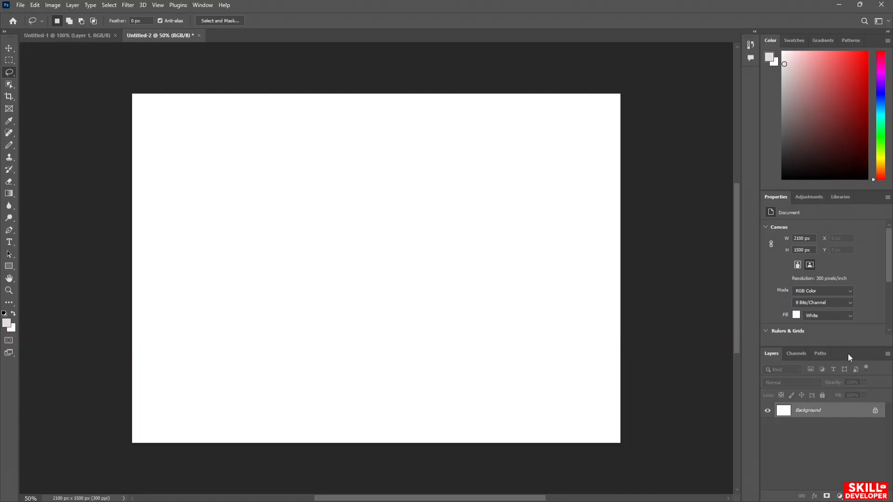
{"action": "left_click_drag", "start_coordinate": [848, 354], "coordinate": [849, 260]}
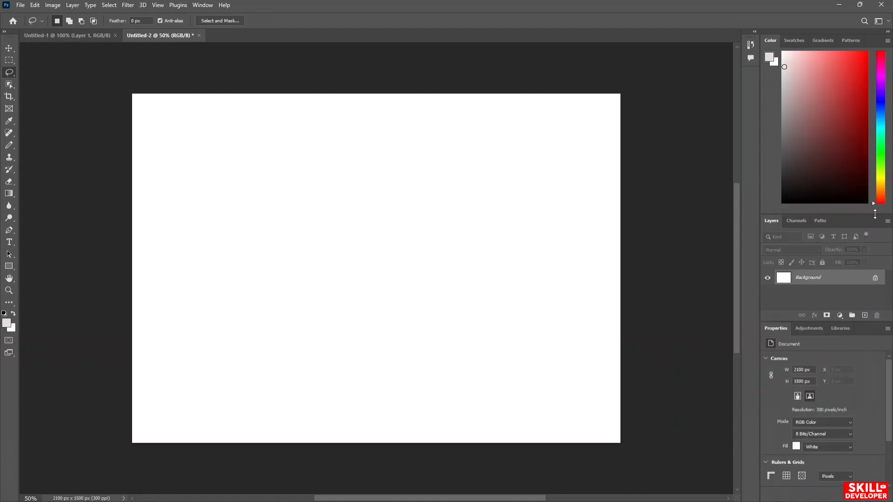
{"action": "left_click_drag", "start_coordinate": [874, 214], "coordinate": [853, 154]}
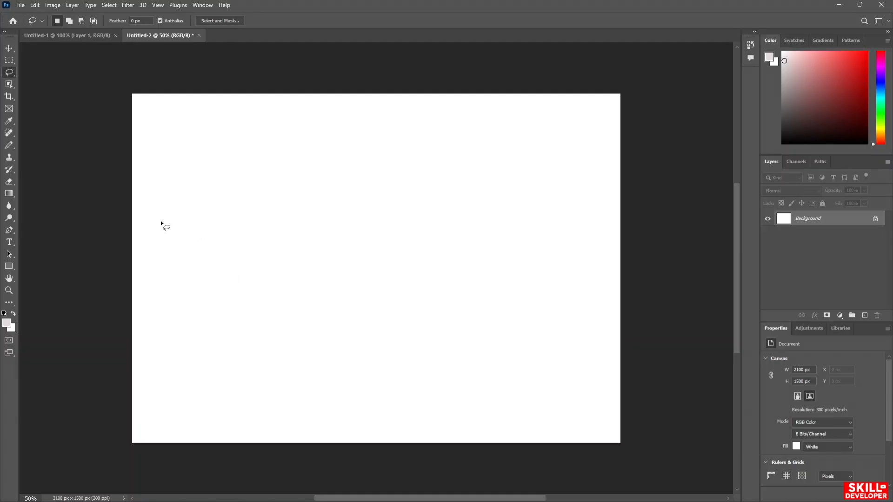
- Look at the open documents Untitled-1 and Untitled-2 in alternation
{"action": "left_click", "coordinate": [52, 34]}
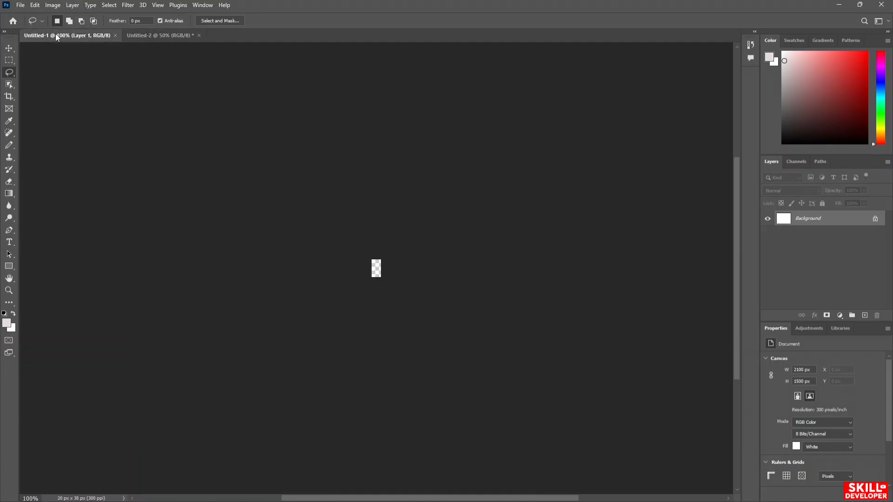
{"action": "left_click", "coordinate": [145, 36]}
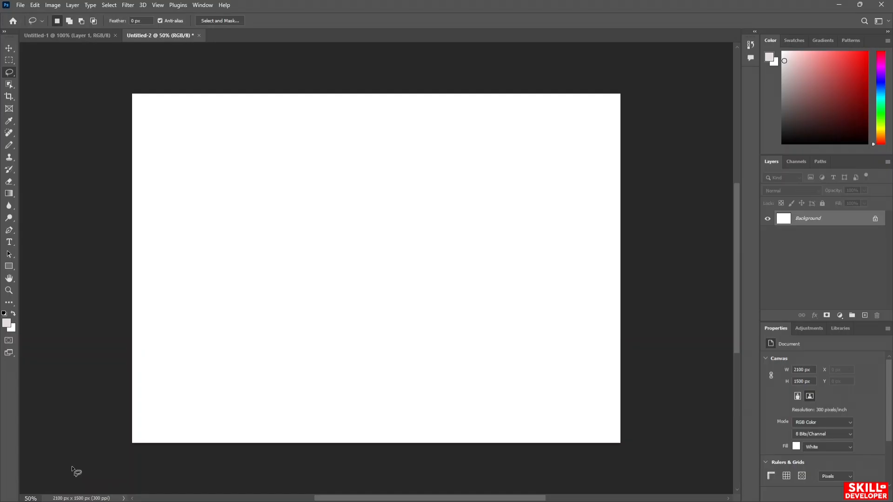
{"action": "scroll", "coordinate": [154, 378], "scroll_direction": "left", "scroll_amount": 2}
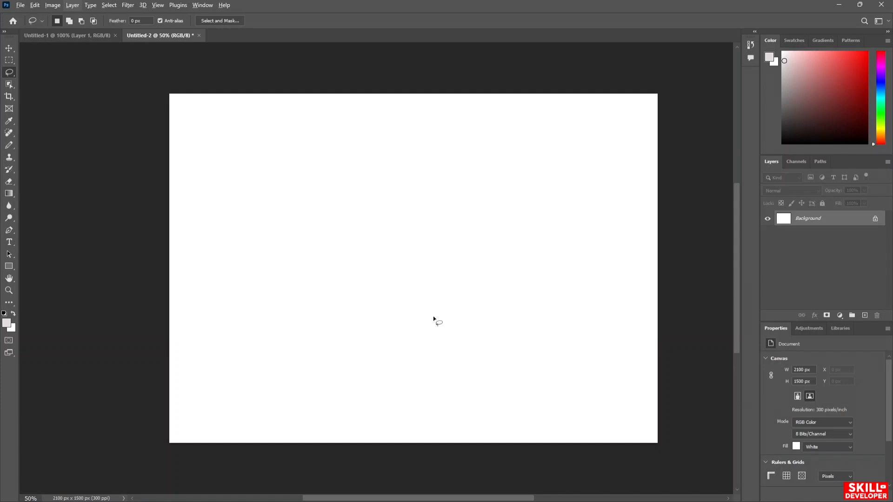
{"action": "left_click", "coordinate": [84, 35]}
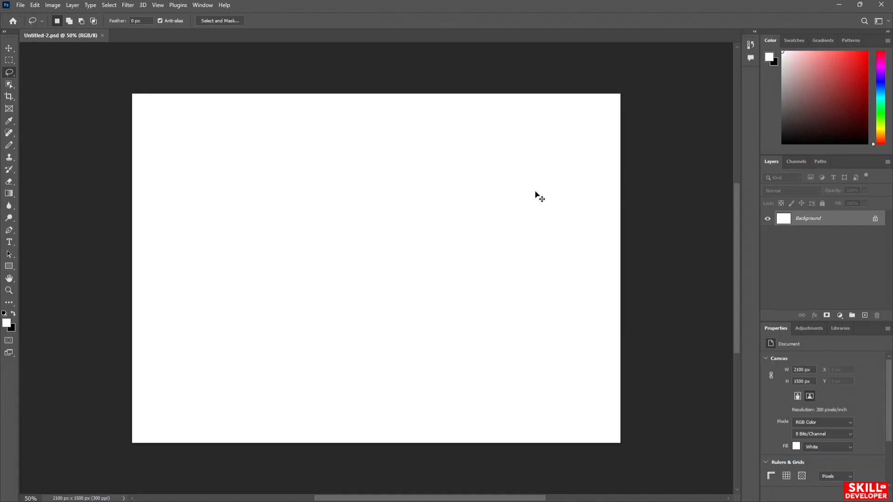
- Examine the Untitled-2.psd canvas at different pan positions and zoom levels
{"action": "scroll", "coordinate": [536, 192], "scroll_direction": "left", "scroll_amount": 2}
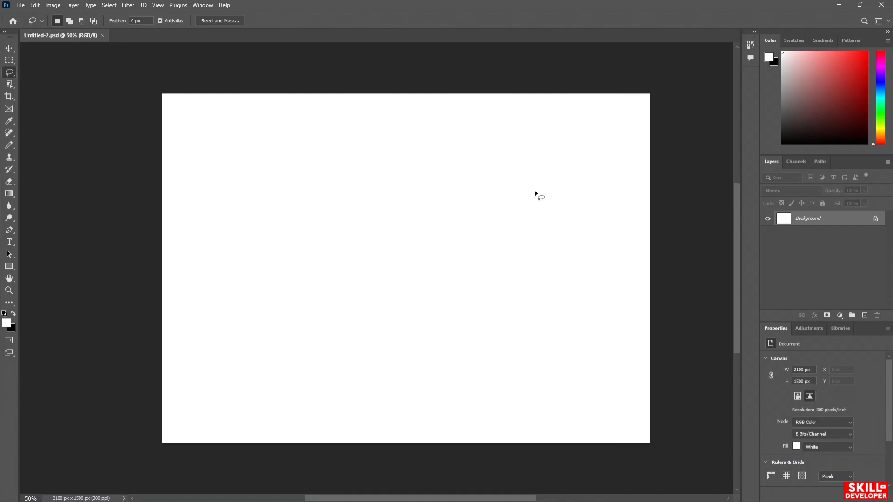
{"action": "scroll", "coordinate": [534, 191], "scroll_direction": "left", "scroll_amount": 2}
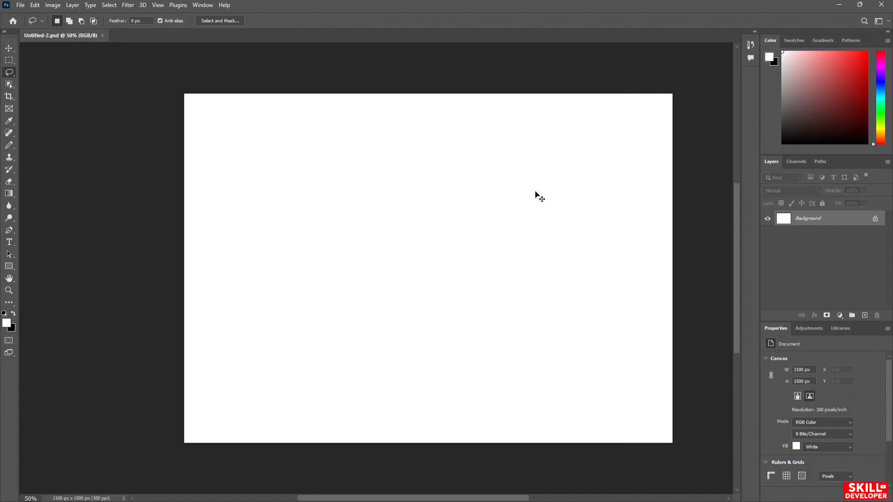
{"action": "scroll", "coordinate": [534, 190], "scroll_direction": "left", "scroll_amount": 1}
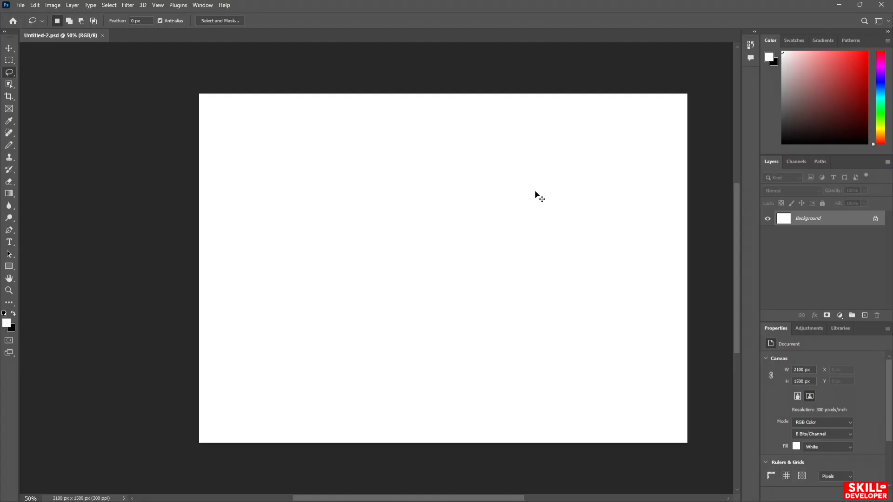
{"action": "key", "text": "ctrl+plus"}
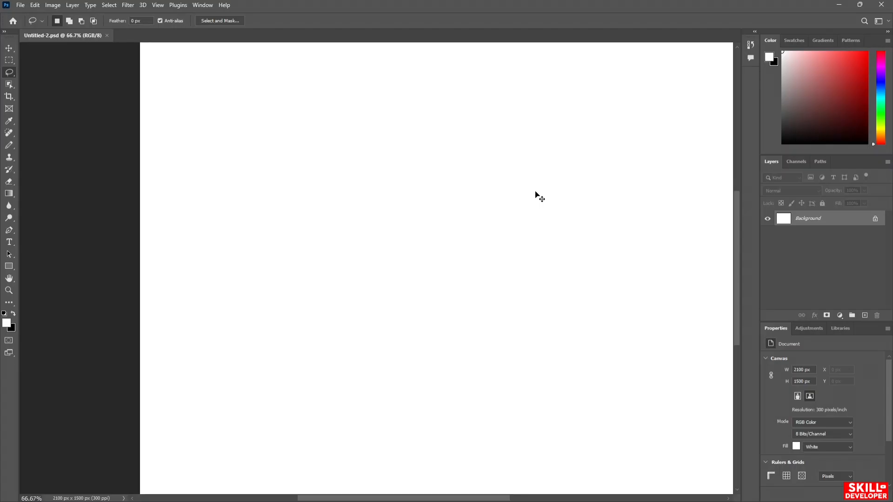
{"action": "key", "text": "ctrl+minus"}
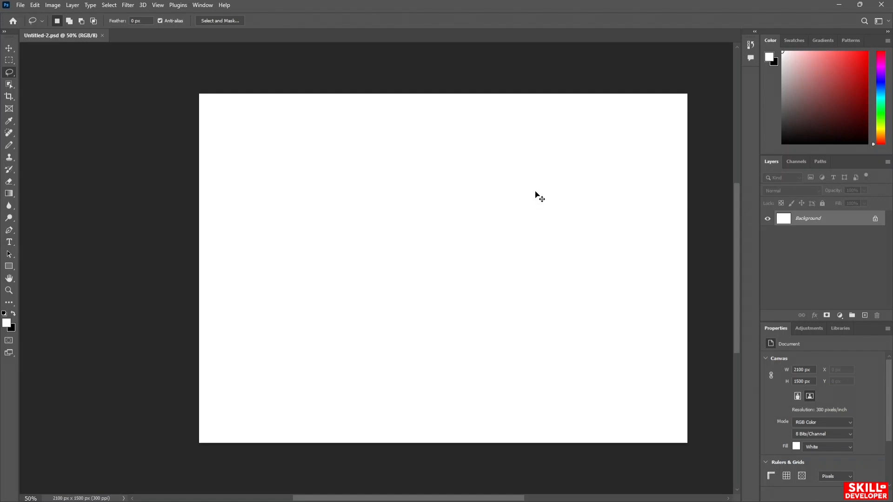
{"action": "scroll", "coordinate": [534, 195], "scroll_direction": "up", "scroll_amount": 2}
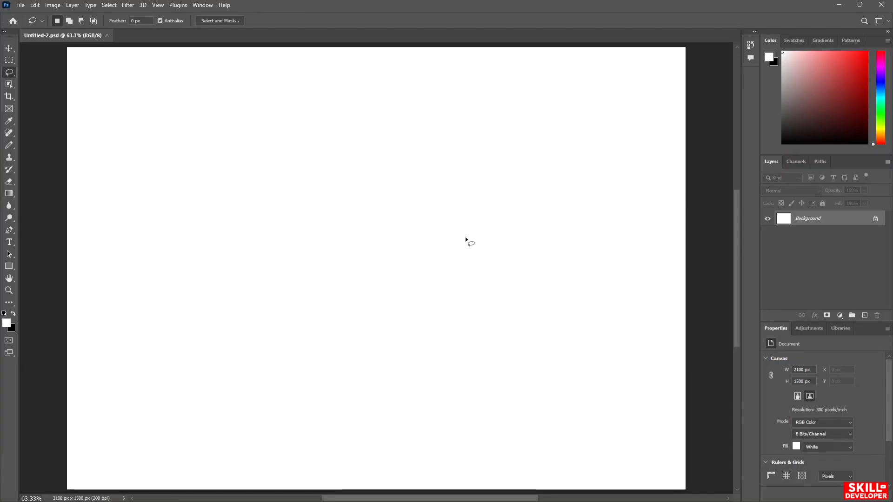
{"action": "key", "text": "space"}
{"action": "mouse_move", "coordinate": [659, 165]}
{"action": "left_mouse_down"}
{"action": "mouse_move", "coordinate": [638, 237]}
{"action": "mouse_move", "coordinate": [674, 124]}
{"action": "mouse_move", "coordinate": [645, 151]}
{"action": "mouse_move", "coordinate": [674, 189]}
{"action": "mouse_move", "coordinate": [685, 253]}
{"action": "mouse_move", "coordinate": [671, 314]}
{"action": "mouse_move", "coordinate": [662, 219]}
{"action": "mouse_move", "coordinate": [684, 187]}
{"action": "mouse_move", "coordinate": [677, 174]}
{"action": "left_mouse_up"}
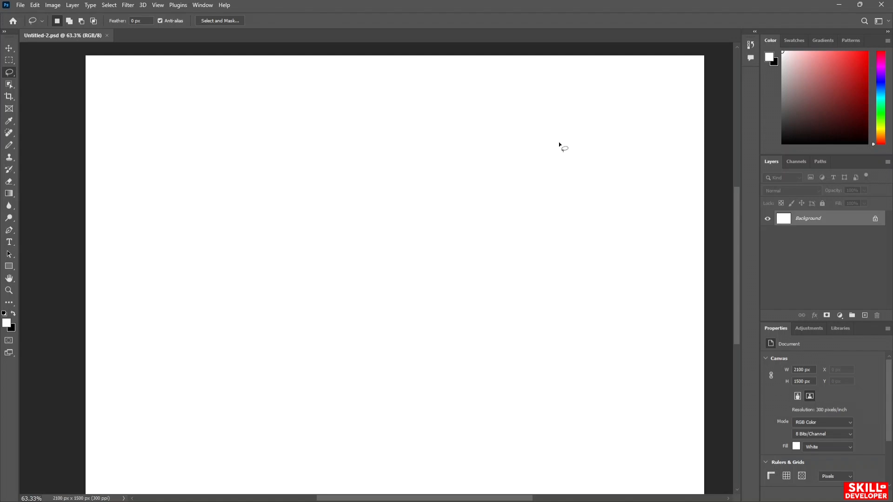
- Draw a freehand Lasso selection in the upper part of the white canvas and deselect it
{"action": "mouse_move", "coordinate": [477, 139]}
{"action": "left_mouse_down"}
{"action": "mouse_move", "coordinate": [550, 194]}
{"action": "mouse_move", "coordinate": [489, 251]}
{"action": "mouse_move", "coordinate": [516, 164]}
{"action": "mouse_move", "coordinate": [584, 179]}
{"action": "mouse_move", "coordinate": [564, 113]}
{"action": "left_mouse_up"}
{"action": "key", "text": "ctrl+d"}
- Move the white background layer off its position with the Move tool and return it to X 0 px, Y 0 px
{"action": "left_click", "coordinate": [9, 47]}
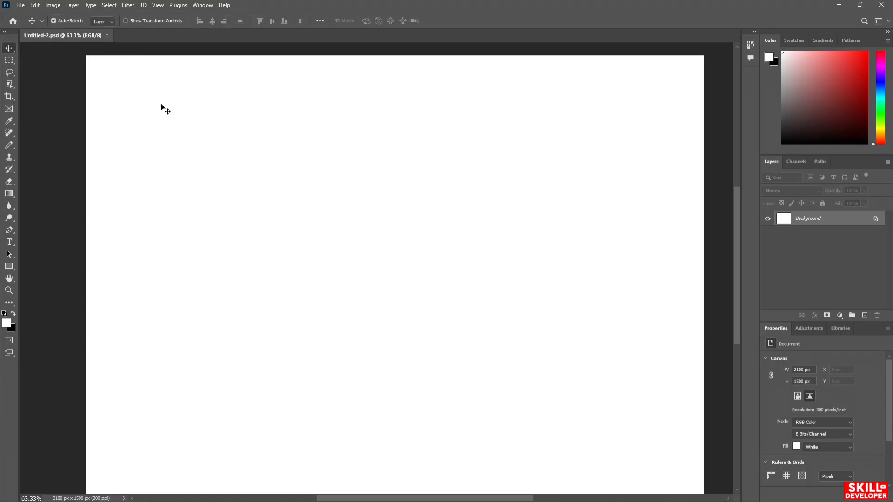
{"action": "left_click_drag", "start_coordinate": [132, 102], "coordinate": [391, 146]}
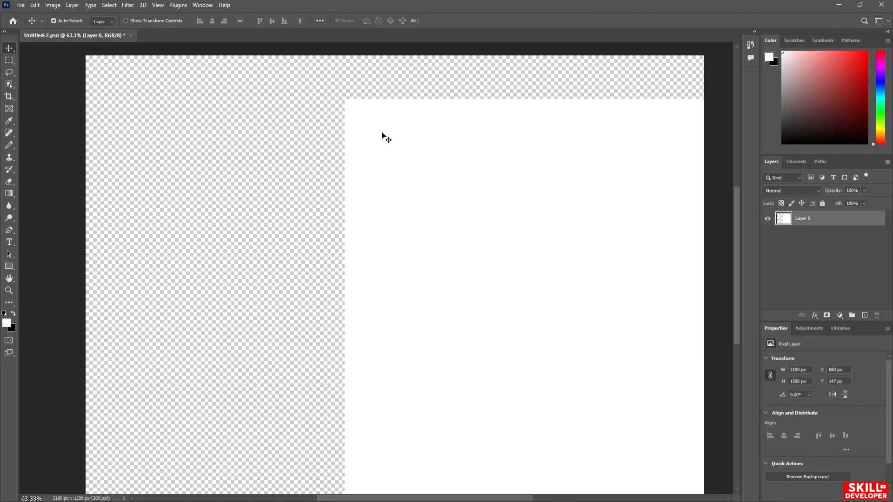
{"action": "left_click_drag", "start_coordinate": [383, 135], "coordinate": [125, 98]}
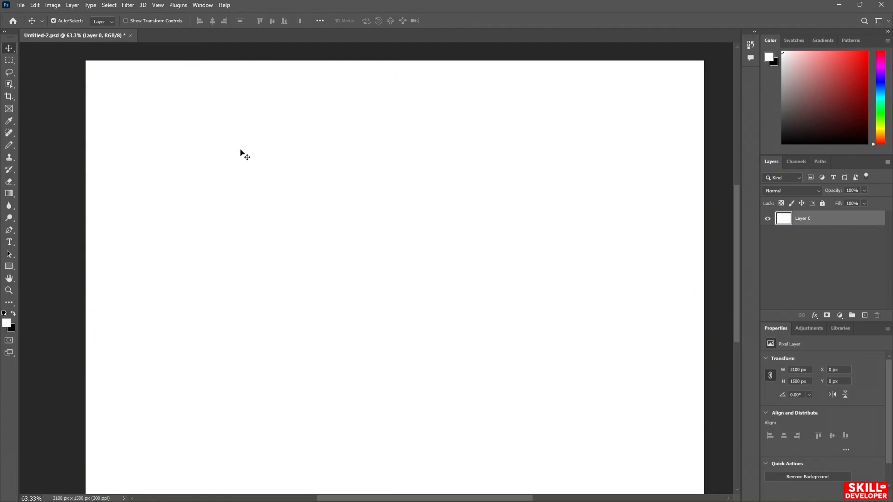
{"action": "scroll", "coordinate": [414, 204], "scroll_direction": "right", "scroll_amount": 3}
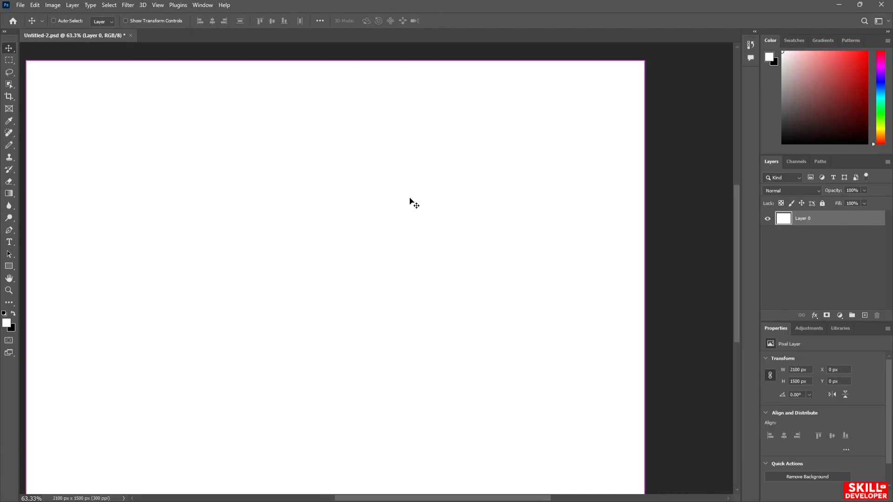
{"action": "key", "text": "ctrl+minus"}
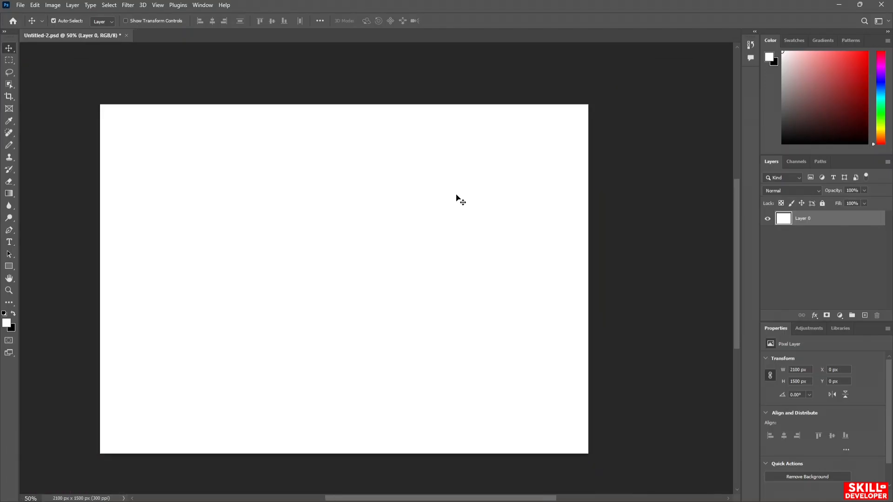
- Move the white layer to about X 86 px, Y 30 px with the Move tool and undo the move
{"action": "left_click", "coordinate": [628, 194]}
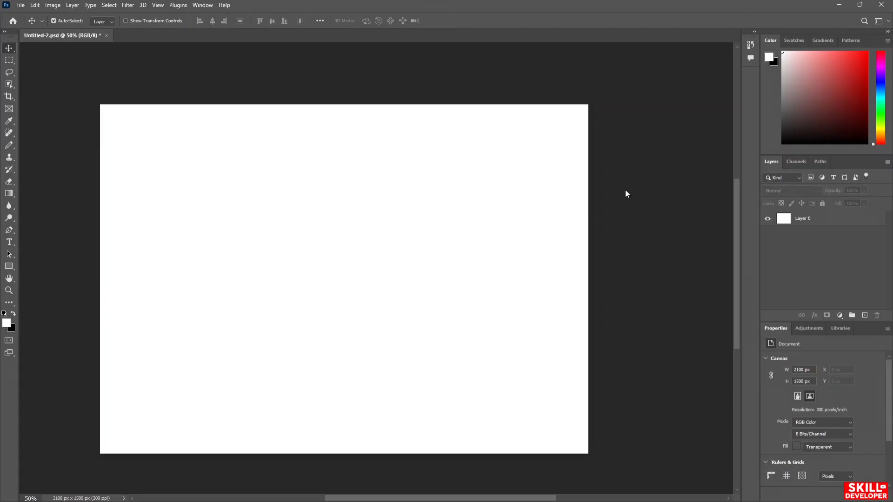
{"action": "key", "text": "ctrl"}
{"action": "left_click_drag", "start_coordinate": [543, 214], "coordinate": [561, 223]}
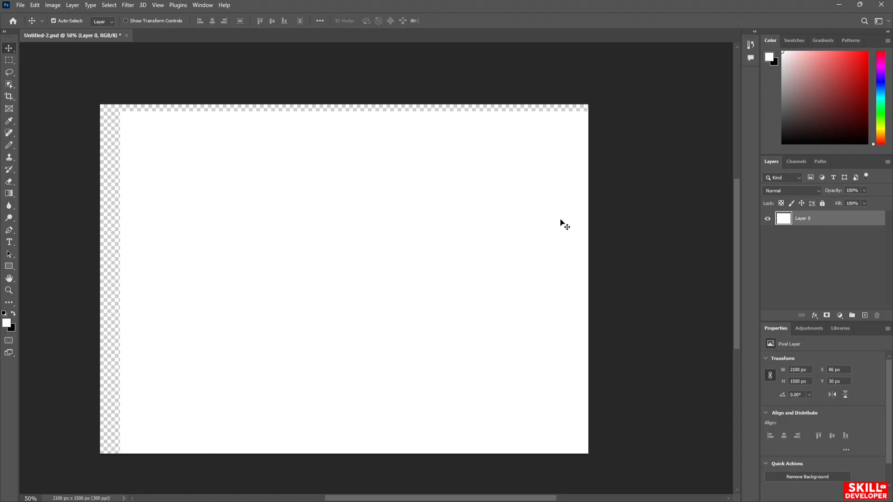
{"action": "key", "text": "ctrl+z"}
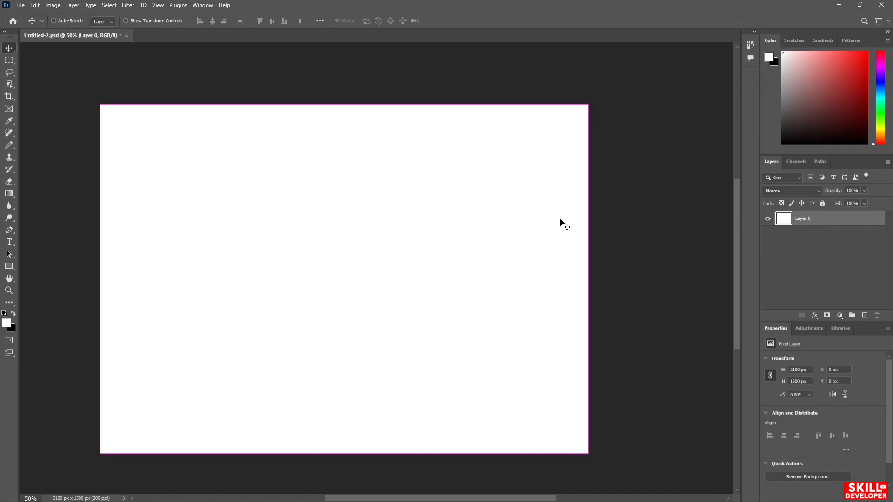
- Turn on CMYK proof colors and scale Layer 0 to 99.98% with Free Transform
{"action": "key", "text": "ctrl+y"}
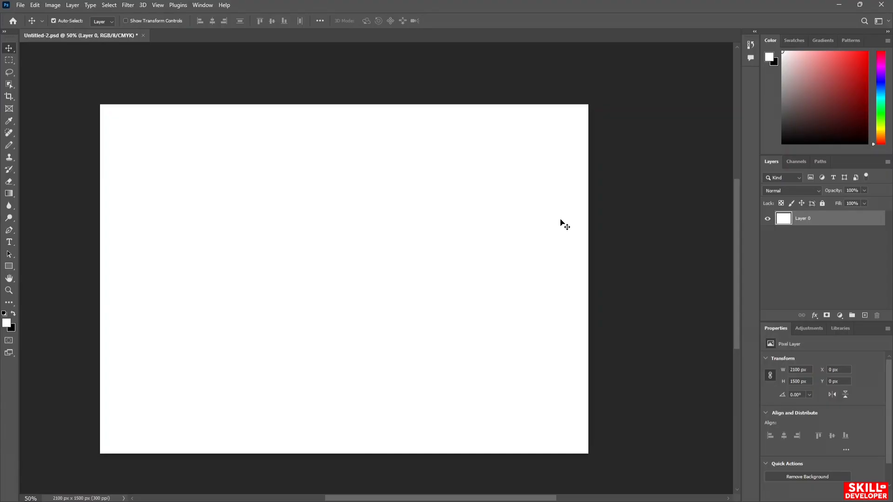
{"action": "key", "text": "ctrl"}
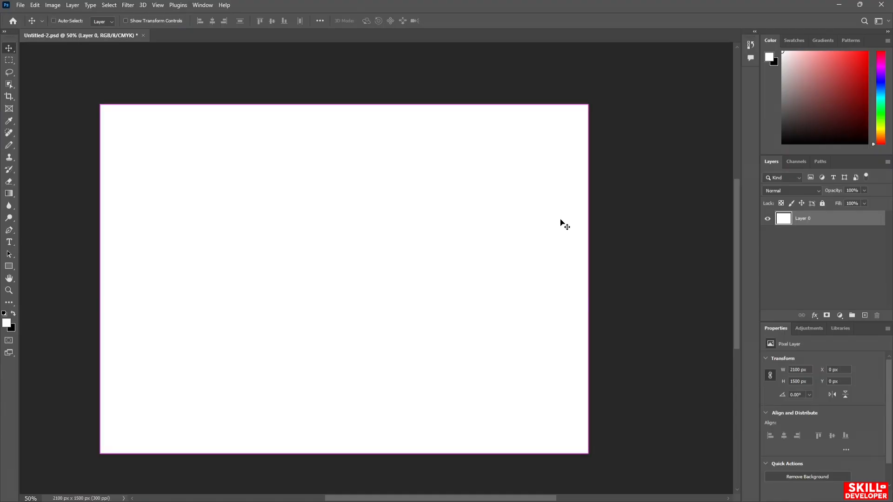
{"action": "key", "text": "ctrl+t"}
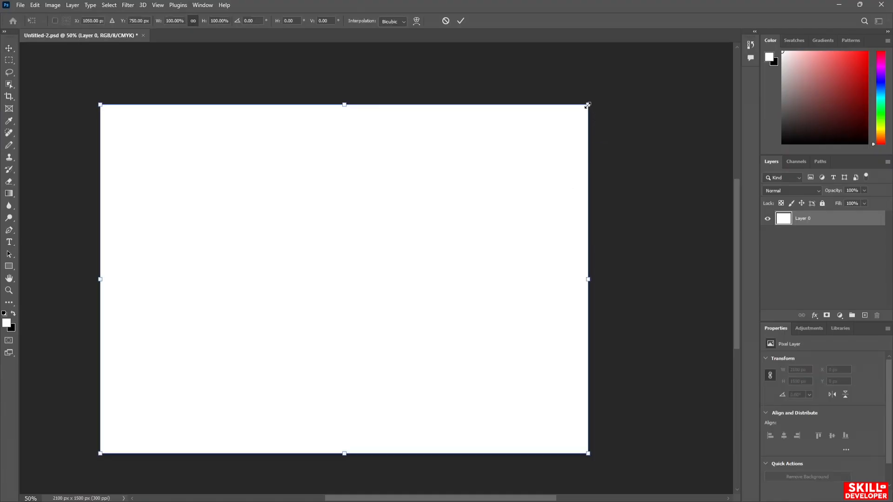
{"action": "mouse_move", "coordinate": [587, 106]}
{"action": "left_mouse_down"}
{"action": "mouse_move", "coordinate": [550, 159]}
{"action": "mouse_move", "coordinate": [595, 111]}
{"action": "mouse_move", "coordinate": [584, 115]}
{"action": "mouse_move", "coordinate": [588, 106]}
{"action": "left_mouse_up"}
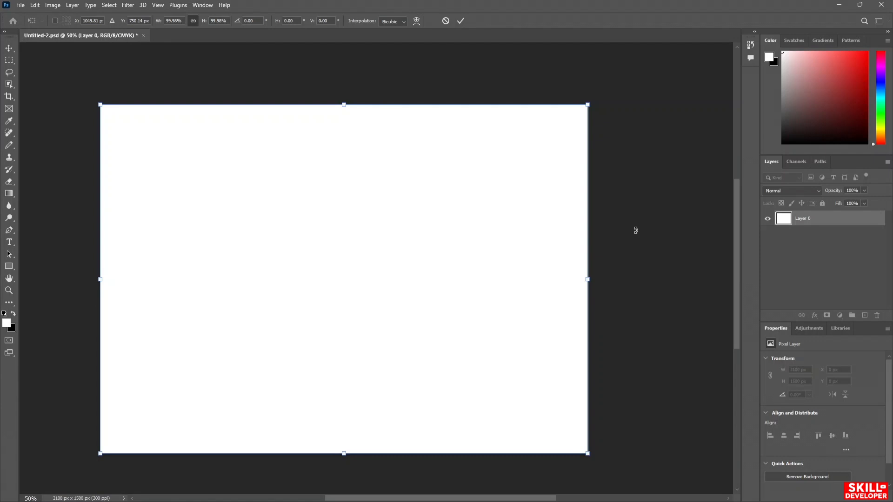
{"action": "key", "text": "Return"}
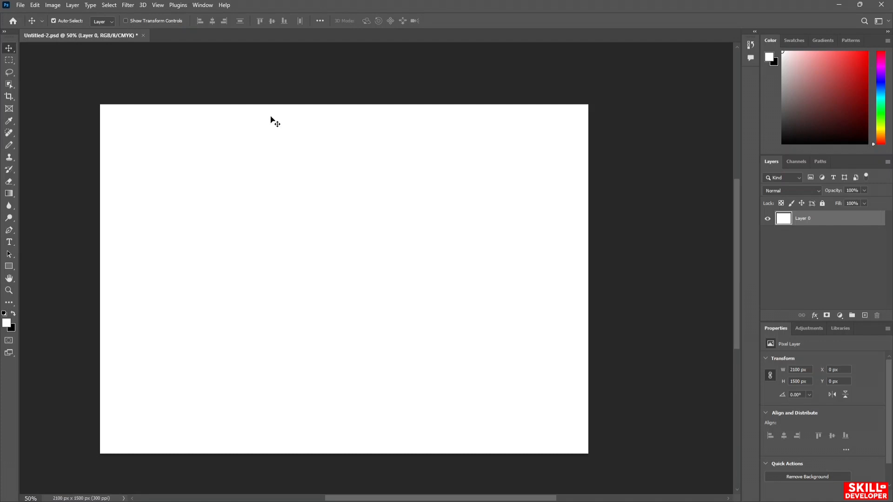
- Alternate between the Pencil, Eraser and Move tools, ending on the Move tool
{"action": "key", "text": "b"}
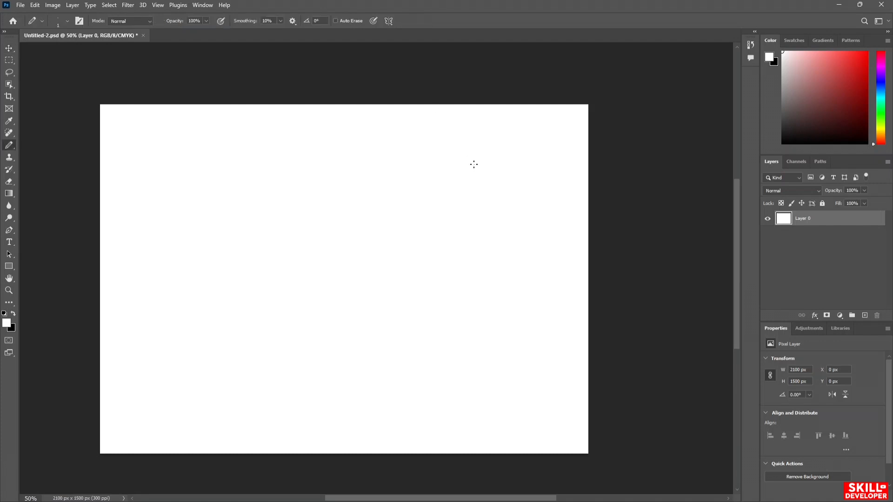
{"action": "key", "text": "e"}
{"action": "key", "text": "b"}
{"action": "key", "text": "v"}
{"action": "key", "text": "b"}
{"action": "key", "text": "v"}
{"action": "key", "text": "b"}
{"action": "key", "text": "v"}
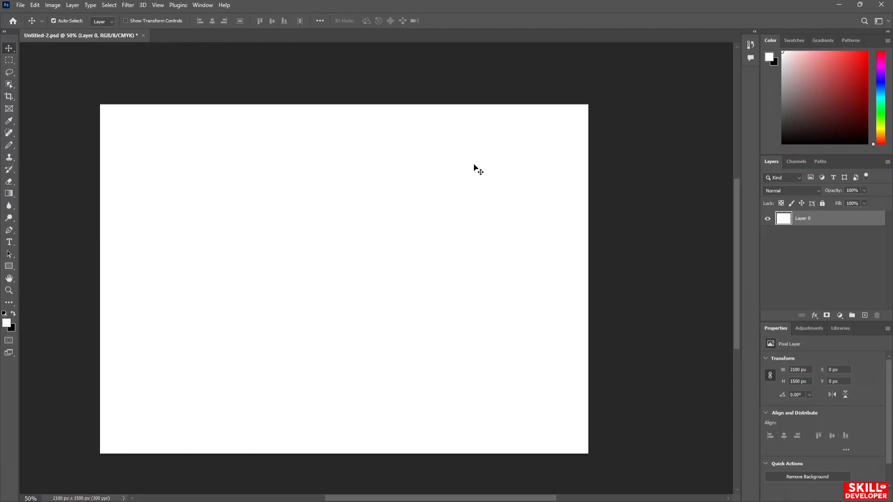
- Activate the Pencil tool and set its brush size to 4 px
{"action": "key", "text": "b"}
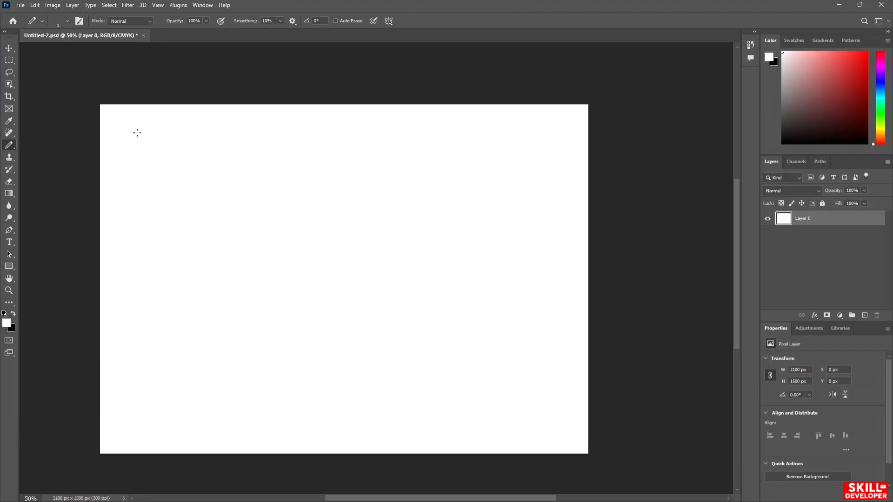
{"action": "left_click", "coordinate": [68, 21]}
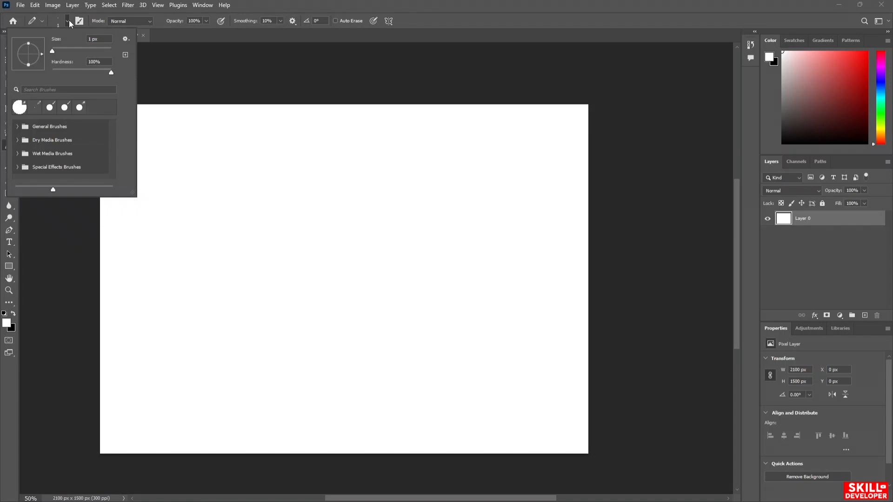
{"action": "left_click", "coordinate": [69, 20]}
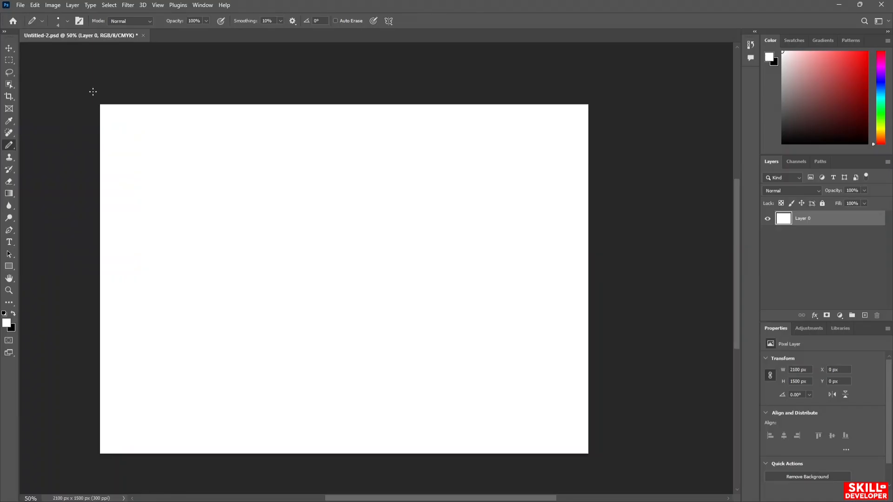
- Choose a muted red foreground color and draw a freehand looped Pencil stroke in the upper part of the white canvas
{"action": "key", "text": "i"}
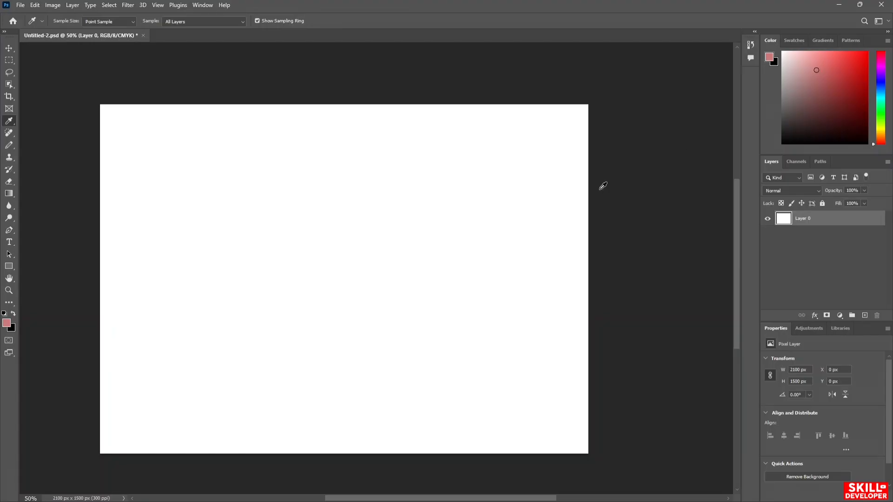
{"action": "left_click_drag", "start_coordinate": [487, 201], "coordinate": [825, 75]}
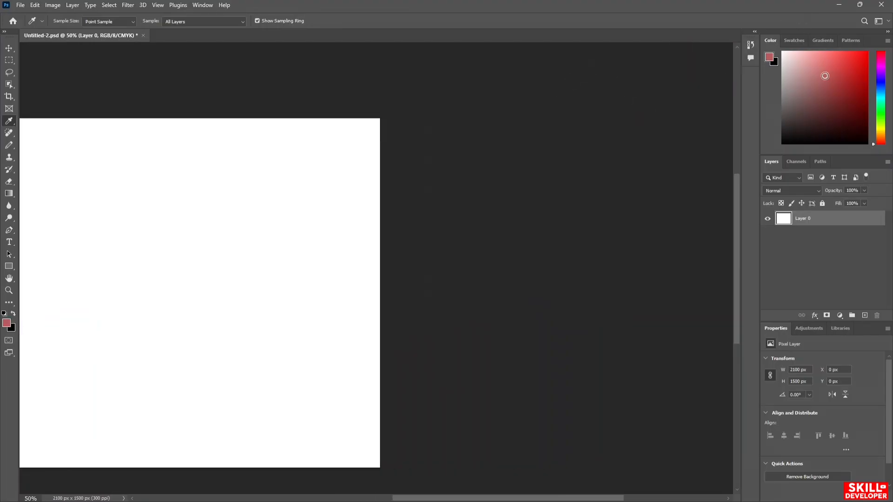
{"action": "key", "text": "b"}
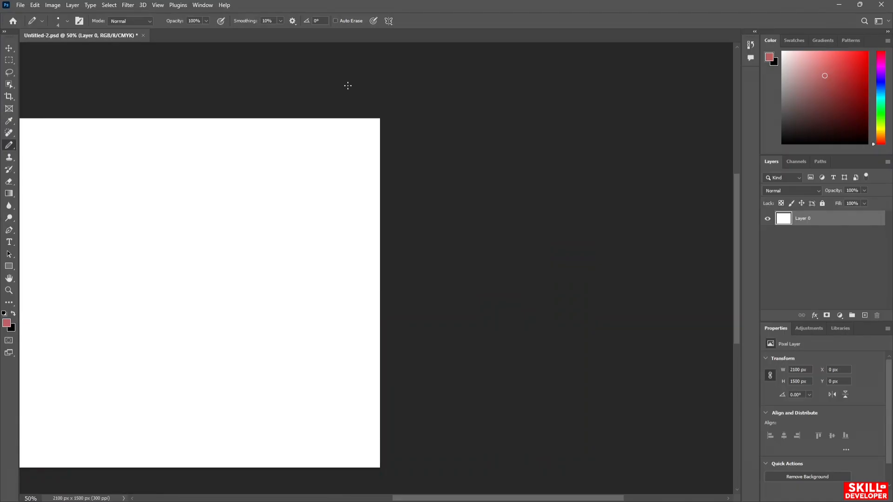
{"action": "mouse_move", "coordinate": [116, 142]}
{"action": "left_mouse_down"}
{"action": "mouse_move", "coordinate": [182, 163]}
{"action": "mouse_move", "coordinate": [181, 197]}
{"action": "mouse_move", "coordinate": [134, 201]}
{"action": "mouse_move", "coordinate": [198, 170]}
{"action": "left_mouse_up"}
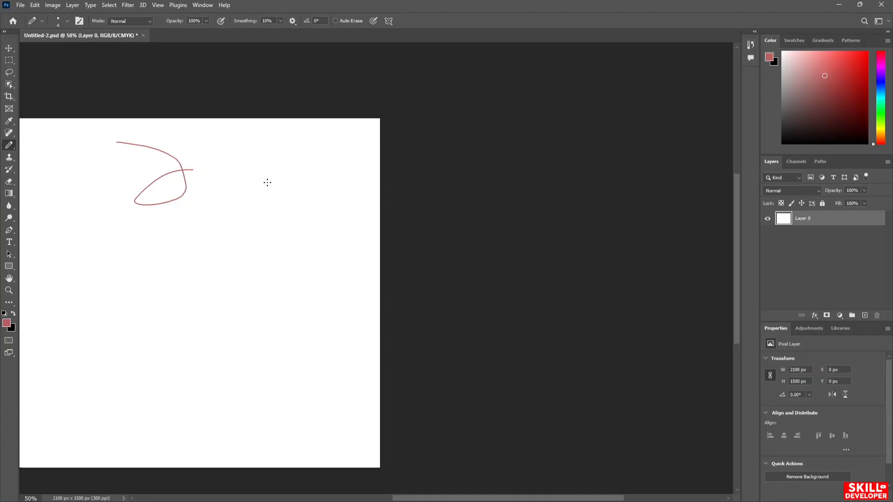
{"action": "scroll", "coordinate": [268, 182], "scroll_direction": "right", "scroll_amount": 5}
{"action": "scroll", "coordinate": [267, 182], "scroll_direction": "left", "scroll_amount": 3}
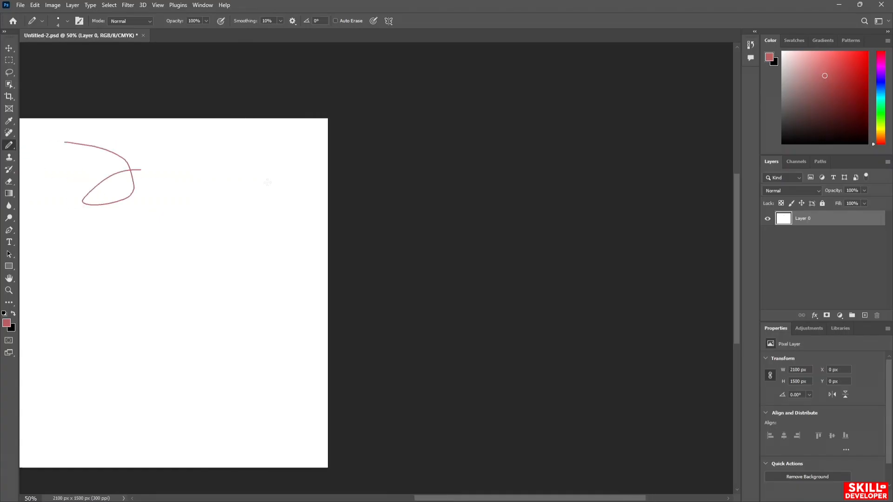
{"action": "scroll", "coordinate": [267, 183], "scroll_direction": "left", "scroll_amount": 6}
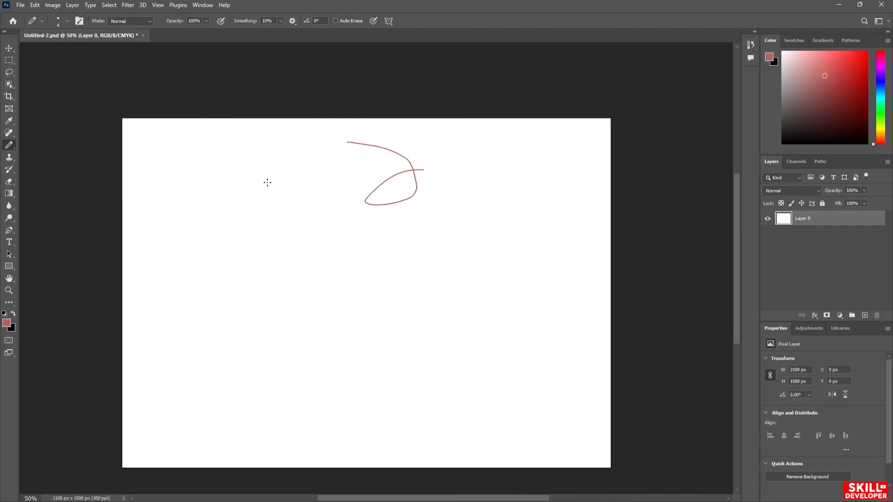
{"action": "scroll", "coordinate": [268, 182], "scroll_direction": "up", "scroll_amount": 1}
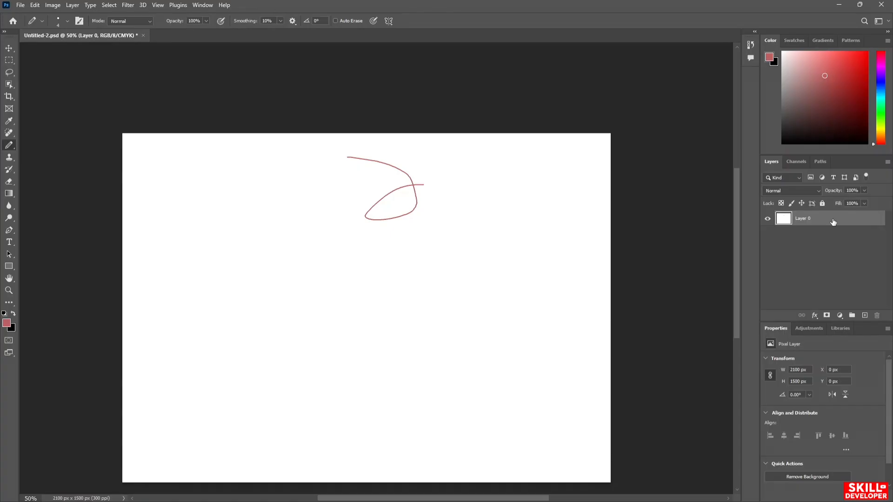
- Create a new layer named Layer 1 with Normal blend mode and 100% opacity
{"action": "key", "text": "ctrl+shift+n"}
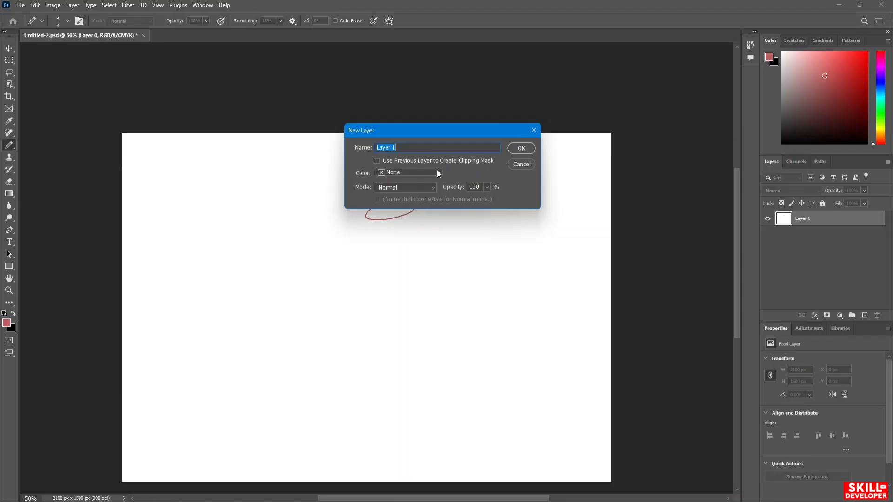
{"action": "left_click", "coordinate": [429, 185]}
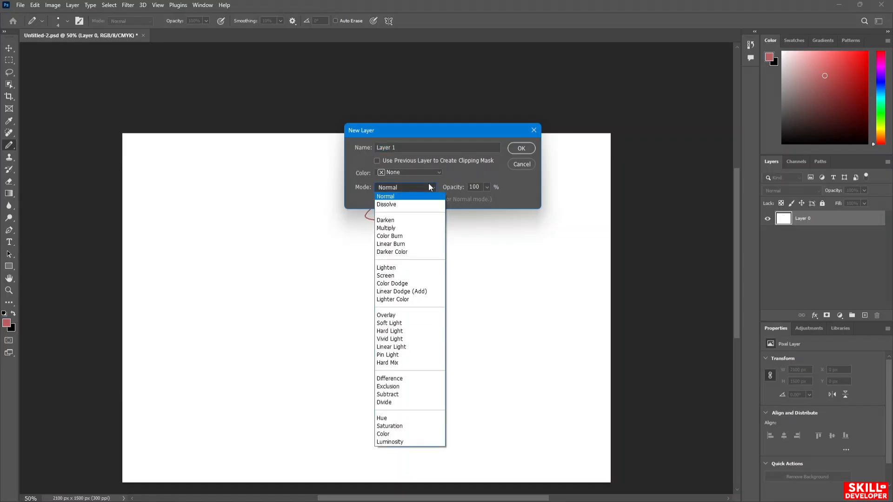
{"action": "left_click", "coordinate": [428, 185]}
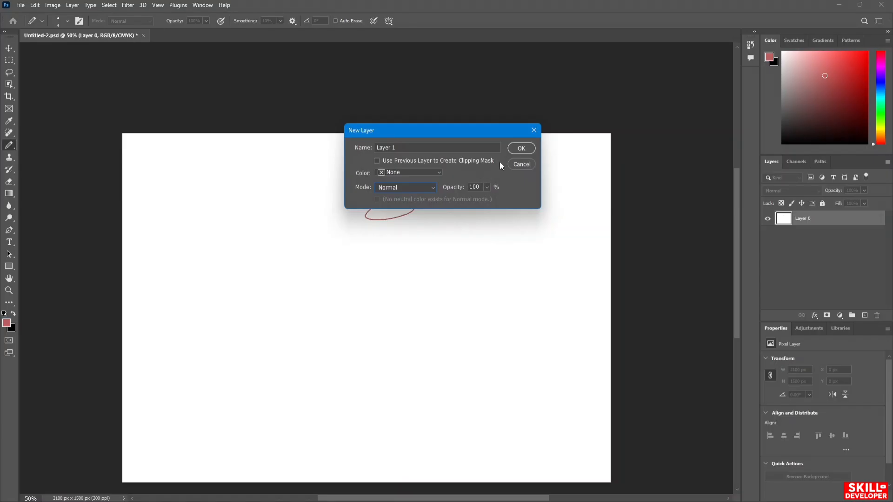
{"action": "left_click", "coordinate": [519, 149]}
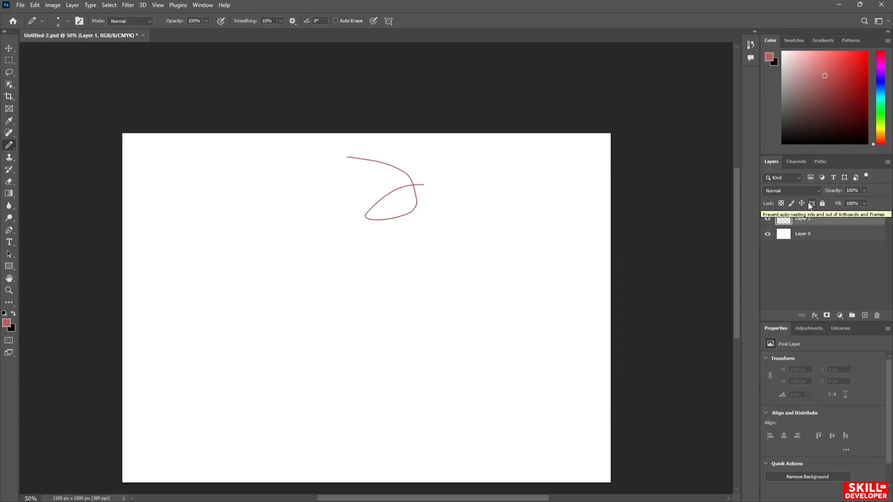
- Duplicate Layer 0 and delete the copy
{"action": "left_click", "coordinate": [805, 235]}
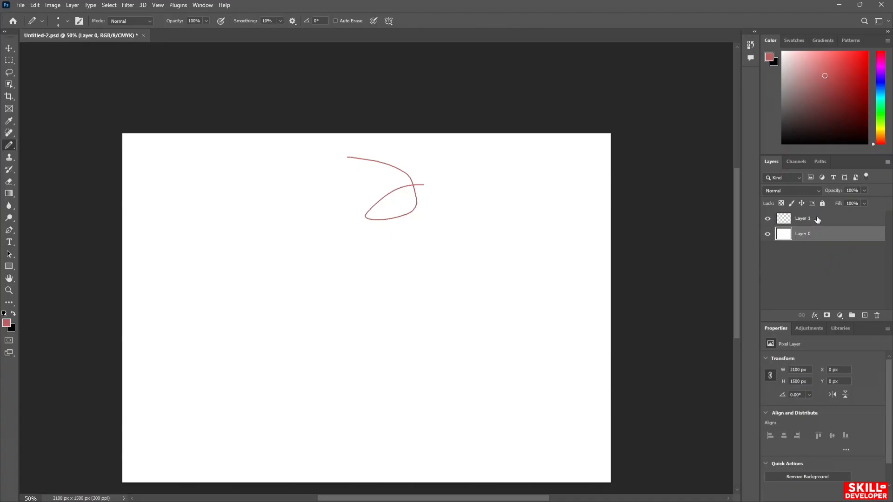
{"action": "left_click", "coordinate": [818, 219]}
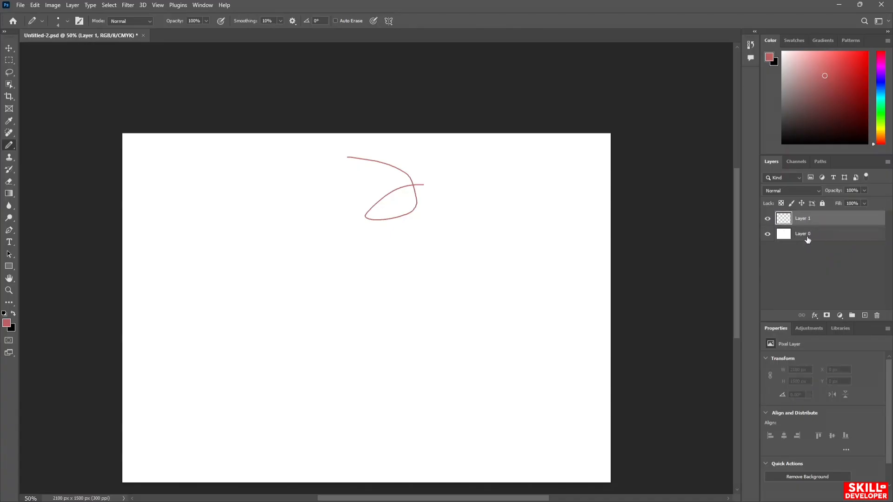
{"action": "left_click", "coordinate": [807, 238]}
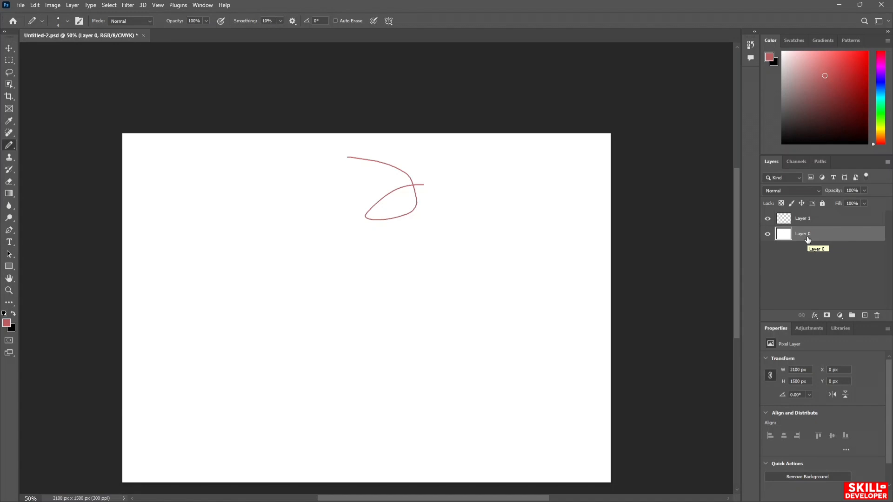
{"action": "key", "text": "ctrl+j"}
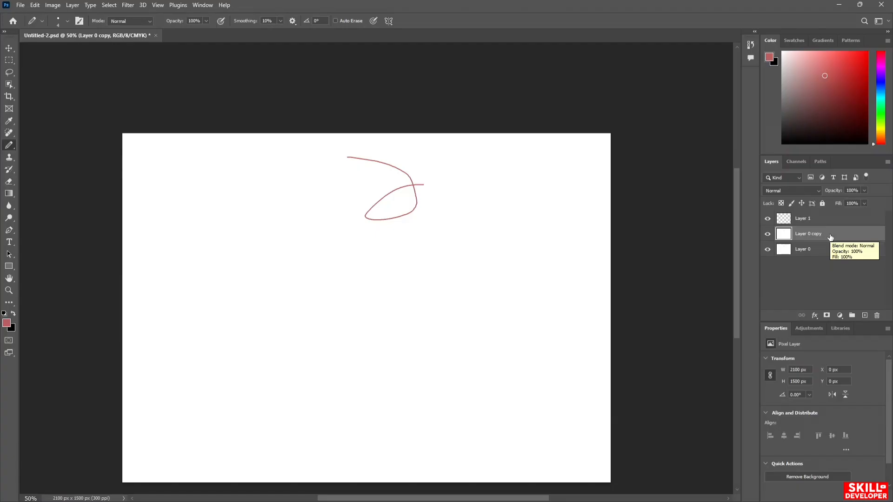
{"action": "key", "text": "Delete"}
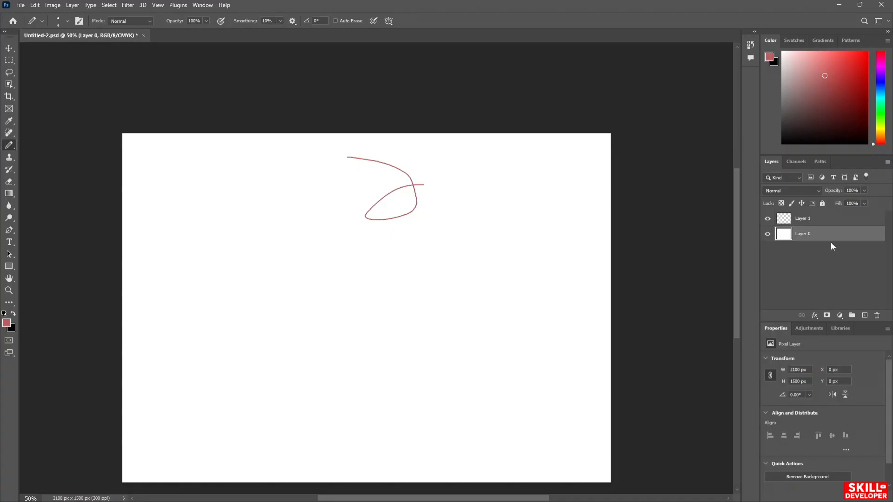
- Move Layer 0 above Layer 1 and add a new empty layer on top with the default settings
{"action": "key", "text": "ctrl+bracketright"}
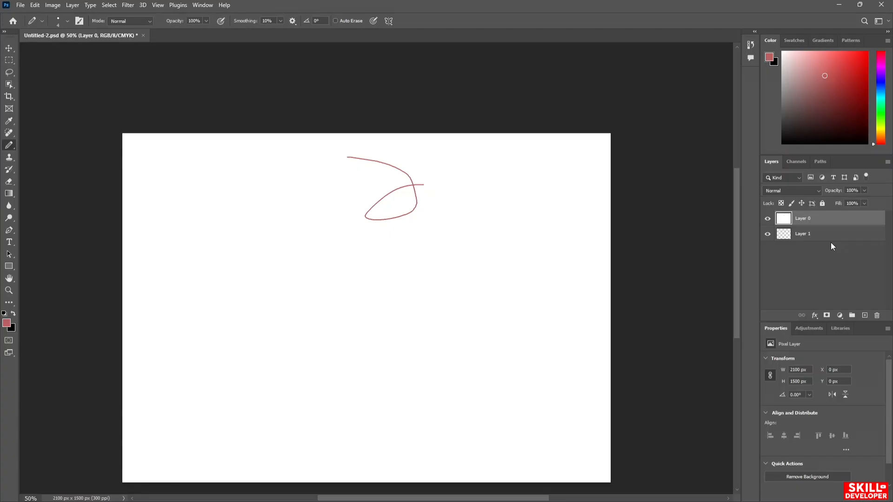
{"action": "key", "text": "ctrl+shift+n"}
{"action": "key", "text": "Return"}
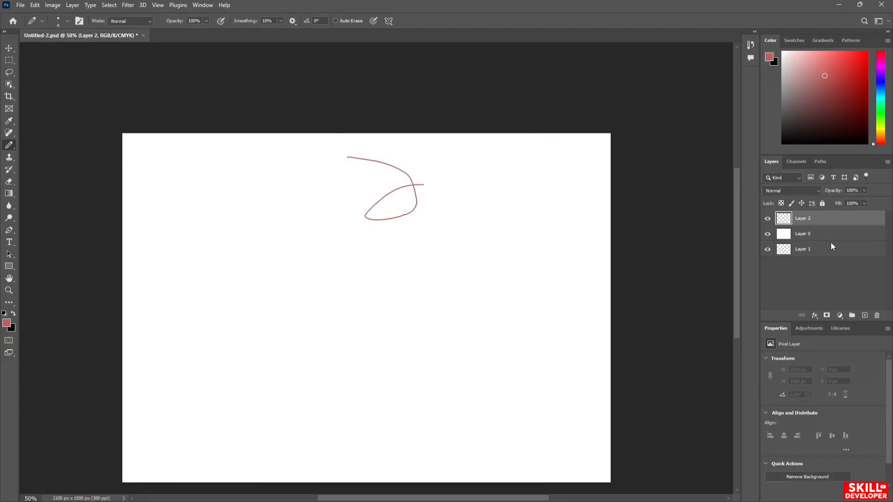
- Bring Layer 0 up above Layer 2 and send it to the bottom of the layer stack
{"action": "left_click", "coordinate": [838, 234]}
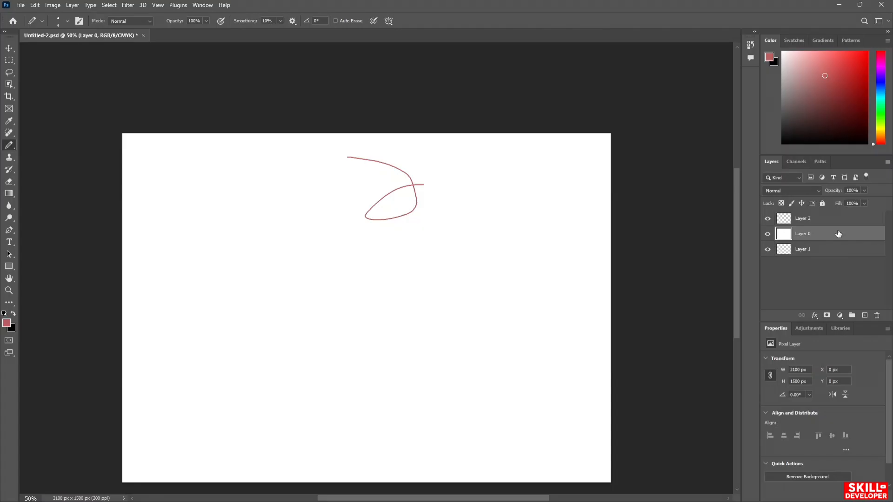
{"action": "key", "text": "ctrl+bracketright"}
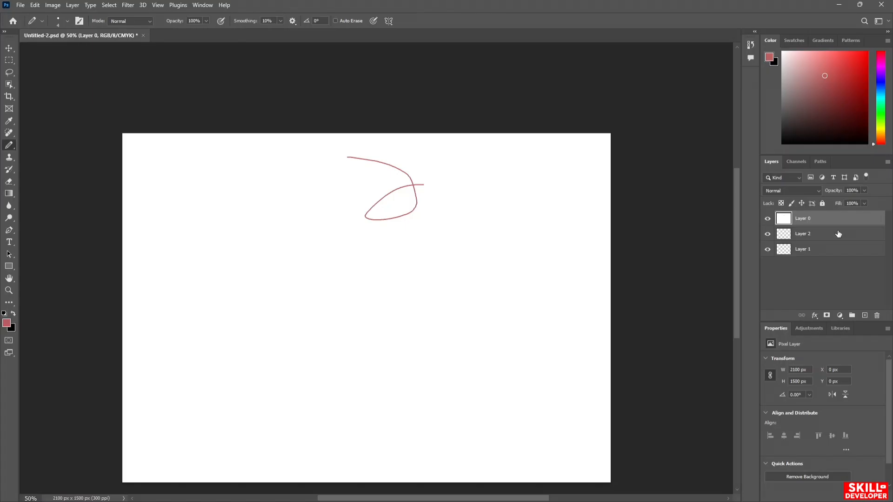
{"action": "key", "text": "ctrl+shift+bracketleft"}
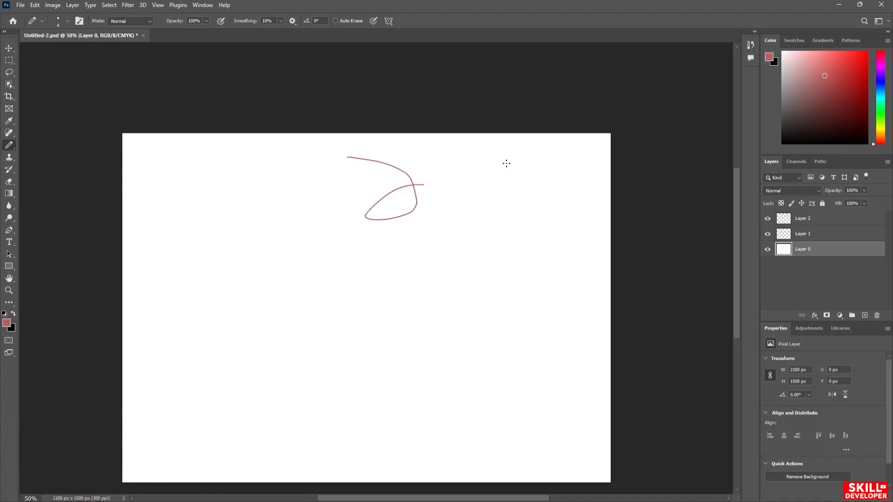
- Cycle the Pencil tool's blend mode forward to Behind
{"action": "key", "text": "shift+plus"}
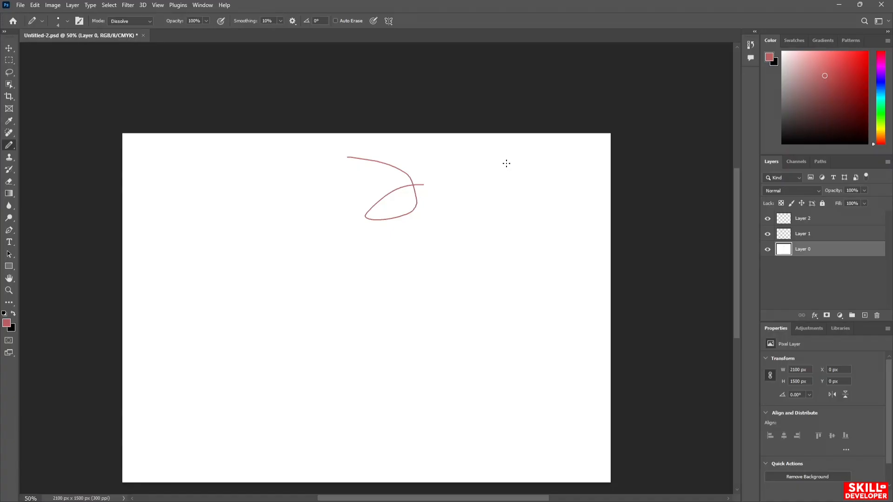
{"action": "key", "text": "shift+plus"}
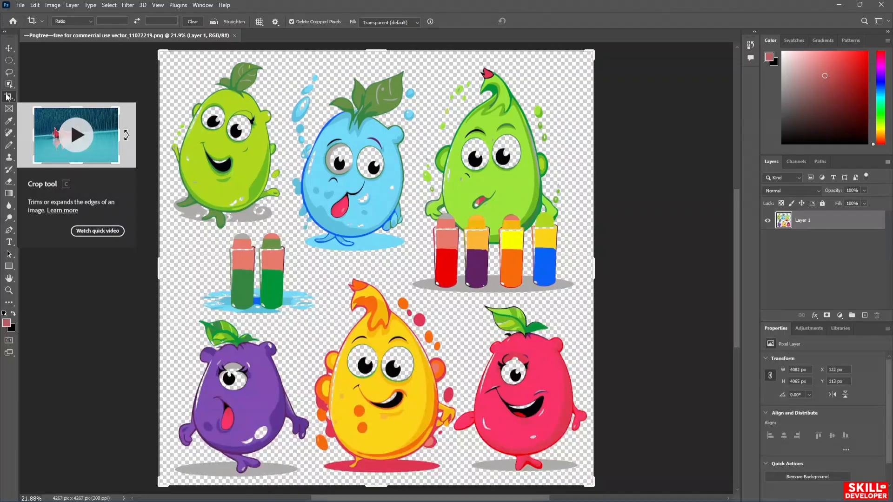
- Crop the image to the light green character in its upper-left corner and undo the crop
{"action": "left_click", "coordinate": [9, 49]}
{"action": "key", "text": "c"}
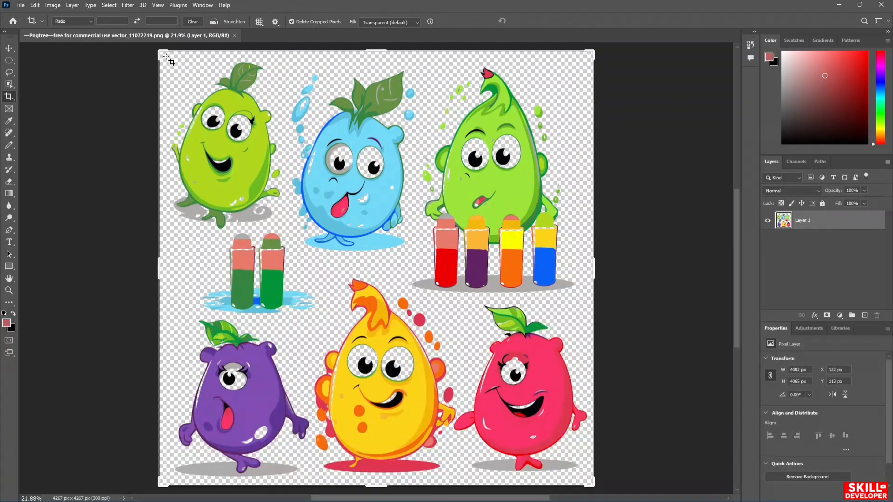
{"action": "left_click_drag", "start_coordinate": [167, 57], "coordinate": [291, 235]}
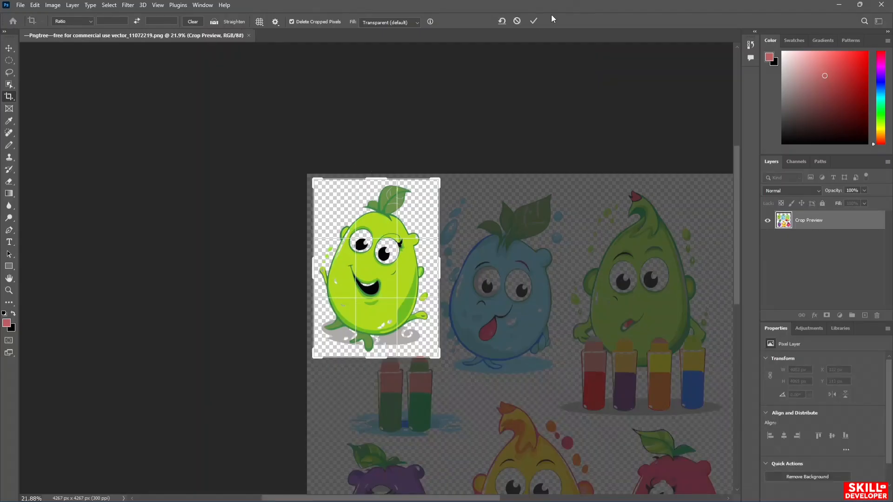
{"action": "left_click", "coordinate": [532, 22]}
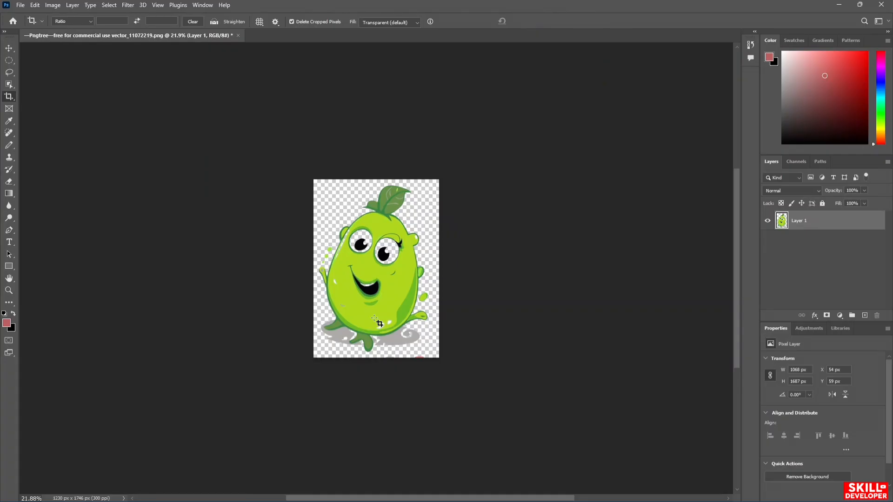
{"action": "key", "text": "ctrl+z"}
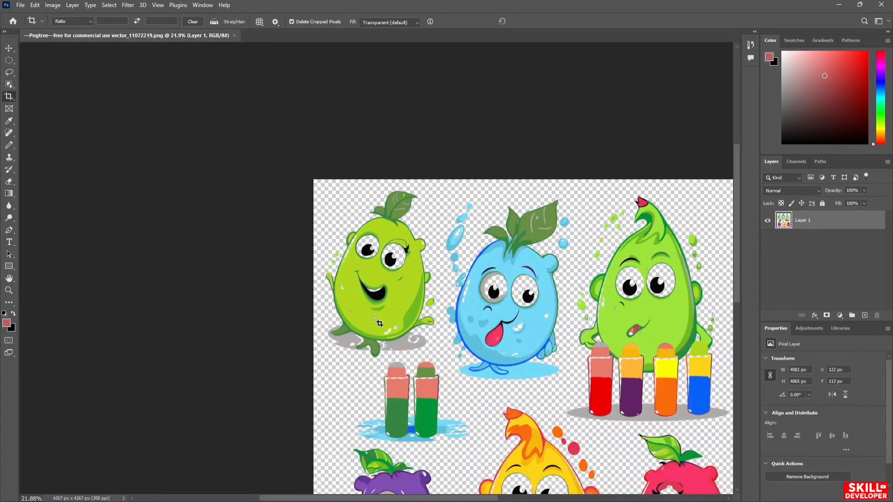
{"action": "scroll", "coordinate": [378, 322], "scroll_direction": "down", "scroll_amount": 1}
{"action": "key", "text": "ctrl"}
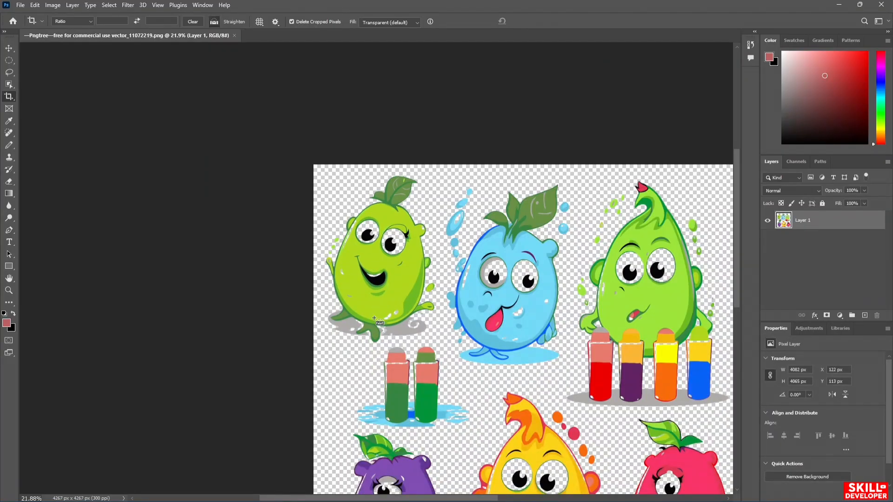
{"action": "key", "text": "ctrl+0"}
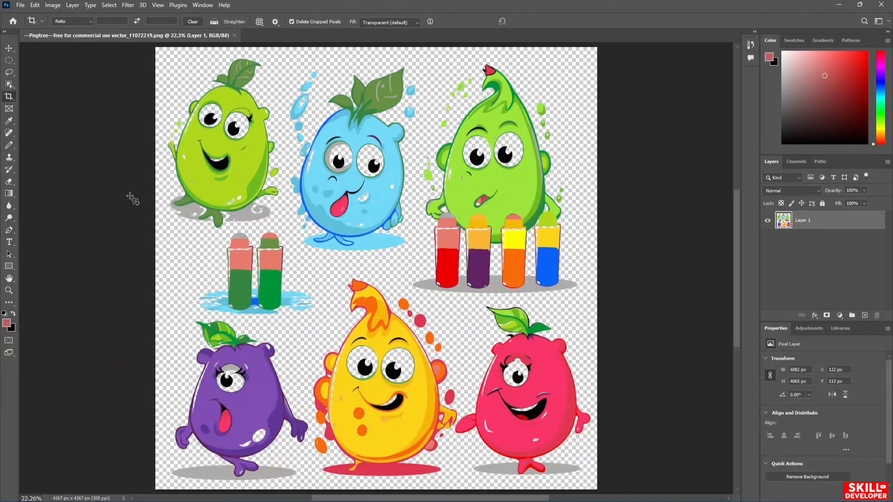
- Set the Pencil size to 91 px and place two red dots between the light green and blue characters
{"action": "key", "text": "b"}
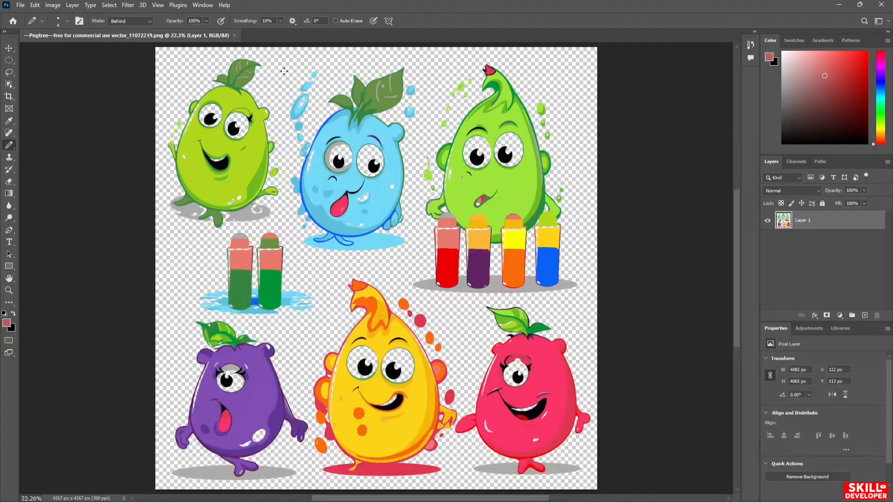
{"action": "left_click_drag", "start_coordinate": [273, 80], "coordinate": [286, 105]}
{"action": "left_click", "coordinate": [67, 21]}
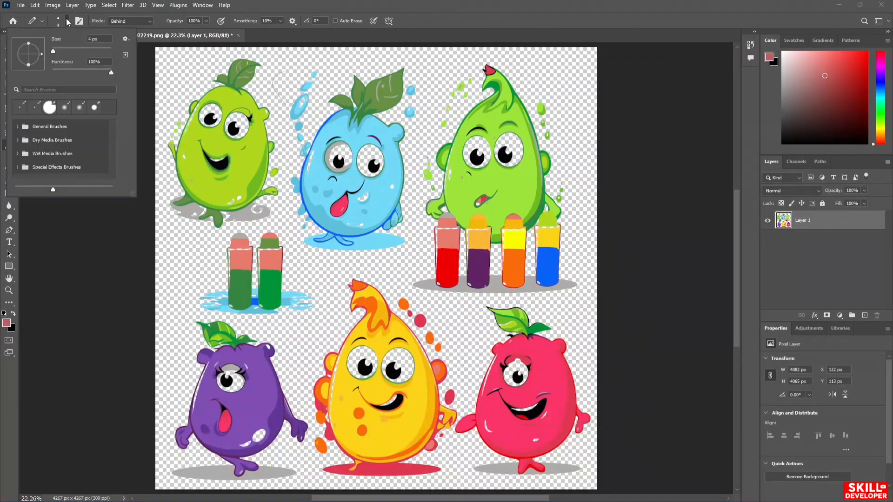
{"action": "left_click", "coordinate": [81, 51]}
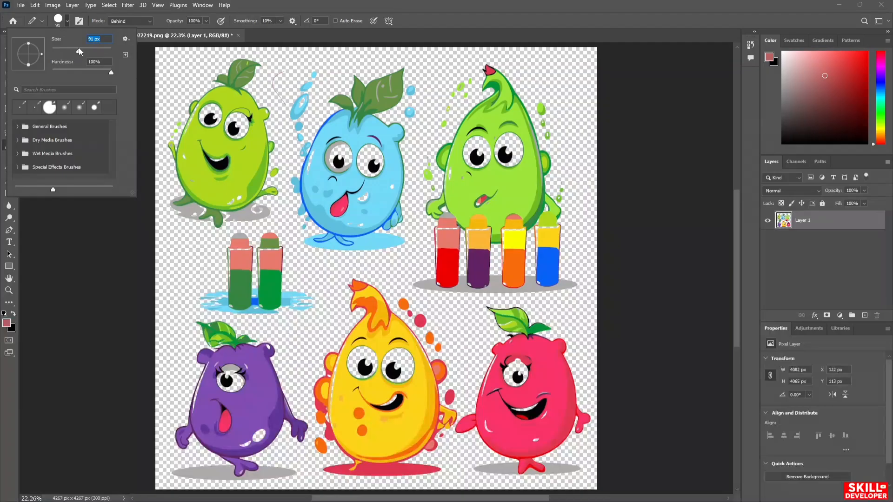
{"action": "left_click", "coordinate": [287, 91]}
{"action": "left_click", "coordinate": [294, 67]}
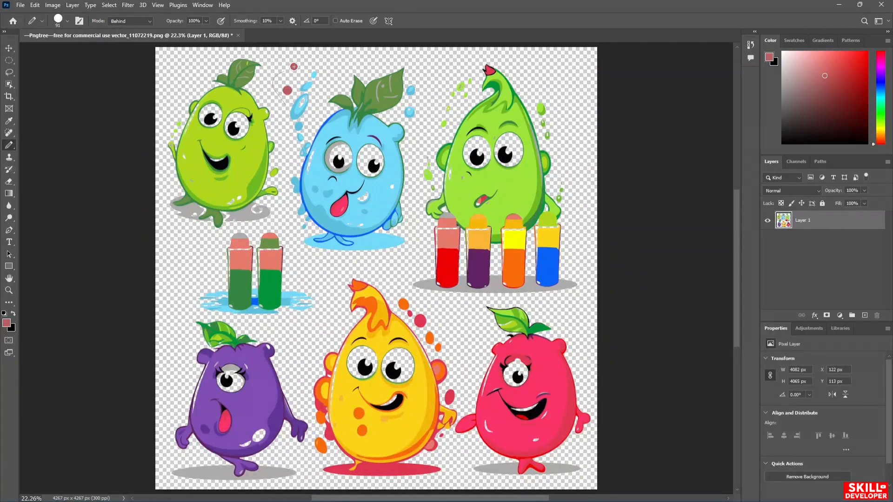
- Sample the light blue of the blue character's body and draw a short horizontal pencil stroke above its leaves
{"action": "key", "text": "i"}
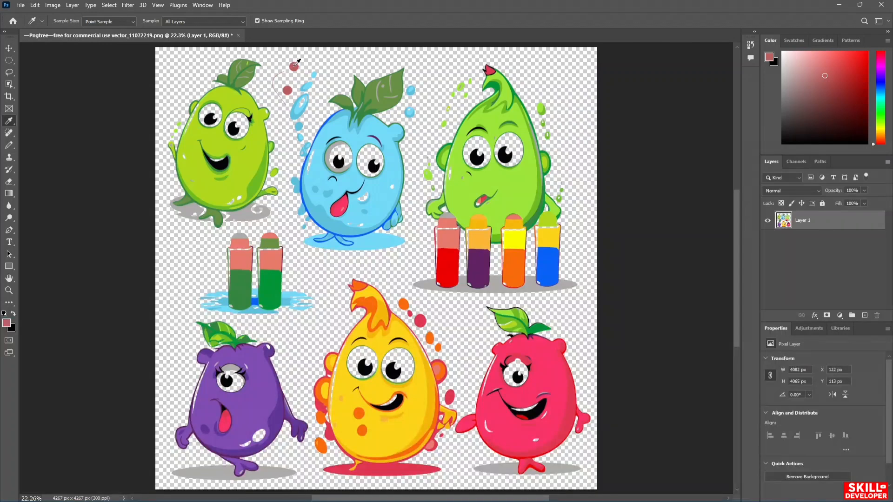
{"action": "left_click", "coordinate": [345, 127]}
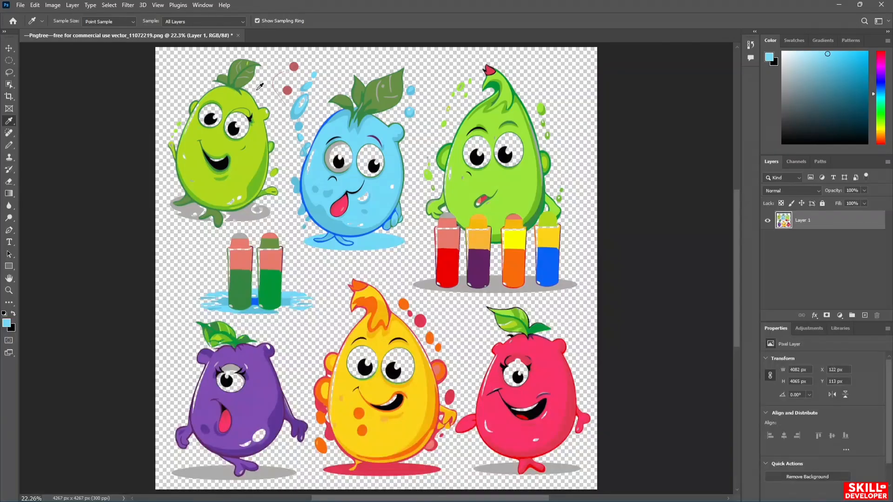
{"action": "key", "text": "b"}
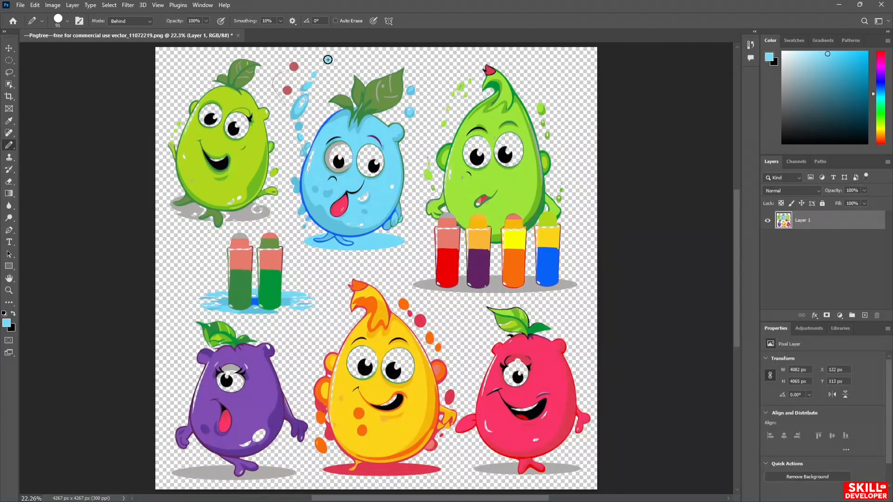
{"action": "left_click_drag", "start_coordinate": [324, 60], "coordinate": [371, 61]}
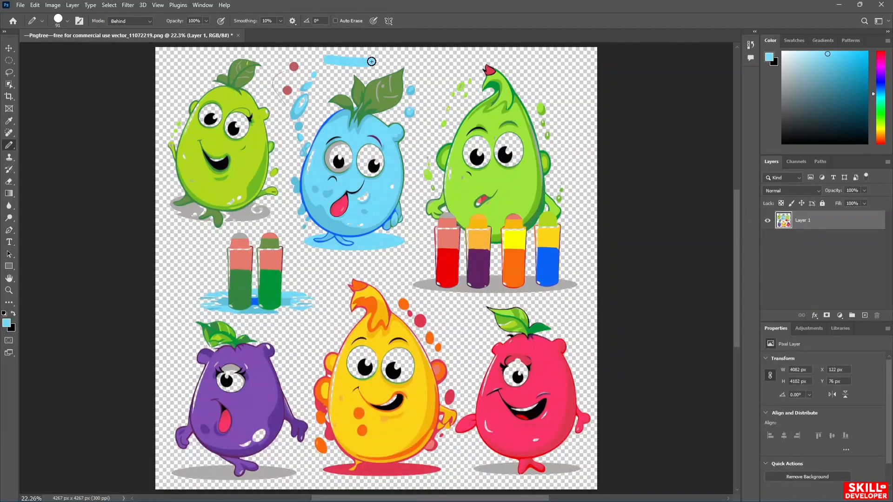
{"action": "key", "text": "i"}
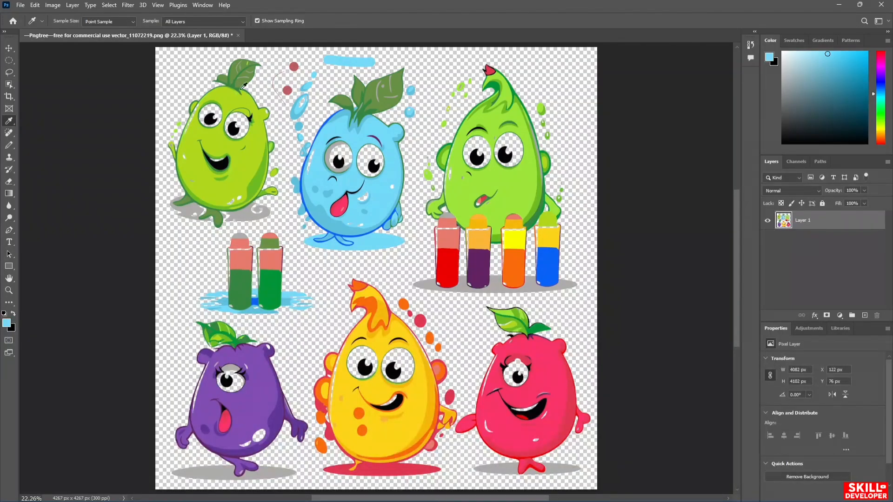
- With the Slice Tool, create a separate slice around each of the three characters in the image's upper row
{"action": "key", "text": "c"}
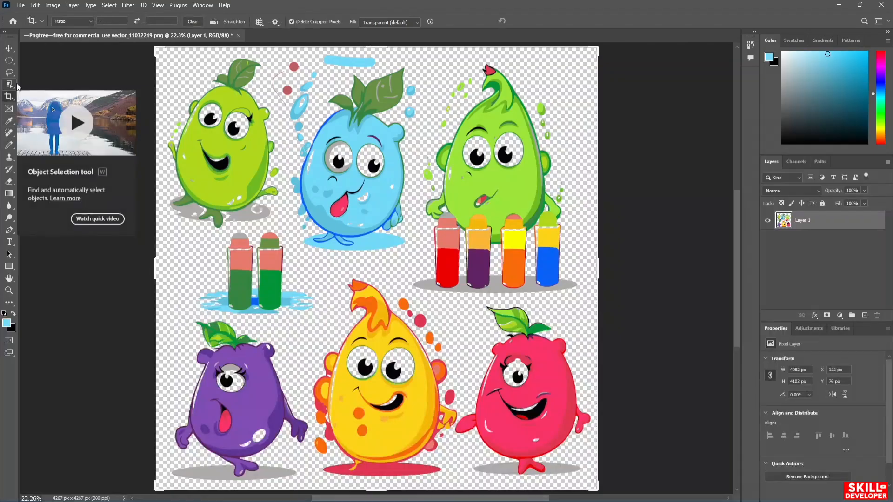
{"action": "right_click", "coordinate": [10, 97]}
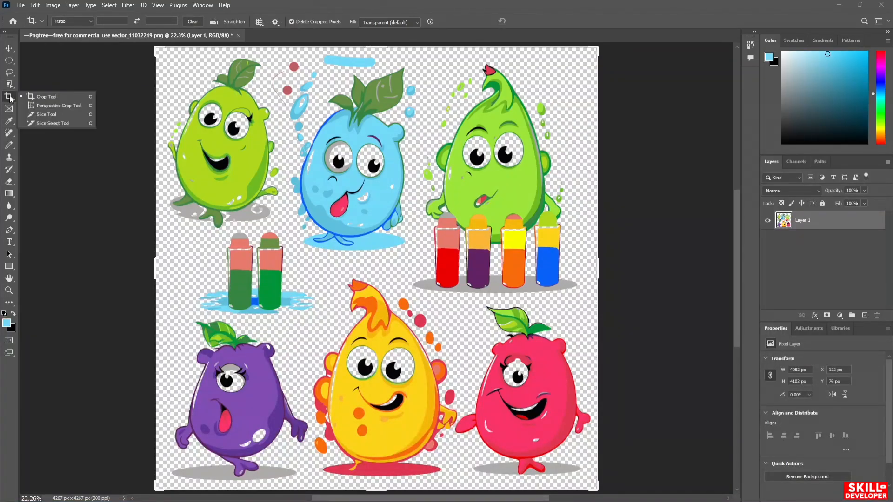
{"action": "left_click", "coordinate": [54, 116]}
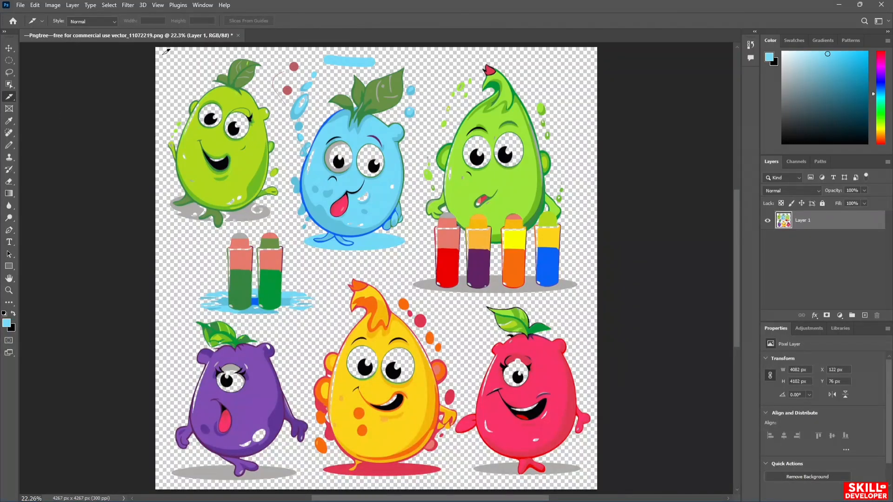
{"action": "left_click_drag", "start_coordinate": [160, 55], "coordinate": [289, 226]}
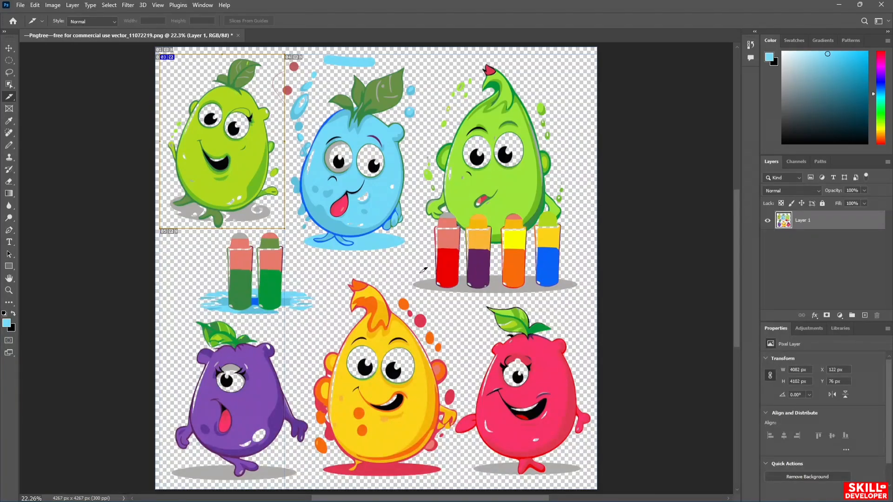
{"action": "left_click_drag", "start_coordinate": [415, 255], "coordinate": [285, 55]}
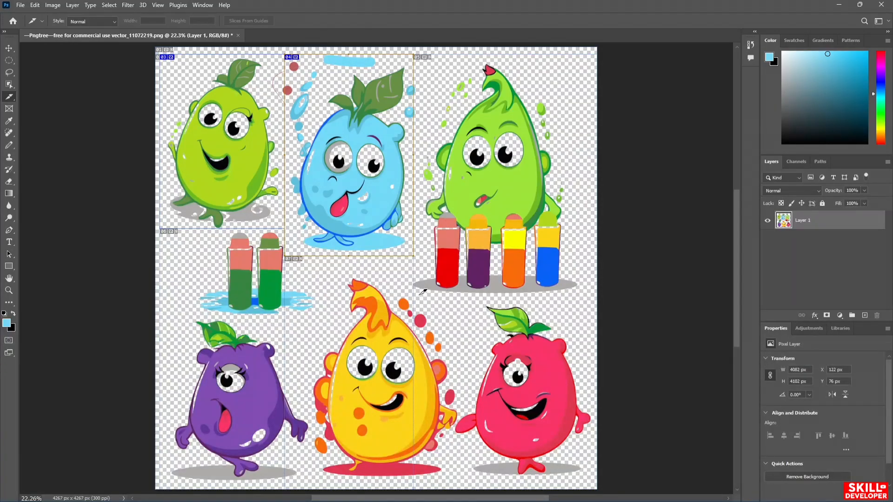
{"action": "left_click_drag", "start_coordinate": [423, 292], "coordinate": [566, 91]}
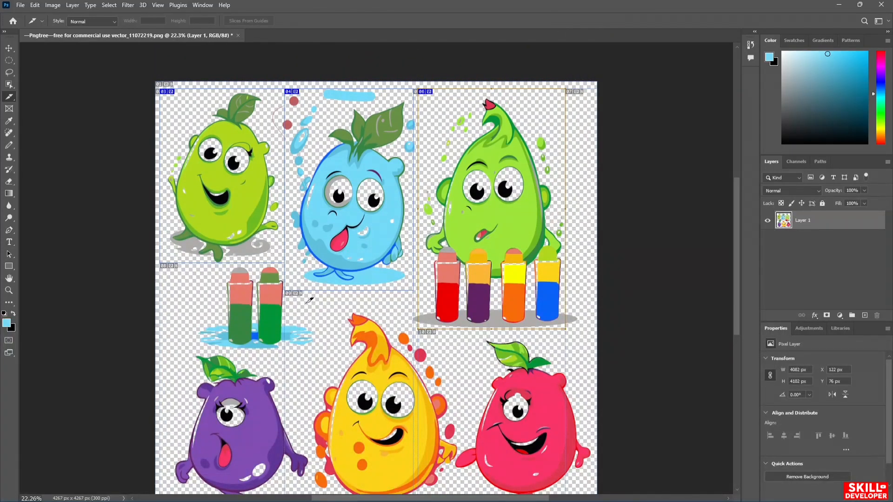
- Add slices around the yellow and pink characters in the image's lower row
{"action": "left_click_drag", "start_coordinate": [306, 301], "coordinate": [461, 480]}
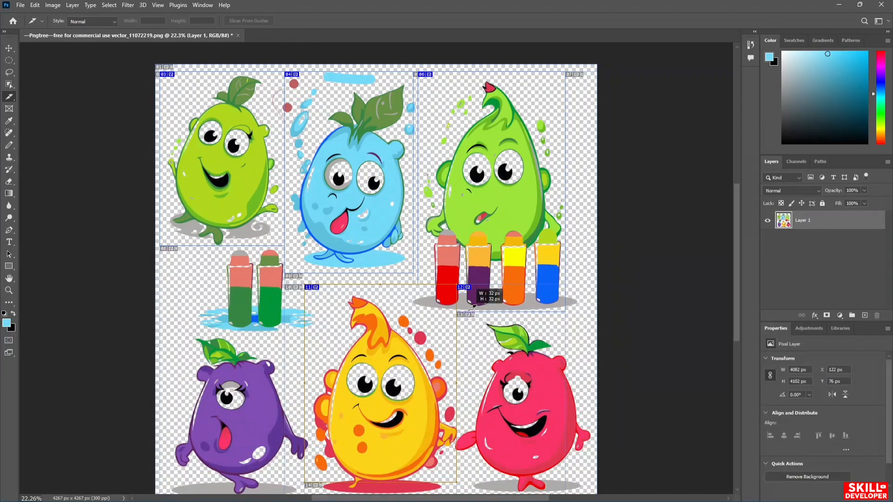
{"action": "left_click_drag", "start_coordinate": [469, 315], "coordinate": [466, 319]}
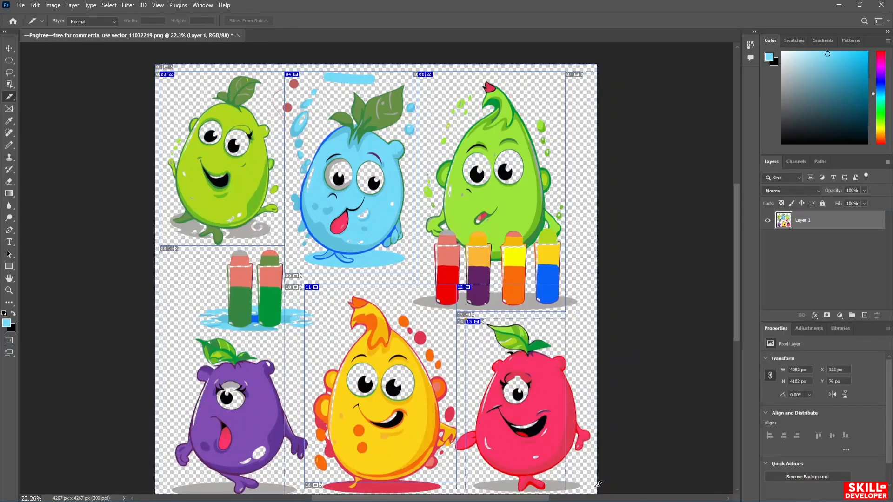
{"action": "left_click_drag", "start_coordinate": [599, 486], "coordinate": [462, 306]}
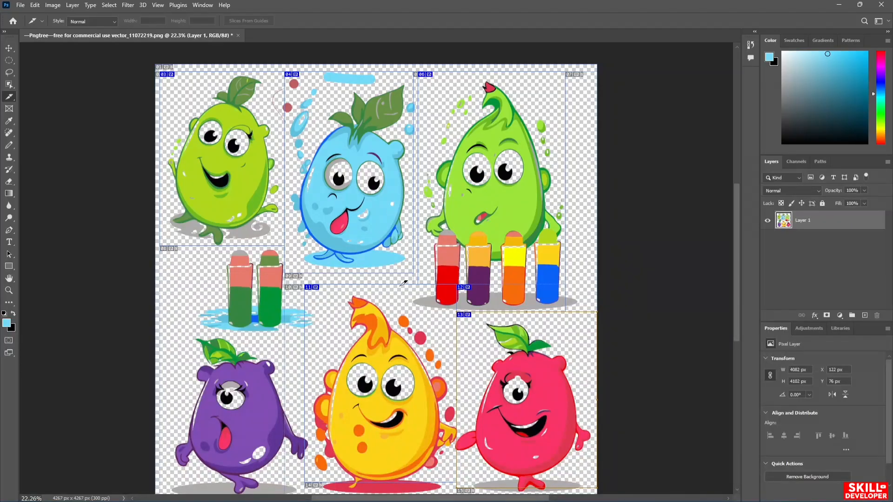
- Start saving the sliced image with Save for Web (Legacy) as GIF, keeping All Slices as the slices to export
{"action": "left_click", "coordinate": [21, 6]}
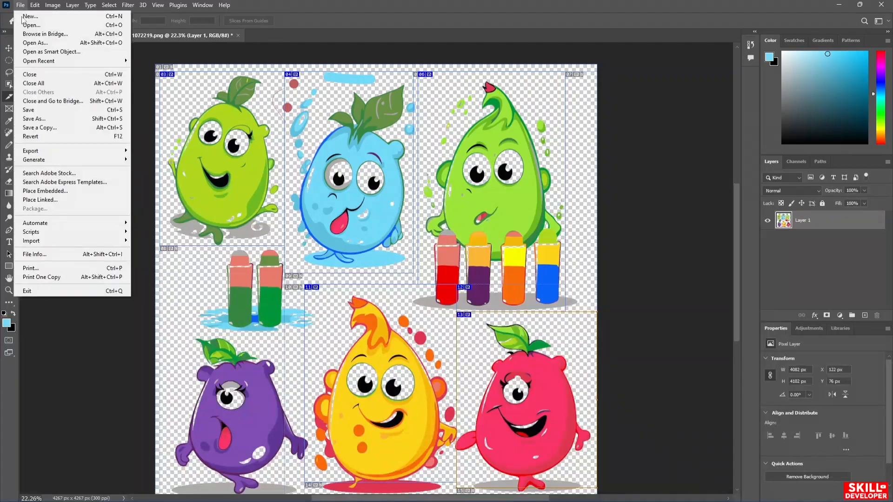
{"action": "mouse_move", "coordinate": [107, 154]}
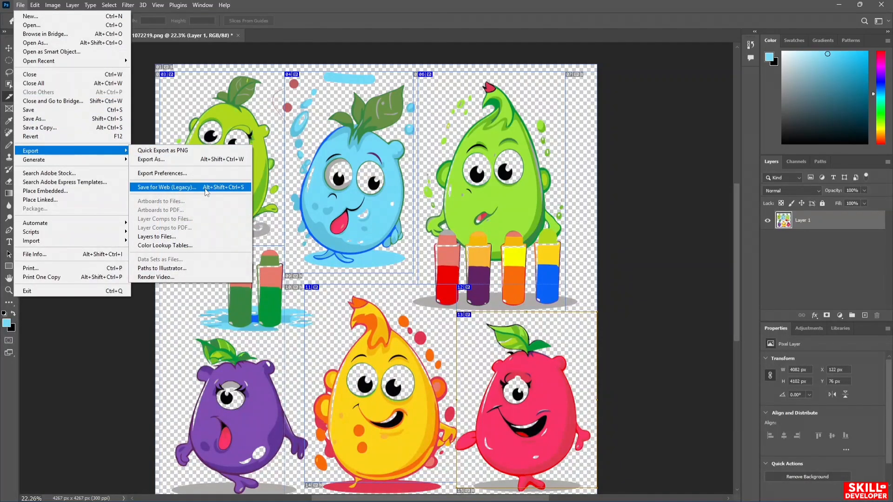
{"action": "left_click", "coordinate": [205, 189]}
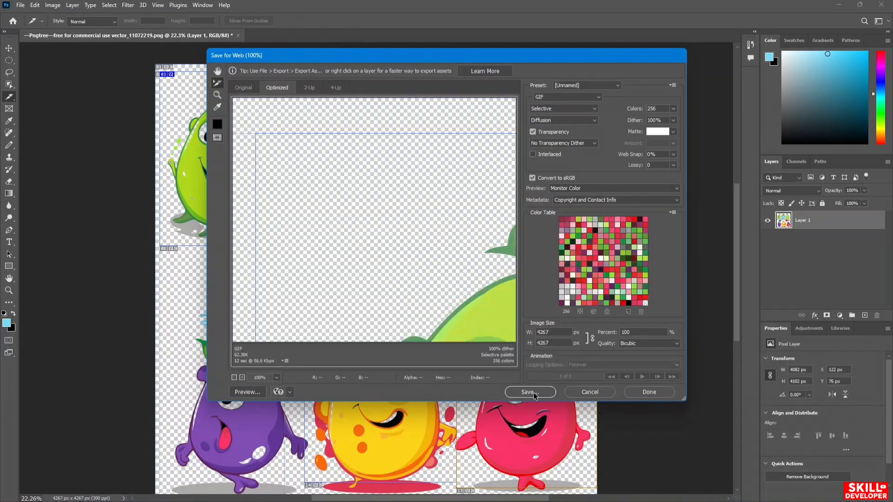
{"action": "left_click", "coordinate": [528, 391]}
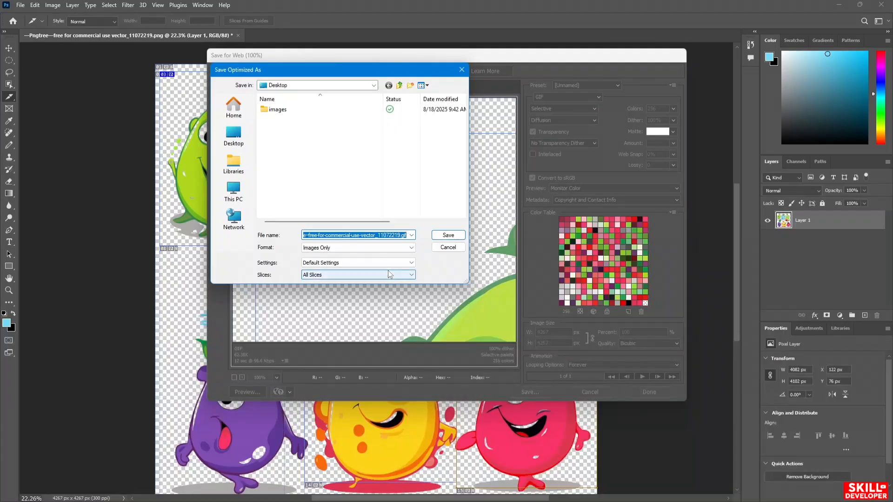
{"action": "left_click", "coordinate": [353, 274]}
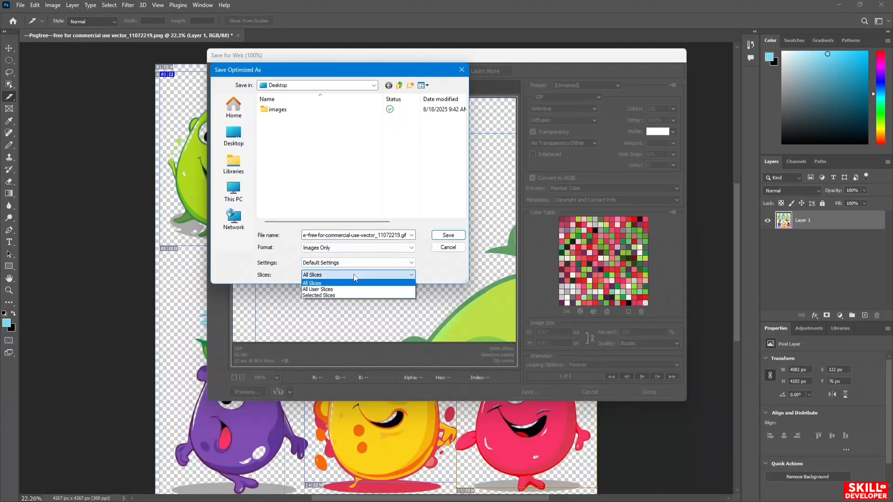
{"action": "left_click", "coordinate": [353, 277]}
- Create a folder with the default name New folder on the Desktop and open it as the save location
{"action": "left_click", "coordinate": [239, 129]}
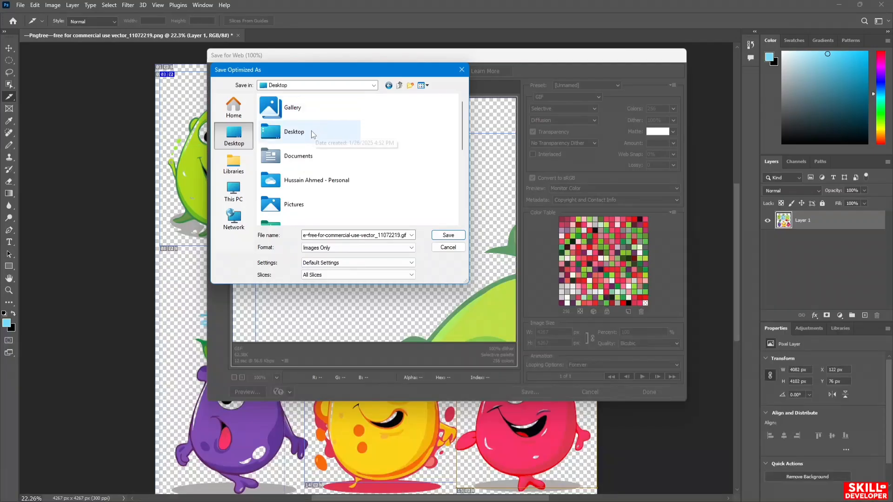
{"action": "double_click", "coordinate": [311, 131]}
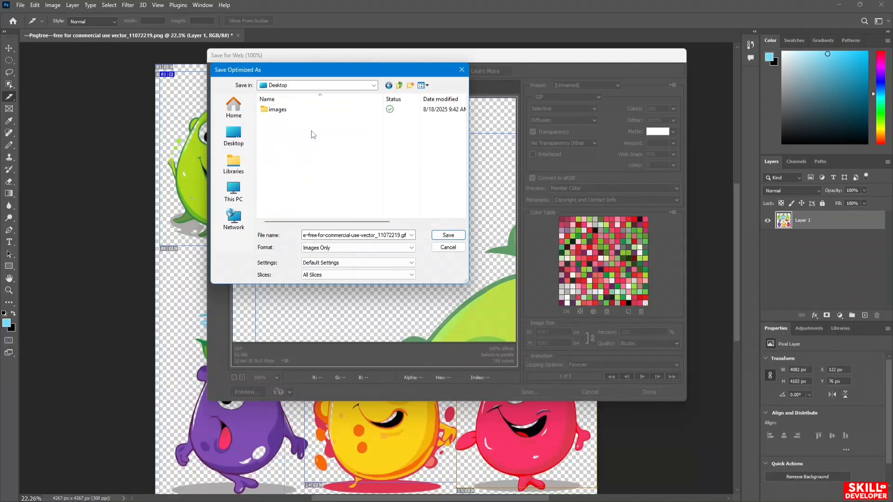
{"action": "left_click", "coordinate": [411, 86]}
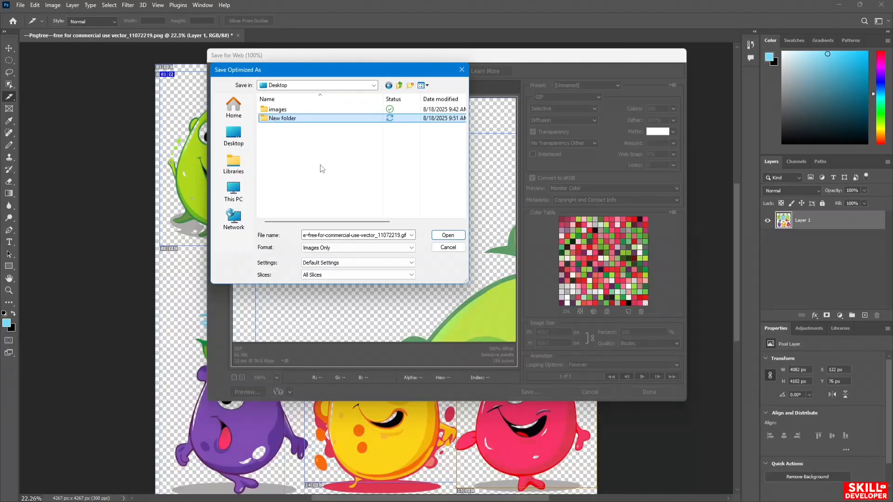
{"action": "key", "text": "Return"}
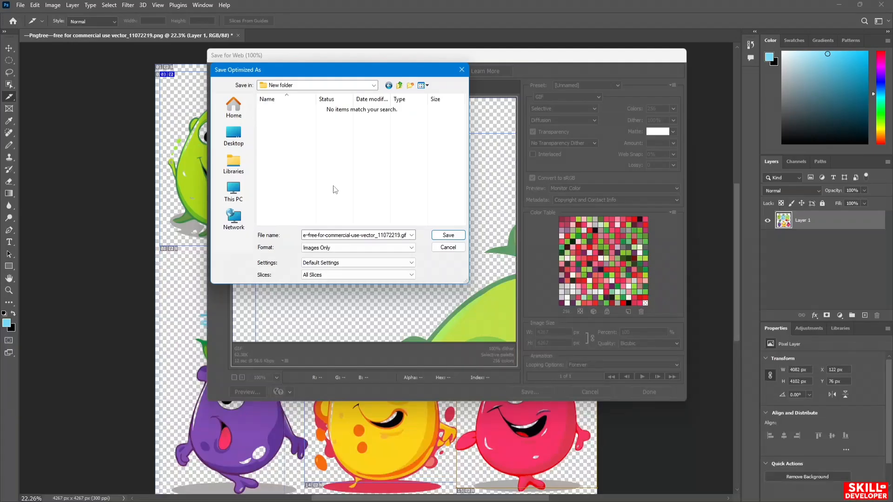
- Save all slices as GIF images into New folder, accepting the file-name warning, and open that folder on the desktop
{"action": "left_click", "coordinate": [448, 235]}
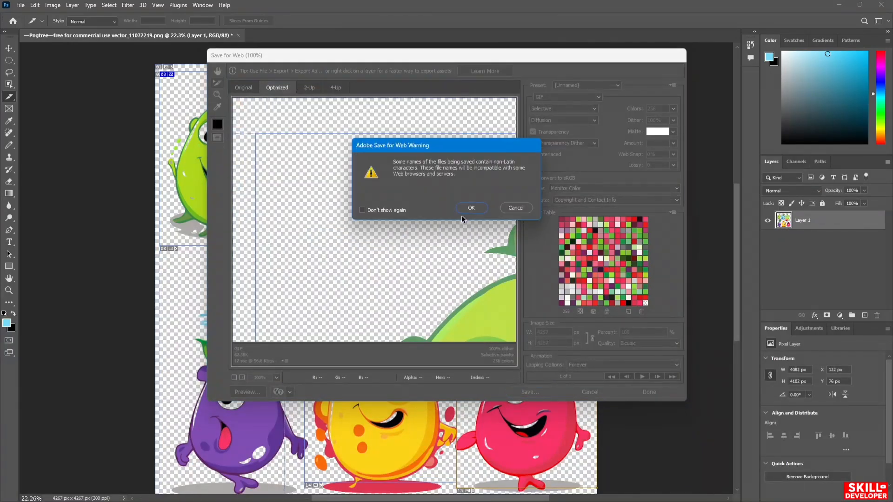
{"action": "left_click", "coordinate": [470, 209]}
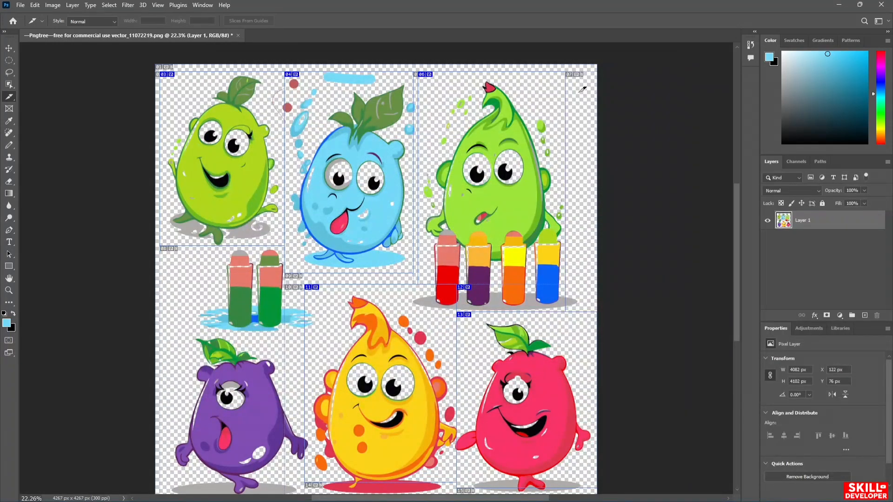
{"action": "left_click", "coordinate": [839, 7]}
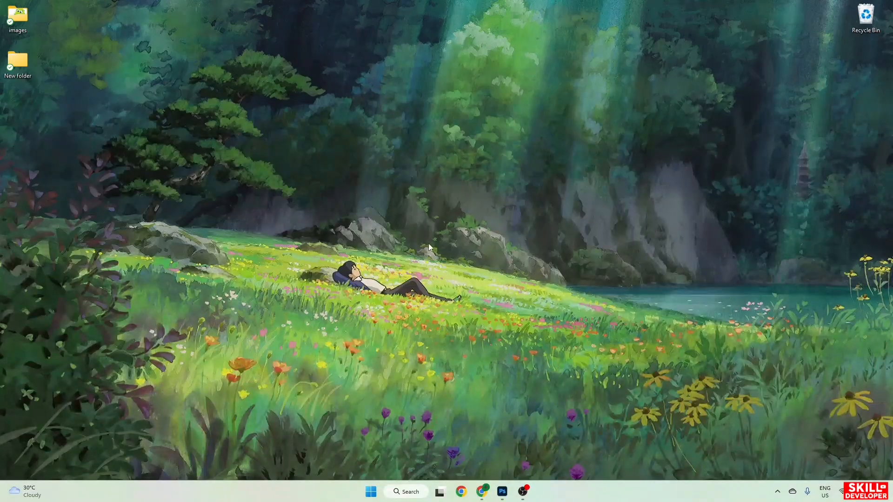
{"action": "double_click", "coordinate": [24, 74]}
{"action": "double_click", "coordinate": [23, 66]}
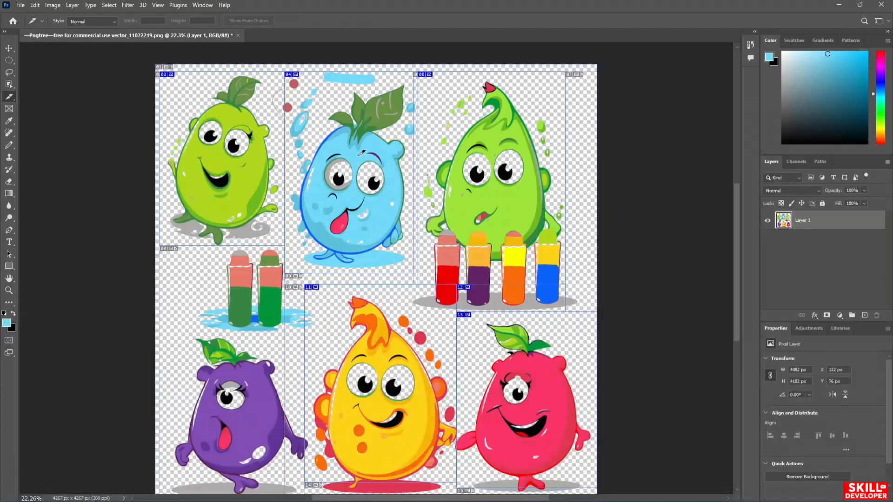
- Export all slices again as GIF with Save for Web (Legacy), using the Desktop as the save location and accepting the file-name warning
{"action": "left_click", "coordinate": [21, 6]}
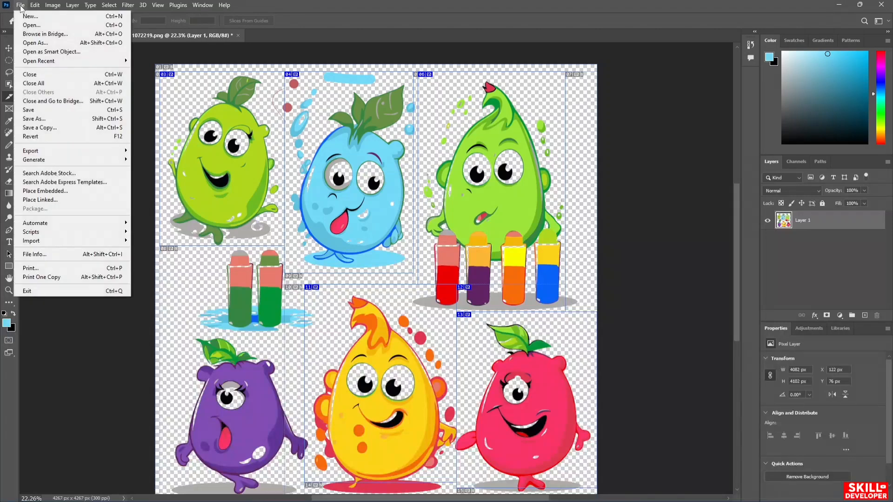
{"action": "left_click", "coordinate": [21, 6]}
{"action": "left_click", "coordinate": [22, 6]}
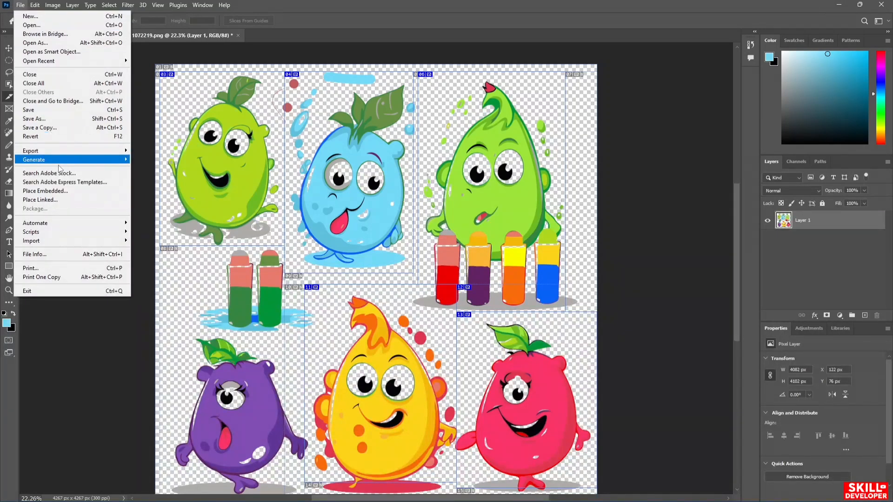
{"action": "mouse_move", "coordinate": [91, 154]}
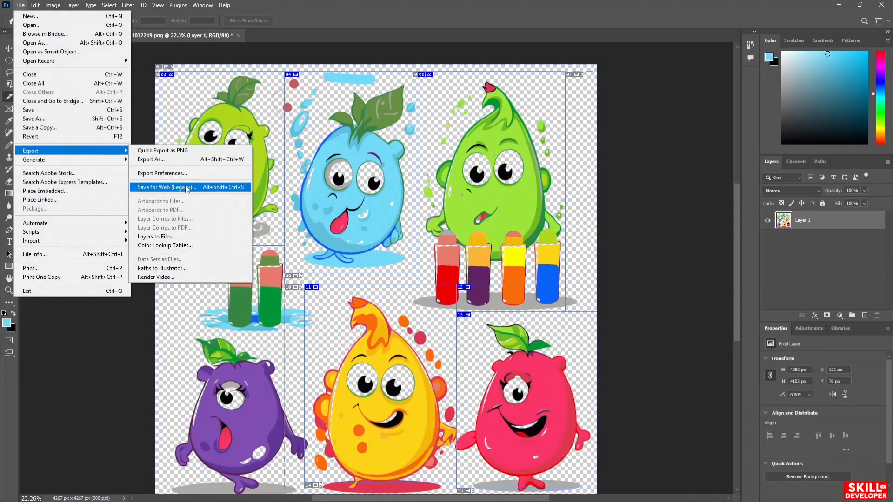
{"action": "left_click", "coordinate": [187, 188]}
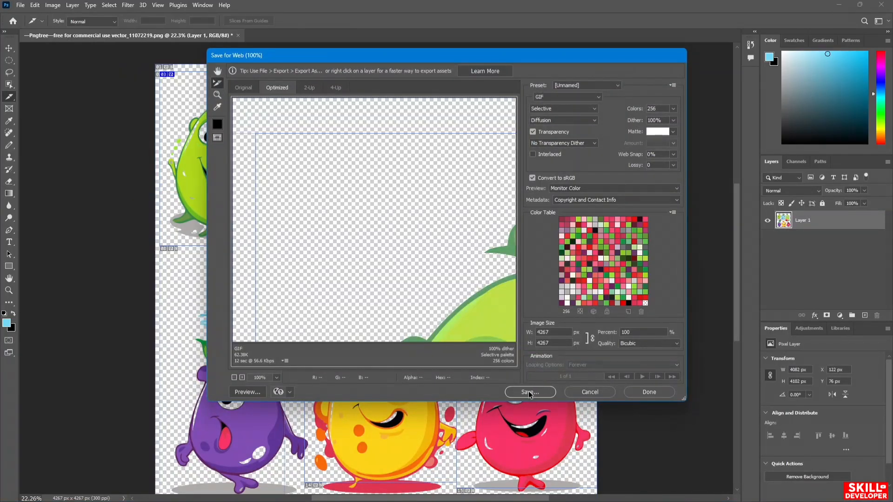
{"action": "left_click", "coordinate": [529, 392]}
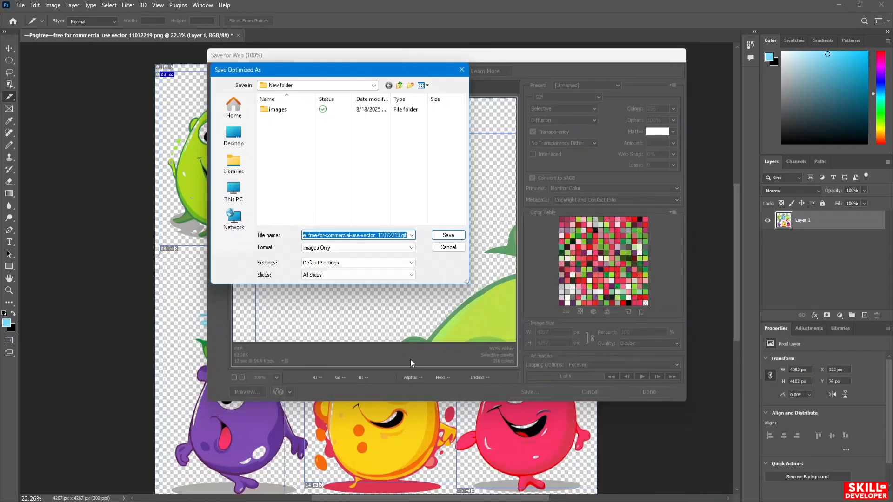
{"action": "left_click", "coordinate": [224, 125]}
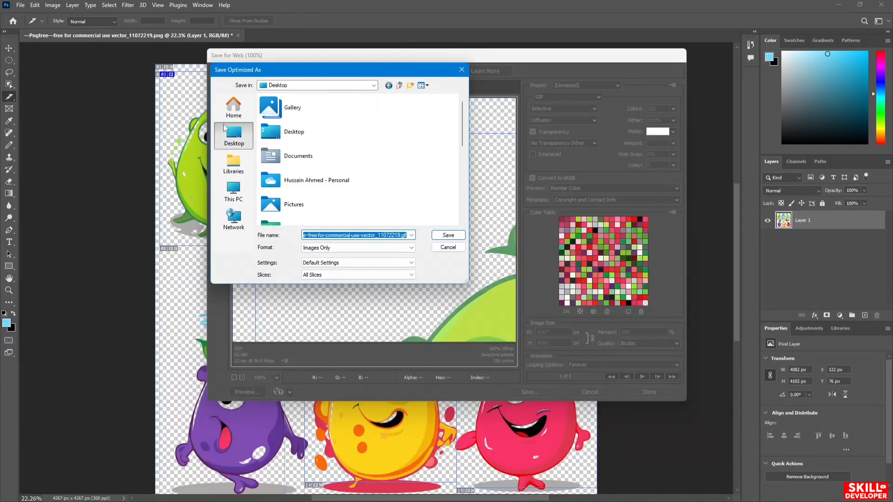
{"action": "left_click", "coordinate": [325, 139]}
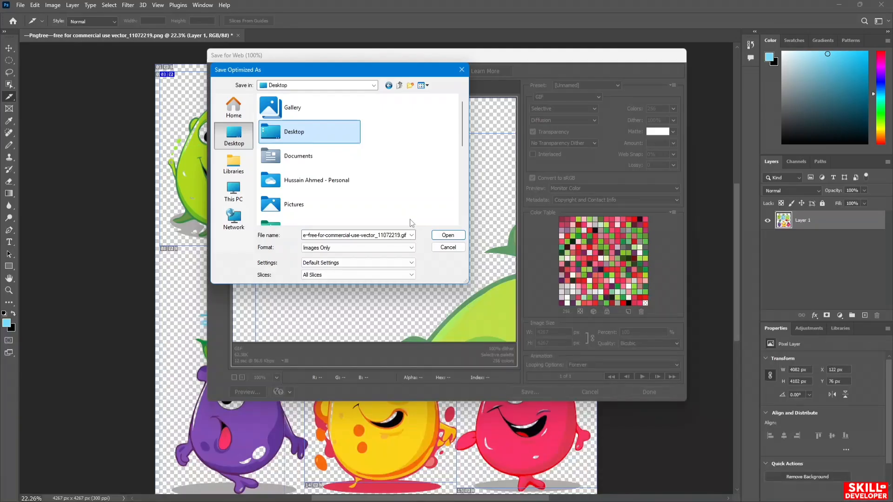
{"action": "left_click", "coordinate": [454, 237]}
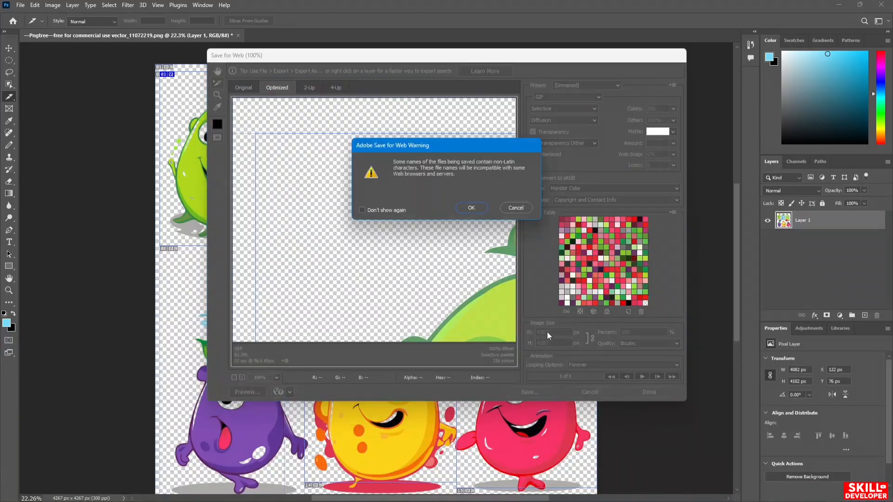
{"action": "left_click", "coordinate": [470, 207]}
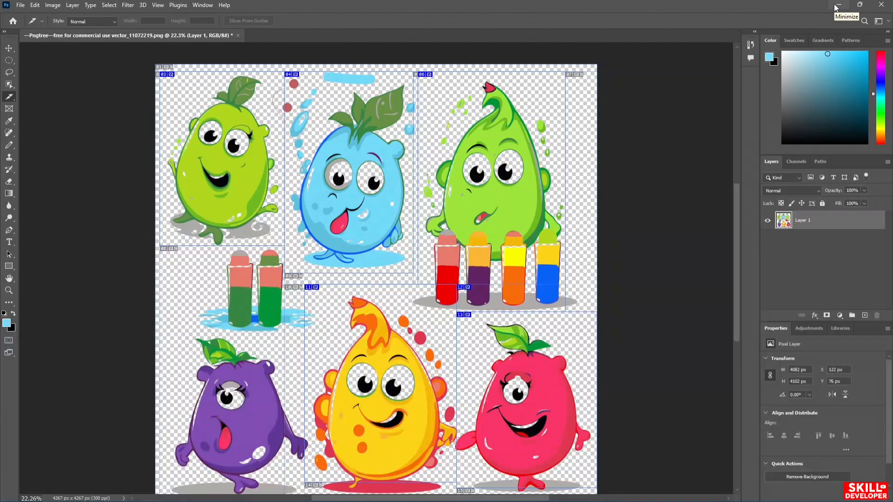
- Minimize Photoshop and the OBS recorder window to reach the desktop, and refresh it
{"action": "left_click", "coordinate": [837, 6]}
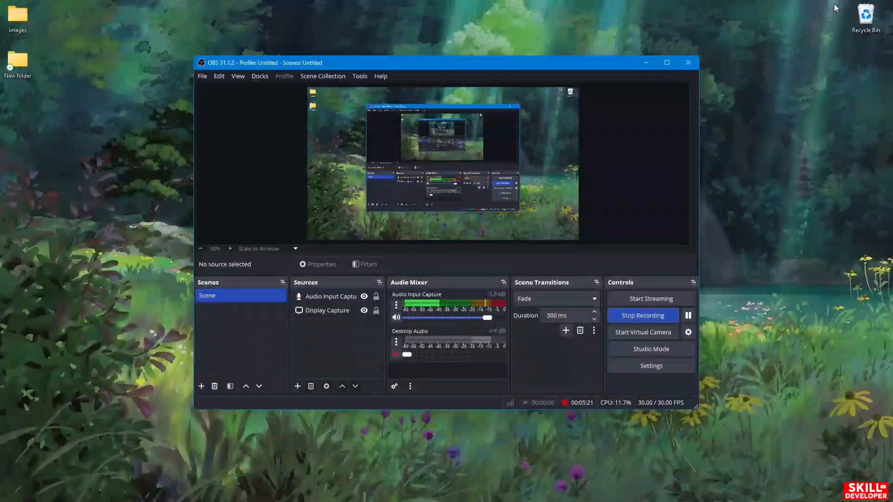
{"action": "left_click", "coordinate": [646, 62]}
{"action": "right_click", "coordinate": [252, 113]}
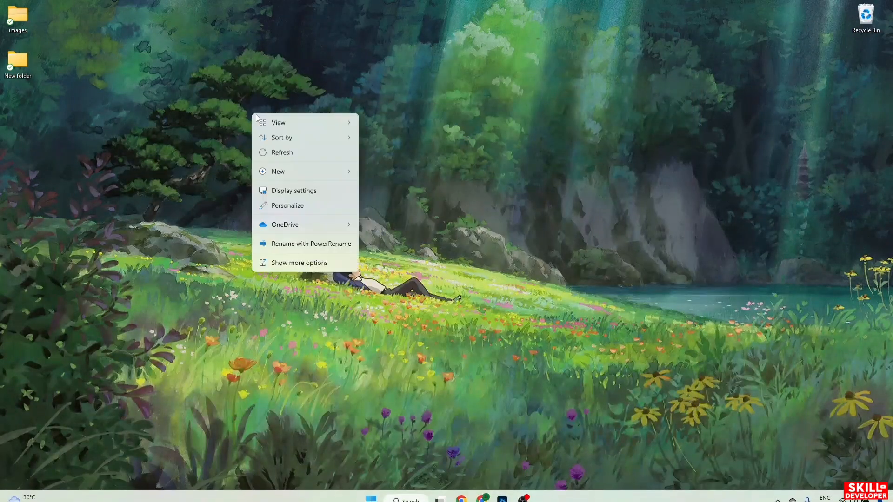
{"action": "left_click", "coordinate": [288, 153]}
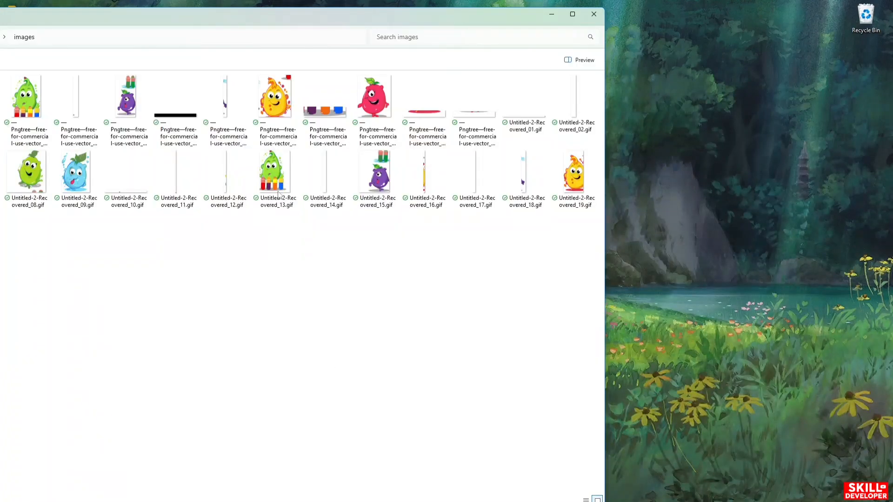
- View the yellow character's exported slice from the images folder, browse through the other exported GIFs, and close the image viewer
{"action": "left_click", "coordinate": [274, 102]}
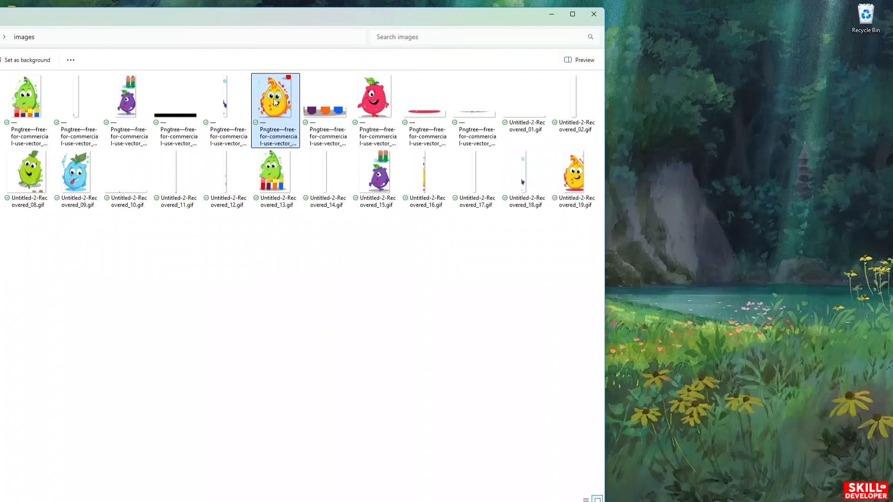
{"action": "double_click", "coordinate": [275, 101]}
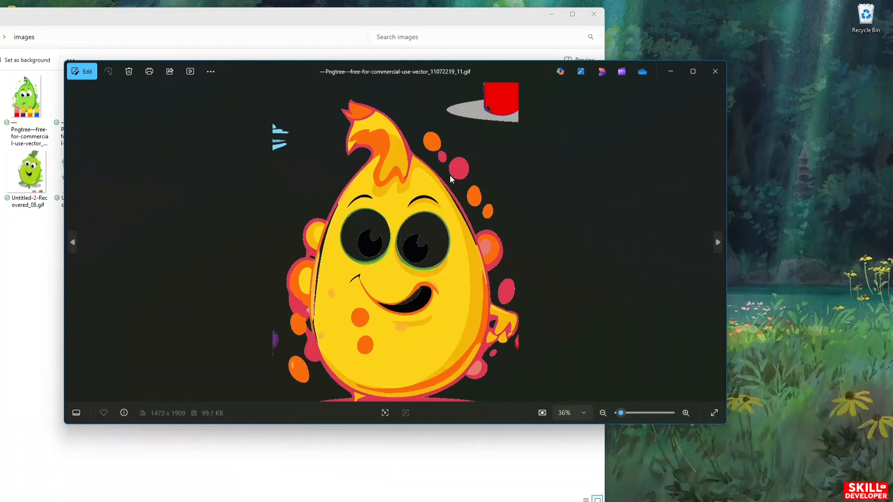
{"action": "key", "text": "Right"}
{"action": "key", "text": "Right"}
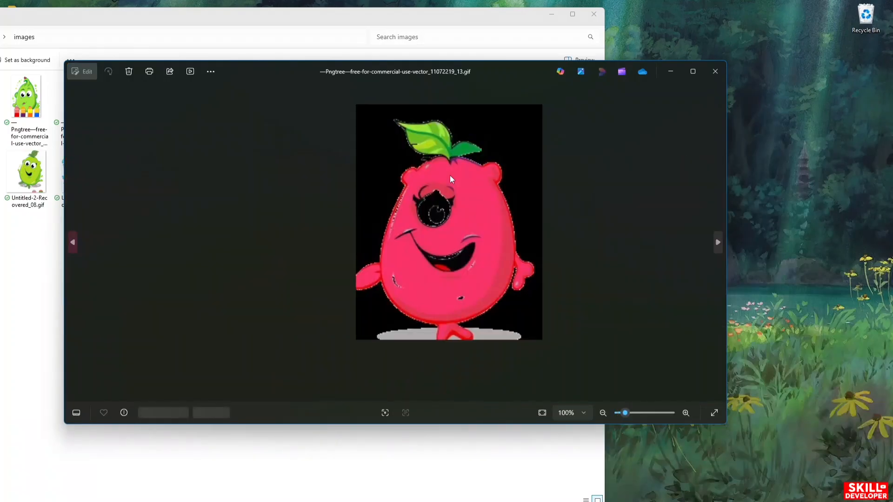
{"action": "key", "text": "Right"}
{"action": "key", "text": "Right"}
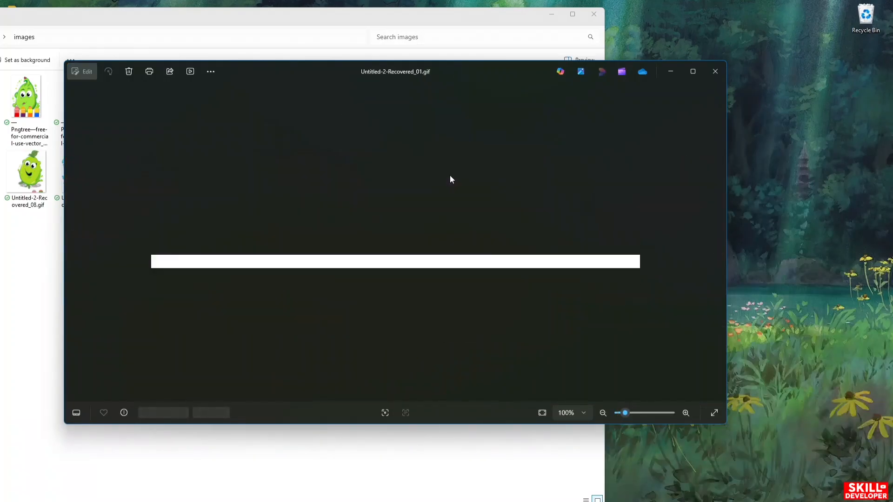
{"action": "key", "text": "Right"}
{"action": "key", "text": "Right"}
{"action": "key", "text": "Right"}
{"action": "key", "text": "Right"}
{"action": "key", "text": "Right"}
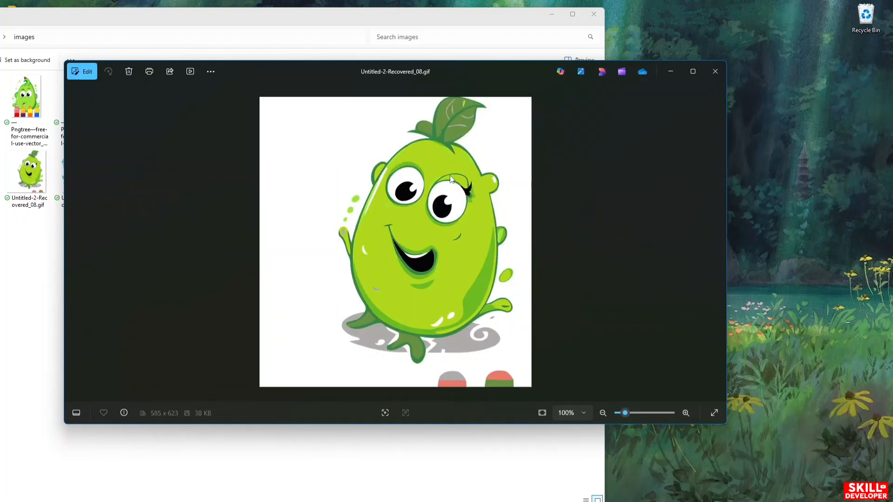
{"action": "key", "text": "Right"}
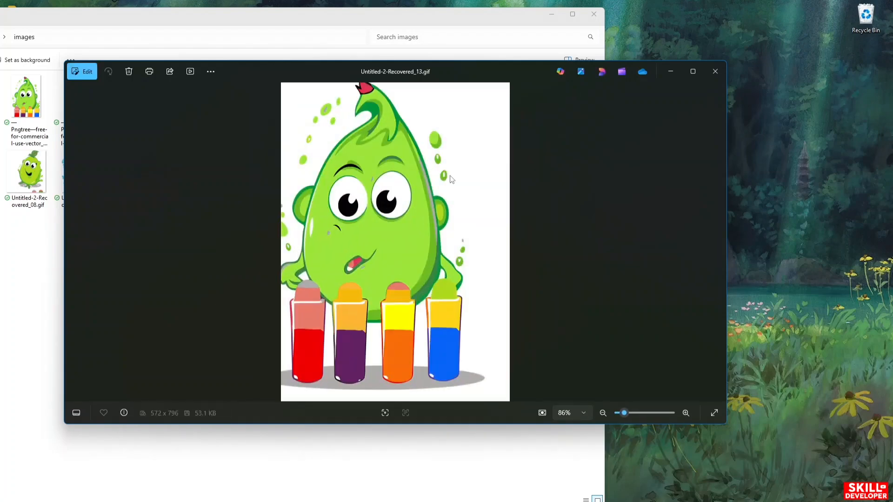
{"action": "left_click", "coordinate": [715, 72]}
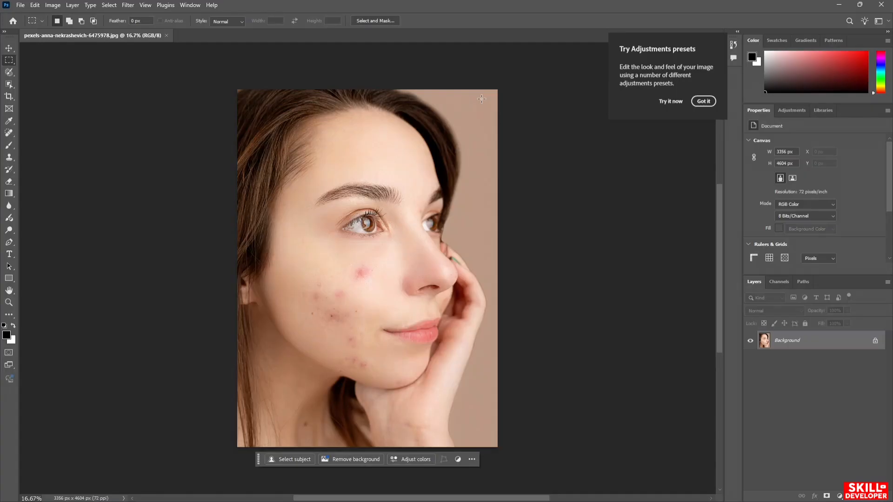
- Activate the Brush tool with size 26 px and hardness 21%, and look over its blending modes and opacity setting
{"action": "key", "text": "b"}
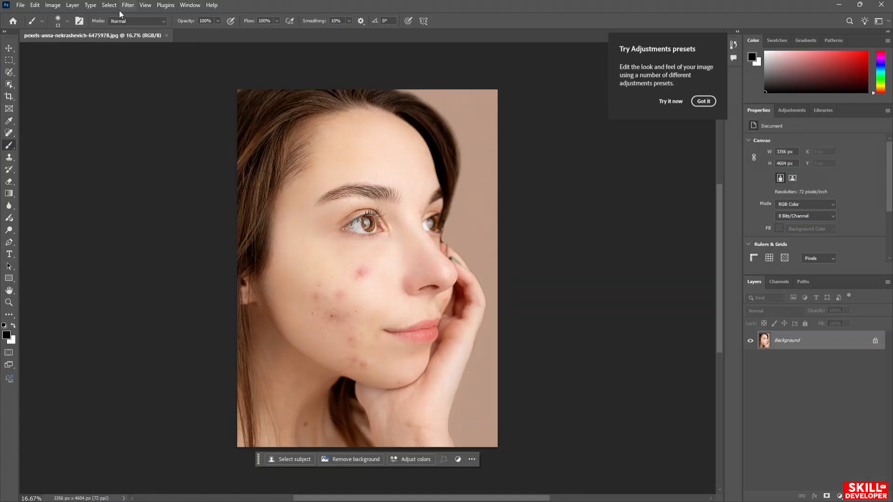
{"action": "left_click", "coordinate": [68, 20]}
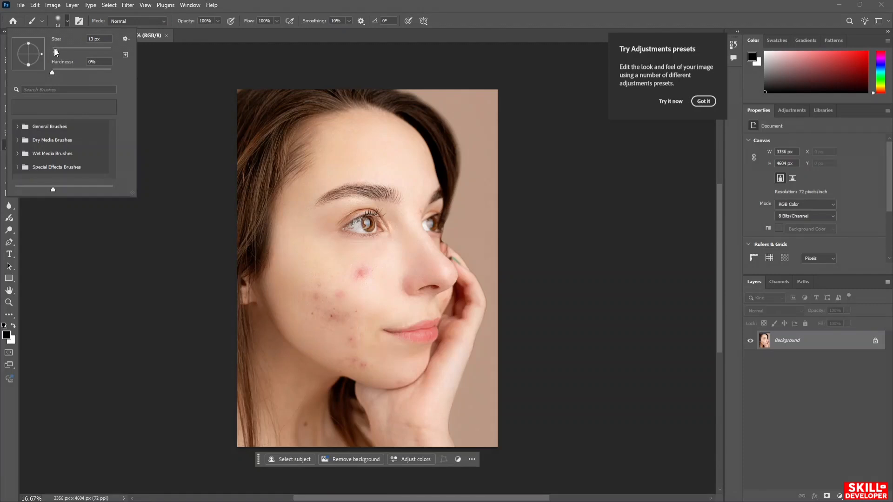
{"action": "left_click_drag", "start_coordinate": [54, 48], "coordinate": [65, 78]}
{"action": "left_click", "coordinate": [136, 21]}
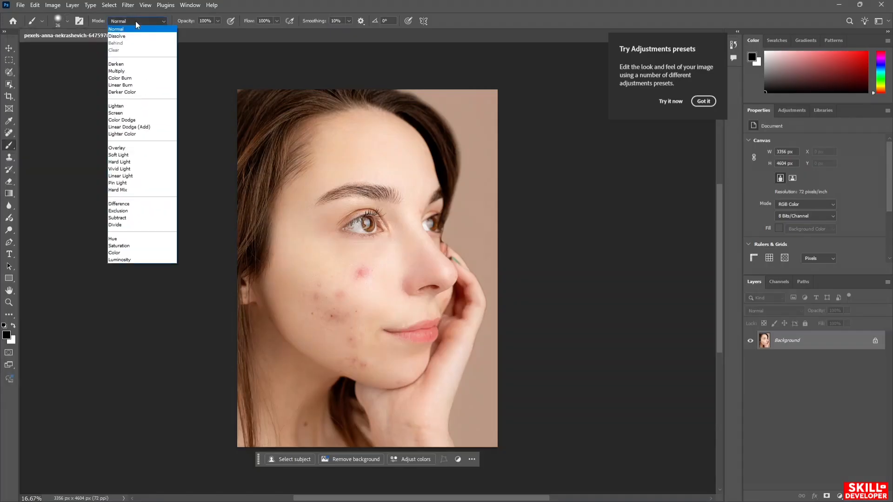
{"action": "left_click", "coordinate": [136, 21]}
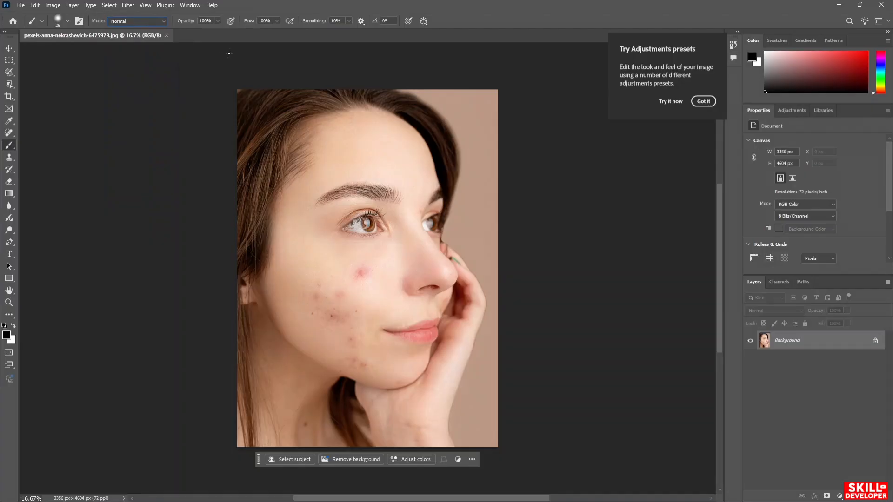
{"action": "left_click", "coordinate": [216, 20]}
- Try a looping freehand black brush stroke on the woman's cheek below the eye, and undo it
{"action": "scroll", "coordinate": [392, 248], "scroll_direction": "up", "scroll_amount": 2}
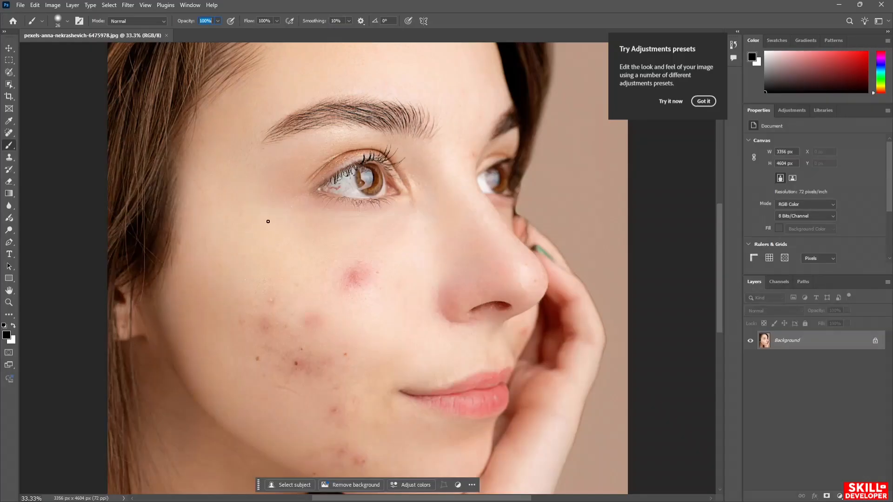
{"action": "mouse_move", "coordinate": [249, 224]}
{"action": "left_mouse_down"}
{"action": "mouse_move", "coordinate": [272, 253]}
{"action": "mouse_move", "coordinate": [297, 253]}
{"action": "mouse_move", "coordinate": [297, 241]}
{"action": "mouse_move", "coordinate": [272, 240]}
{"action": "mouse_move", "coordinate": [263, 264]}
{"action": "mouse_move", "coordinate": [297, 287]}
{"action": "mouse_move", "coordinate": [324, 263]}
{"action": "mouse_move", "coordinate": [312, 243]}
{"action": "mouse_move", "coordinate": [293, 260]}
{"action": "mouse_move", "coordinate": [308, 284]}
{"action": "mouse_move", "coordinate": [341, 273]}
{"action": "mouse_move", "coordinate": [336, 245]}
{"action": "left_mouse_up"}
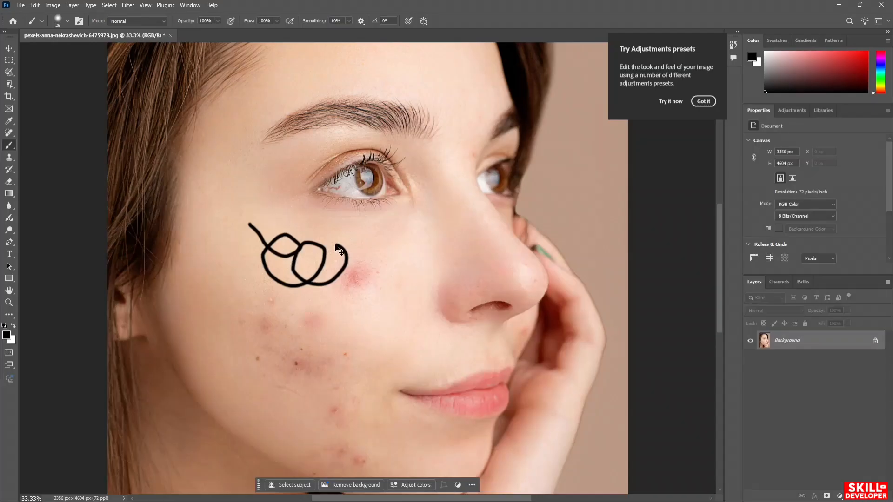
{"action": "key", "text": "ctrl+z"}
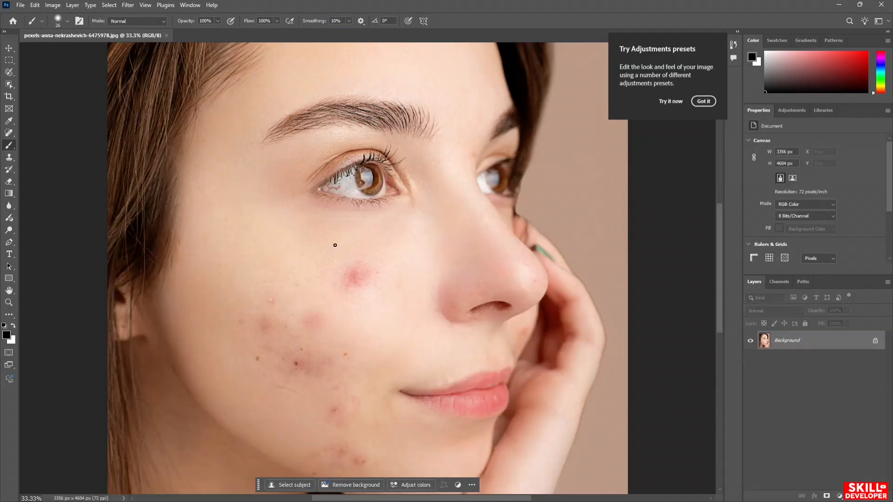
- With the Brush's temporary eyedropper, sample the light skin tone on the cheek below the eye as the foreground color
{"action": "key", "text": "alt"}
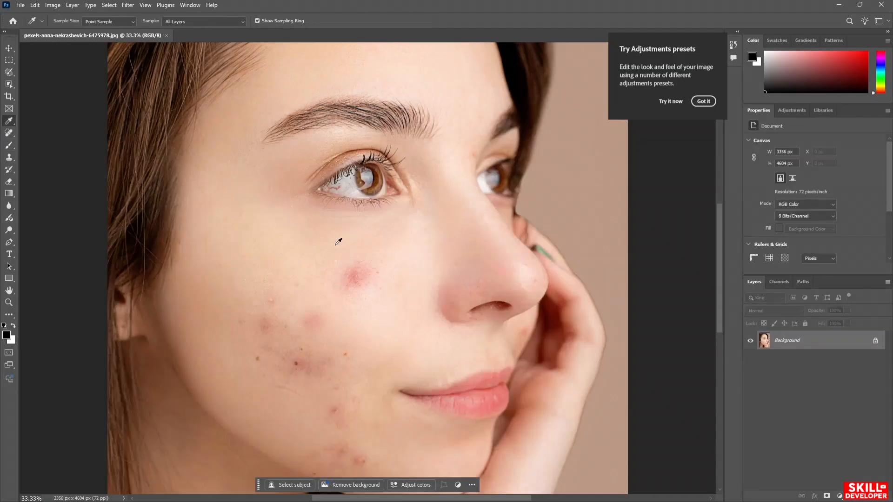
{"action": "key", "text": "alt"}
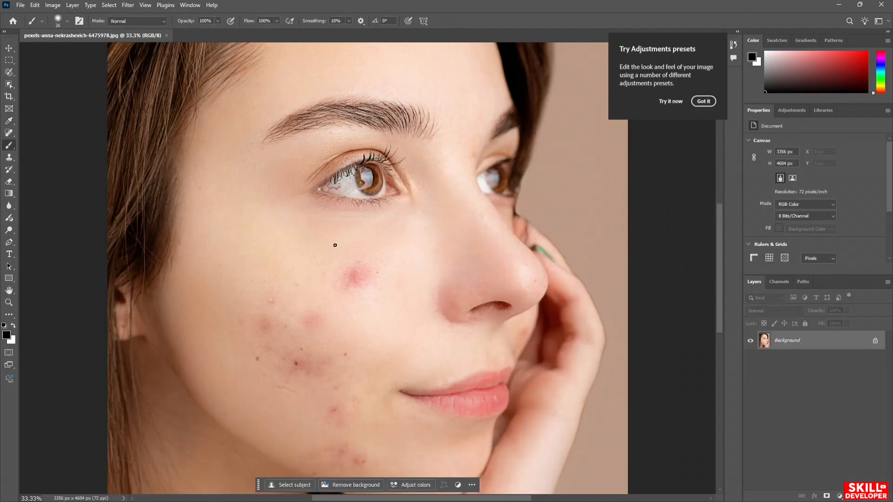
{"action": "key", "text": "alt"}
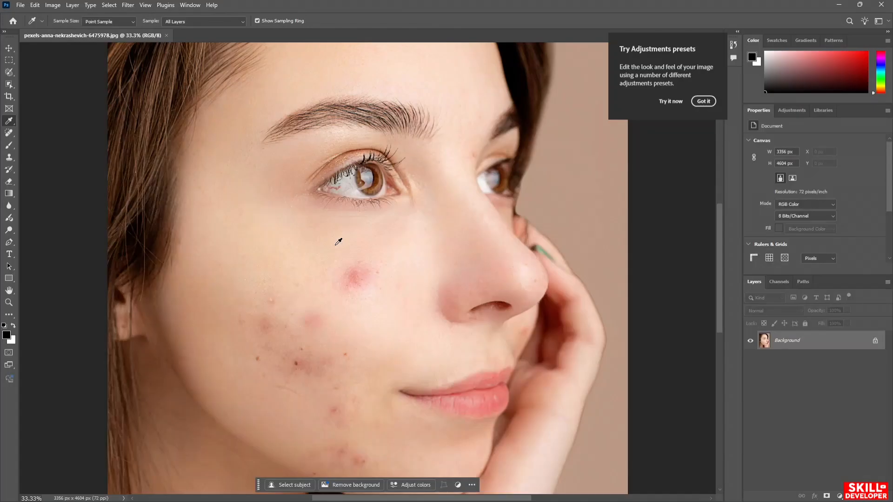
{"action": "left_click", "coordinate": [338, 242], "text": "alt"}
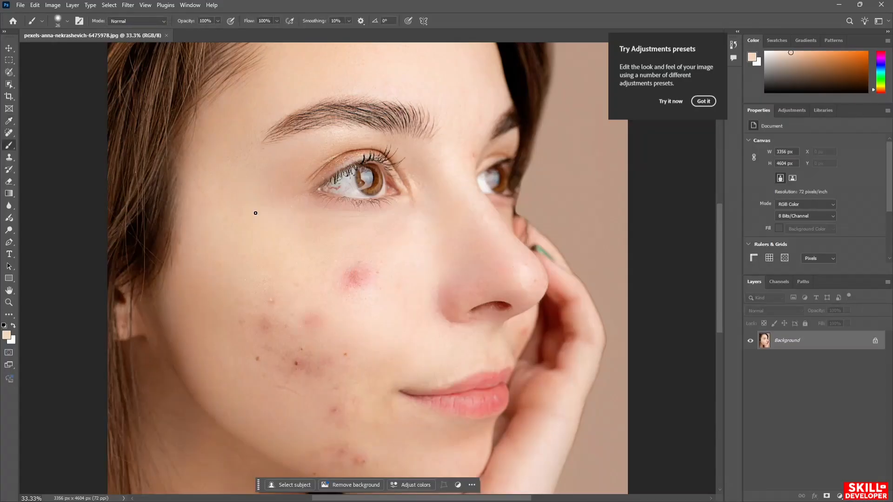
- Set the Brush to about 78 px size, 5% hardness, 62% opacity and 34% smoothing
{"action": "left_click", "coordinate": [63, 21]}
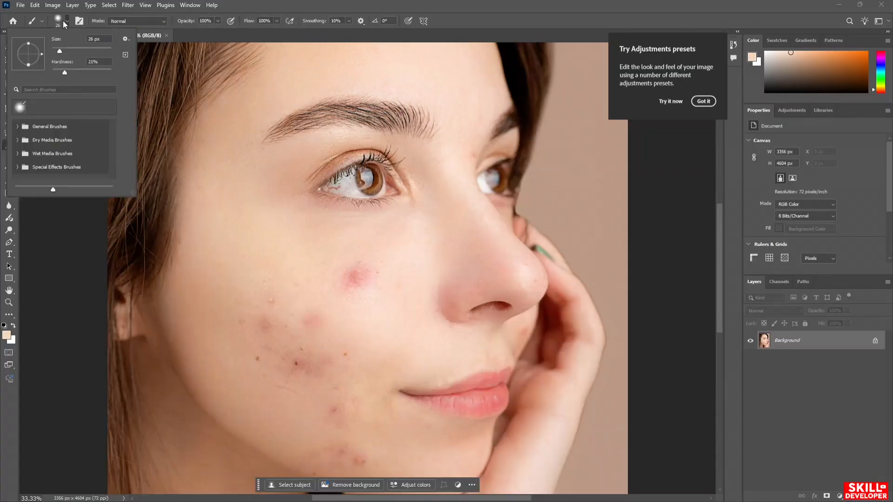
{"action": "left_click_drag", "start_coordinate": [59, 51], "coordinate": [64, 51]}
{"action": "left_click_drag", "start_coordinate": [65, 76], "coordinate": [56, 75]}
{"action": "left_click", "coordinate": [218, 21]}
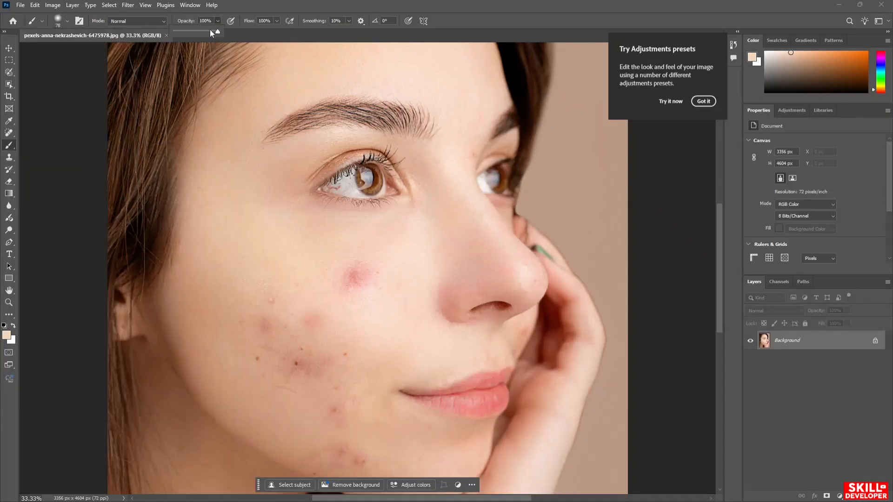
{"action": "left_click_drag", "start_coordinate": [210, 31], "coordinate": [203, 33]}
{"action": "left_click", "coordinate": [350, 21]}
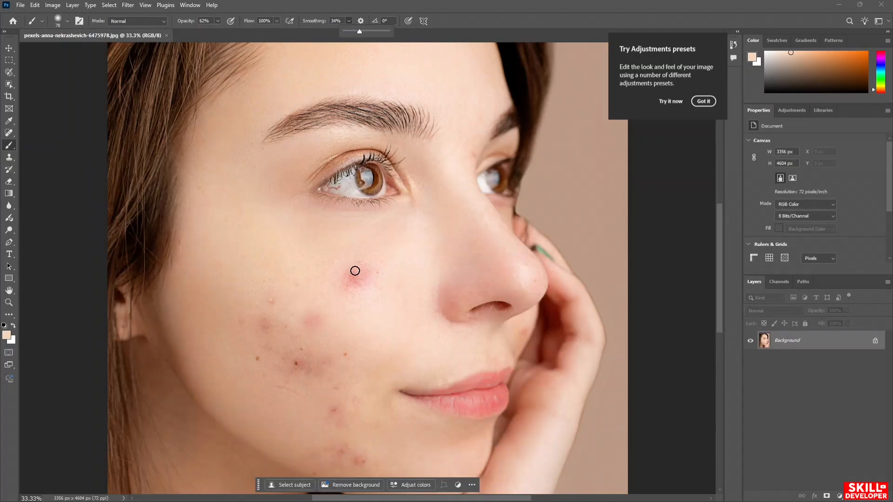
- Paint the sampled skin tone over the red blemish on the cheek below the eye, enlarging the brush to 228 px
{"action": "left_click", "coordinate": [327, 263]}
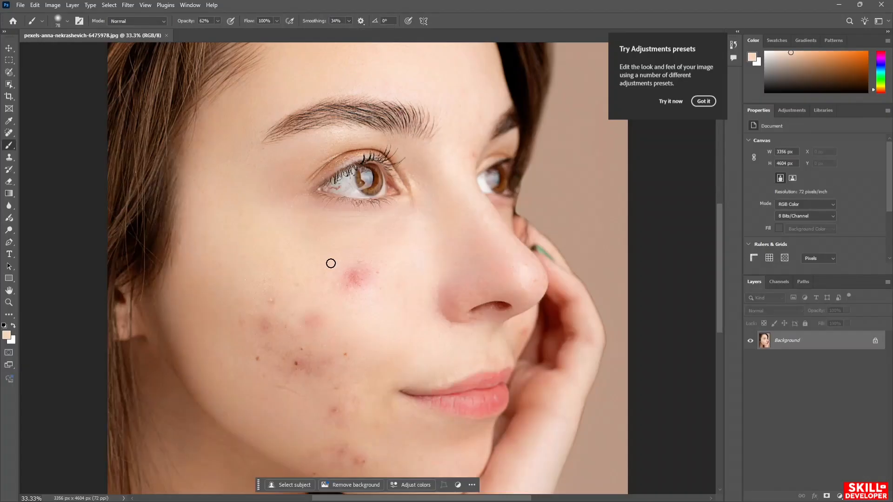
{"action": "mouse_move", "coordinate": [361, 291]}
{"action": "left_mouse_down"}
{"action": "mouse_move", "coordinate": [342, 269]}
{"action": "mouse_move", "coordinate": [367, 284]}
{"action": "mouse_move", "coordinate": [361, 289]}
{"action": "mouse_move", "coordinate": [362, 260]}
{"action": "mouse_move", "coordinate": [379, 282]}
{"action": "mouse_move", "coordinate": [353, 265]}
{"action": "mouse_move", "coordinate": [373, 271]}
{"action": "mouse_move", "coordinate": [361, 280]}
{"action": "mouse_move", "coordinate": [344, 274]}
{"action": "mouse_move", "coordinate": [359, 289]}
{"action": "mouse_move", "coordinate": [343, 280]}
{"action": "mouse_move", "coordinate": [366, 259]}
{"action": "mouse_move", "coordinate": [340, 270]}
{"action": "mouse_move", "coordinate": [341, 285]}
{"action": "mouse_move", "coordinate": [365, 281]}
{"action": "left_mouse_up"}
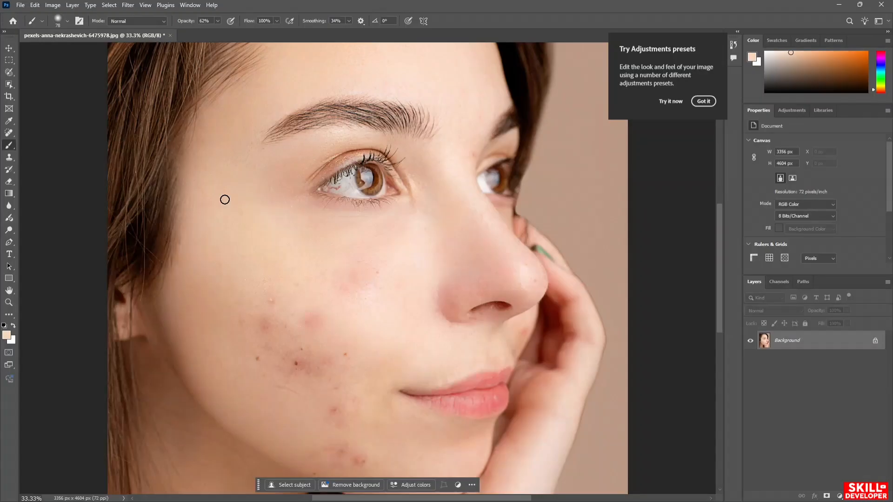
{"action": "left_click", "coordinate": [67, 21]}
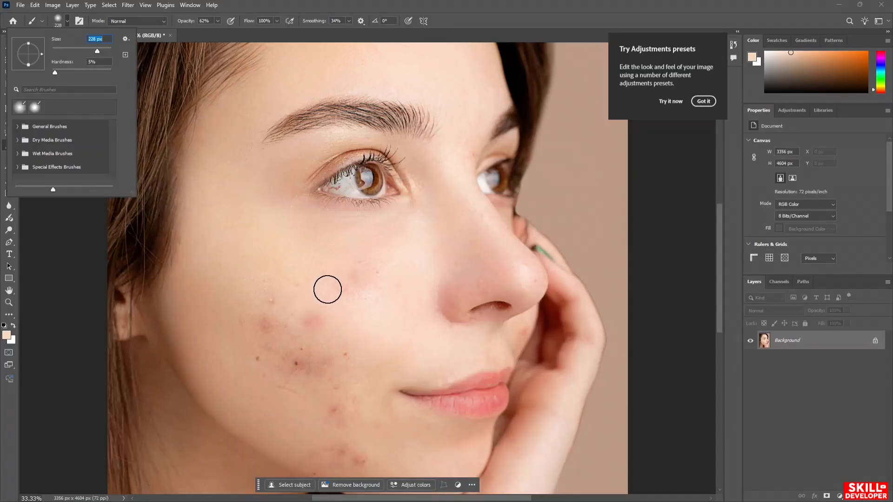
{"action": "left_click", "coordinate": [340, 280]}
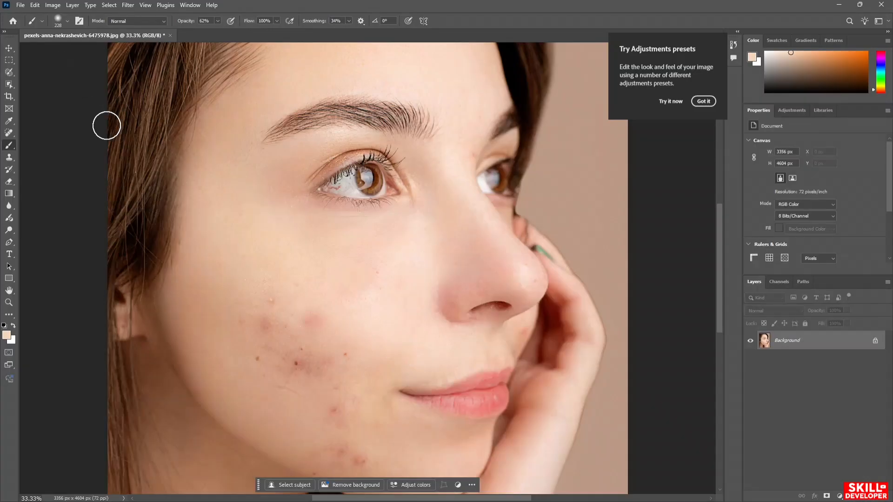
- Try two Eraser strokes over the painted cheek area on the Background layer, and undo them
{"action": "left_click", "coordinate": [10, 181]}
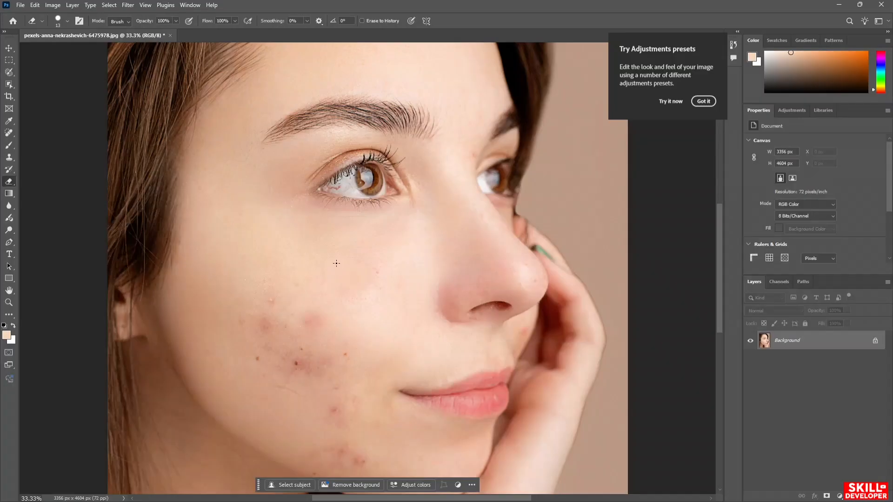
{"action": "left_click_drag", "start_coordinate": [336, 262], "coordinate": [385, 295]}
{"action": "left_click_drag", "start_coordinate": [336, 282], "coordinate": [373, 256]}
{"action": "key", "text": "ctrl+z"}
{"action": "key", "text": "ctrl+z"}
- Undo the skin-tone painting on the Background layer and add a new empty layer above it
{"action": "key", "text": "ctrl+shift+n"}
{"action": "key", "text": "Return"}
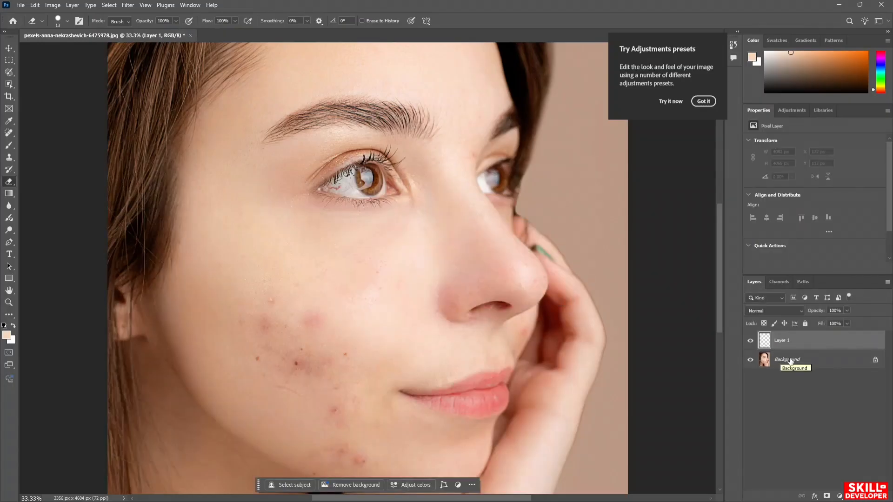
{"action": "key", "text": "Delete"}
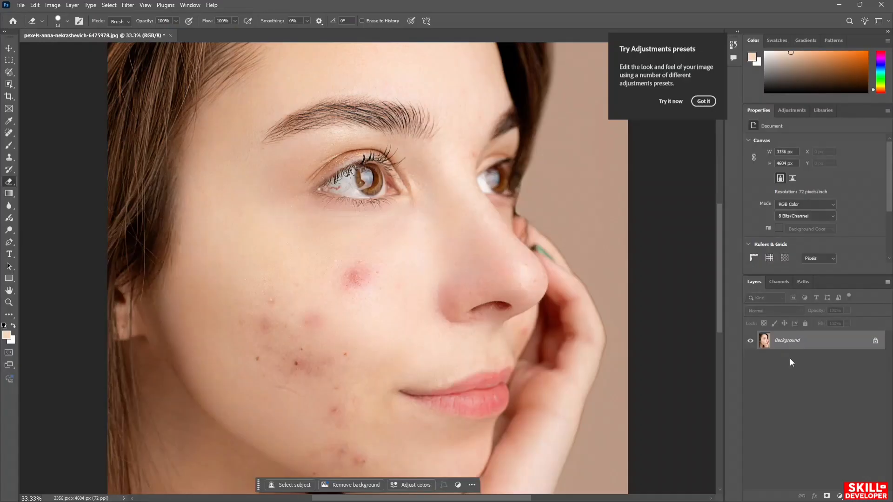
{"action": "key", "text": "ctrl+shift+n"}
{"action": "key", "text": "Return"}
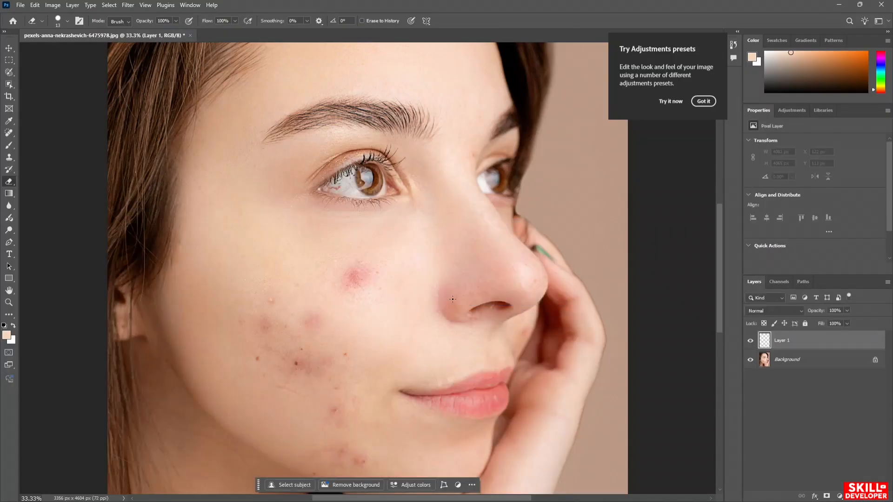
- With the 228 px Brush, paint the skin tone over the red cheek blemish on the new layer
{"action": "key", "text": "b"}
{"action": "mouse_move", "coordinate": [352, 276]}
{"action": "left_mouse_down"}
{"action": "mouse_move", "coordinate": [366, 279]}
{"action": "mouse_move", "coordinate": [358, 284]}
{"action": "mouse_move", "coordinate": [368, 275]}
{"action": "mouse_move", "coordinate": [351, 272]}
{"action": "left_mouse_up"}
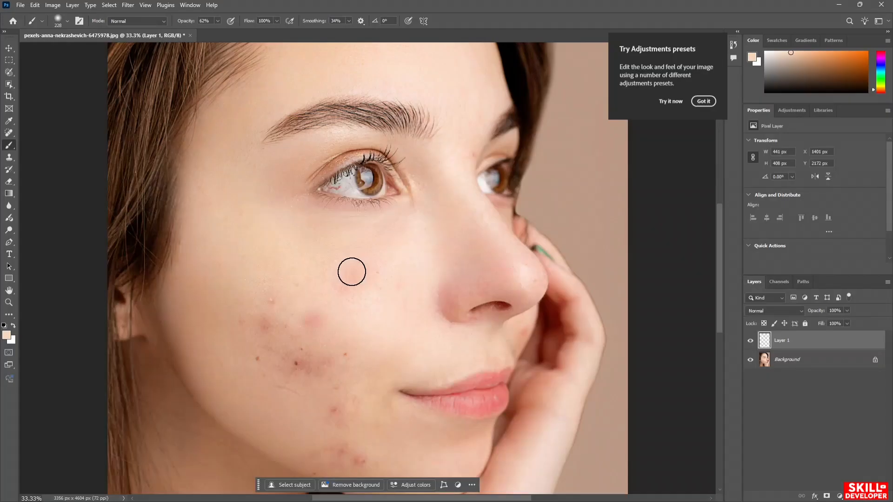
{"action": "mouse_move", "coordinate": [352, 272]}
{"action": "left_mouse_down"}
{"action": "mouse_move", "coordinate": [343, 296]}
{"action": "mouse_move", "coordinate": [337, 267]}
{"action": "mouse_move", "coordinate": [327, 269]}
{"action": "mouse_move", "coordinate": [345, 261]}
{"action": "mouse_move", "coordinate": [330, 280]}
{"action": "mouse_move", "coordinate": [365, 293]}
{"action": "mouse_move", "coordinate": [367, 284]}
{"action": "mouse_move", "coordinate": [340, 276]}
{"action": "mouse_move", "coordinate": [343, 285]}
{"action": "mouse_move", "coordinate": [369, 272]}
{"action": "mouse_move", "coordinate": [347, 265]}
{"action": "left_mouse_up"}
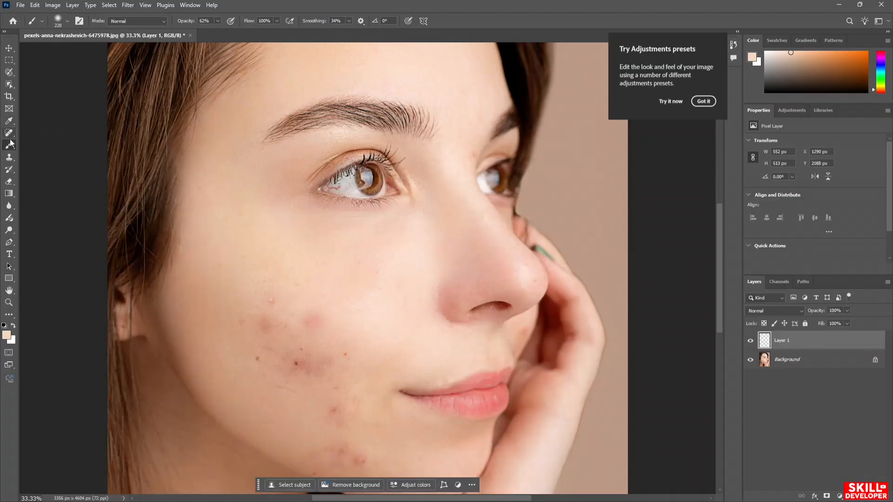
- Set the Eraser to 56 px and erase the skin-tone paint covering the red cheek blemish on Layer 1
{"action": "left_click", "coordinate": [10, 184]}
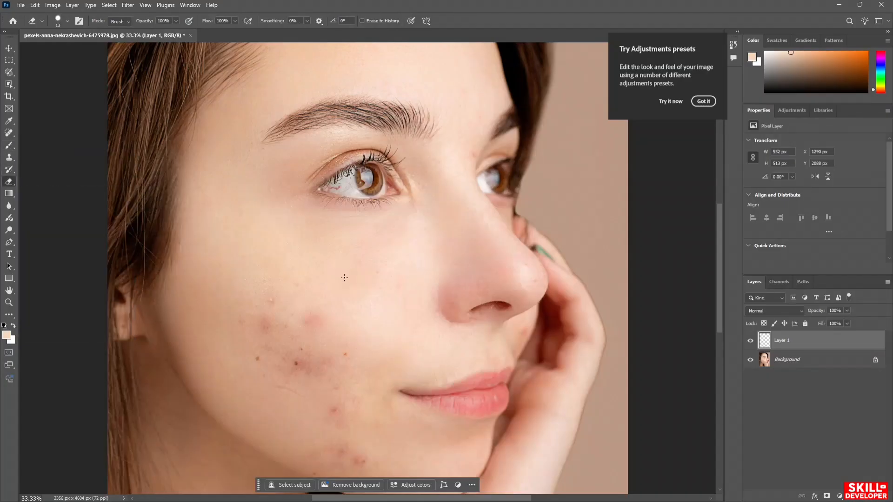
{"action": "left_click", "coordinate": [68, 21]}
{"action": "left_click_drag", "start_coordinate": [57, 51], "coordinate": [68, 51]}
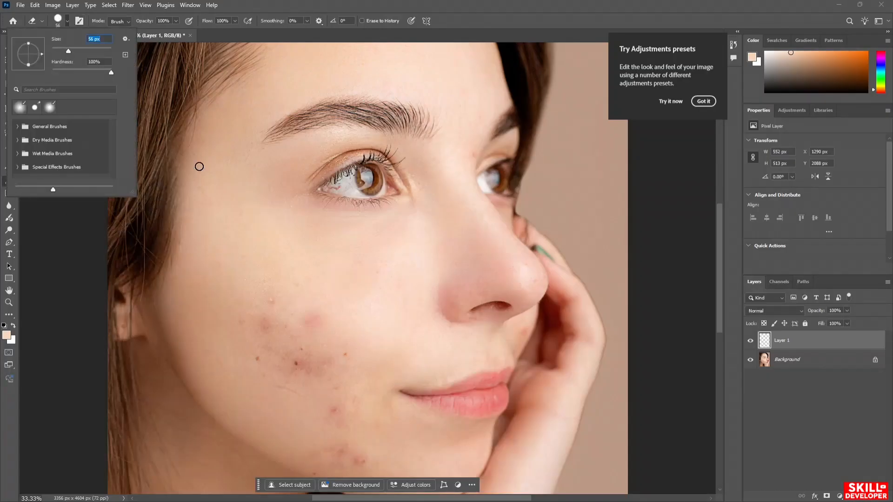
{"action": "left_click", "coordinate": [264, 261]}
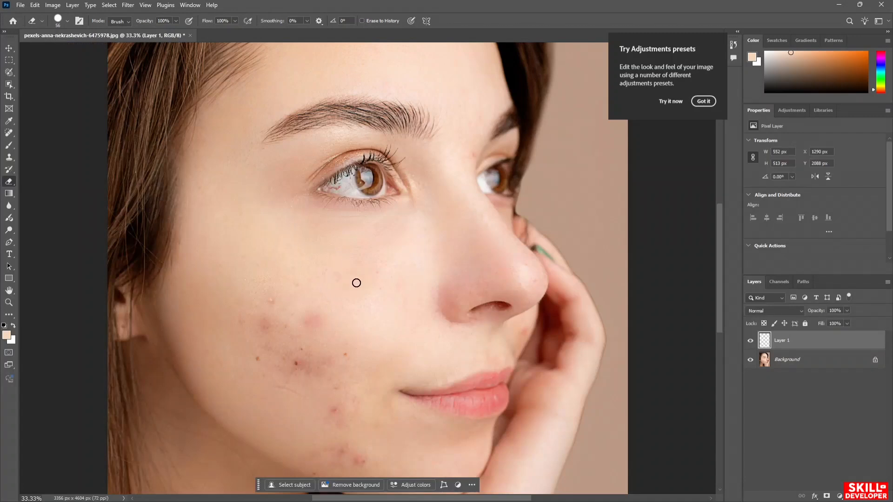
{"action": "mouse_move", "coordinate": [355, 281]}
{"action": "left_mouse_down"}
{"action": "mouse_move", "coordinate": [351, 298]}
{"action": "mouse_move", "coordinate": [367, 298]}
{"action": "mouse_move", "coordinate": [370, 280]}
{"action": "mouse_move", "coordinate": [354, 274]}
{"action": "mouse_move", "coordinate": [342, 298]}
{"action": "mouse_move", "coordinate": [364, 284]}
{"action": "mouse_move", "coordinate": [358, 268]}
{"action": "mouse_move", "coordinate": [336, 281]}
{"action": "mouse_move", "coordinate": [347, 300]}
{"action": "mouse_move", "coordinate": [377, 278]}
{"action": "mouse_move", "coordinate": [360, 260]}
{"action": "left_mouse_up"}
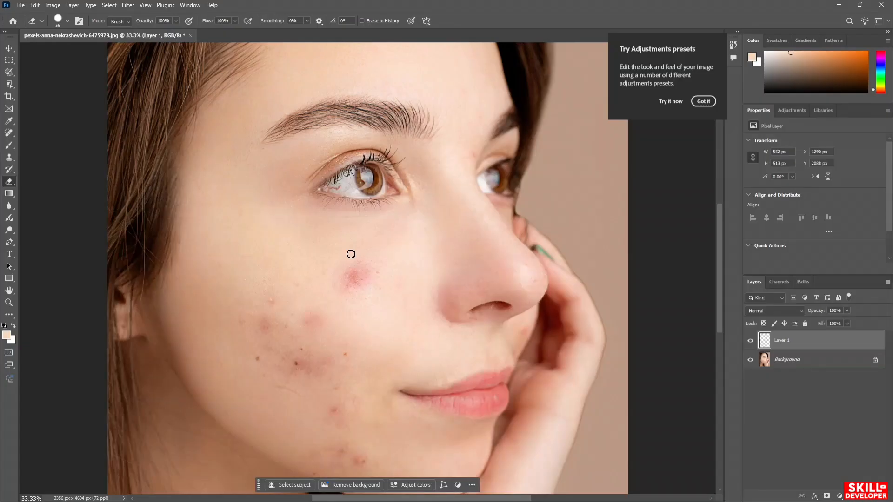
- Try the Background Eraser over the red cheek blemish on the Background layer, and undo the erasing
{"action": "key", "text": "b"}
{"action": "key", "text": "e"}
{"action": "right_click", "coordinate": [7, 184]}
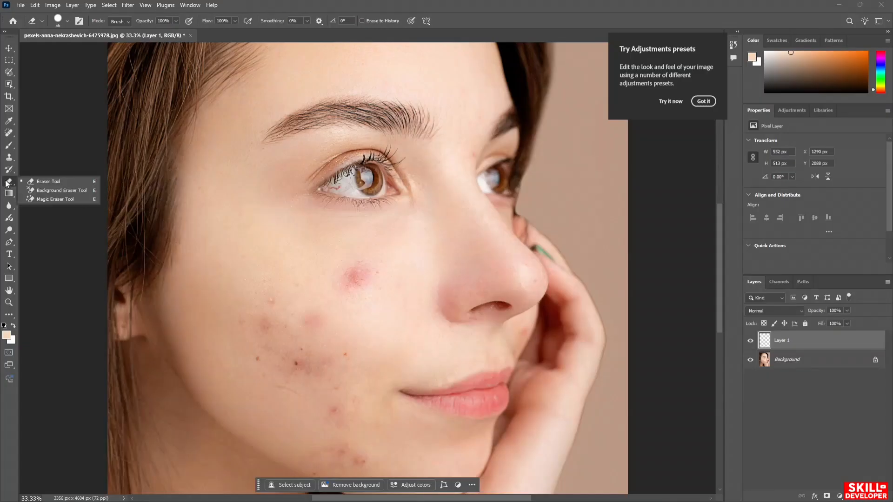
{"action": "left_click", "coordinate": [53, 190]}
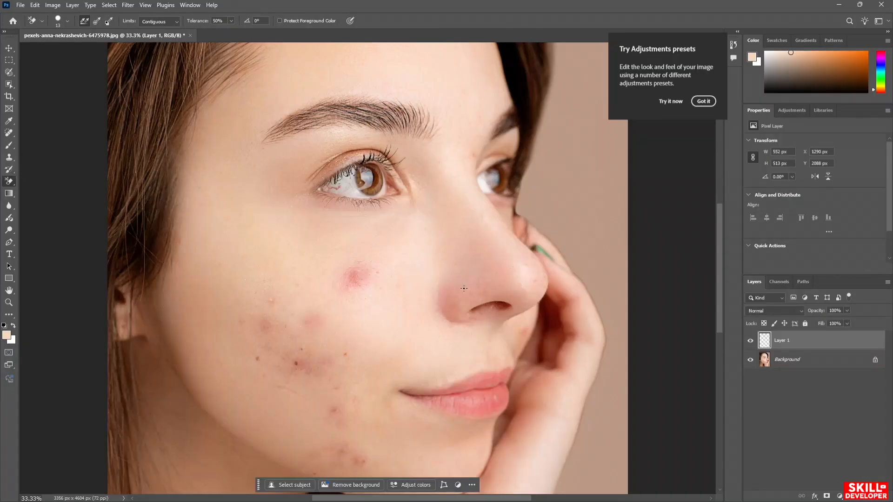
{"action": "left_click", "coordinate": [791, 361]}
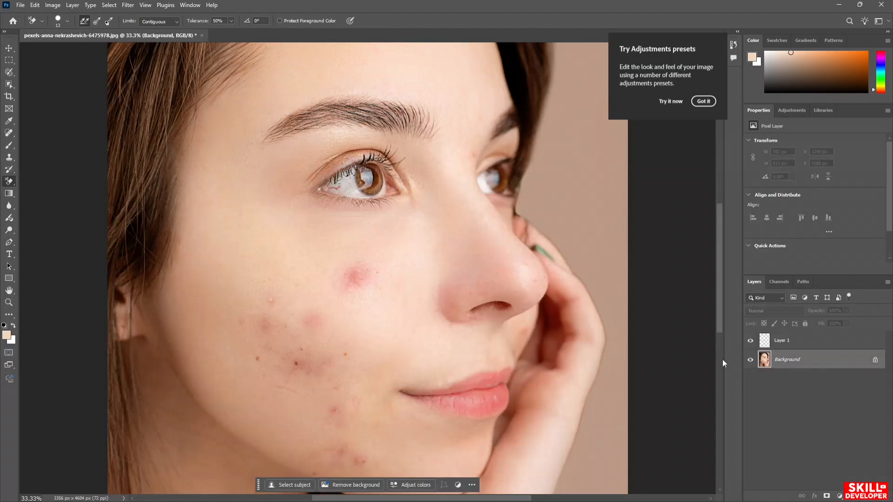
{"action": "mouse_move", "coordinate": [343, 265]}
{"action": "left_mouse_down"}
{"action": "mouse_move", "coordinate": [374, 290]}
{"action": "mouse_move", "coordinate": [357, 276]}
{"action": "mouse_move", "coordinate": [363, 261]}
{"action": "mouse_move", "coordinate": [350, 287]}
{"action": "mouse_move", "coordinate": [372, 263]}
{"action": "mouse_move", "coordinate": [363, 281]}
{"action": "mouse_move", "coordinate": [360, 257]}
{"action": "mouse_move", "coordinate": [361, 279]}
{"action": "mouse_move", "coordinate": [363, 258]}
{"action": "mouse_move", "coordinate": [355, 277]}
{"action": "mouse_move", "coordinate": [335, 271]}
{"action": "mouse_move", "coordinate": [355, 259]}
{"action": "left_mouse_up"}
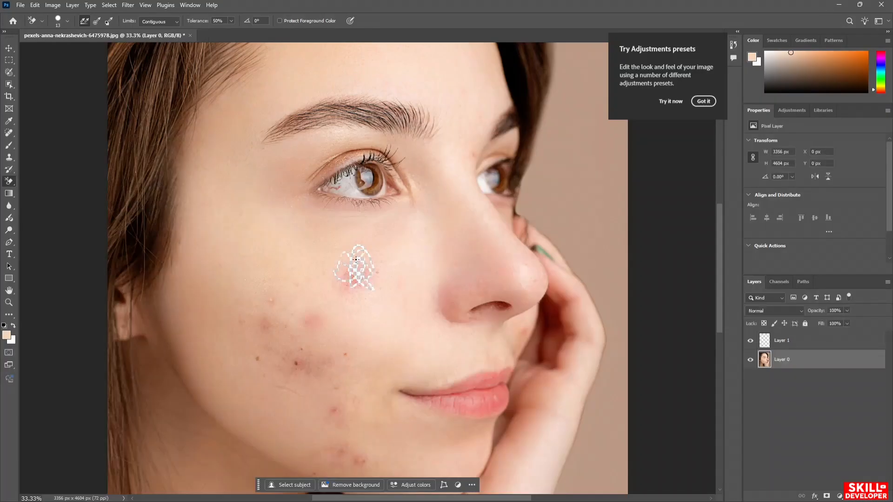
{"action": "key", "text": "ctrl+z"}
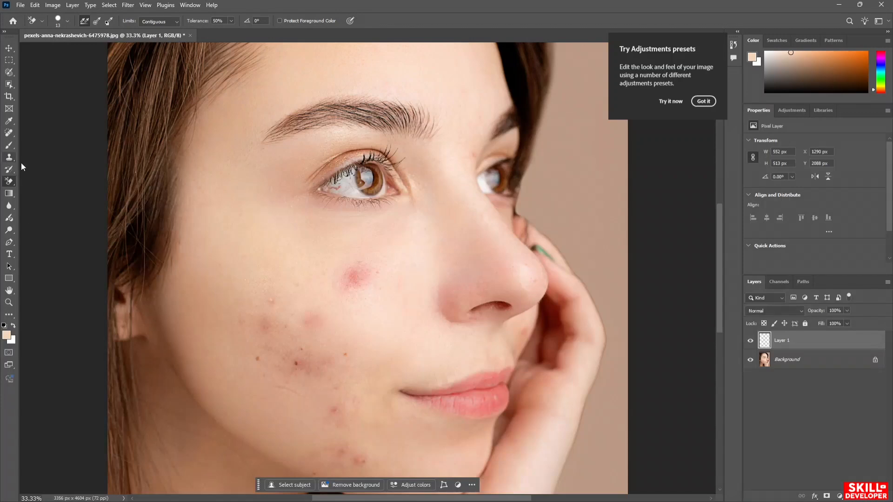
- Activate the Clone Stamp tool and set it to 114 px size with 0% hardness
{"action": "key", "text": "s"}
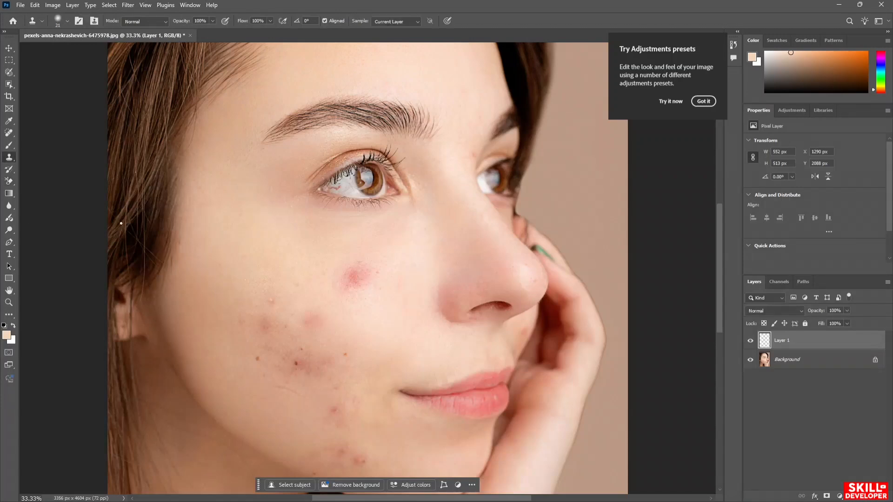
{"action": "right_click", "coordinate": [9, 158]}
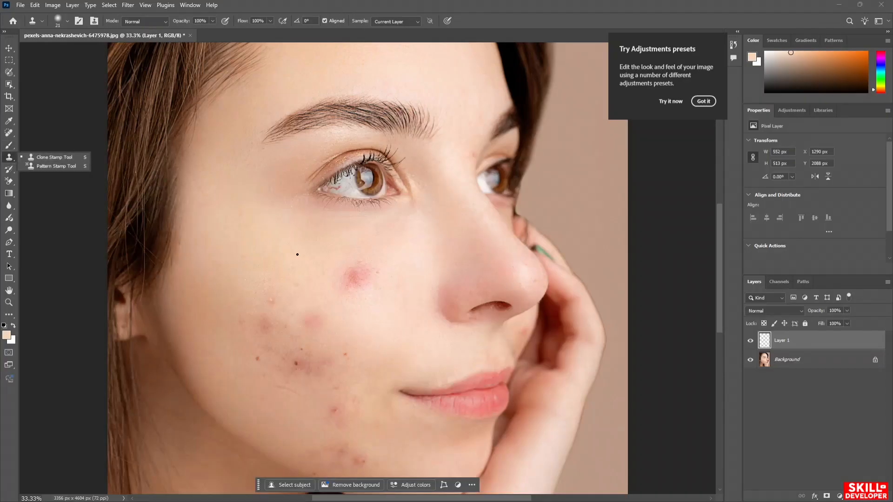
{"action": "left_click", "coordinate": [67, 21]}
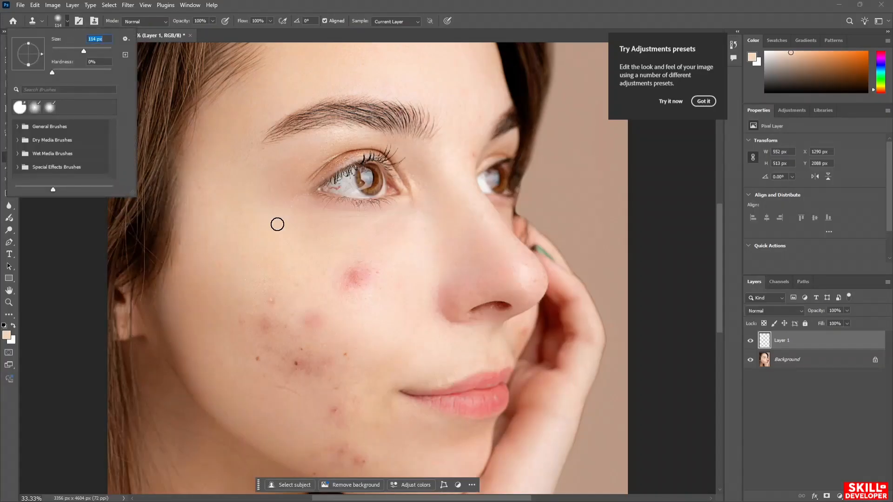
- Try clone stamping the cheek without a source point on Layer 1, then select the Background layer and try it there
{"action": "left_click", "coordinate": [291, 244]}
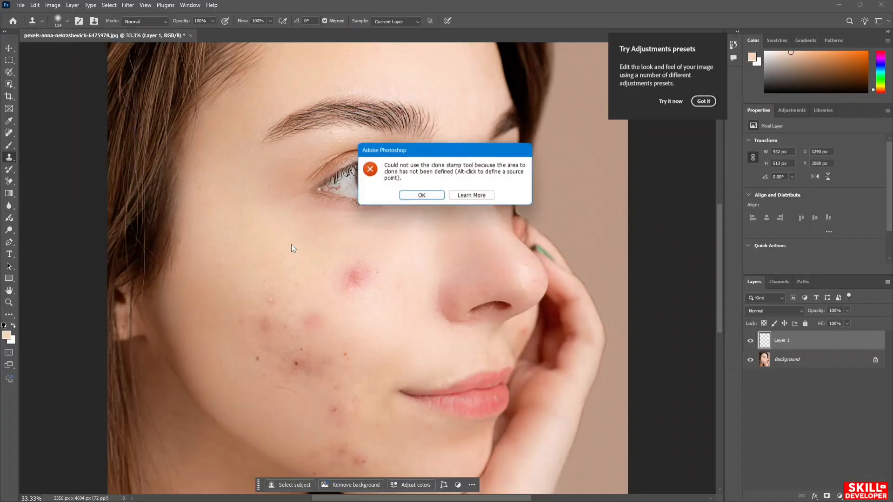
{"action": "left_click", "coordinate": [428, 197]}
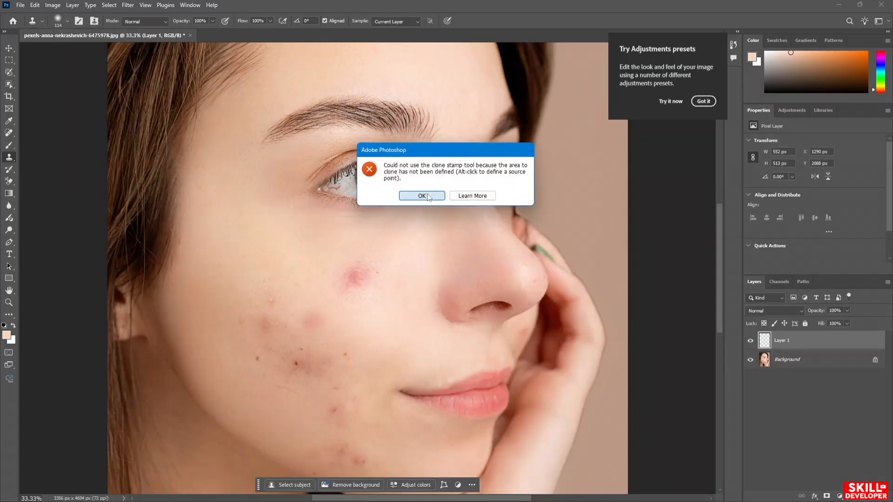
{"action": "left_click", "coordinate": [799, 361]}
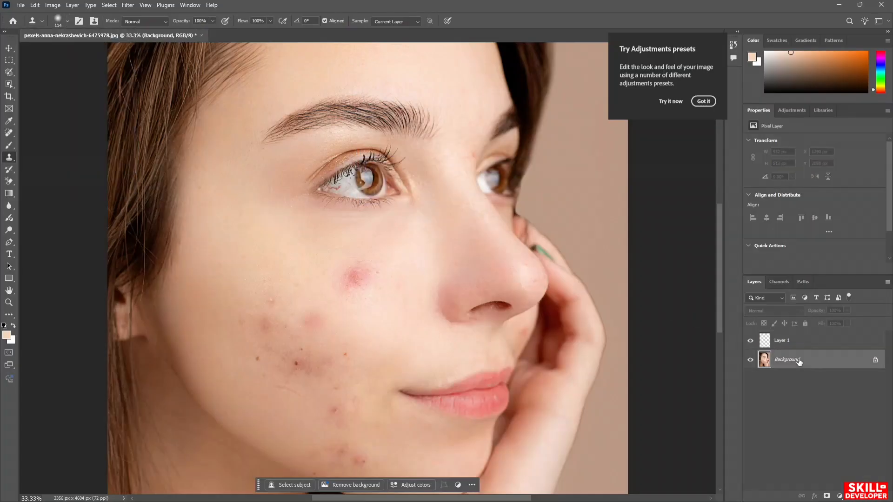
{"action": "left_click", "coordinate": [295, 249]}
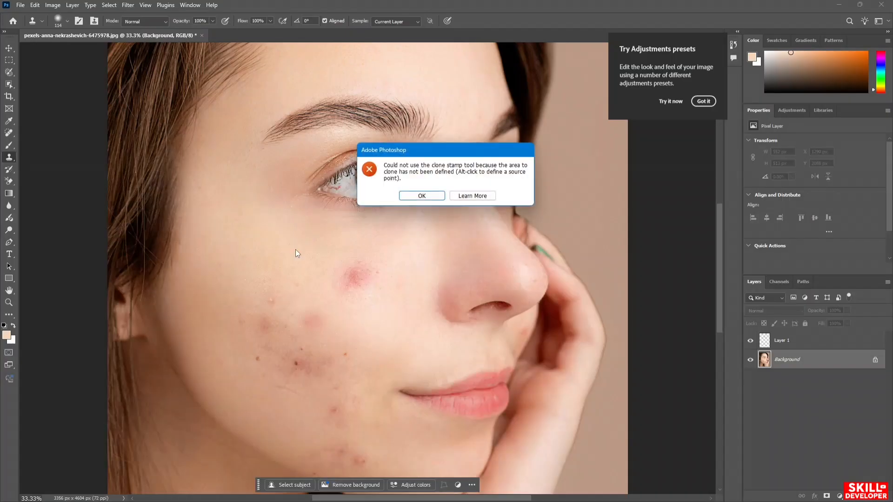
{"action": "left_click", "coordinate": [419, 196]}
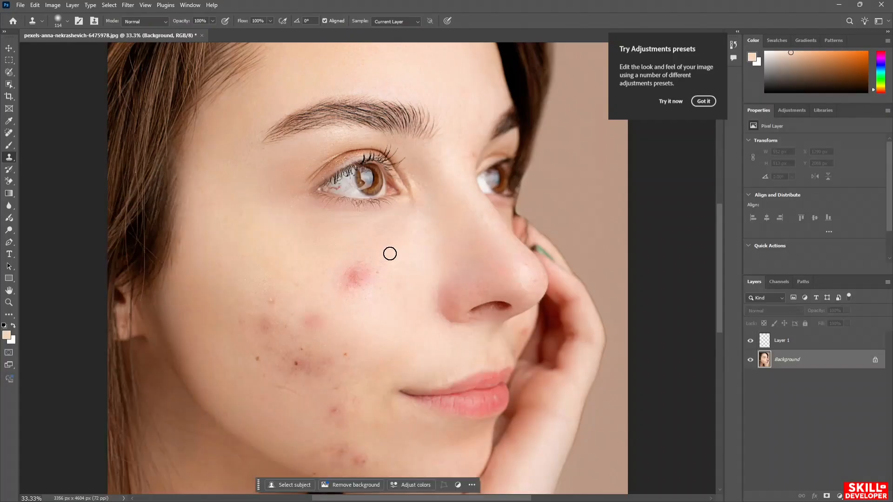
- Clone clean skin over the red blemish below the eye, resampling nearby skin to cover its leftover redness
{"action": "mouse_move", "coordinate": [353, 268]}
{"action": "left_mouse_down"}
{"action": "mouse_move", "coordinate": [361, 277]}
{"action": "mouse_move", "coordinate": [373, 270]}
{"action": "mouse_move", "coordinate": [350, 265]}
{"action": "mouse_move", "coordinate": [345, 275]}
{"action": "mouse_move", "coordinate": [357, 286]}
{"action": "mouse_move", "coordinate": [339, 291]}
{"action": "mouse_move", "coordinate": [352, 269]}
{"action": "mouse_move", "coordinate": [339, 272]}
{"action": "mouse_move", "coordinate": [341, 289]}
{"action": "mouse_move", "coordinate": [370, 276]}
{"action": "mouse_move", "coordinate": [354, 271]}
{"action": "mouse_move", "coordinate": [335, 287]}
{"action": "mouse_move", "coordinate": [347, 281]}
{"action": "left_mouse_up"}
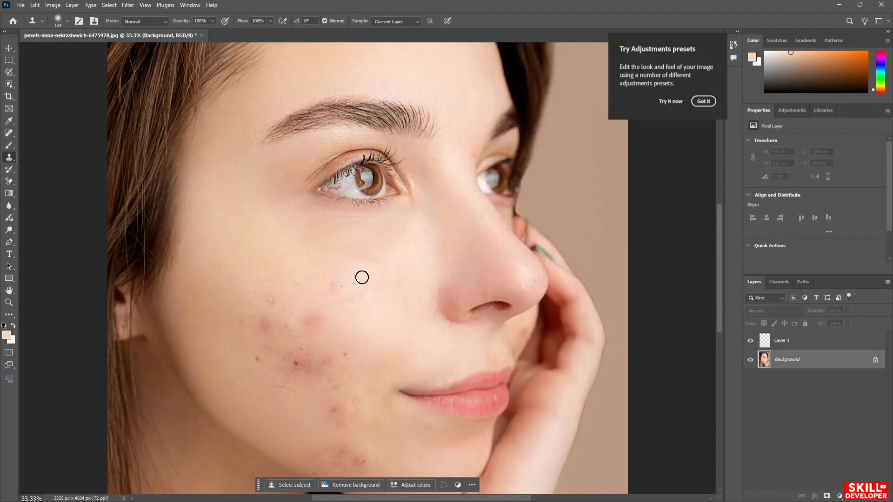
{"action": "left_click", "coordinate": [361, 278], "text": "alt"}
{"action": "mouse_move", "coordinate": [333, 279]}
{"action": "left_mouse_down"}
{"action": "mouse_move", "coordinate": [345, 283]}
{"action": "mouse_move", "coordinate": [332, 287]}
{"action": "left_mouse_up"}
- Sample skin beside the mid-cheek blemishes and clone it over the reddish spots there
{"action": "left_click", "coordinate": [240, 329], "text": "alt"}
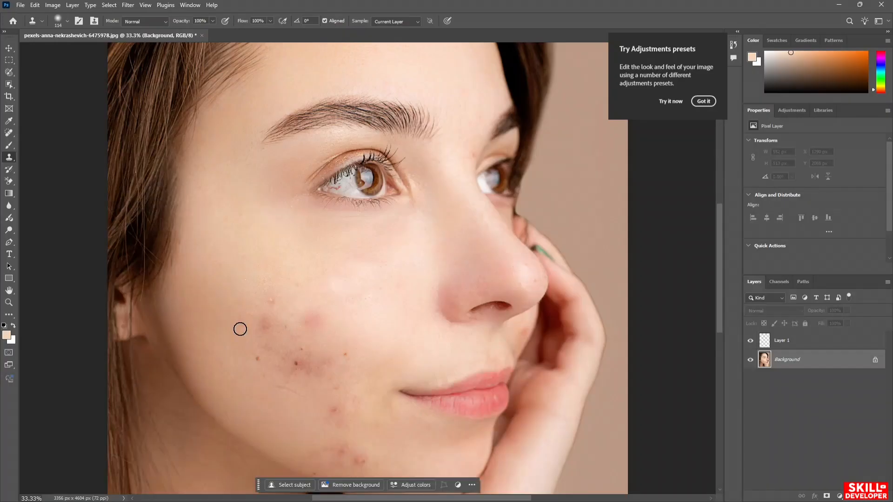
{"action": "left_click", "coordinate": [265, 321]}
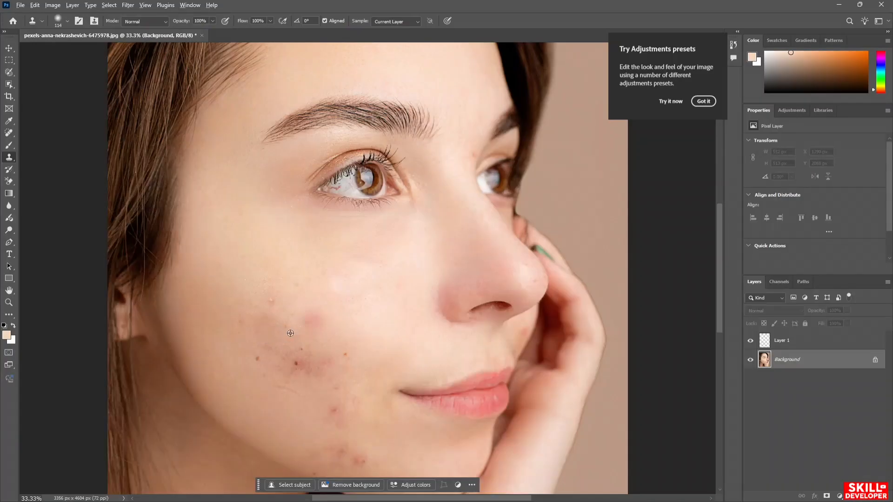
{"action": "mouse_move", "coordinate": [312, 319]}
{"action": "left_mouse_down"}
{"action": "mouse_move", "coordinate": [300, 326]}
{"action": "mouse_move", "coordinate": [318, 327]}
{"action": "left_mouse_up"}
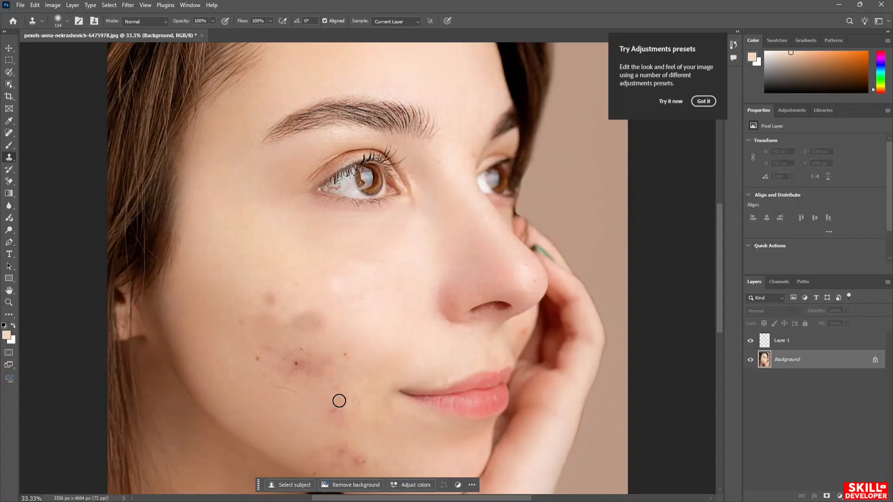
- Activate the Spot Healing Brush with Content-Aware type and brush over small spots on the upper cheek
{"action": "key", "text": "j"}
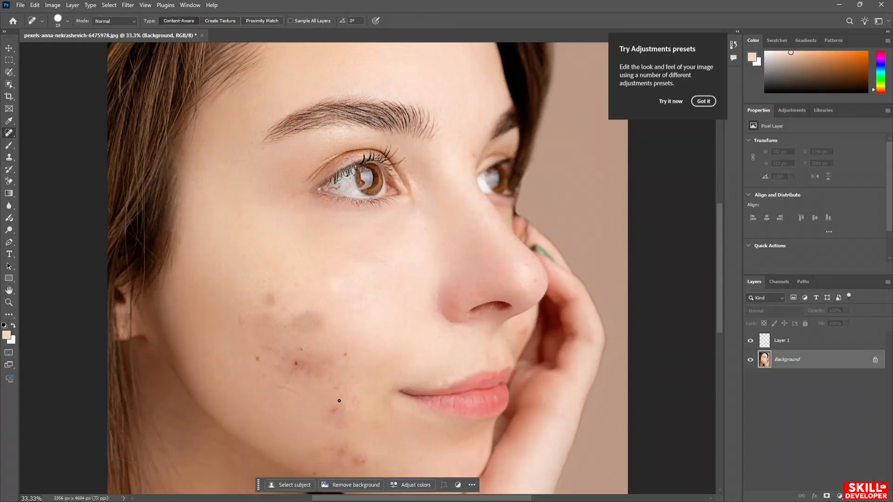
{"action": "right_click", "coordinate": [11, 135]}
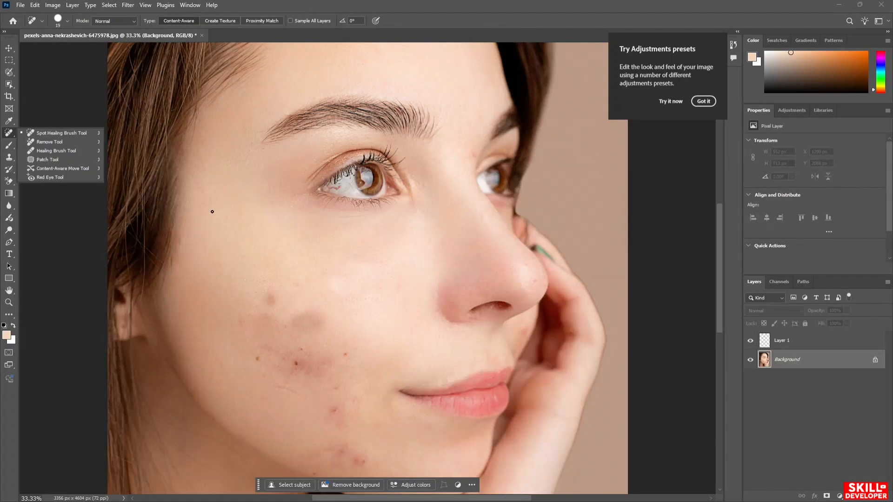
{"action": "left_click", "coordinate": [271, 287]}
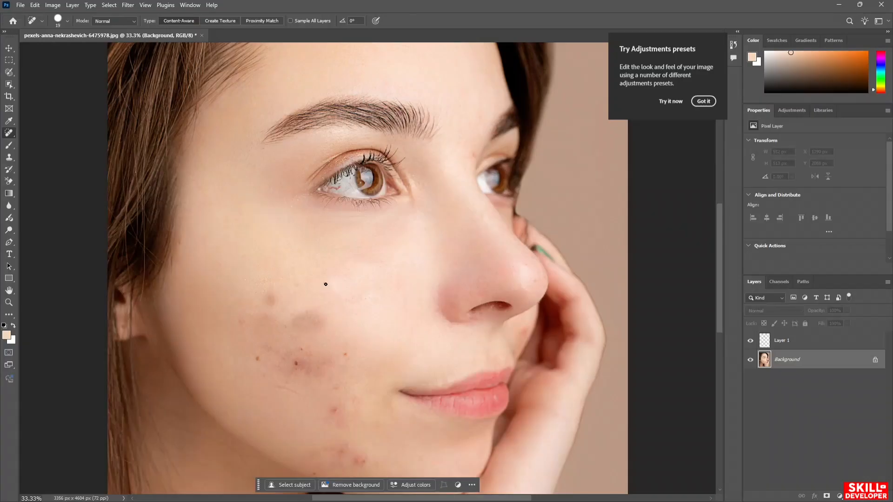
{"action": "mouse_move", "coordinate": [325, 284]}
{"action": "left_mouse_down"}
{"action": "mouse_move", "coordinate": [356, 291]}
{"action": "mouse_move", "coordinate": [329, 327]}
{"action": "mouse_move", "coordinate": [315, 327]}
{"action": "mouse_move", "coordinate": [326, 286]}
{"action": "left_mouse_up"}
{"action": "mouse_move", "coordinate": [267, 298]}
{"action": "left_mouse_down"}
{"action": "mouse_move", "coordinate": [339, 323]}
{"action": "mouse_move", "coordinate": [329, 319]}
{"action": "mouse_move", "coordinate": [294, 369]}
{"action": "left_mouse_up"}
- Heal the small dark and red spots scattered across the mid and lower cheek with the Spot Healing Brush
{"action": "key", "text": "ctrl+plus"}
{"action": "key", "text": "ctrl+plus"}
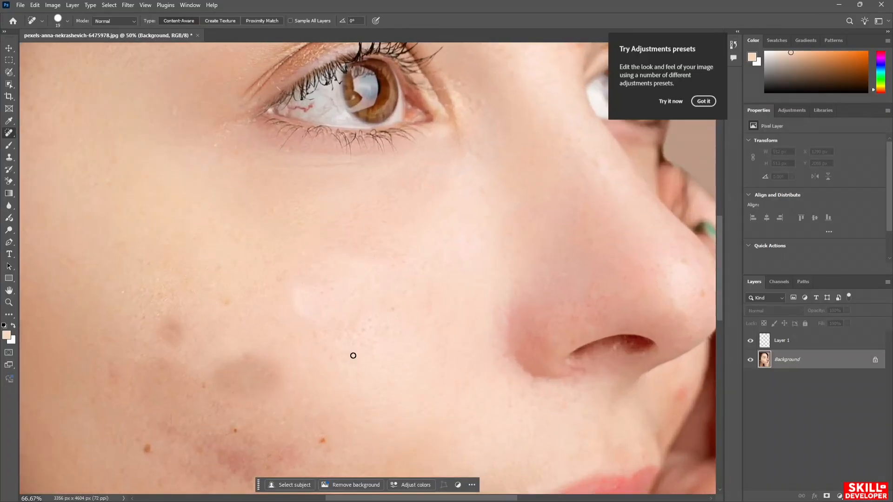
{"action": "scroll", "coordinate": [353, 356], "scroll_direction": "down", "scroll_amount": 1}
{"action": "scroll", "coordinate": [353, 356], "scroll_direction": "down", "scroll_amount": 5}
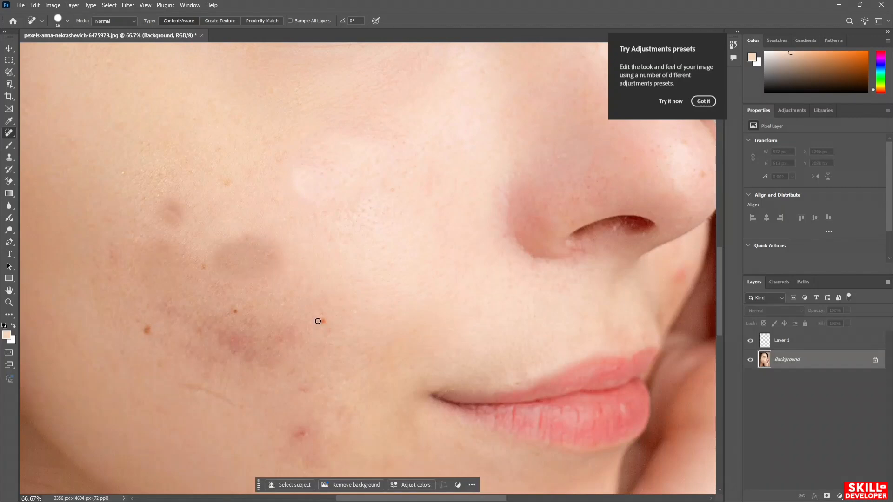
{"action": "left_click", "coordinate": [321, 321]}
{"action": "mouse_move", "coordinate": [316, 321]}
{"action": "left_mouse_down"}
{"action": "mouse_move", "coordinate": [331, 318]}
{"action": "mouse_move", "coordinate": [320, 322]}
{"action": "left_mouse_up"}
{"action": "mouse_move", "coordinate": [300, 431]}
{"action": "left_mouse_down"}
{"action": "mouse_move", "coordinate": [292, 421]}
{"action": "mouse_move", "coordinate": [305, 442]}
{"action": "mouse_move", "coordinate": [315, 436]}
{"action": "mouse_move", "coordinate": [302, 435]}
{"action": "mouse_move", "coordinate": [326, 442]}
{"action": "mouse_move", "coordinate": [300, 424]}
{"action": "mouse_move", "coordinate": [315, 442]}
{"action": "mouse_move", "coordinate": [295, 433]}
{"action": "mouse_move", "coordinate": [307, 424]}
{"action": "mouse_move", "coordinate": [322, 438]}
{"action": "mouse_move", "coordinate": [303, 444]}
{"action": "mouse_move", "coordinate": [293, 426]}
{"action": "left_mouse_up"}
{"action": "mouse_move", "coordinate": [145, 327]}
{"action": "left_mouse_down"}
{"action": "mouse_move", "coordinate": [153, 320]}
{"action": "mouse_move", "coordinate": [156, 334]}
{"action": "mouse_move", "coordinate": [143, 323]}
{"action": "mouse_move", "coordinate": [141, 334]}
{"action": "mouse_move", "coordinate": [159, 332]}
{"action": "mouse_move", "coordinate": [148, 317]}
{"action": "mouse_move", "coordinate": [141, 329]}
{"action": "left_mouse_up"}
{"action": "left_click", "coordinate": [234, 310]}
{"action": "left_click_drag", "start_coordinate": [233, 309], "coordinate": [236, 311]}
{"action": "mouse_move", "coordinate": [172, 215]}
{"action": "left_mouse_down"}
{"action": "mouse_move", "coordinate": [173, 199]}
{"action": "mouse_move", "coordinate": [166, 216]}
{"action": "mouse_move", "coordinate": [180, 209]}
{"action": "mouse_move", "coordinate": [162, 218]}
{"action": "mouse_move", "coordinate": [181, 213]}
{"action": "mouse_move", "coordinate": [189, 230]}
{"action": "mouse_move", "coordinate": [163, 205]}
{"action": "mouse_move", "coordinate": [188, 219]}
{"action": "mouse_move", "coordinate": [161, 210]}
{"action": "mouse_move", "coordinate": [166, 202]}
{"action": "left_mouse_up"}
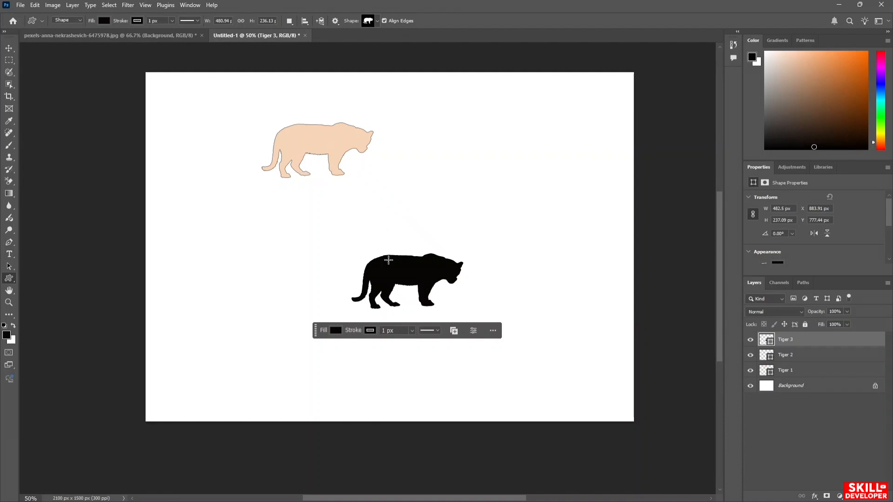
- Recolour the Tiger 1 shape with the Eyedropper, sampling the lower tiger's black and the dark gray around the canvas
{"action": "left_click", "coordinate": [328, 144]}
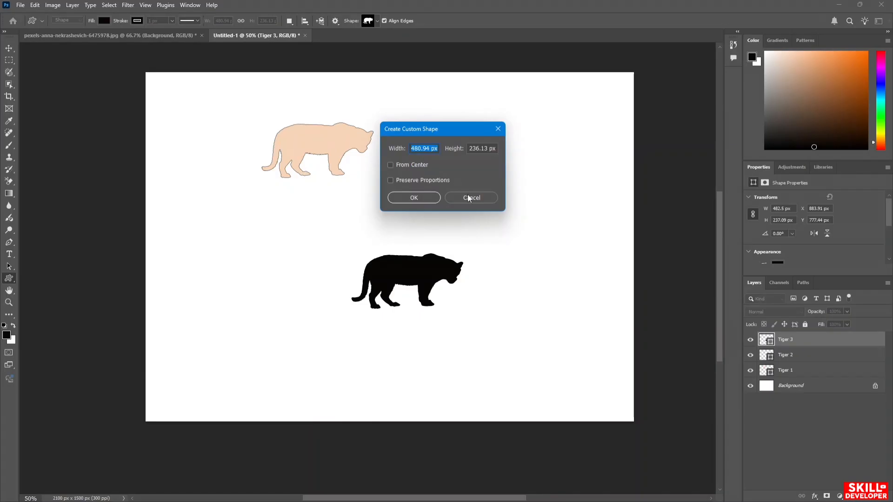
{"action": "left_click", "coordinate": [472, 201]}
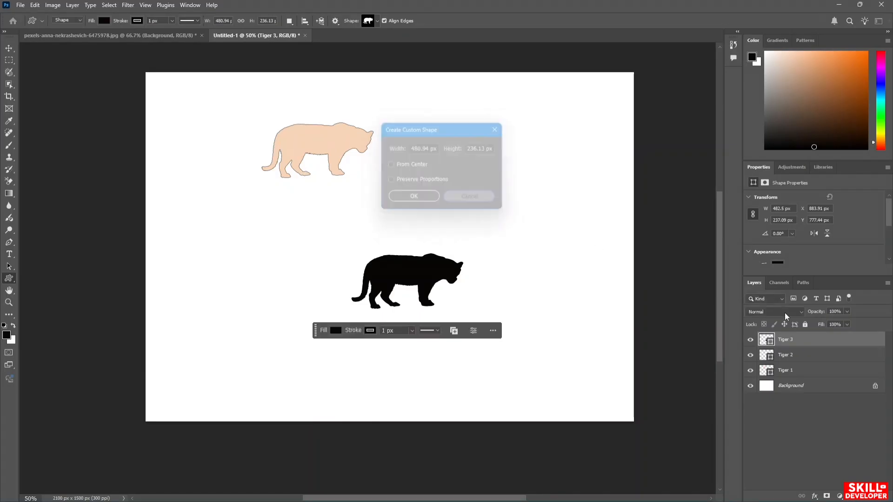
{"action": "left_click", "coordinate": [796, 371]}
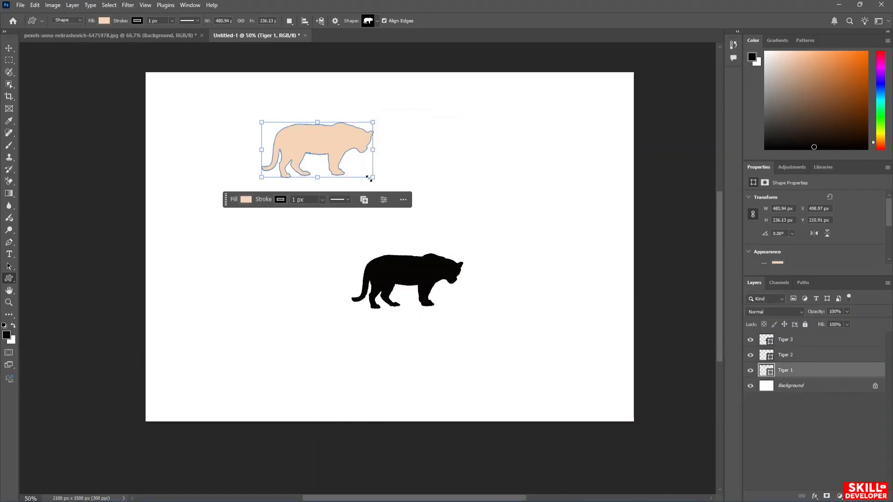
{"action": "left_click", "coordinate": [251, 200]}
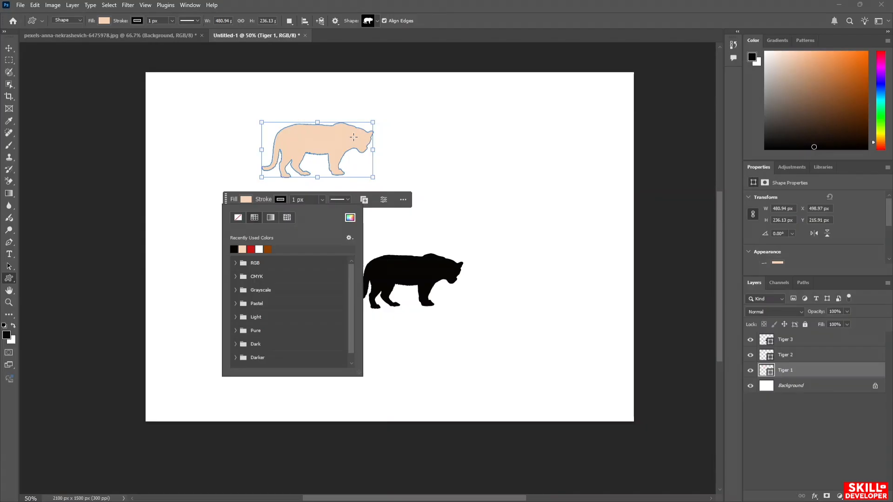
{"action": "key", "text": "i"}
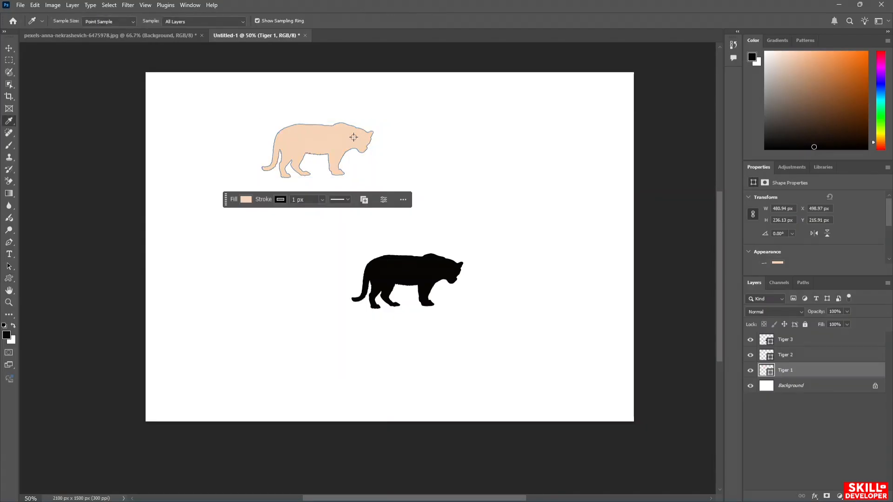
{"action": "left_click", "coordinate": [405, 265]}
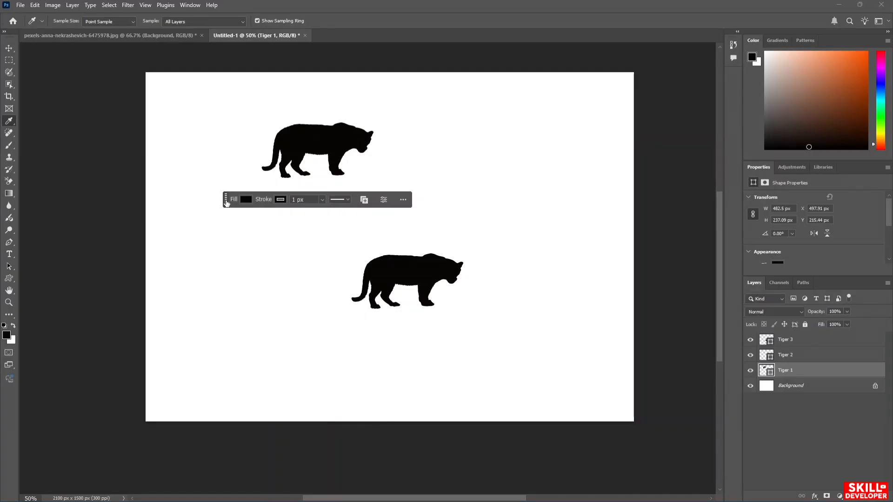
{"action": "left_click", "coordinate": [245, 199]}
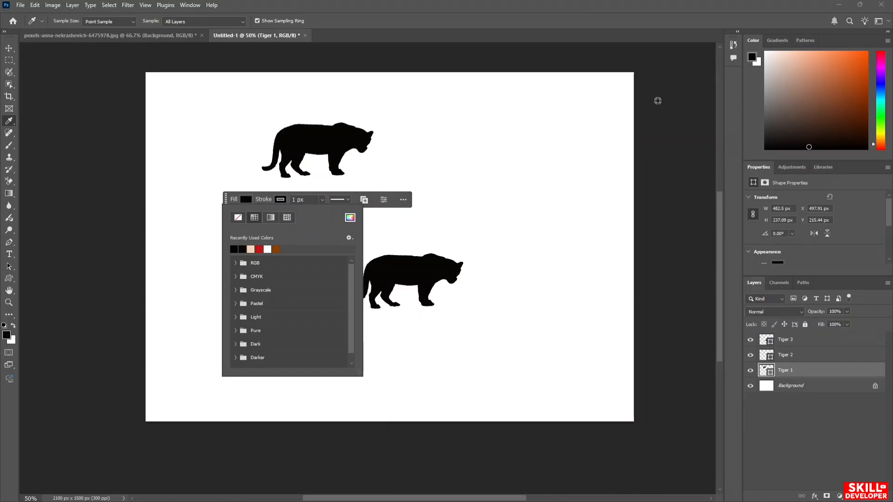
{"action": "left_click", "coordinate": [658, 102]}
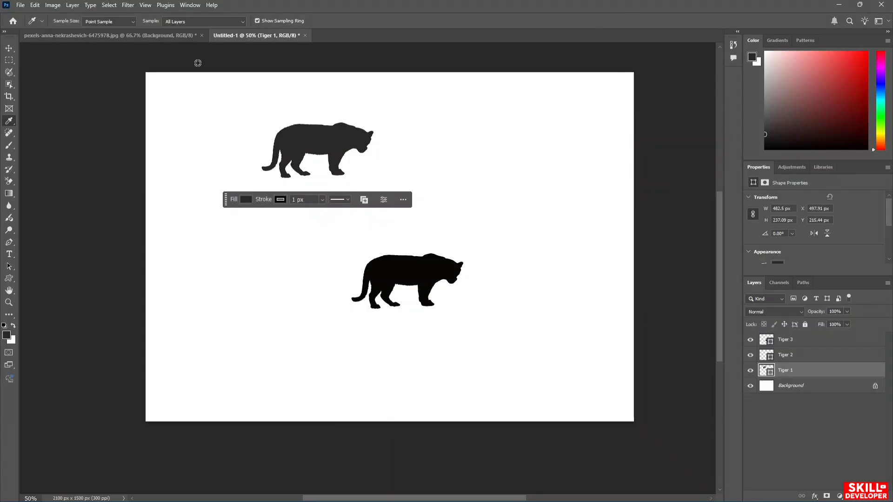
- Display the Swatches and fill the Tiger 1 shape with the recently used red
{"action": "left_click", "coordinate": [190, 6]}
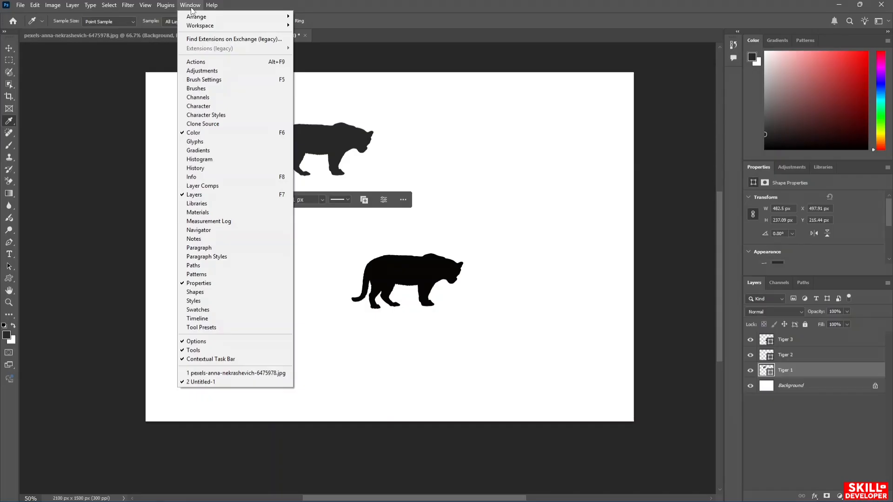
{"action": "left_click", "coordinate": [218, 310]}
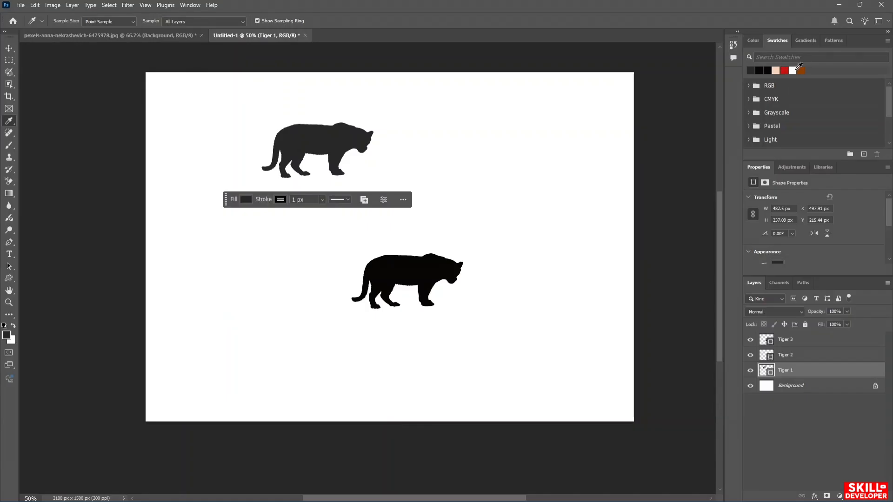
{"action": "left_click", "coordinate": [748, 85]}
{"action": "left_click", "coordinate": [749, 85]}
{"action": "left_click", "coordinate": [751, 38]}
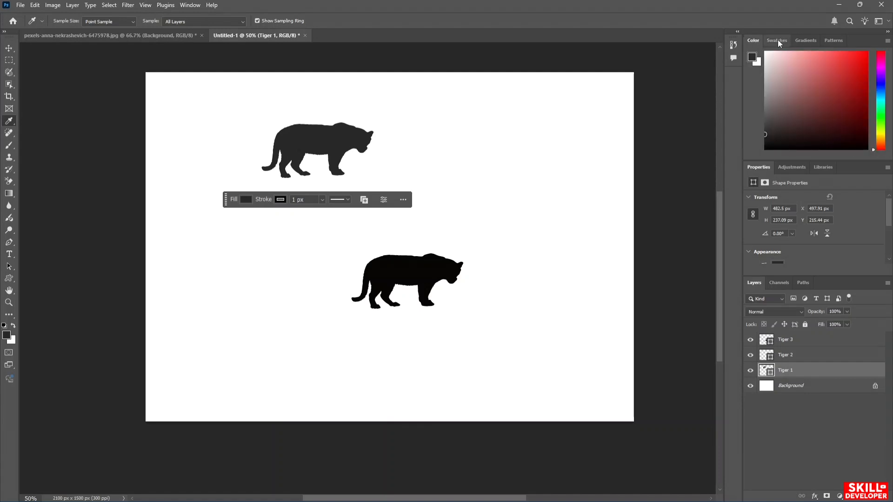
{"action": "left_click", "coordinate": [780, 41]}
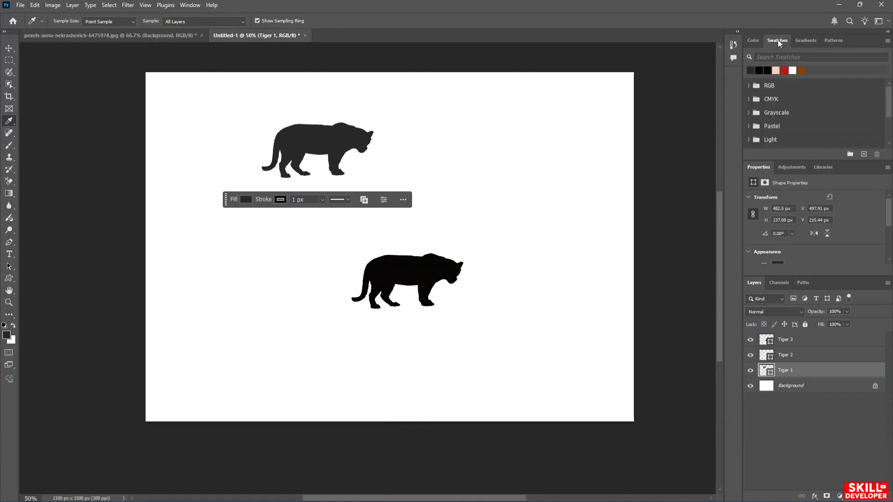
{"action": "left_click", "coordinate": [784, 70]}
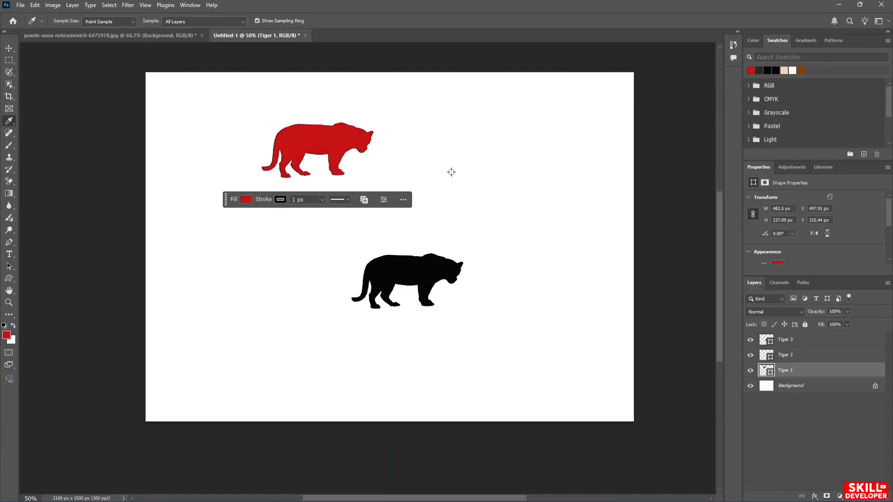
- Fill the Tiger 3 shape with the white swatch and sample that white onto the Tiger 1 shape
{"action": "left_click", "coordinate": [801, 341]}
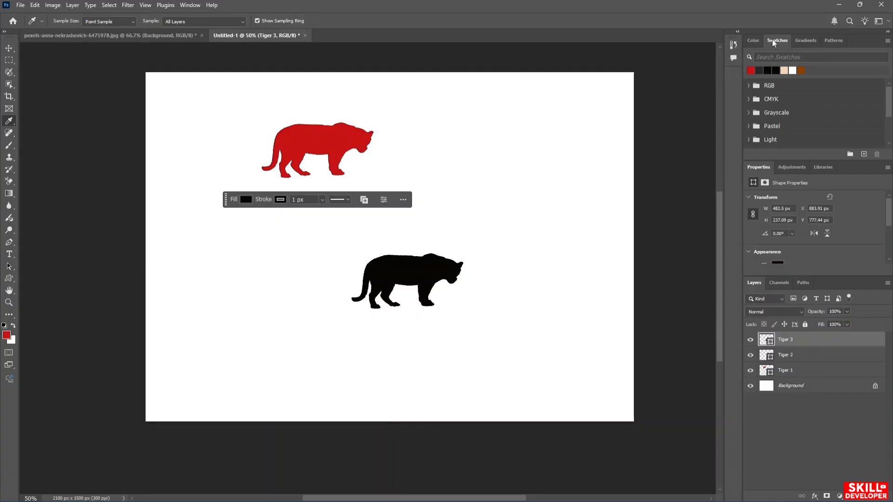
{"action": "left_click", "coordinate": [792, 71]}
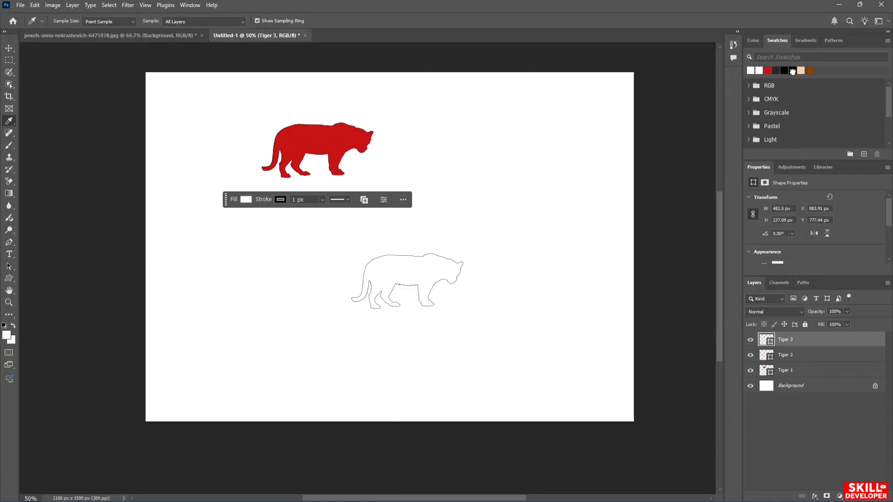
{"action": "double_click", "coordinate": [796, 370]}
{"action": "left_click", "coordinate": [428, 274]}
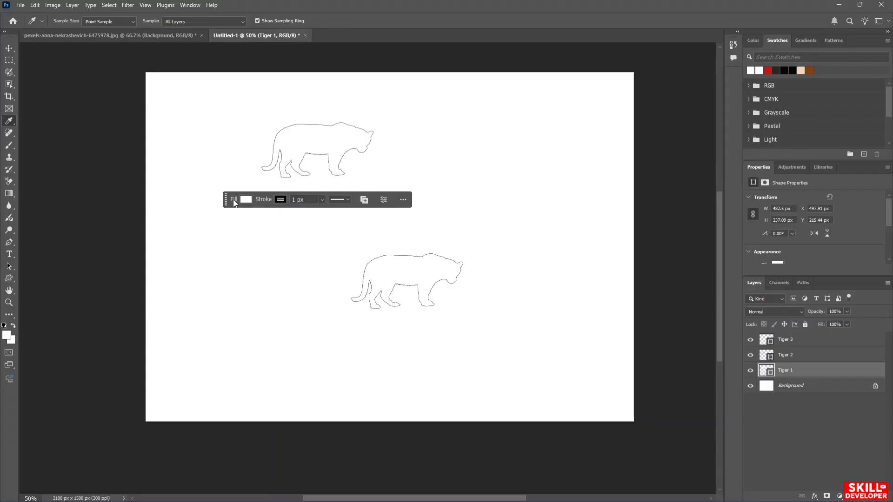
- Change the Tiger 1 shape's fill back to the recently used red swatch
{"action": "left_click", "coordinate": [246, 200]}
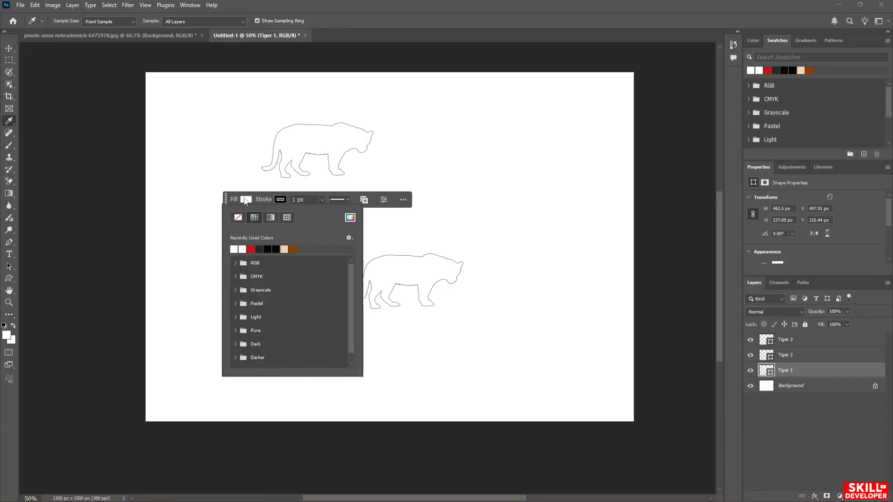
{"action": "left_click", "coordinate": [245, 199]}
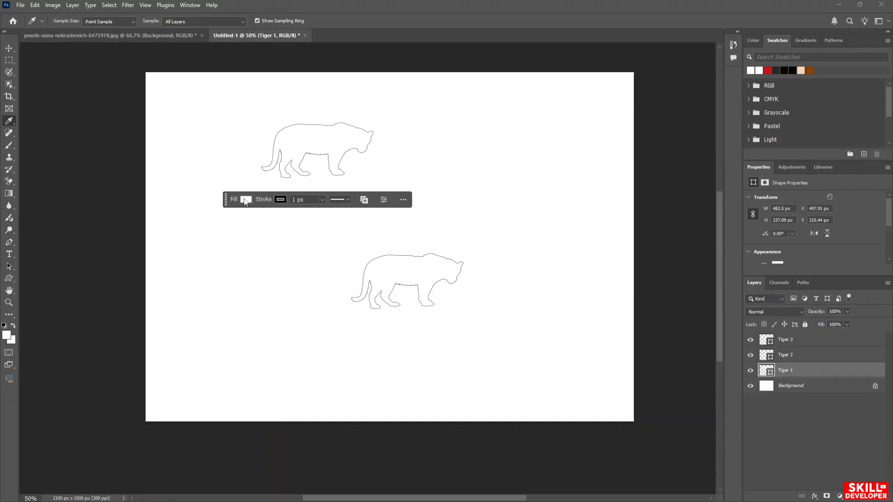
{"action": "left_click", "coordinate": [766, 70]}
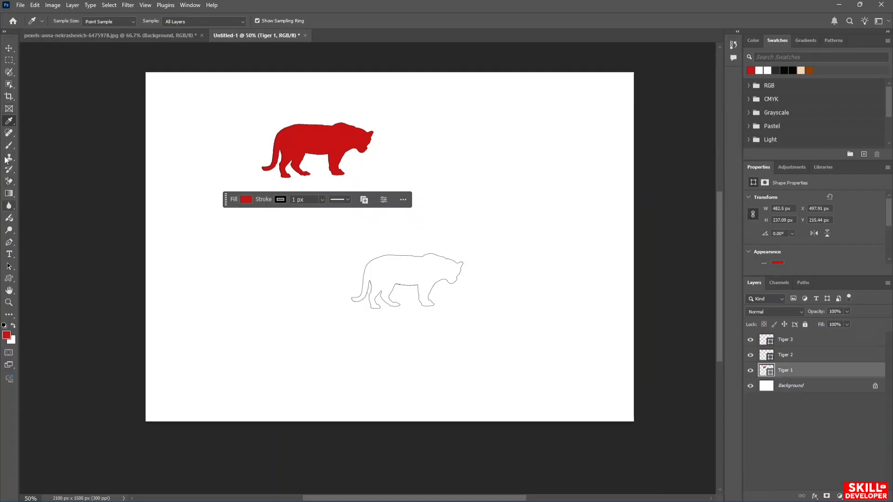
- Activate the Gradient tool and fill the Tiger 1 shape with the red-to-white gradient from the Basics presets
{"action": "key", "text": "g"}
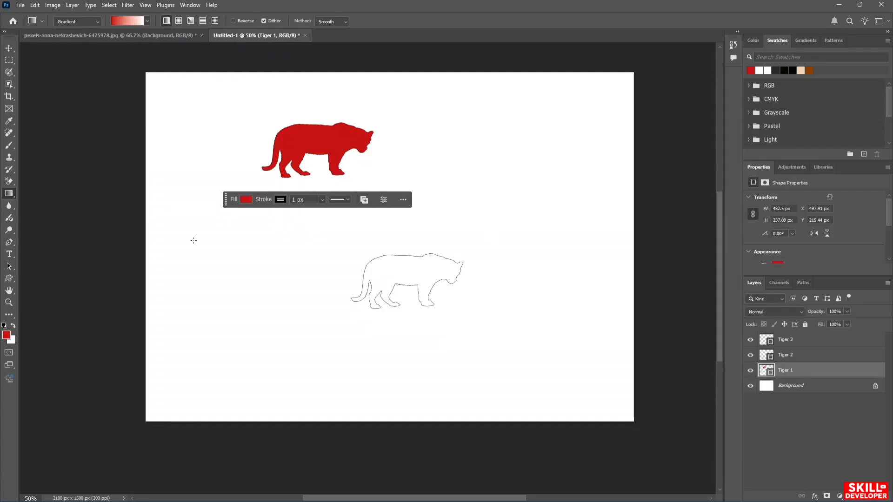
{"action": "right_click", "coordinate": [12, 195]}
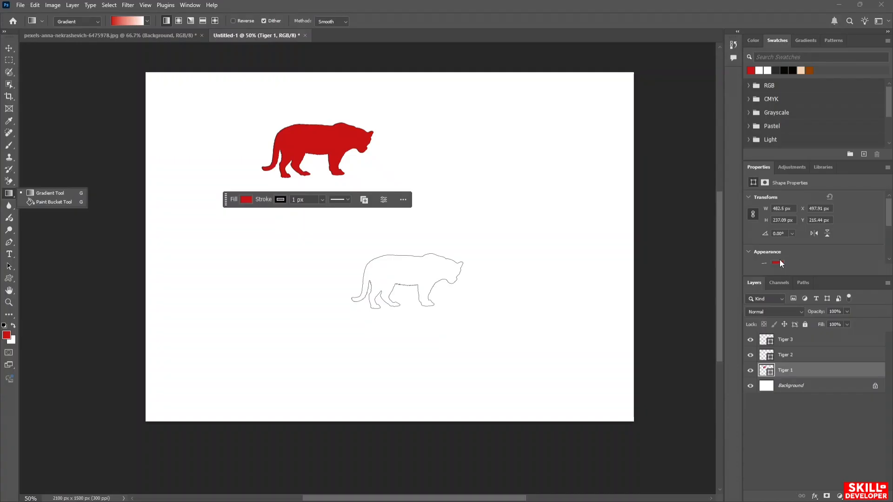
{"action": "left_click", "coordinate": [804, 41]}
{"action": "left_click", "coordinate": [805, 41]}
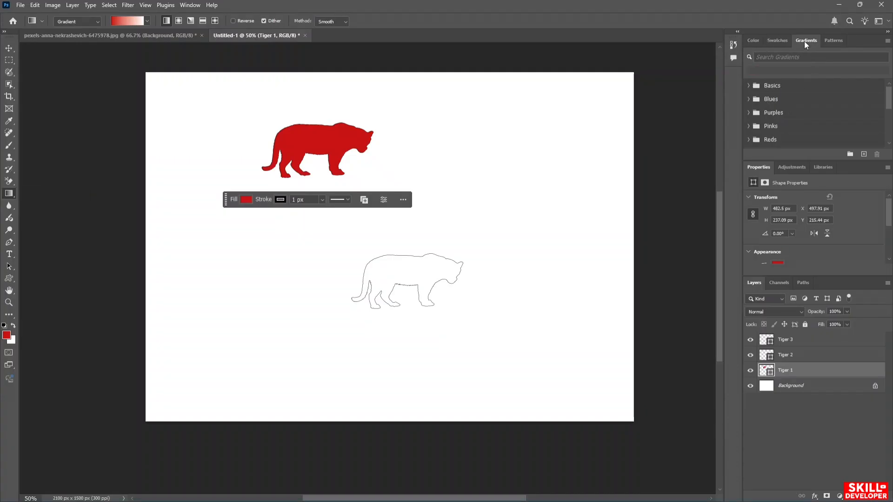
{"action": "left_click", "coordinate": [750, 86]}
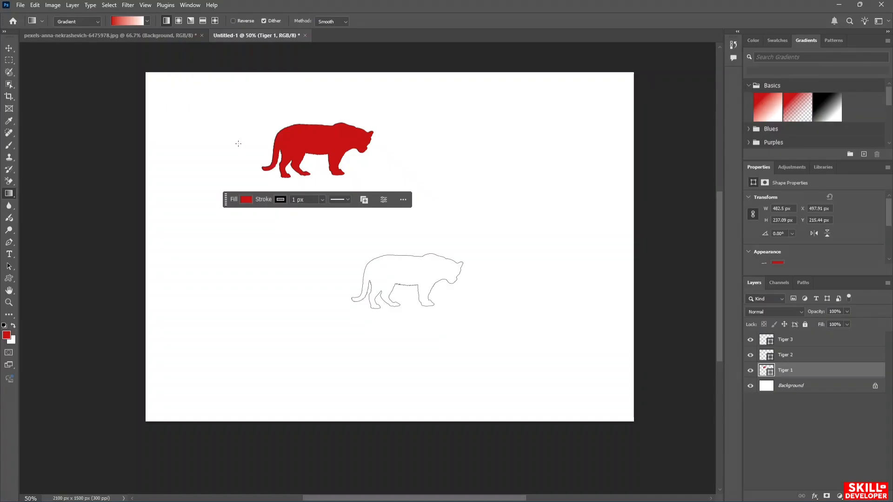
{"action": "left_click", "coordinate": [775, 107]}
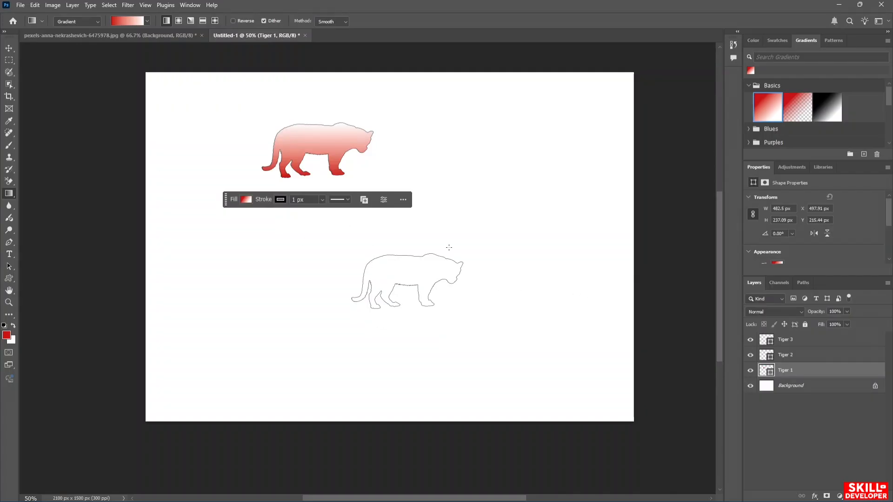
- Try a diagonal linear red-to-white gradient across the canvas and undo it
{"action": "left_click_drag", "start_coordinate": [388, 269], "coordinate": [334, 215]}
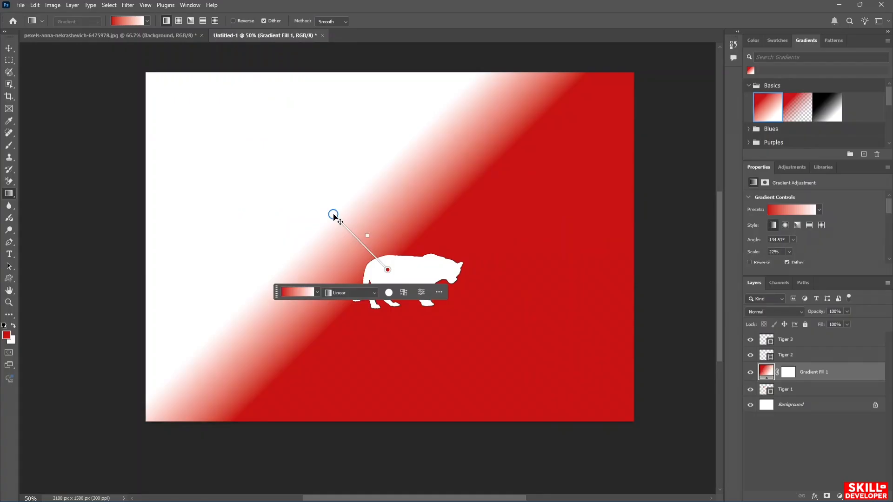
{"action": "key", "text": "ctrl+z"}
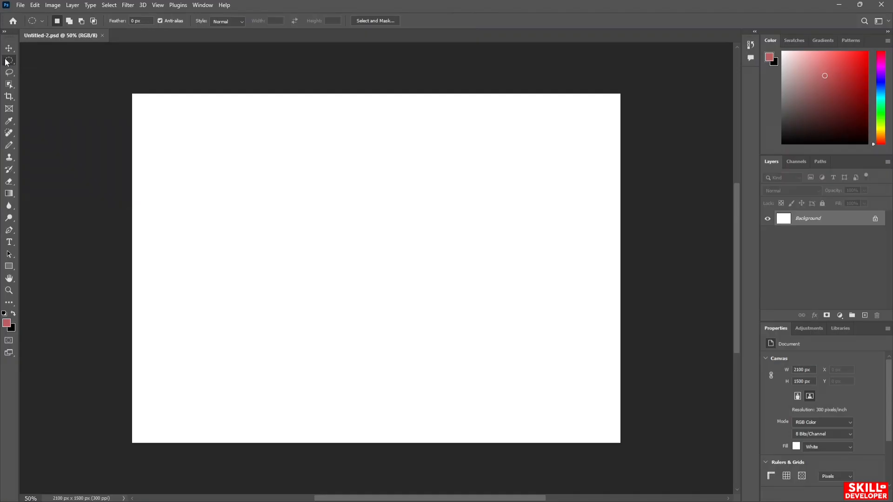
- Choose the Rectangular Marquee tool in the blank Untitled-2.psd document and switch to the Move tool
{"action": "right_click", "coordinate": [6, 61]}
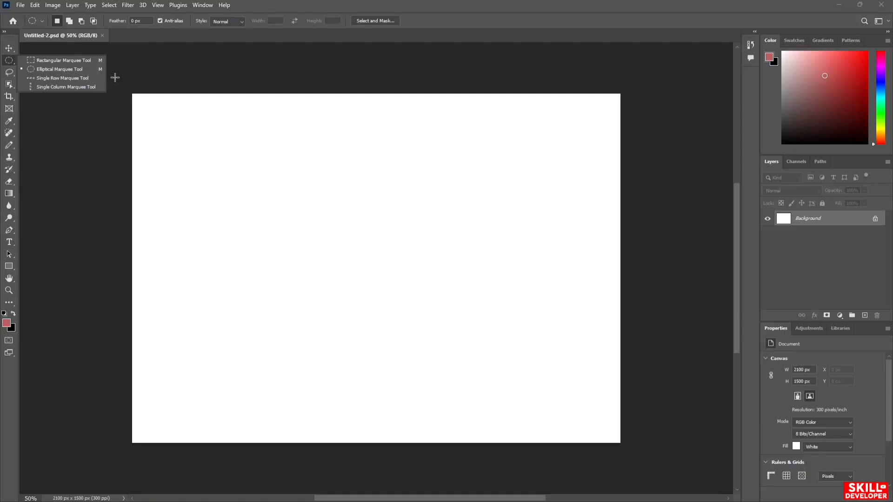
{"action": "left_click", "coordinate": [85, 61]}
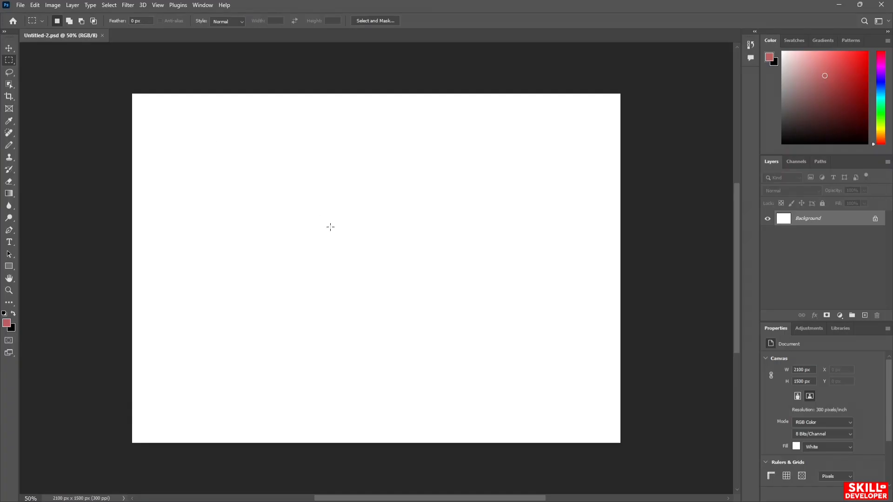
{"action": "key", "text": "v"}
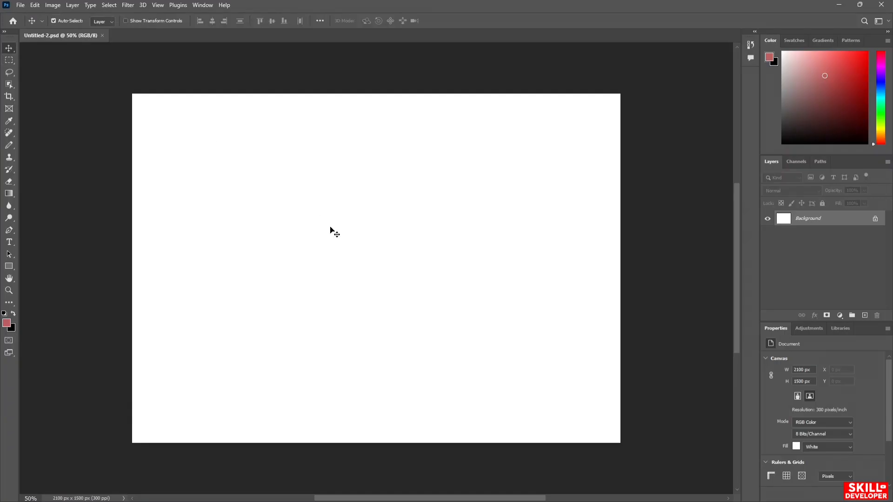
- Draw a rectangular marquee about 638 × 328 px near the canvas centre and fill it with the red colour de2121
{"action": "key", "text": "m"}
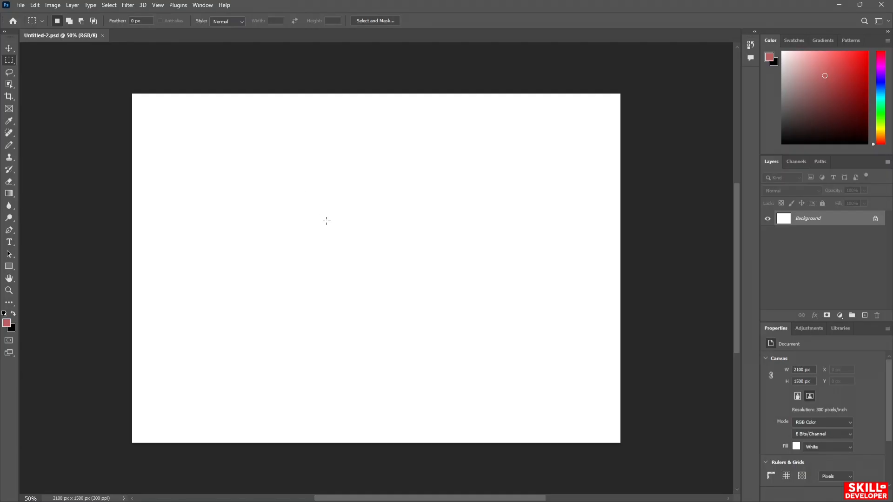
{"action": "left_click_drag", "start_coordinate": [327, 221], "coordinate": [475, 299]}
{"action": "right_click", "coordinate": [376, 241]}
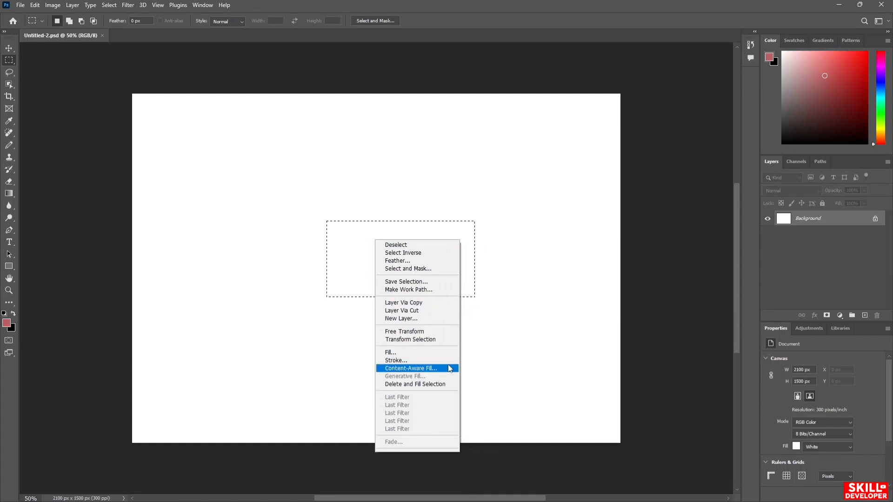
{"action": "left_click", "coordinate": [428, 356]}
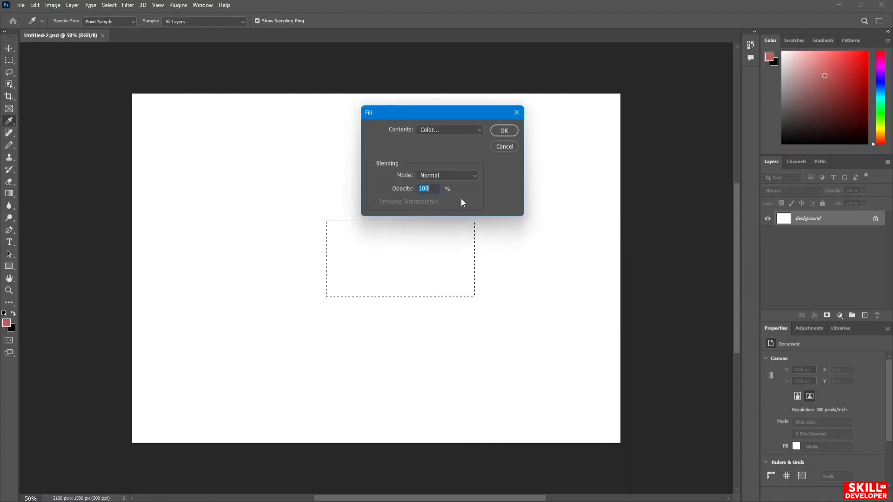
{"action": "left_click", "coordinate": [465, 130]}
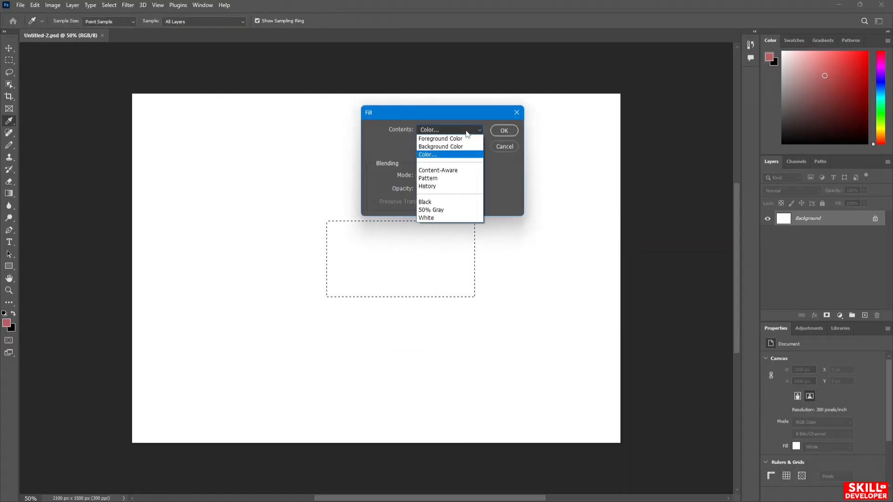
{"action": "left_click", "coordinate": [449, 155]}
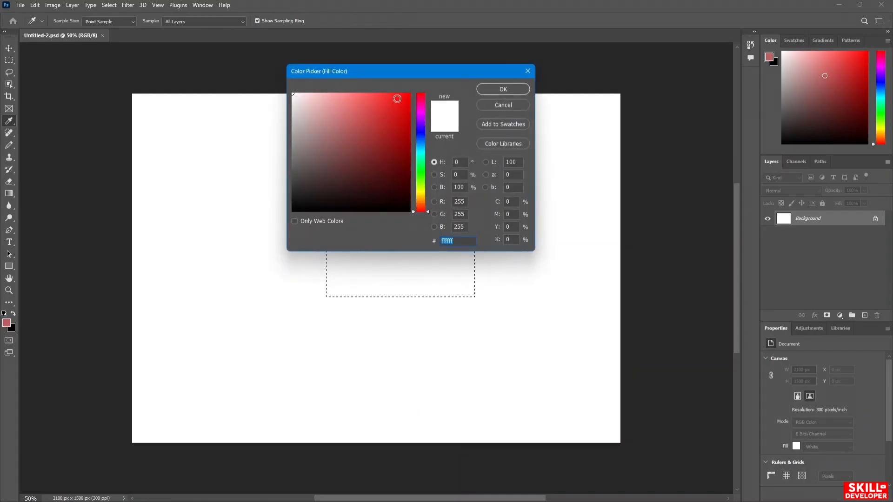
{"action": "type", "text": "ff0000"}
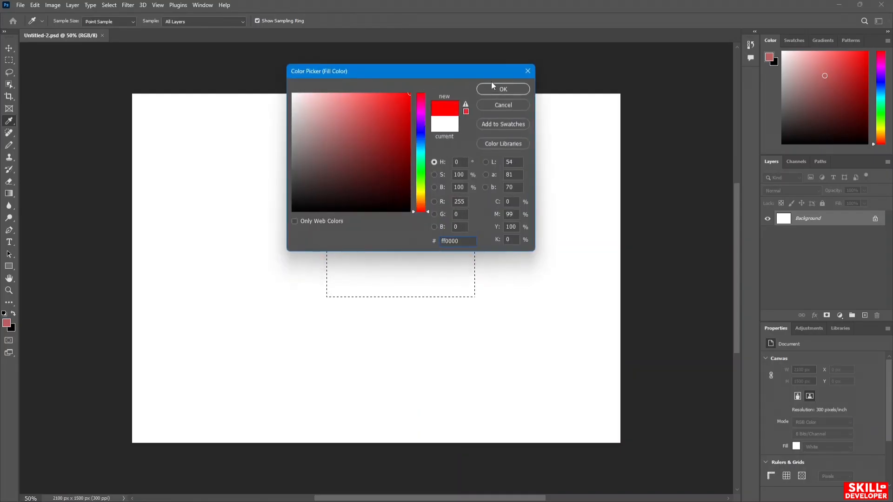
{"action": "left_click", "coordinate": [399, 97]}
{"action": "left_click", "coordinate": [392, 108]}
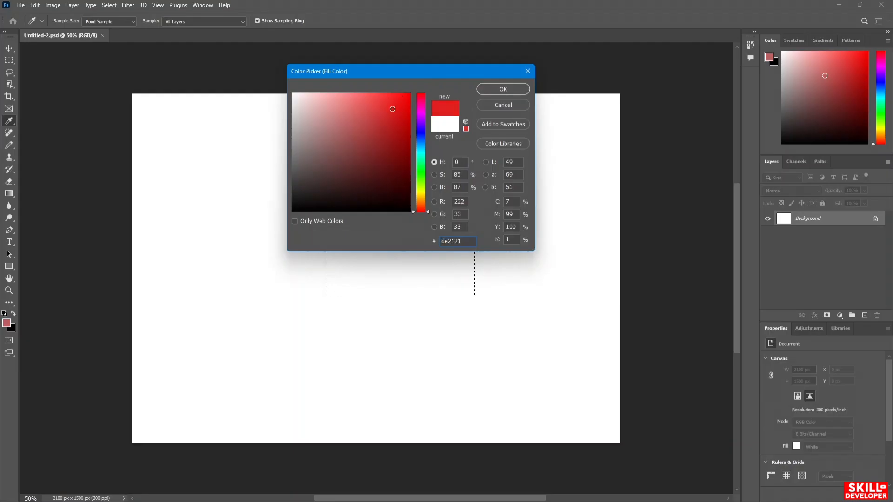
{"action": "left_click", "coordinate": [514, 90]}
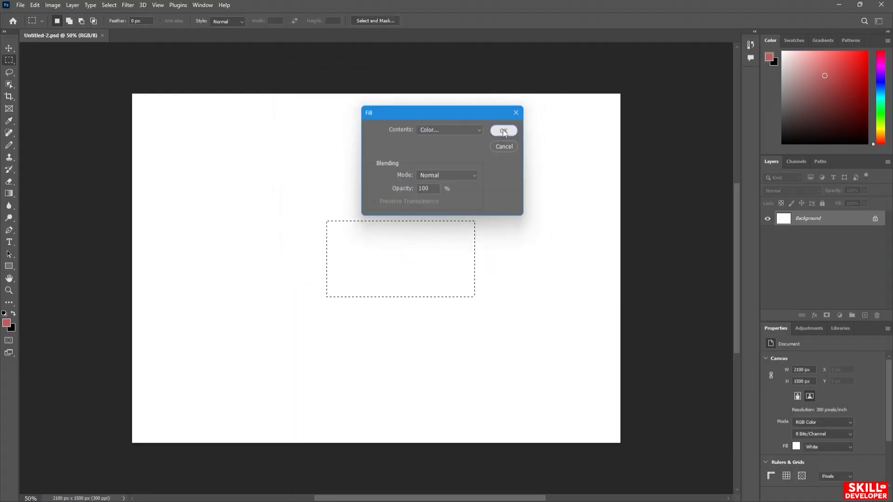
{"action": "left_click", "coordinate": [504, 132]}
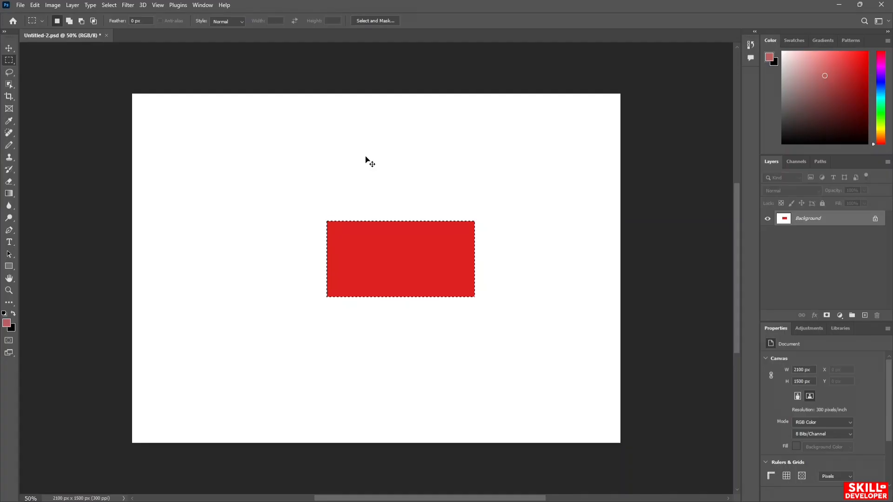
- Add a new layer and make a circular Elliptical Marquee selection about 260 px wide in the canvas's upper-left area
{"action": "key", "text": "ctrl+shift+n"}
{"action": "key", "text": "Return"}
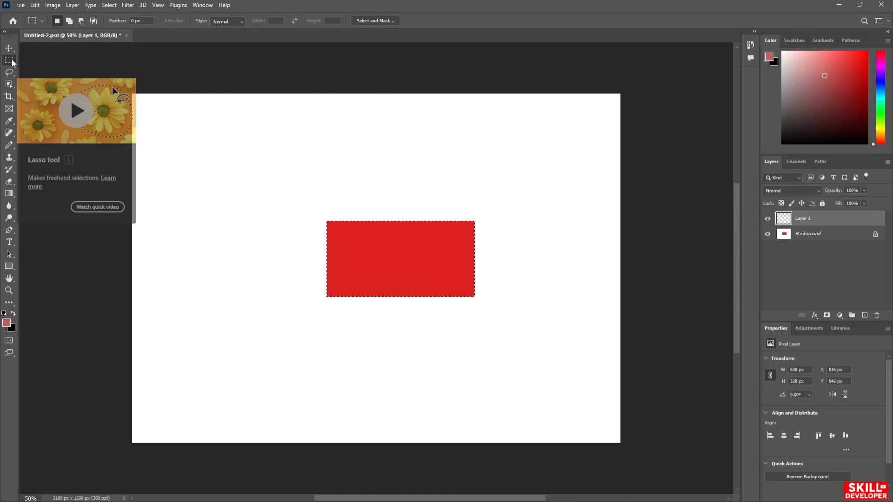
{"action": "right_click", "coordinate": [12, 62]}
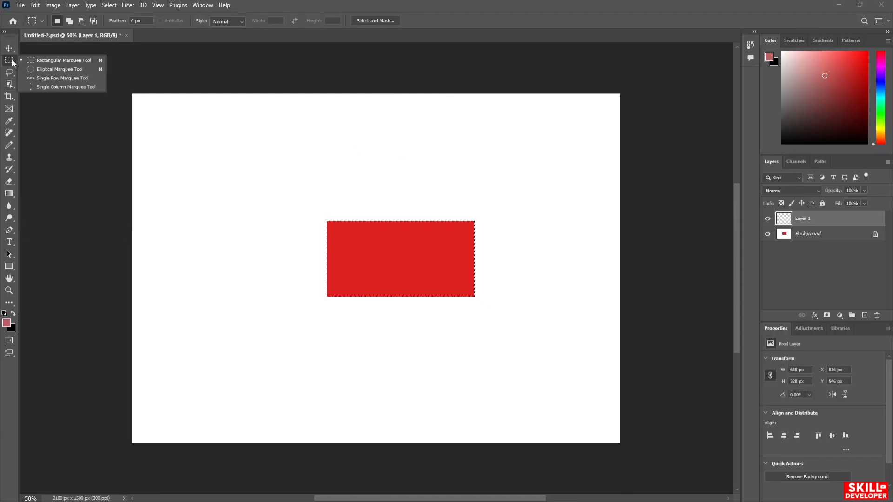
{"action": "left_click", "coordinate": [49, 69]}
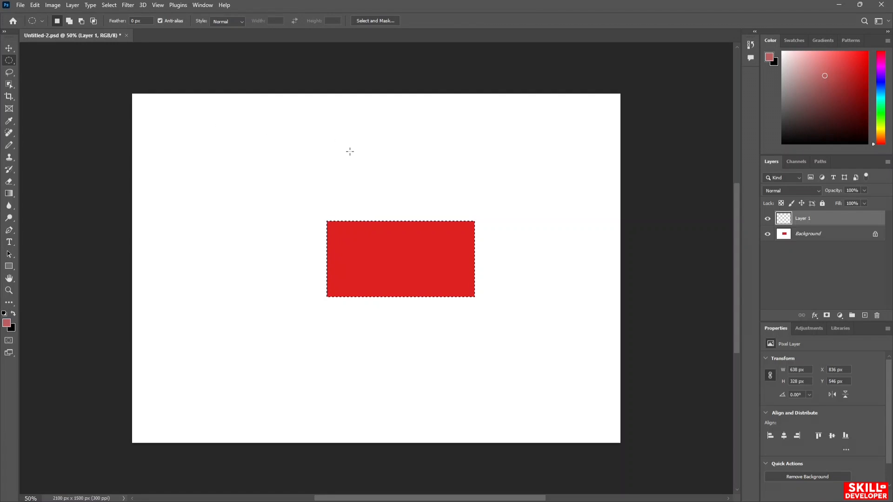
{"action": "left_click_drag", "start_coordinate": [187, 130], "coordinate": [272, 208]}
{"action": "key", "text": "ctrl+z"}
{"action": "left_click_drag", "start_coordinate": [217, 137], "coordinate": [262, 171]}
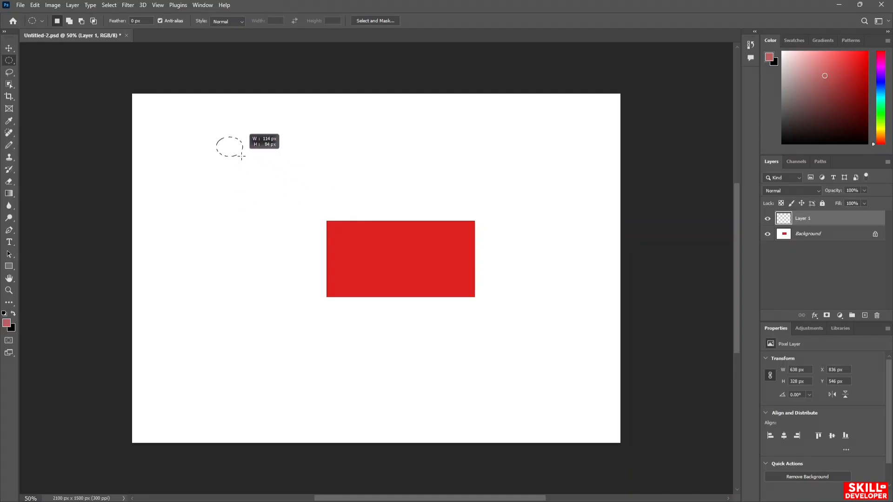
{"action": "left_click_drag", "start_coordinate": [254, 172], "coordinate": [291, 196]}
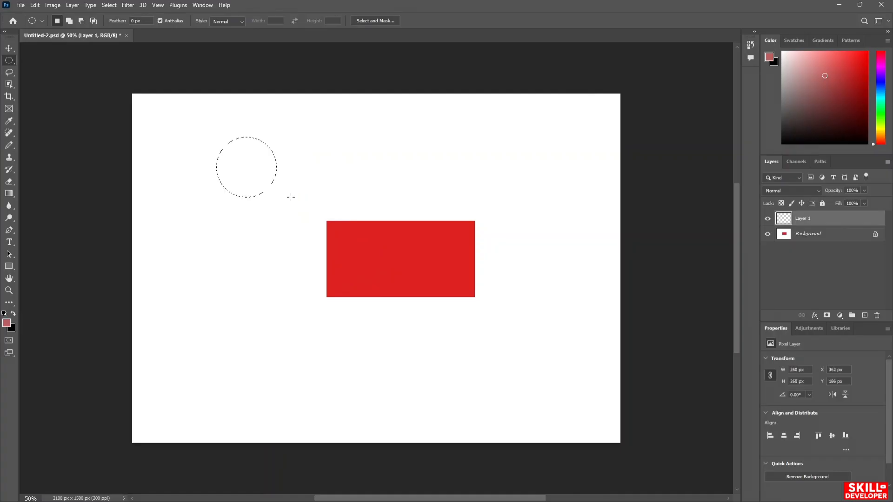
- Fill the circular selection on Layer 1 with the dark green leaf pattern
{"action": "right_click", "coordinate": [252, 161]}
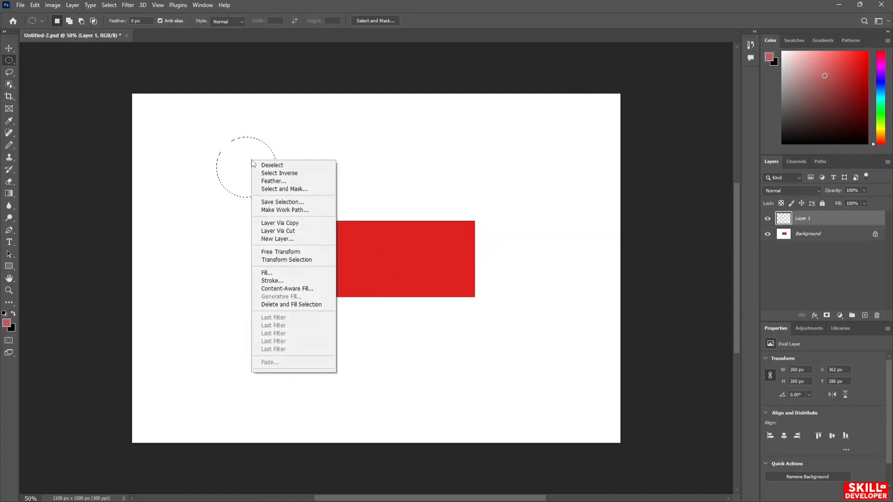
{"action": "left_click", "coordinate": [316, 278]}
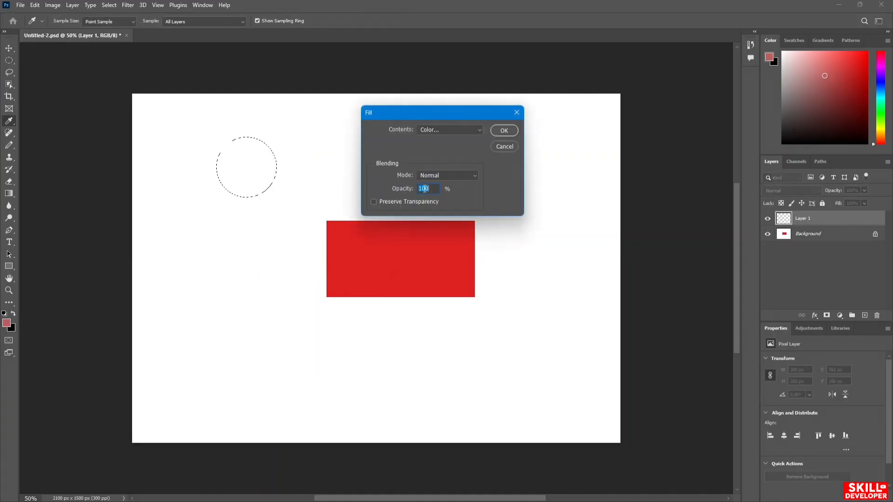
{"action": "left_click", "coordinate": [468, 129]}
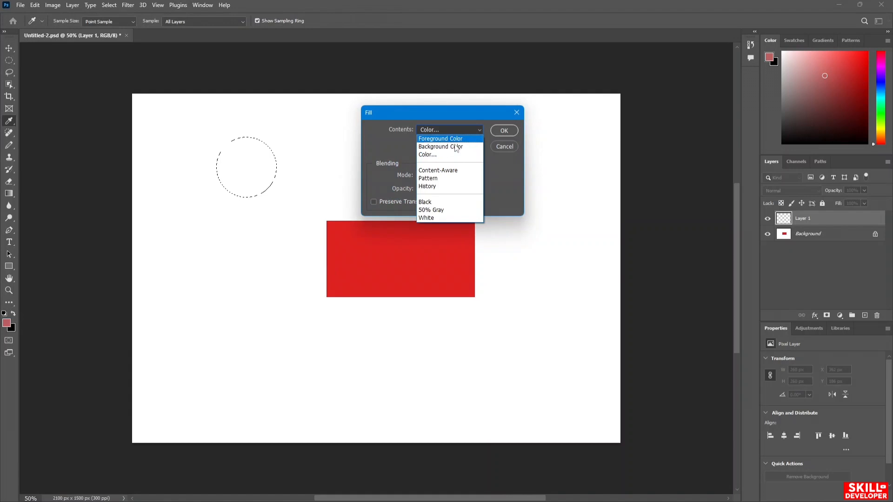
{"action": "left_click", "coordinate": [442, 179]}
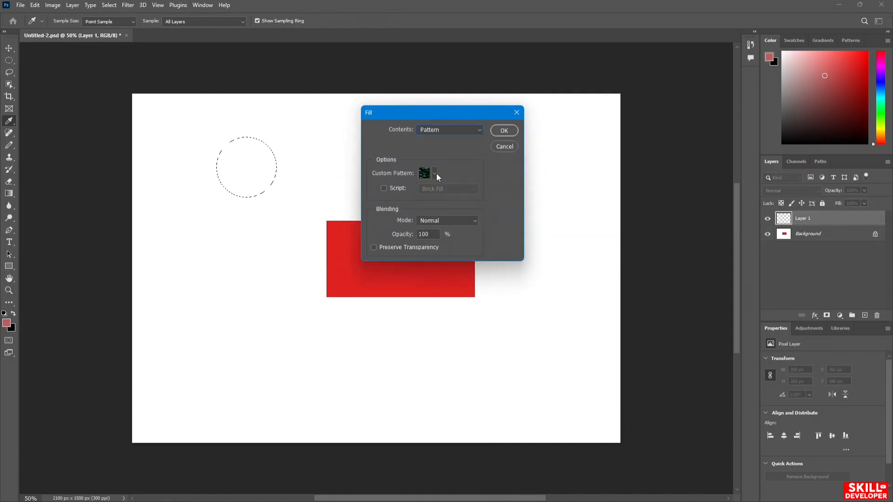
{"action": "left_click", "coordinate": [504, 131]}
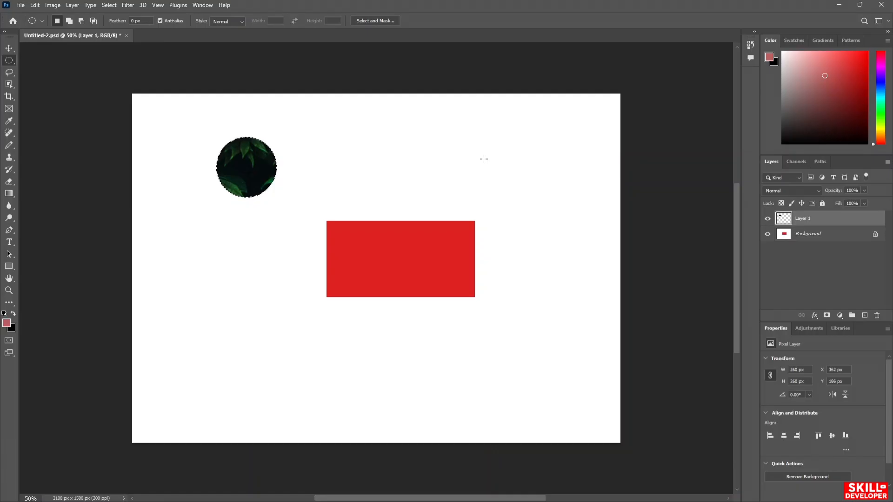
- Switch to the Move tool and select the pattern-filled circle's layer directly on the canvas
{"action": "key", "text": "v"}
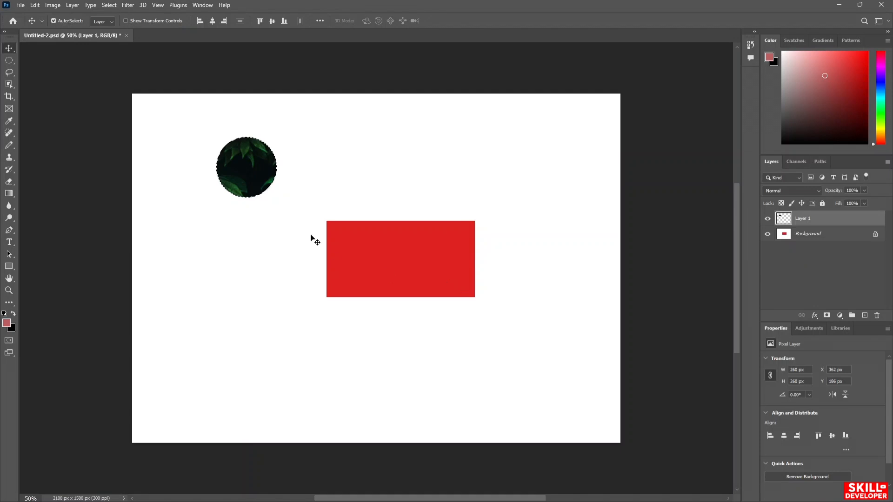
{"action": "left_click", "coordinate": [822, 237]}
{"action": "left_click", "coordinate": [811, 220]}
{"action": "left_click", "coordinate": [410, 269]}
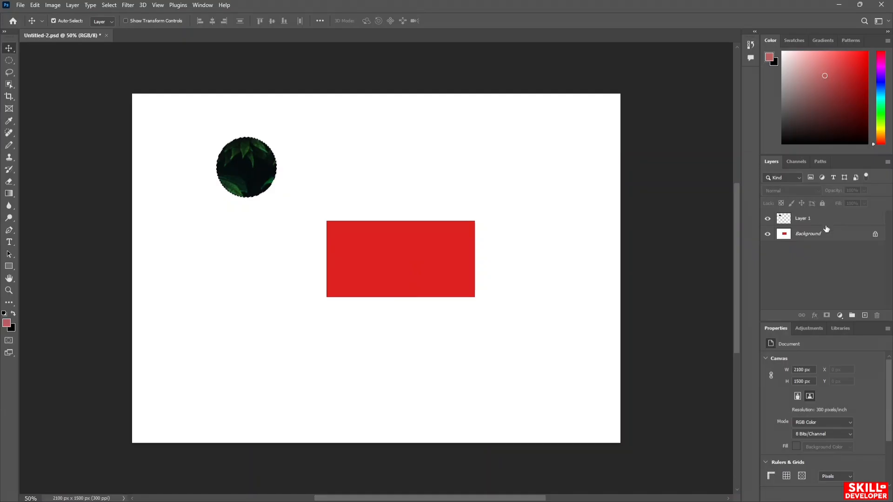
{"action": "key", "text": "ctrl"}
{"action": "key", "text": "ctrl"}
{"action": "left_click", "coordinate": [265, 159]}
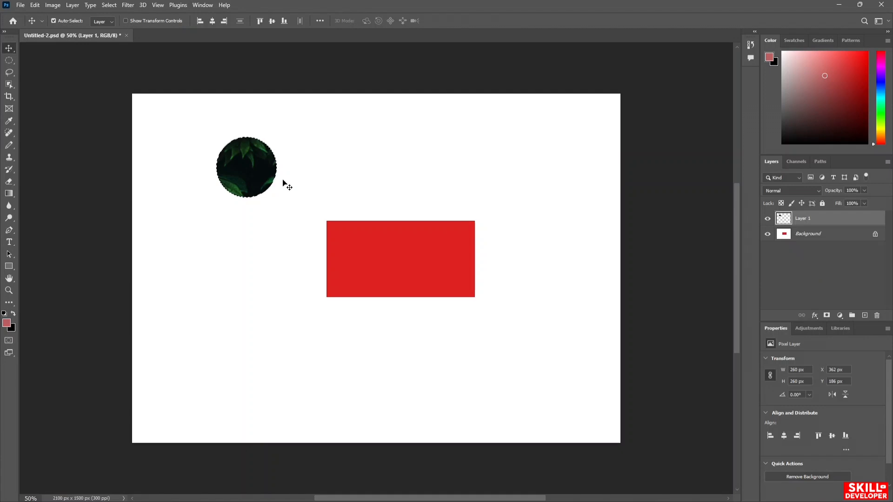
- Try to select and move the red rectangle on the Background layer
{"action": "left_click", "coordinate": [386, 274]}
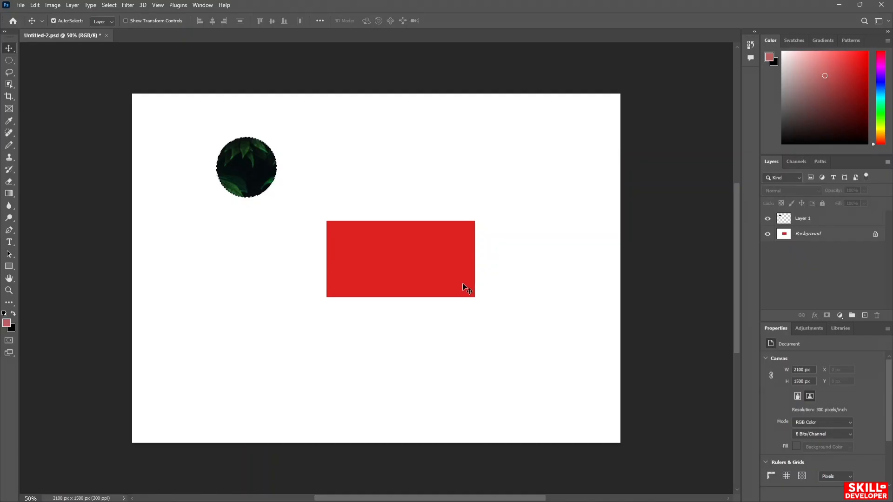
{"action": "mouse_move", "coordinate": [426, 265]}
{"action": "left_mouse_down"}
{"action": "mouse_move", "coordinate": [474, 278]}
{"action": "mouse_move", "coordinate": [415, 254]}
{"action": "mouse_move", "coordinate": [425, 265]}
{"action": "left_mouse_up"}
{"action": "left_click_drag", "start_coordinate": [349, 231], "coordinate": [472, 297]}
- Try drawing an artboard about 398 × 162 px with the Artboard tool, undo it and return to the Move tool
{"action": "right_click", "coordinate": [8, 51]}
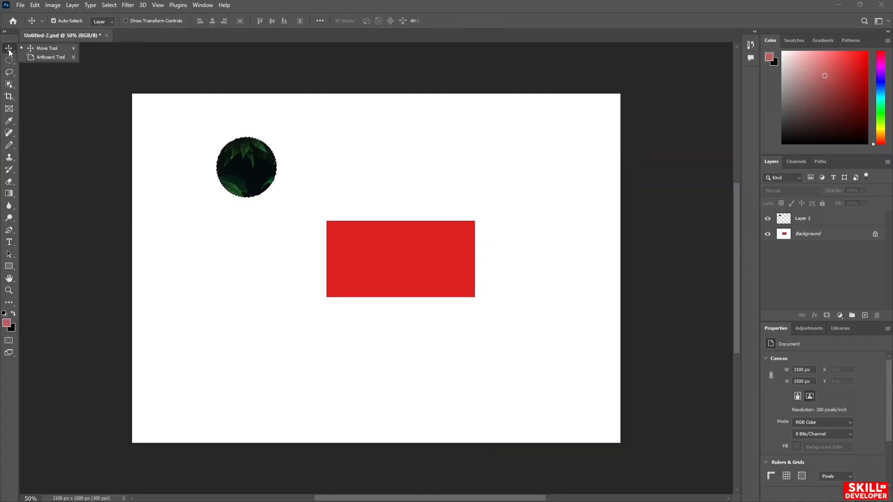
{"action": "left_click", "coordinate": [71, 57]}
{"action": "left_click_drag", "start_coordinate": [284, 130], "coordinate": [375, 172]}
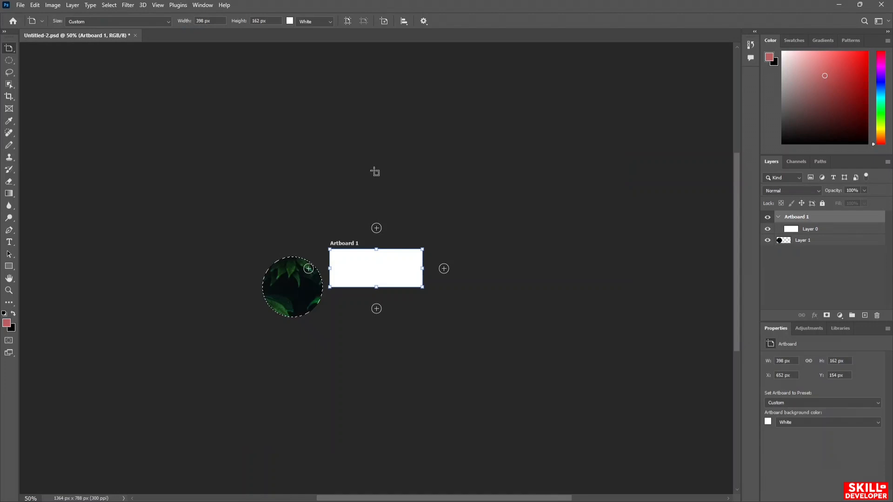
{"action": "key", "text": "ctrl+z"}
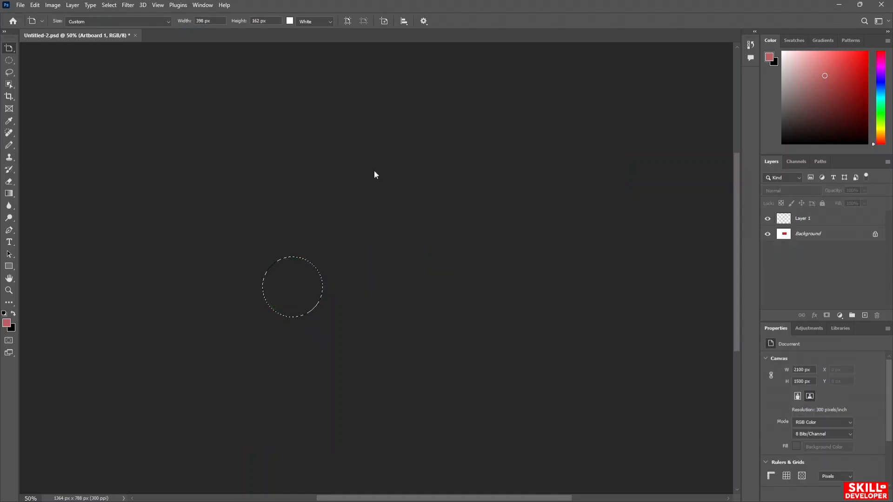
{"action": "key", "text": "ctrl+z"}
{"action": "scroll", "coordinate": [374, 170], "scroll_direction": "down", "scroll_amount": 1}
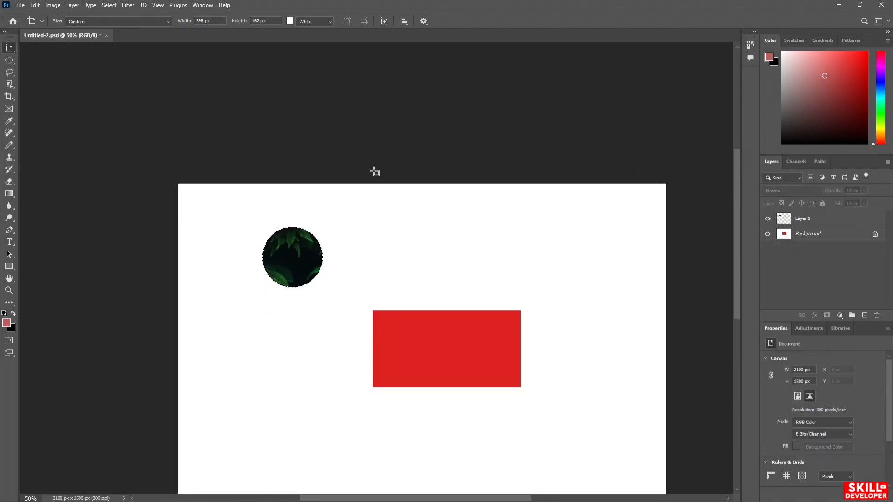
{"action": "scroll", "coordinate": [375, 171], "scroll_direction": "down", "scroll_amount": 3}
{"action": "scroll", "coordinate": [375, 172], "scroll_direction": "up", "scroll_amount": 1}
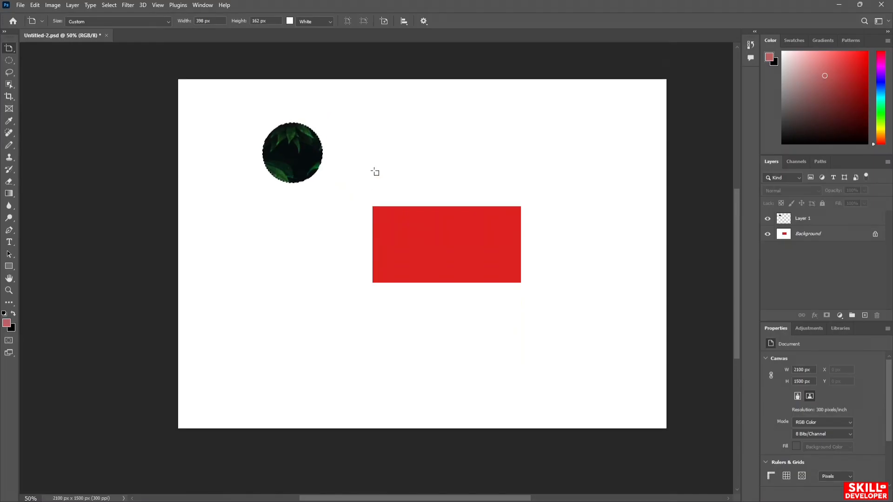
{"action": "right_click", "coordinate": [12, 49]}
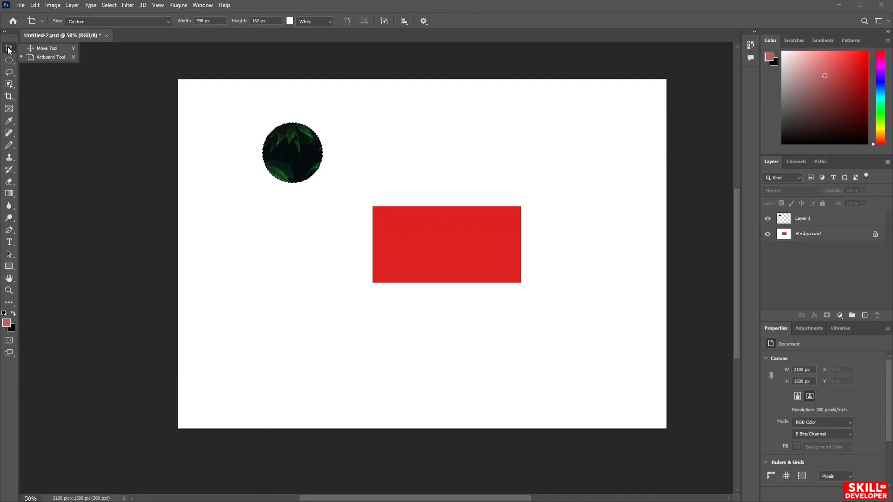
{"action": "left_click", "coordinate": [40, 48]}
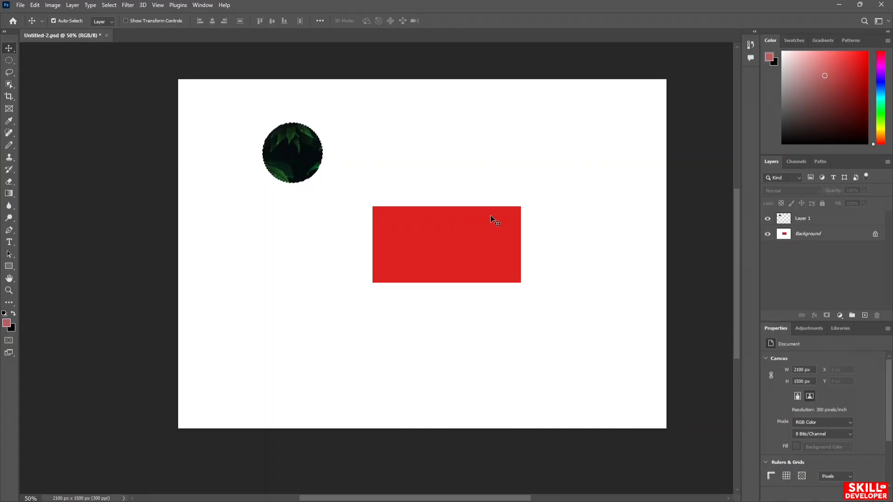
- Try a freehand Lasso selection over the red rectangle's right part, attempt to move it, and undo
{"action": "key", "text": "l"}
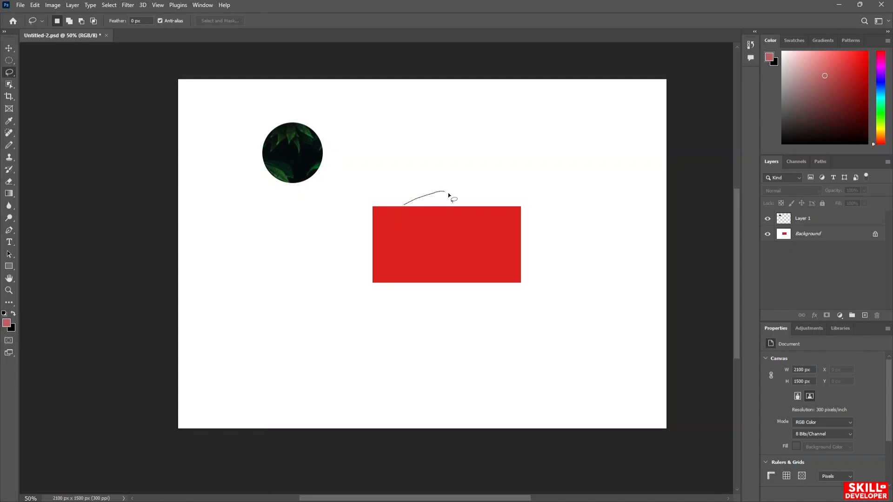
{"action": "left_click_drag", "start_coordinate": [526, 197], "coordinate": [526, 216]}
{"action": "mouse_move", "coordinate": [527, 269]}
{"action": "left_mouse_down"}
{"action": "mouse_move", "coordinate": [486, 283]}
{"action": "mouse_move", "coordinate": [440, 232]}
{"action": "left_mouse_up"}
{"action": "left_click_drag", "start_coordinate": [522, 210], "coordinate": [522, 210]}
{"action": "key", "text": "v"}
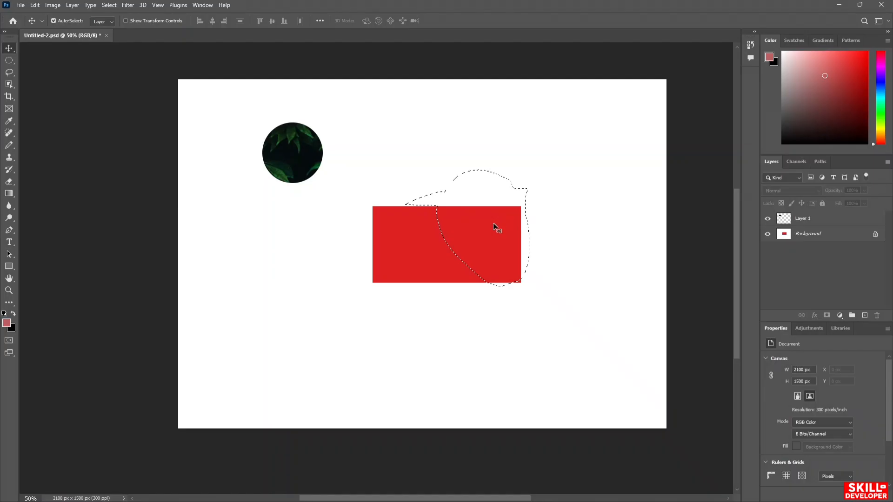
{"action": "left_click_drag", "start_coordinate": [493, 224], "coordinate": [536, 201]}
{"action": "key", "text": "ctrl+z"}
- Try a freehand Lasso selection of about 285 × 291 px over the pattern-filled circle's upper-right part, move it, and undo the move
{"action": "left_click", "coordinate": [289, 164]}
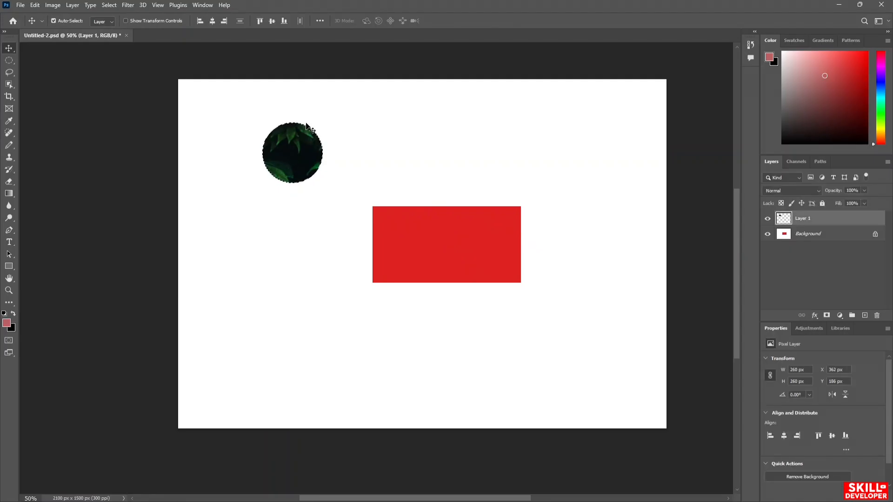
{"action": "key", "text": "l"}
{"action": "mouse_move", "coordinate": [300, 112]}
{"action": "left_mouse_down"}
{"action": "mouse_move", "coordinate": [317, 163]}
{"action": "mouse_move", "coordinate": [340, 126]}
{"action": "mouse_move", "coordinate": [289, 98]}
{"action": "left_mouse_up"}
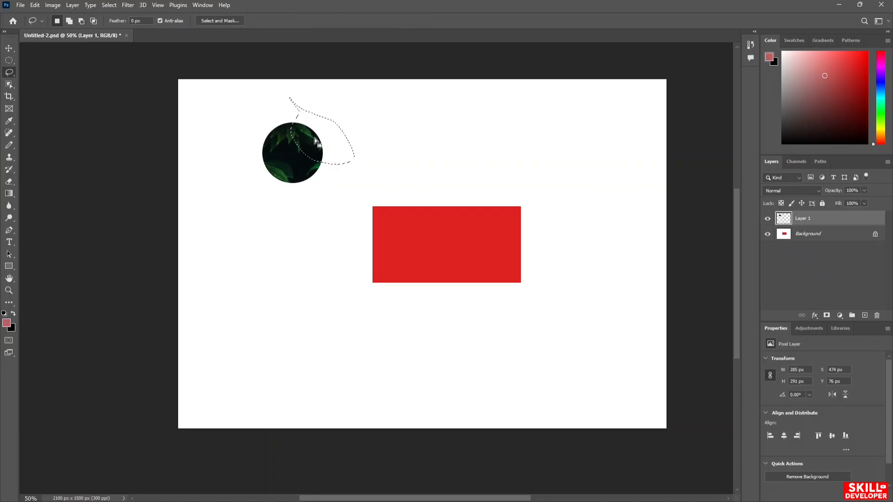
{"action": "key", "text": "v"}
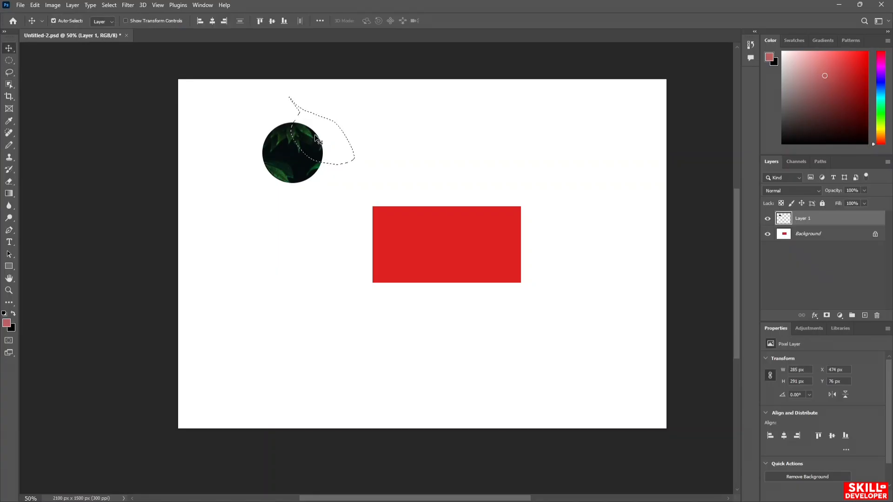
{"action": "left_click_drag", "start_coordinate": [361, 135], "coordinate": [401, 135]}
{"action": "key", "text": "ctrl+z"}
- Clear the selection and try outlining the pattern-filled circle with the Polygonal Lasso tool, then cancel the outline
{"action": "left_click", "coordinate": [9, 73]}
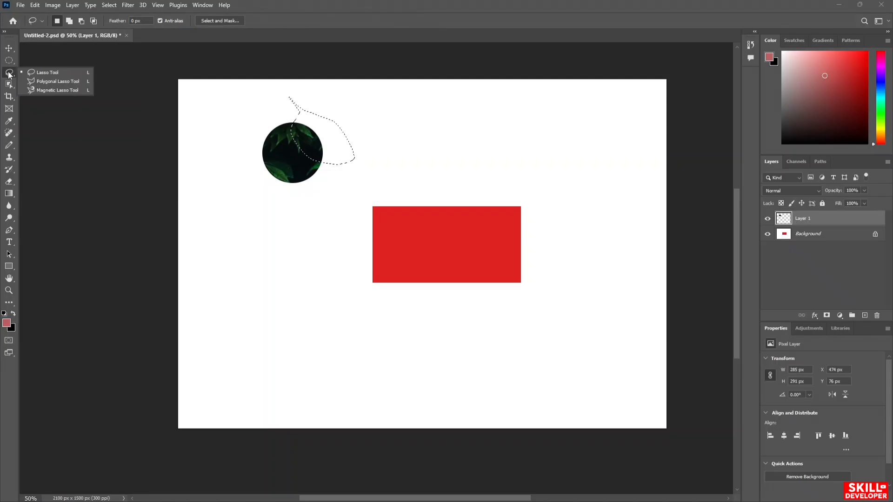
{"action": "left_click", "coordinate": [72, 82]}
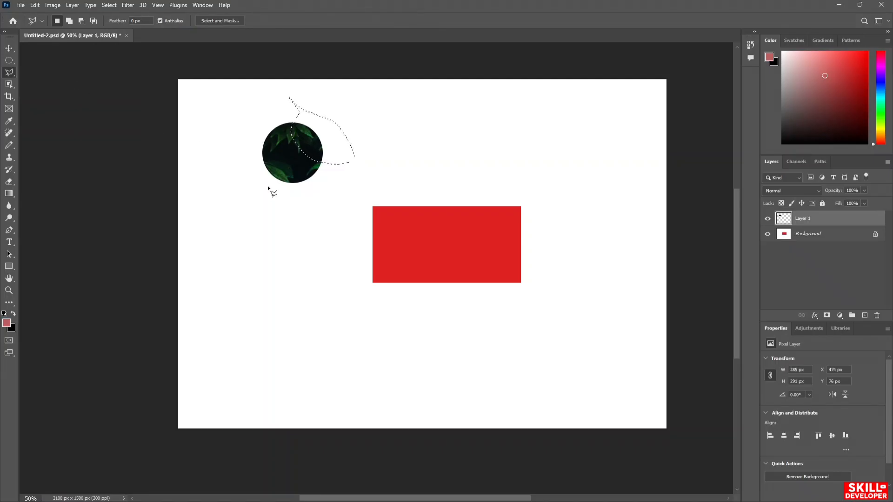
{"action": "key", "text": "ctrl+d"}
{"action": "left_click", "coordinate": [324, 150]}
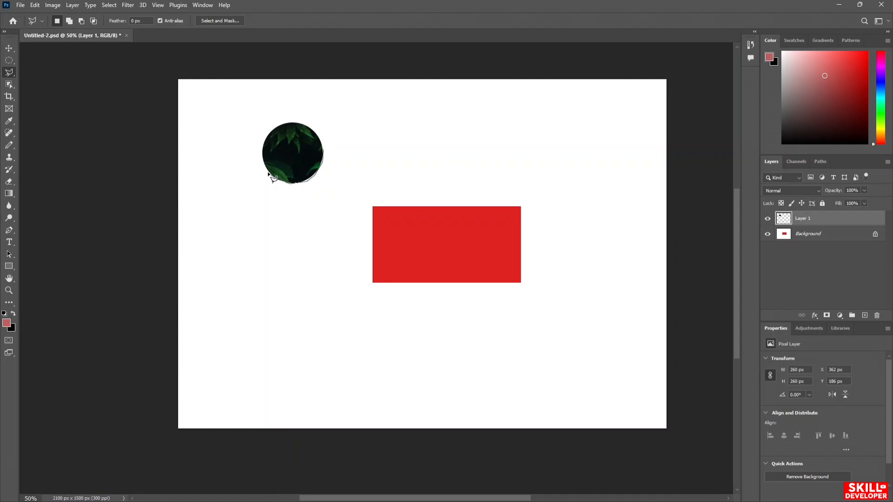
{"action": "left_click", "coordinate": [263, 141]}
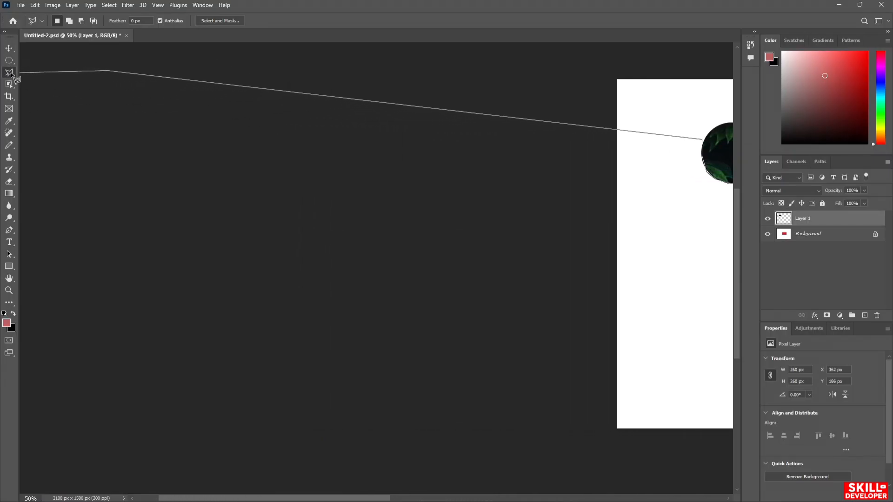
{"action": "key", "text": "Escape"}
- Trace a selection starting at the pattern-filled circle's upper edge with the Magnetic Lasso tool, cancelling a first attempt
{"action": "right_click", "coordinate": [11, 74]}
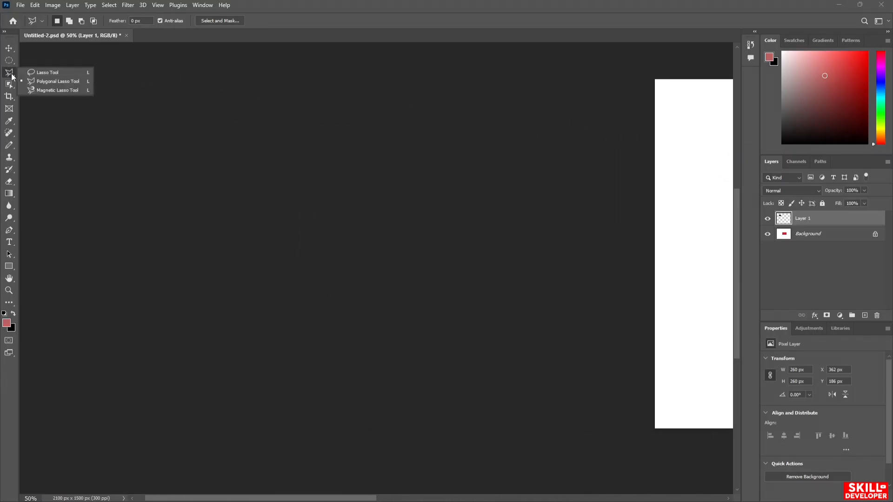
{"action": "left_click", "coordinate": [41, 91]}
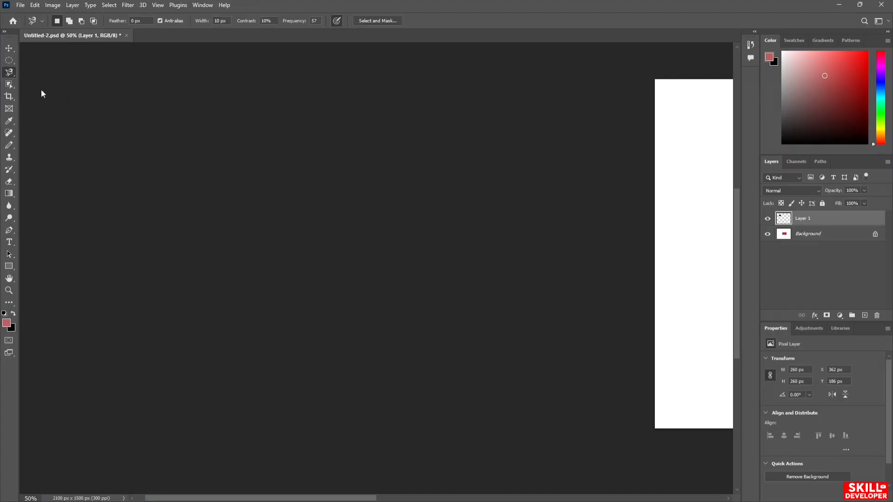
{"action": "scroll", "coordinate": [482, 205], "scroll_direction": "left", "scroll_amount": 1}
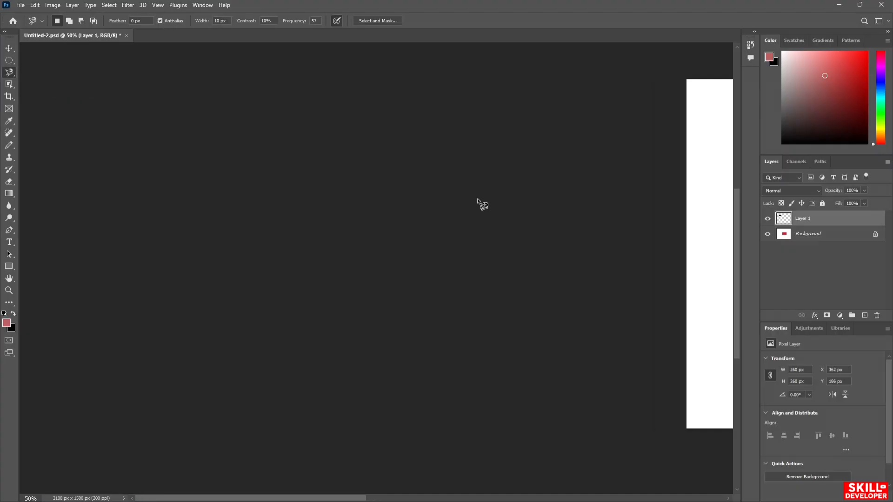
{"action": "scroll", "coordinate": [477, 199], "scroll_direction": "right", "scroll_amount": 10}
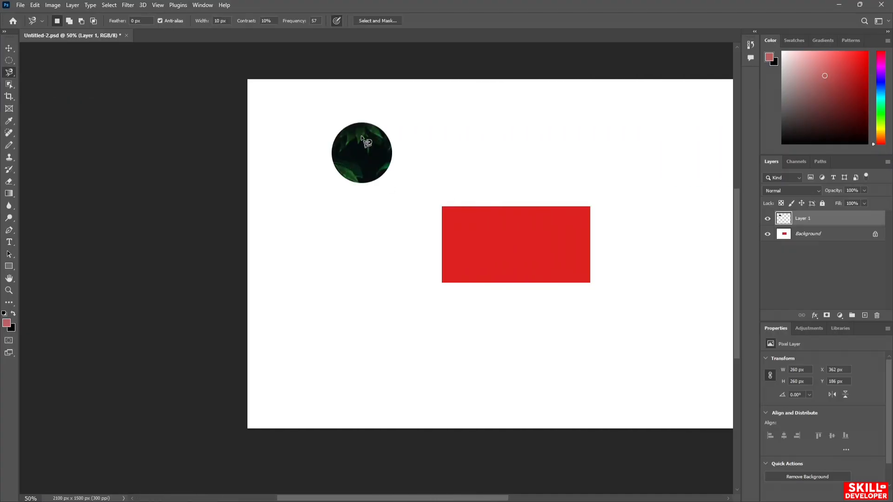
{"action": "left_click", "coordinate": [365, 138]}
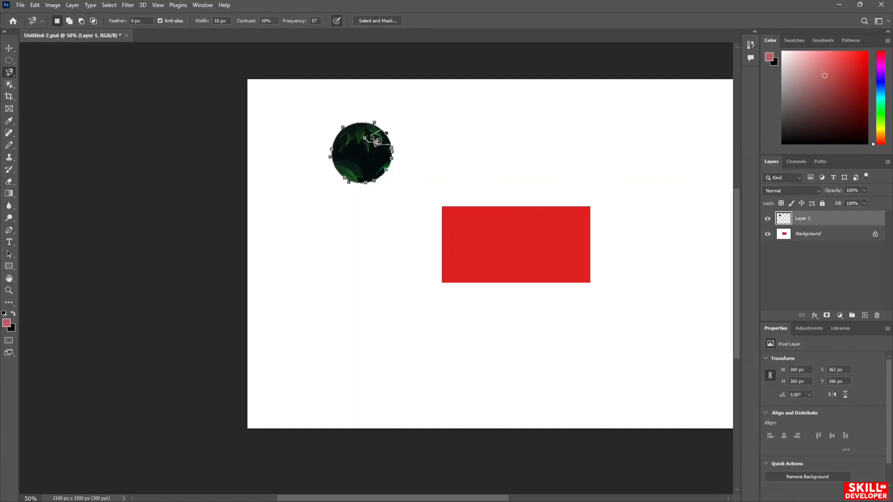
{"action": "key", "text": "Escape"}
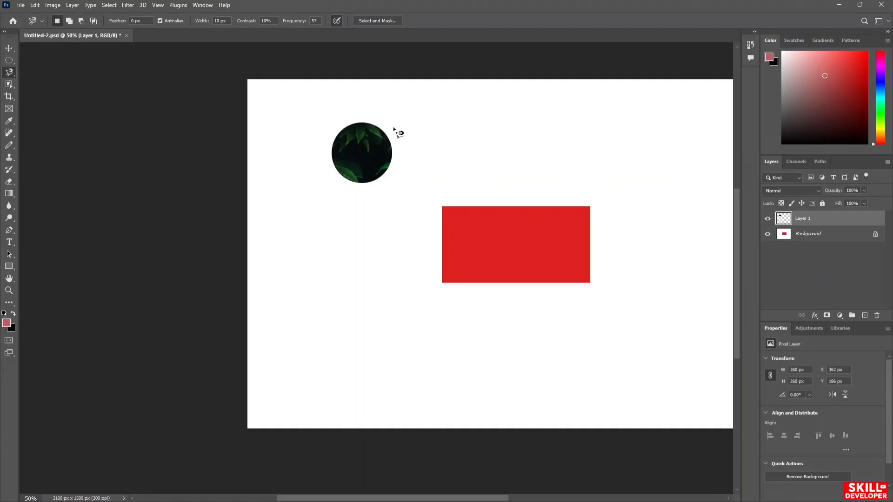
{"action": "left_click", "coordinate": [366, 120]}
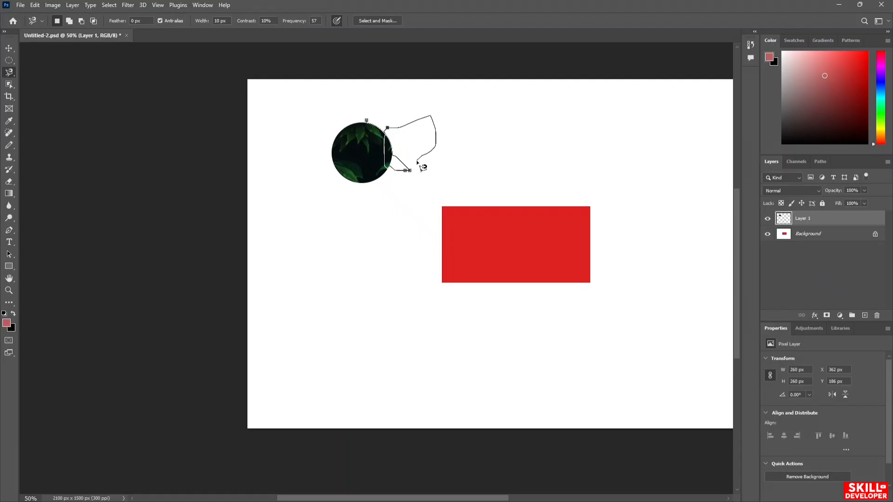
{"action": "double_click", "coordinate": [417, 161]}
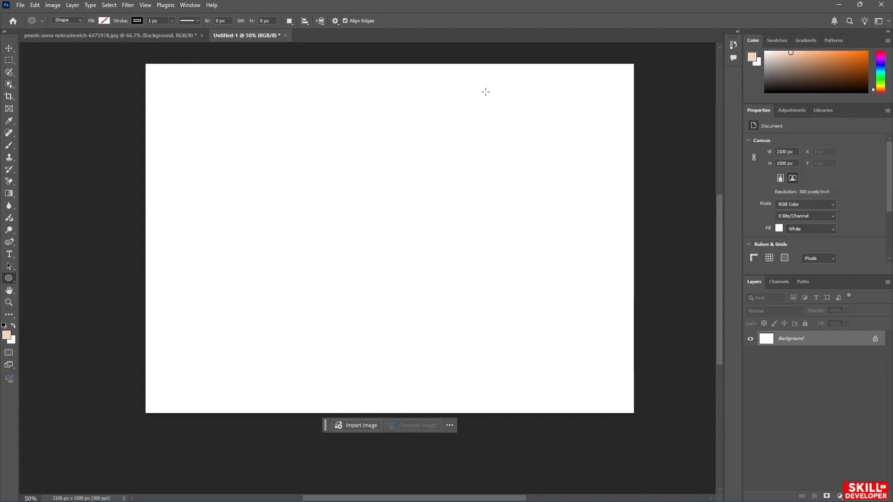
- Draw a rectangle about 267 × 206 px in the blank canvas's upper left and fill it with the recently used red
{"action": "right_click", "coordinate": [11, 279]}
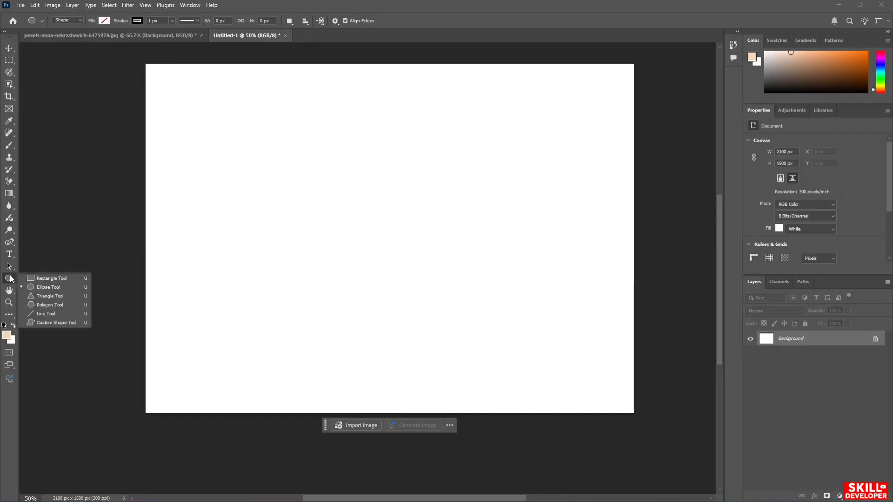
{"action": "left_click", "coordinate": [41, 278]}
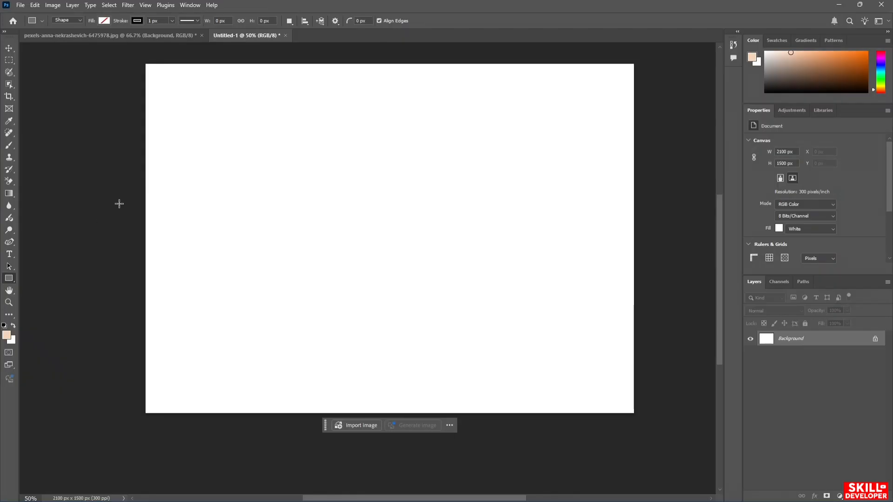
{"action": "left_click_drag", "start_coordinate": [211, 105], "coordinate": [274, 152]}
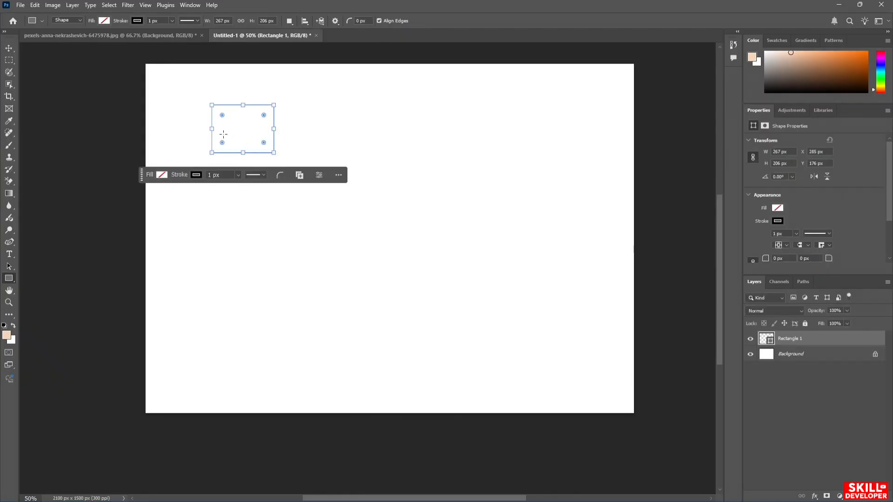
{"action": "left_click", "coordinate": [165, 175]}
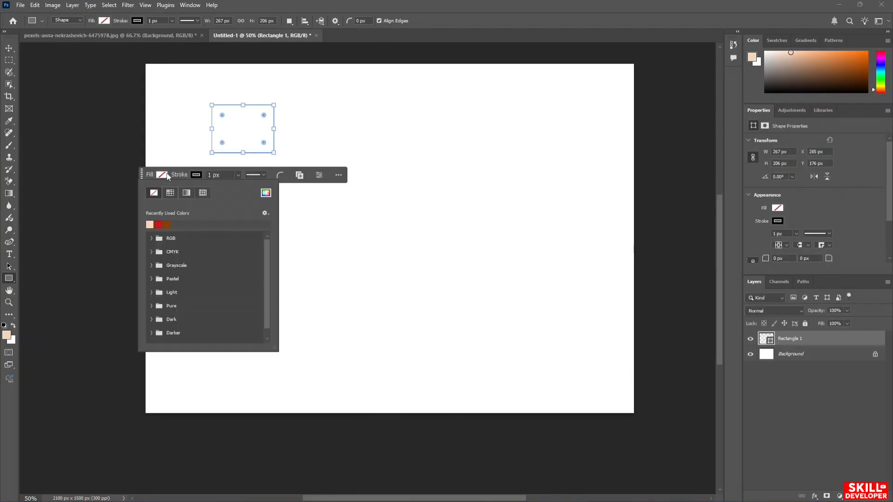
{"action": "left_click", "coordinate": [158, 225]}
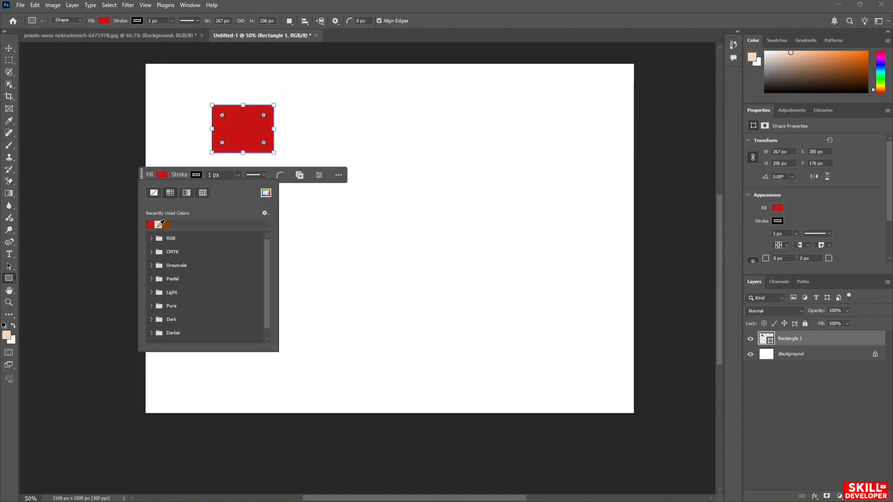
- Try a white (ffffff) fill on the rectangle through the Color Picker, then reapply the recently used red
{"action": "left_click", "coordinate": [266, 193]}
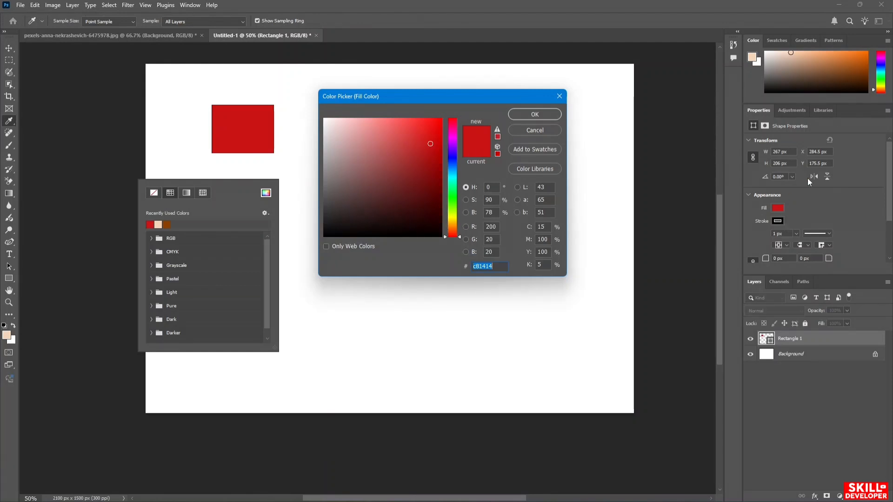
{"action": "left_click", "coordinate": [822, 207]}
{"action": "left_click", "coordinate": [600, 86]}
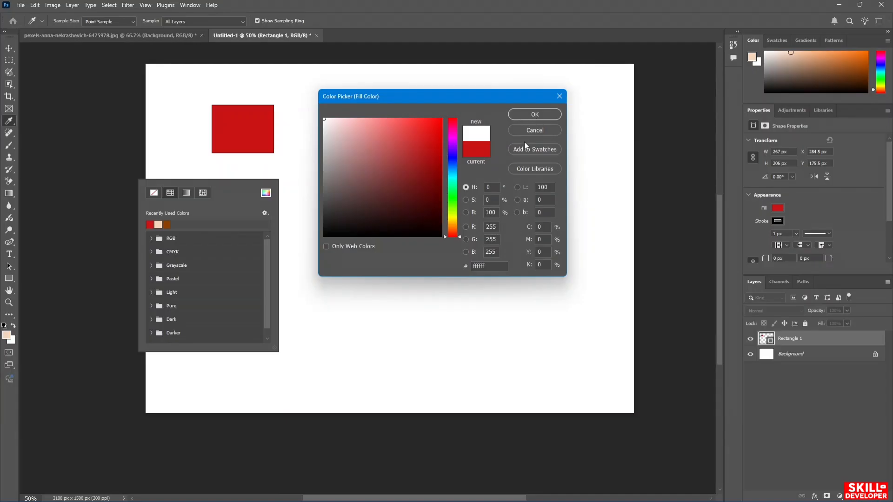
{"action": "left_click", "coordinate": [546, 113]}
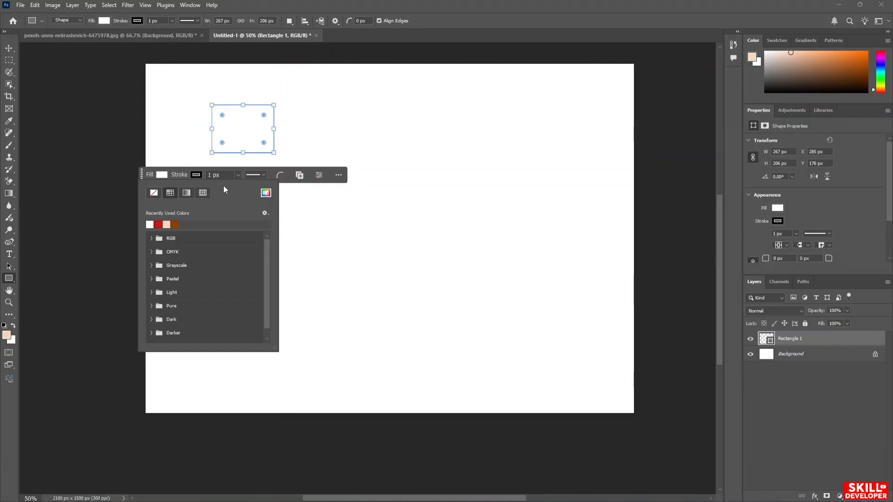
{"action": "left_click", "coordinate": [158, 224]}
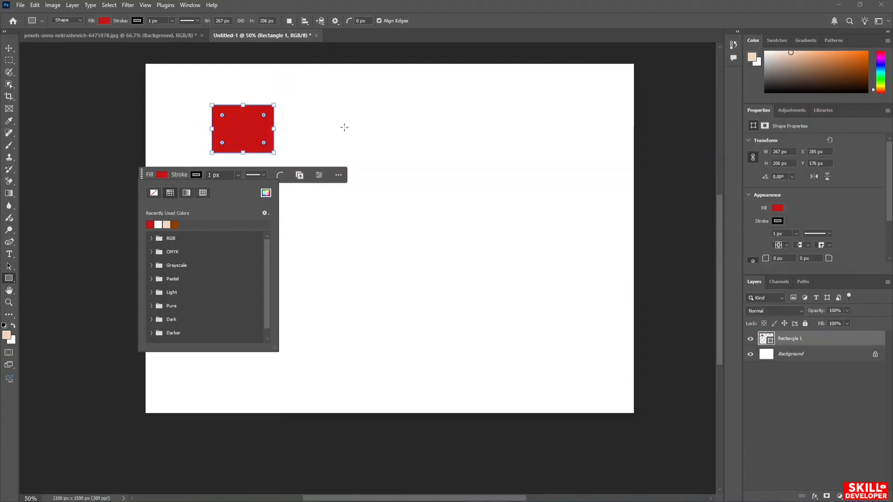
- Create a second red rectangle of 267 × 206 px beside the first one by confirming the preset dimensions
{"action": "left_click", "coordinate": [352, 123]}
{"action": "left_click", "coordinate": [352, 124]}
{"action": "key", "text": "Return"}
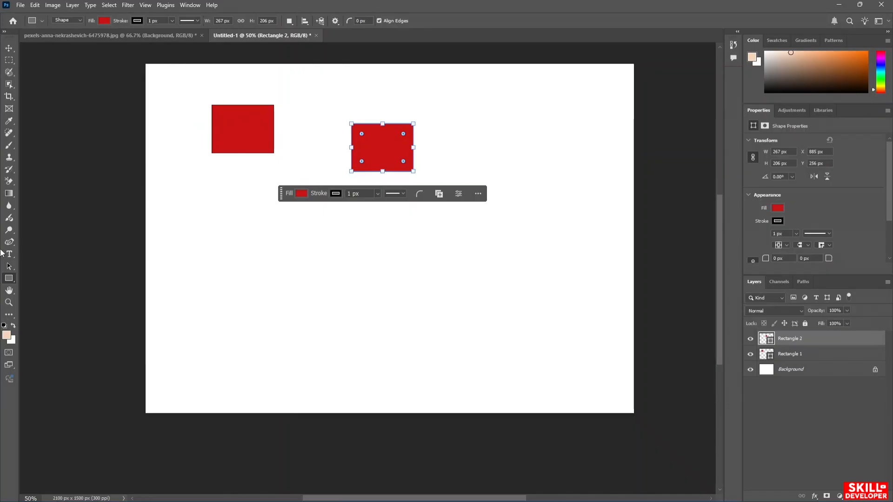
- Draw a red ellipse about 319 × 334 px in the canvas's upper right and a circle about 200 × 200 px below the first rectangle
{"action": "right_click", "coordinate": [12, 281]}
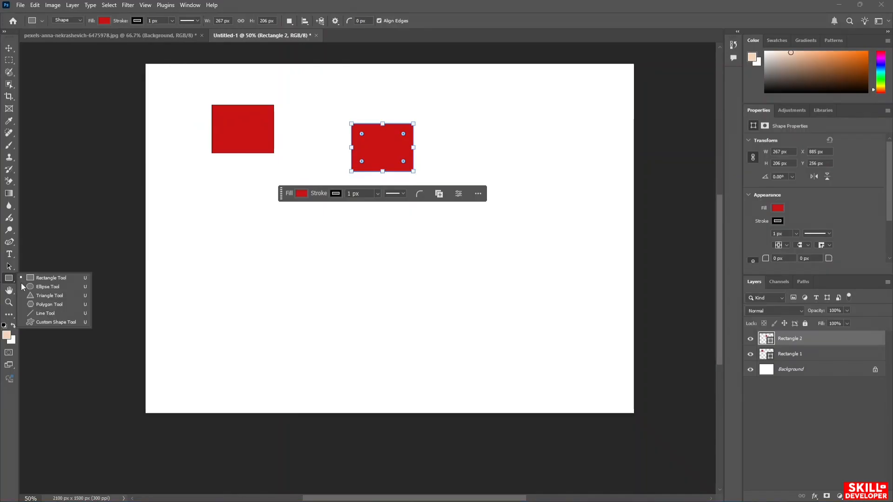
{"action": "left_click", "coordinate": [44, 287]}
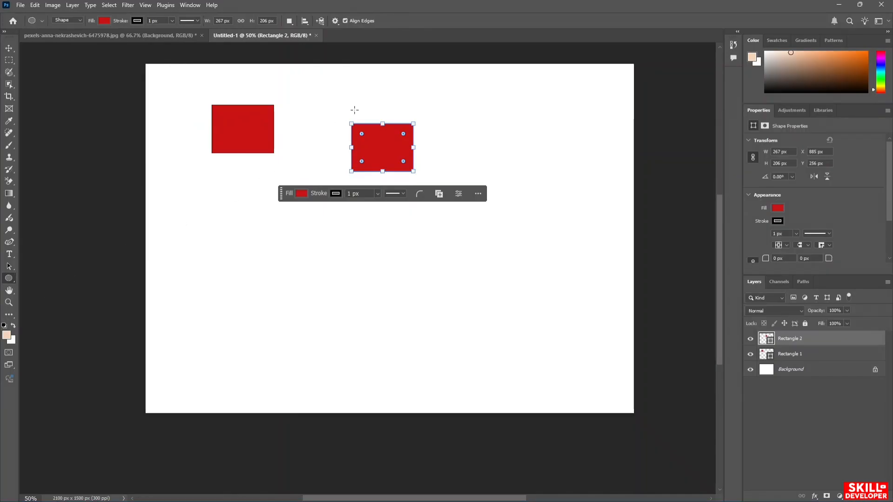
{"action": "left_click_drag", "start_coordinate": [489, 75], "coordinate": [562, 153]}
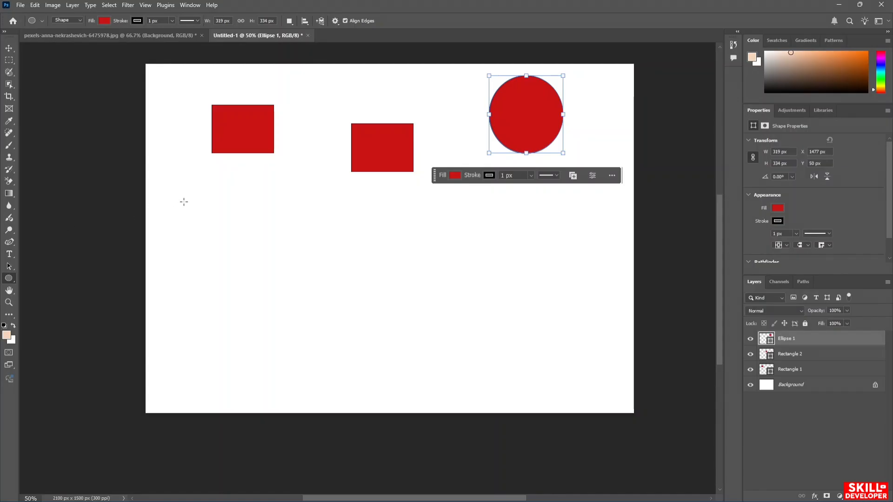
{"action": "key", "text": "shift"}
{"action": "left_click_drag", "start_coordinate": [186, 203], "coordinate": [277, 248]}
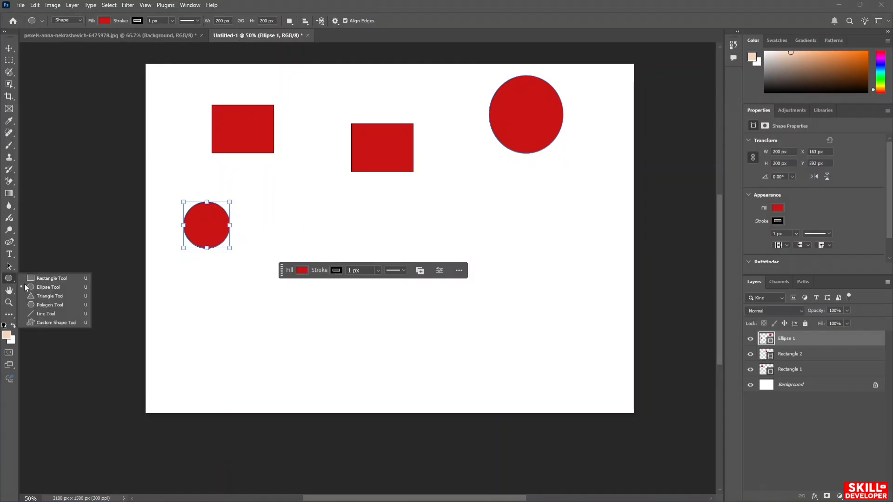
- Switch to the Custom Shape tool and browse its Wild Animals, Leaf Trees, Boats and Flowers shape groups
{"action": "left_click", "coordinate": [63, 321]}
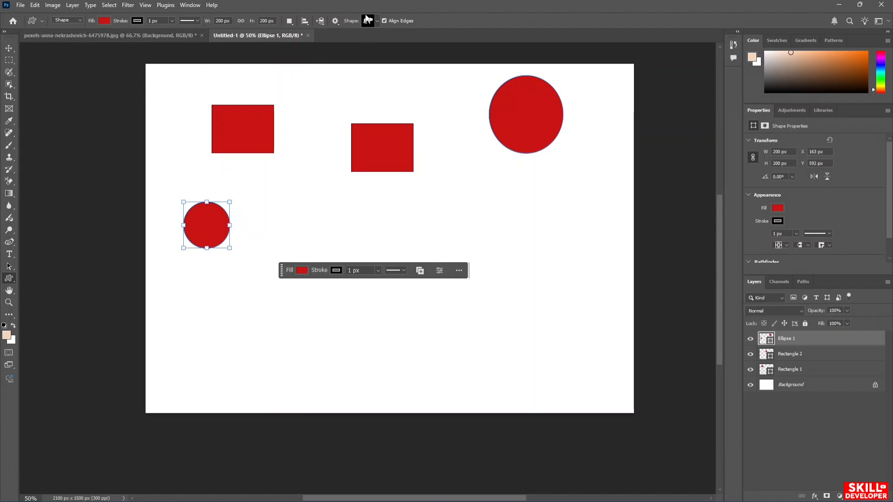
{"action": "left_click", "coordinate": [378, 22]}
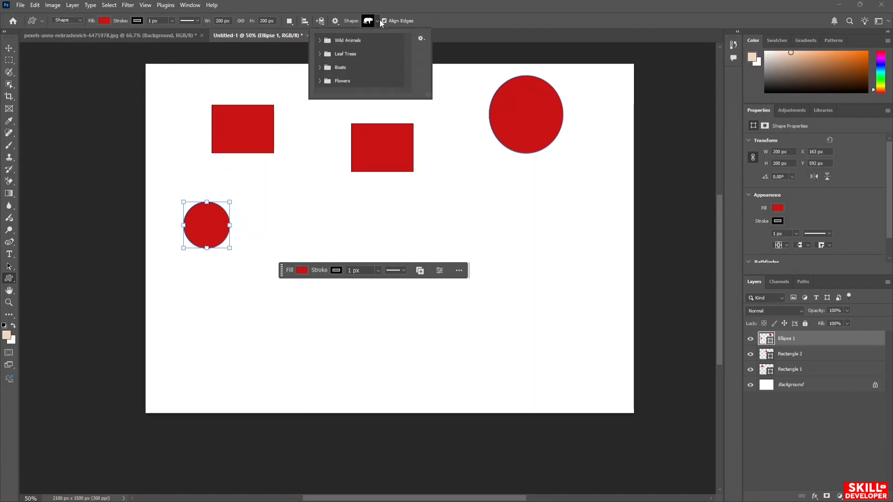
{"action": "left_click", "coordinate": [320, 42]}
{"action": "left_click", "coordinate": [320, 41]}
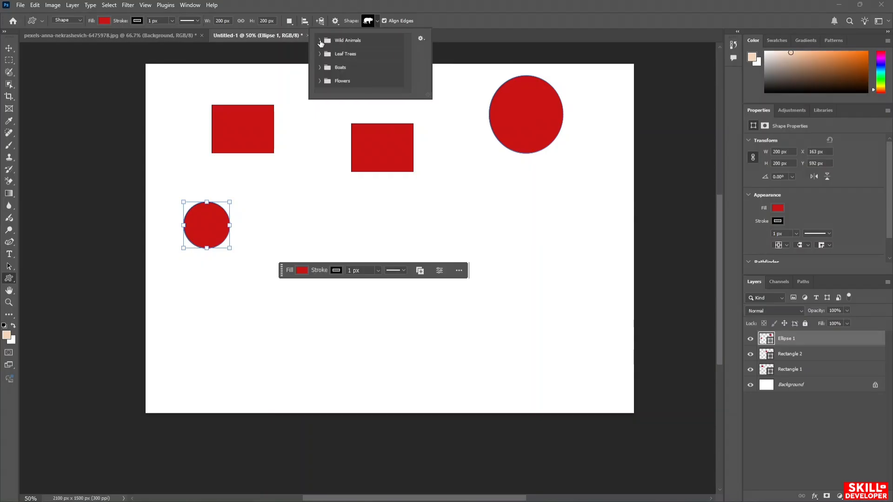
{"action": "left_click", "coordinate": [320, 54]}
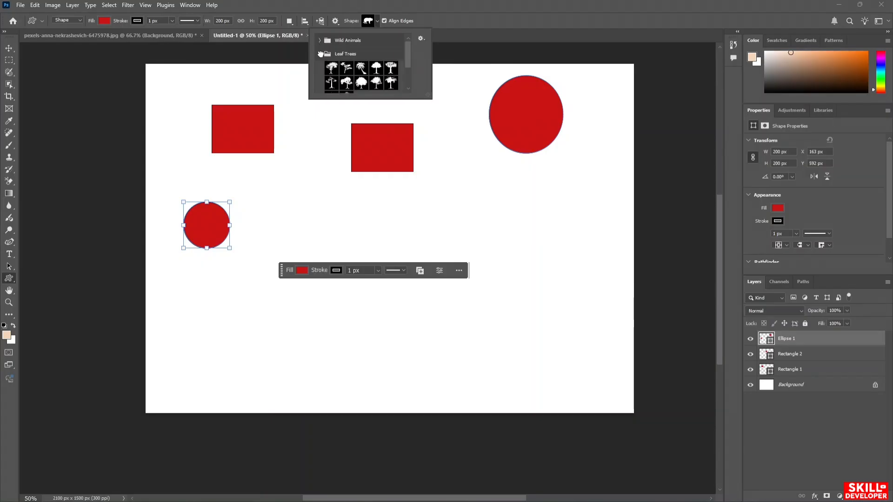
{"action": "left_click", "coordinate": [320, 54]}
{"action": "left_click", "coordinate": [320, 68]}
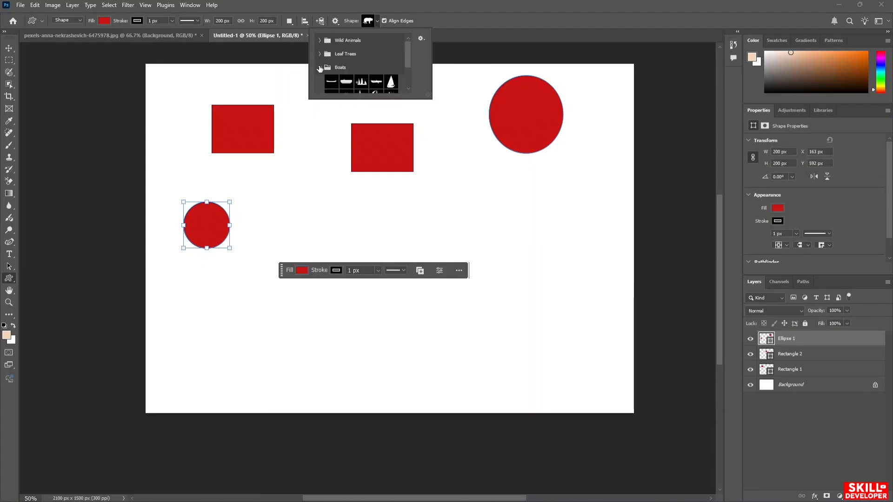
{"action": "left_click", "coordinate": [319, 68]}
{"action": "left_click", "coordinate": [320, 81]}
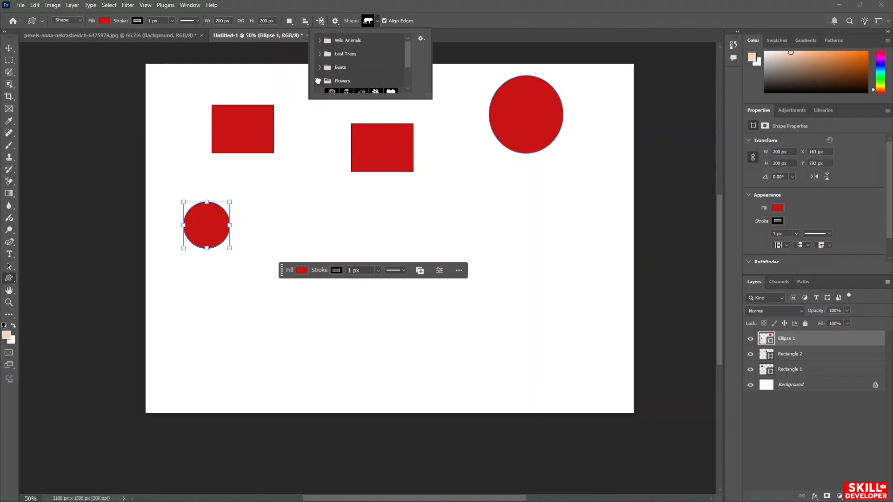
{"action": "left_click", "coordinate": [320, 81]}
{"action": "scroll", "coordinate": [407, 58], "scroll_direction": "down", "scroll_amount": 1}
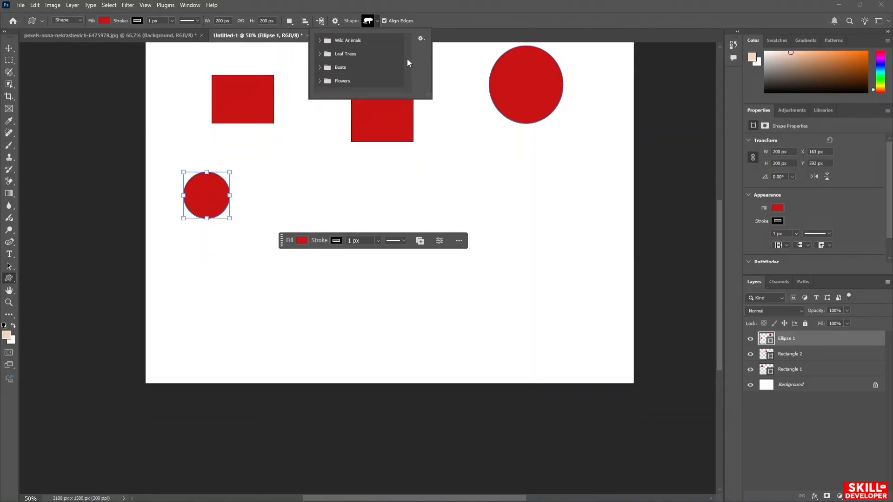
- Draw a tiger custom shape about 491 × 290 px near the canvas centre and fill it with the recently used peach
{"action": "left_click_drag", "start_coordinate": [347, 185], "coordinate": [461, 252]}
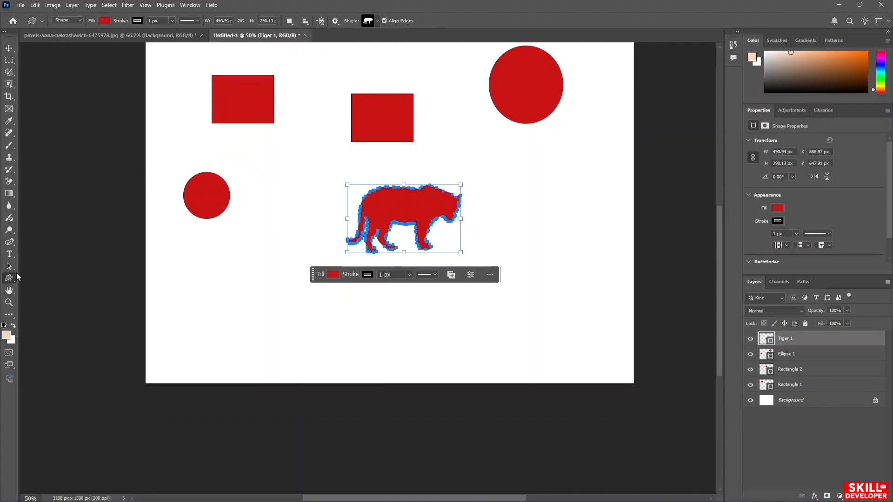
{"action": "left_click", "coordinate": [333, 275]}
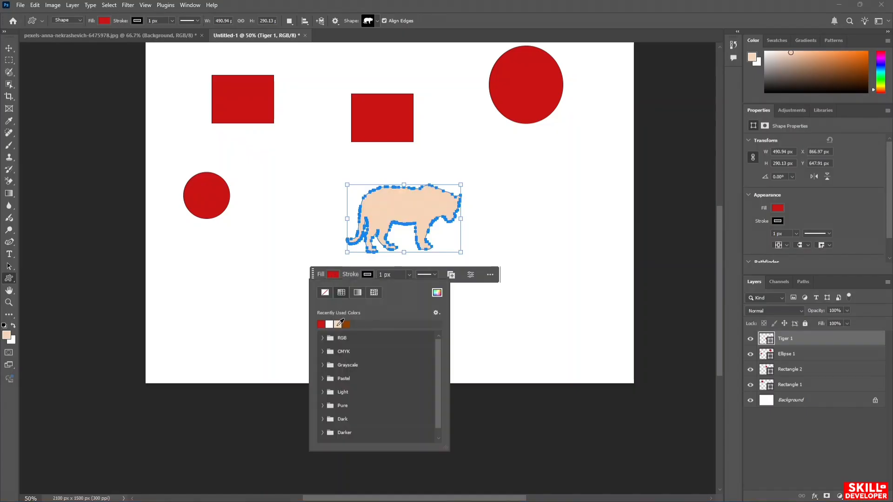
{"action": "left_click", "coordinate": [339, 324]}
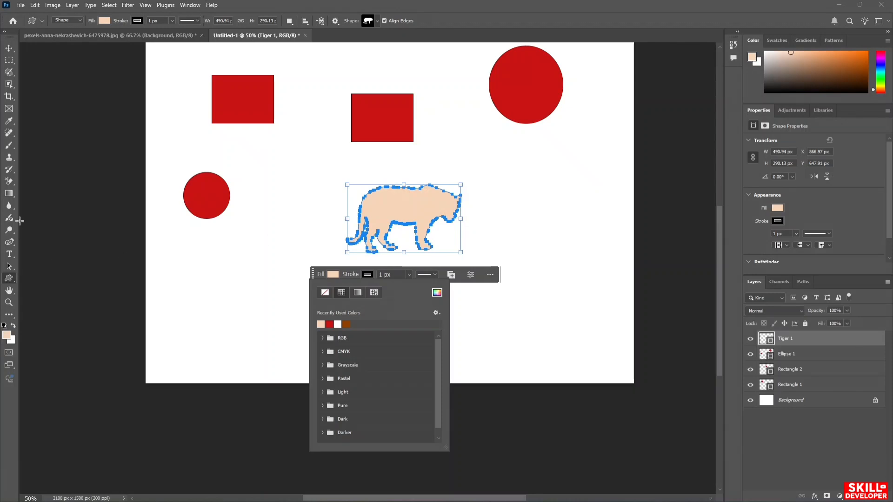
{"action": "key", "text": "Escape"}
- Draw a closed rounded shape below the small red circle with the Curvature Pen tool
{"action": "key", "text": "p"}
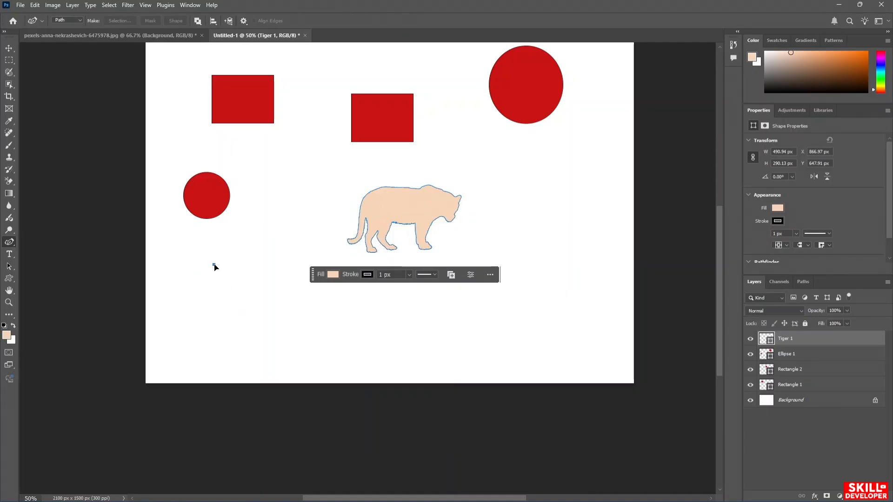
{"action": "left_click", "coordinate": [214, 265]}
{"action": "left_click", "coordinate": [288, 266]}
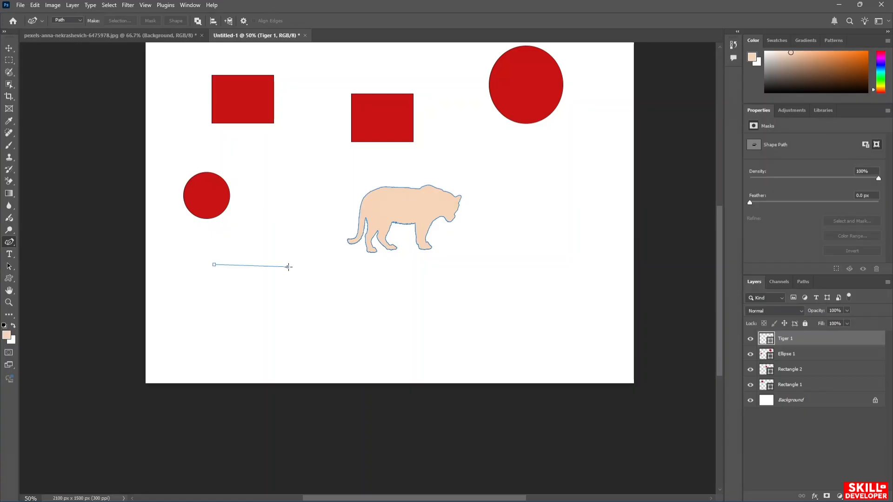
{"action": "left_click_drag", "start_coordinate": [289, 298], "coordinate": [217, 265]}
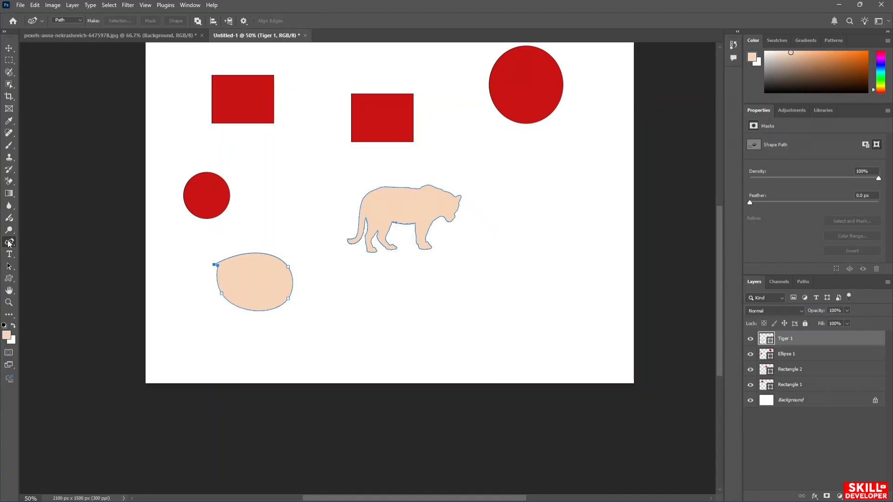
- Extend a straight line from the rounded shape to below the tiger with the Pen tool and end the path
{"action": "right_click", "coordinate": [9, 243]}
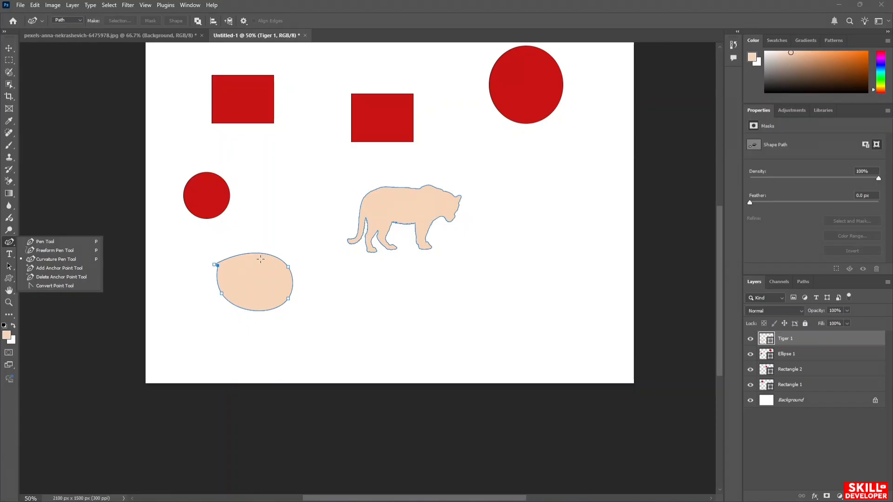
{"action": "left_click", "coordinate": [45, 242]}
{"action": "left_click", "coordinate": [376, 278]}
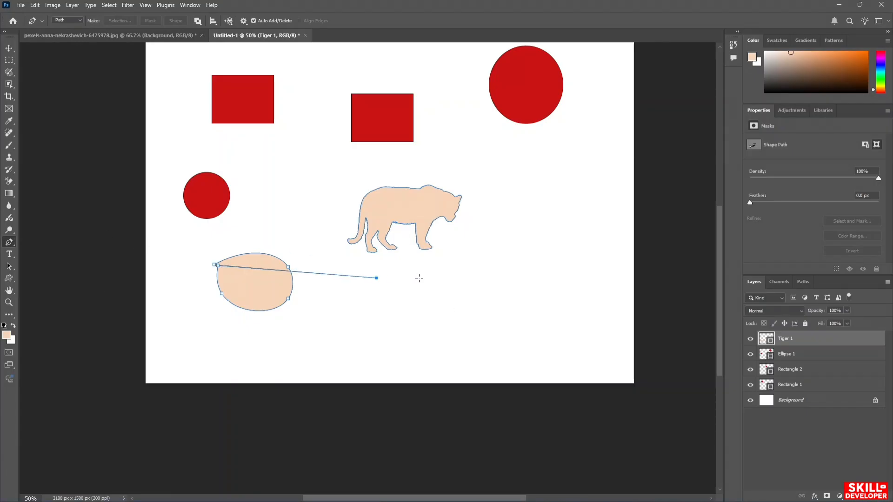
{"action": "left_click", "coordinate": [452, 284]}
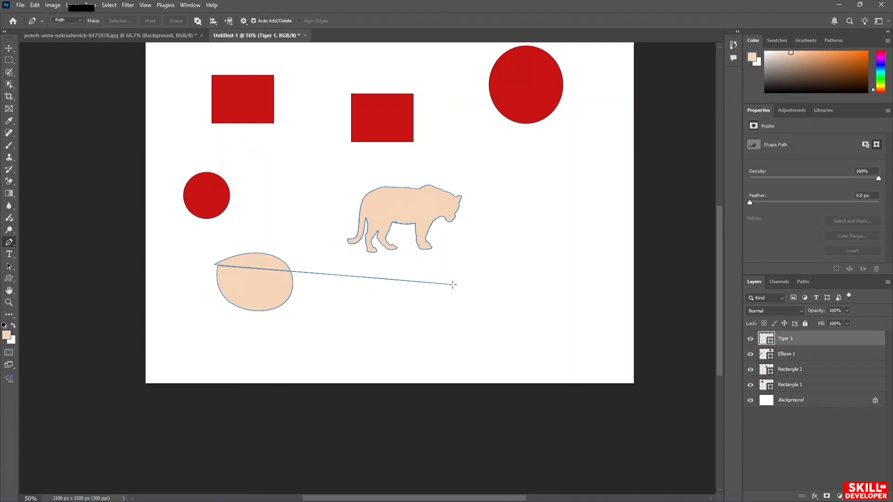
{"action": "key", "text": "Escape"}
- Draw a straight-sided Pen shape in the canvas's lower right, with one corner reaching out below the tiger
{"action": "left_click", "coordinate": [519, 262]}
{"action": "left_click", "coordinate": [567, 265]}
{"action": "left_click", "coordinate": [566, 302]}
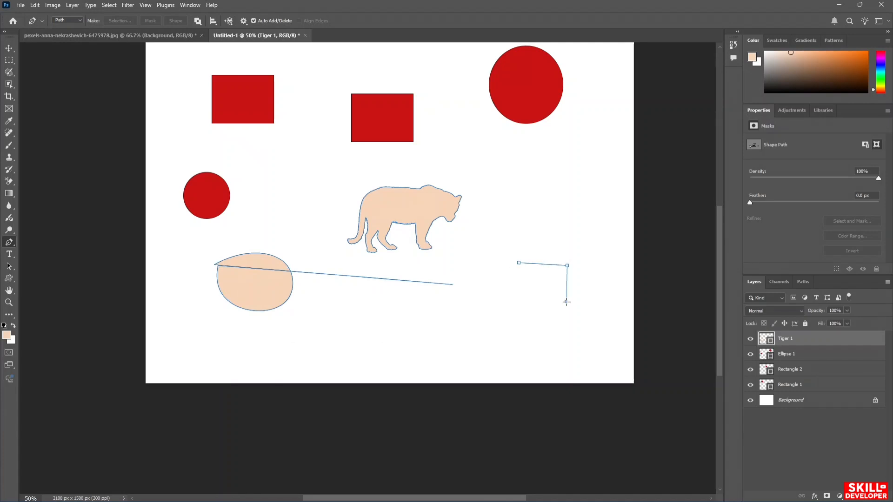
{"action": "left_click", "coordinate": [526, 299]}
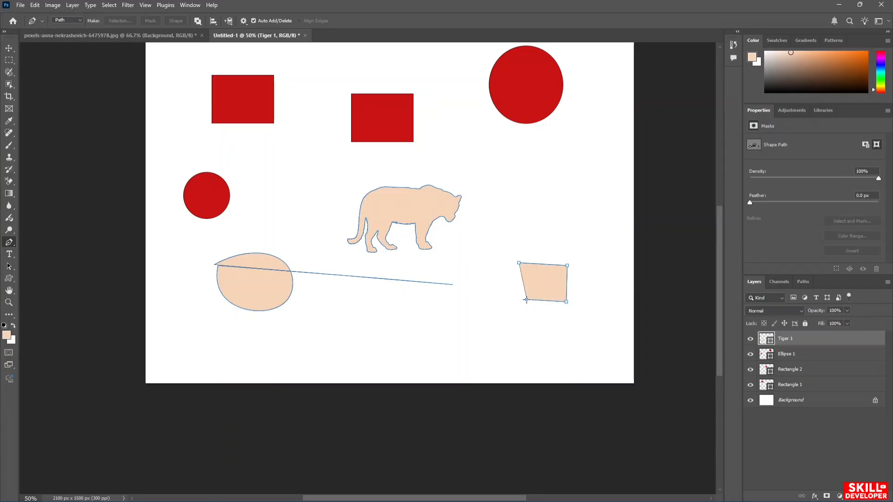
{"action": "left_click_drag", "start_coordinate": [527, 300], "coordinate": [520, 300]}
{"action": "left_click", "coordinate": [382, 311]}
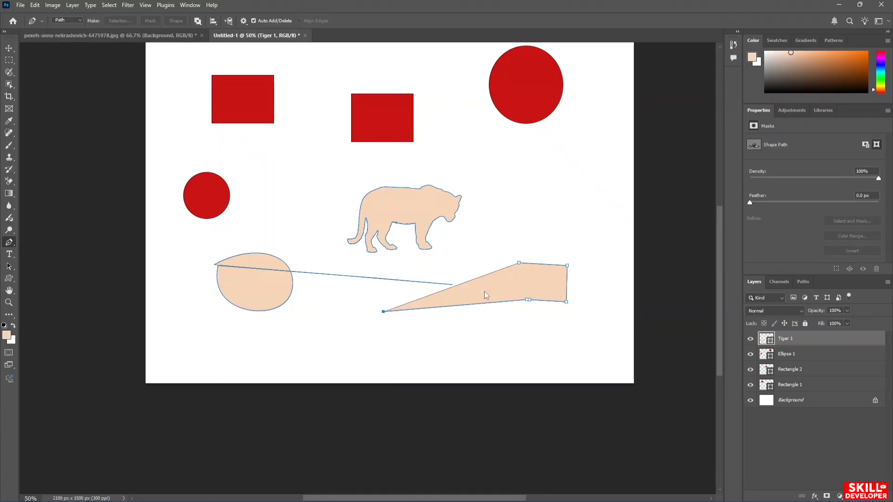
- Turn the straight-sided path into a new selection with a 2-pixel feather radius, and deselect it
{"action": "right_click", "coordinate": [486, 292]}
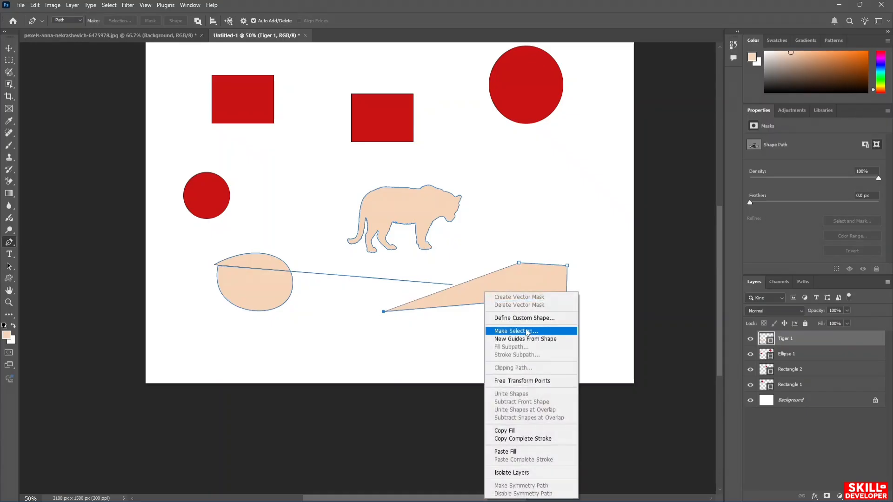
{"action": "left_click", "coordinate": [523, 280]}
{"action": "right_click", "coordinate": [522, 279]}
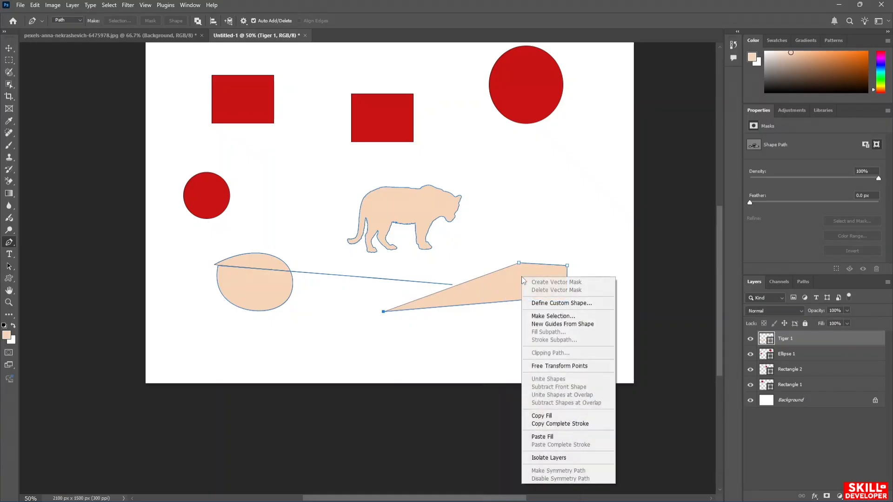
{"action": "left_click", "coordinate": [558, 317]}
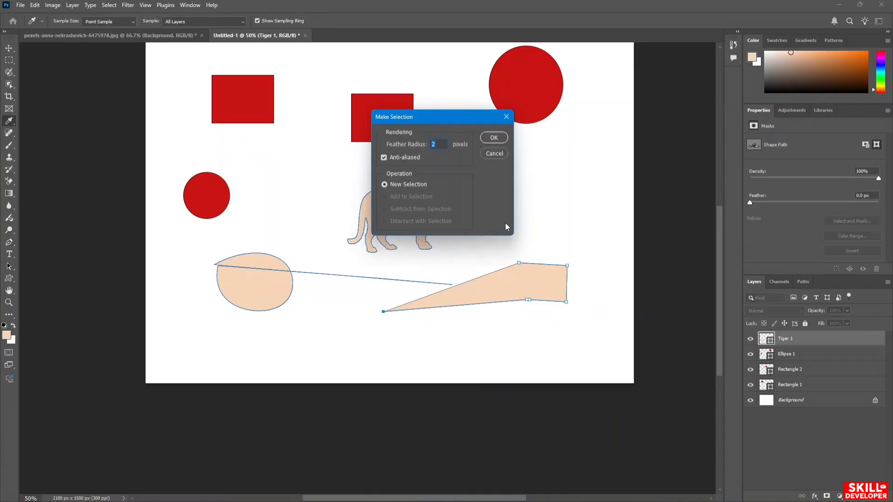
{"action": "left_click", "coordinate": [500, 138]}
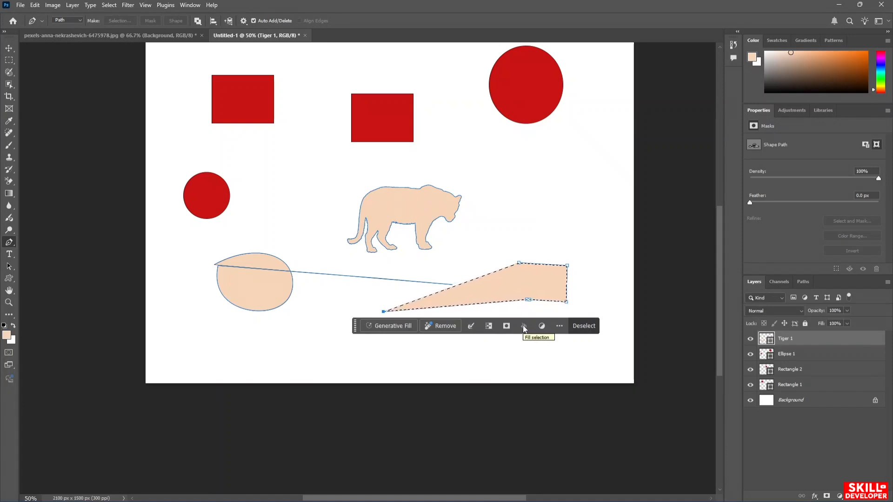
{"action": "left_click", "coordinate": [586, 326]}
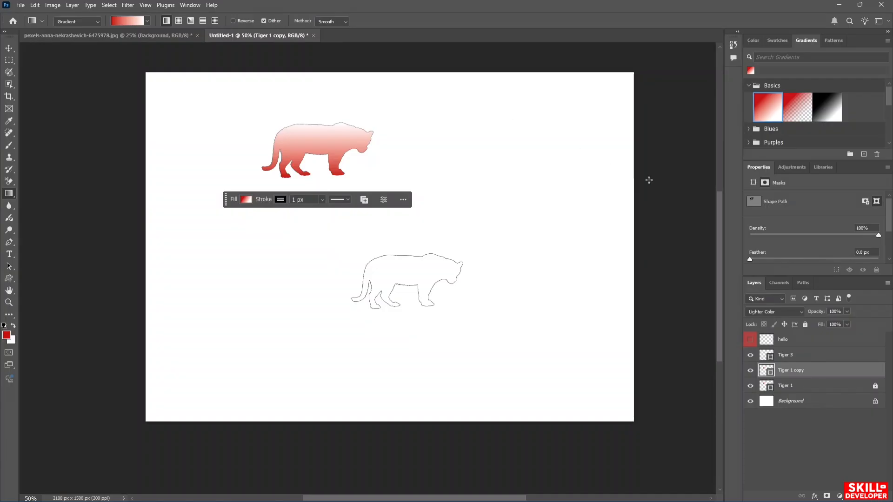
- Apply a Bevel & Emboss layer style with Contour and Texture to the Tiger 3 layer
{"action": "right_click", "coordinate": [800, 355]}
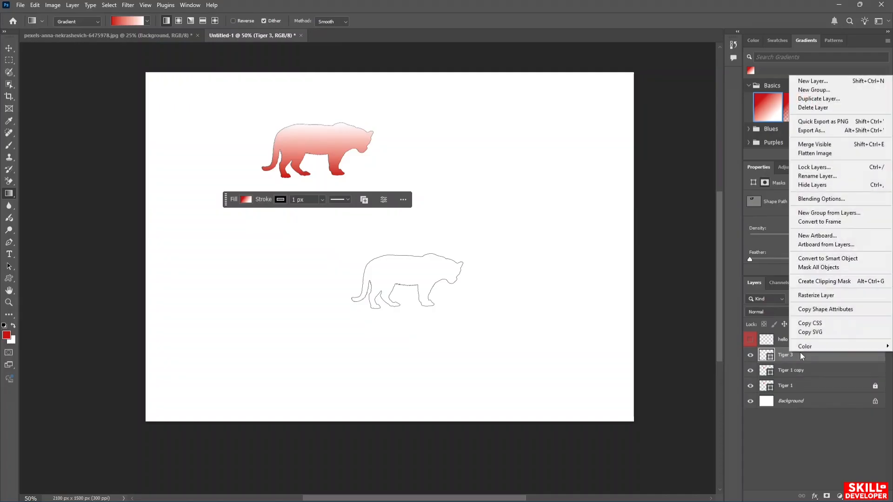
{"action": "left_click", "coordinate": [794, 355]}
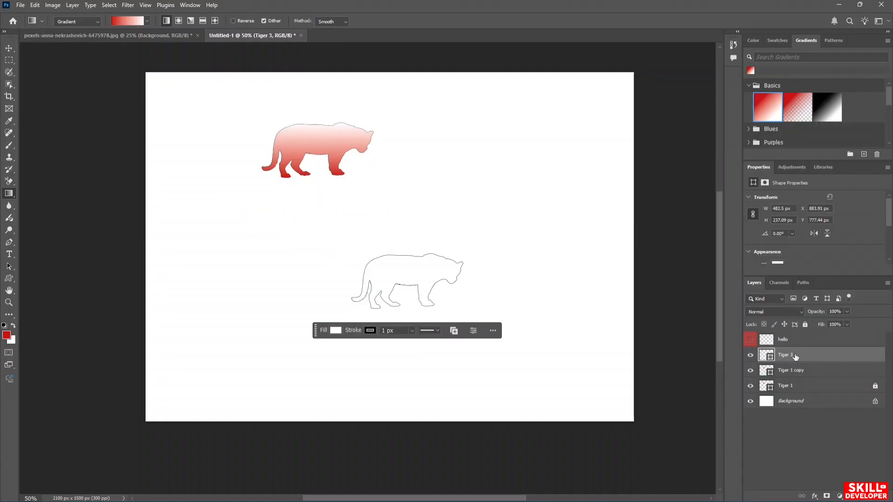
{"action": "double_click", "coordinate": [795, 355]}
{"action": "left_click", "coordinate": [845, 361]}
{"action": "double_click", "coordinate": [846, 360]}
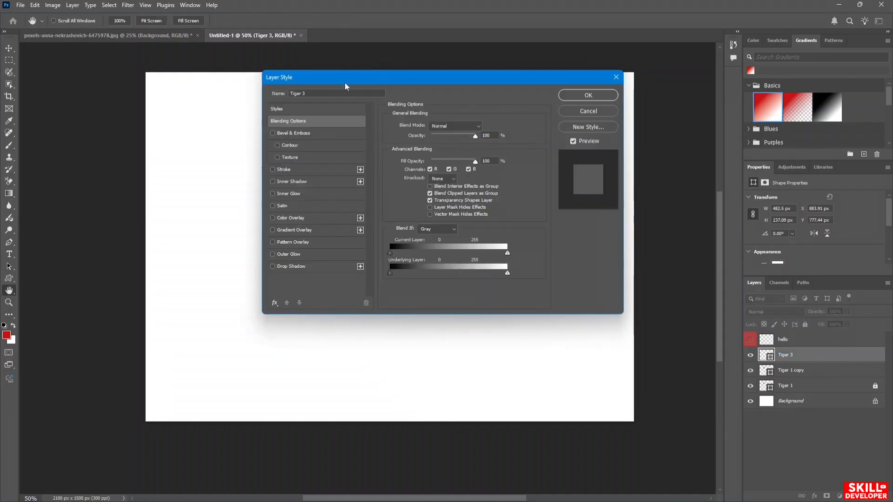
{"action": "left_click_drag", "start_coordinate": [423, 80], "coordinate": [362, 86]}
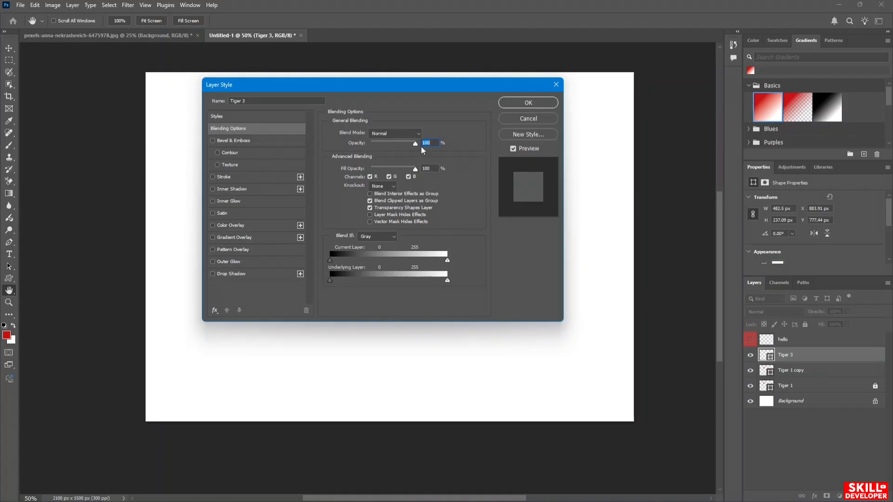
{"action": "left_click", "coordinate": [246, 142]}
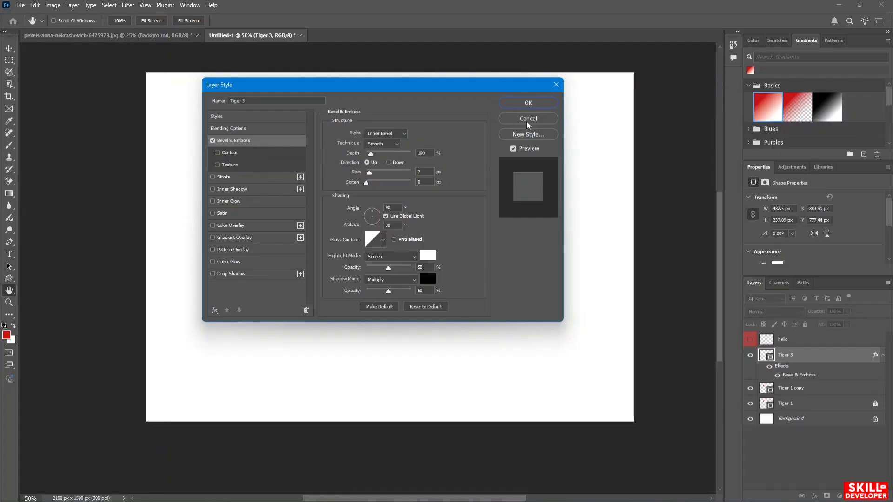
{"action": "left_click", "coordinate": [217, 153]}
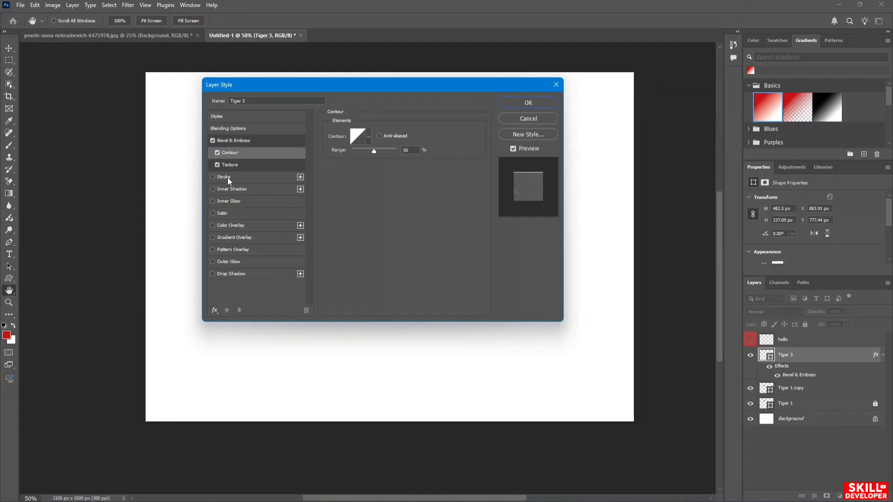
{"action": "left_click", "coordinate": [526, 102]}
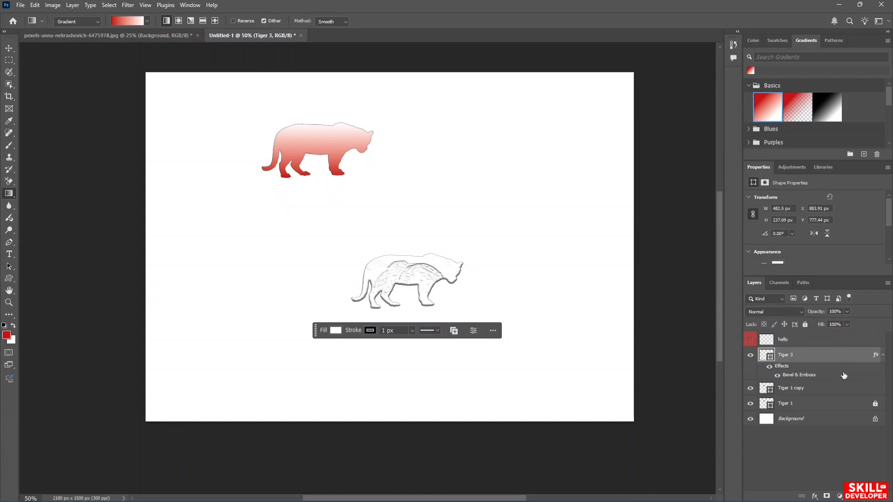
- Set Tiger 3's Bevel & Emboss depth to 563% and size to 92 px, and bend its gloss contour through input 35%, output 69%
{"action": "double_click", "coordinate": [876, 356]}
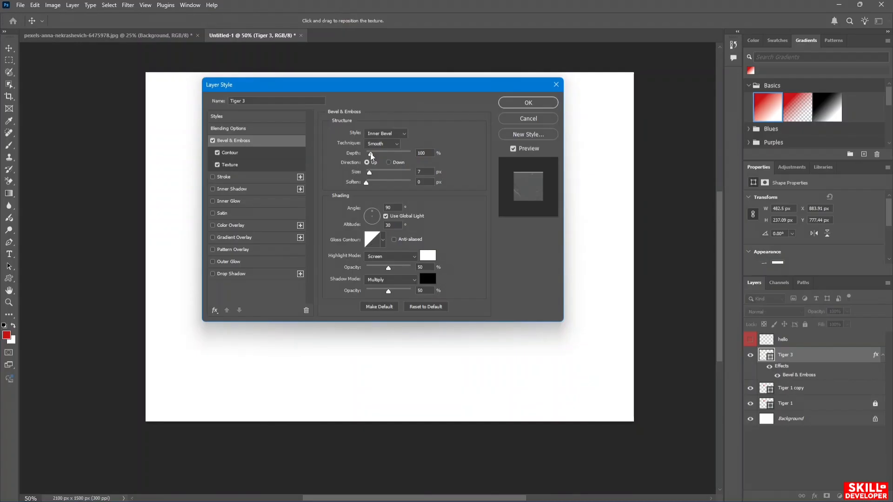
{"action": "left_click_drag", "start_coordinate": [370, 154], "coordinate": [386, 177]}
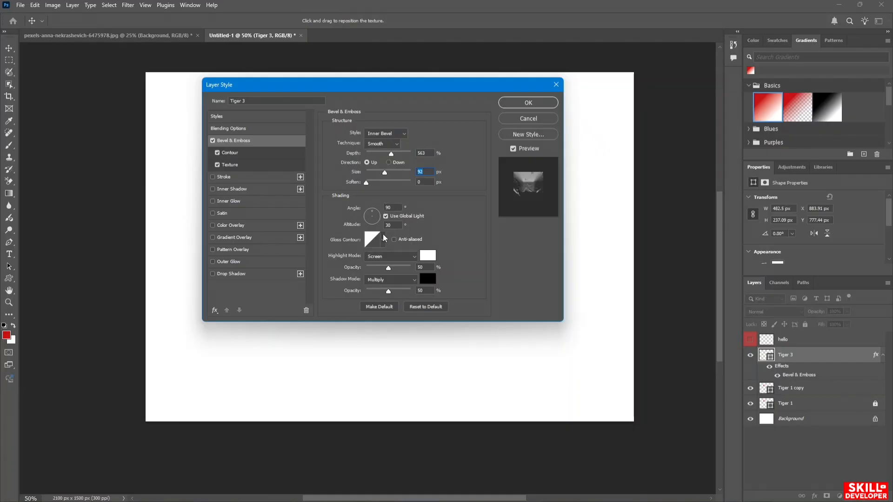
{"action": "left_click", "coordinate": [374, 239]}
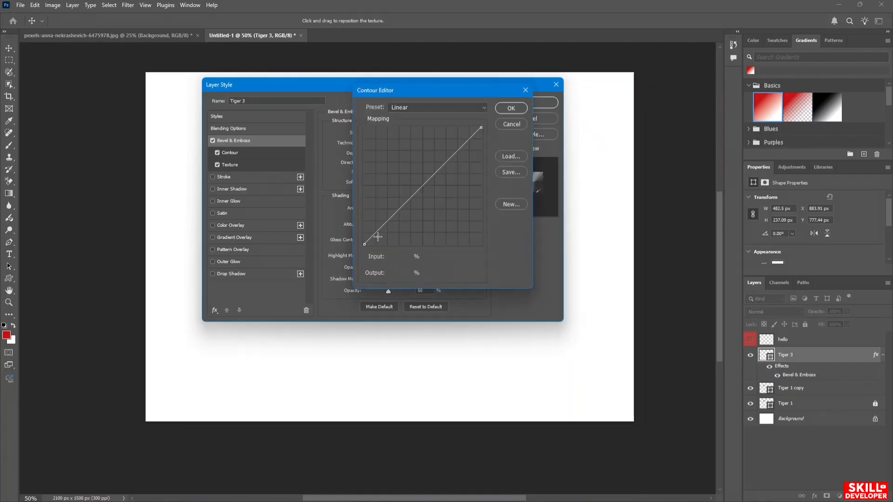
{"action": "left_click_drag", "start_coordinate": [425, 186], "coordinate": [405, 164]}
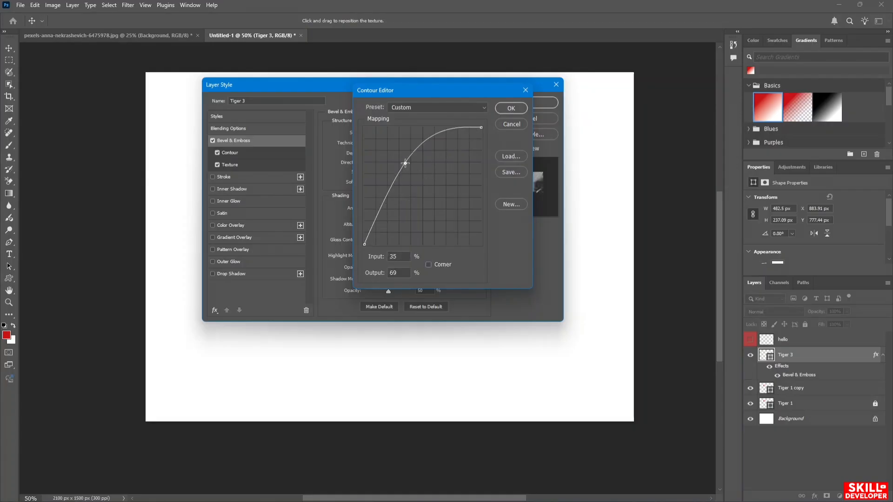
{"action": "left_click", "coordinate": [518, 109]}
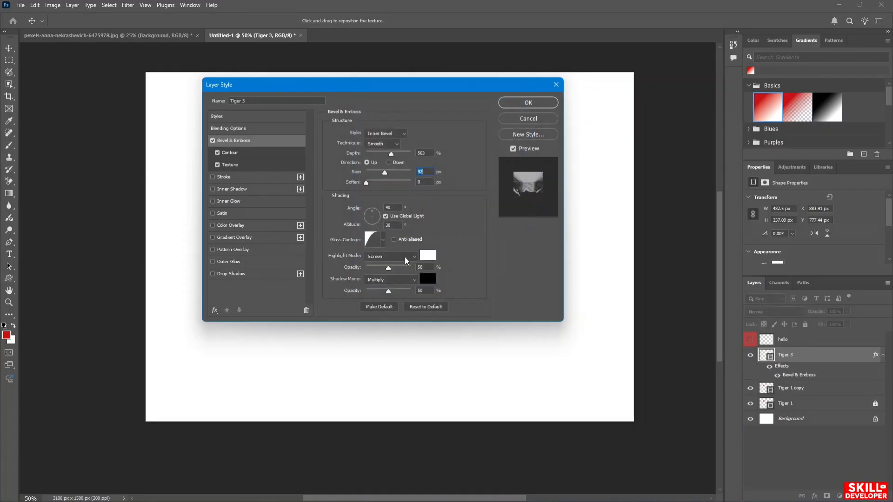
- Set Tiger 3's bevel highlight colour to b34848 and its shadow colour to 945959, and apply the layer style
{"action": "left_click", "coordinate": [406, 259]}
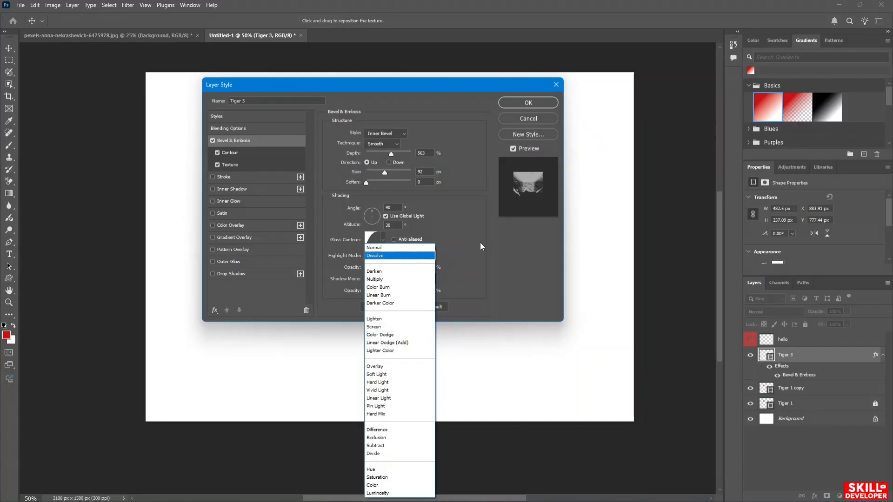
{"action": "left_click", "coordinate": [481, 242]}
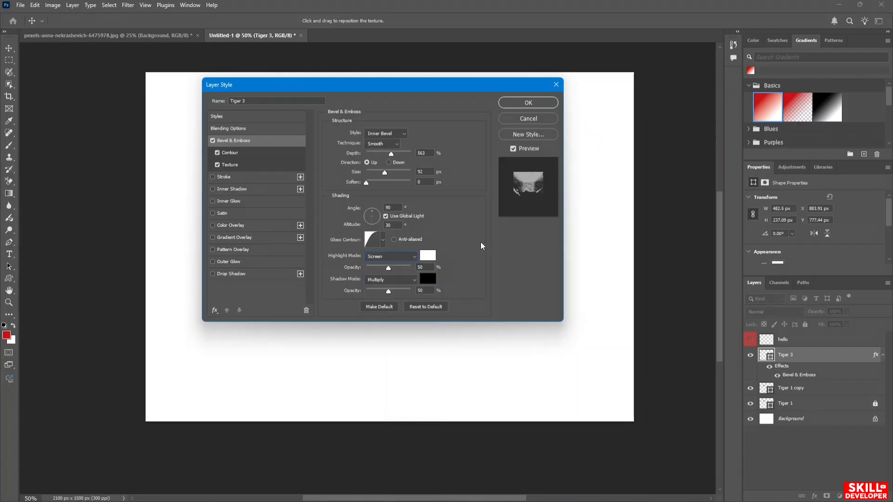
{"action": "left_click", "coordinate": [432, 254]}
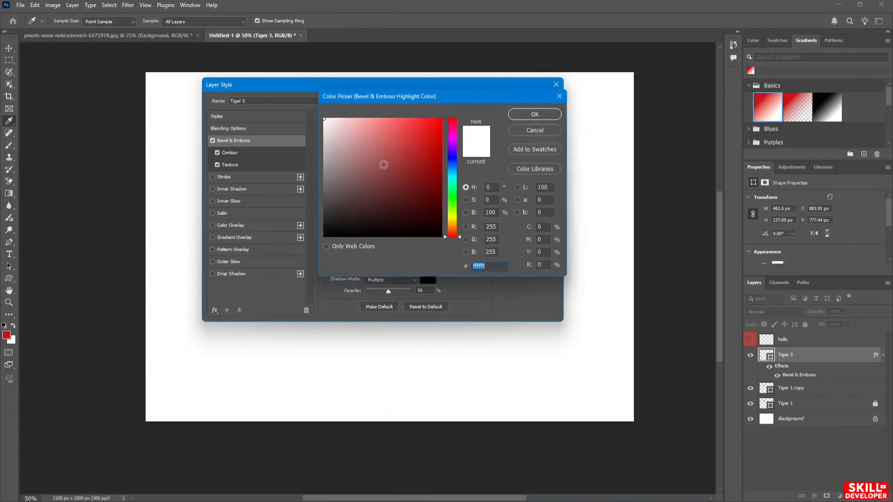
{"action": "left_click", "coordinate": [394, 153]}
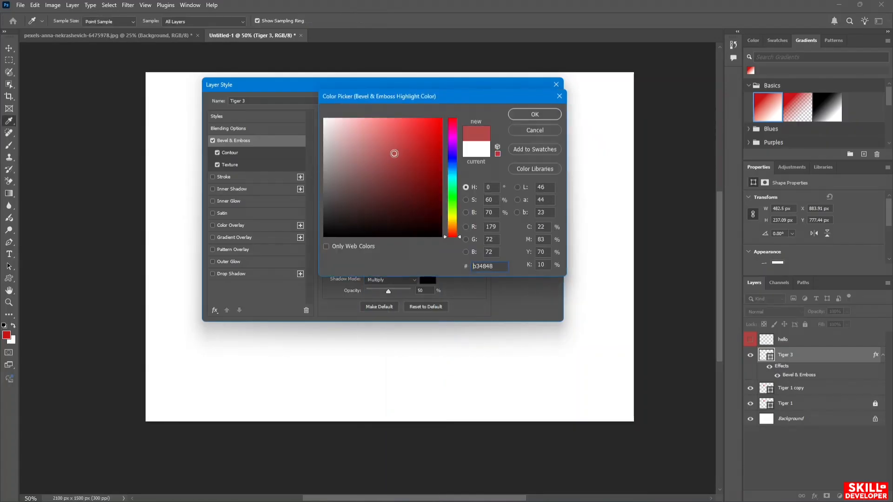
{"action": "left_click", "coordinate": [523, 116]}
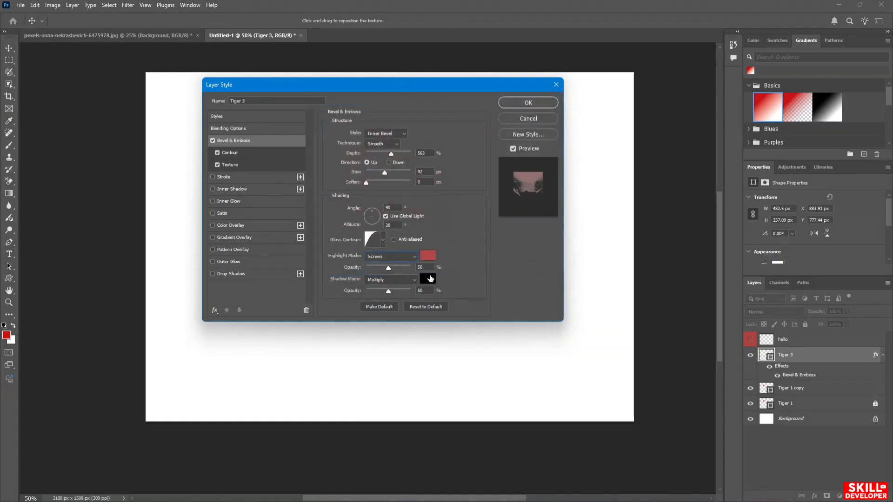
{"action": "left_click", "coordinate": [430, 279]}
{"action": "left_click", "coordinate": [372, 168]}
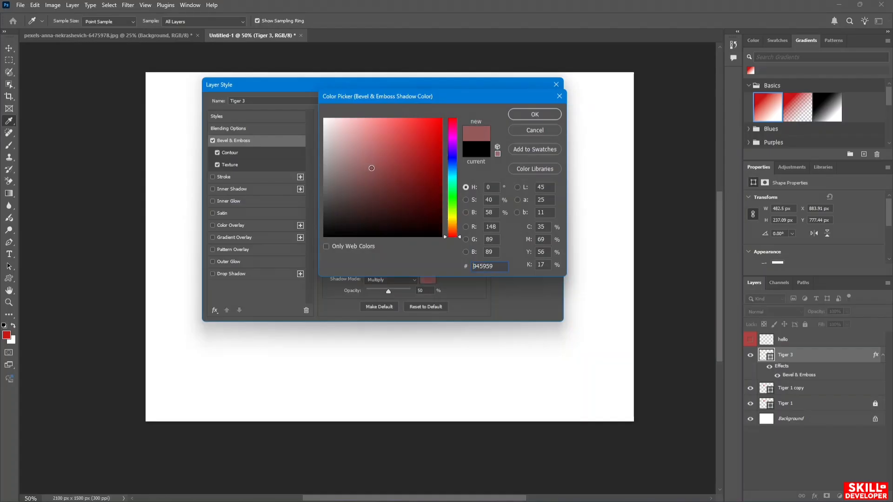
{"action": "left_click", "coordinate": [537, 114]}
{"action": "left_click", "coordinate": [529, 102]}
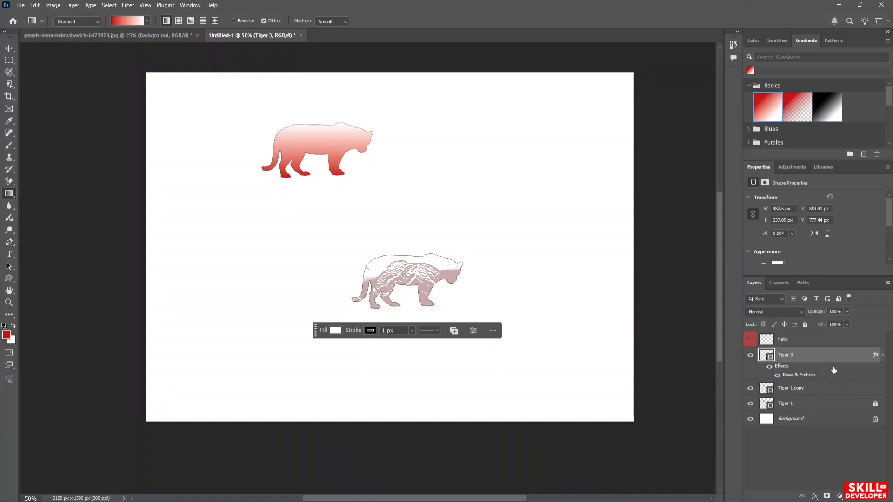
- Try the Overlay blending mode on the Tiger 3 layer and change it to Difference
{"action": "left_click", "coordinate": [801, 313]}
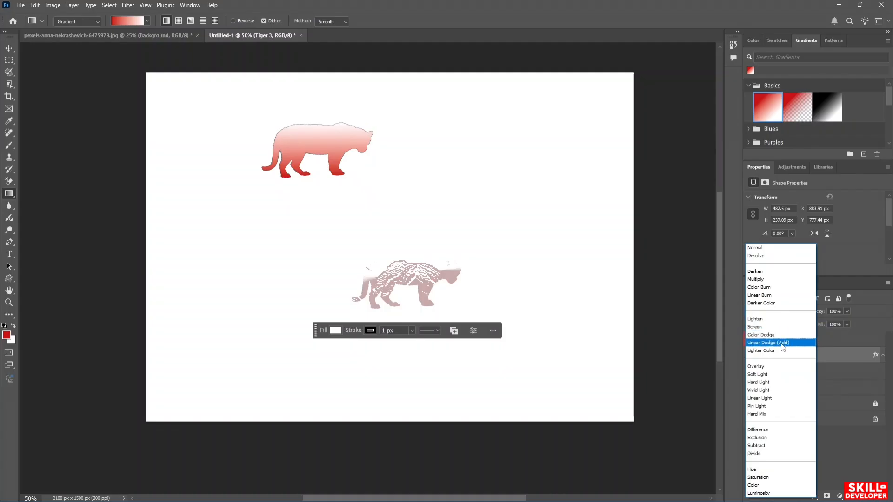
{"action": "left_click", "coordinate": [779, 368]}
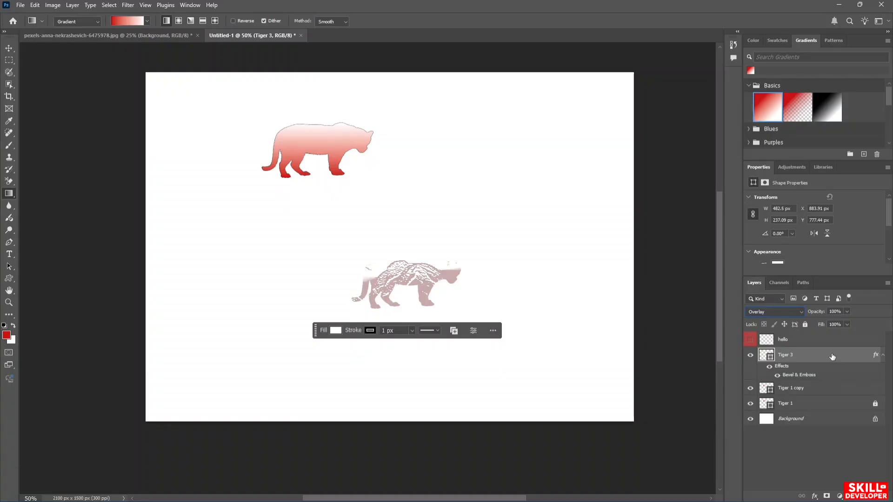
{"action": "left_click", "coordinate": [794, 311]}
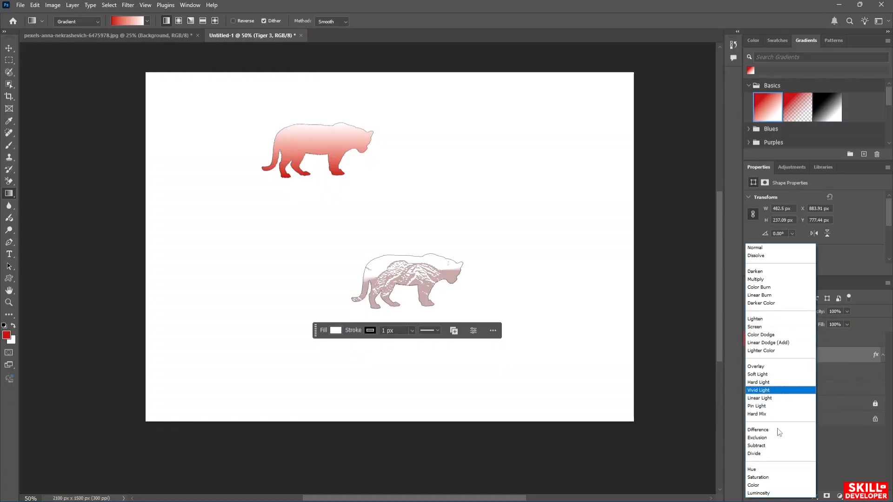
{"action": "left_click", "coordinate": [763, 431]}
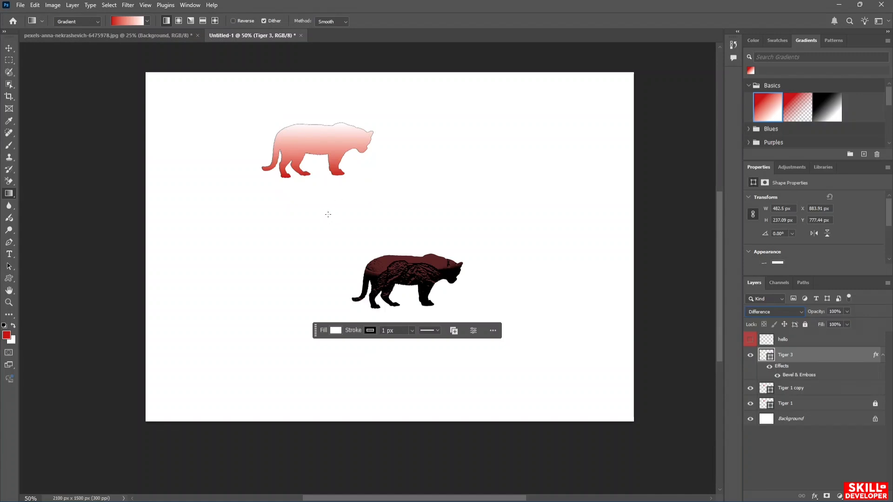
- Hide the Tiger 1 copy layer, and briefly turn the Tiger 1 layer off and on
{"action": "left_click", "coordinate": [750, 388]}
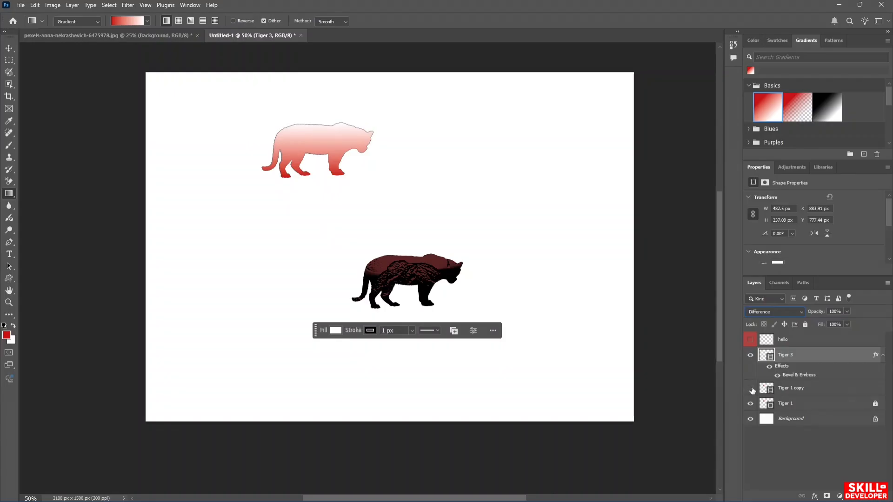
{"action": "left_click", "coordinate": [751, 403]}
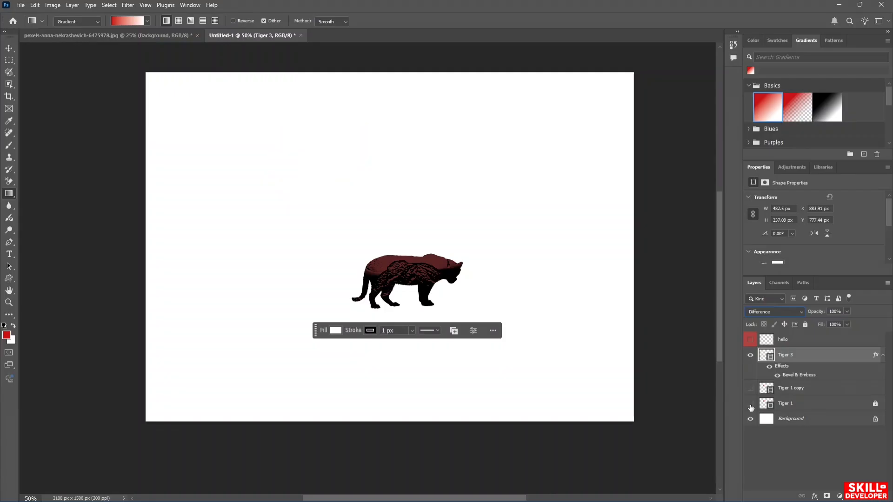
{"action": "left_click", "coordinate": [750, 404]}
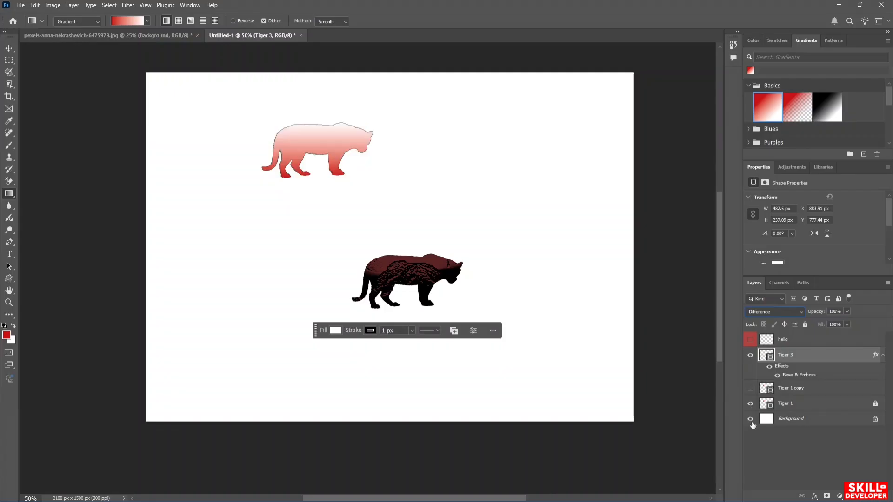
- Compare Tiger 3's Difference blending with and without the white Background layer by toggling that layer's visibility repeatedly
{"action": "left_click", "coordinate": [751, 419]}
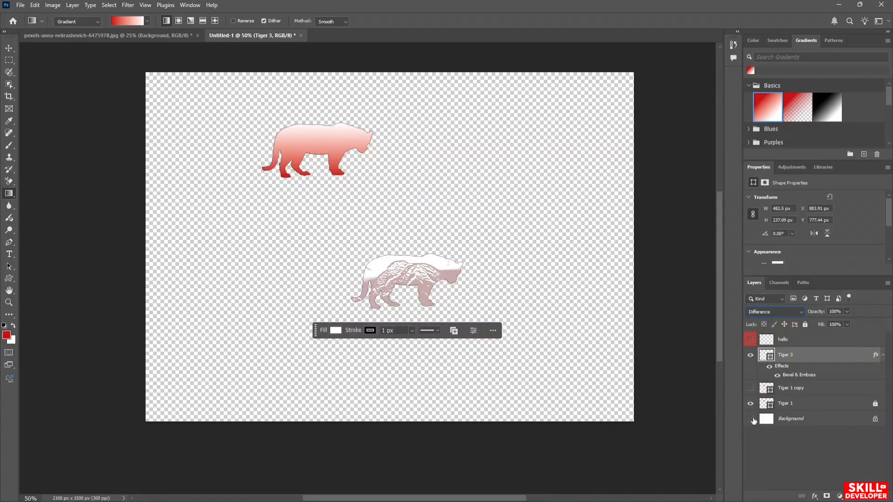
{"action": "left_click", "coordinate": [750, 419]}
{"action": "left_click", "coordinate": [753, 420]}
{"action": "left_click", "coordinate": [754, 421]}
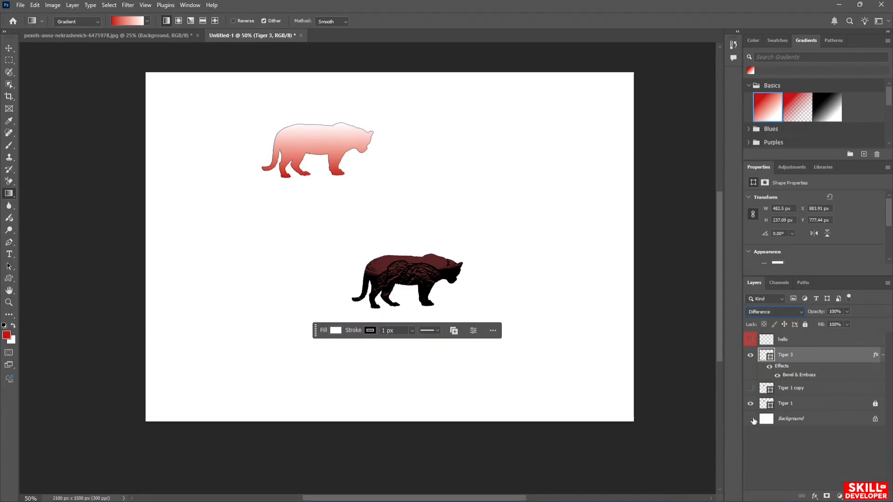
{"action": "left_click", "coordinate": [753, 421]}
{"action": "left_click", "coordinate": [753, 421]}
{"action": "left_click", "coordinate": [754, 421]}
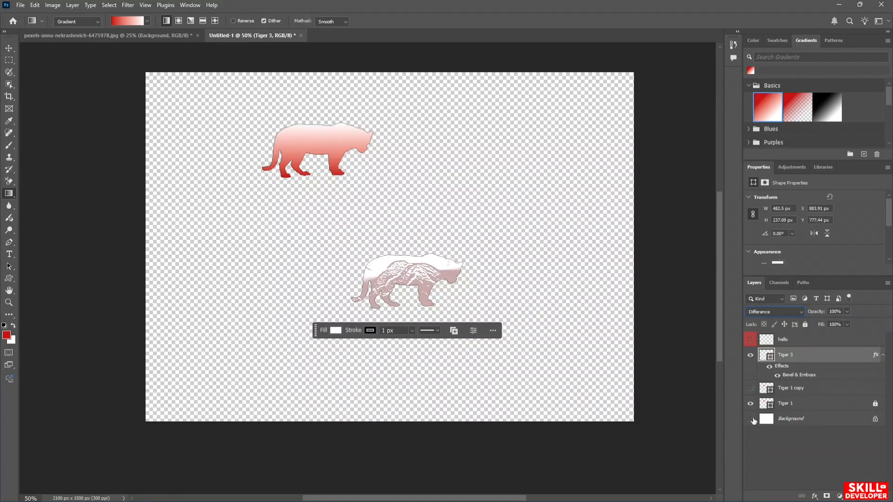
{"action": "left_click", "coordinate": [753, 421]}
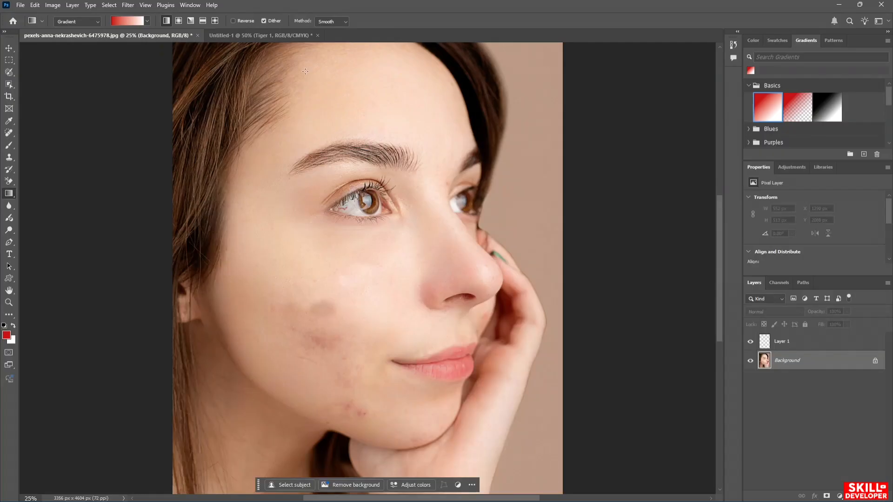
- Preview a Gaussian Blur on the portrait's Background layer, setting the radius to 42.9 pixels
{"action": "left_click", "coordinate": [802, 343]}
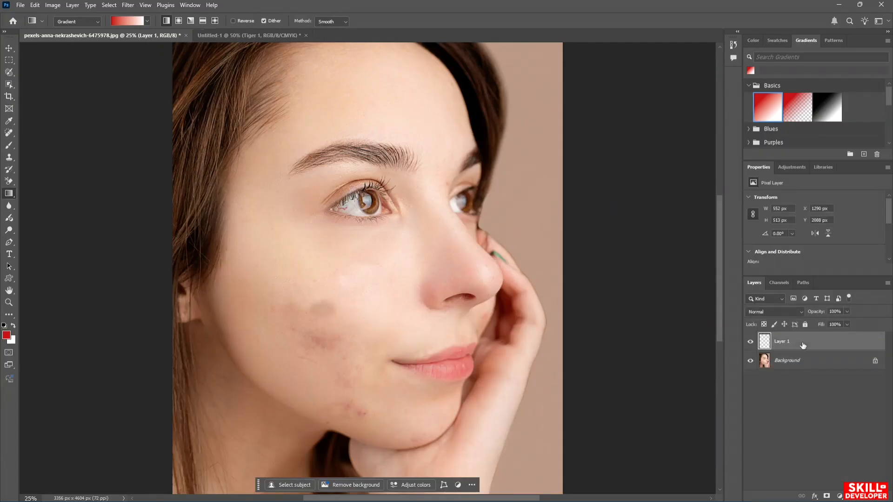
{"action": "left_click", "coordinate": [809, 363]}
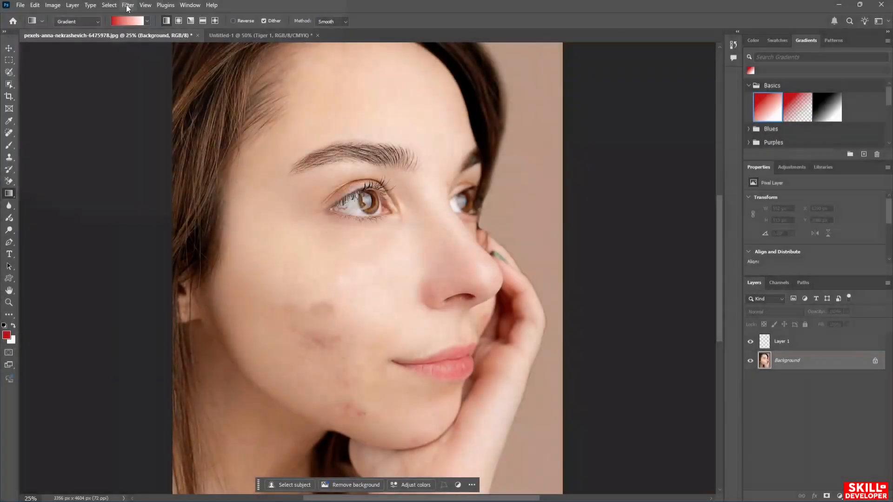
{"action": "left_click", "coordinate": [128, 7]}
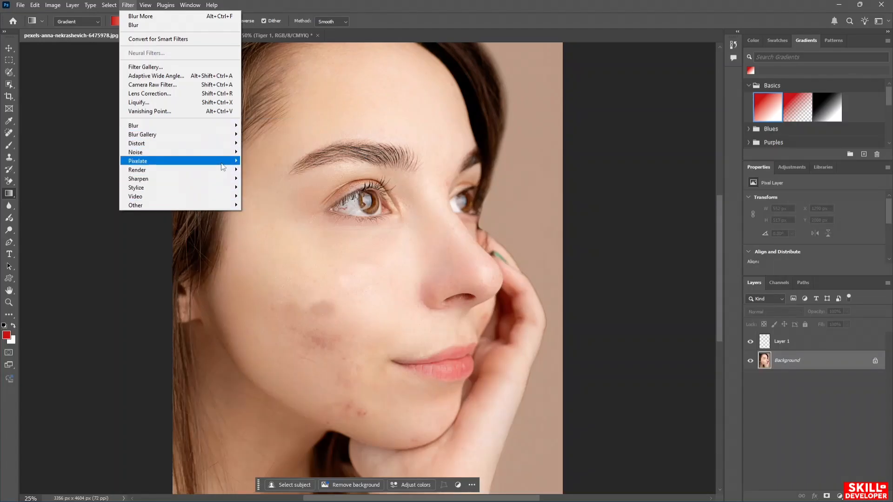
{"action": "mouse_move", "coordinate": [205, 170]}
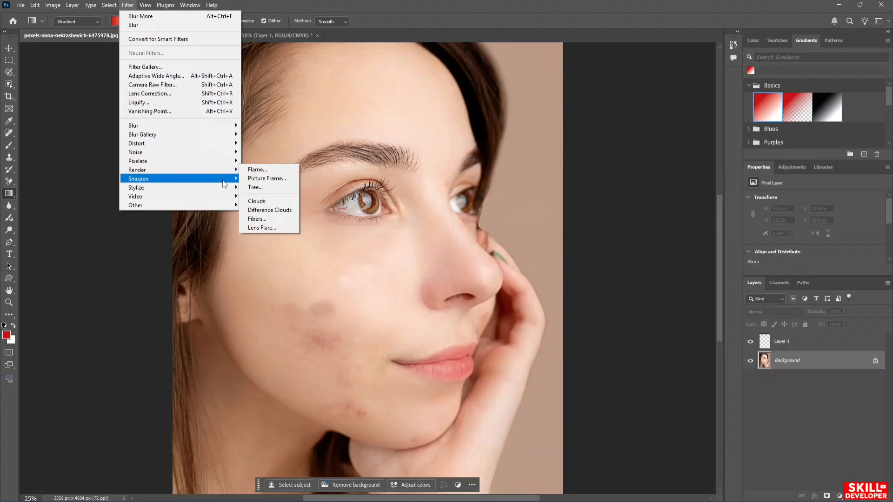
{"action": "mouse_move", "coordinate": [205, 189]}
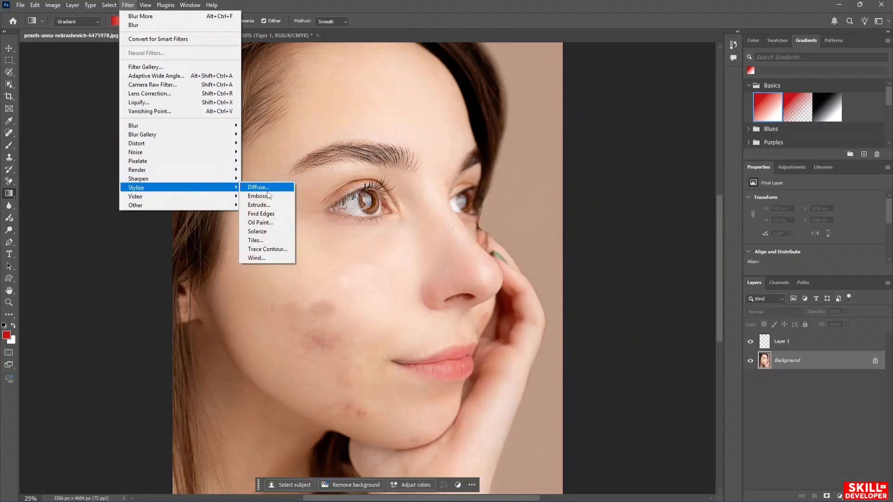
{"action": "mouse_move", "coordinate": [208, 129]}
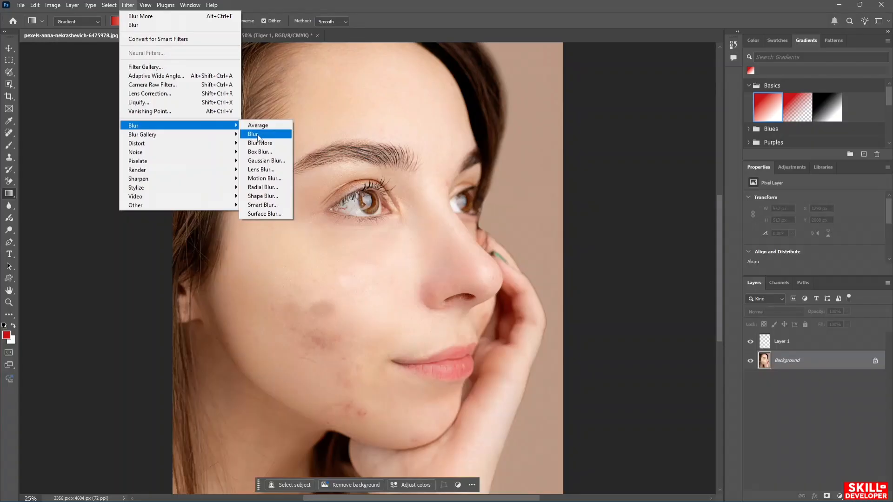
{"action": "left_click", "coordinate": [279, 161]}
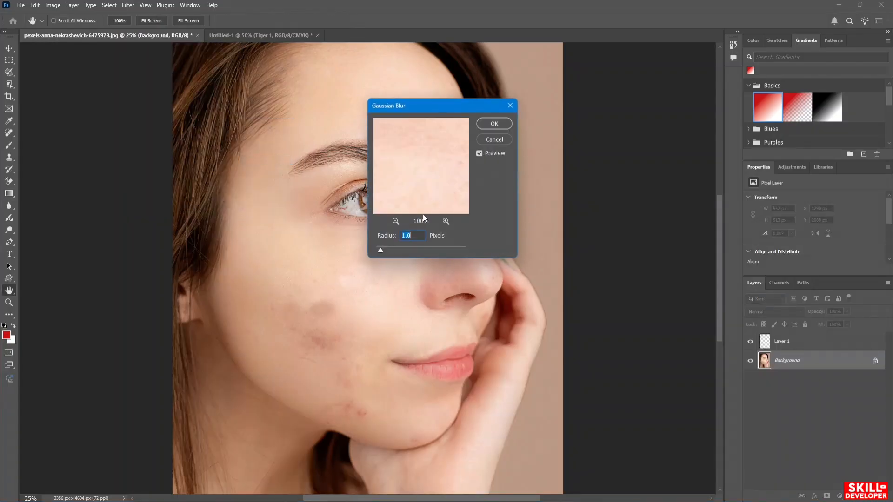
{"action": "left_click_drag", "start_coordinate": [382, 252], "coordinate": [419, 256]}
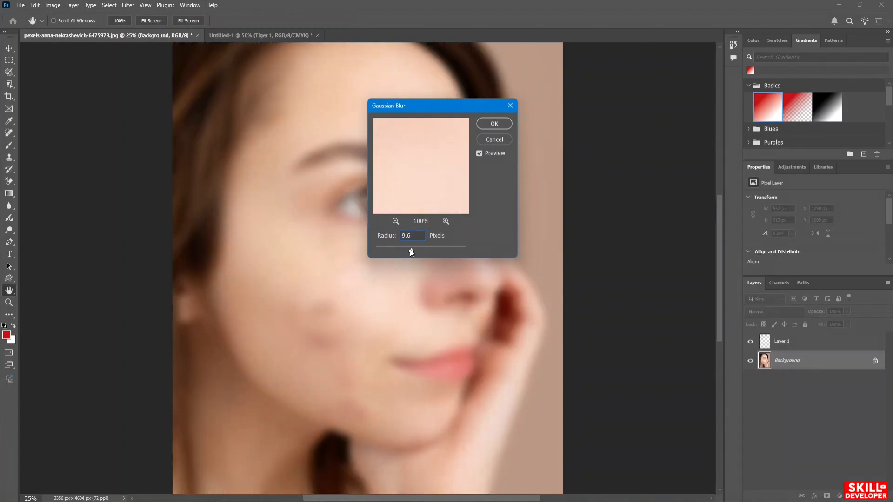
{"action": "left_click_drag", "start_coordinate": [411, 252], "coordinate": [402, 252]}
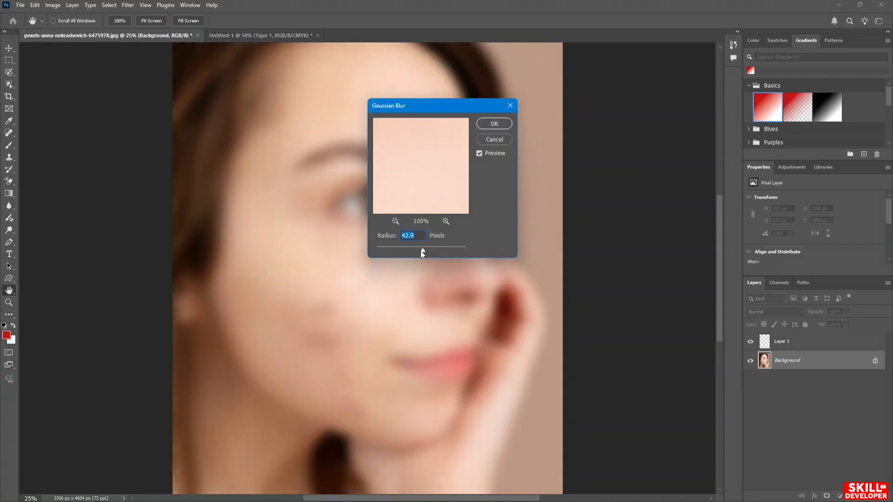
- Apply a Gaussian Blur with a 33.2-pixel radius to the portrait's Background layer
{"action": "left_click_drag", "start_coordinate": [422, 252], "coordinate": [419, 252]}
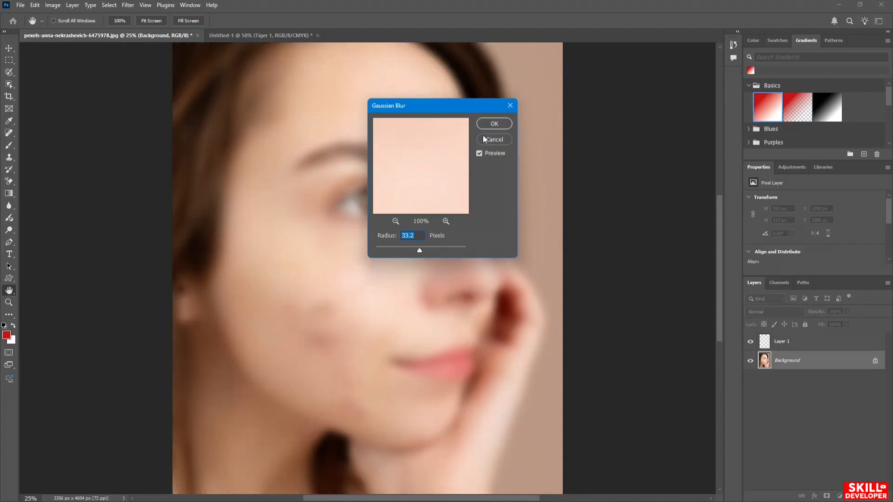
{"action": "left_click", "coordinate": [494, 124]}
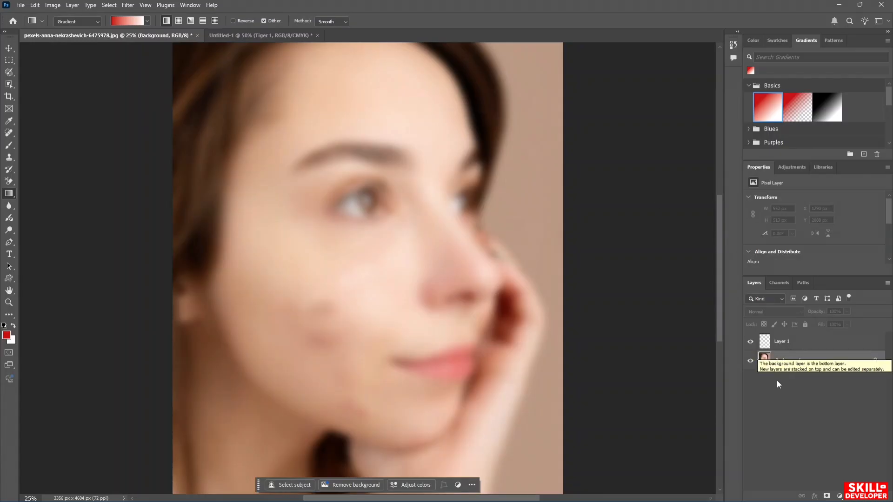
- Toggle the visibility of the blurred Background layer off and on, and unlock it into a regular layer
{"action": "left_click", "coordinate": [750, 361]}
{"action": "left_click", "coordinate": [750, 360]}
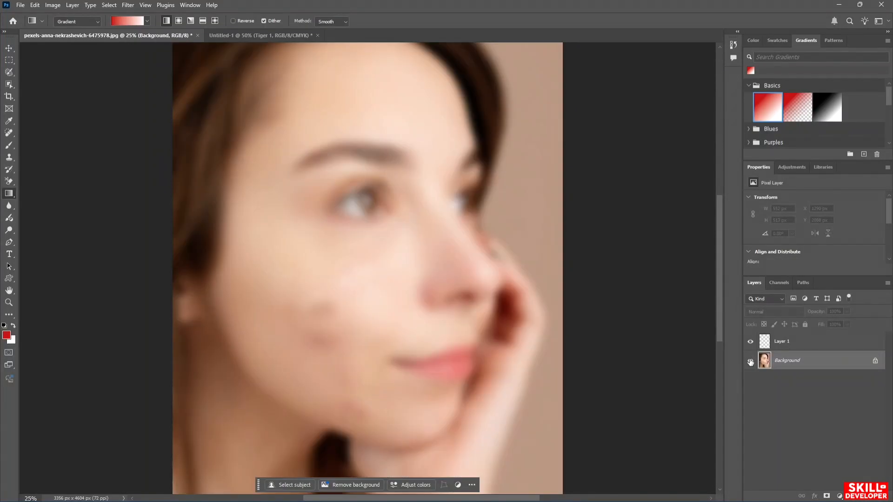
{"action": "left_click", "coordinate": [750, 361]}
{"action": "left_click", "coordinate": [750, 361]}
{"action": "left_click", "coordinate": [876, 362]}
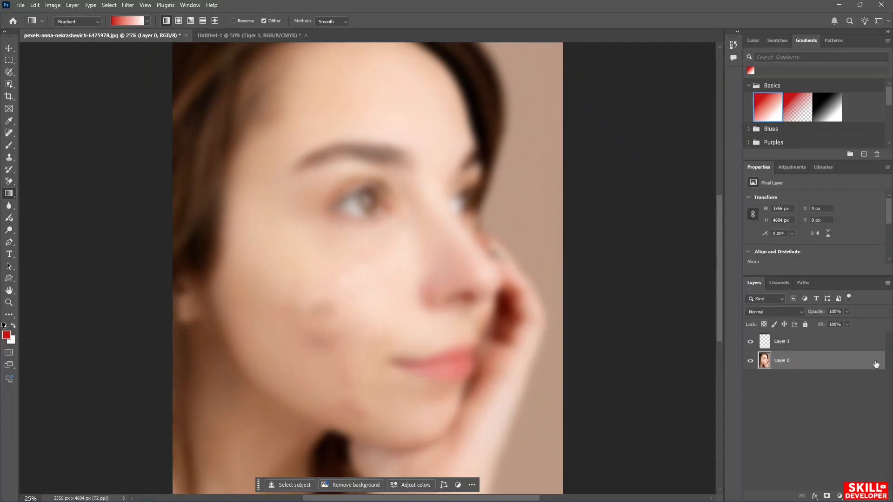
{"action": "double_click", "coordinate": [875, 364]}
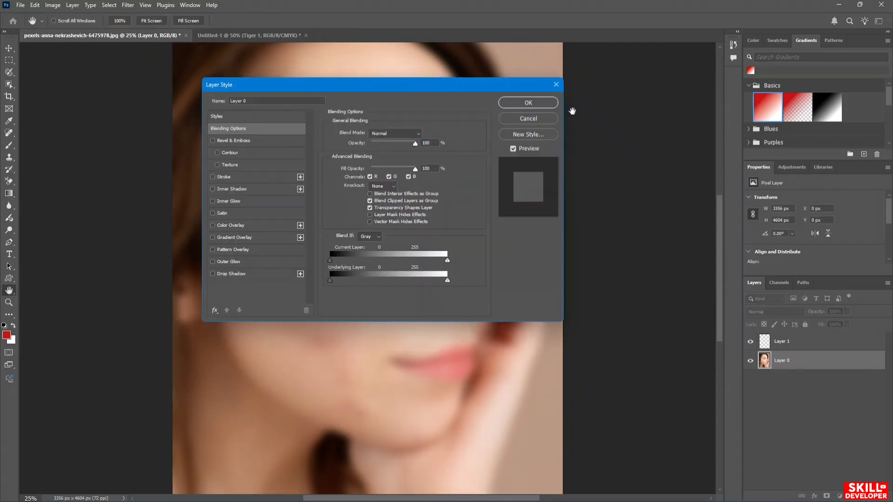
{"action": "left_click", "coordinate": [556, 85]}
{"action": "key", "text": "g"}
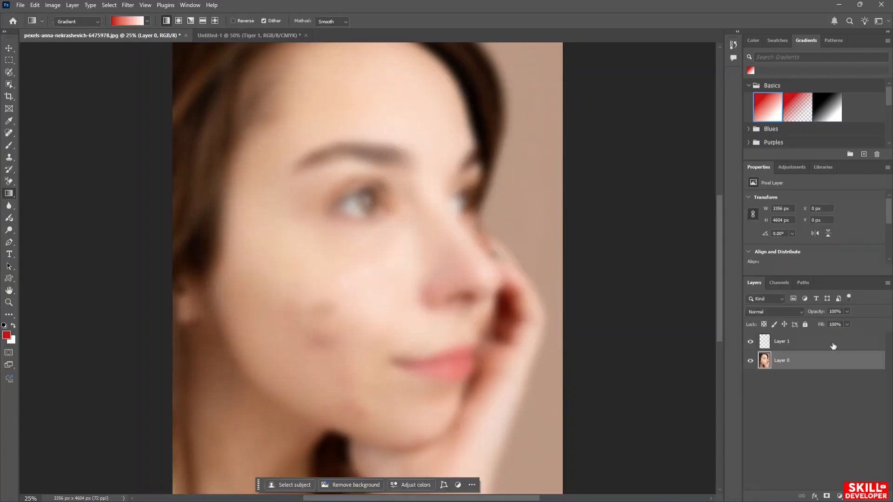
{"action": "left_click", "coordinate": [794, 313]}
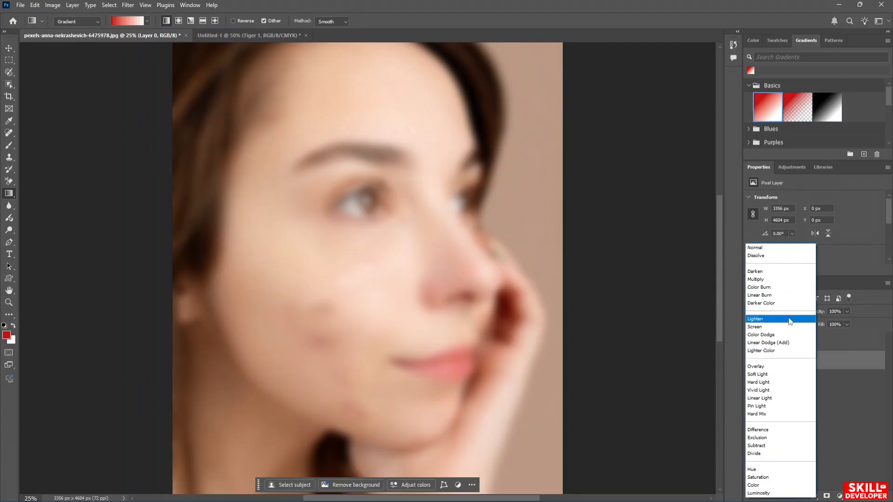
{"action": "left_click", "coordinate": [848, 392]}
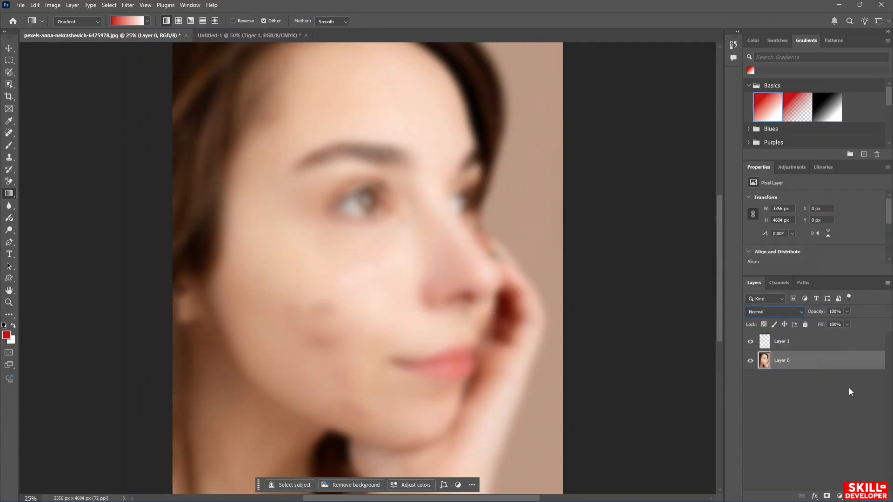
{"action": "left_click", "coordinate": [125, 5]}
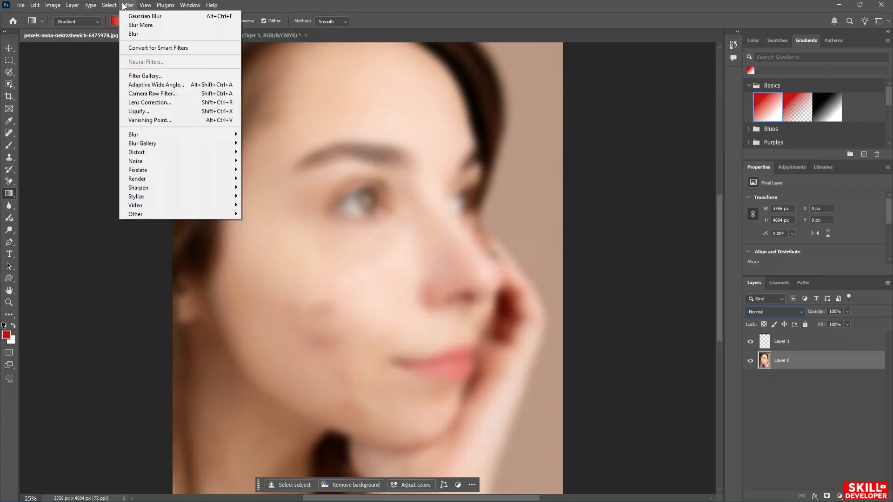
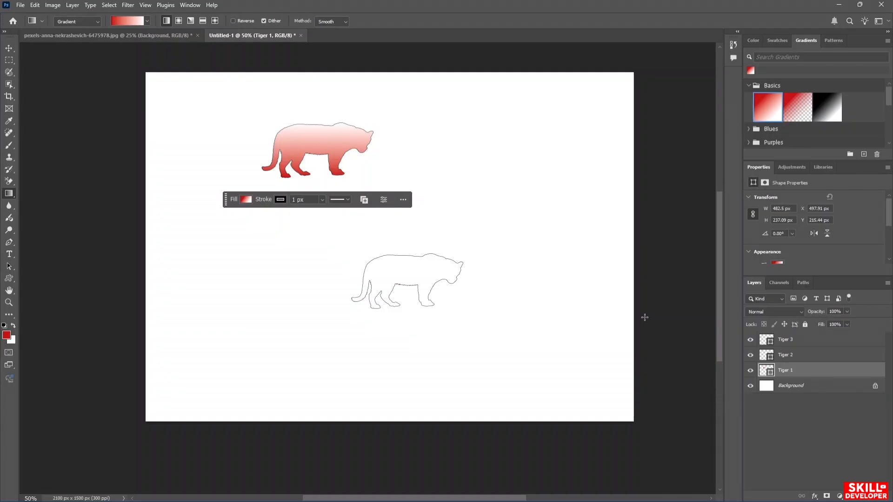
{"action": "left_click", "coordinate": [188, 5]}
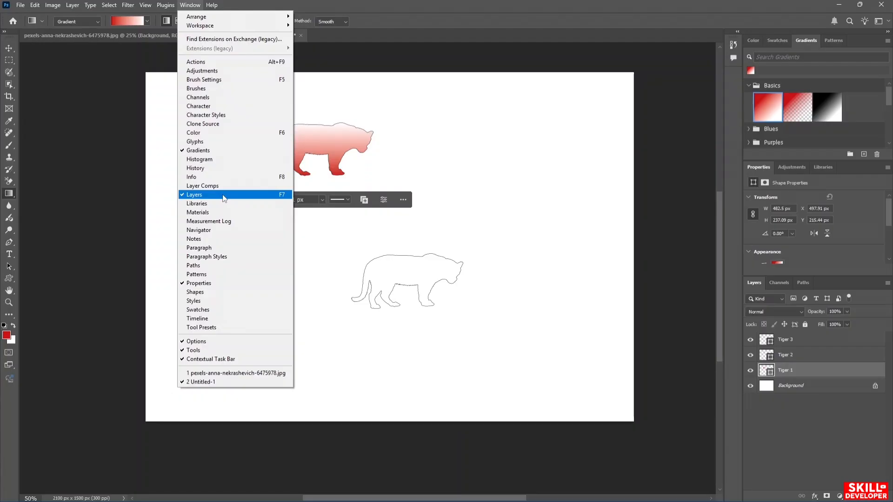
- Create a layer named hello above the tiger layers, with Red colour label, Normal mode and 100% opacity
{"action": "left_click", "coordinate": [788, 420]}
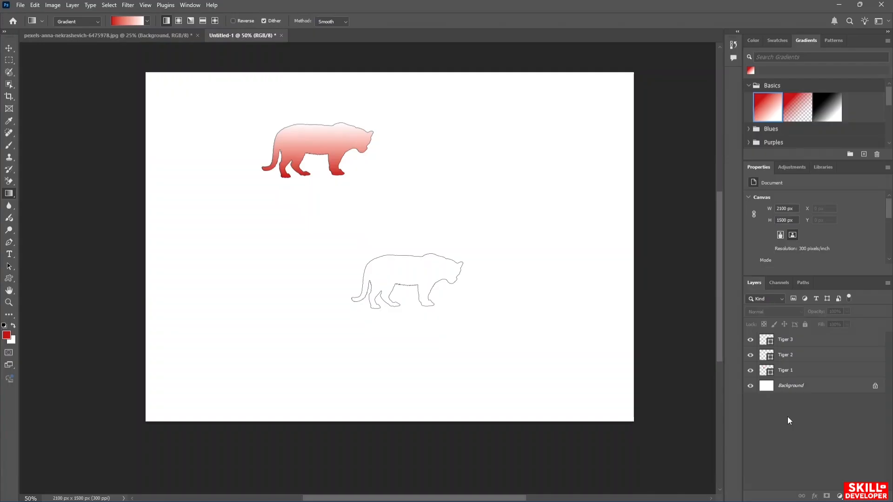
{"action": "key", "text": "ctrl+shift+n"}
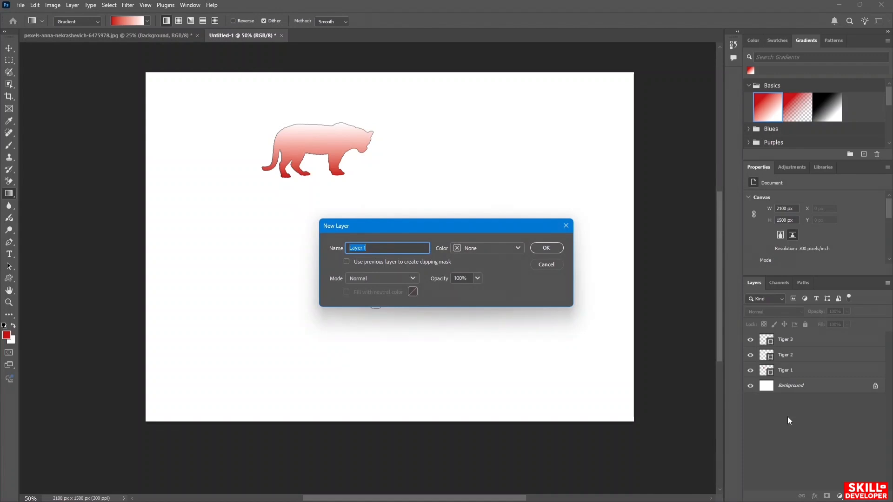
{"action": "type", "text": "hello"}
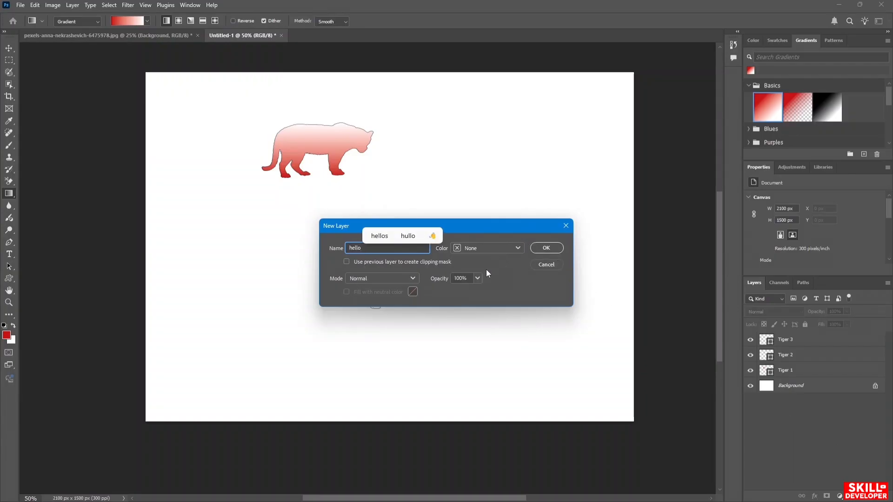
{"action": "left_click", "coordinate": [477, 278]}
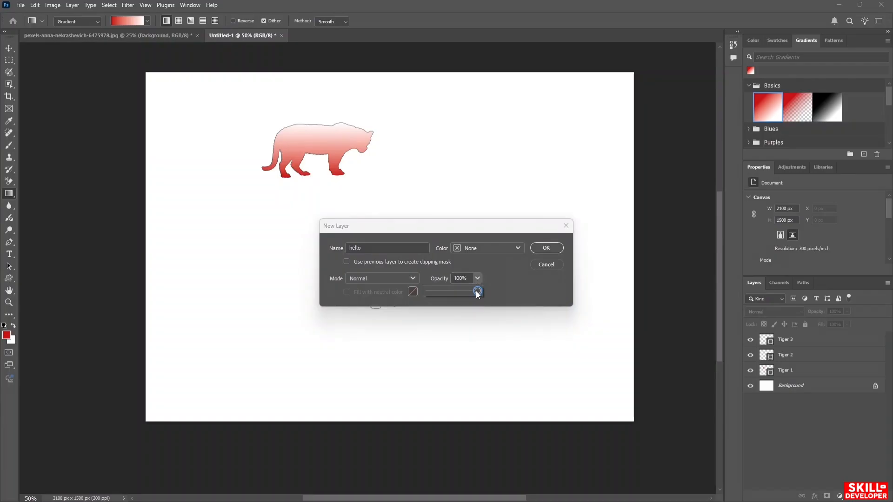
{"action": "left_click", "coordinate": [509, 292]}
{"action": "left_click", "coordinate": [388, 279]}
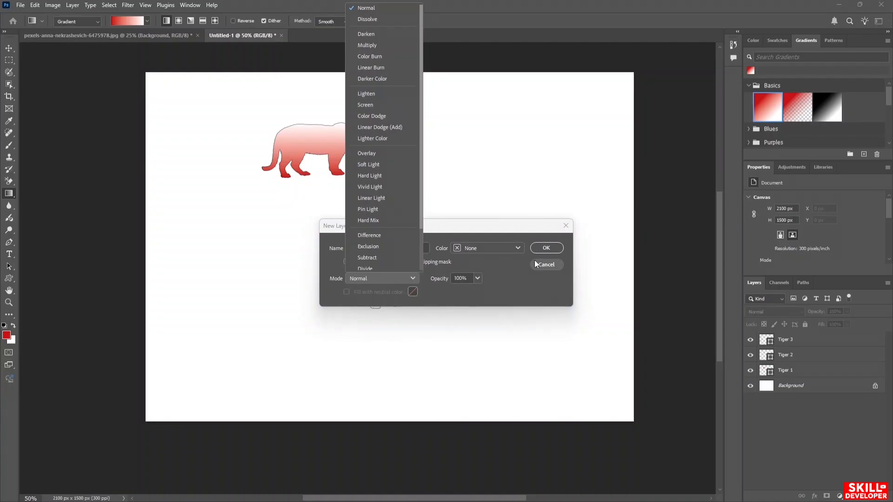
{"action": "left_click", "coordinate": [514, 289]}
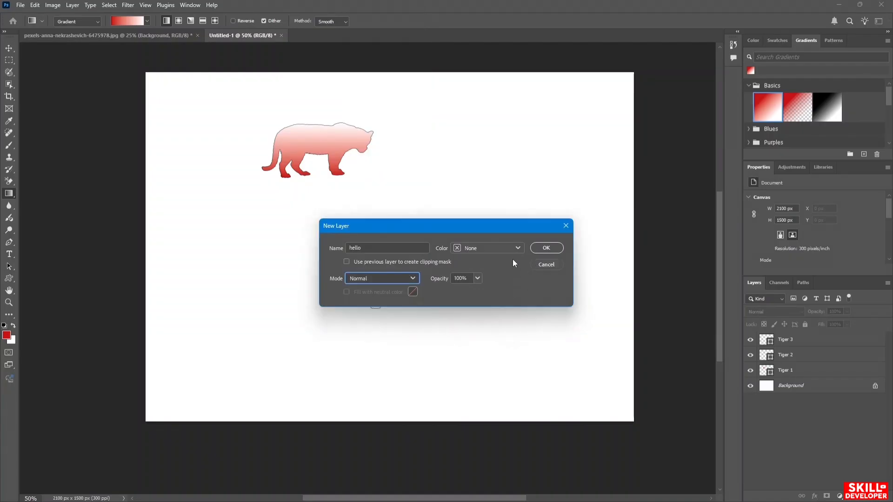
{"action": "left_click", "coordinate": [519, 248]}
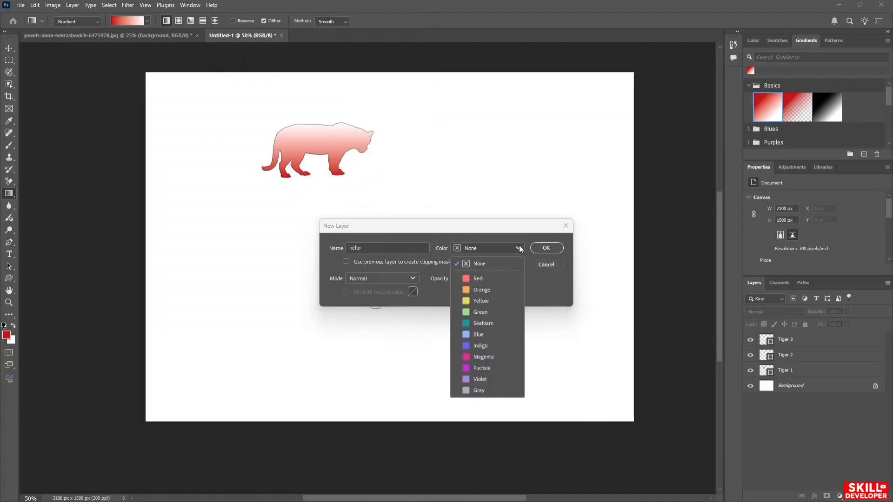
{"action": "left_click", "coordinate": [486, 278]}
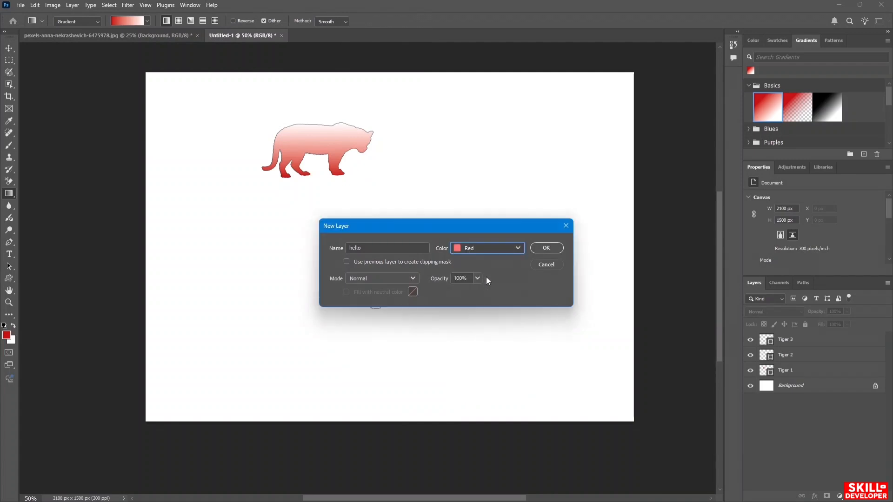
{"action": "left_click", "coordinate": [547, 248]}
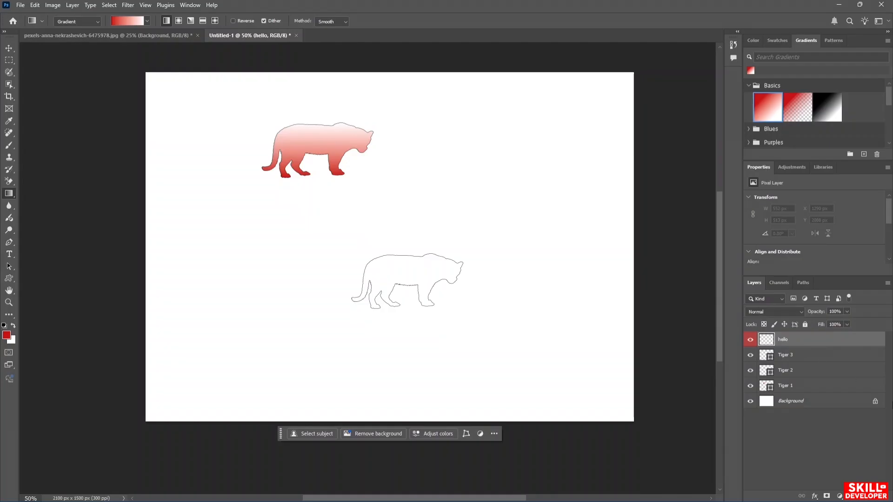
- Delete the Tiger 1, Tiger 2 and Tiger 3 layers together and undo the deletion
{"action": "left_click", "coordinate": [789, 385]}
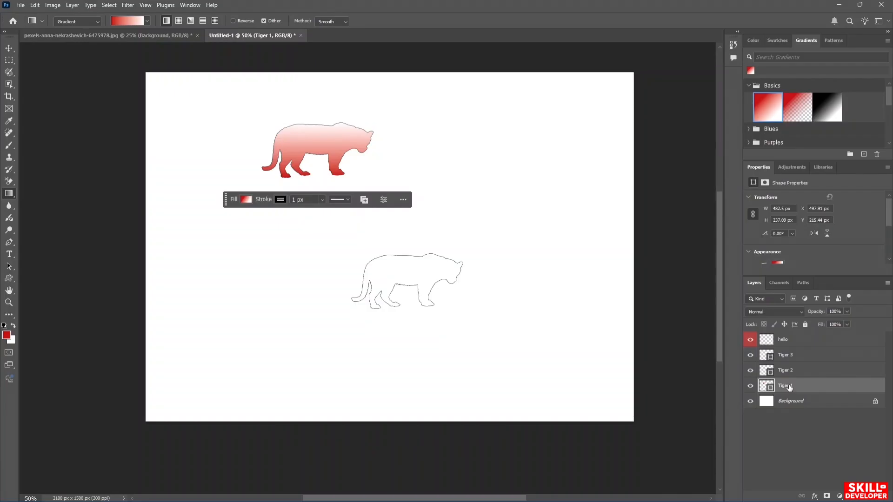
{"action": "left_click", "coordinate": [791, 361], "text": "ctrl"}
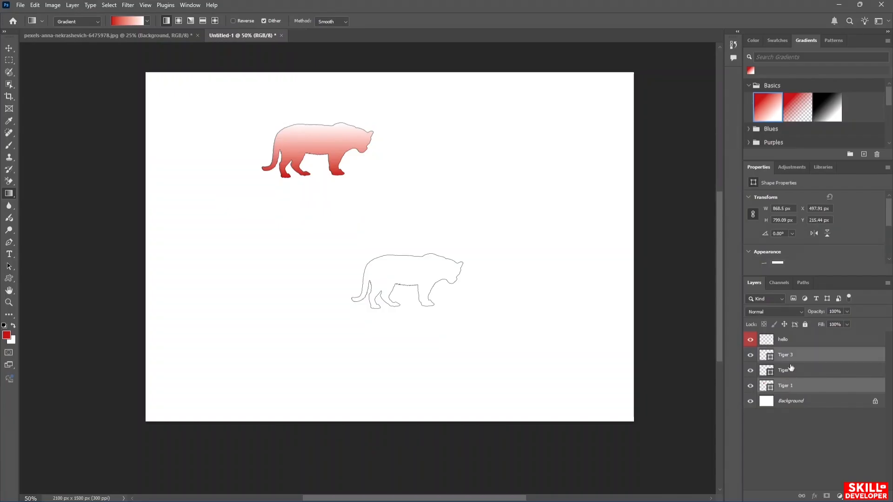
{"action": "left_click", "coordinate": [810, 369], "text": "ctrl"}
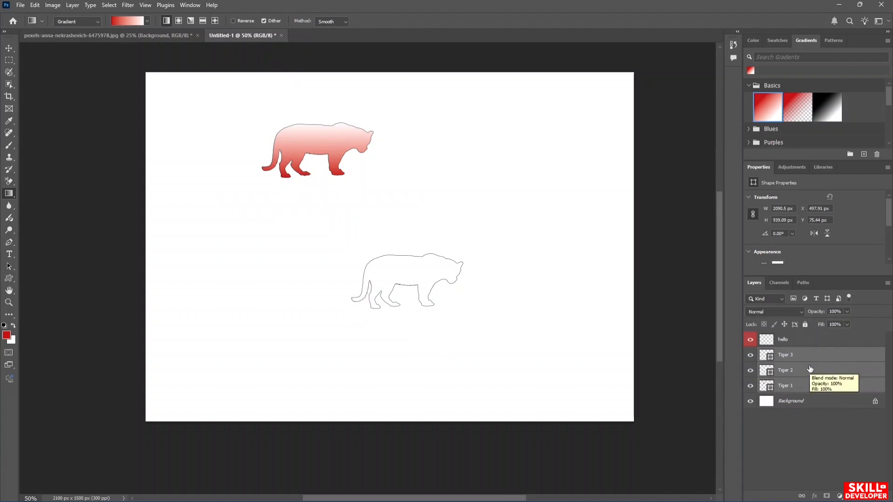
{"action": "key", "text": "Delete"}
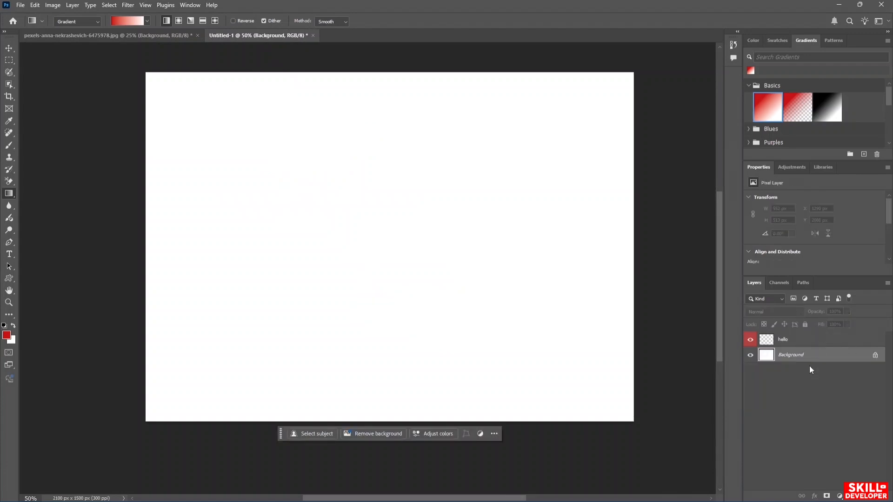
{"action": "key", "text": "ctrl+z"}
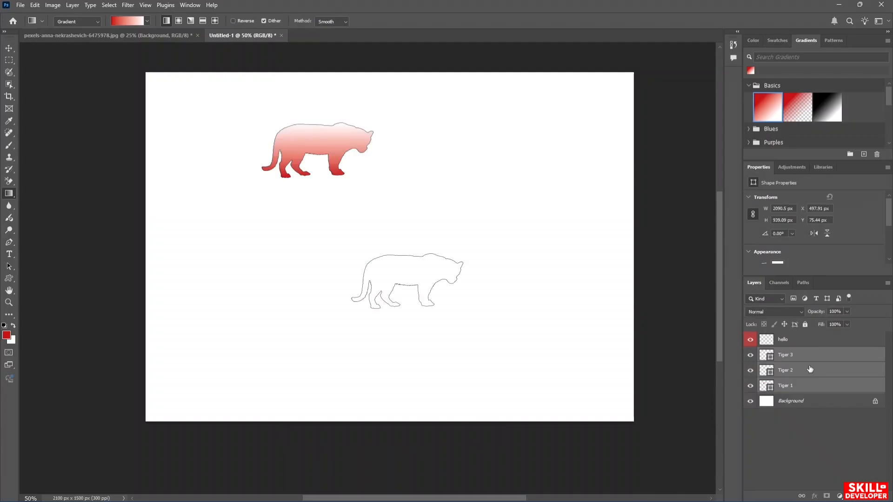
{"action": "right_click", "coordinate": [837, 373]}
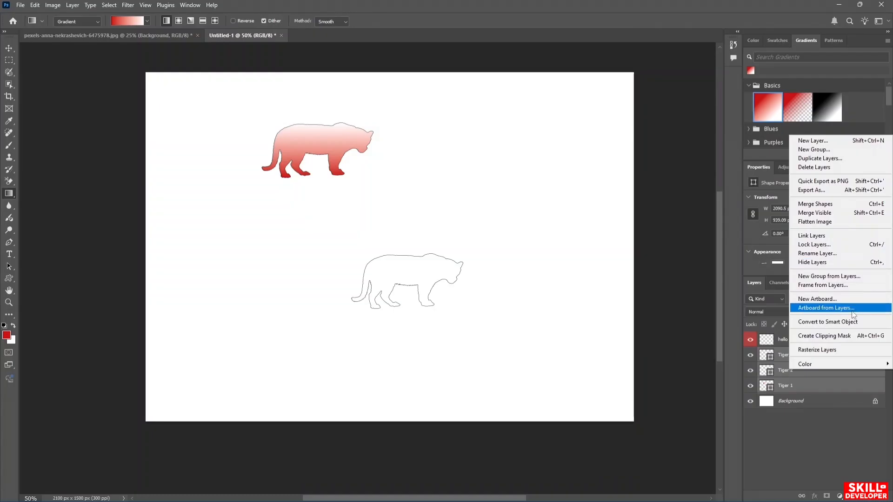
{"action": "left_click", "coordinate": [527, 269]}
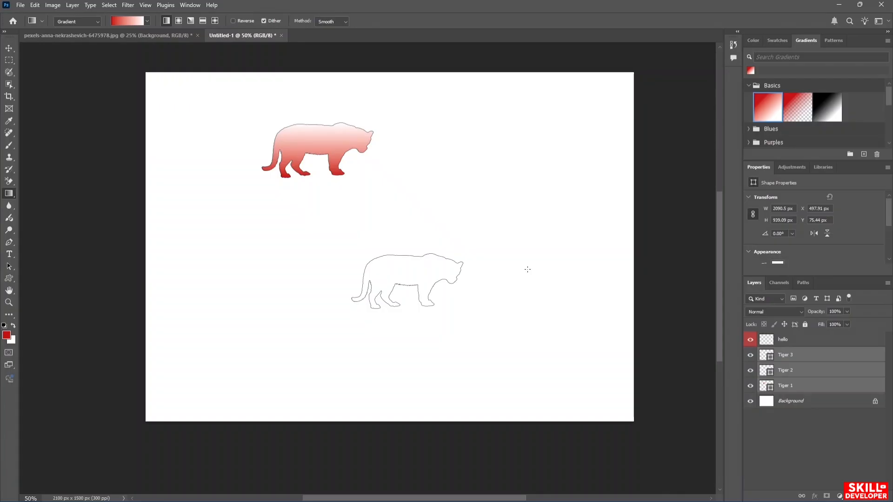
- Hide the Tiger 2, Tiger 3 and hello layers, and show all three again
{"action": "left_click", "coordinate": [800, 372]}
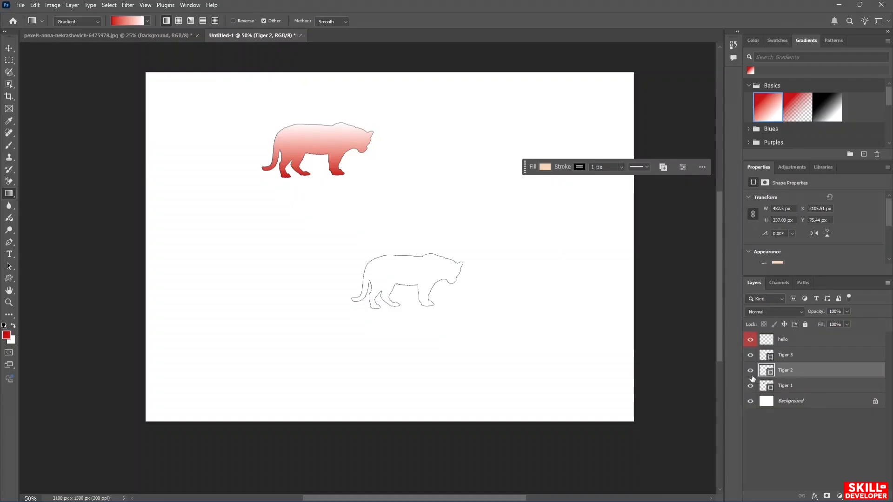
{"action": "left_click_drag", "start_coordinate": [750, 369], "coordinate": [752, 330]}
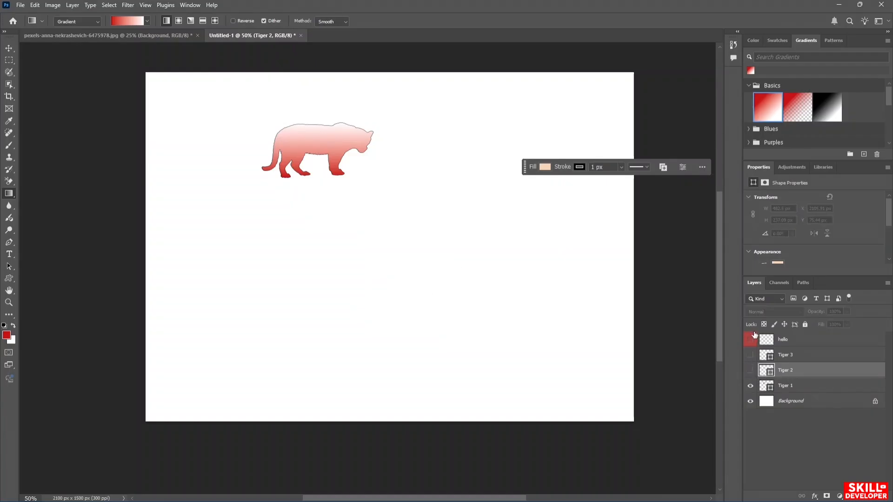
{"action": "left_click", "coordinate": [750, 370]}
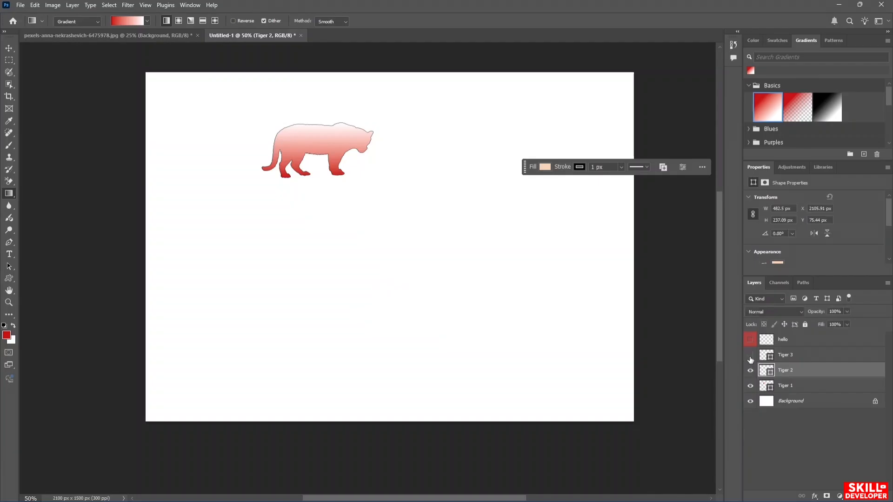
{"action": "left_click", "coordinate": [750, 357]}
{"action": "left_click", "coordinate": [750, 340]}
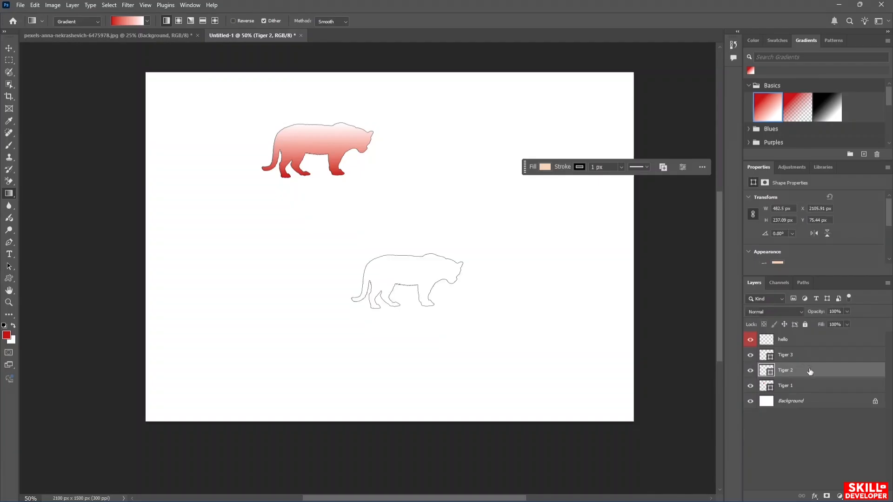
- Move the Tiger 2 layer above Tiger 3 in the layer stack
{"action": "left_click_drag", "start_coordinate": [811, 373], "coordinate": [812, 343]}
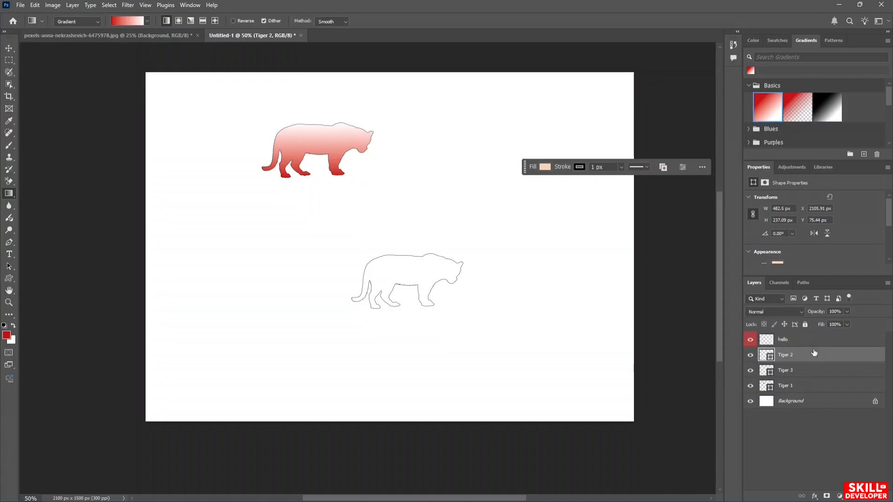
{"action": "right_click", "coordinate": [788, 356]}
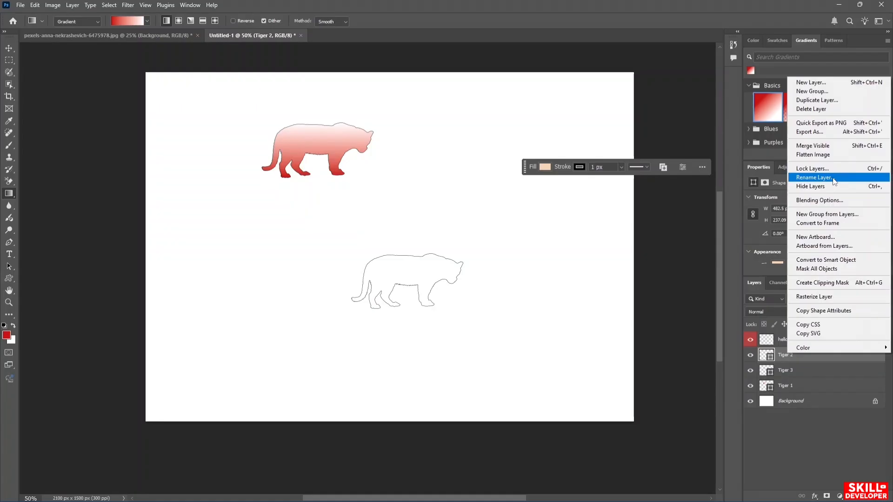
{"action": "left_click", "coordinate": [751, 342]}
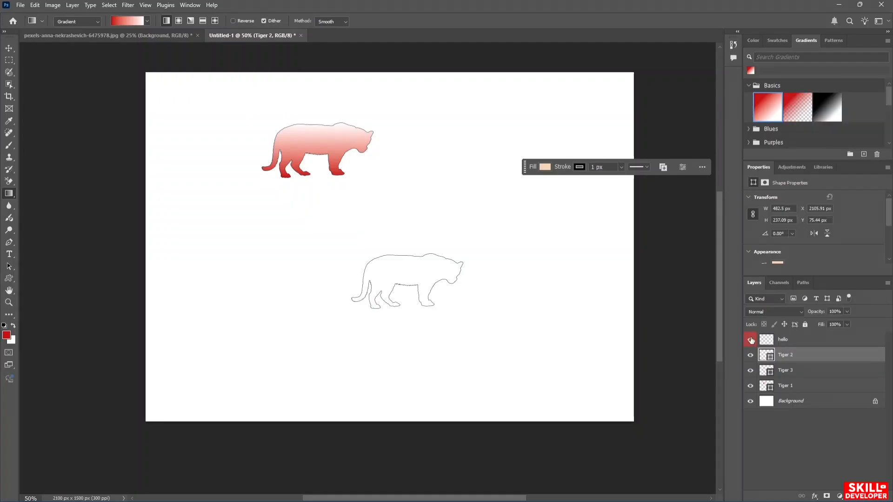
- Hide the hello layer and select the Tiger 3 layer
{"action": "left_click", "coordinate": [751, 340]}
{"action": "left_click", "coordinate": [796, 375]}
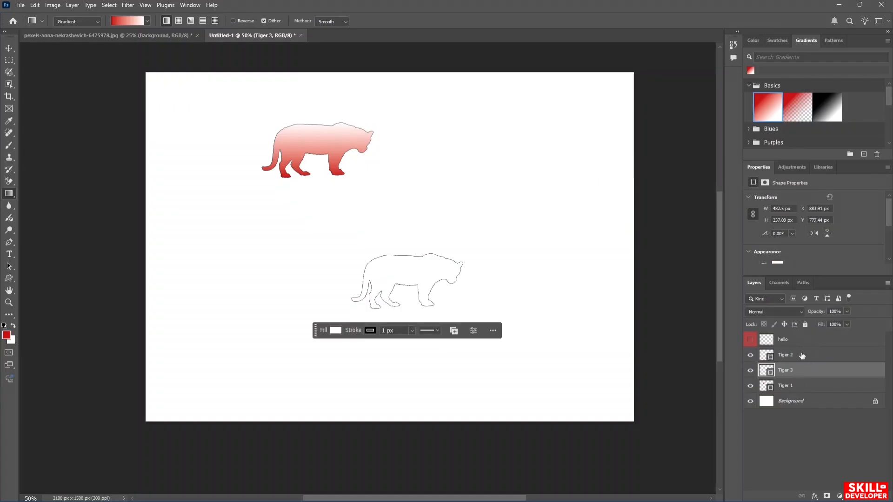
- Delete the Tiger 2 layer from the layer stack
{"action": "left_click", "coordinate": [802, 356]}
{"action": "left_click", "coordinate": [750, 357]}
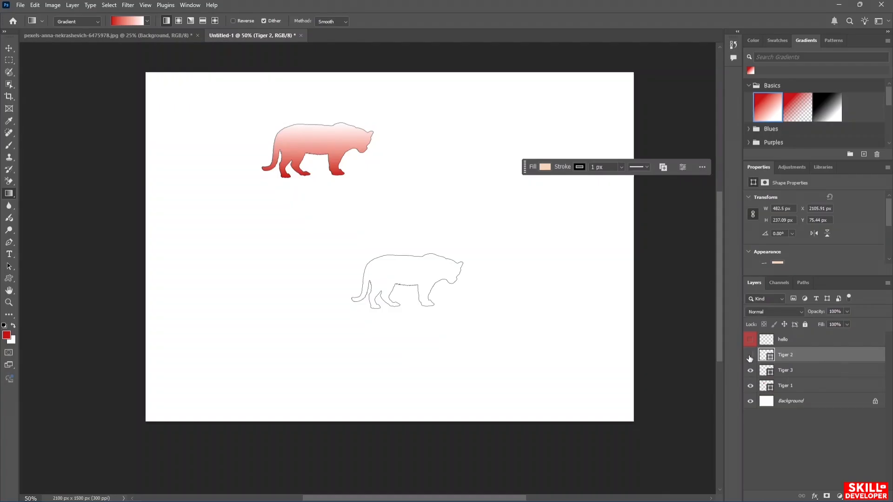
{"action": "left_click", "coordinate": [749, 356]}
{"action": "key", "text": "Delete"}
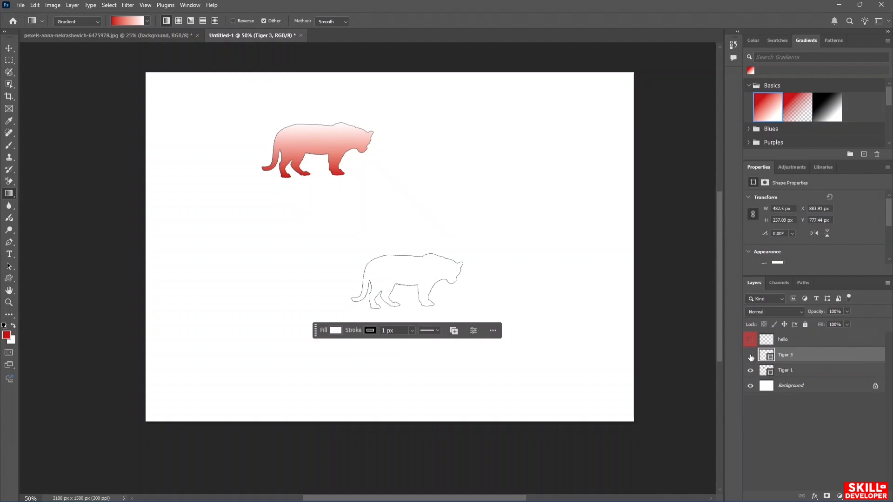
- Hide and show the Tiger 3 and Tiger 1 layers in turn
{"action": "left_click", "coordinate": [750, 356]}
{"action": "left_click", "coordinate": [750, 356]}
{"action": "left_click", "coordinate": [750, 370]}
{"action": "left_click", "coordinate": [750, 370]}
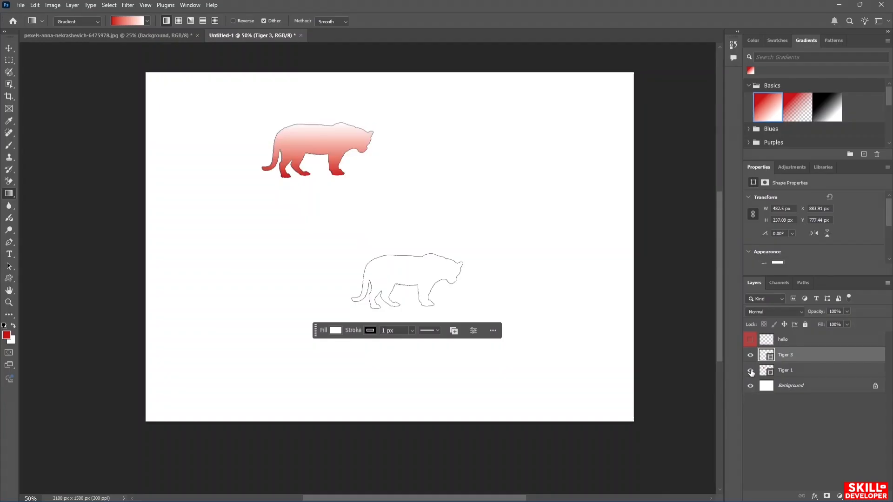
- Try lower opacity values on the Tiger 1 layer and return it to 100%
{"action": "left_click", "coordinate": [806, 372]}
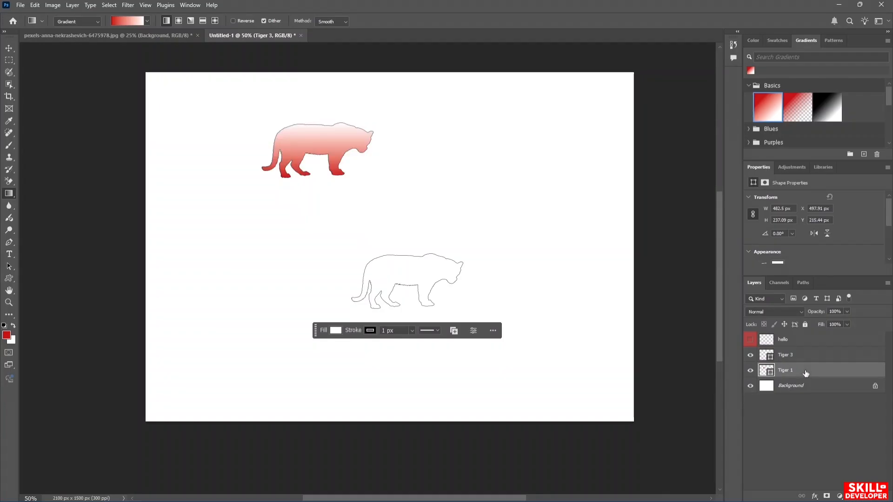
{"action": "left_click", "coordinate": [847, 312]}
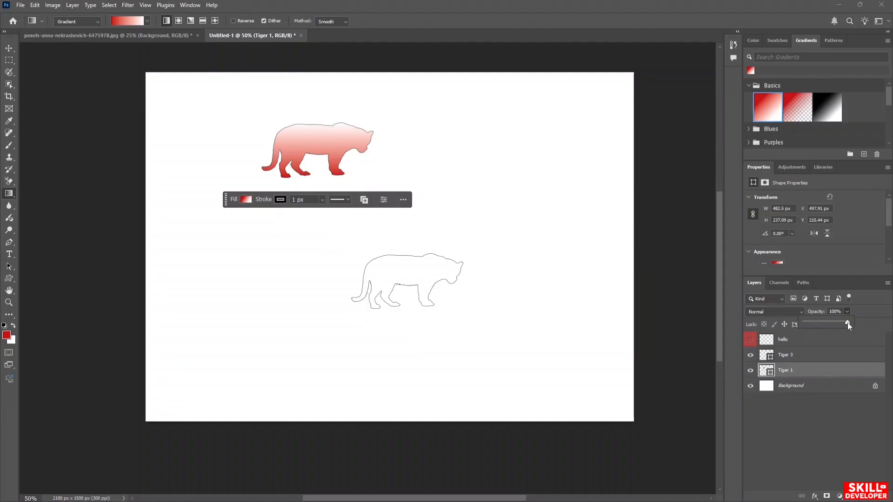
{"action": "left_click_drag", "start_coordinate": [848, 323], "coordinate": [848, 324]}
{"action": "left_click_drag", "start_coordinate": [788, 323], "coordinate": [809, 324]}
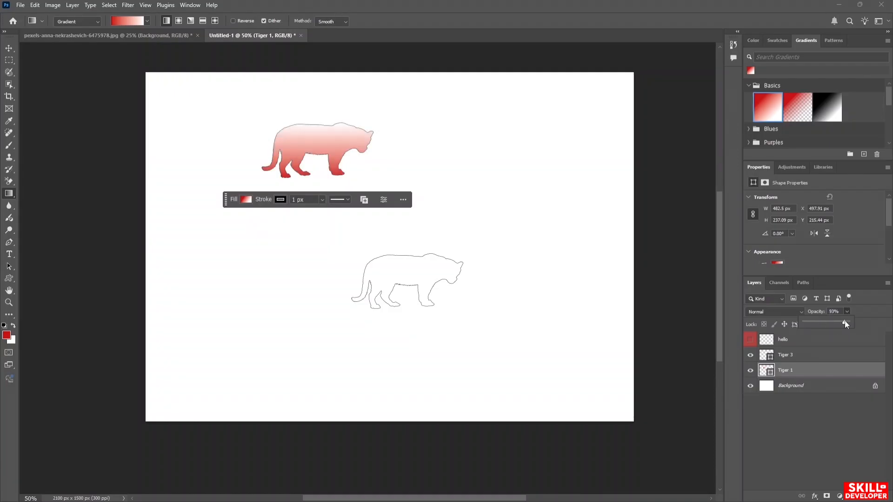
{"action": "left_click", "coordinate": [866, 308]}
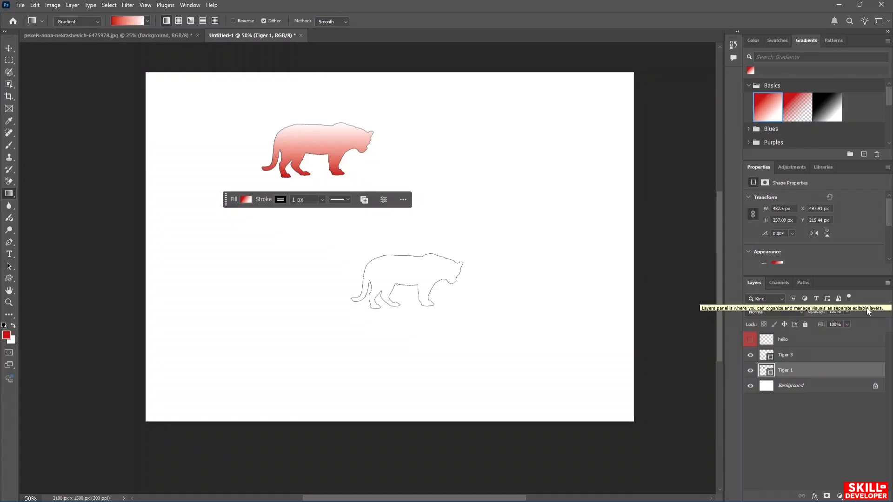
{"action": "right_click", "coordinate": [871, 373]}
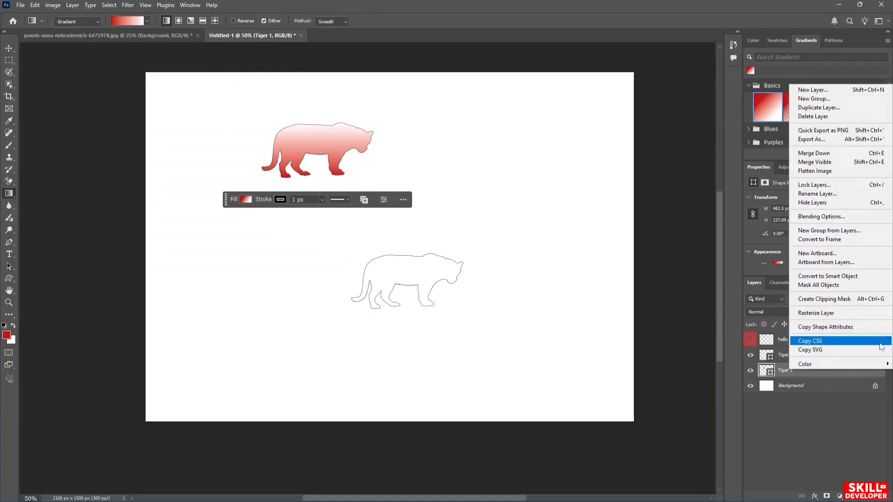
{"action": "mouse_move", "coordinate": [871, 367]}
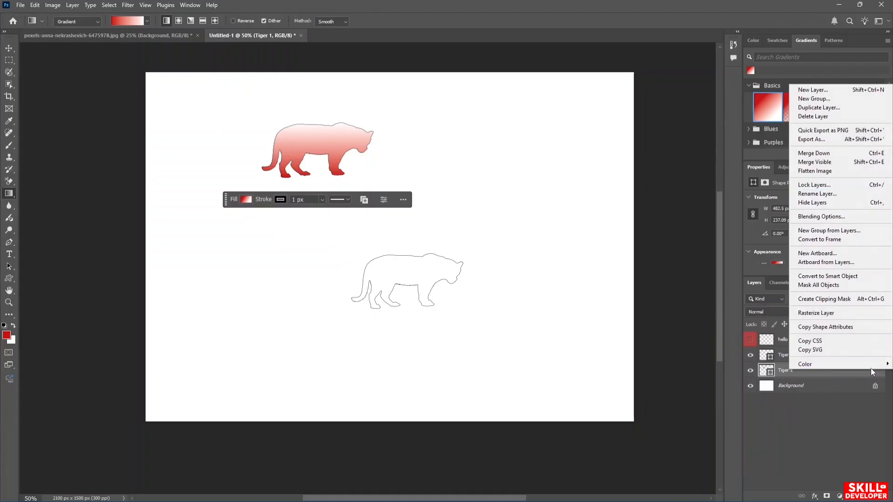
{"action": "left_click", "coordinate": [871, 371]}
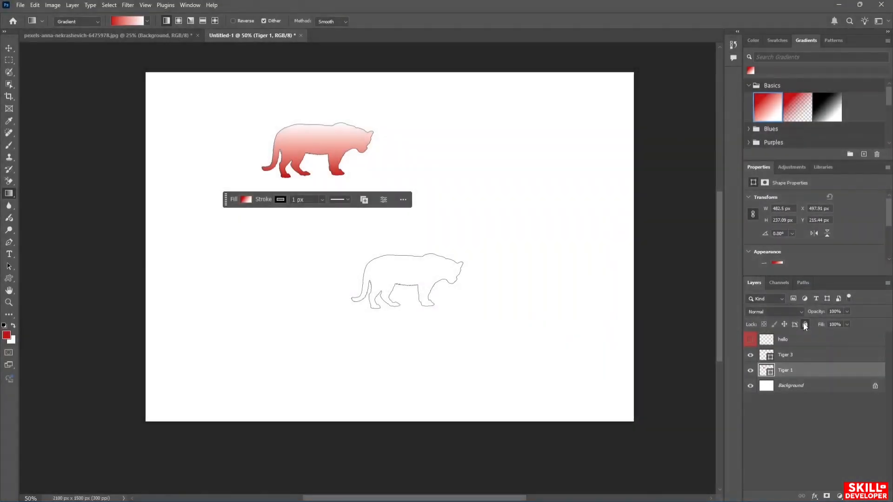
- Fully lock the Tiger 1 layer and duplicate it
{"action": "left_click", "coordinate": [805, 325]}
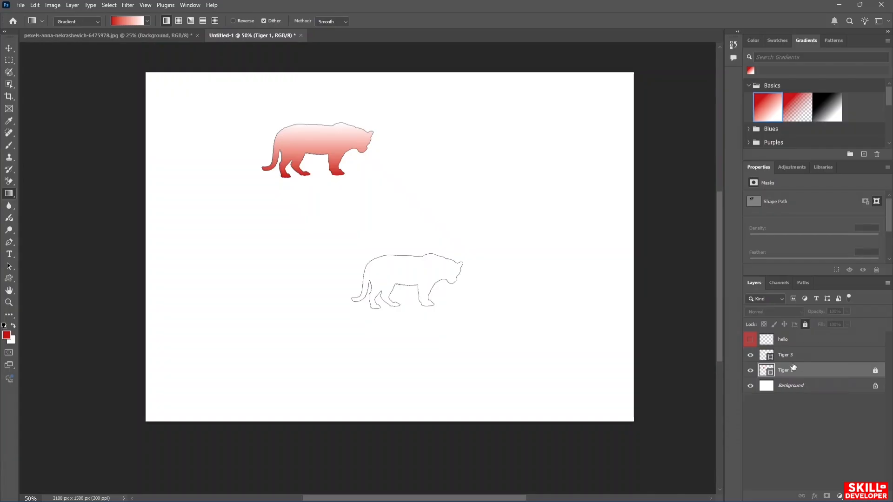
{"action": "key", "text": "ctrl+j"}
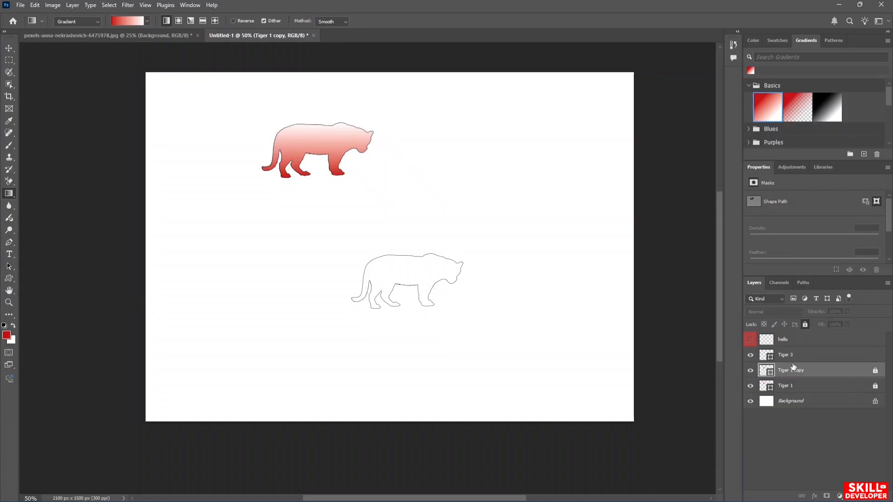
- Move the Tiger 1 copy layer above Tiger 3 and back beneath it in the stack
{"action": "key", "text": "alt+bracketleft"}
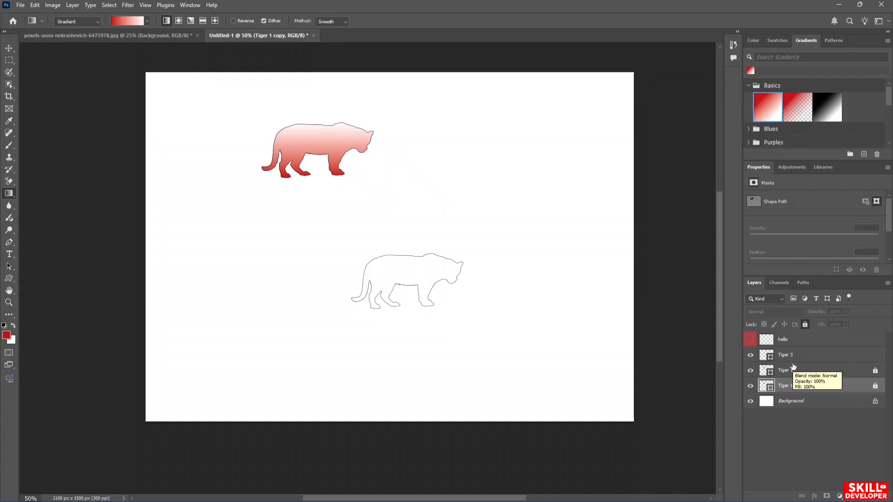
{"action": "key", "text": "ctrl+bracketright"}
{"action": "key", "text": "ctrl+bracketright"}
{"action": "key", "text": "ctrl+bracketright"}
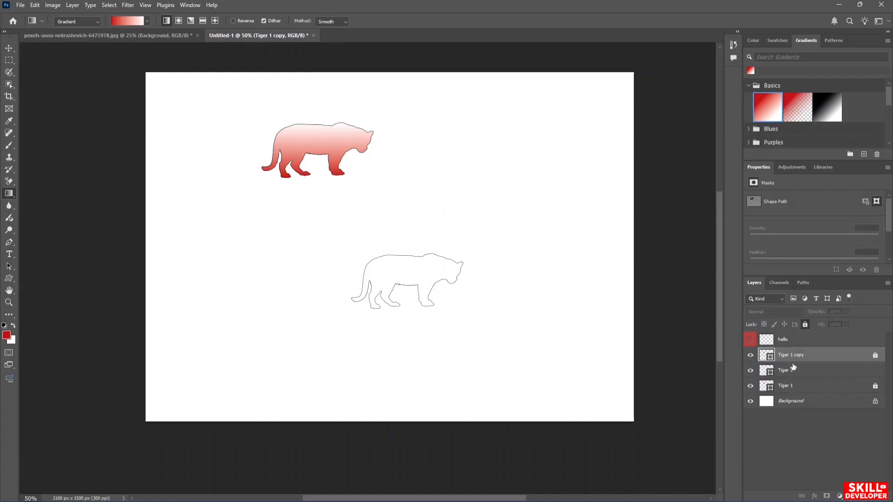
{"action": "key", "text": "ctrl+bracketleft"}
{"action": "key", "text": "ctrl+bracketleft"}
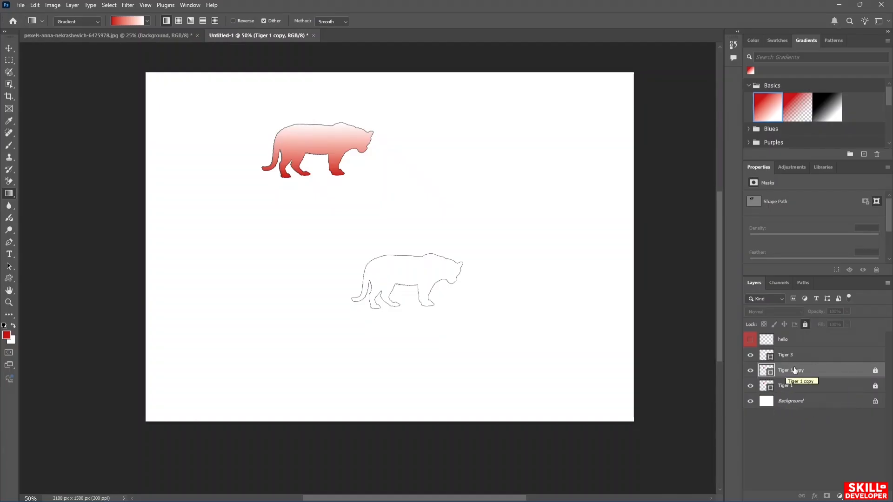
- Make the Tiger 1 copy layer a clipping mask on the layer below and undo it
{"action": "right_click", "coordinate": [794, 369]}
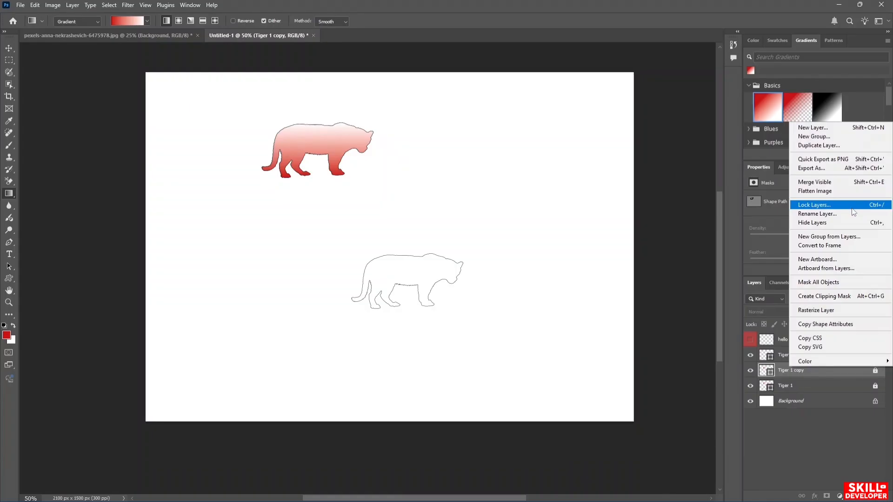
{"action": "left_click", "coordinate": [853, 298]}
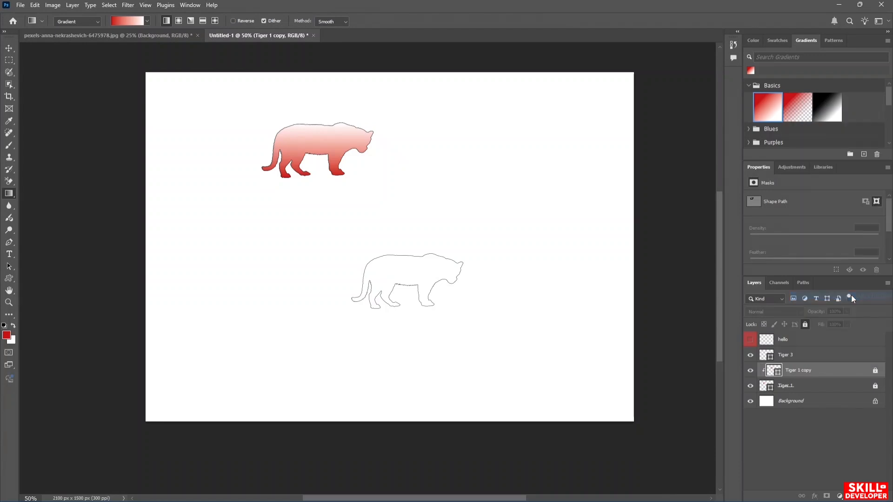
{"action": "key", "text": "ctrl+z"}
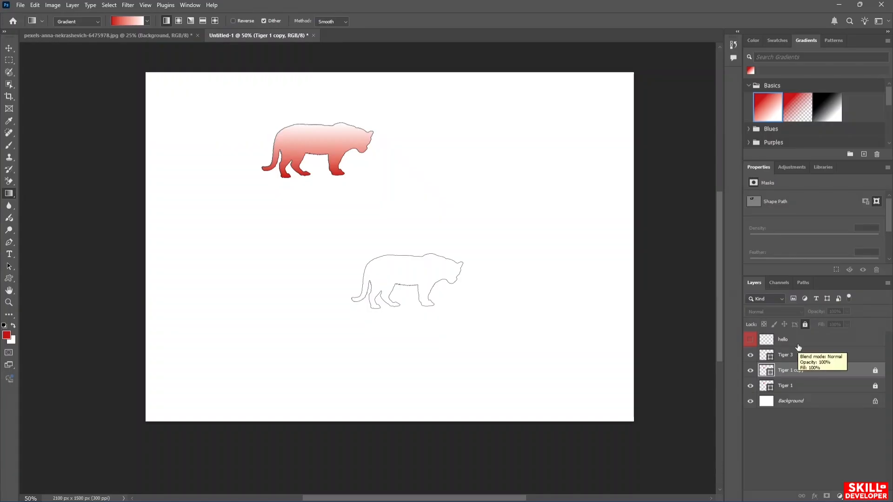
{"action": "left_click", "coordinate": [798, 423]}
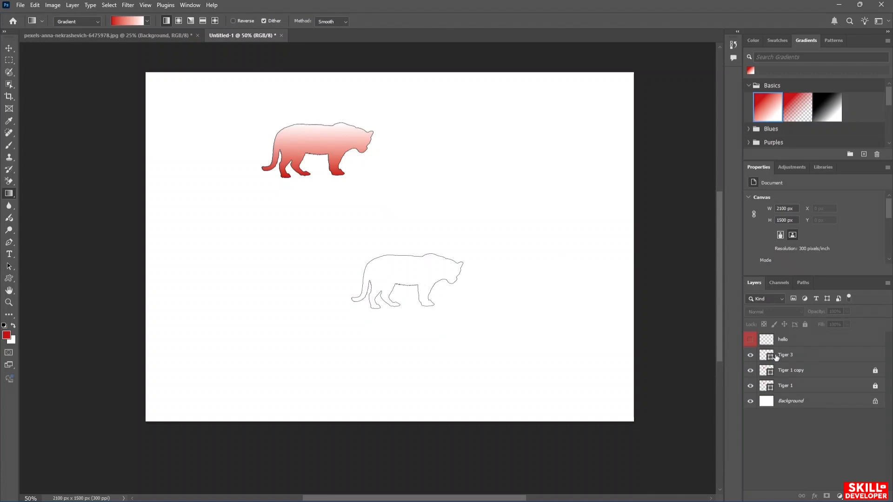
{"action": "left_click", "coordinate": [833, 374]}
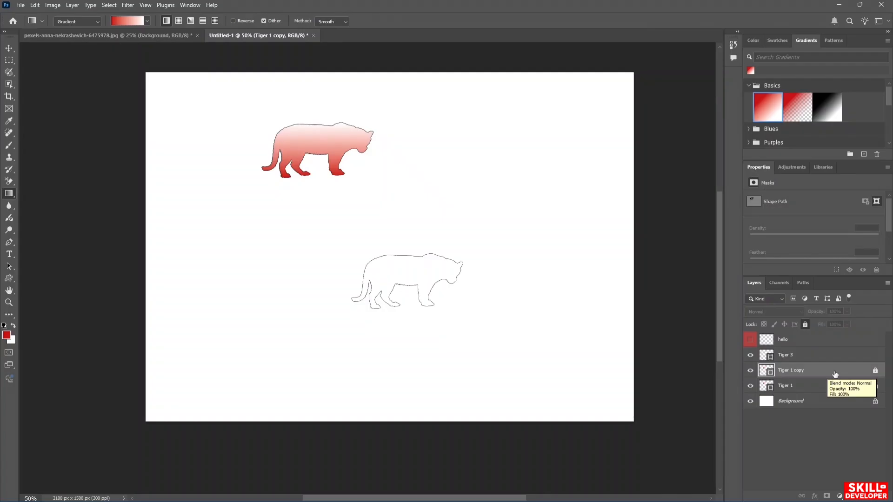
{"action": "right_click", "coordinate": [834, 374]}
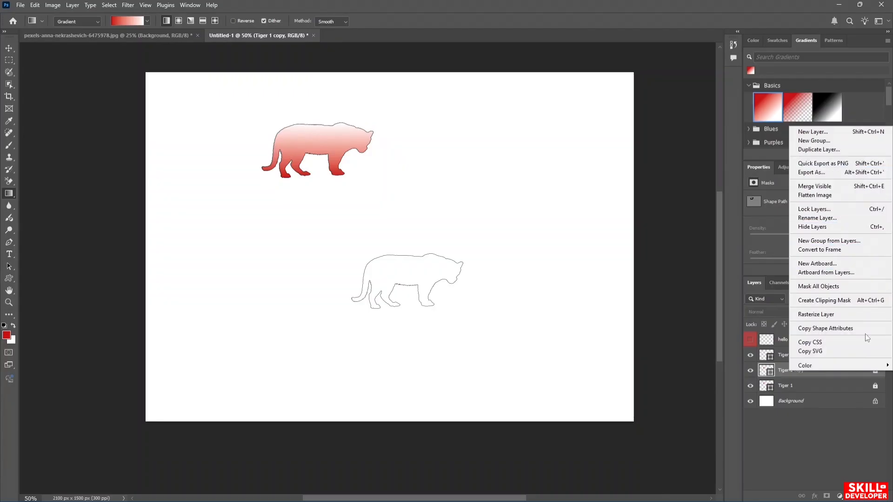
{"action": "left_click", "coordinate": [843, 374]}
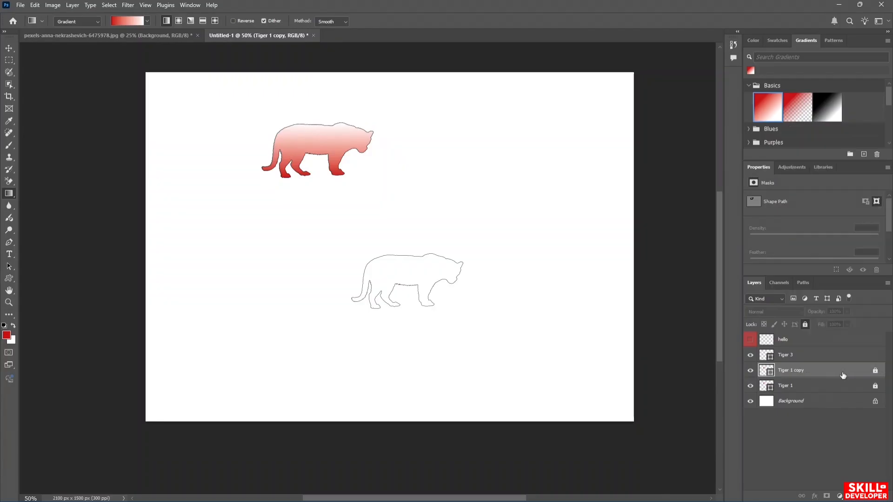
{"action": "left_click", "coordinate": [860, 356]}
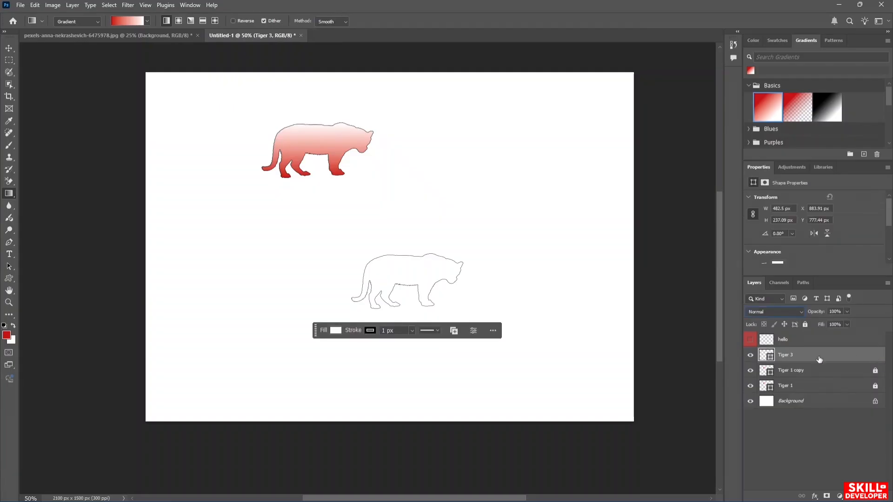
- Unlock the Tiger 1 copy layer and set its blend mode to Lighter Color
{"action": "left_click", "coordinate": [854, 371]}
{"action": "left_click", "coordinate": [804, 325]}
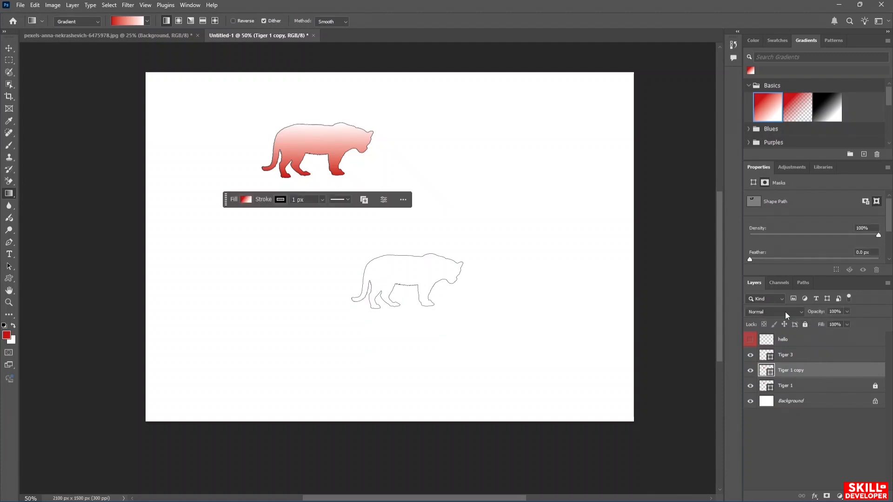
{"action": "left_click", "coordinate": [779, 313]}
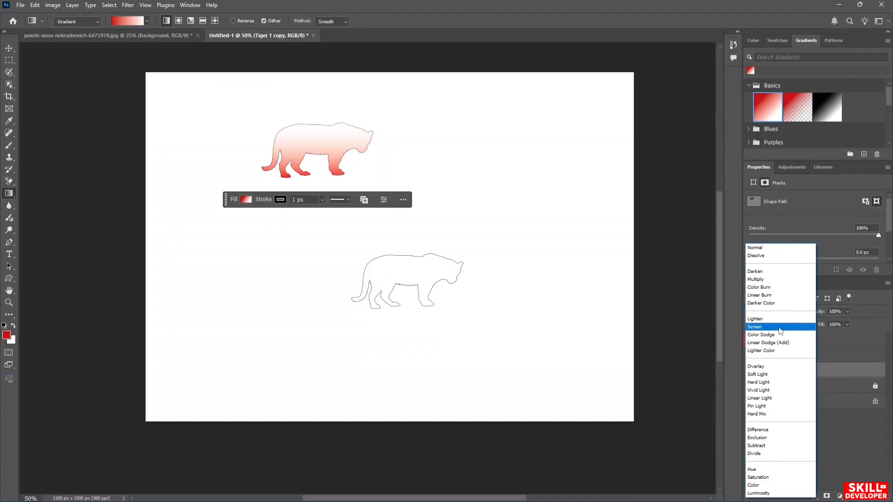
{"action": "left_click", "coordinate": [771, 354]}
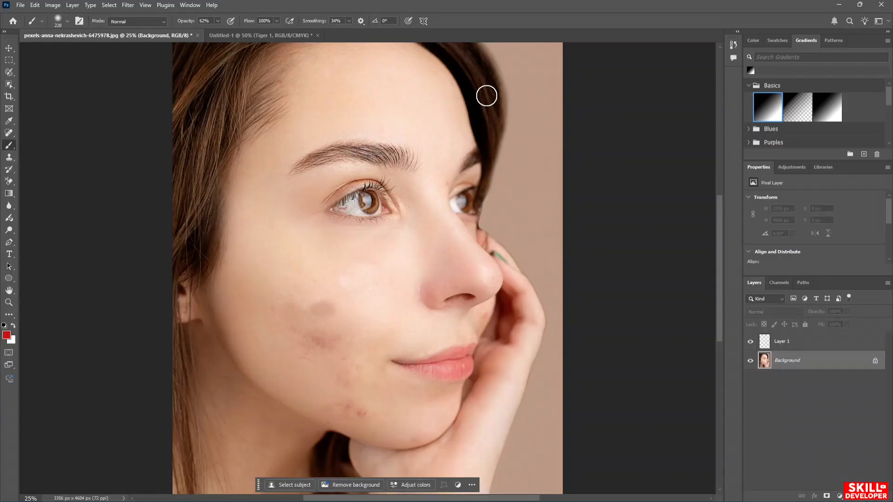
- Hide the Properties panel and bring it back into the workspace
{"action": "left_click", "coordinate": [186, 5]}
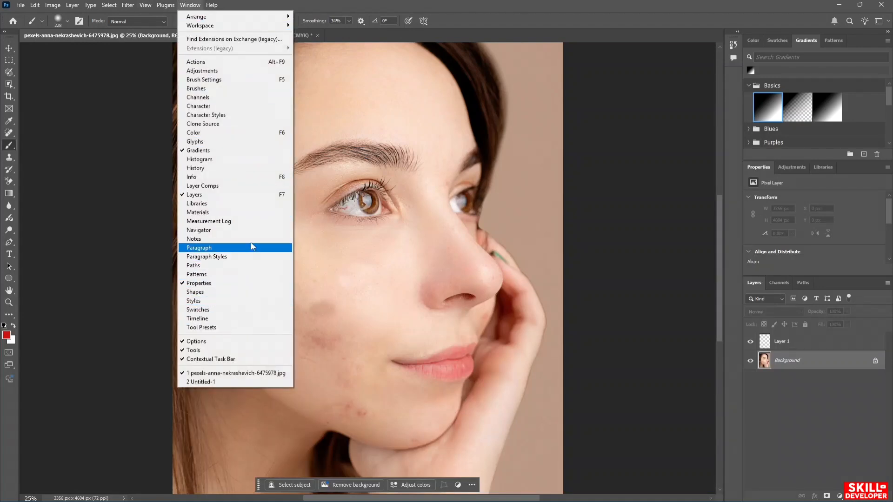
{"action": "left_click", "coordinate": [248, 284]}
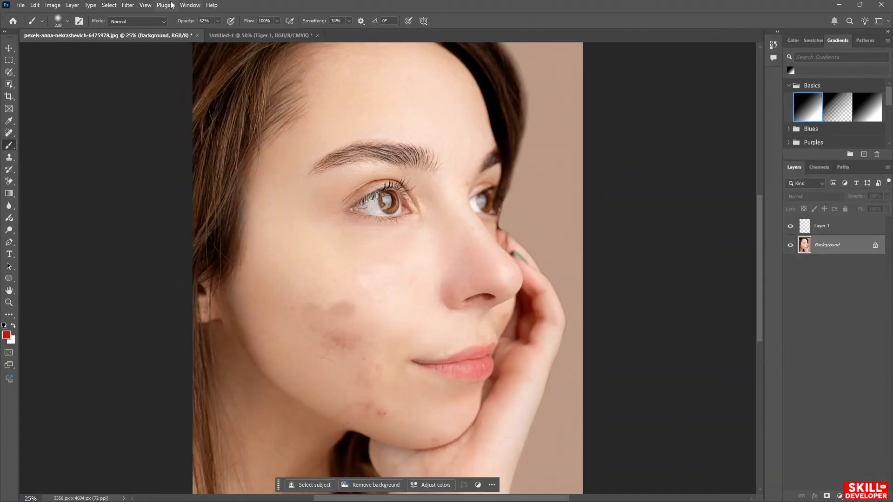
{"action": "left_click", "coordinate": [189, 6]}
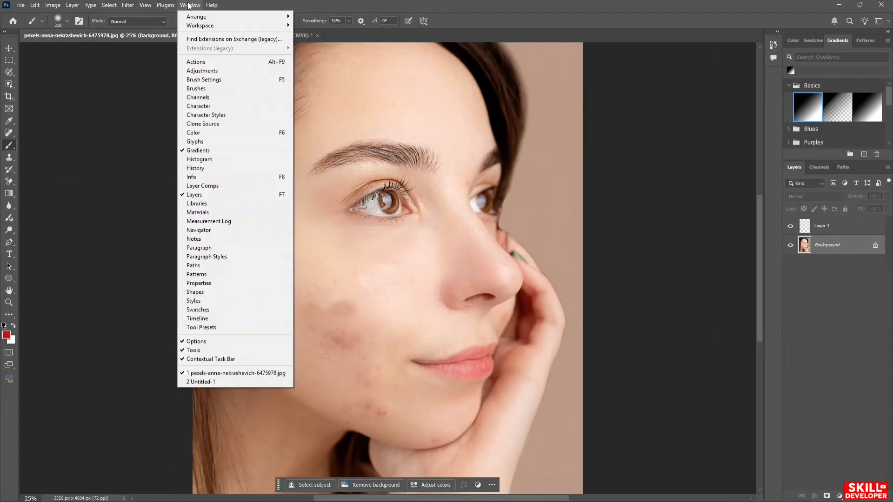
{"action": "left_click", "coordinate": [199, 284]}
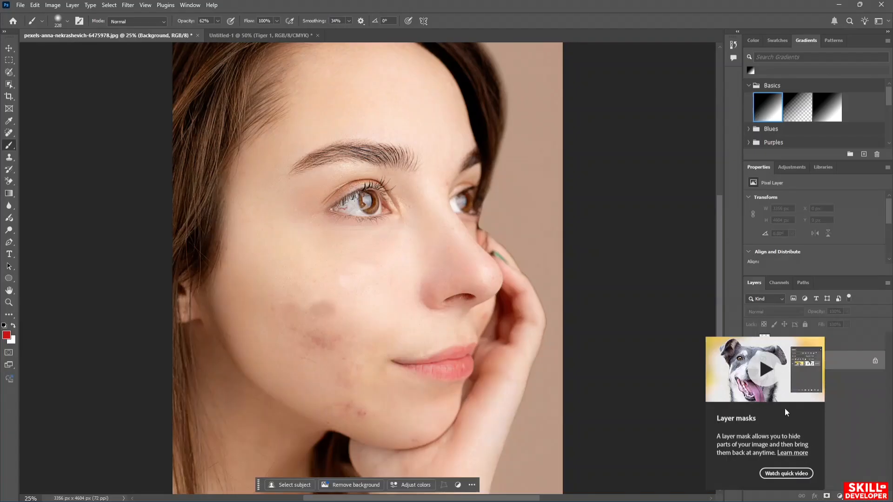
- Add a white layer mask to the portrait's Background layer
{"action": "left_click", "coordinate": [765, 372]}
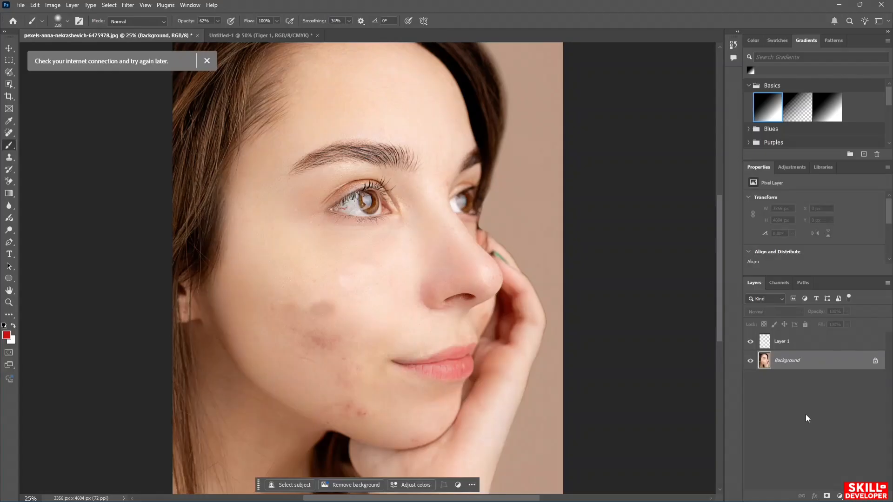
{"action": "left_click", "coordinate": [826, 496]}
{"action": "mouse_move", "coordinate": [781, 342]}
{"action": "left_mouse_down"}
{"action": "mouse_move", "coordinate": [780, 329]}
{"action": "mouse_move", "coordinate": [780, 350]}
{"action": "left_mouse_up"}
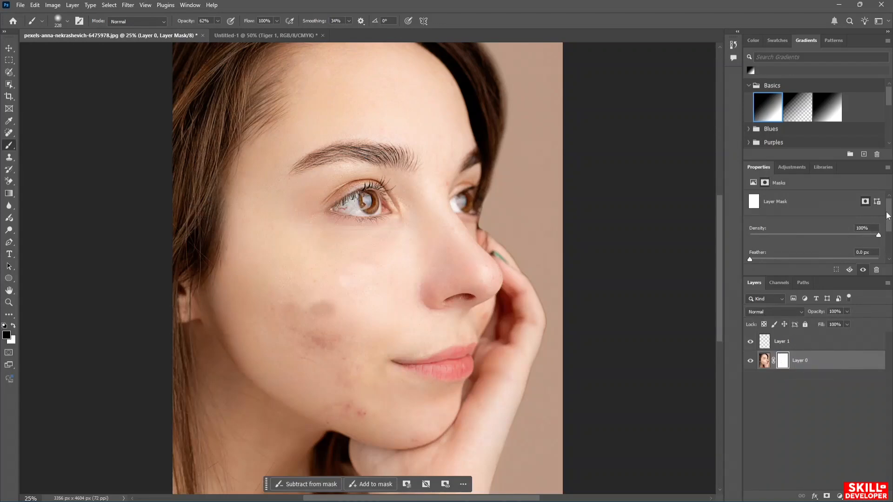
- Paint black with the Brush on the portrait's layer mask to hide the area around the nostril
{"action": "left_click_drag", "start_coordinate": [888, 216], "coordinate": [888, 231]}
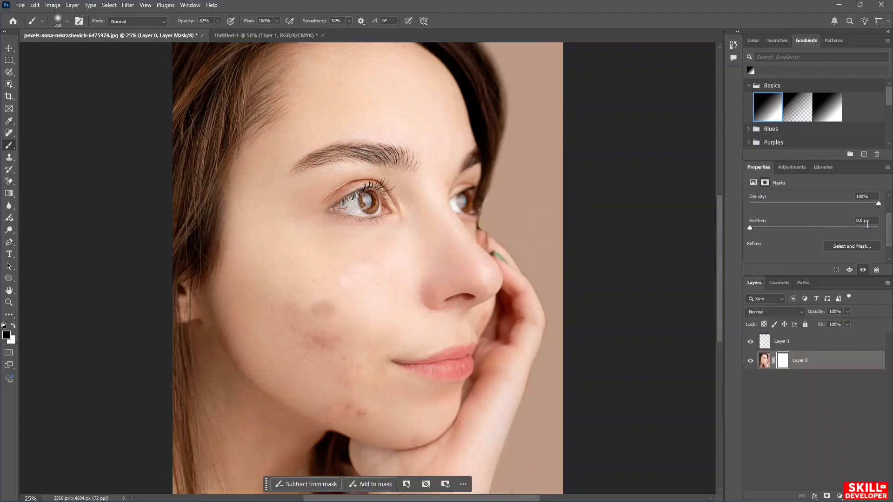
{"action": "left_click_drag", "start_coordinate": [890, 228], "coordinate": [889, 198]}
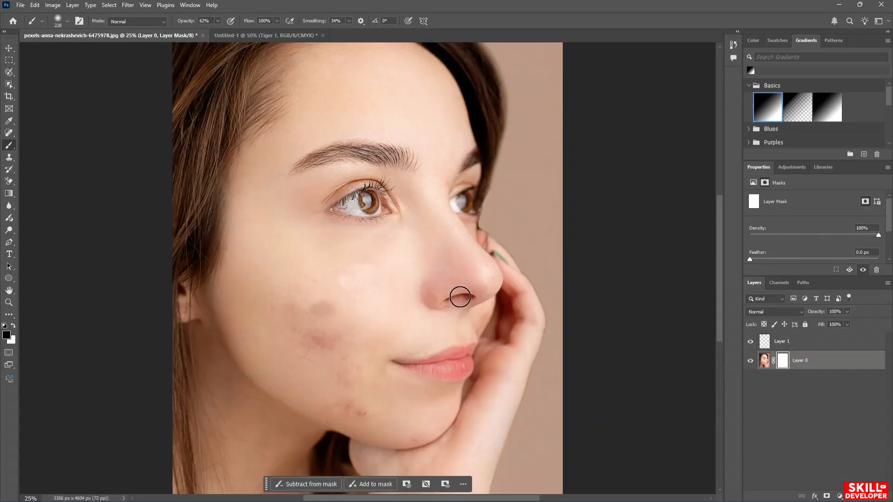
{"action": "left_click_drag", "start_coordinate": [451, 299], "coordinate": [474, 299]}
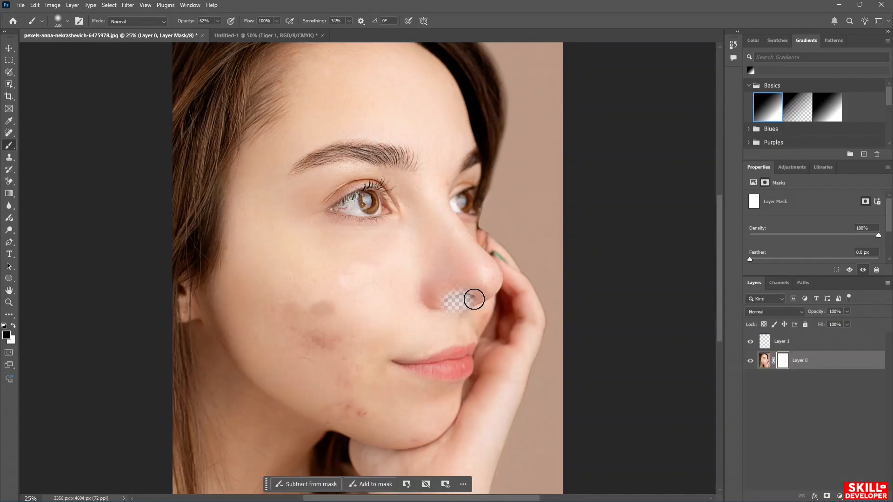
- Try painting white with the Brush directly on Layer 0's pixels around the nostril instead of on its mask
{"action": "key", "text": "x"}
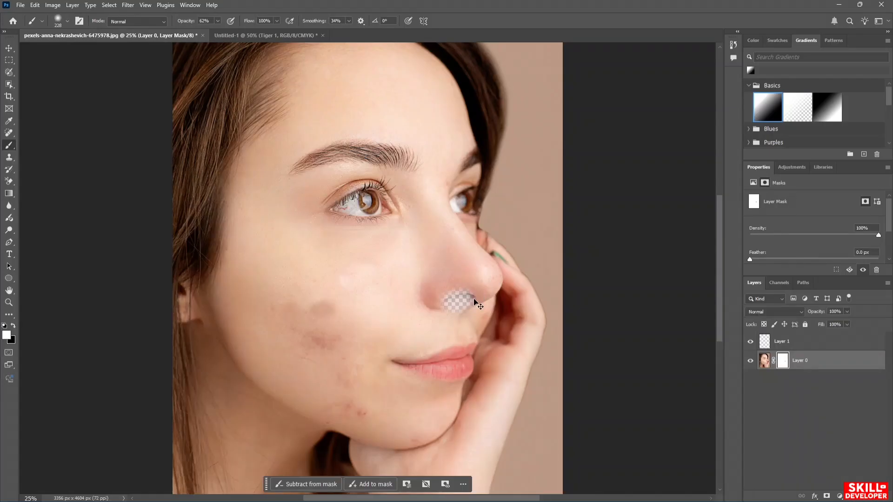
{"action": "key", "text": "ctrl+2"}
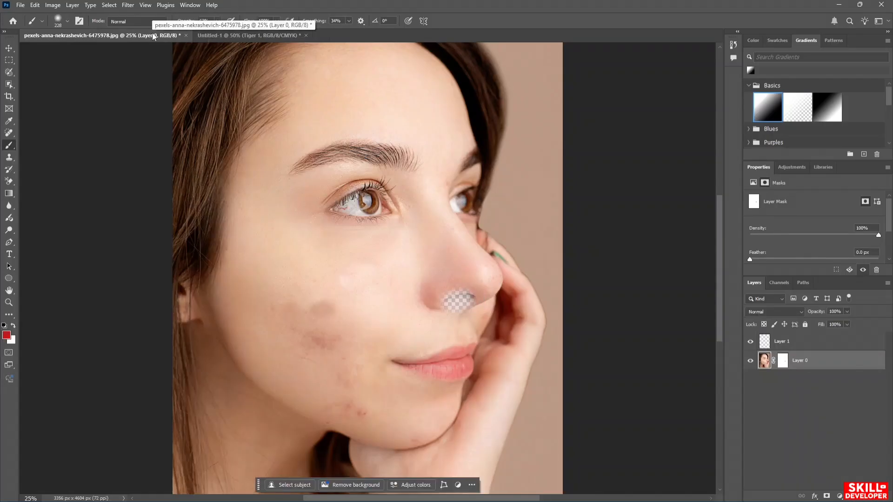
{"action": "key", "text": "x"}
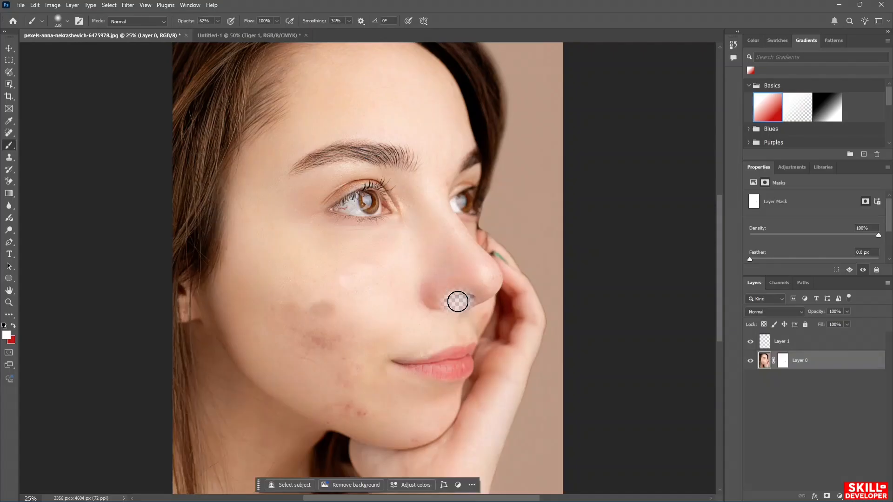
{"action": "mouse_move", "coordinate": [466, 301]}
{"action": "left_mouse_down"}
{"action": "mouse_move", "coordinate": [439, 313]}
{"action": "mouse_move", "coordinate": [440, 323]}
{"action": "mouse_move", "coordinate": [439, 287]}
{"action": "mouse_move", "coordinate": [425, 291]}
{"action": "mouse_move", "coordinate": [428, 309]}
{"action": "left_mouse_up"}
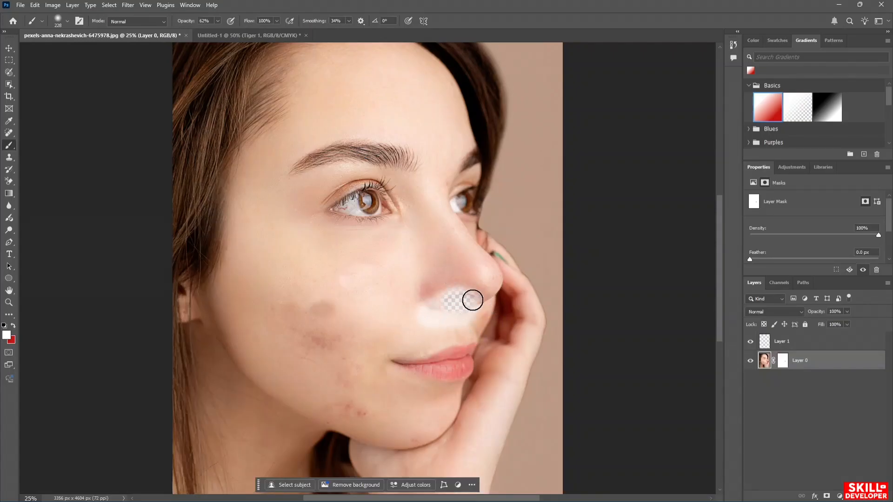
- Try a foreground-to-transparent gradient fill above the portrait, and undo it together with the preceding brush strokes
{"action": "left_click", "coordinate": [797, 108]}
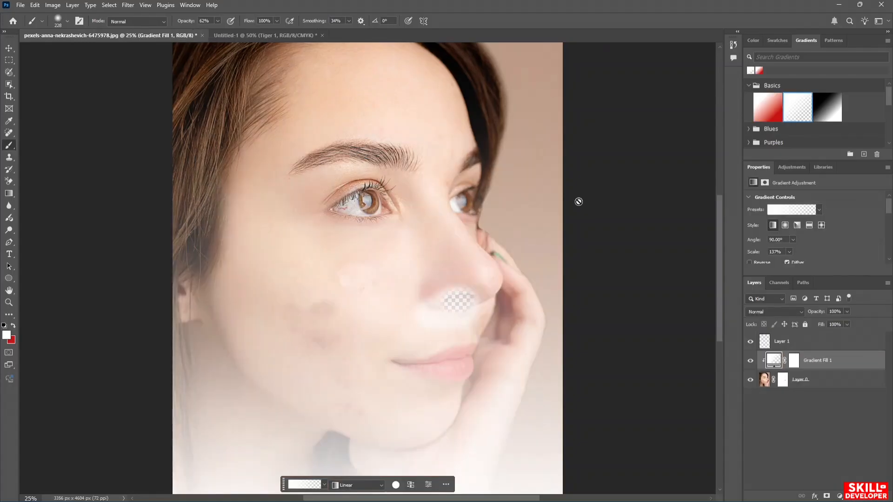
{"action": "left_click", "coordinate": [802, 379]}
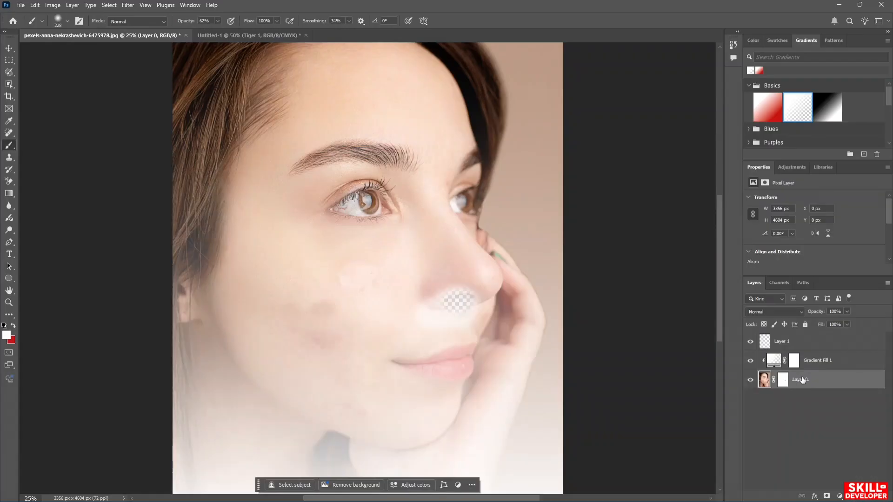
{"action": "key", "text": "ctrl+z"}
{"action": "key", "text": "ctrl+z"}
{"action": "key", "text": "ctrl+z"}
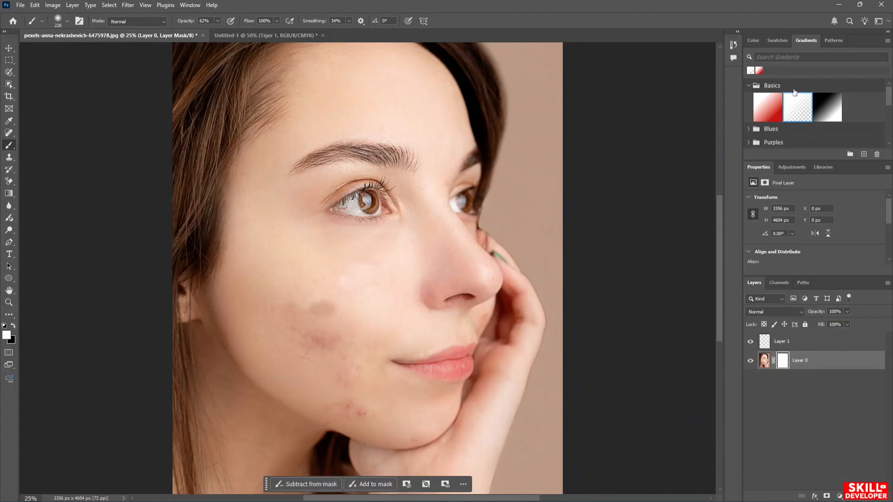
- Try the foreground-to-background and foreground-to-transparent gradient fills over the portrait, removing each one
{"action": "left_click", "coordinate": [775, 113]}
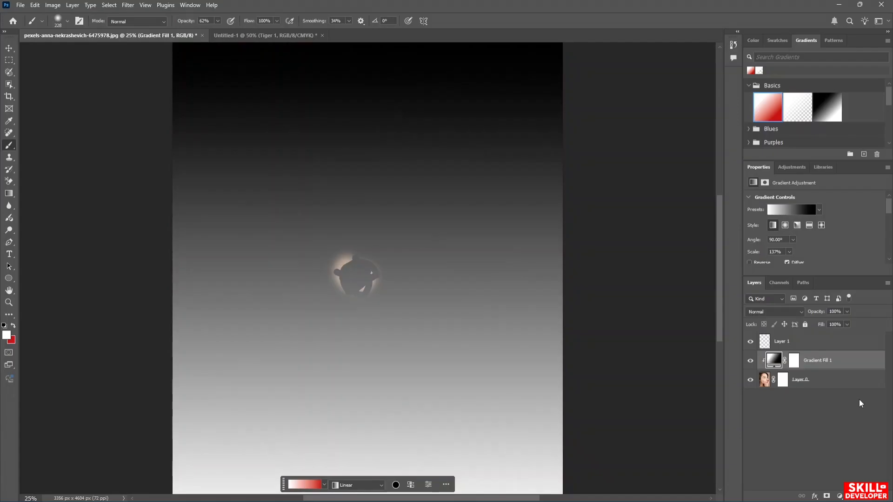
{"action": "key", "text": "ctrl+z"}
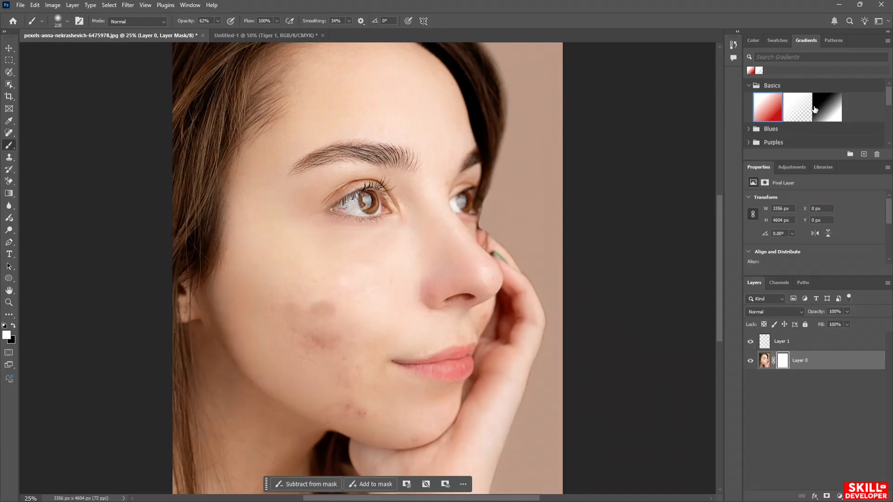
{"action": "left_click", "coordinate": [798, 107]}
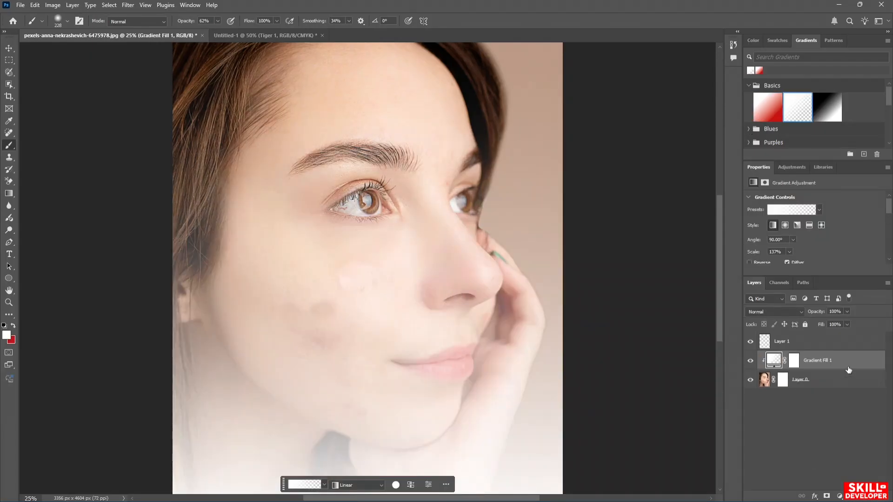
{"action": "key", "text": "Delete"}
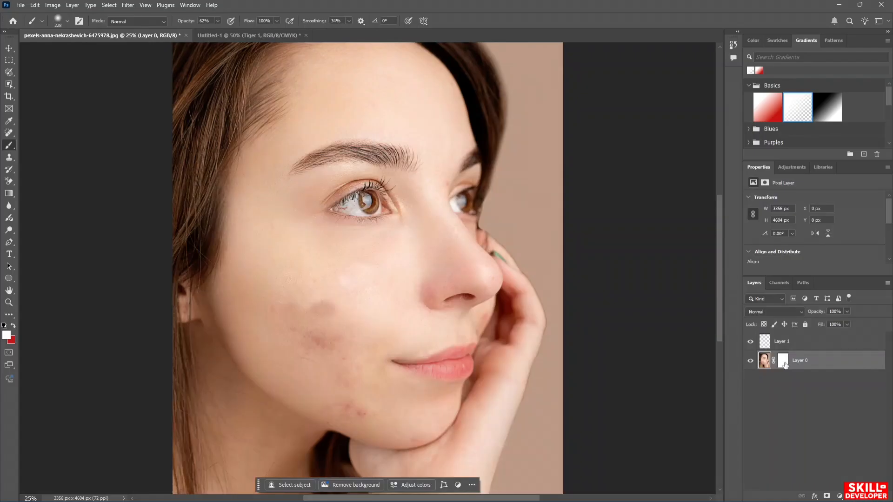
- Paint black on Layer 0's mask to hide the nostril area, and paint white over it to bring it back
{"action": "left_click", "coordinate": [784, 361]}
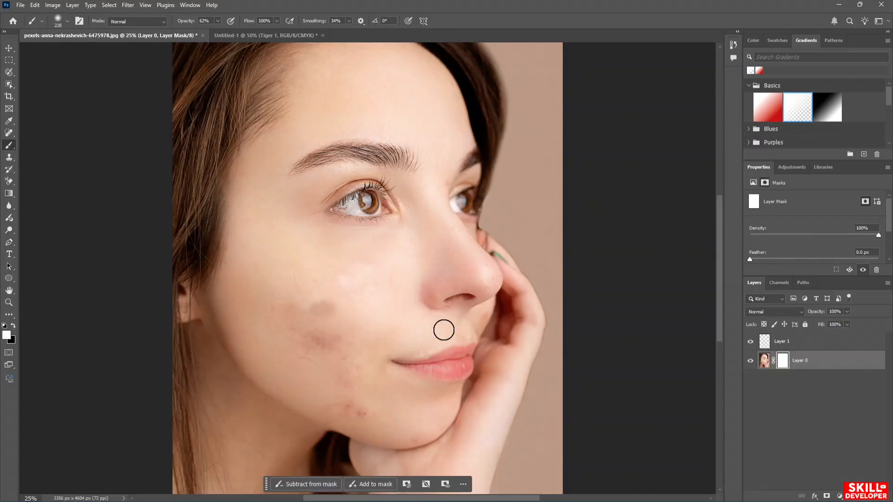
{"action": "key", "text": "x"}
{"action": "left_click_drag", "start_coordinate": [444, 309], "coordinate": [467, 296]}
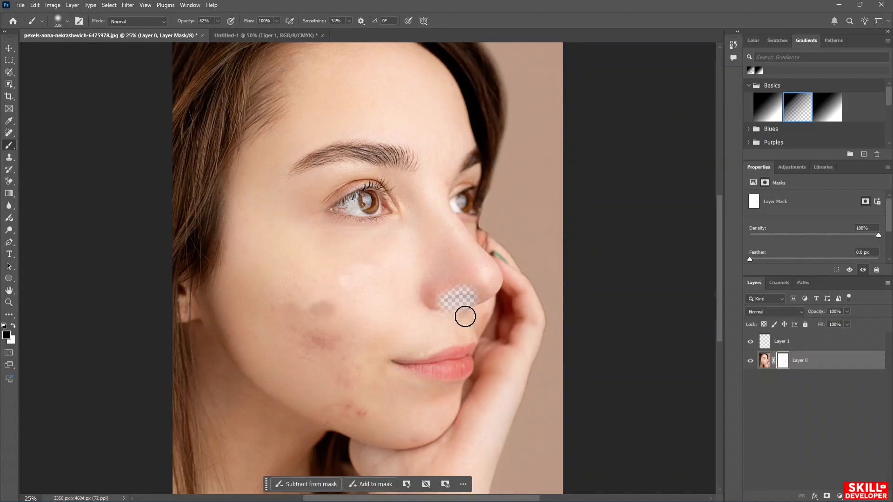
{"action": "key", "text": "x"}
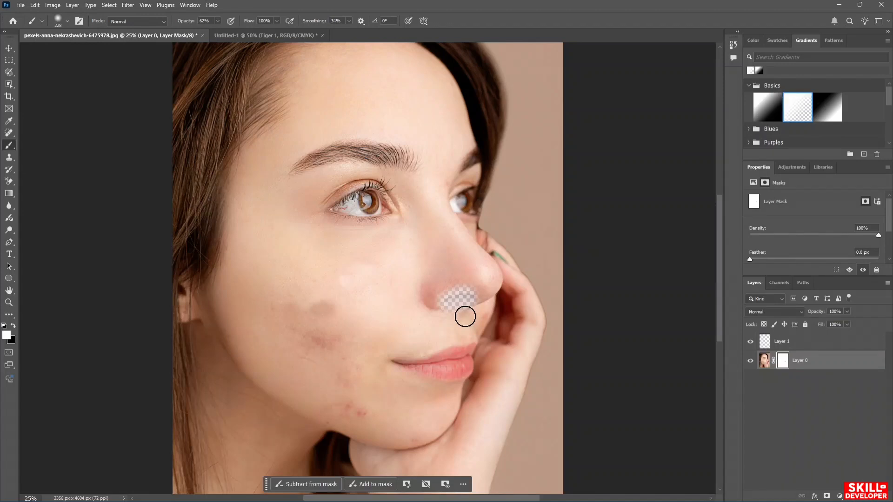
{"action": "mouse_move", "coordinate": [440, 308]}
{"action": "left_mouse_down"}
{"action": "mouse_move", "coordinate": [476, 304]}
{"action": "mouse_move", "coordinate": [439, 299]}
{"action": "mouse_move", "coordinate": [458, 292]}
{"action": "mouse_move", "coordinate": [463, 301]}
{"action": "mouse_move", "coordinate": [418, 301]}
{"action": "mouse_move", "coordinate": [449, 285]}
{"action": "mouse_move", "coordinate": [471, 290]}
{"action": "mouse_move", "coordinate": [458, 314]}
{"action": "mouse_move", "coordinate": [440, 302]}
{"action": "mouse_move", "coordinate": [475, 287]}
{"action": "mouse_move", "coordinate": [478, 302]}
{"action": "mouse_move", "coordinate": [450, 300]}
{"action": "mouse_move", "coordinate": [462, 293]}
{"action": "mouse_move", "coordinate": [470, 299]}
{"action": "mouse_move", "coordinate": [431, 302]}
{"action": "mouse_move", "coordinate": [469, 288]}
{"action": "mouse_move", "coordinate": [437, 310]}
{"action": "left_mouse_up"}
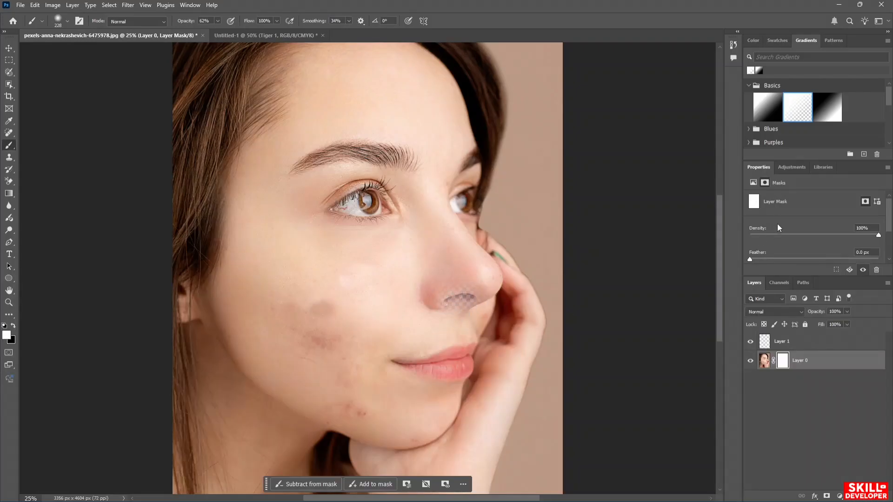
- Try out the layer mask's Feather and Density settings and brush over the nostril area on the mask
{"action": "scroll", "coordinate": [779, 242], "scroll_direction": "down", "scroll_amount": 2}
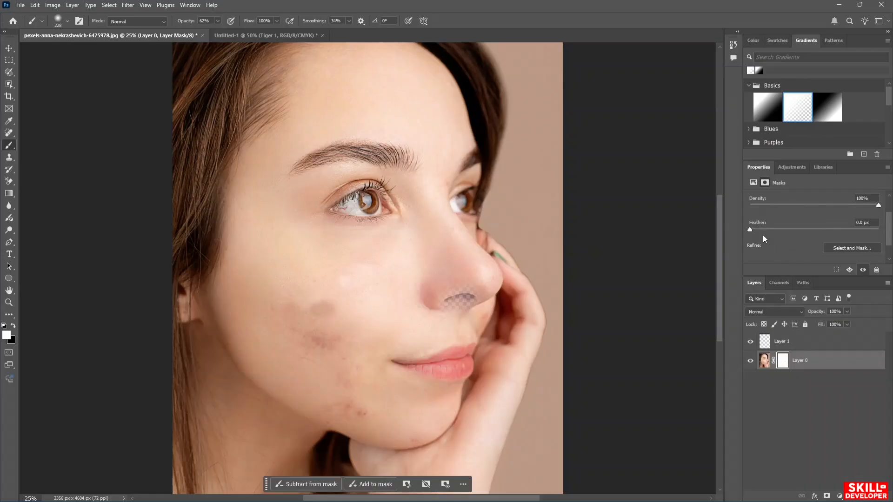
{"action": "left_click_drag", "start_coordinate": [749, 227], "coordinate": [810, 228]}
{"action": "mouse_move", "coordinate": [880, 209]}
{"action": "left_mouse_down"}
{"action": "mouse_move", "coordinate": [830, 207]}
{"action": "mouse_move", "coordinate": [842, 206]}
{"action": "left_mouse_up"}
{"action": "mouse_move", "coordinate": [443, 306]}
{"action": "left_mouse_down"}
{"action": "mouse_move", "coordinate": [476, 298]}
{"action": "mouse_move", "coordinate": [475, 291]}
{"action": "mouse_move", "coordinate": [447, 297]}
{"action": "mouse_move", "coordinate": [474, 303]}
{"action": "mouse_move", "coordinate": [446, 304]}
{"action": "left_mouse_up"}
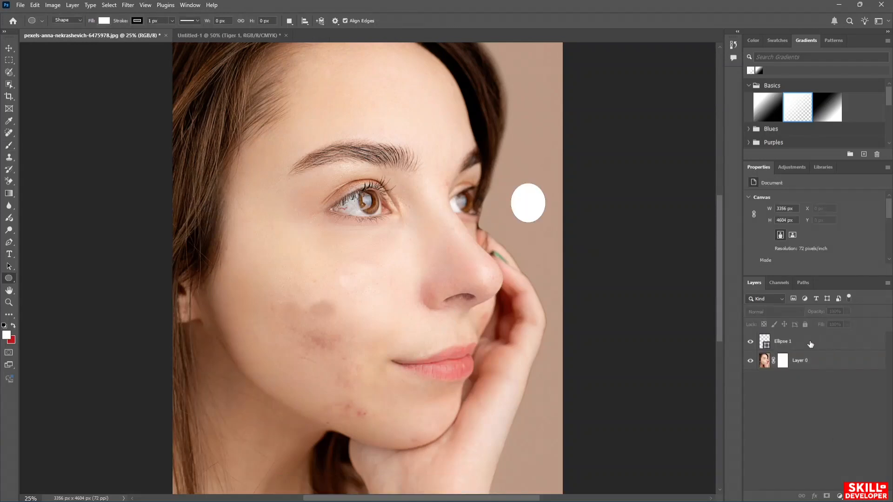
- Clip the Ellipse 1 shape layer to Layer 0 with a clipping mask
{"action": "left_click", "coordinate": [810, 343]}
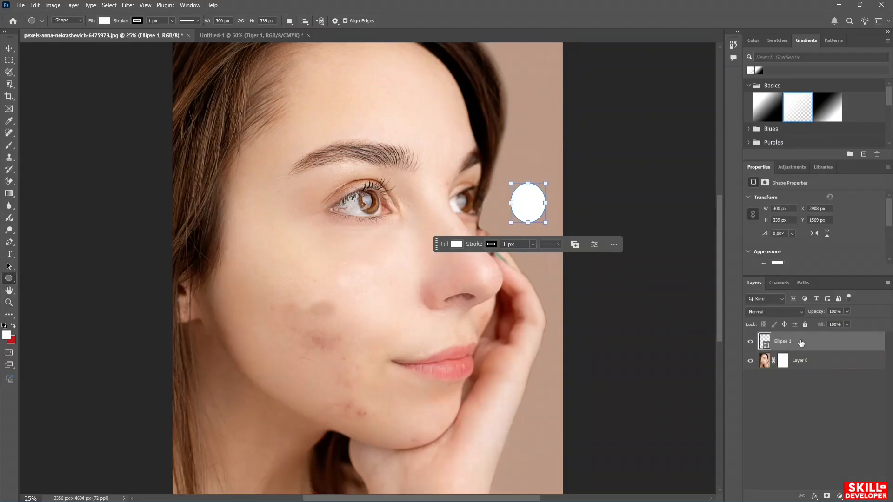
{"action": "right_click", "coordinate": [801, 342]}
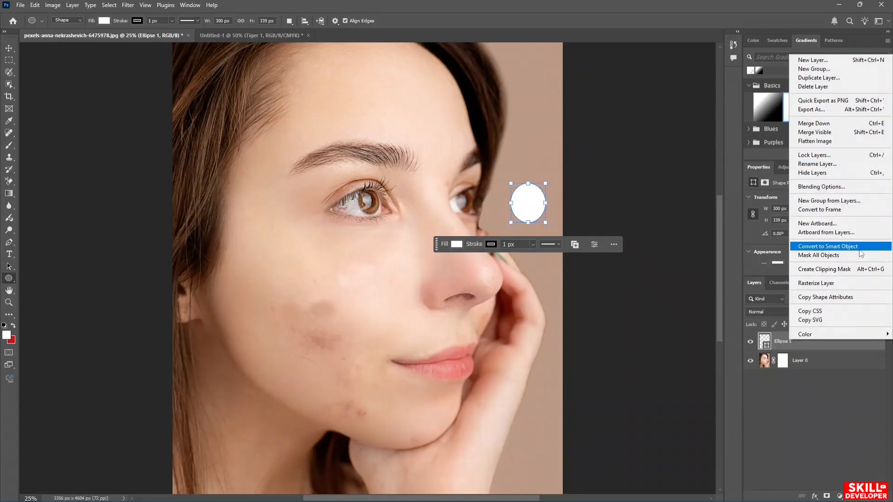
{"action": "left_click", "coordinate": [842, 269]}
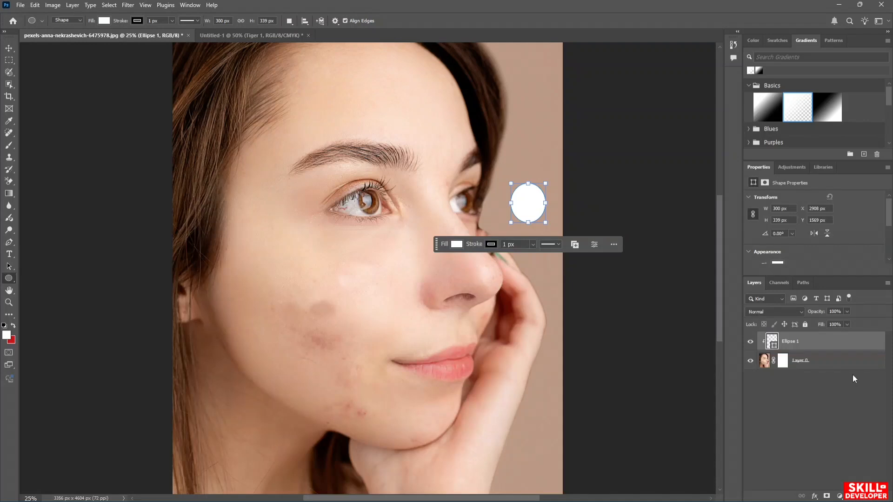
- Select Ellipse 1 and Layer 0 together and look through the layer options available for both
{"action": "left_click", "coordinate": [826, 365]}
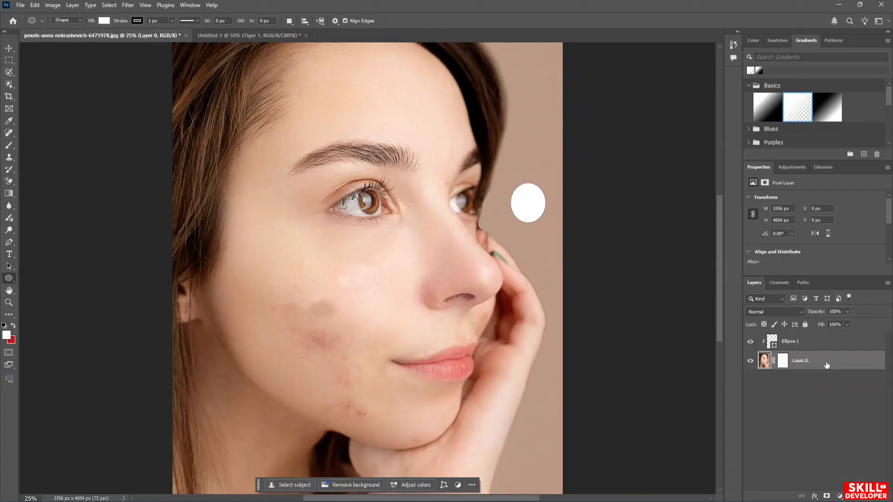
{"action": "left_click", "coordinate": [799, 342]}
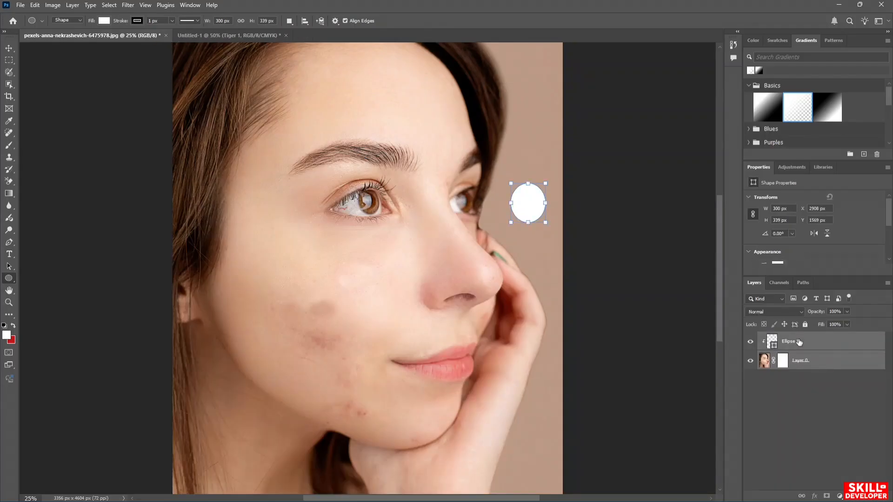
{"action": "right_click", "coordinate": [799, 340]}
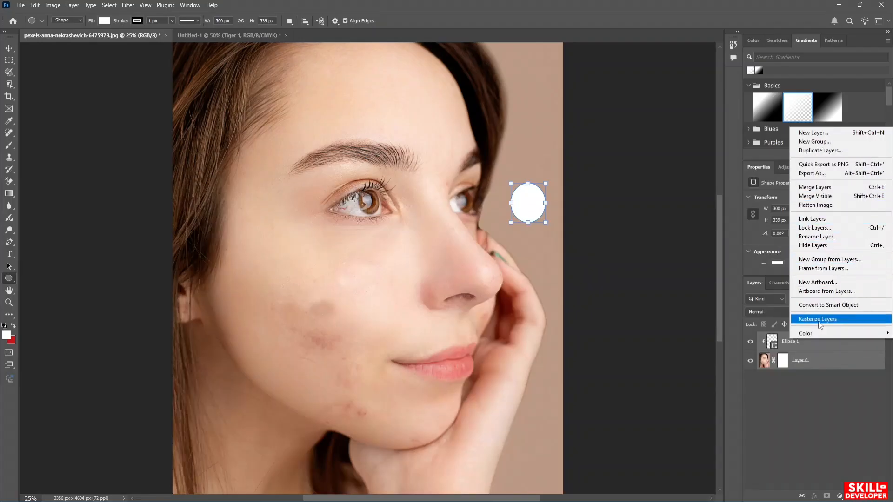
{"action": "left_click", "coordinate": [794, 387]}
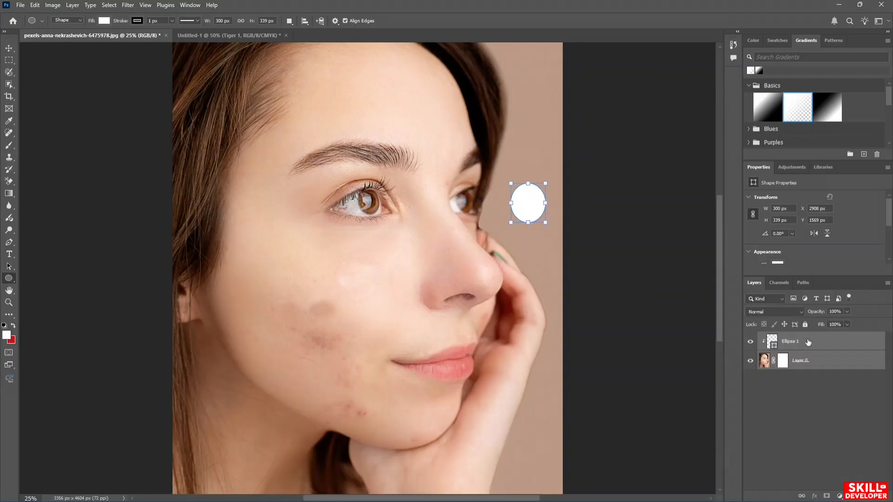
- Undo the clipping mask and the ellipse shape so that only the portrait layer is left
{"action": "left_click", "coordinate": [808, 342]}
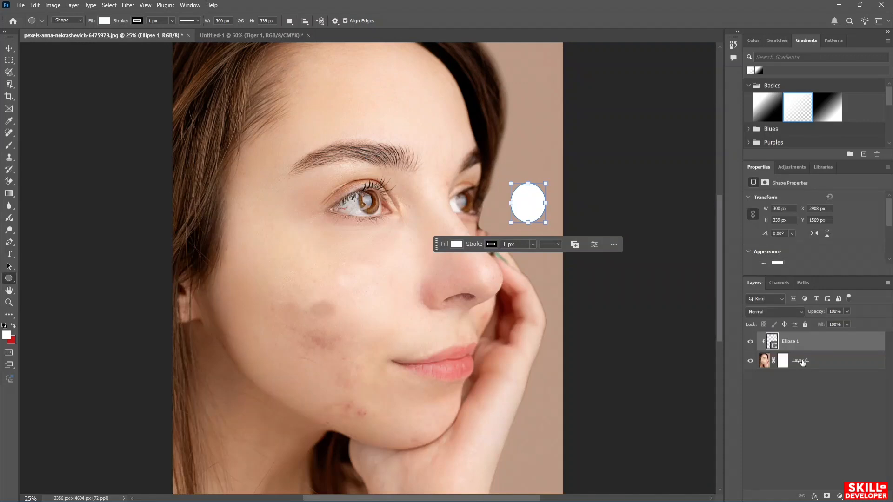
{"action": "key", "text": "ctrl+z"}
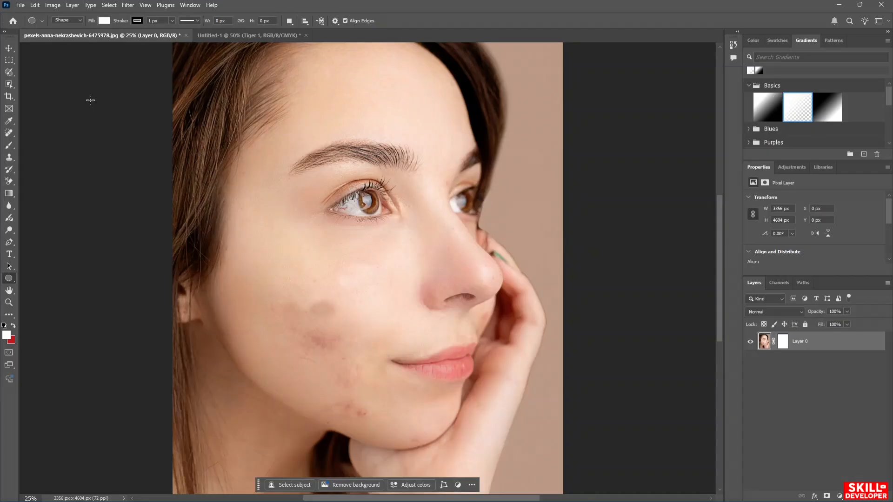
- Activate the Elliptical Marquee tool in place of the rectangular one
{"action": "key", "text": "m"}
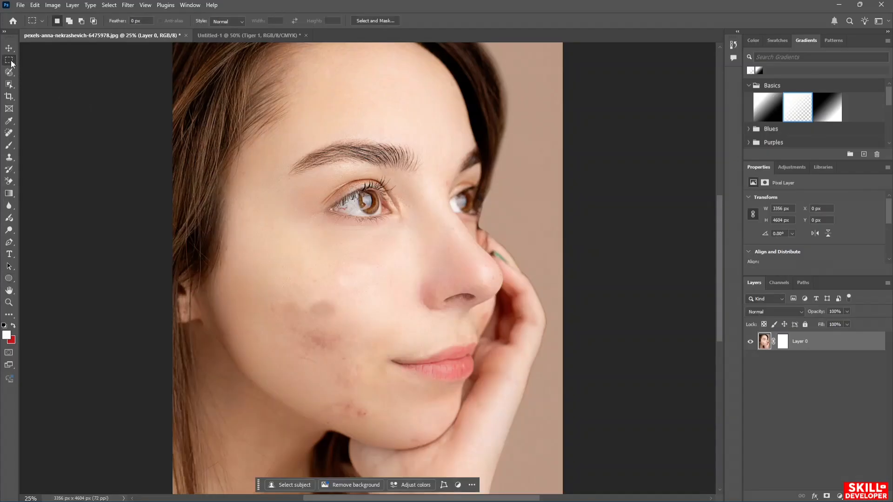
{"action": "key", "text": "ctrl"}
{"action": "key", "text": "ctrl"}
{"action": "key", "text": "ctrl"}
{"action": "key", "text": "ctrl"}
{"action": "key", "text": "ctrl"}
{"action": "right_click", "coordinate": [11, 61]}
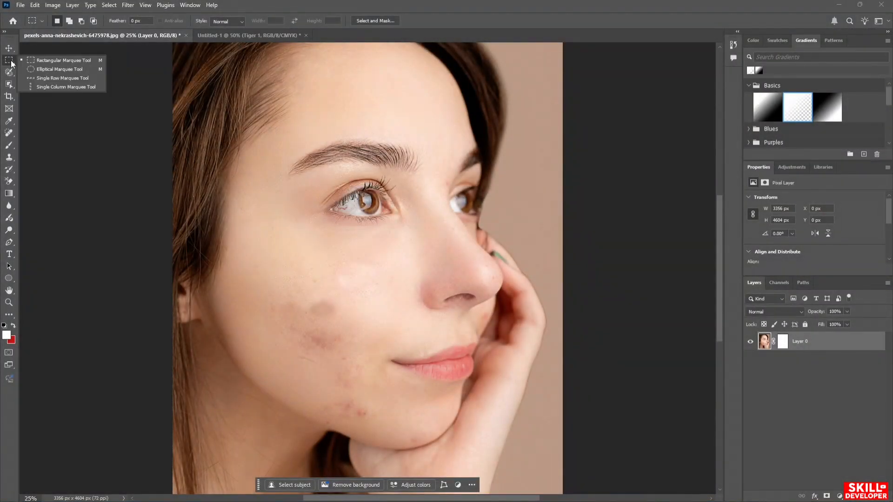
{"action": "left_click", "coordinate": [60, 69]}
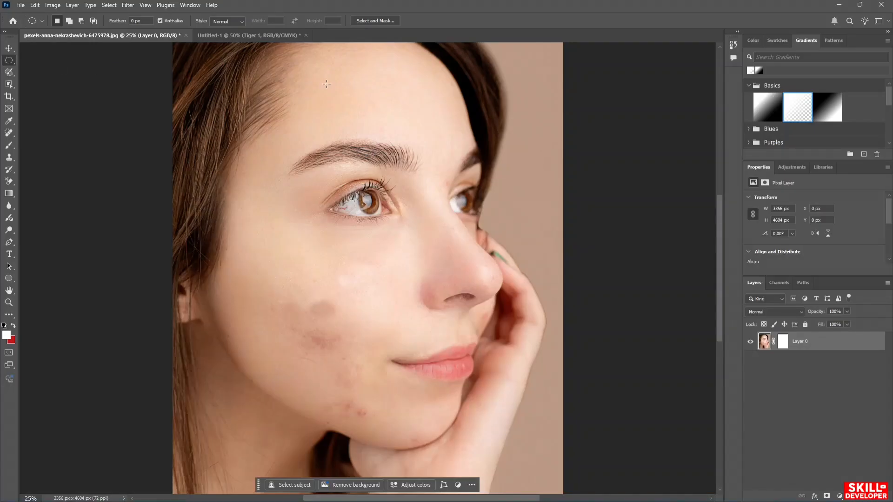
- Draw an elliptical selection about 824 × 333 px on the forehead and a circular one about 189 px by the eye, deselecting each
{"action": "left_click_drag", "start_coordinate": [326, 84], "coordinate": [422, 123]}
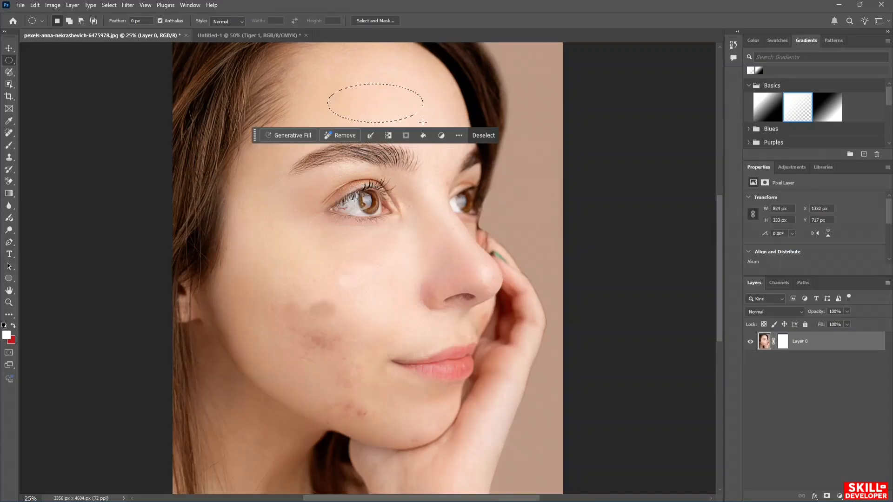
{"action": "left_click", "coordinate": [488, 135]}
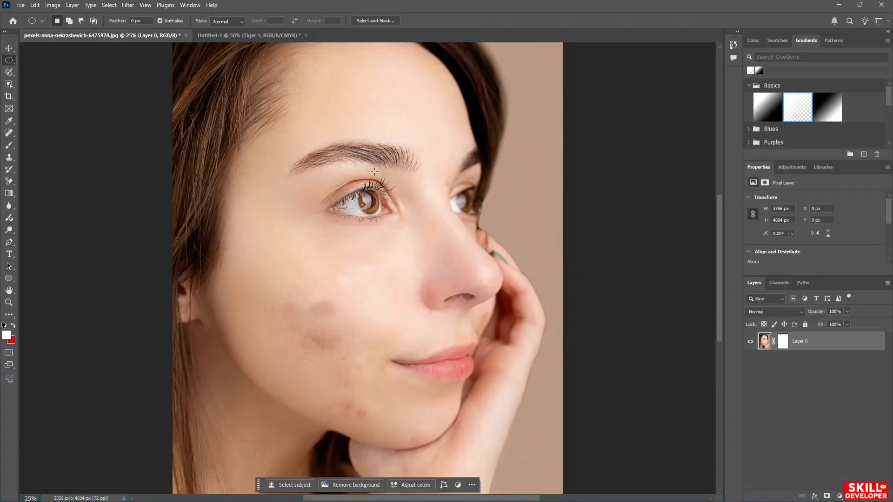
{"action": "left_click_drag", "start_coordinate": [375, 172], "coordinate": [436, 193]}
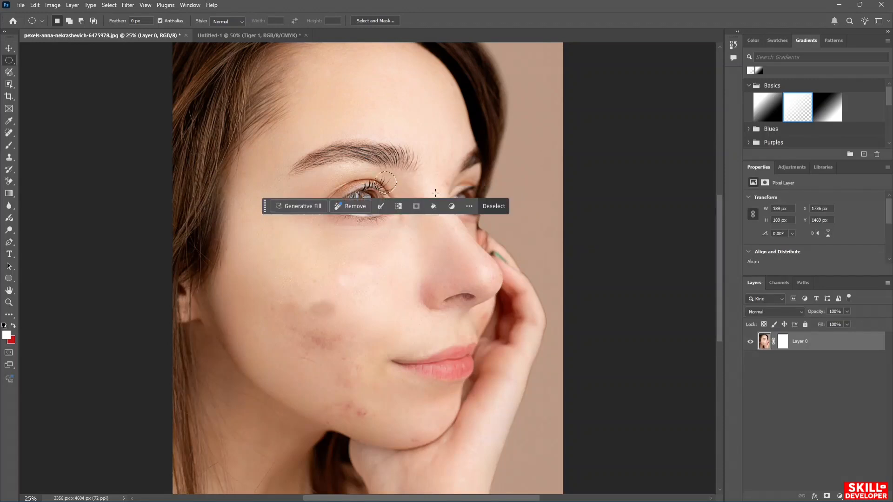
{"action": "left_click", "coordinate": [504, 207]}
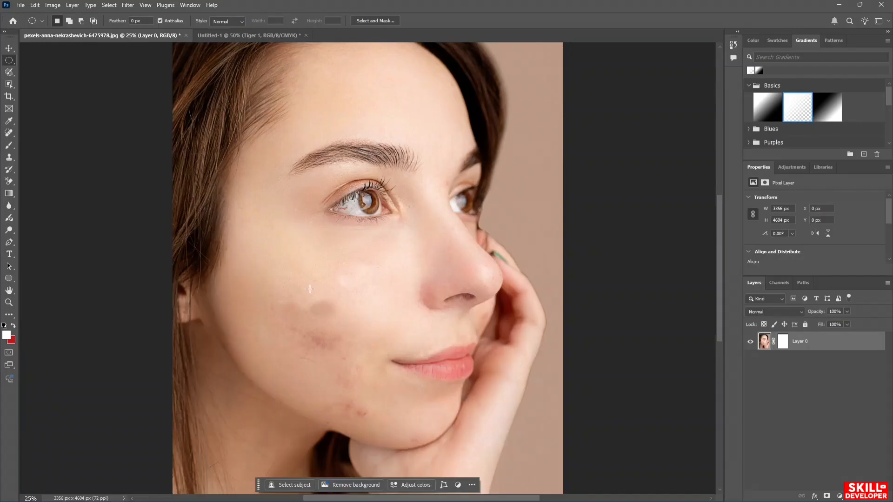
- Draw an elliptical selection about 332 × 301 px around the dark cheek blemish and activate the Eyedropper tool
{"action": "left_click_drag", "start_coordinate": [310, 289], "coordinate": [348, 323]}
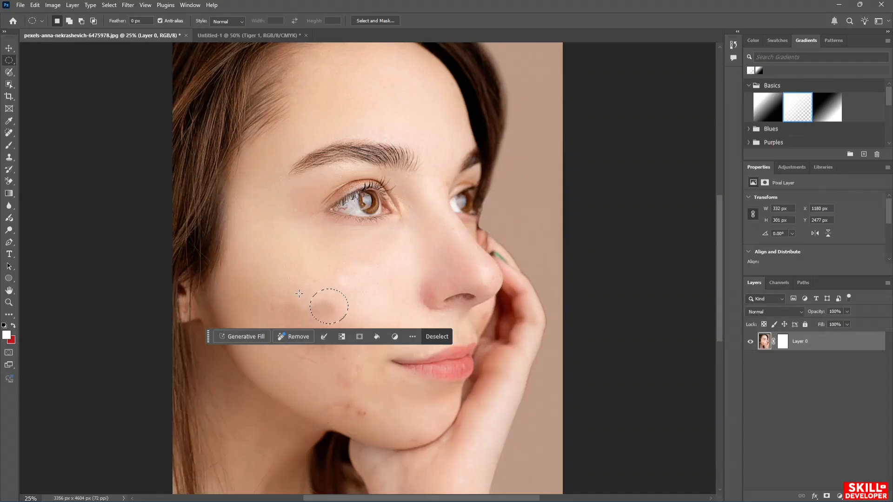
{"action": "key", "text": "i"}
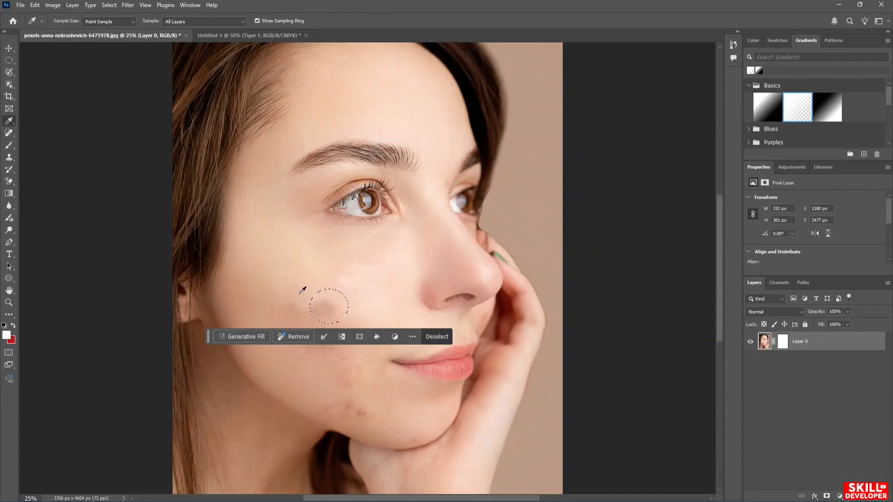
- Sample the skin colour beside the cheek blemish, brush it over the blemish inside the elliptical selection, and deselect
{"action": "left_click", "coordinate": [300, 293]}
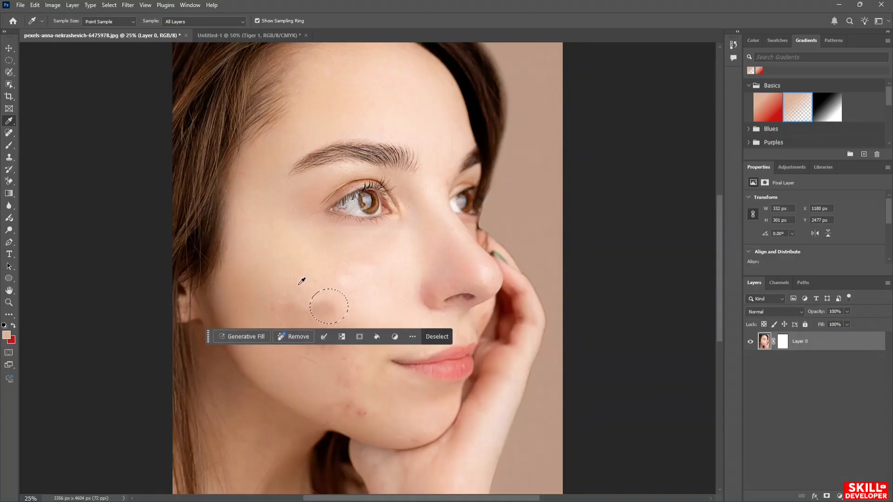
{"action": "key", "text": "b"}
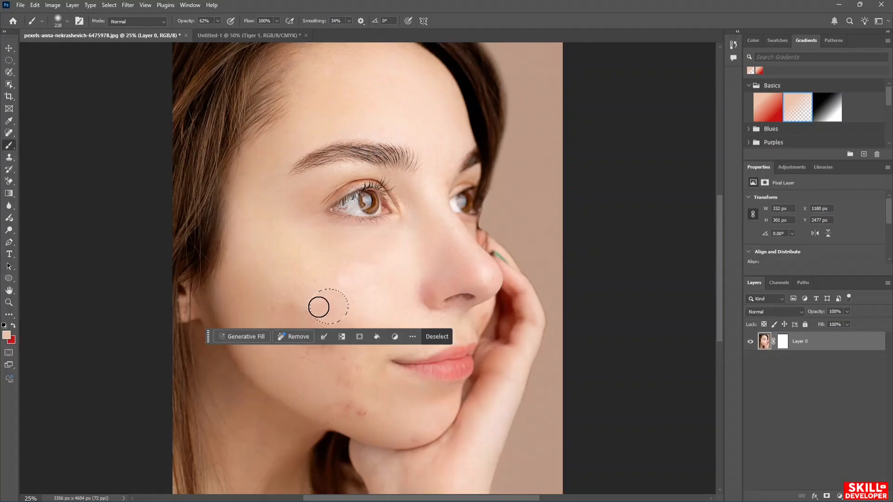
{"action": "left_click", "coordinate": [443, 340]}
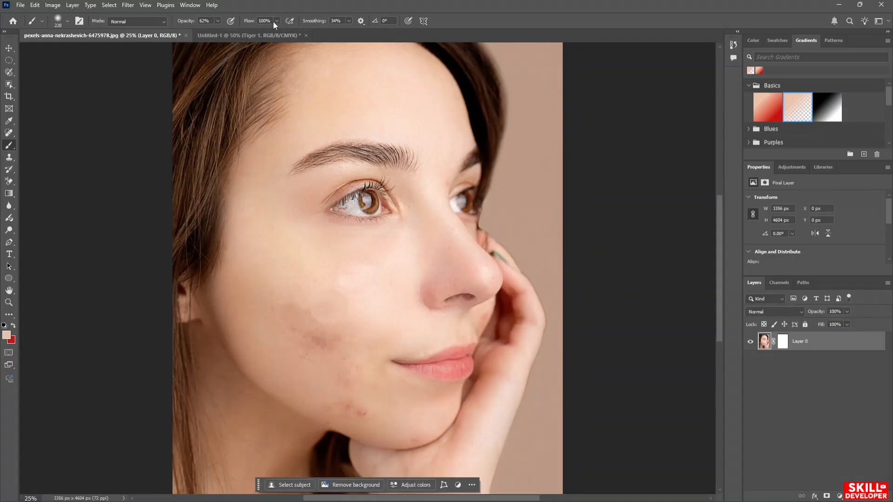
- Set the Elliptical Marquee feather to 16 px and brush skin tone inside a new selection about 326 × 315 px on the cheek
{"action": "left_click", "coordinate": [8, 61]}
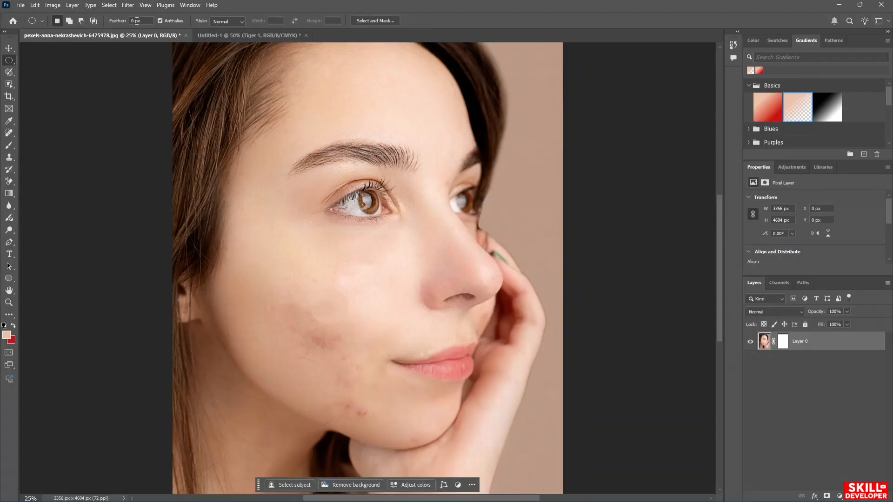
{"action": "left_click_drag", "start_coordinate": [127, 22], "coordinate": [201, 25]}
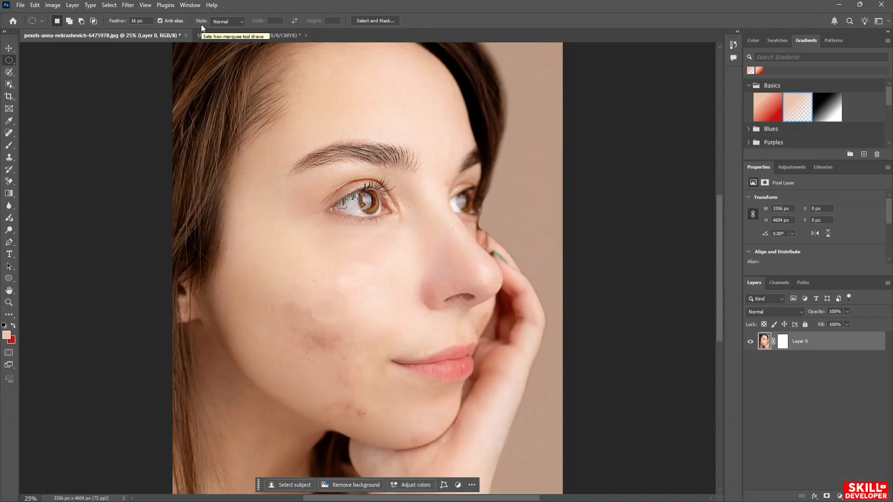
{"action": "key", "text": "ctrl"}
{"action": "left_click_drag", "start_coordinate": [317, 295], "coordinate": [345, 322]}
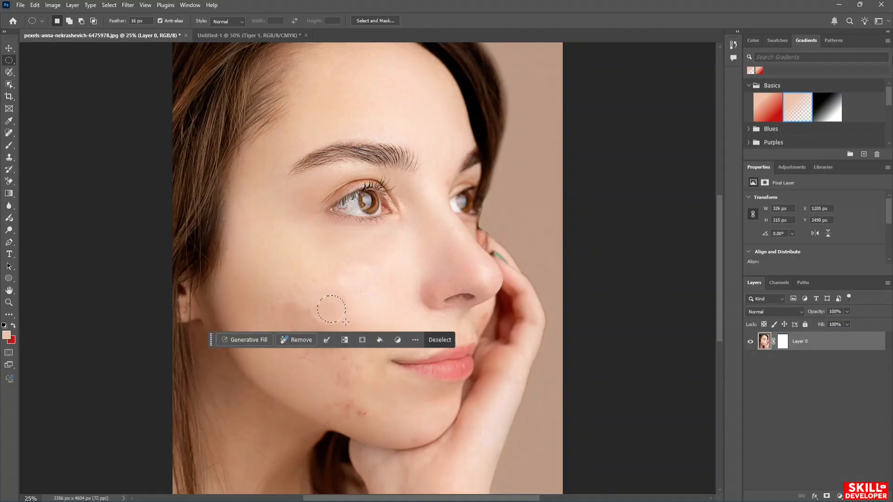
{"action": "key", "text": "b"}
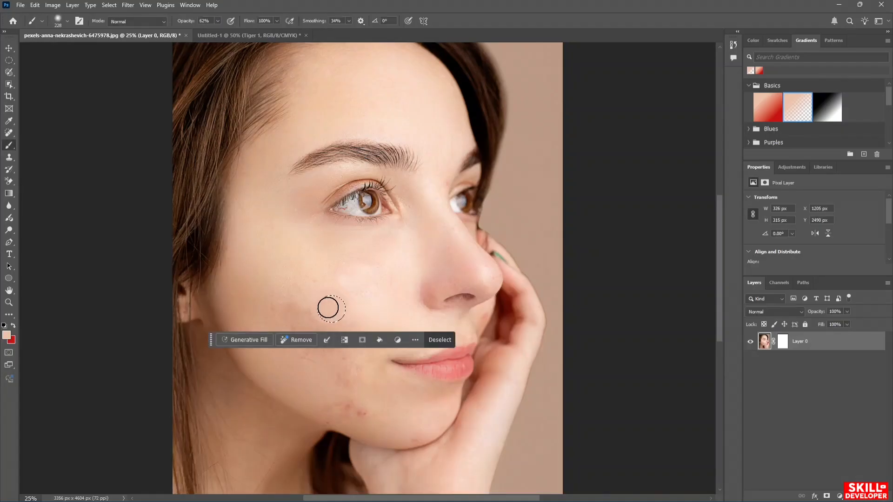
- Undo the brush painting and selections on the cheek so the original blemish is restored
{"action": "key", "text": "ctrl+z"}
{"action": "key", "text": "ctrl+z"}
{"action": "key", "text": "ctrl+z"}
{"action": "key", "text": "ctrl+z"}
{"action": "key", "text": "ctrl+z"}
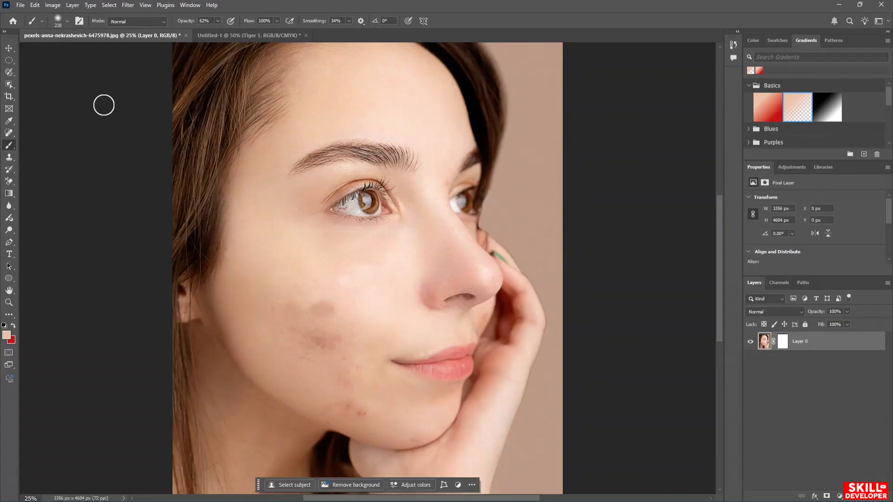
- Set the Elliptical Marquee feather to 15.7 px and draw a selection about 420 × 355 px around the cheek blemish
{"action": "left_click", "coordinate": [9, 60]}
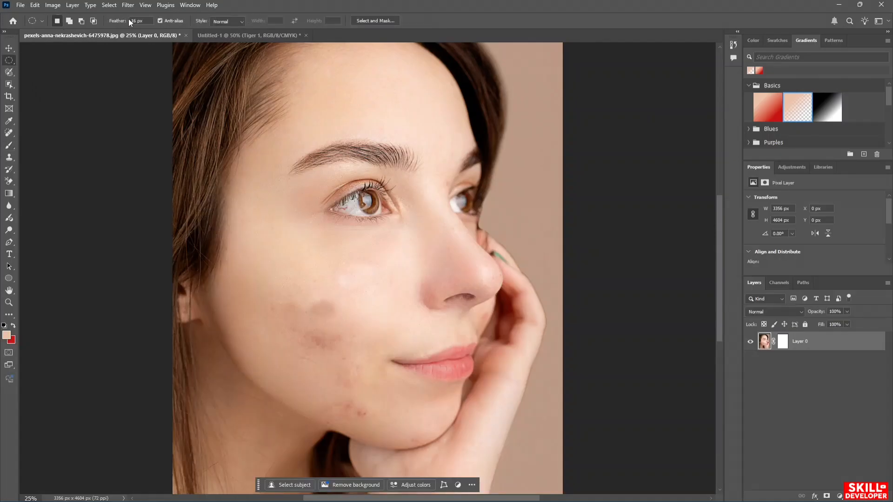
{"action": "left_click_drag", "start_coordinate": [124, 23], "coordinate": [123, 24]}
{"action": "key", "text": "b"}
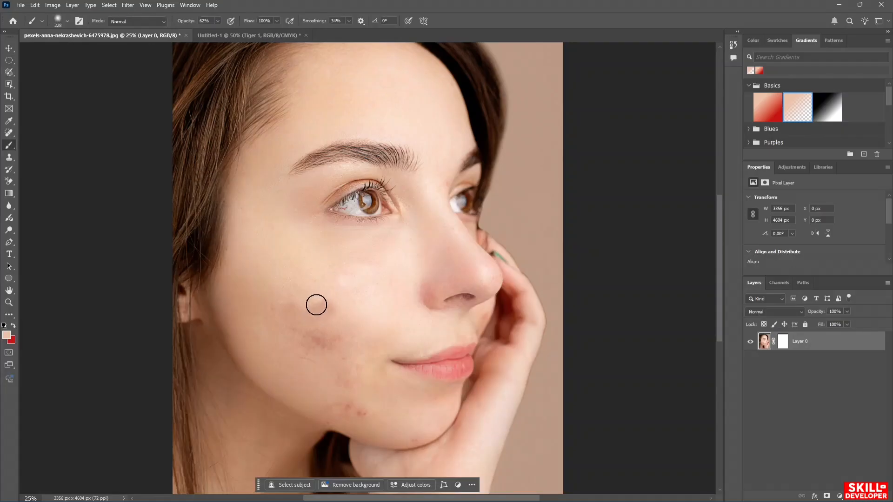
{"action": "left_click", "coordinate": [316, 305]}
{"action": "key", "text": "m"}
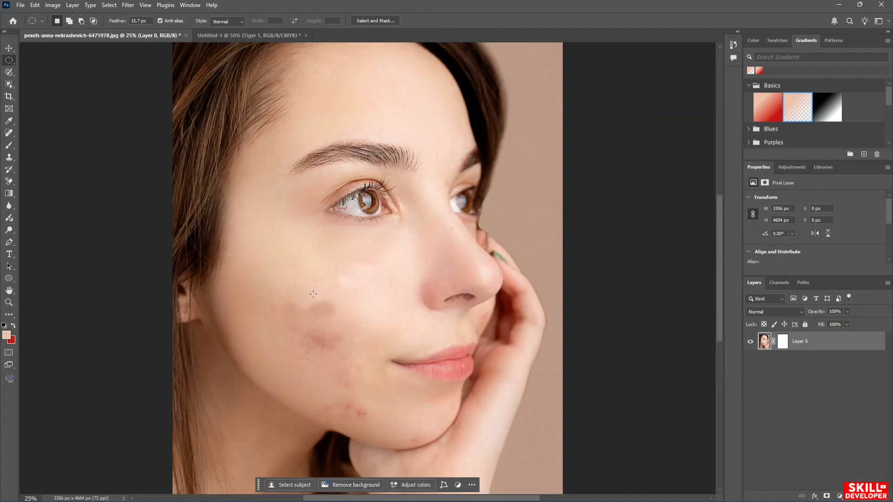
{"action": "left_click_drag", "start_coordinate": [306, 296], "coordinate": [346, 327]}
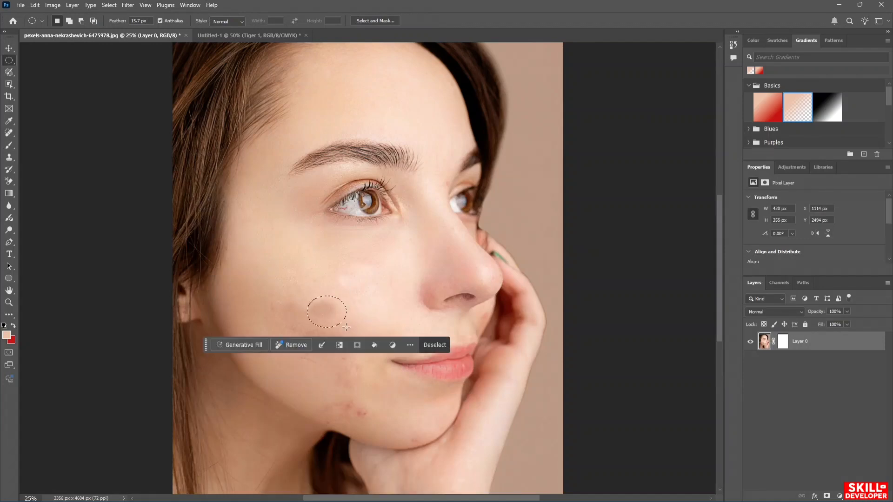
- Brush the sampled skin tone over the blemish inside the feathered selection, deselect it, and inspect the painted patch up close
{"action": "key", "text": "b"}
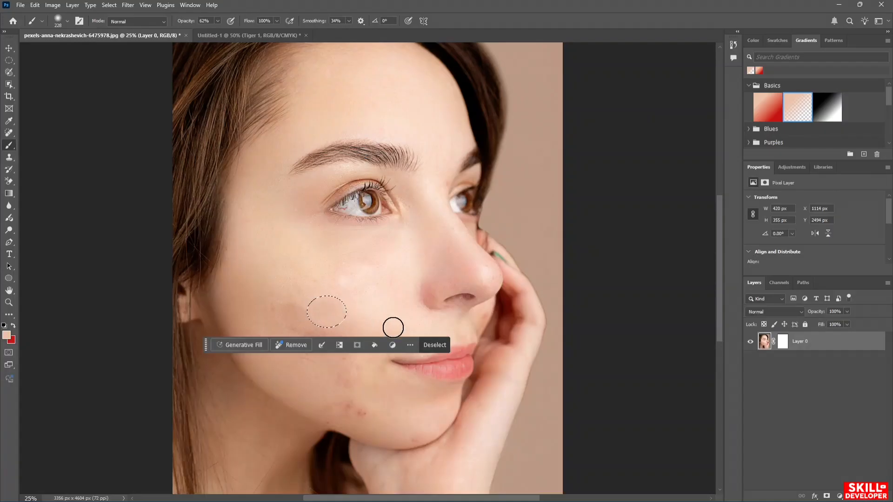
{"action": "left_click", "coordinate": [429, 345]}
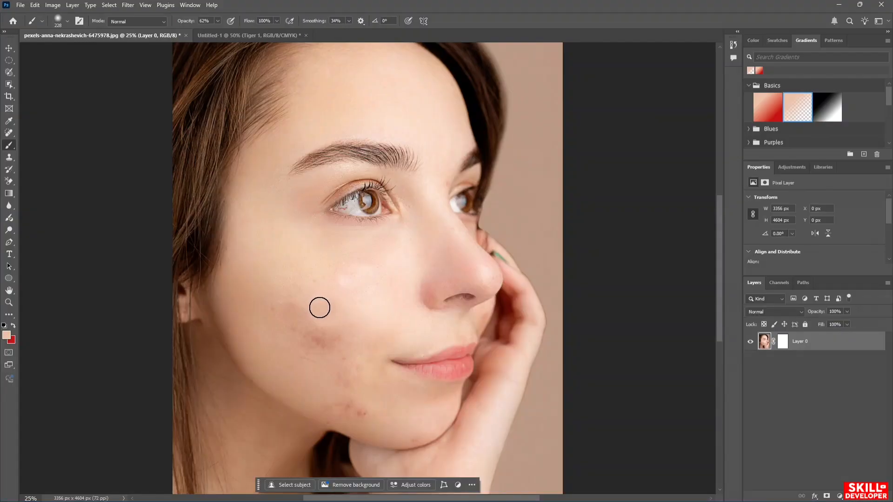
{"action": "key", "text": "ctrl+plus"}
{"action": "key", "text": "ctrl+plus"}
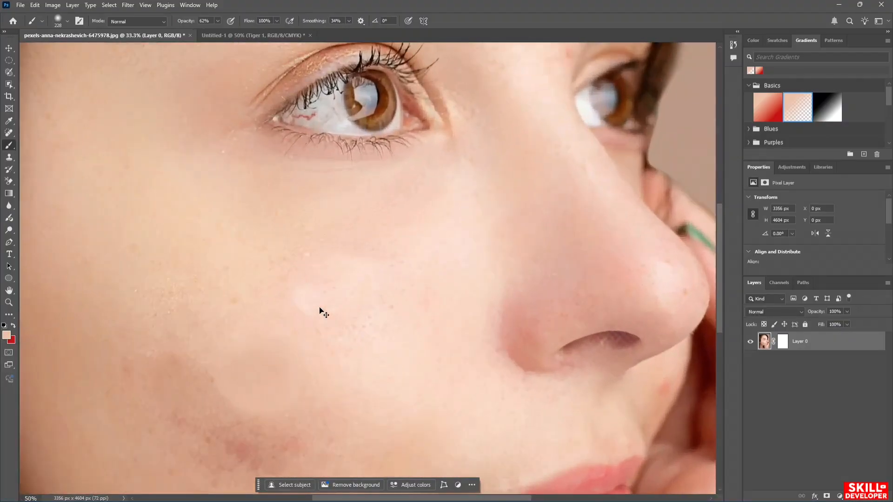
{"action": "key", "text": "ctrl+plus"}
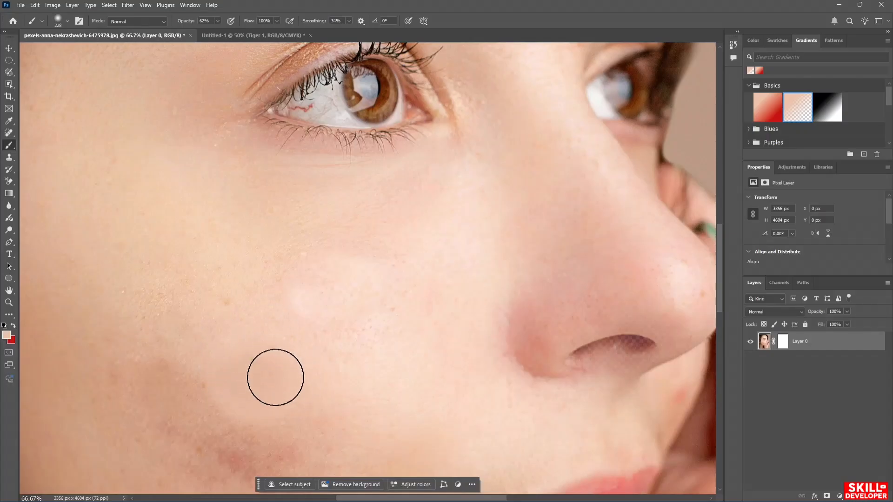
{"action": "mouse_move", "coordinate": [276, 377]}
{"action": "left_mouse_down"}
{"action": "mouse_move", "coordinate": [290, 361]}
{"action": "mouse_move", "coordinate": [249, 384]}
{"action": "left_mouse_up"}
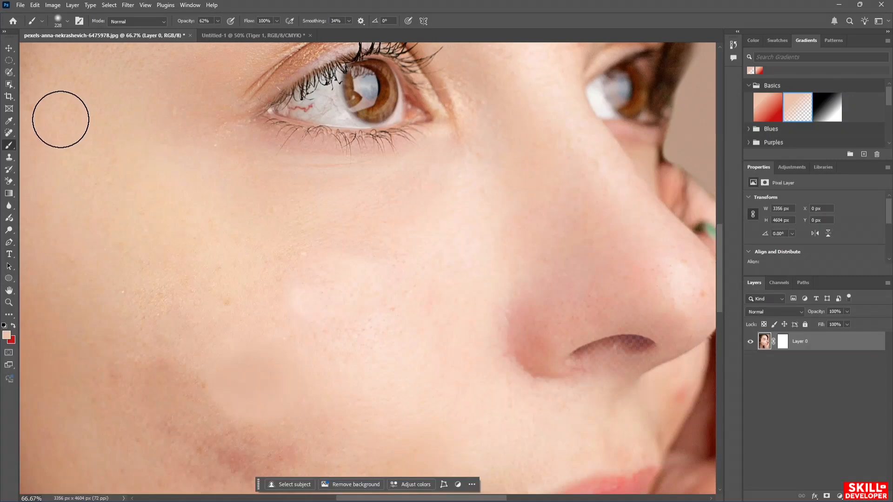
- Restore the elliptical cheek selection by undoing the deselection, and feather it with a radius of 15.8 pixels
{"action": "key", "text": "m"}
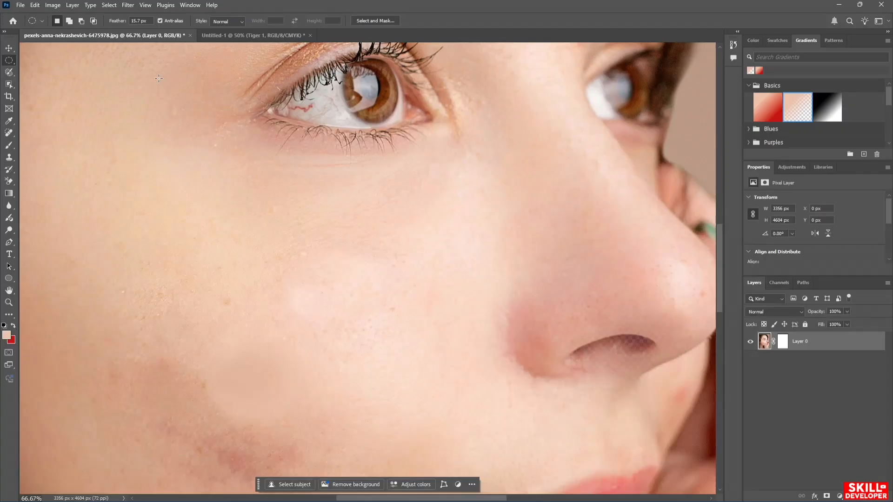
{"action": "key", "text": "ctrl+z"}
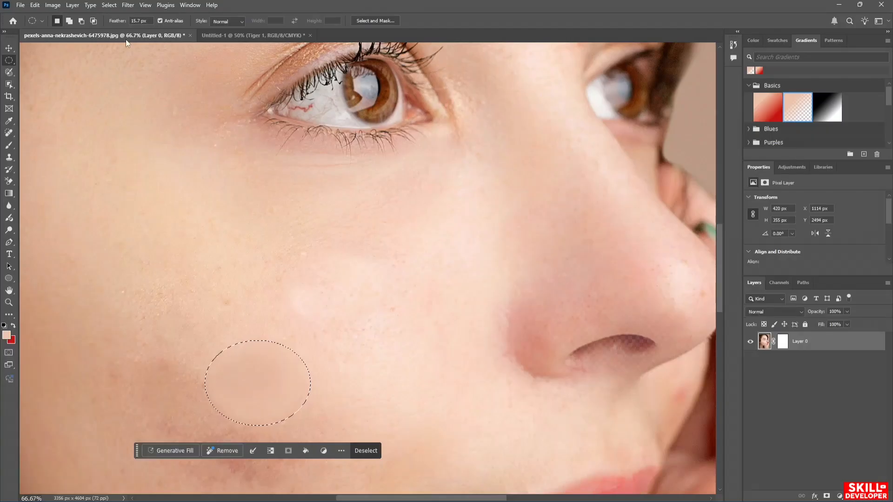
{"action": "right_click", "coordinate": [253, 381]}
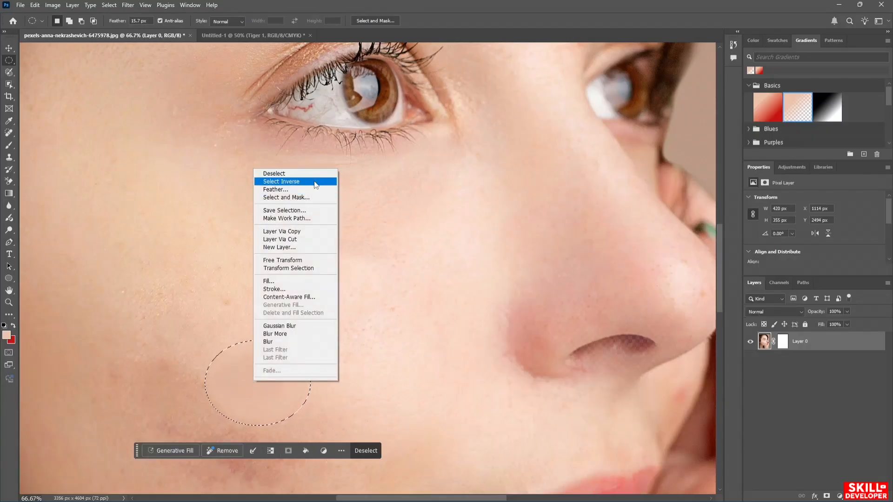
{"action": "left_click", "coordinate": [286, 191]}
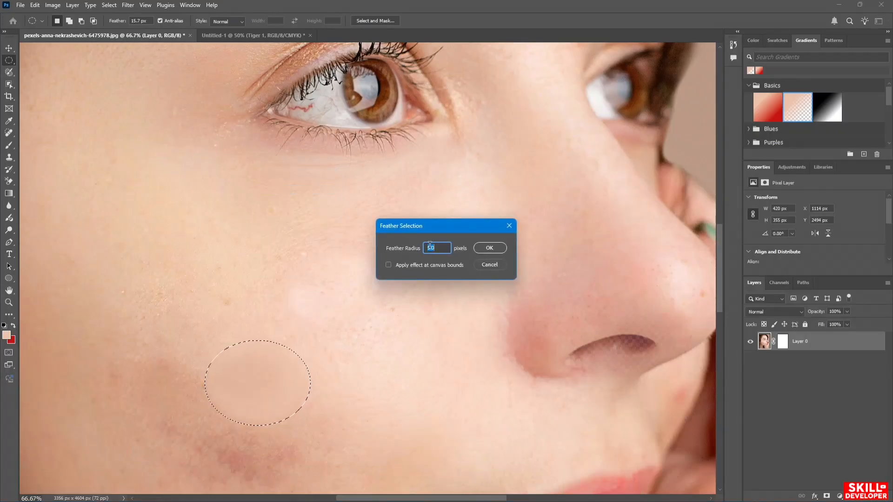
{"action": "left_click_drag", "start_coordinate": [420, 250], "coordinate": [470, 246]}
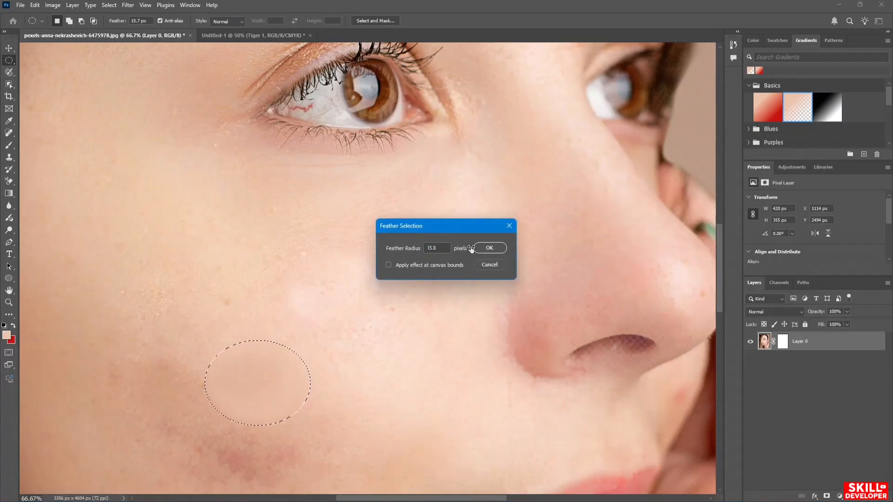
{"action": "left_click", "coordinate": [496, 248]}
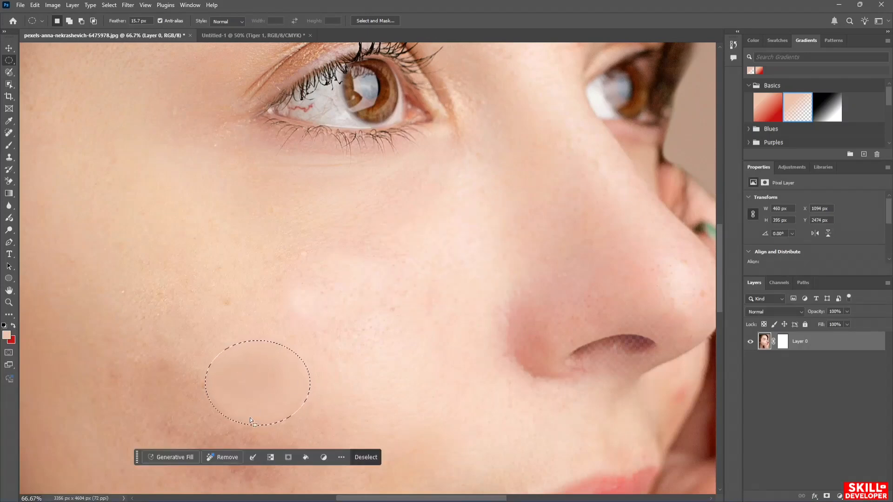
- Transform the cheek selection by scaling it to 124.12% and warping its nose-side edge inward, and apply the transformation
{"action": "right_click", "coordinate": [240, 381]}
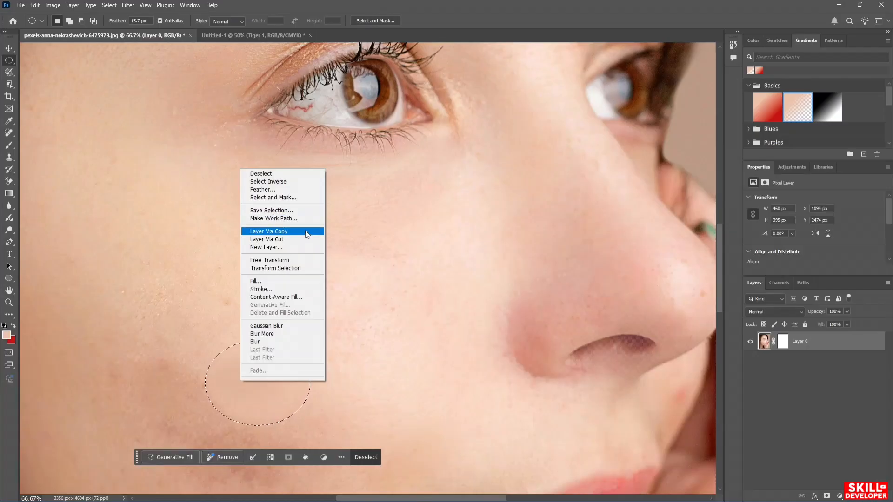
{"action": "left_click", "coordinate": [297, 268]}
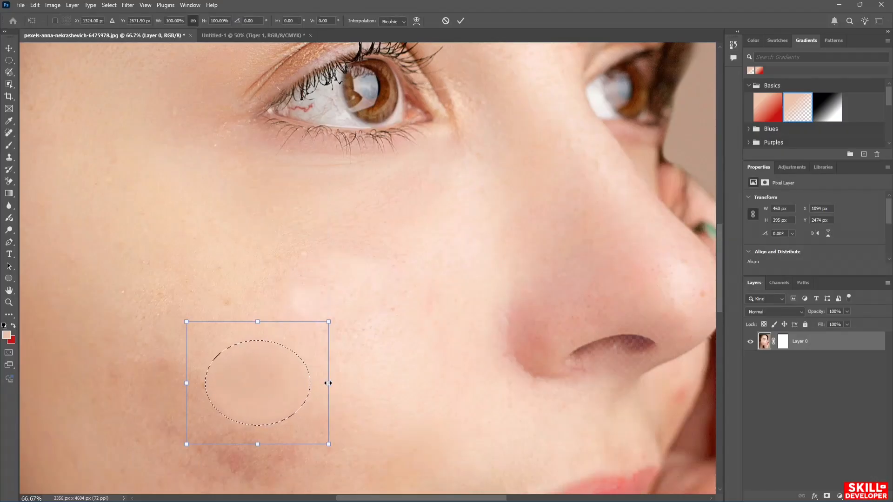
{"action": "left_click_drag", "start_coordinate": [329, 383], "coordinate": [363, 383]}
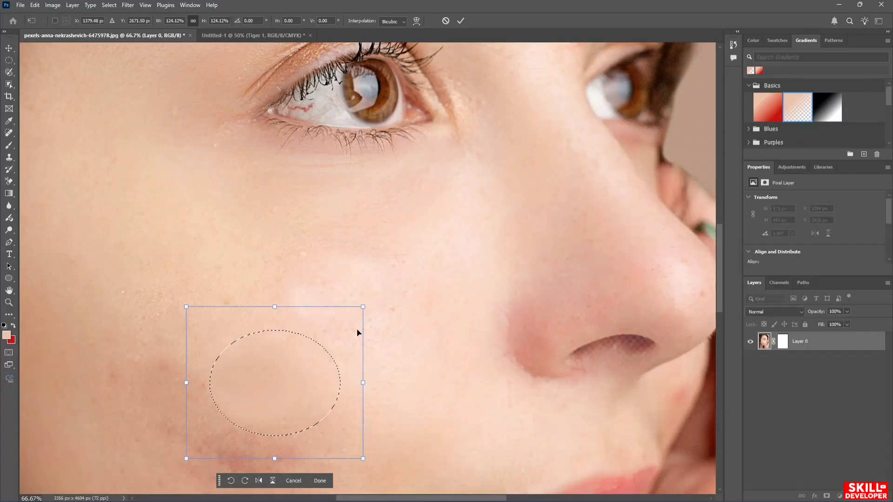
{"action": "right_click", "coordinate": [261, 382]}
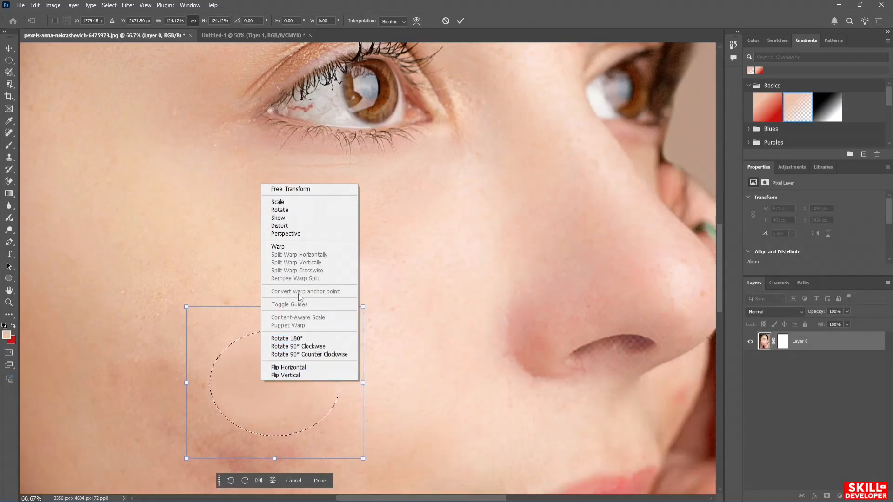
{"action": "left_click", "coordinate": [290, 247]}
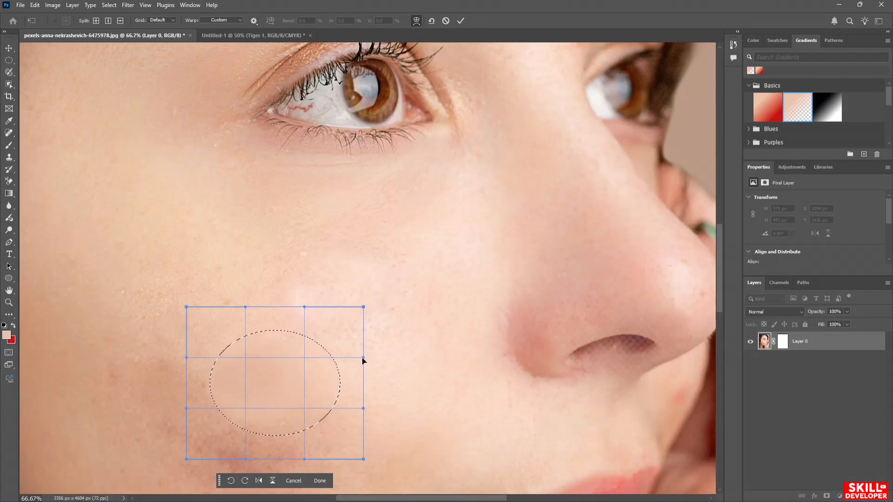
{"action": "left_click_drag", "start_coordinate": [363, 360], "coordinate": [338, 362]}
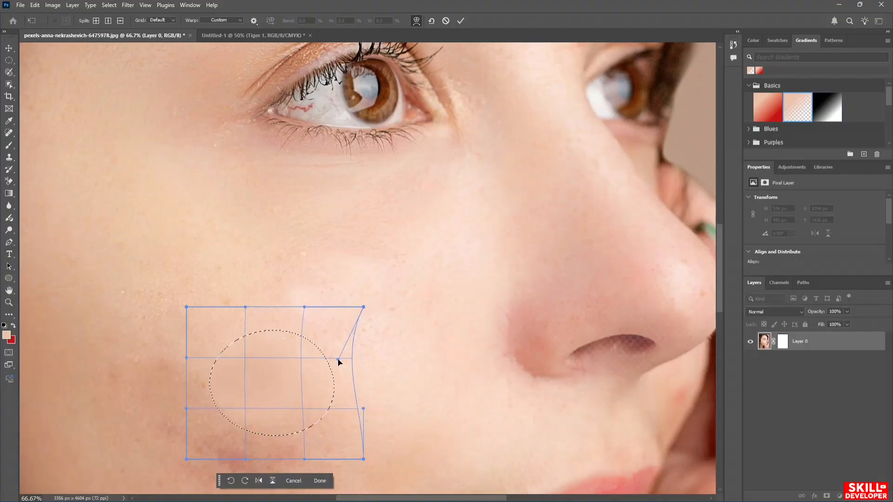
{"action": "left_click", "coordinate": [321, 480]}
- Fill the transformed cheek selection with solid red in Normal mode at 100% opacity
{"action": "right_click", "coordinate": [269, 377]}
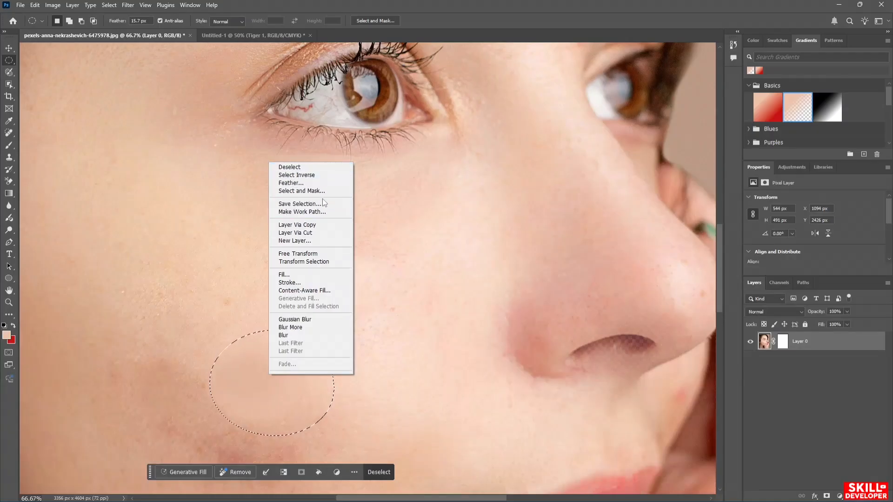
{"action": "left_click", "coordinate": [319, 275]}
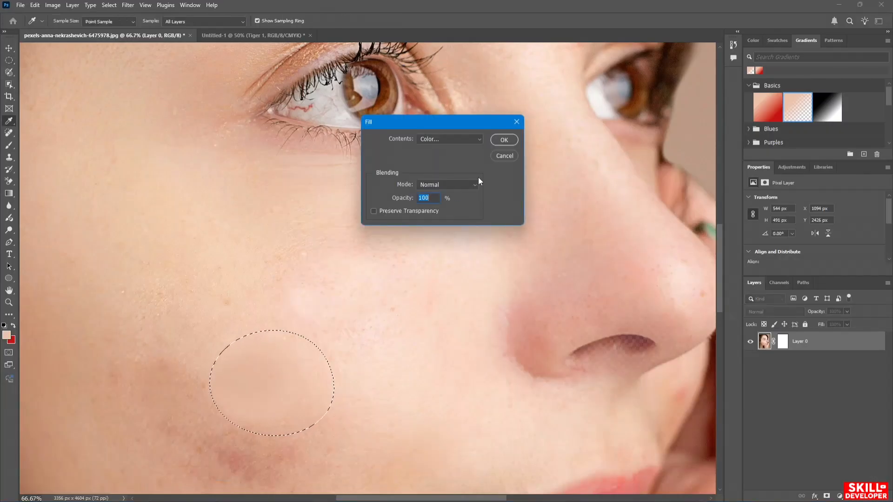
{"action": "left_click", "coordinate": [502, 141]}
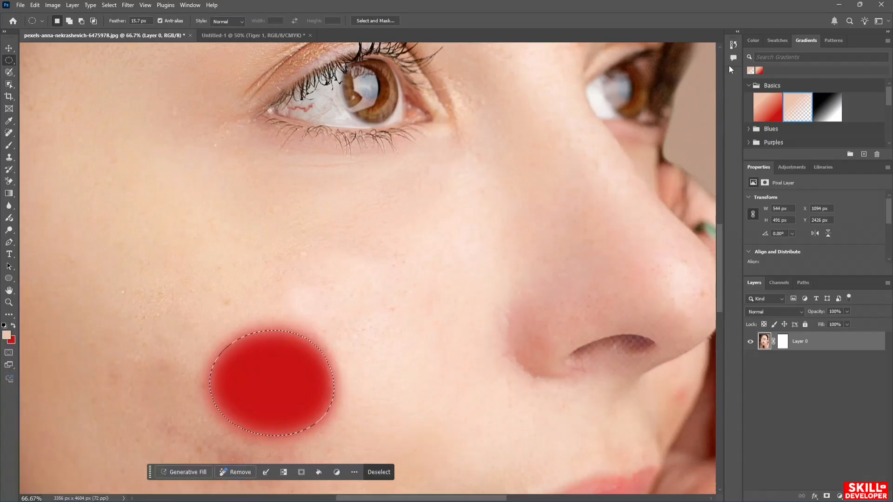
- Add a gradient fill layer over the selected red spot using the Basics preset that fades from skin tone to transparent
{"action": "left_click", "coordinate": [796, 99]}
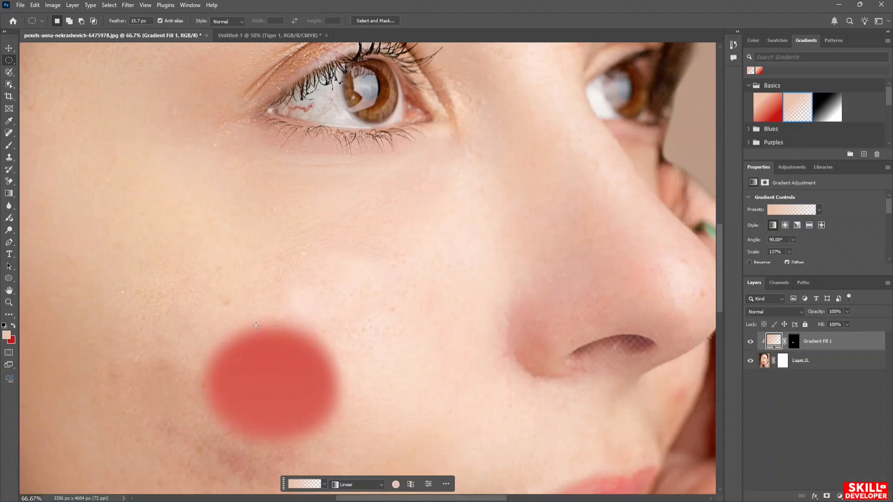
{"action": "scroll", "coordinate": [255, 326], "scroll_direction": "right", "scroll_amount": 2}
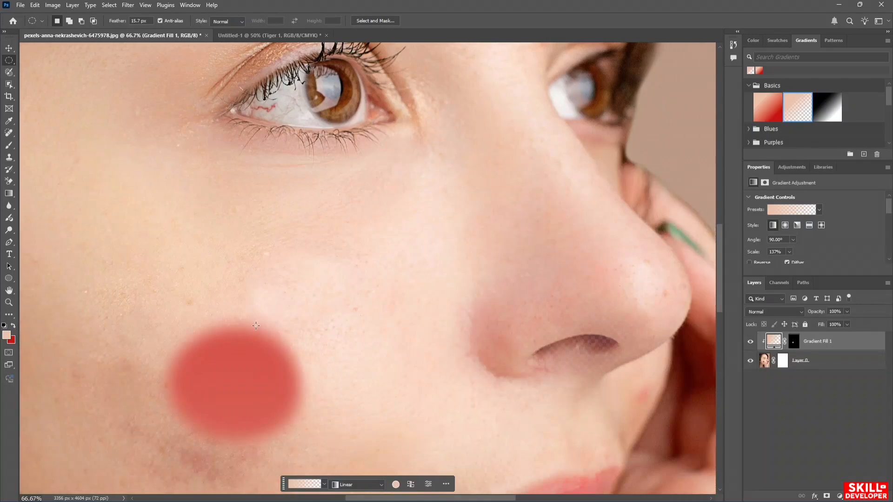
{"action": "scroll", "coordinate": [256, 326], "scroll_direction": "down", "scroll_amount": 3}
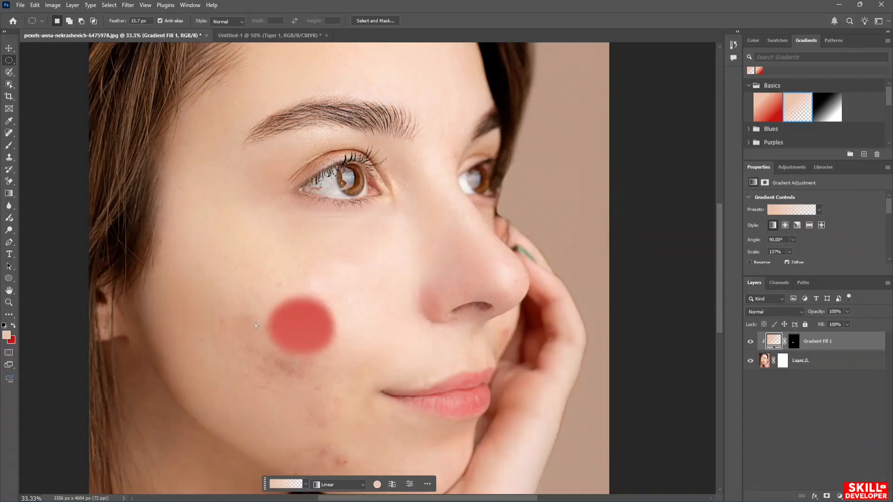
- Reset the colours to their defaults, and draw a freehand Lasso selection around the red cheek spot and deselect it
{"action": "key", "text": "d"}
{"action": "key", "text": "w"}
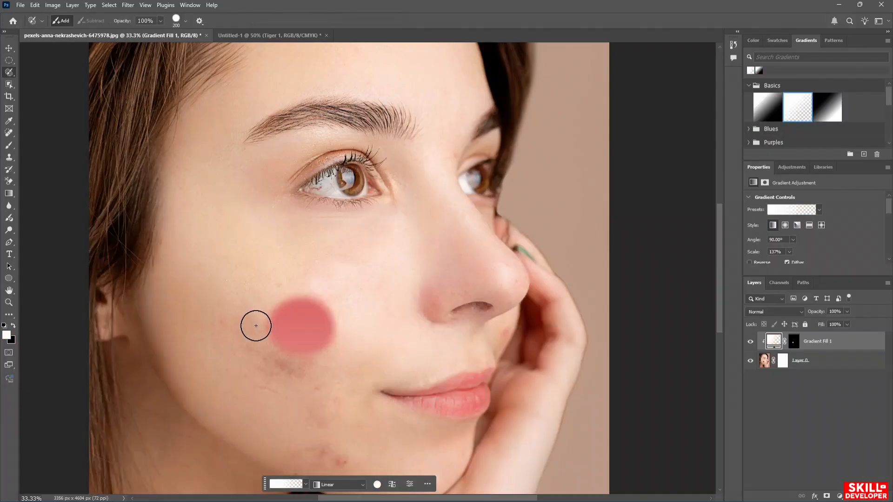
{"action": "right_click", "coordinate": [8, 76]}
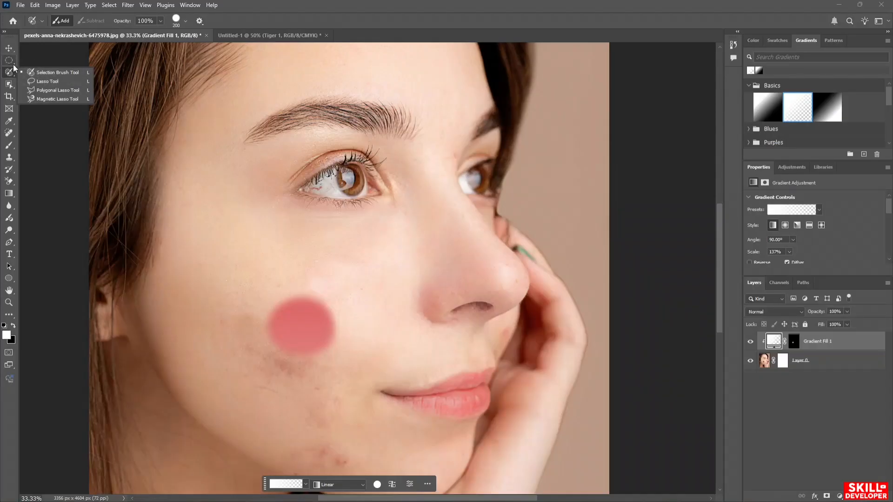
{"action": "left_click", "coordinate": [46, 81]}
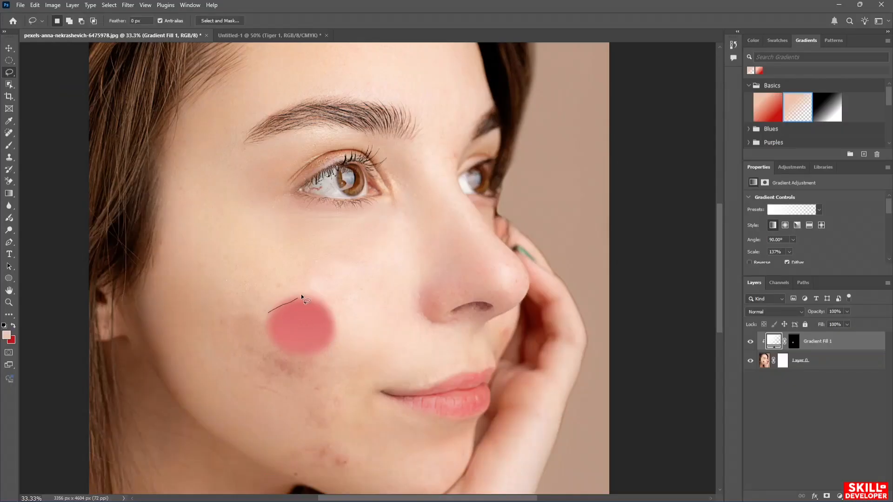
{"action": "left_click_drag", "start_coordinate": [301, 295], "coordinate": [302, 295]}
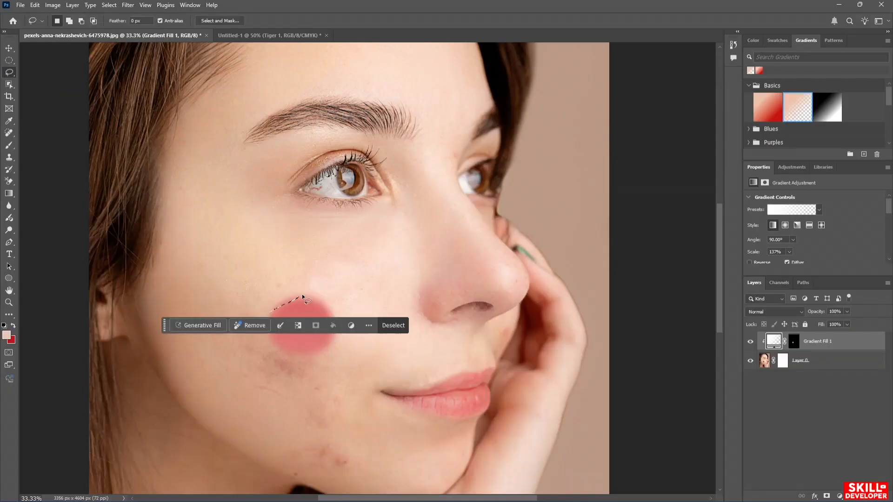
{"action": "left_click", "coordinate": [393, 326]}
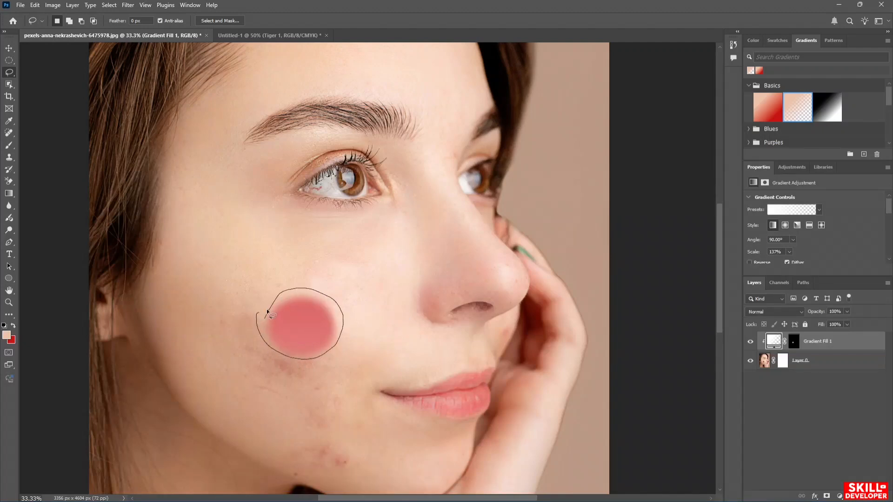
{"action": "left_click_drag", "start_coordinate": [268, 310], "coordinate": [270, 309]}
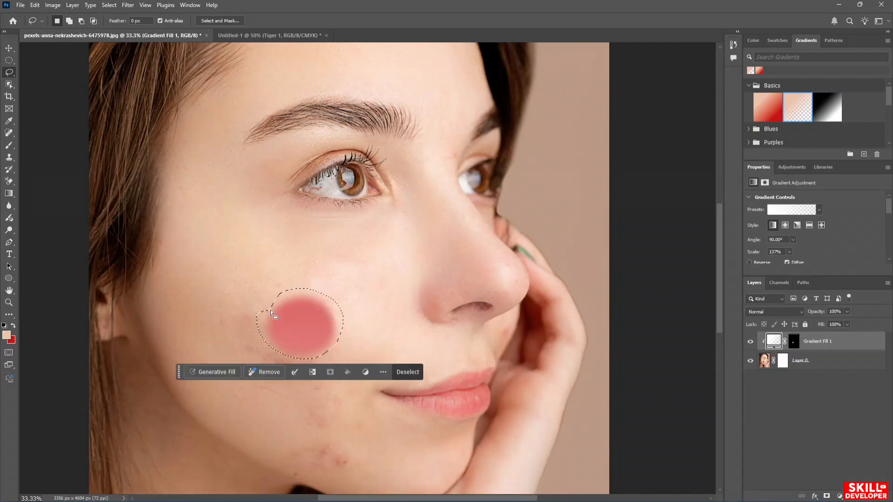
{"action": "left_click", "coordinate": [408, 373]}
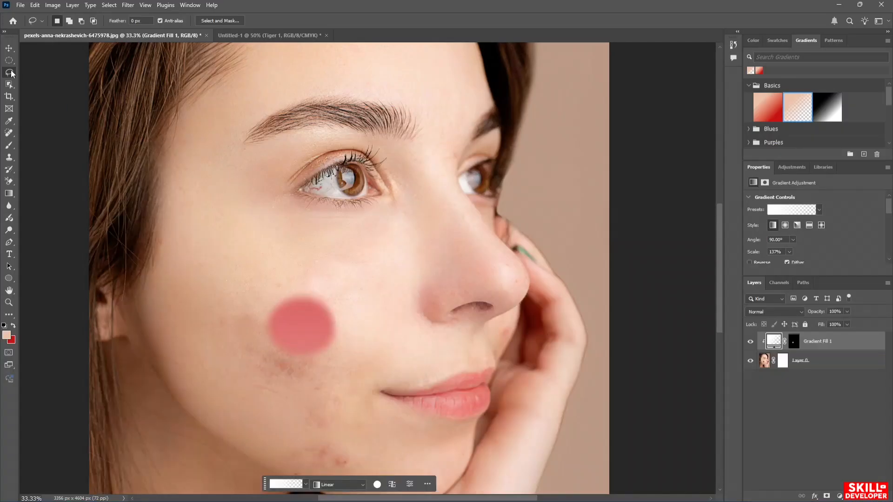
- Try the Polygonal Lasso tool at the upper edge of the red cheek spot
{"action": "right_click", "coordinate": [12, 73]}
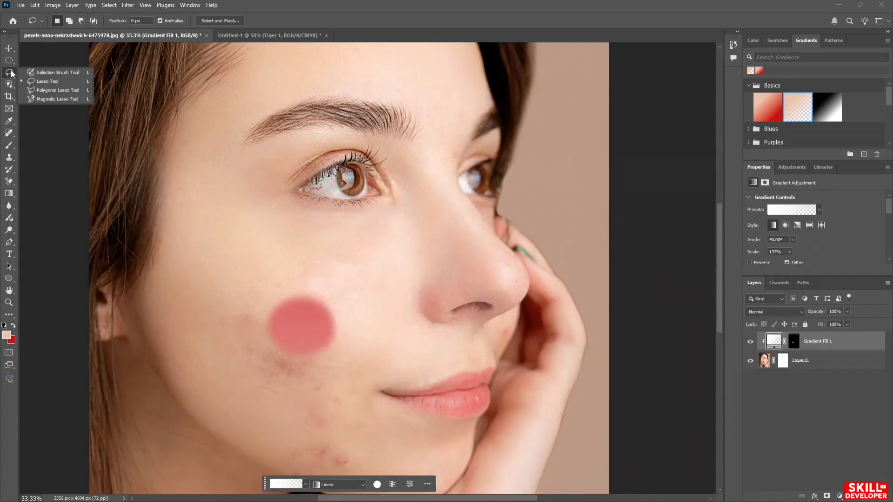
{"action": "left_click", "coordinate": [56, 90]}
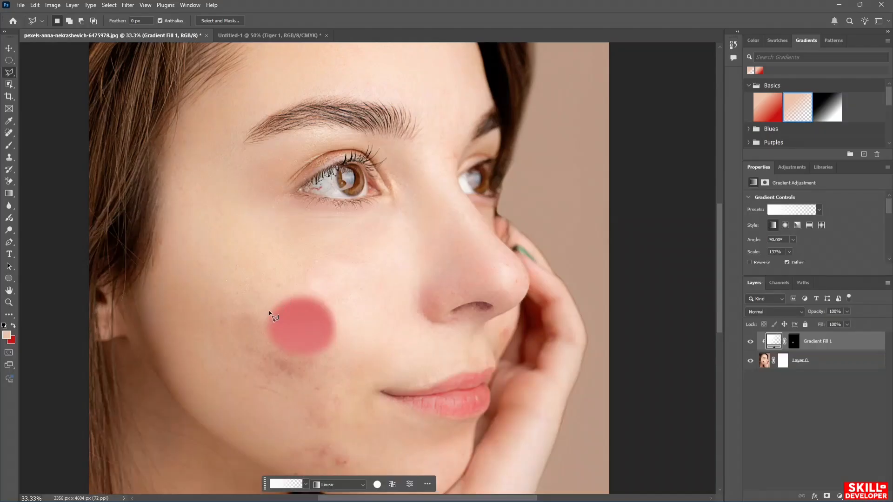
{"action": "left_click", "coordinate": [275, 300]}
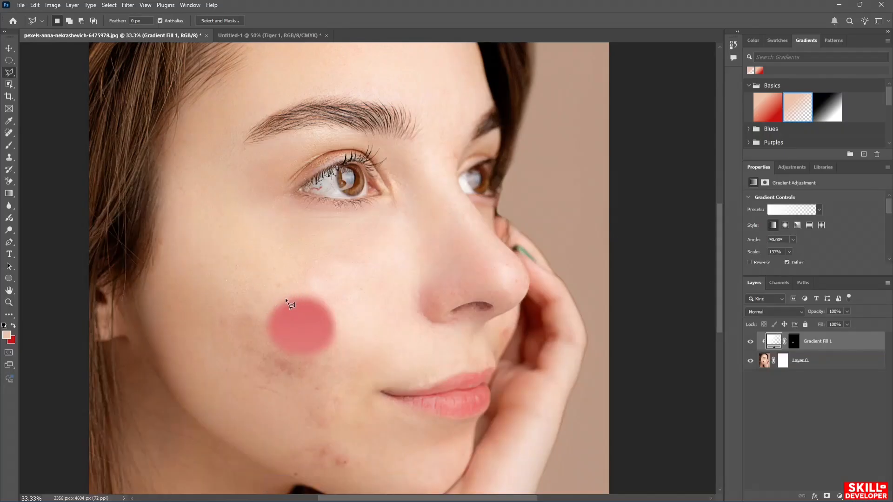
- Switch to the Magnetic Lasso tool and make Layer 0 the active layer
{"action": "right_click", "coordinate": [10, 71]}
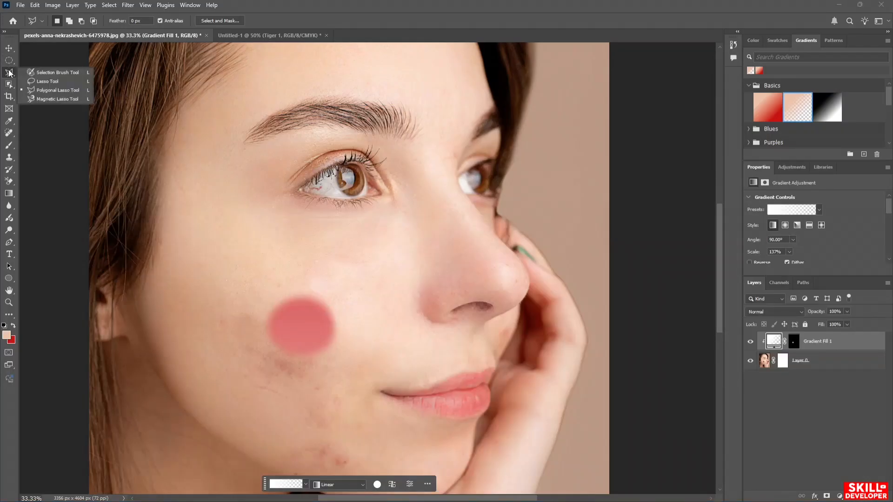
{"action": "left_click", "coordinate": [58, 99]}
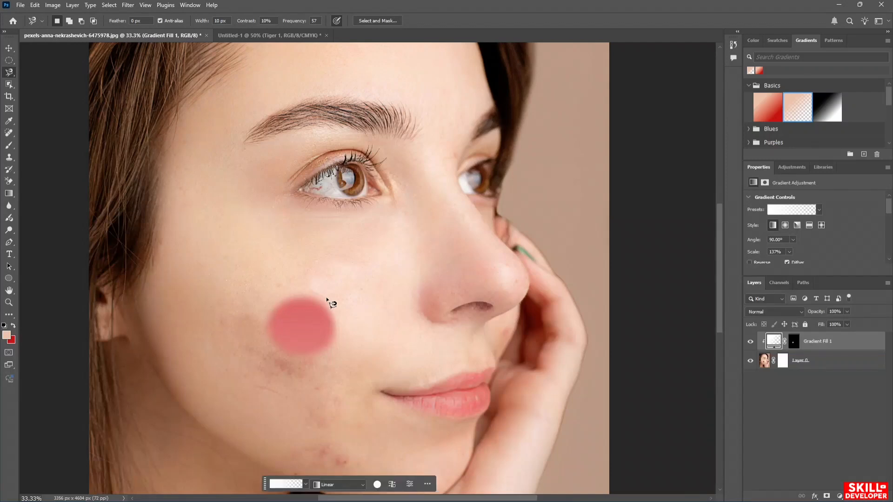
{"action": "left_click", "coordinate": [811, 361]}
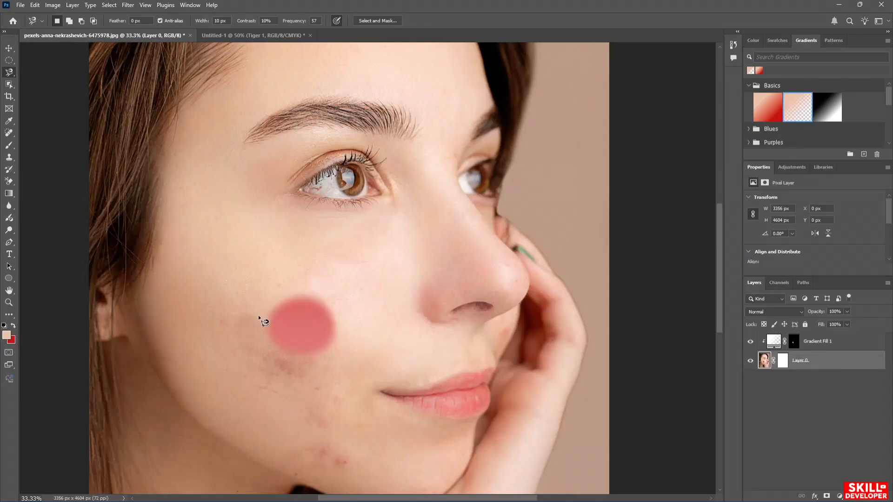
{"action": "left_click", "coordinate": [340, 317]}
{"action": "left_click", "coordinate": [338, 339]}
{"action": "left_click", "coordinate": [313, 357]}
{"action": "left_click", "coordinate": [267, 336]}
{"action": "left_click", "coordinate": [260, 312]}
{"action": "key", "text": "Escape"}
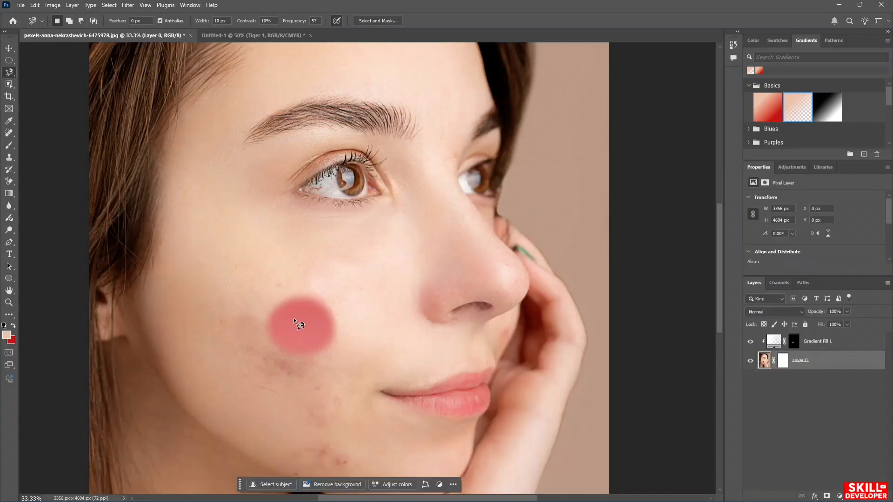
- Outline the nose-side part of the red spot, about 257 × 337 px, with the Magnetic Lasso and apply Gaussian Blur to the selection
{"action": "left_click", "coordinate": [296, 317]}
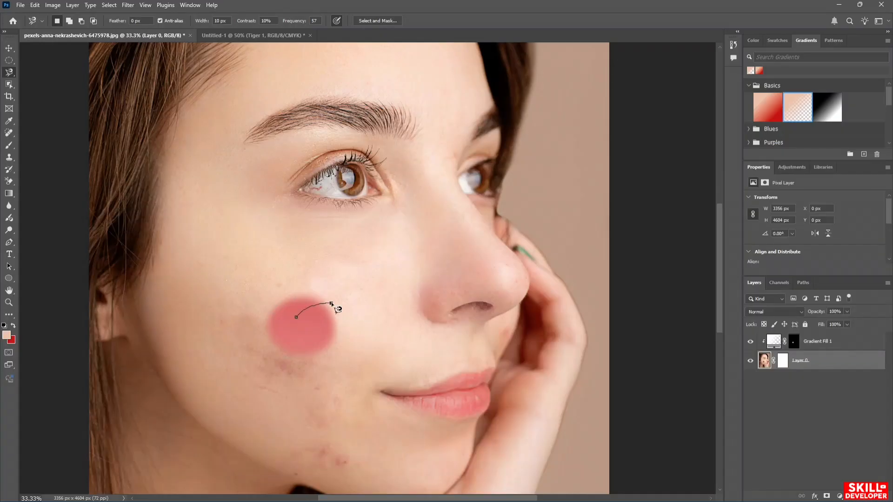
{"action": "left_click", "coordinate": [325, 356]}
{"action": "left_click", "coordinate": [299, 315]}
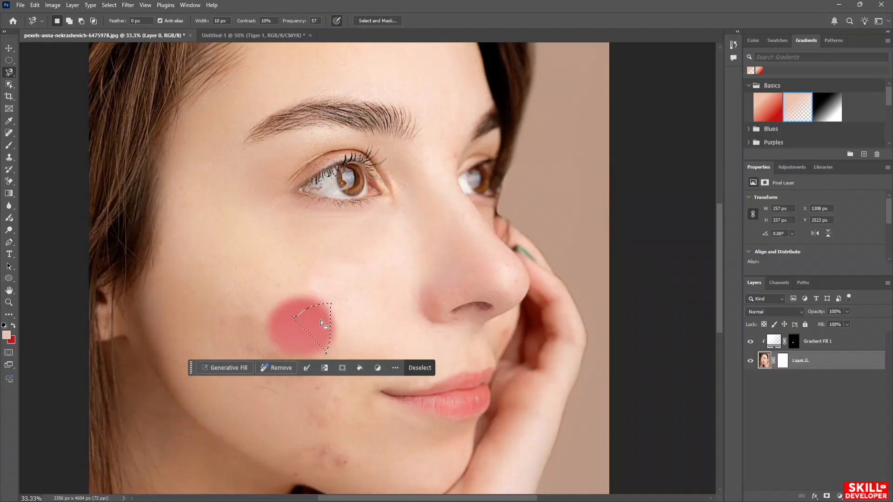
{"action": "right_click", "coordinate": [320, 321]}
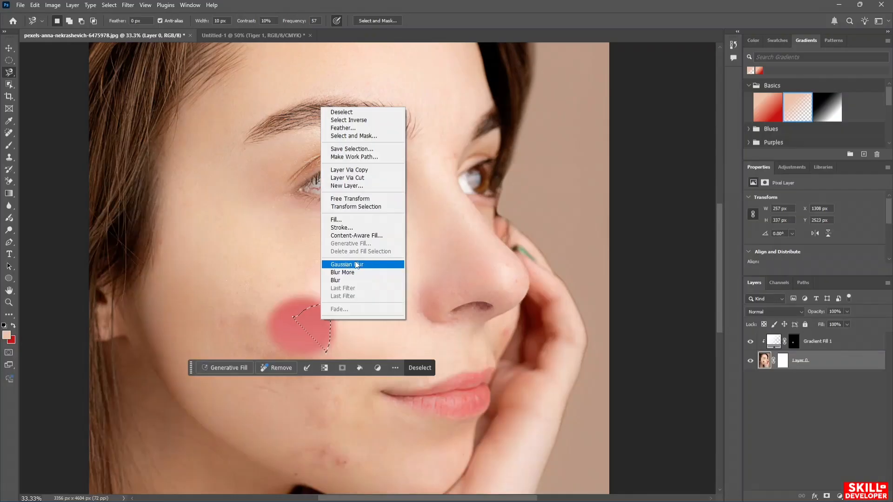
{"action": "left_click", "coordinate": [356, 264]}
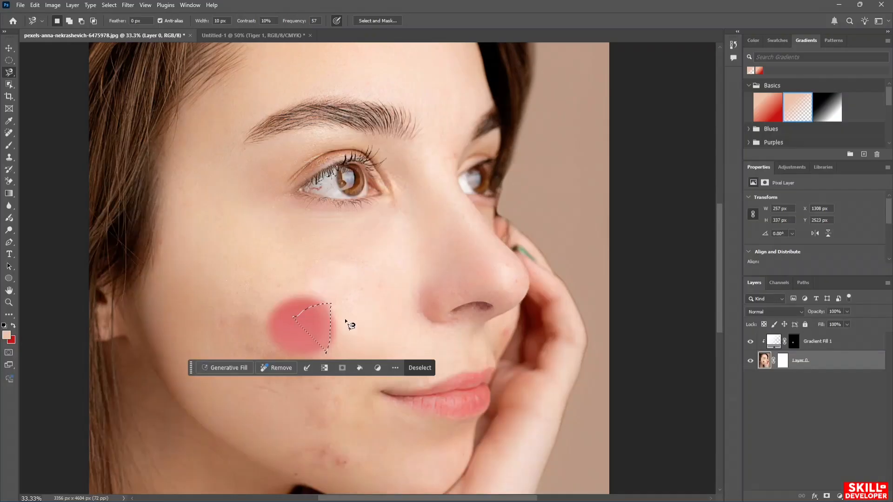
- Fill the selection with solid red in Normal mode at 100% opacity, and add a gradient fill layer using the black-to-white Basics preset
{"action": "right_click", "coordinate": [318, 325]}
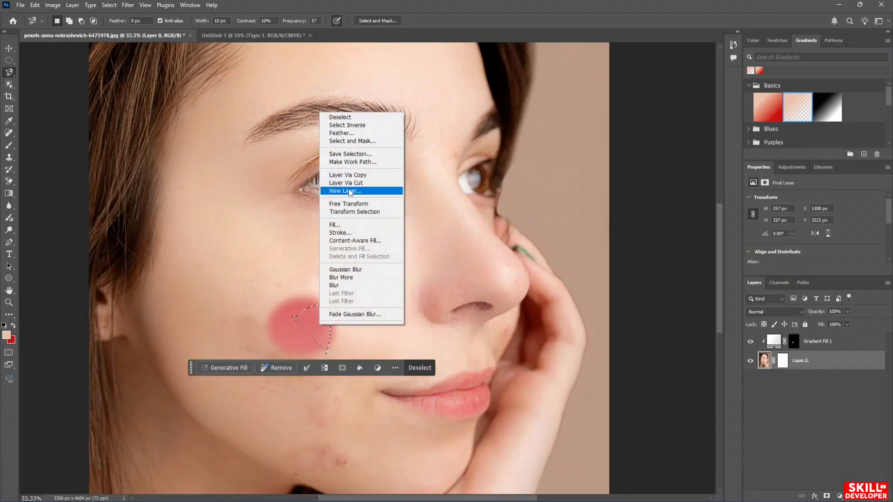
{"action": "left_click", "coordinate": [351, 225]}
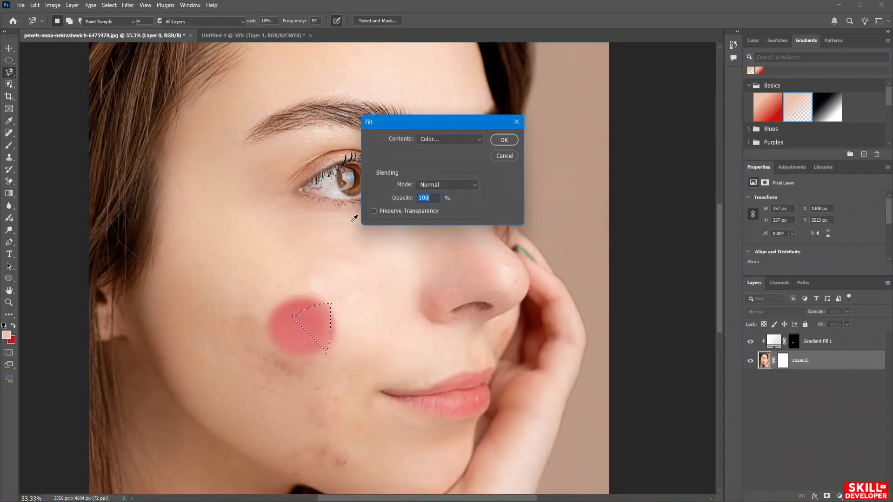
{"action": "left_click", "coordinate": [503, 140]}
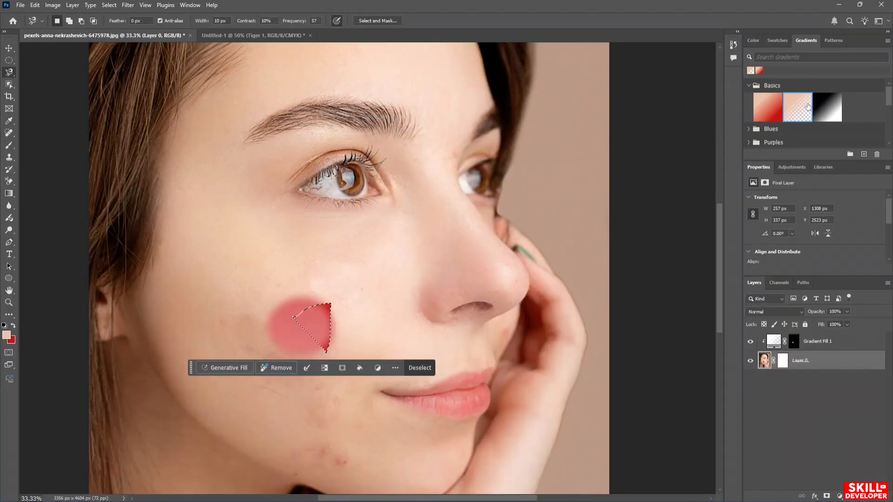
{"action": "left_click", "coordinate": [827, 107]}
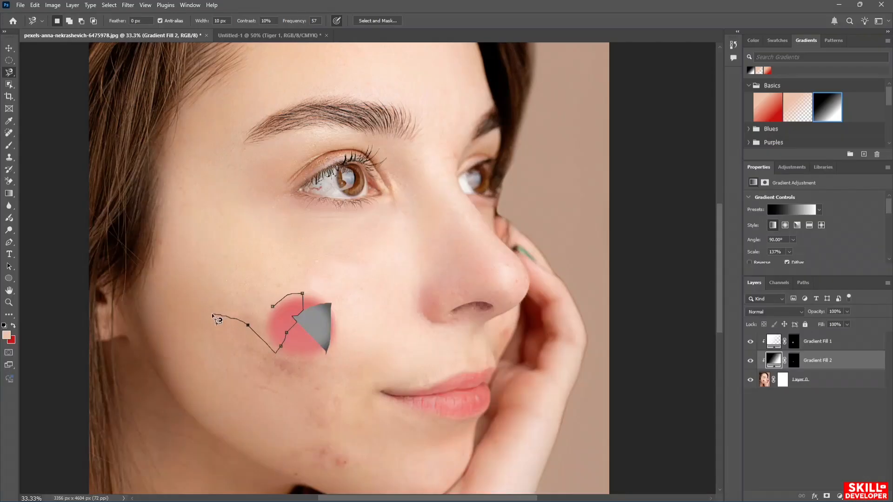
{"action": "key", "text": "Escape"}
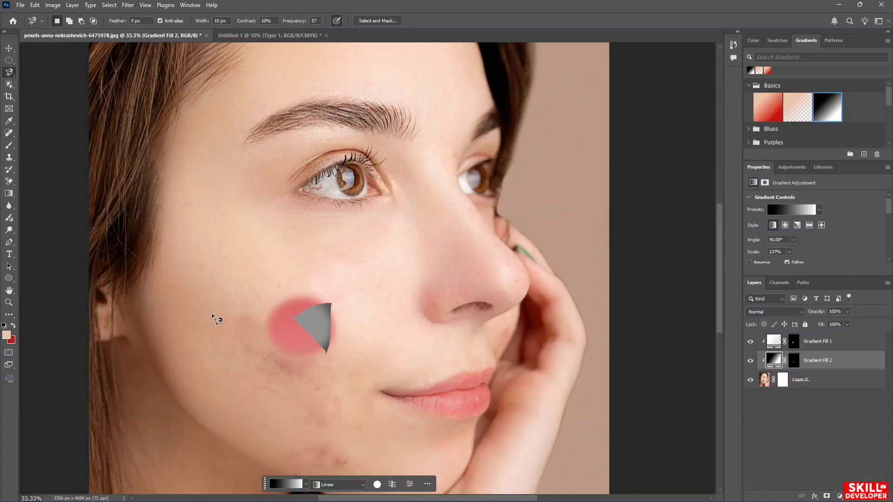
- Examine the tool variants grouped with the Spot Healing Brush, History Brush, Blur and Dodge tools
{"action": "key", "text": "j"}
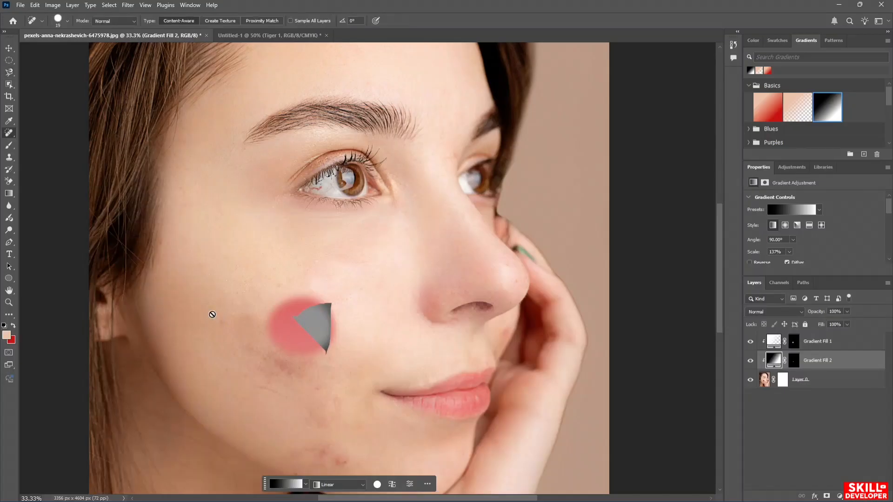
{"action": "right_click", "coordinate": [6, 133]}
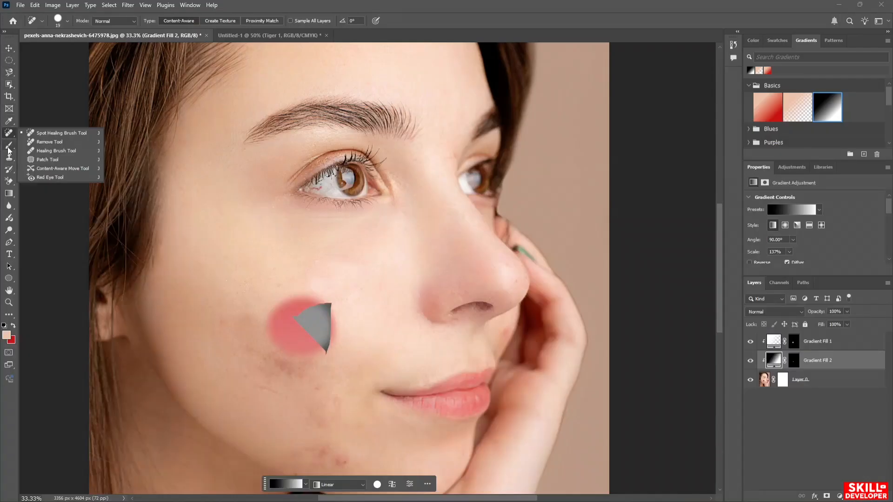
{"action": "left_click", "coordinate": [9, 171]}
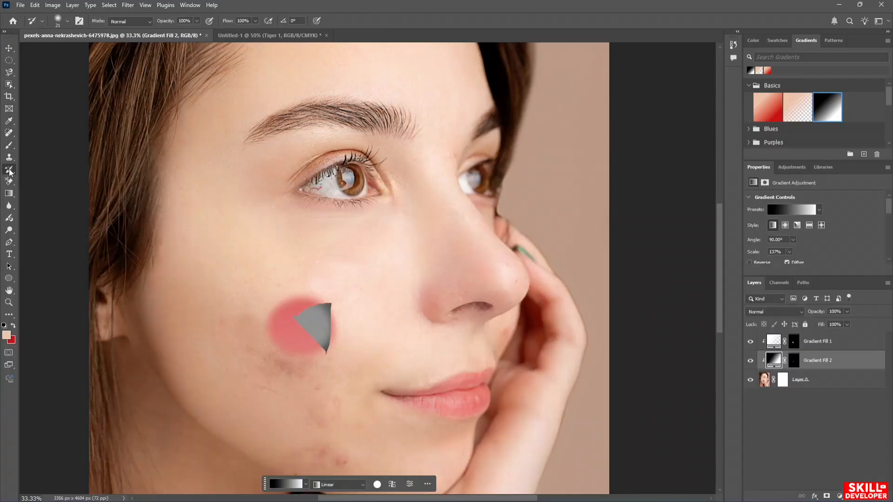
{"action": "right_click", "coordinate": [10, 172]}
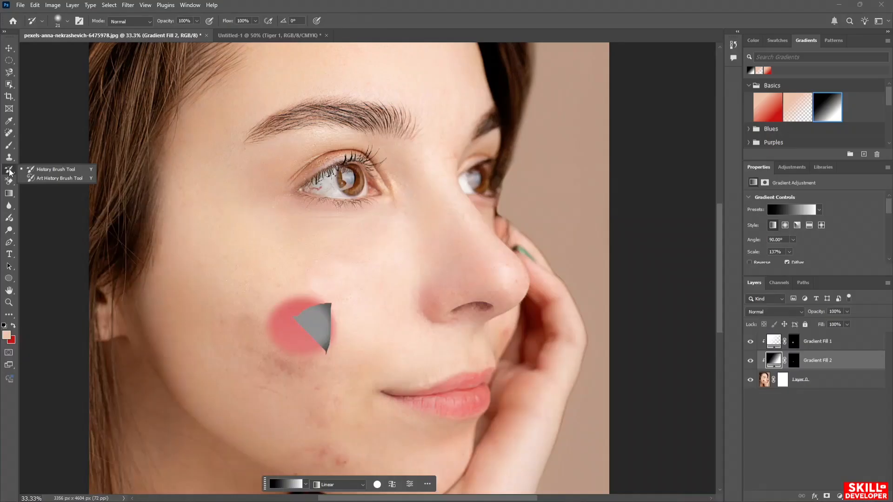
{"action": "left_click", "coordinate": [12, 211]}
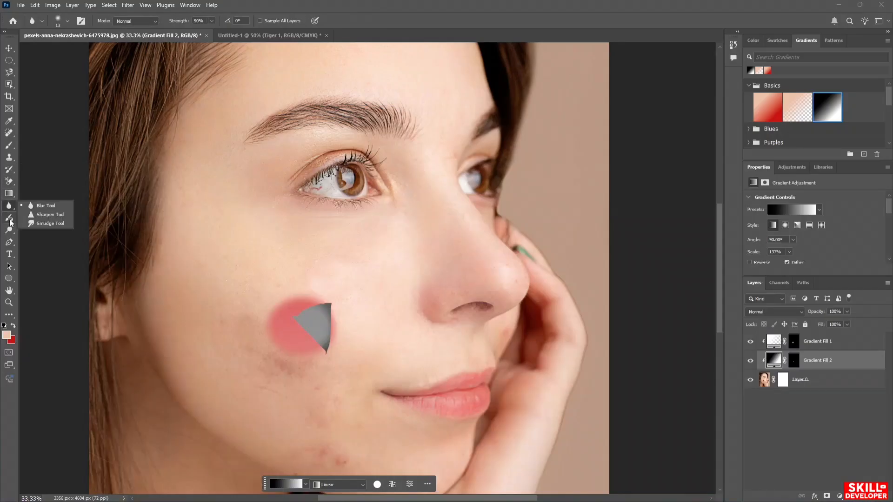
{"action": "left_click", "coordinate": [10, 221]}
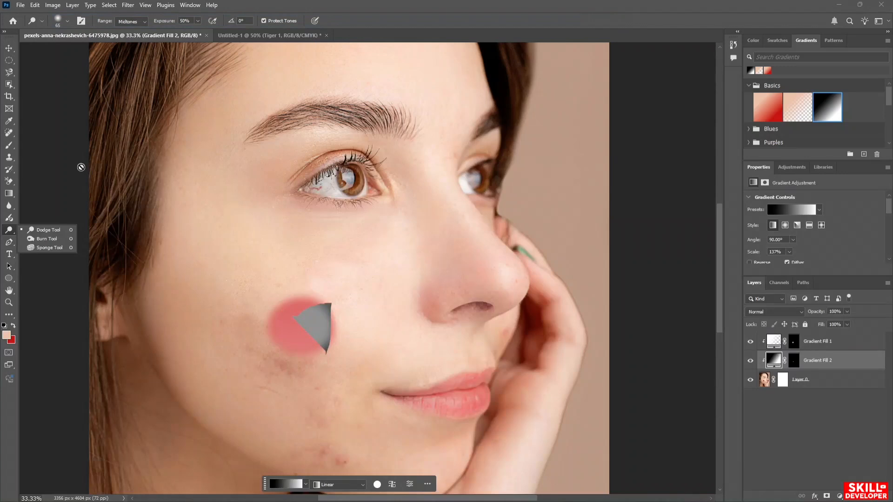
- Draw a Patch Tool selection along the upper edge of the red cheek spot and deselect it
{"action": "key", "text": "j"}
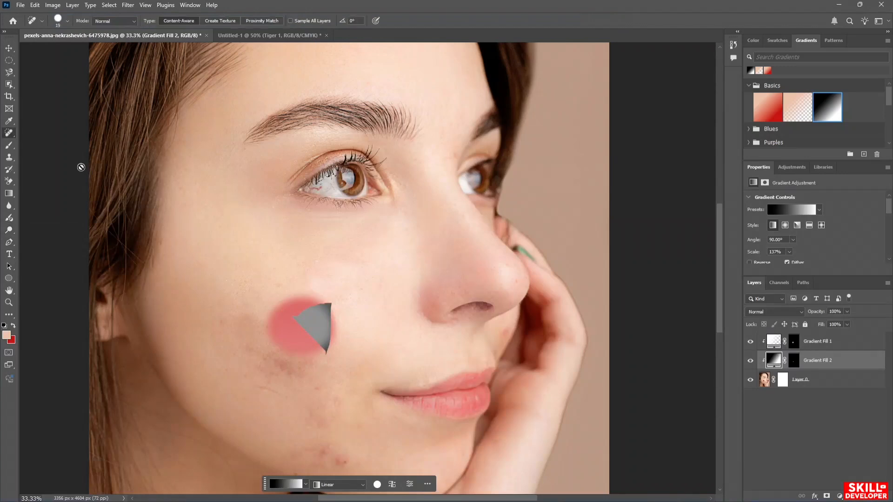
{"action": "right_click", "coordinate": [9, 134]}
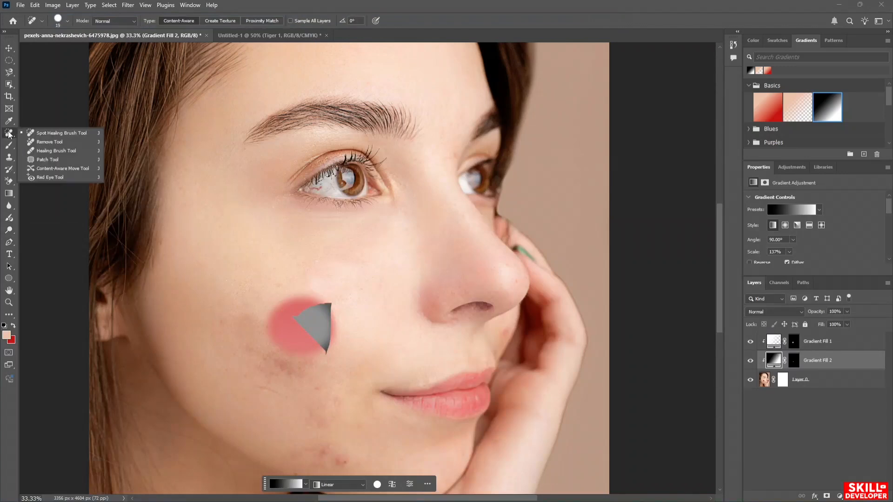
{"action": "left_click", "coordinate": [90, 160]}
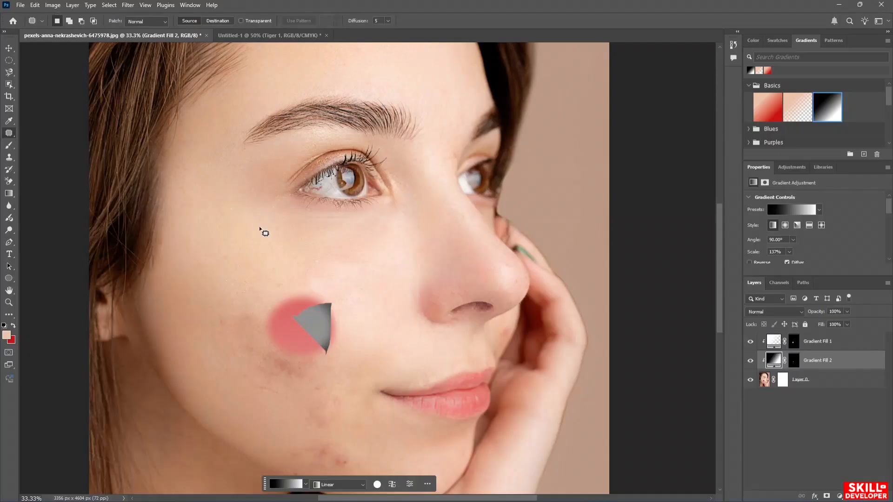
{"action": "mouse_move", "coordinate": [273, 285]}
{"action": "left_mouse_down"}
{"action": "mouse_move", "coordinate": [322, 285]}
{"action": "mouse_move", "coordinate": [344, 308]}
{"action": "left_mouse_up"}
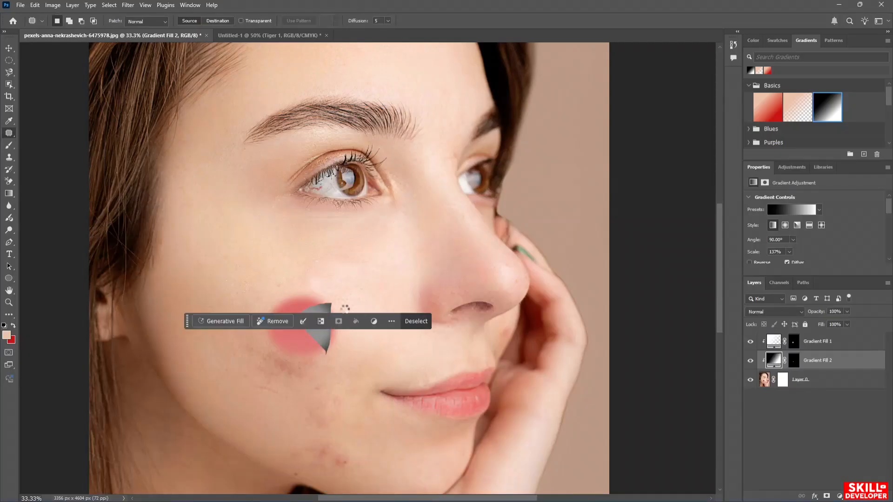
{"action": "left_click", "coordinate": [414, 320]}
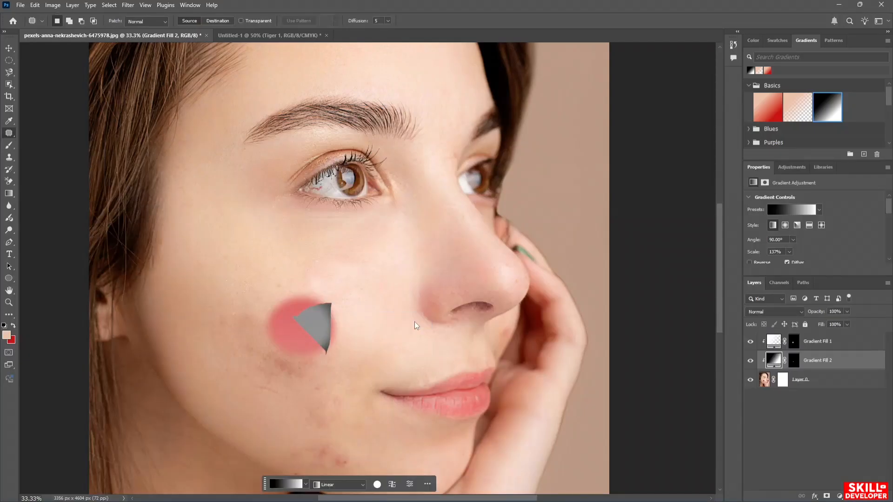
- Outline the red spot and its grey wedge on the cheek with the Patch Tool and use the patch as source
{"action": "right_click", "coordinate": [9, 135]}
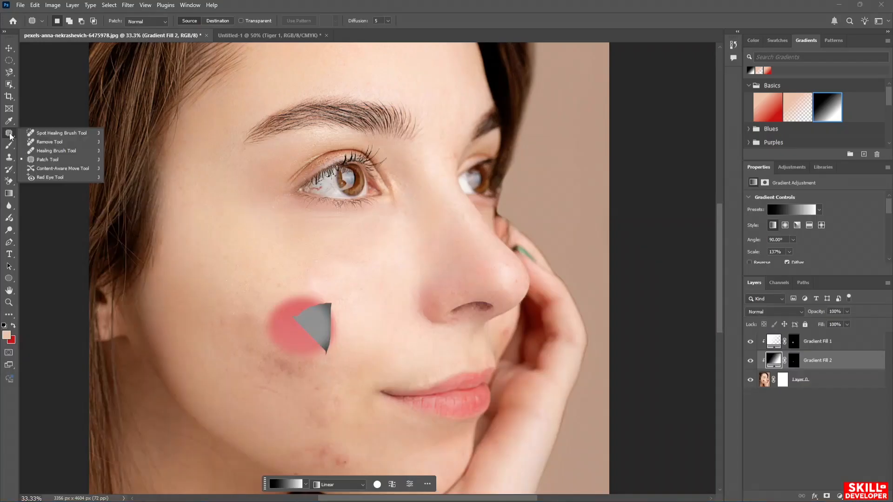
{"action": "left_click", "coordinate": [93, 161]}
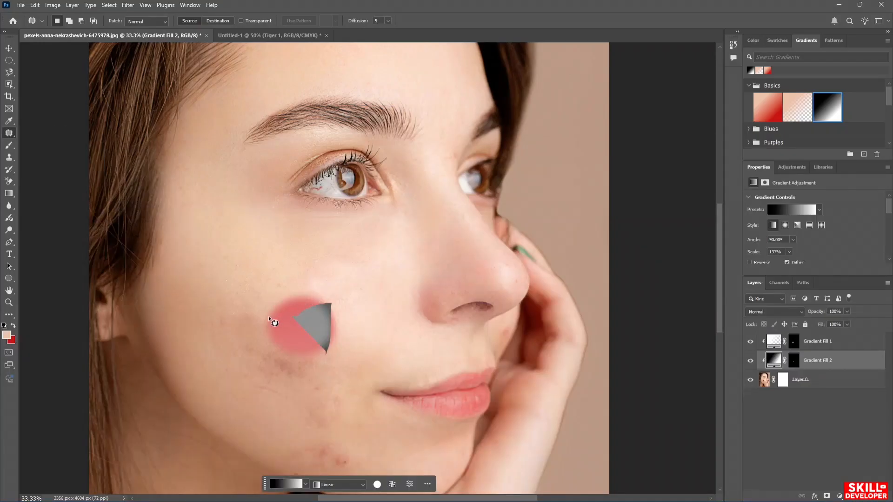
{"action": "mouse_move", "coordinate": [269, 317]}
{"action": "left_mouse_down"}
{"action": "mouse_move", "coordinate": [308, 300]}
{"action": "mouse_move", "coordinate": [354, 325]}
{"action": "mouse_move", "coordinate": [321, 366]}
{"action": "mouse_move", "coordinate": [270, 336]}
{"action": "left_mouse_up"}
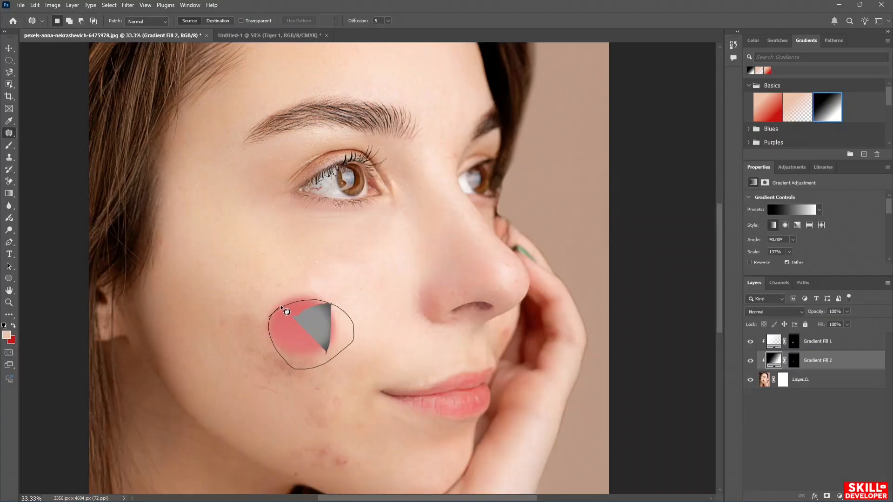
{"action": "left_click_drag", "start_coordinate": [280, 305], "coordinate": [281, 305]}
{"action": "right_click", "coordinate": [314, 321]}
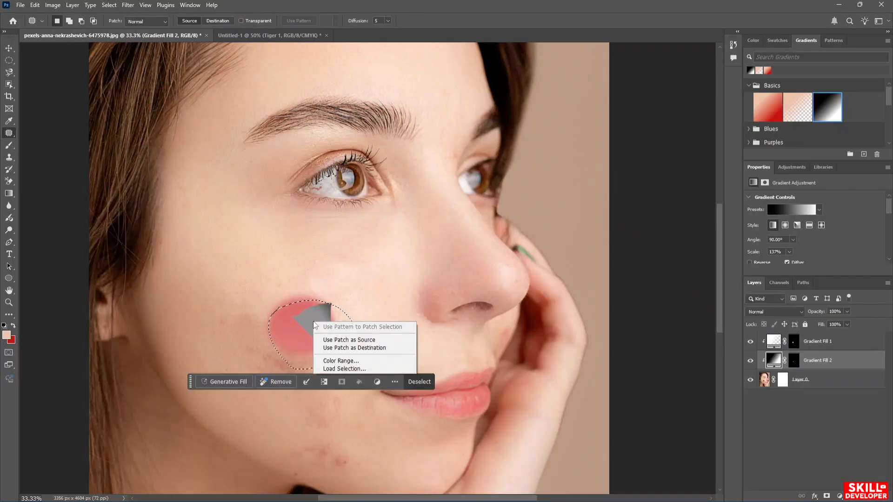
{"action": "left_click", "coordinate": [362, 341]}
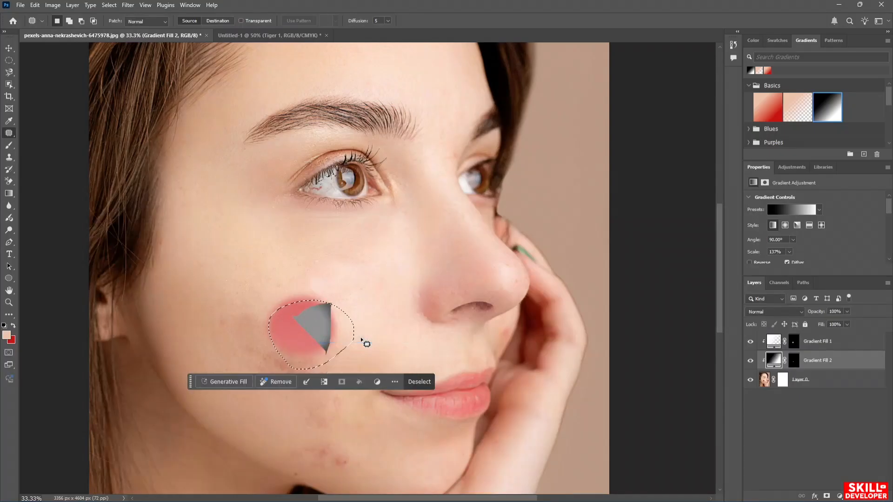
- Narrow the patch selection by Color Range with Sampled Colors at fuzziness 40, and deselect it
{"action": "right_click", "coordinate": [287, 342]}
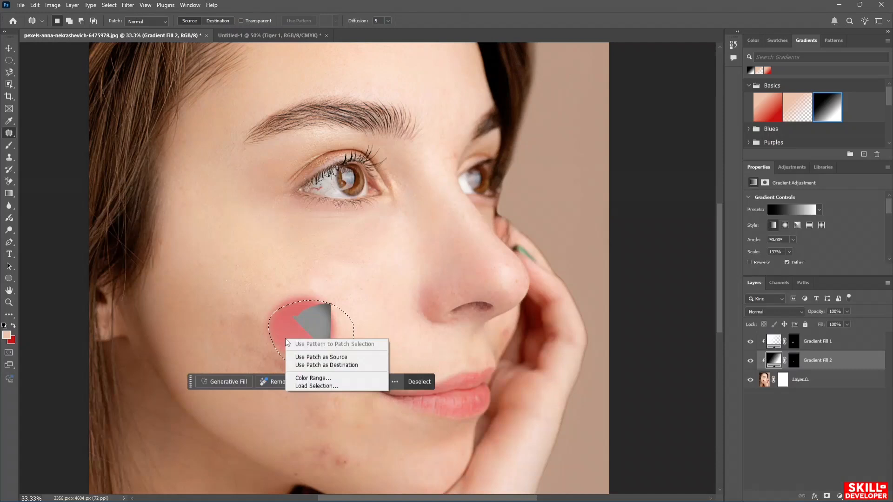
{"action": "left_click", "coordinate": [345, 382]}
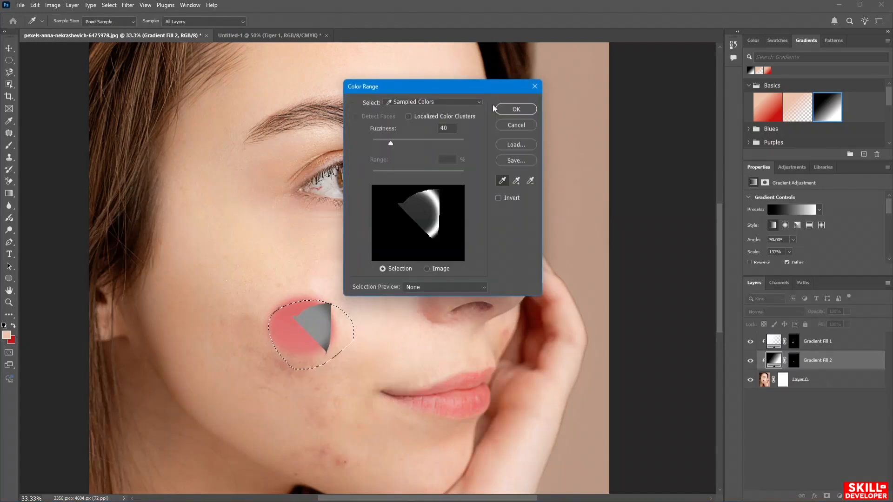
{"action": "left_click", "coordinate": [509, 109]}
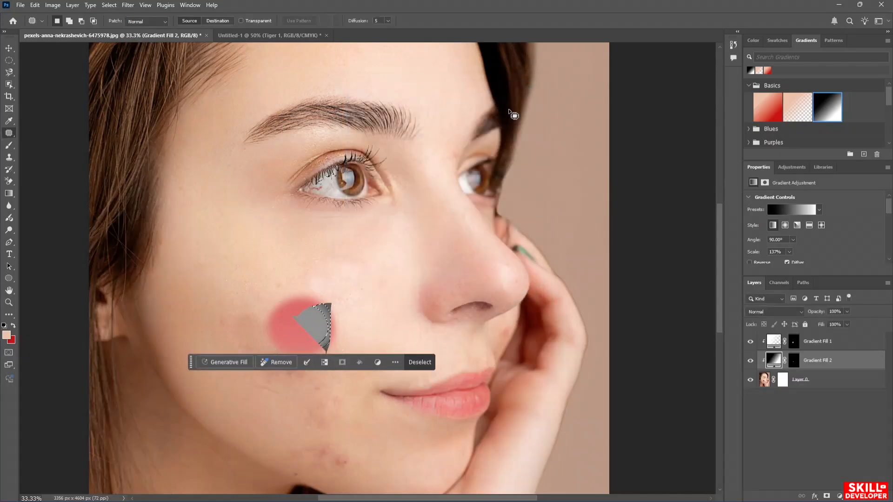
{"action": "left_click", "coordinate": [426, 361]}
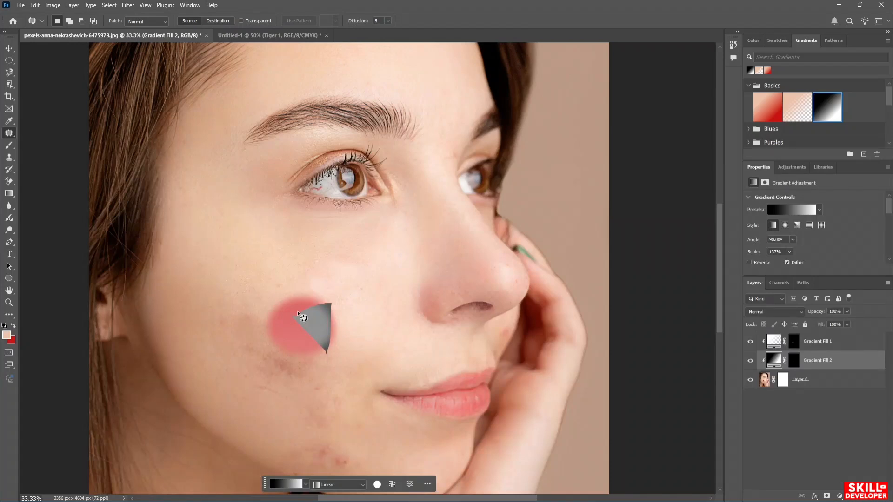
{"action": "left_click", "coordinate": [12, 62]}
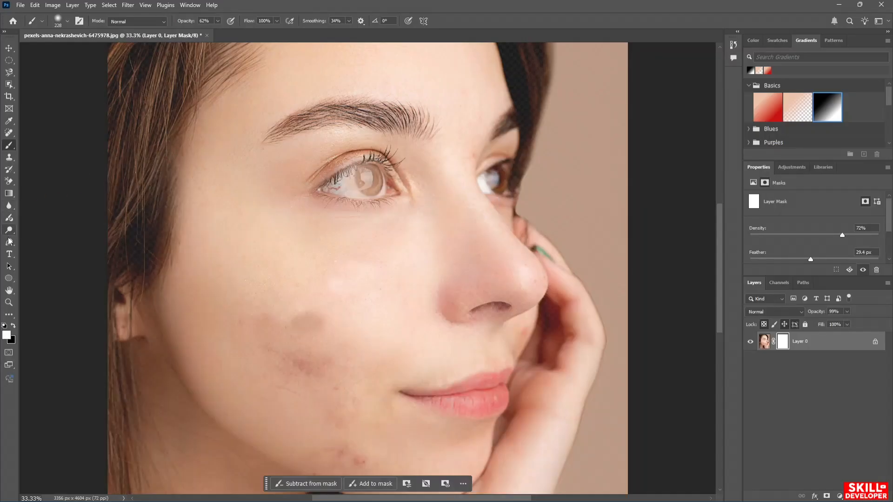
- Try a Background Eraser stroke across the cheek on Layer 0's image and undo it
{"action": "left_click", "coordinate": [11, 181]}
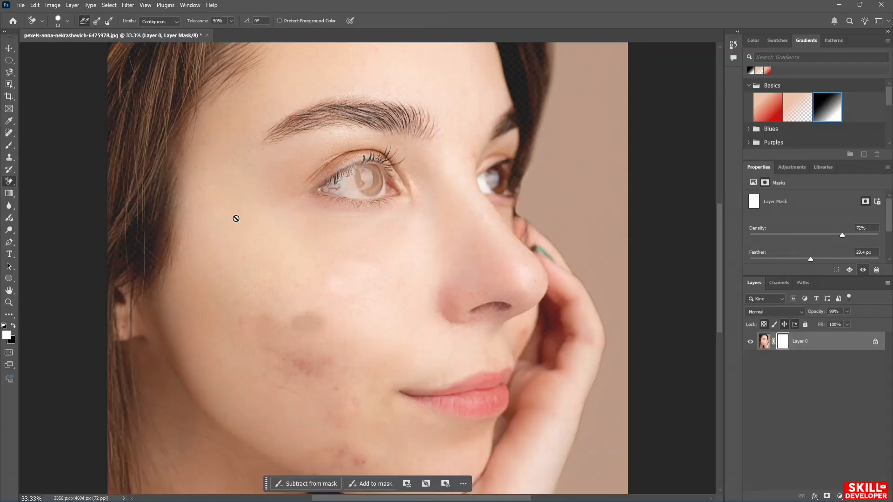
{"action": "left_click", "coordinate": [765, 342]}
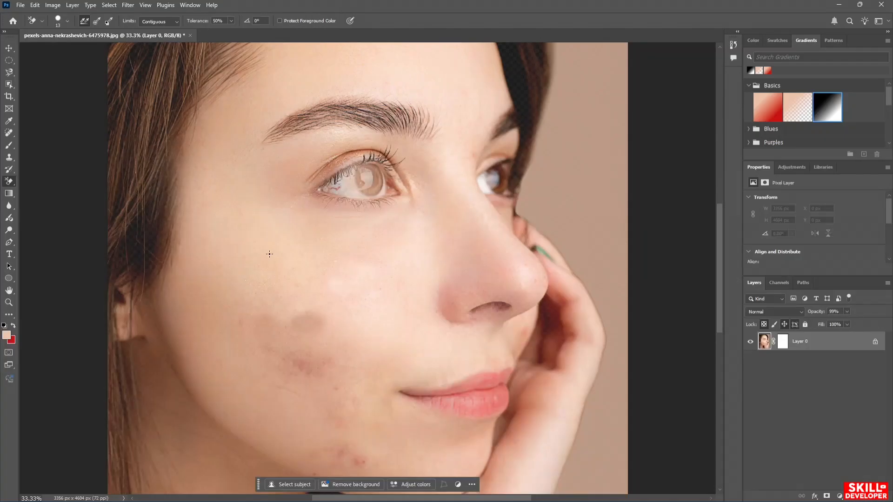
{"action": "mouse_move", "coordinate": [270, 254]}
{"action": "left_mouse_down"}
{"action": "mouse_move", "coordinate": [345, 280]}
{"action": "mouse_move", "coordinate": [324, 247]}
{"action": "mouse_move", "coordinate": [310, 252]}
{"action": "mouse_move", "coordinate": [301, 304]}
{"action": "mouse_move", "coordinate": [353, 305]}
{"action": "mouse_move", "coordinate": [368, 250]}
{"action": "mouse_move", "coordinate": [325, 276]}
{"action": "left_mouse_up"}
{"action": "key", "text": "ctrl+z"}
- Try adding a vector mask to Layer 0 beside its existing layer mask and undo it
{"action": "left_click", "coordinate": [782, 342]}
{"action": "left_click", "coordinate": [764, 342]}
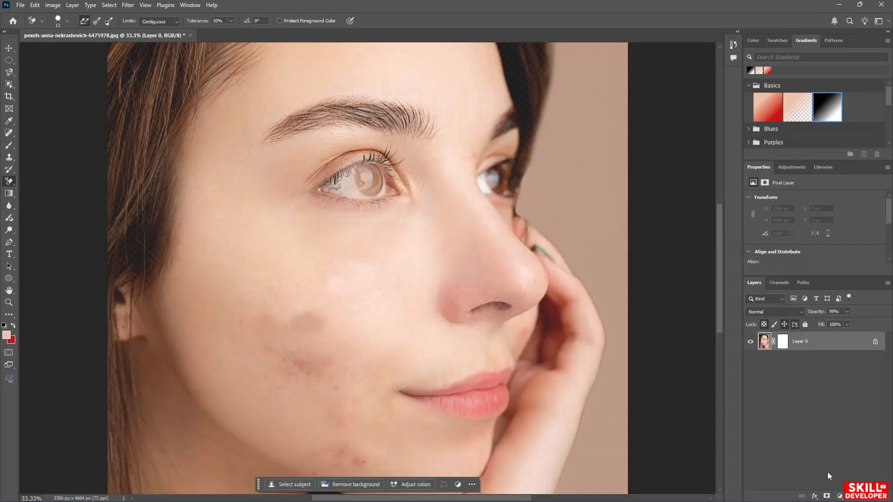
{"action": "left_click", "coordinate": [827, 496]}
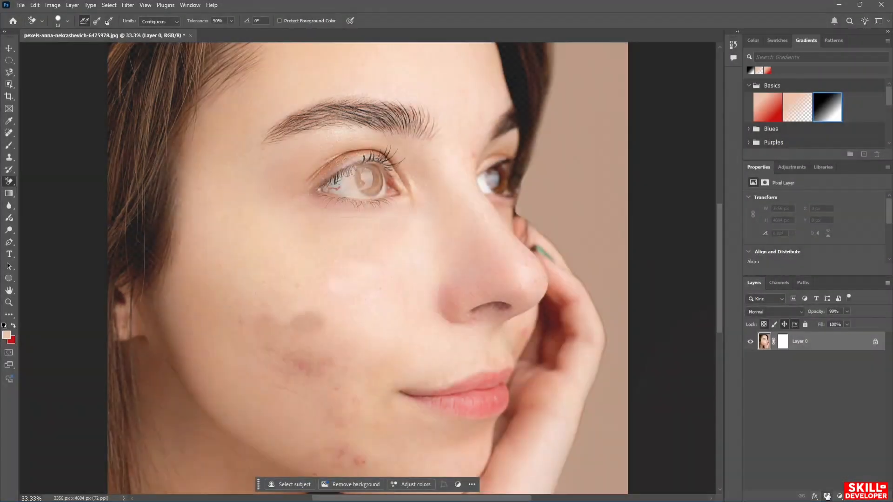
{"action": "left_click", "coordinate": [826, 497]}
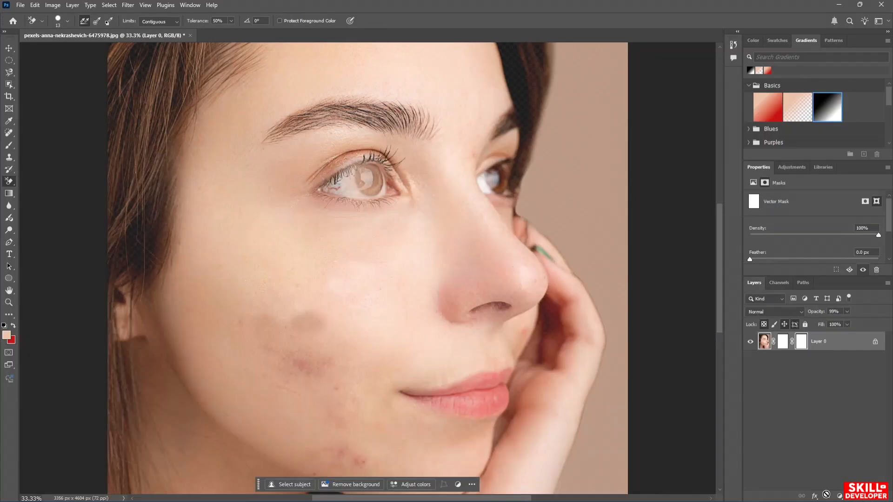
{"action": "key", "text": "ctrl+z"}
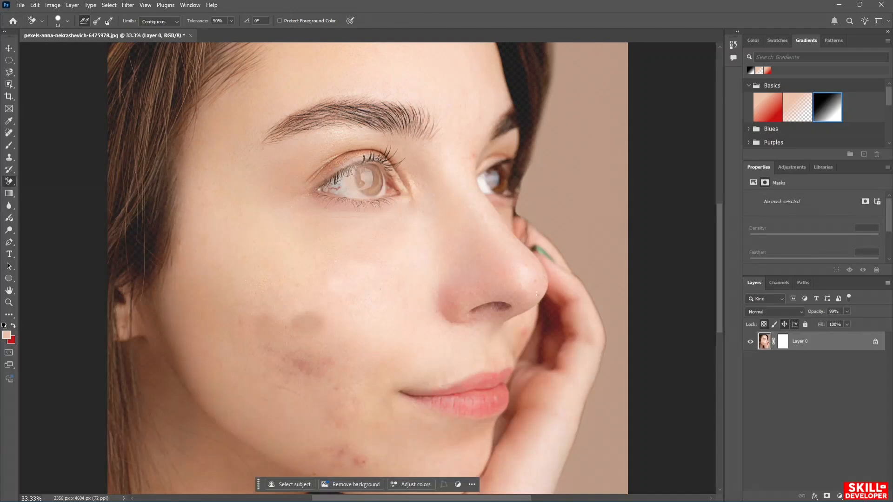
- Paint skin tone over the nearer eye's iris directly on Layer 0's image with the Brush at 62% opacity
{"action": "key", "text": "b"}
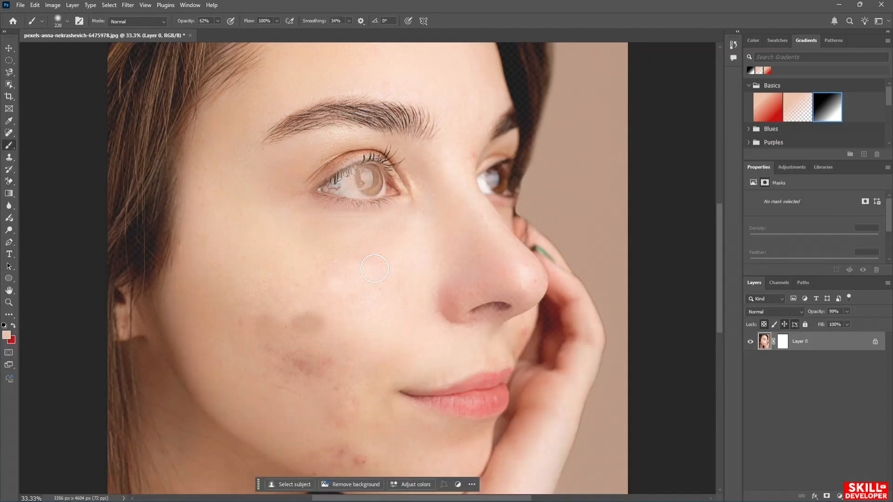
{"action": "mouse_move", "coordinate": [337, 186]}
{"action": "left_mouse_down"}
{"action": "mouse_move", "coordinate": [356, 191]}
{"action": "mouse_move", "coordinate": [378, 177]}
{"action": "mouse_move", "coordinate": [369, 179]}
{"action": "left_mouse_up"}
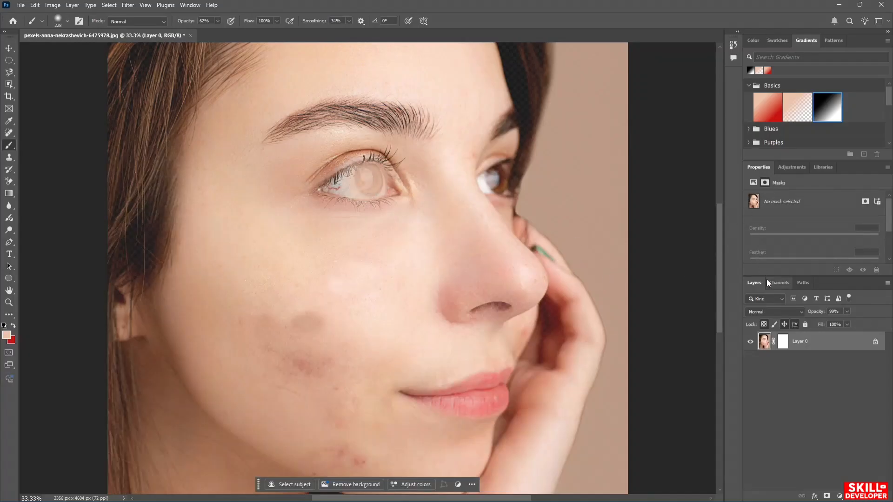
- Paint over the nearer eye's iris on Layer 0's layer mask with a white foreground color
{"action": "left_click", "coordinate": [784, 342]}
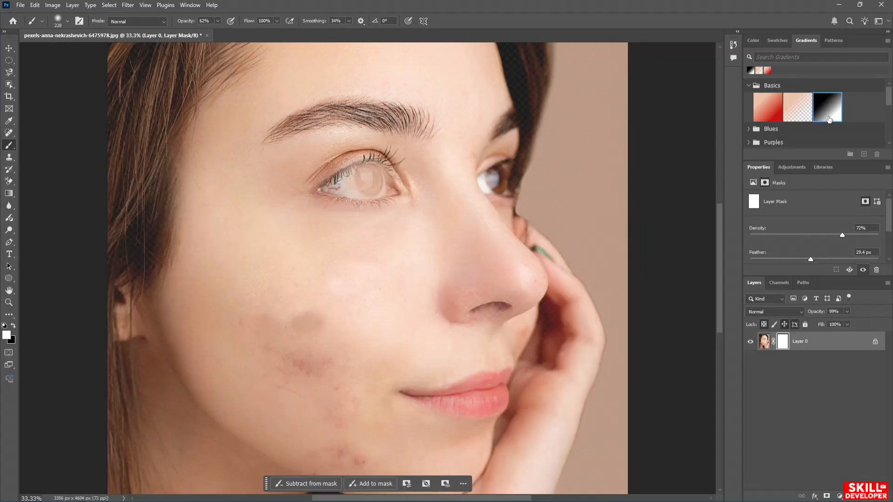
{"action": "left_click", "coordinate": [749, 86]}
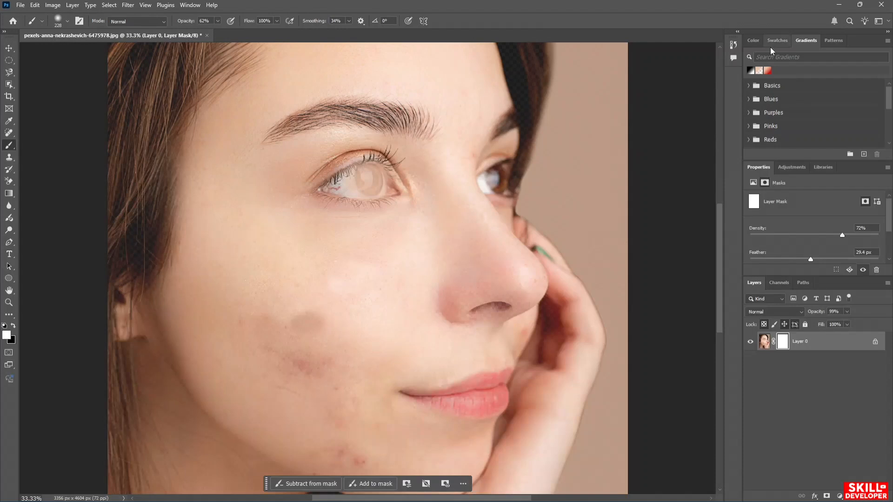
{"action": "left_click", "coordinate": [754, 40]}
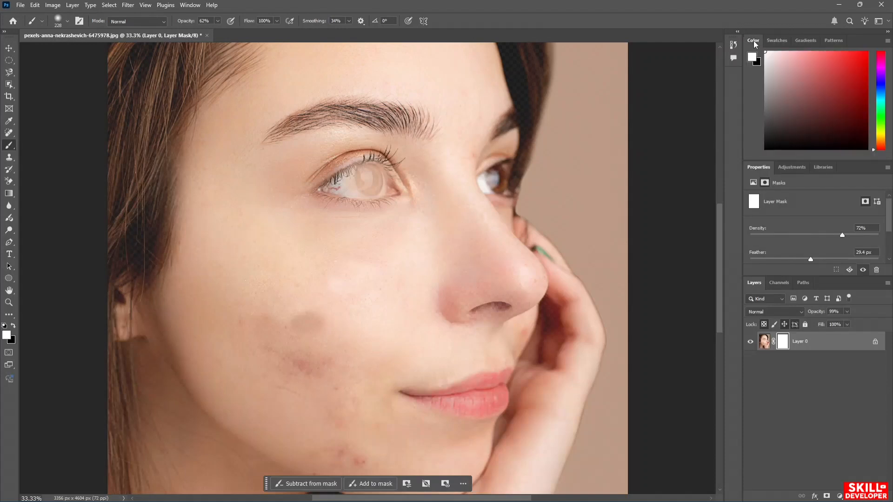
{"action": "left_click", "coordinate": [774, 61]}
{"action": "left_click_drag", "start_coordinate": [774, 62], "coordinate": [761, 40]}
{"action": "left_click_drag", "start_coordinate": [371, 190], "coordinate": [351, 184]}
- Set the foreground color to black and paint over the nearer eye's iris on Layer 0's mask to hide it
{"action": "left_click_drag", "start_coordinate": [808, 135], "coordinate": [859, 149]}
{"action": "mouse_move", "coordinate": [367, 176]}
{"action": "left_mouse_down"}
{"action": "mouse_move", "coordinate": [383, 185]}
{"action": "mouse_move", "coordinate": [370, 191]}
{"action": "mouse_move", "coordinate": [367, 168]}
{"action": "mouse_move", "coordinate": [383, 174]}
{"action": "mouse_move", "coordinate": [365, 177]}
{"action": "left_mouse_up"}
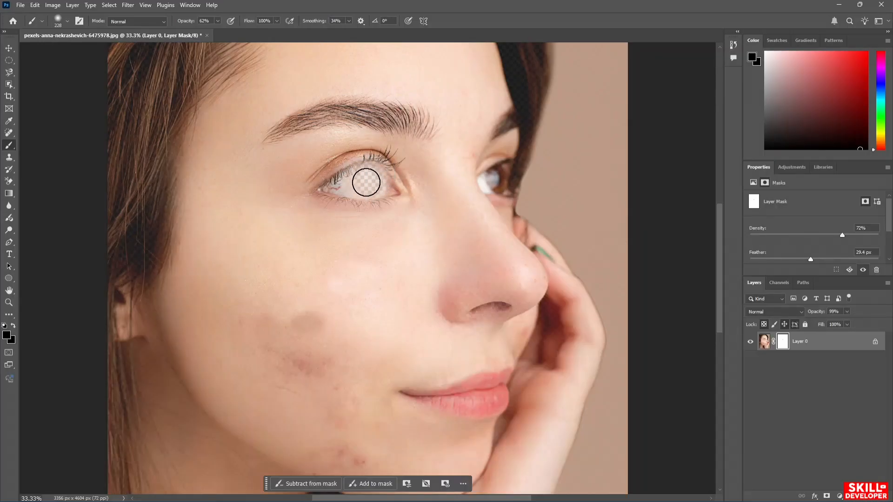
{"action": "key", "text": "x"}
{"action": "mouse_move", "coordinate": [377, 176]}
{"action": "left_mouse_down"}
{"action": "mouse_move", "coordinate": [353, 189]}
{"action": "mouse_move", "coordinate": [381, 177]}
{"action": "mouse_move", "coordinate": [346, 171]}
{"action": "mouse_move", "coordinate": [377, 184]}
{"action": "mouse_move", "coordinate": [350, 168]}
{"action": "mouse_move", "coordinate": [385, 158]}
{"action": "mouse_move", "coordinate": [351, 166]}
{"action": "mouse_move", "coordinate": [360, 190]}
{"action": "mouse_move", "coordinate": [350, 178]}
{"action": "mouse_move", "coordinate": [392, 176]}
{"action": "mouse_move", "coordinate": [324, 171]}
{"action": "mouse_move", "coordinate": [370, 205]}
{"action": "mouse_move", "coordinate": [365, 174]}
{"action": "mouse_move", "coordinate": [378, 176]}
{"action": "mouse_move", "coordinate": [349, 182]}
{"action": "left_mouse_up"}
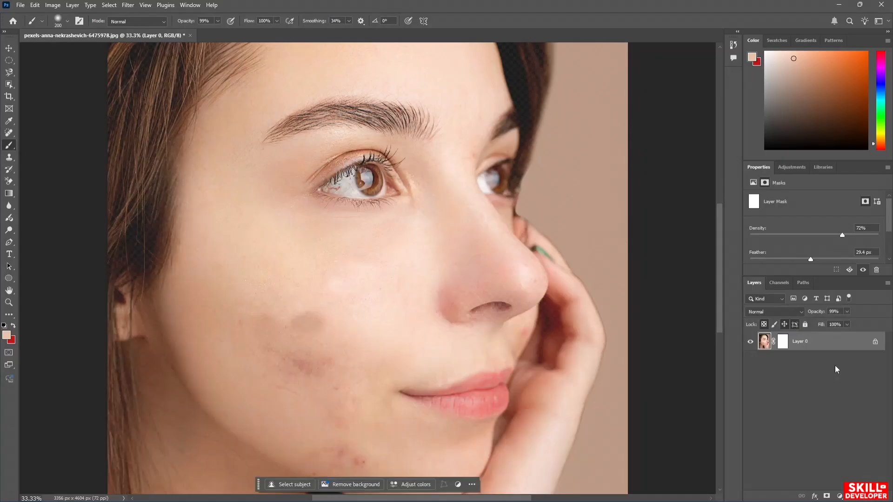
- Add a new empty layer above the portrait and open kawasan_falls.jpg from the Downloads folder
{"action": "key", "text": "ctrl+shift+n"}
{"action": "key", "text": "Return"}
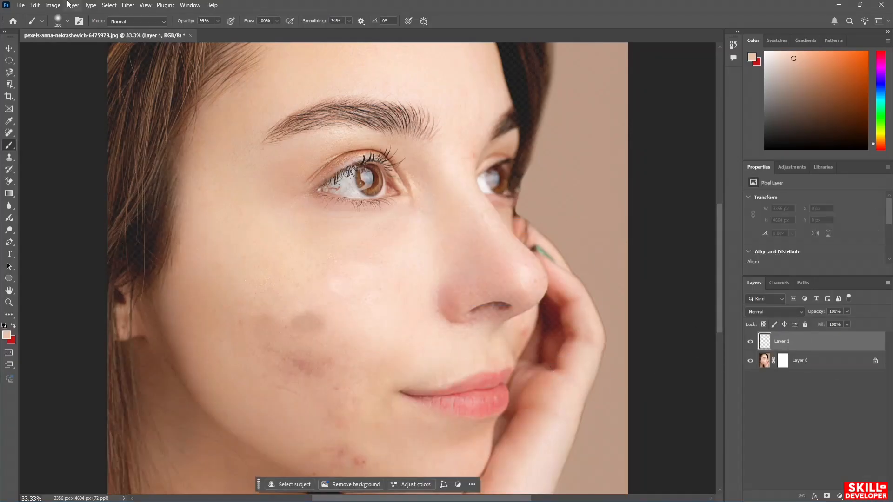
{"action": "key", "text": "ctrl+o"}
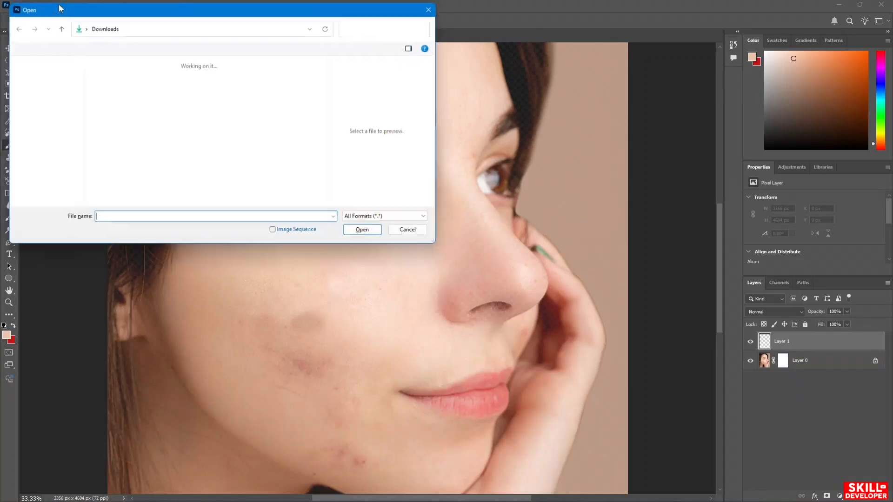
{"action": "left_click", "coordinate": [128, 158]}
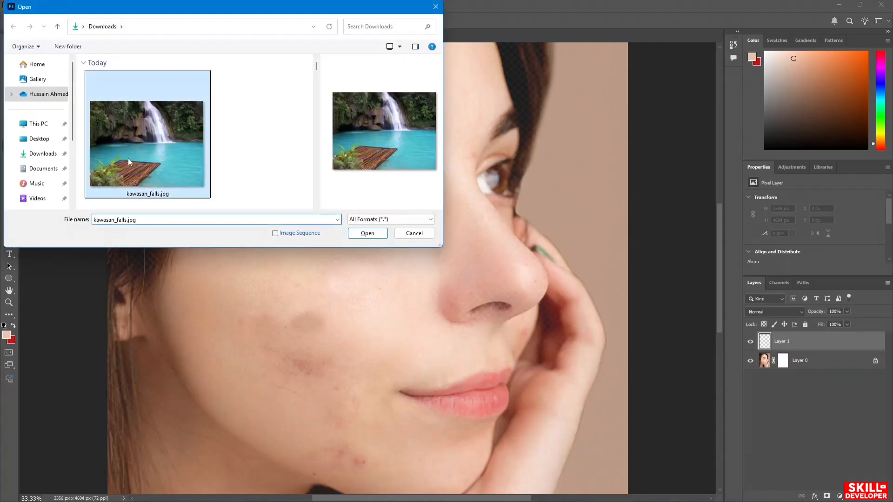
{"action": "left_click", "coordinate": [374, 234]}
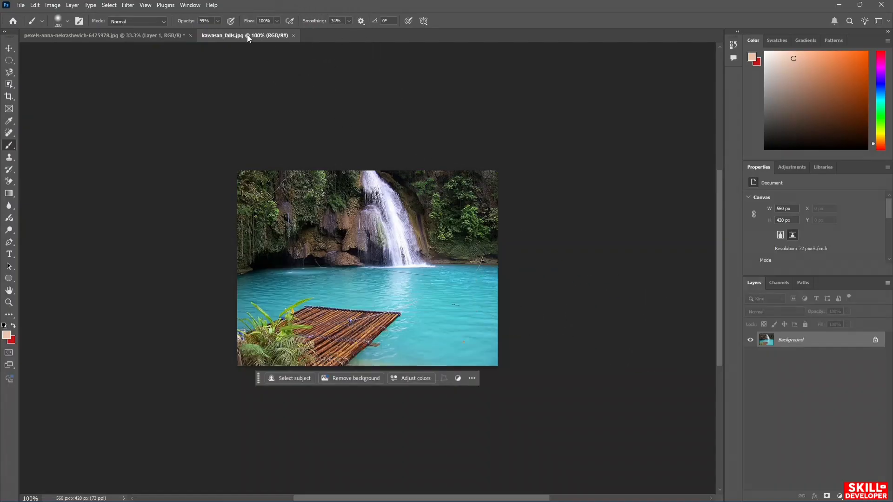
- Move the waterfall image into the portrait document with the Move Tool, placing it just below the nearer eye
{"action": "left_click_drag", "start_coordinate": [247, 34], "coordinate": [109, 37]}
{"action": "left_click_drag", "start_coordinate": [81, 37], "coordinate": [77, 35]}
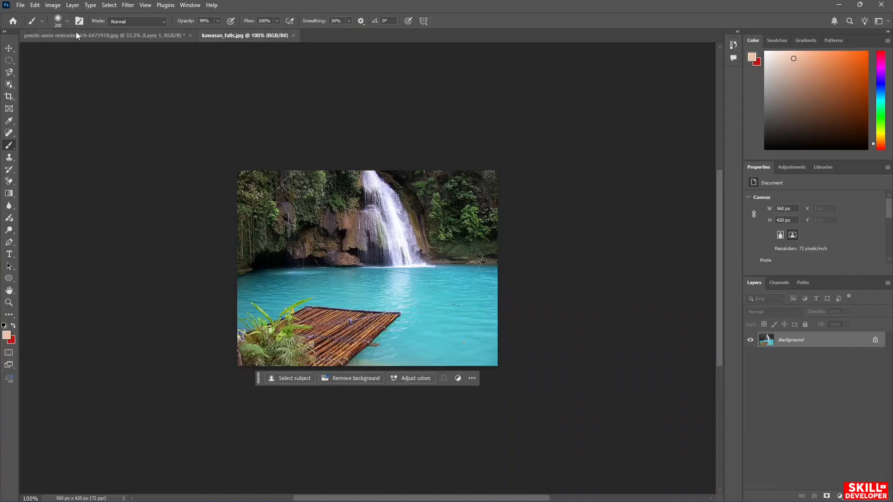
{"action": "left_click", "coordinate": [10, 48]}
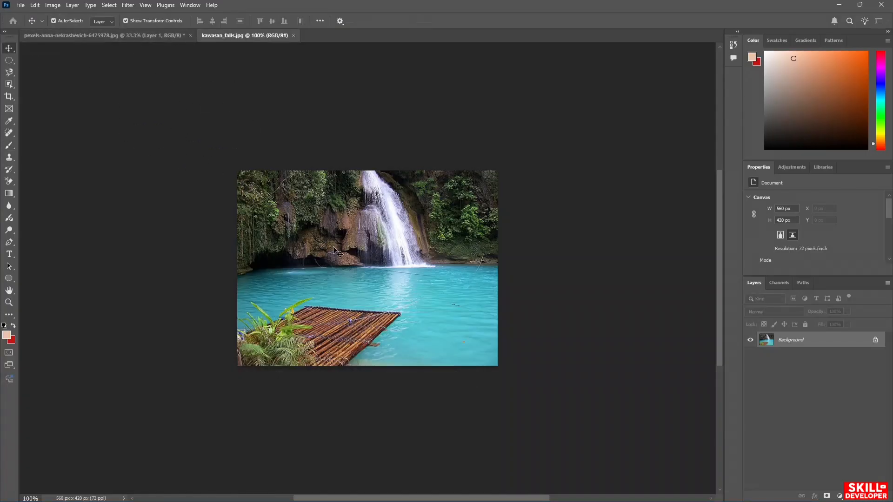
{"action": "left_click_drag", "start_coordinate": [335, 251], "coordinate": [338, 232]}
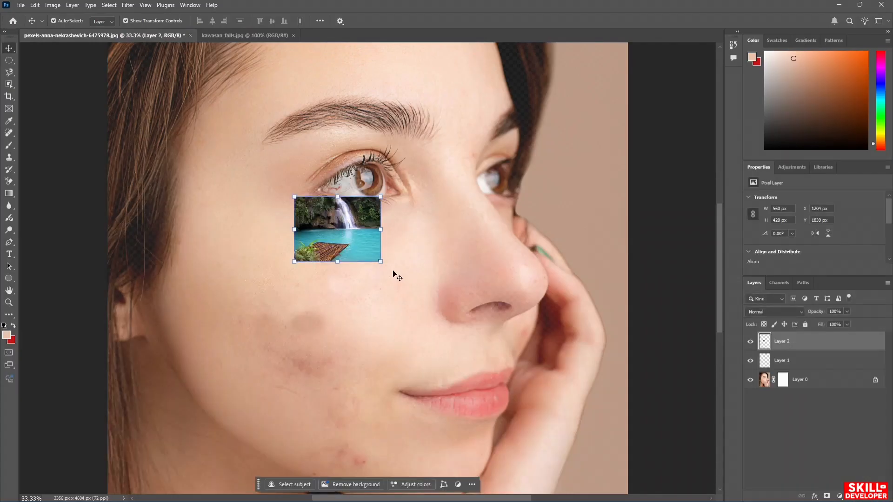
- Scale the waterfall image to about 308%, position it over the nearer eye and cheek, and place its layer beneath Layer 0
{"action": "left_click_drag", "start_coordinate": [379, 262], "coordinate": [528, 437]}
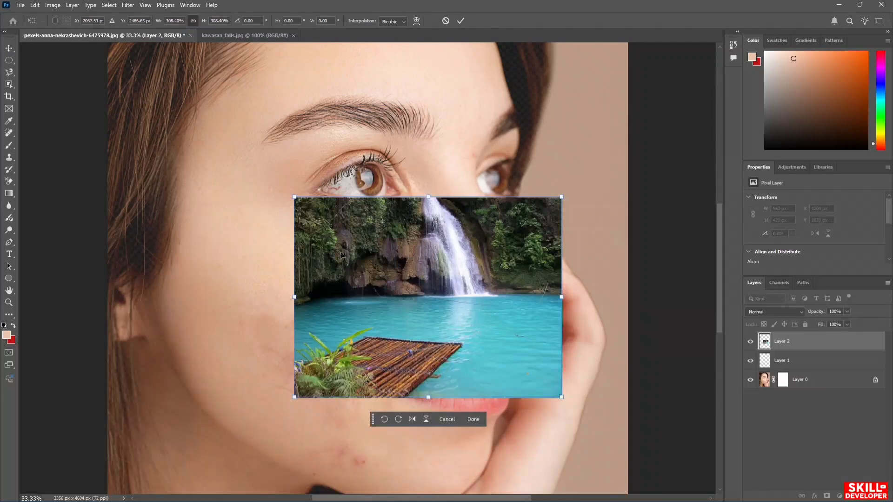
{"action": "left_click_drag", "start_coordinate": [337, 254], "coordinate": [250, 185]}
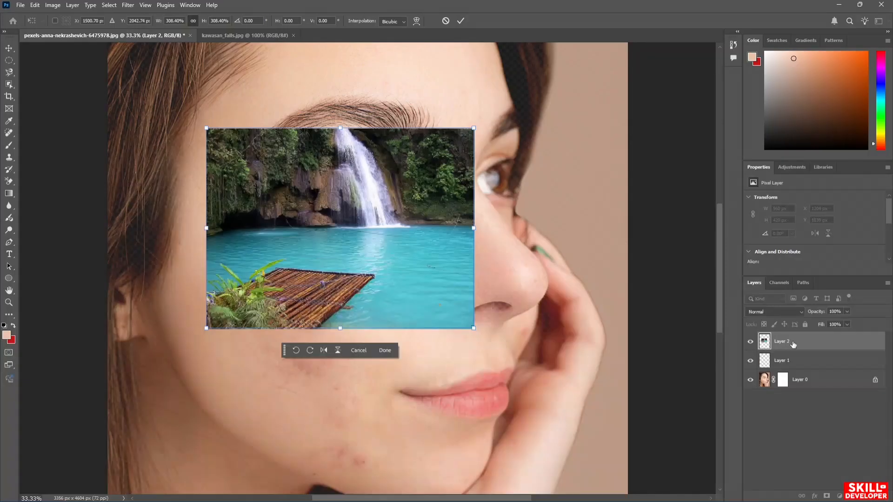
{"action": "left_click_drag", "start_coordinate": [791, 343], "coordinate": [798, 394]}
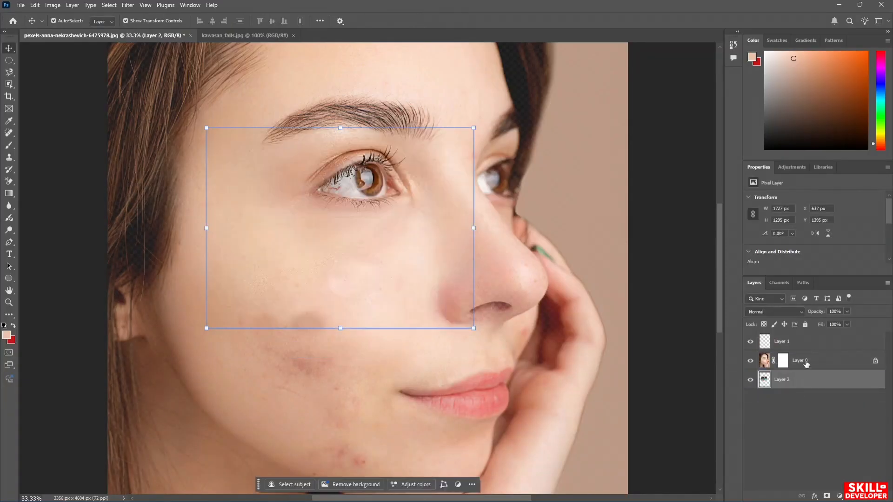
- Select Layer 0's mask and brush black over the nearer eye's iris to reveal the waterfall image
{"action": "left_click", "coordinate": [808, 361]}
{"action": "left_click", "coordinate": [782, 360]}
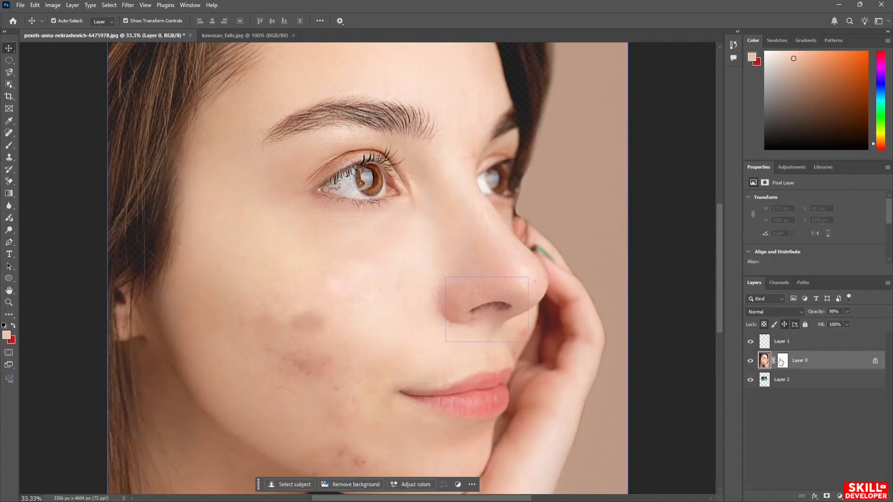
{"action": "left_click", "coordinate": [783, 362]}
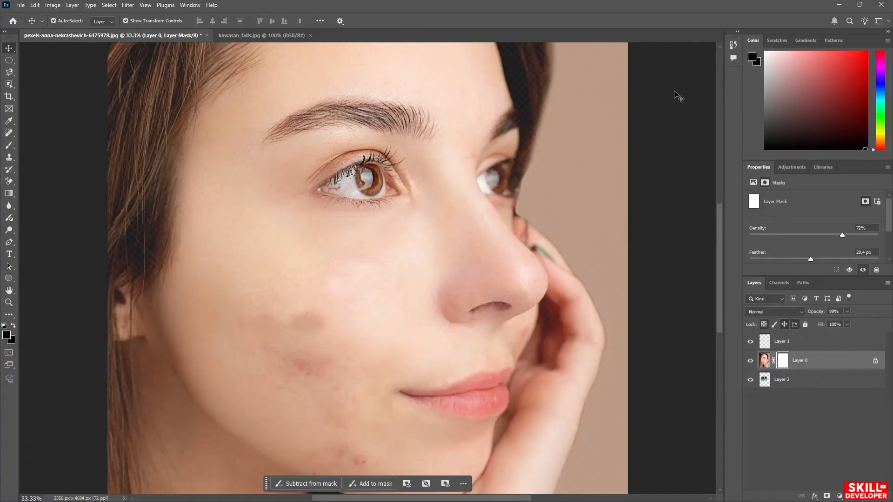
{"action": "left_click", "coordinate": [437, 192]}
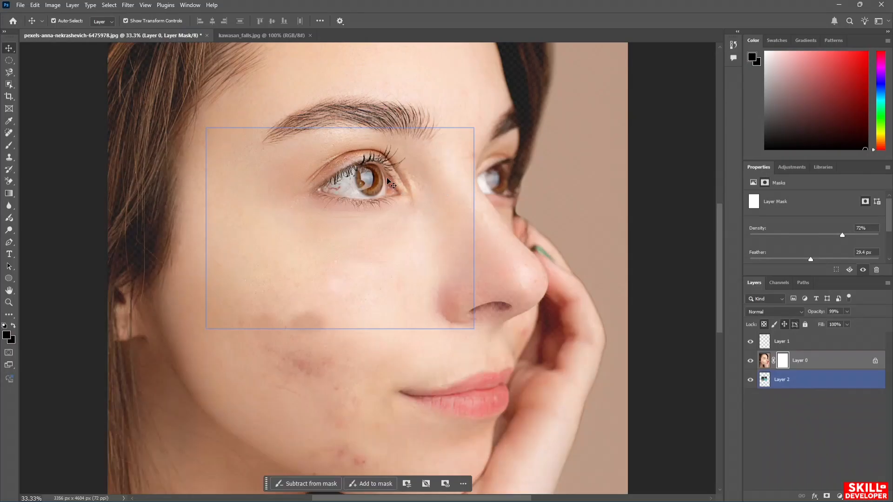
{"action": "key", "text": "b"}
{"action": "key", "text": "ctrl+z"}
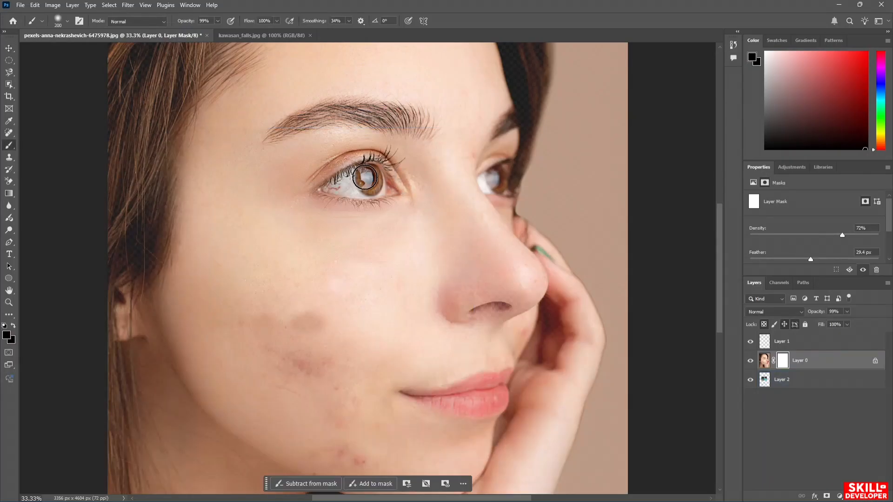
{"action": "mouse_move", "coordinate": [366, 179]}
{"action": "left_mouse_down"}
{"action": "mouse_move", "coordinate": [383, 171]}
{"action": "mouse_move", "coordinate": [349, 193]}
{"action": "mouse_move", "coordinate": [384, 182]}
{"action": "mouse_move", "coordinate": [330, 180]}
{"action": "mouse_move", "coordinate": [387, 181]}
{"action": "mouse_move", "coordinate": [342, 185]}
{"action": "mouse_move", "coordinate": [396, 209]}
{"action": "mouse_move", "coordinate": [364, 198]}
{"action": "mouse_move", "coordinate": [376, 182]}
{"action": "mouse_move", "coordinate": [351, 184]}
{"action": "mouse_move", "coordinate": [397, 183]}
{"action": "mouse_move", "coordinate": [341, 179]}
{"action": "mouse_move", "coordinate": [390, 179]}
{"action": "mouse_move", "coordinate": [365, 184]}
{"action": "left_mouse_up"}
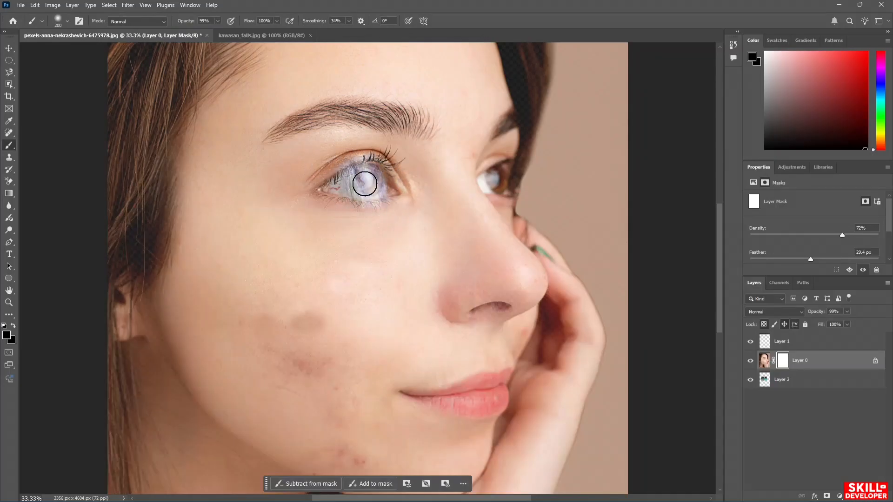
{"action": "key", "text": "ctrl+z"}
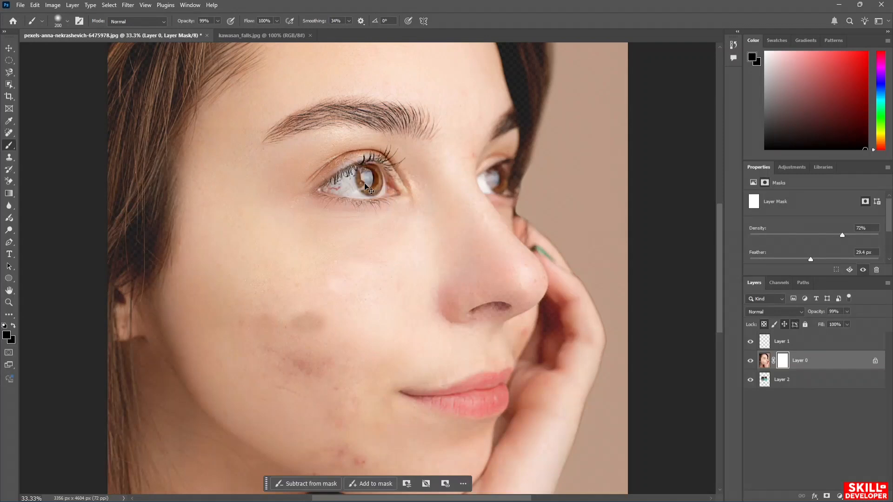
{"action": "mouse_move", "coordinate": [371, 177]}
{"action": "left_mouse_down"}
{"action": "mouse_move", "coordinate": [378, 181]}
{"action": "mouse_move", "coordinate": [367, 184]}
{"action": "mouse_move", "coordinate": [379, 176]}
{"action": "mouse_move", "coordinate": [374, 186]}
{"action": "mouse_move", "coordinate": [352, 184]}
{"action": "mouse_move", "coordinate": [381, 179]}
{"action": "left_mouse_up"}
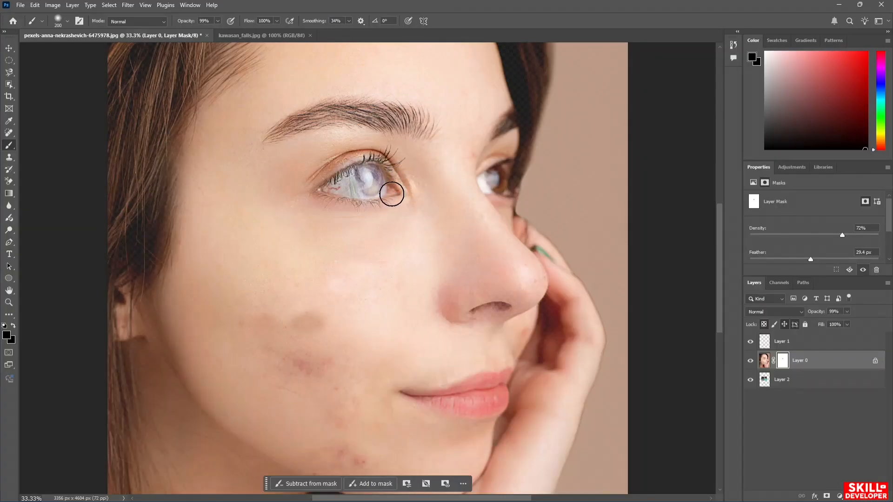
- Try painting black strokes down the cheek below the nearer eye on Layer 0's mask, and undo them
{"action": "left_click_drag", "start_coordinate": [357, 182], "coordinate": [350, 268]}
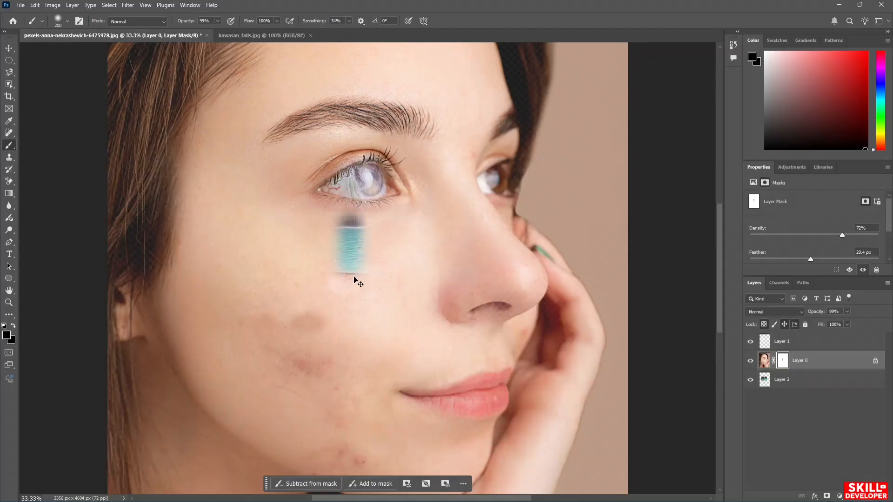
{"action": "key", "text": "ctrl+z"}
{"action": "left_click_drag", "start_coordinate": [355, 225], "coordinate": [357, 272]}
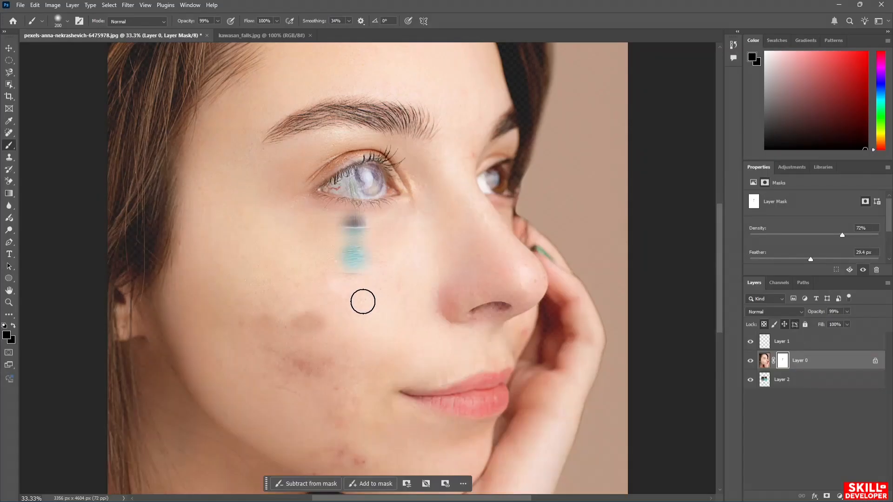
{"action": "left_click", "coordinate": [363, 293]}
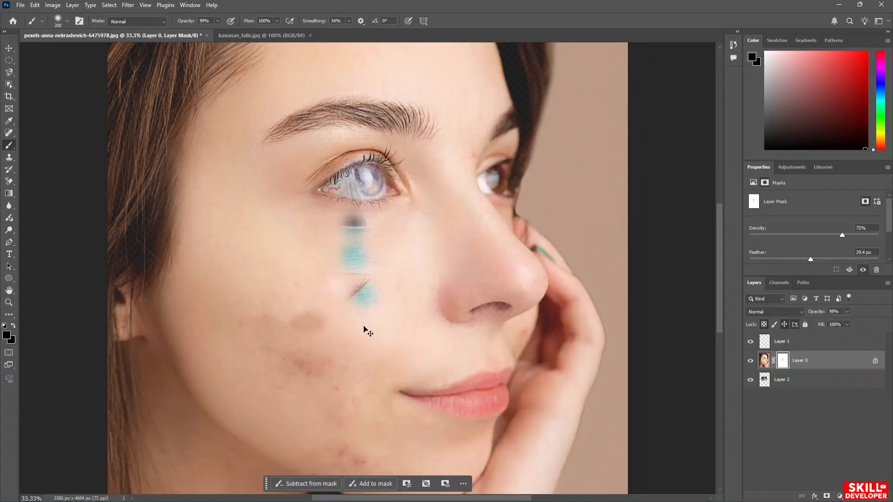
{"action": "key", "text": "ctrl+z"}
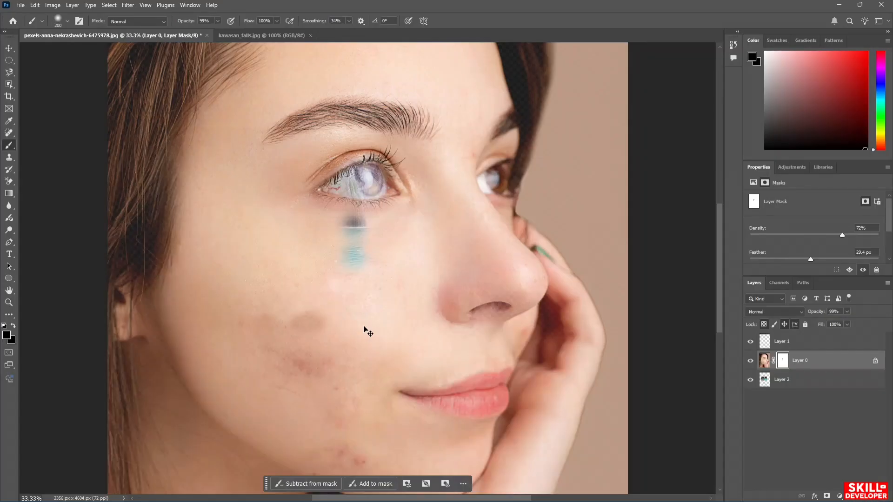
{"action": "key", "text": "ctrl+z"}
{"action": "key", "text": "ctrl+z"}
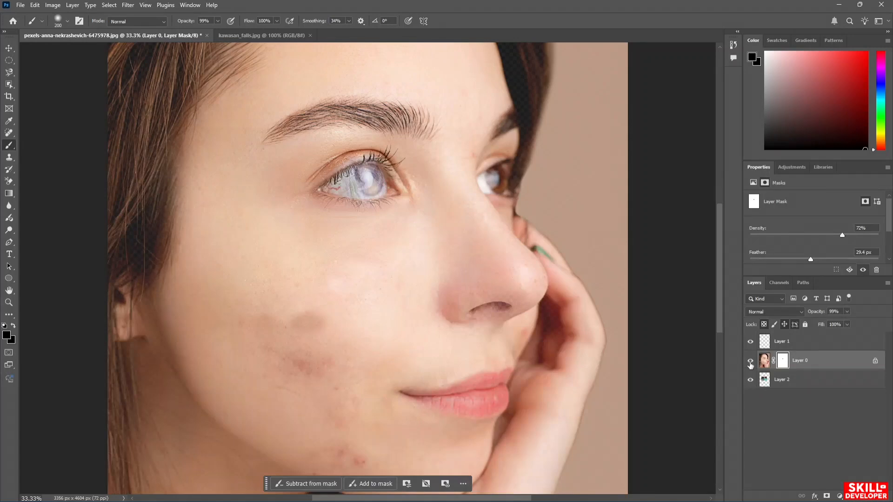
- Temporarily hide Layer 0 and move the waterfall image up to about X 595 px, Y 954 px so its turquoise water fills the iris
{"action": "left_click", "coordinate": [750, 365]}
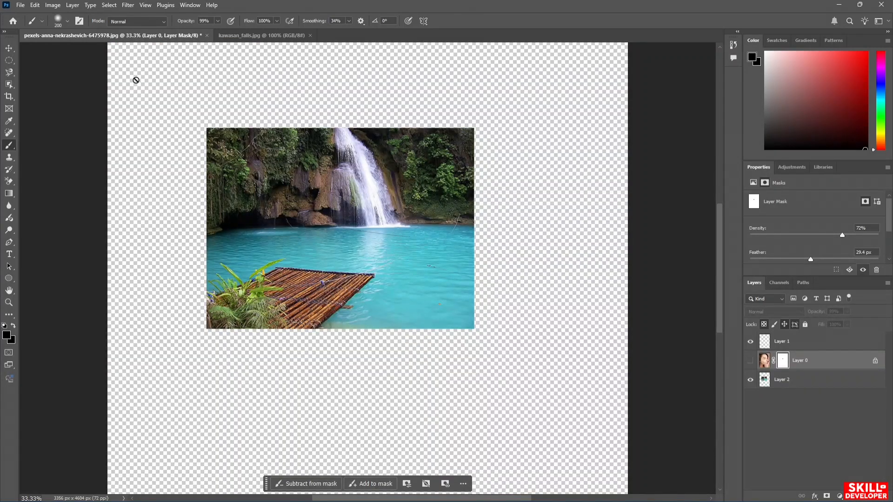
{"action": "left_click", "coordinate": [9, 49]}
{"action": "left_click", "coordinate": [334, 199]}
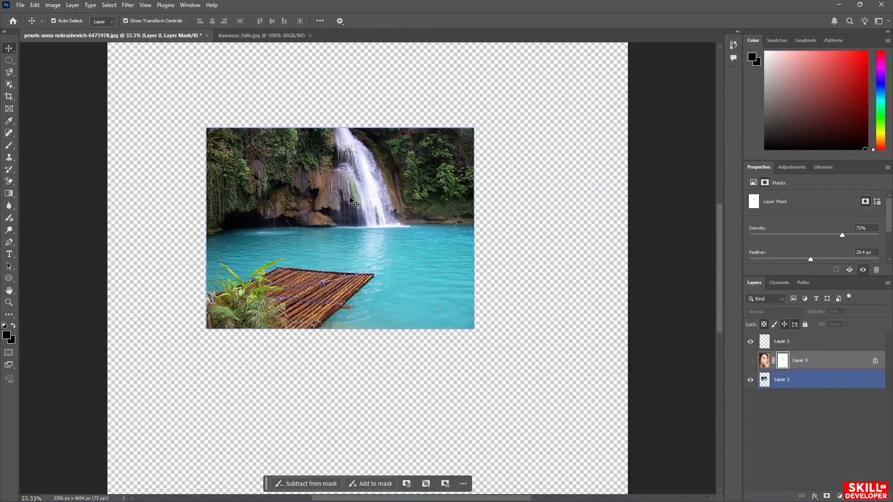
{"action": "left_click_drag", "start_coordinate": [360, 204], "coordinate": [361, 163]}
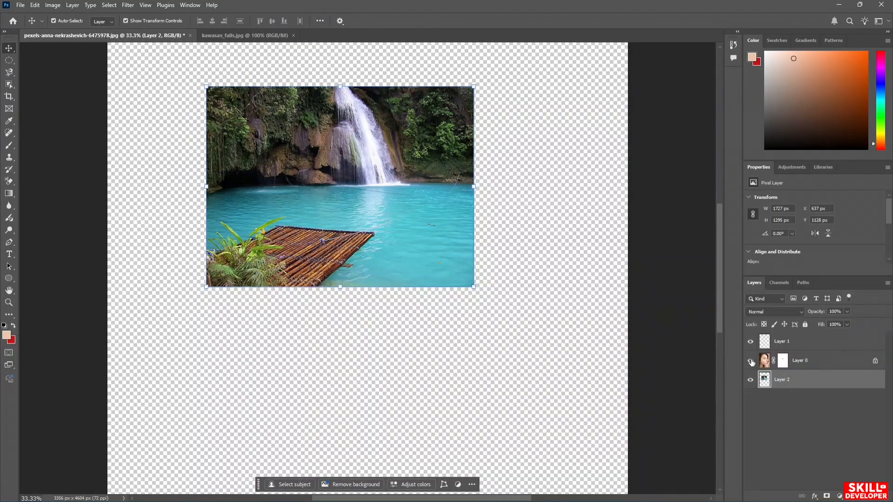
{"action": "left_click", "coordinate": [751, 361]}
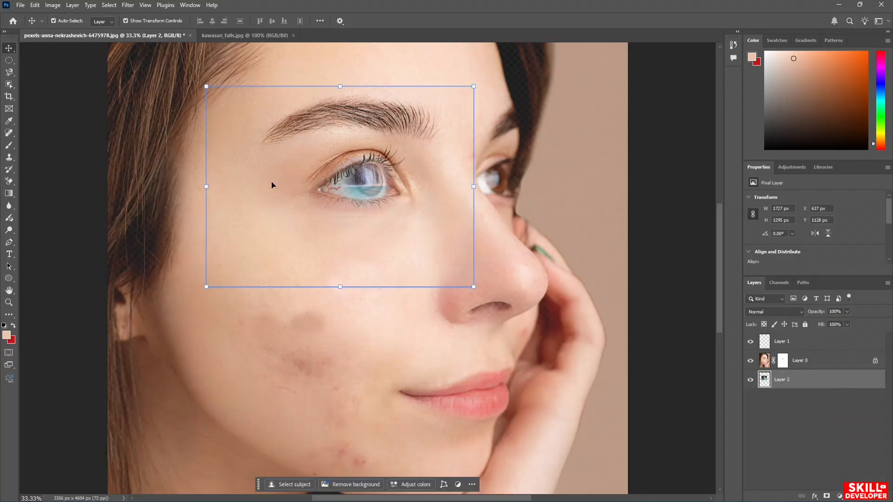
{"action": "left_click_drag", "start_coordinate": [271, 181], "coordinate": [263, 152]}
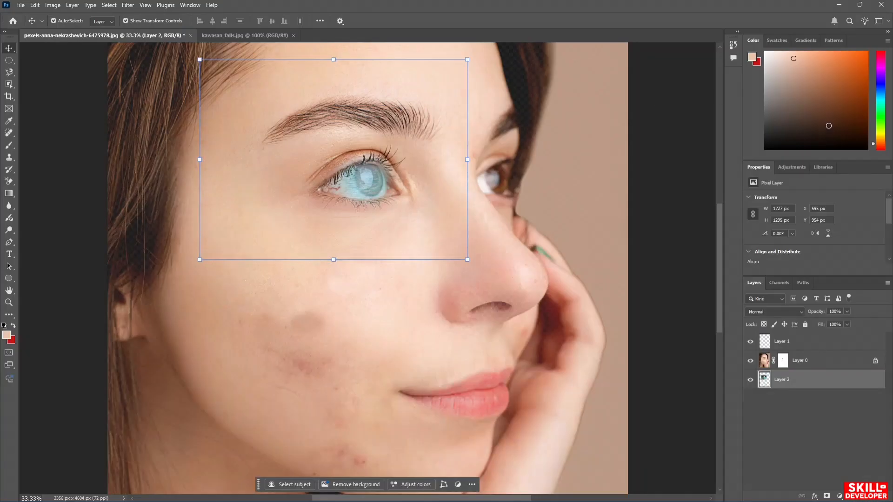
- Set the foreground to white and paint around the nearer eye's iris on Layer 0's mask to restore the surrounding eye
{"action": "left_click_drag", "start_coordinate": [828, 126], "coordinate": [763, 52]}
{"action": "left_click", "coordinate": [804, 348]}
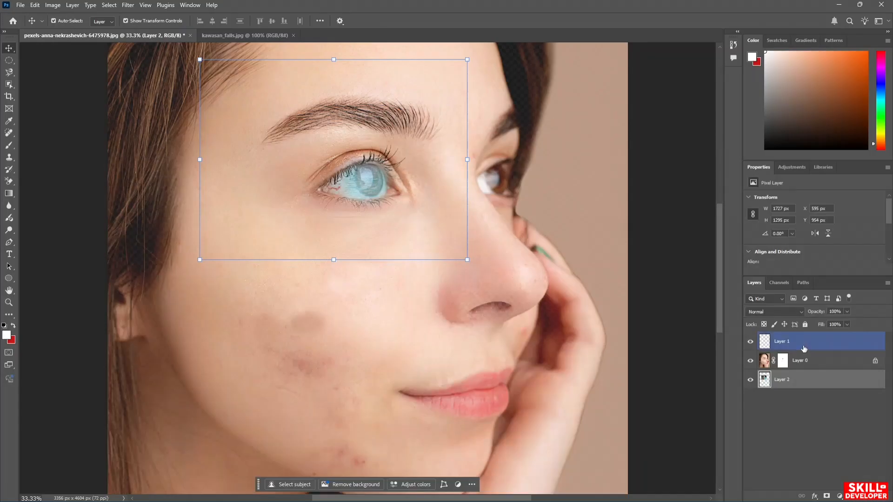
{"action": "left_click", "coordinate": [784, 362]}
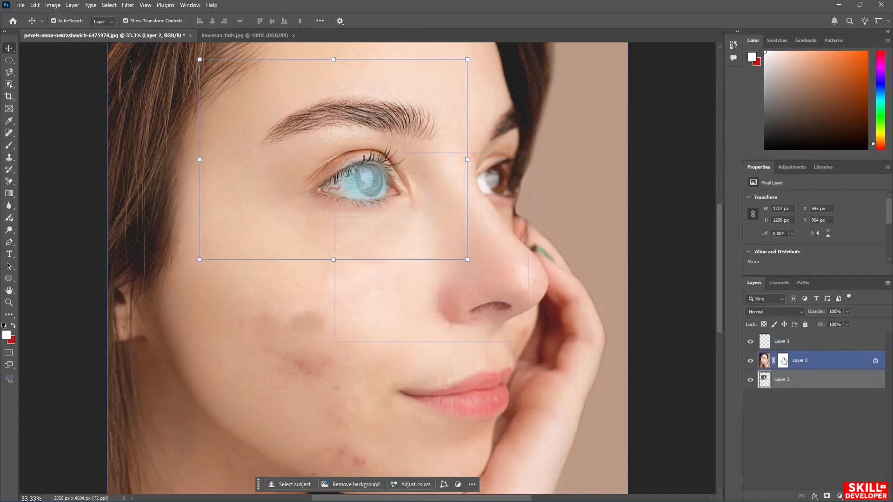
{"action": "left_click", "coordinate": [784, 362]}
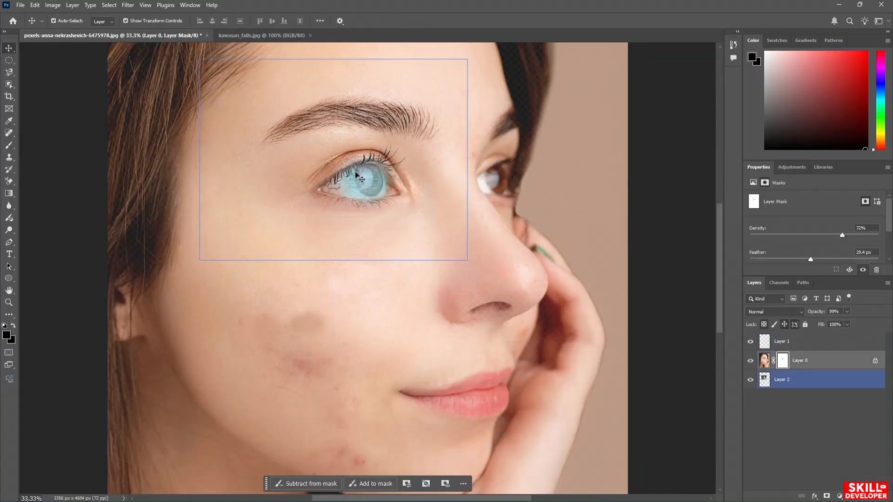
{"action": "key", "text": "b"}
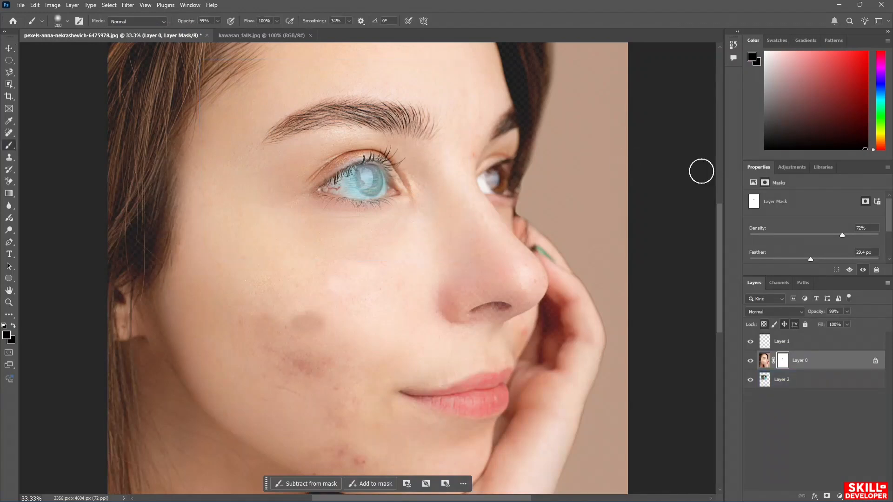
{"action": "key", "text": "x"}
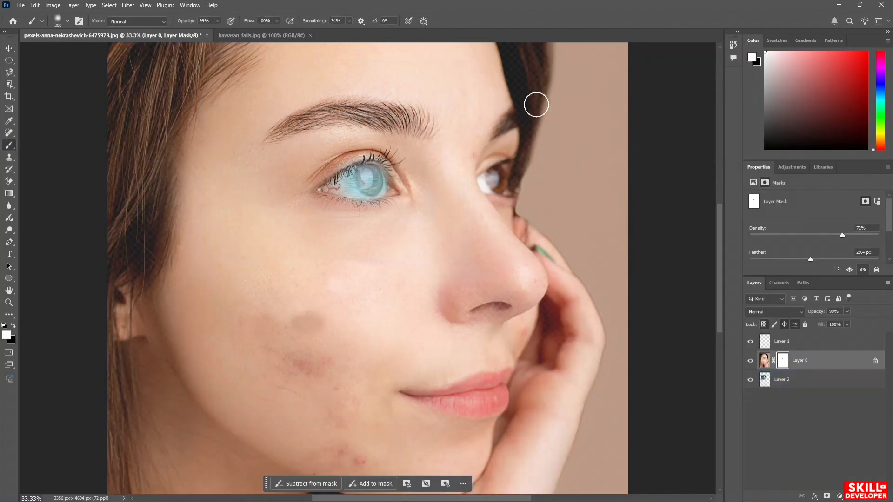
{"action": "mouse_move", "coordinate": [382, 174]}
{"action": "left_mouse_down"}
{"action": "mouse_move", "coordinate": [349, 183]}
{"action": "mouse_move", "coordinate": [352, 194]}
{"action": "mouse_move", "coordinate": [383, 204]}
{"action": "mouse_move", "coordinate": [397, 194]}
{"action": "mouse_move", "coordinate": [401, 163]}
{"action": "mouse_move", "coordinate": [377, 146]}
{"action": "mouse_move", "coordinate": [342, 155]}
{"action": "mouse_move", "coordinate": [326, 191]}
{"action": "left_mouse_up"}
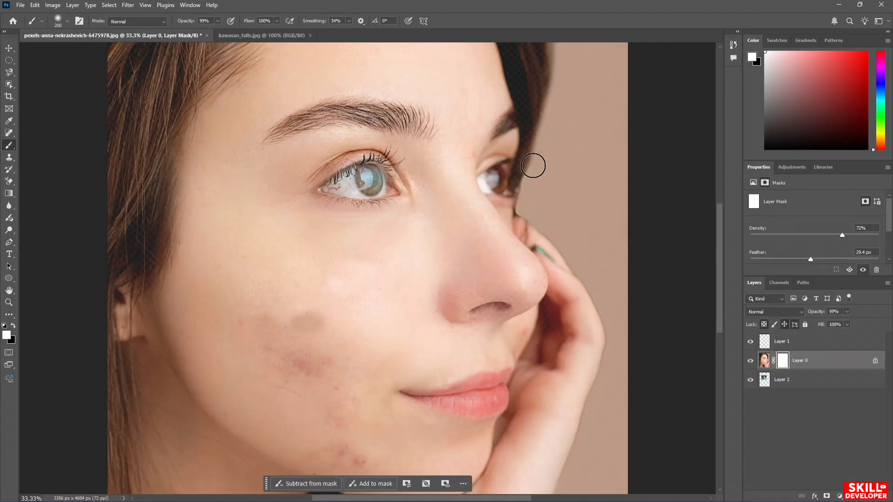
- Add a gradient fill clipped to Layer 0, using the white-to-transparent gradient
{"action": "left_click", "coordinate": [806, 41]}
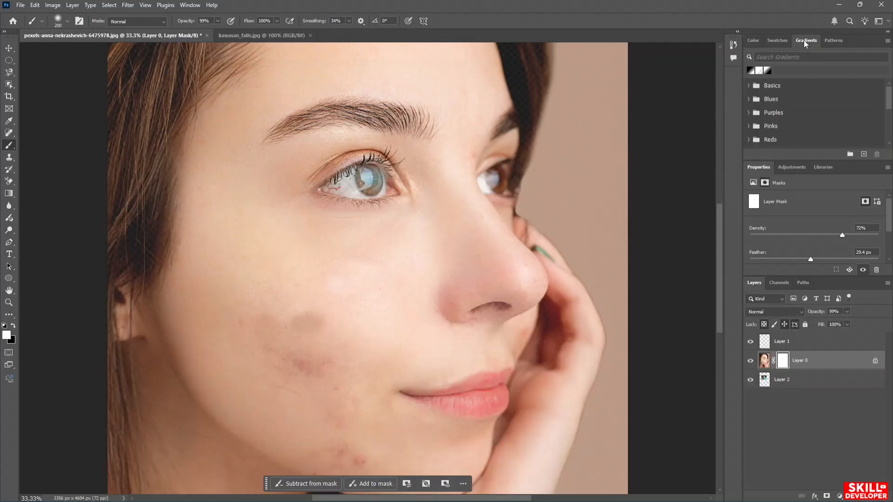
{"action": "left_click", "coordinate": [760, 71]}
{"action": "left_click", "coordinate": [768, 70]}
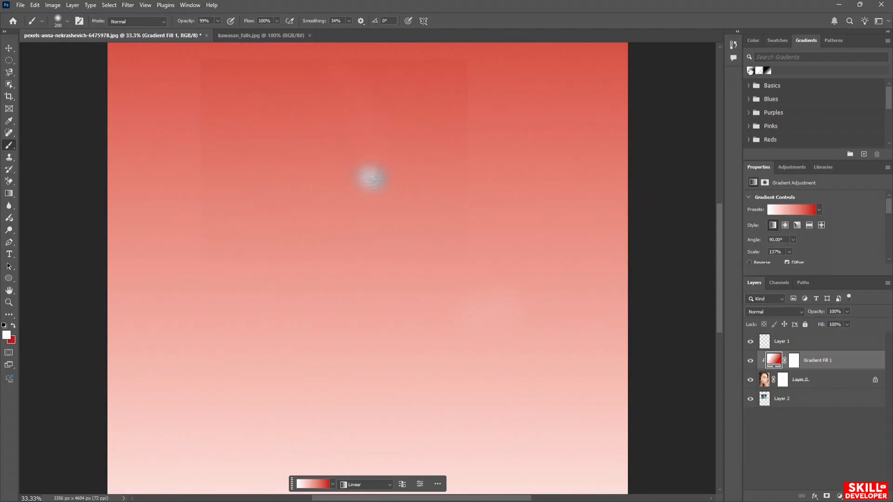
{"action": "left_click", "coordinate": [759, 71]}
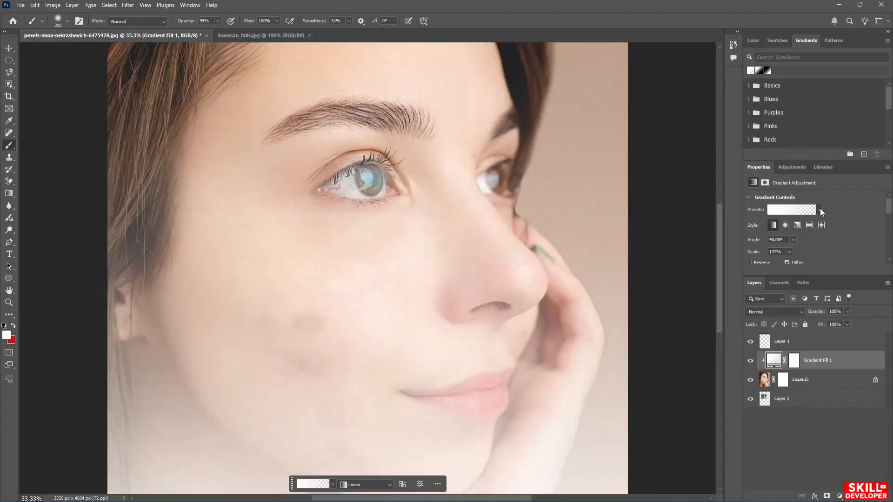
- Try the black-to-white and white-to-red Basics gradients on the fill layer, and return to white-to-transparent
{"action": "left_click", "coordinate": [801, 210]}
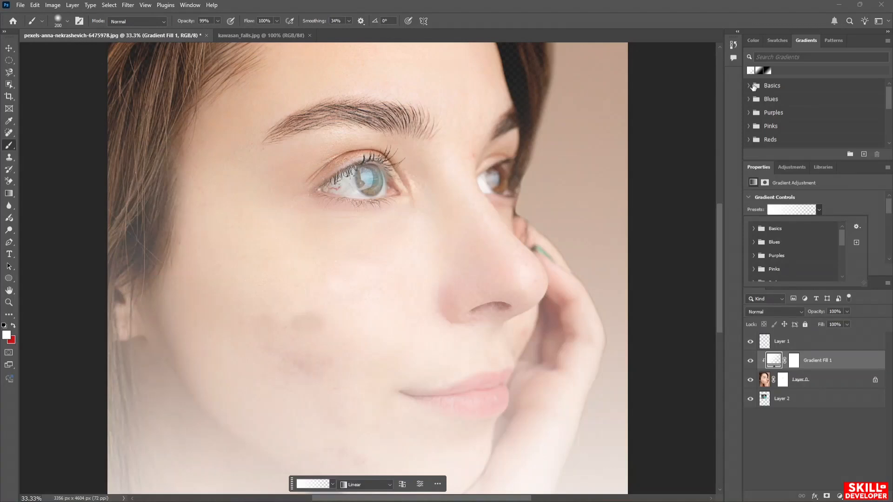
{"action": "left_click", "coordinate": [750, 86]}
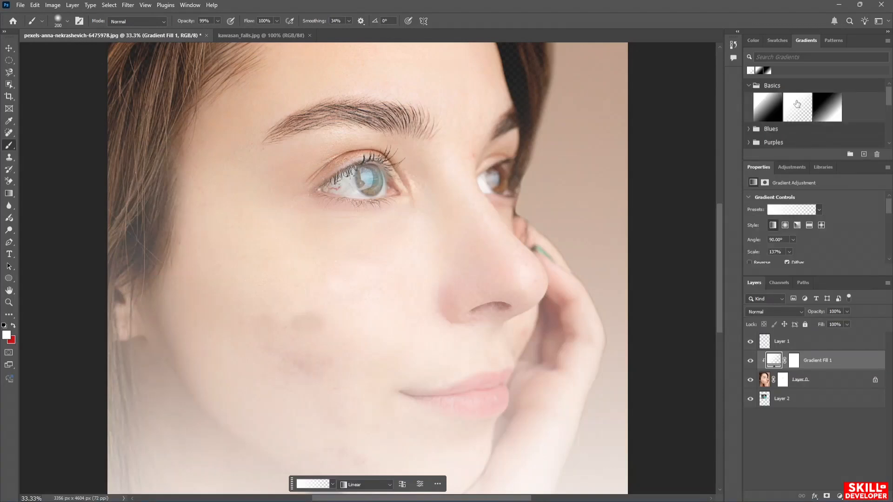
{"action": "left_click", "coordinate": [828, 104]}
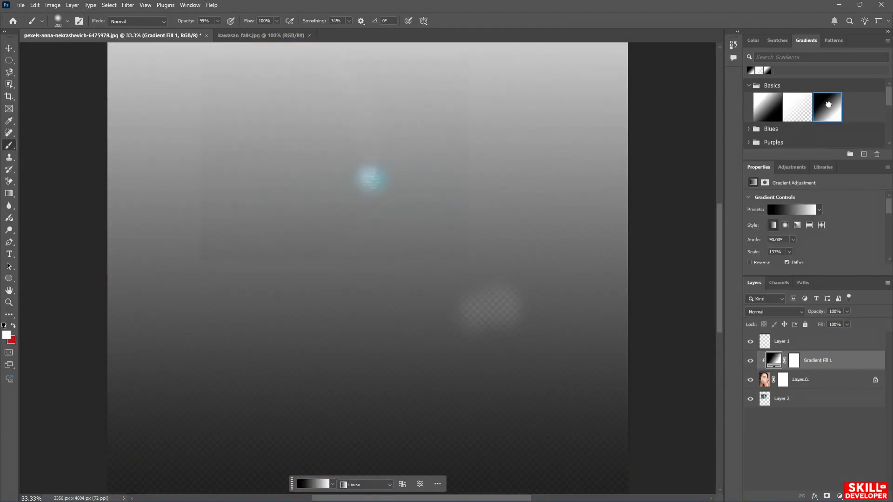
{"action": "left_click", "coordinate": [765, 103]}
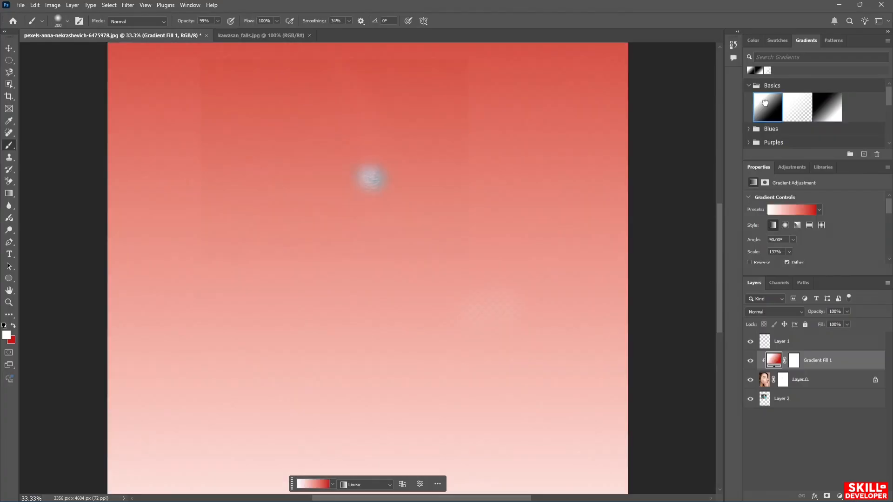
{"action": "left_click", "coordinate": [799, 105]}
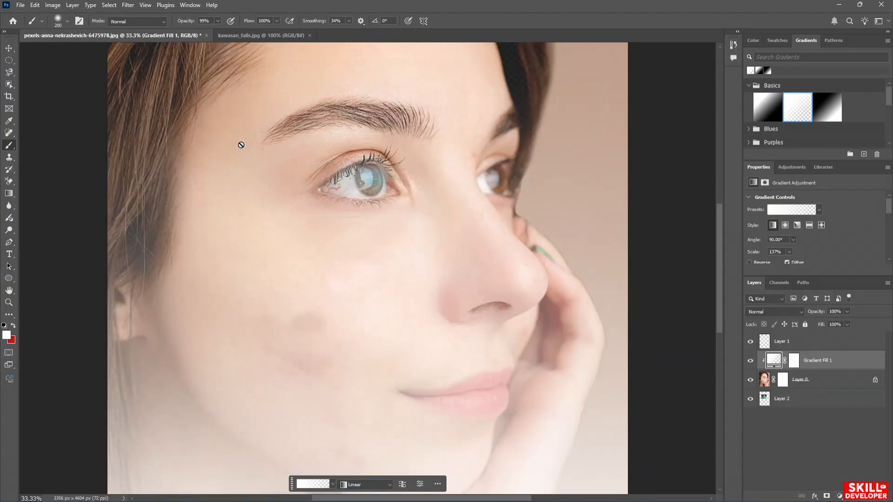
- Target the Gradient Fill 1 layer's mask for painting and pick pure white as the foreground color
{"action": "left_click", "coordinate": [794, 360]}
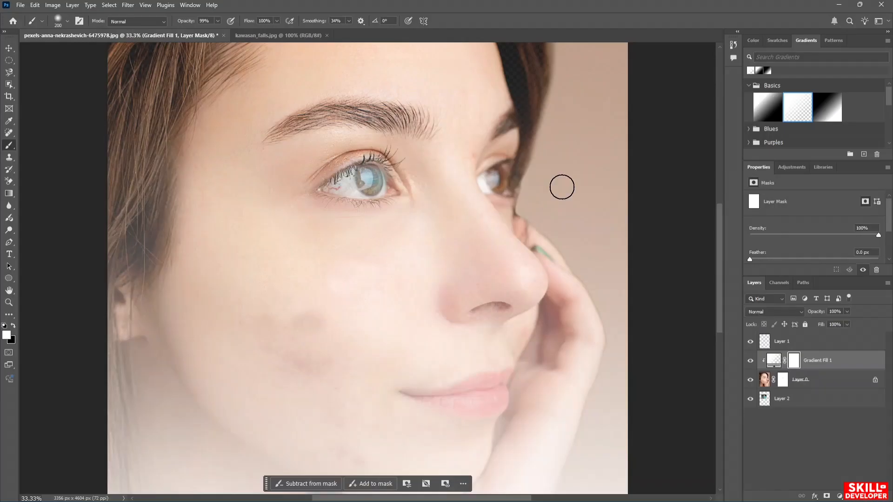
{"action": "left_click", "coordinate": [752, 40]}
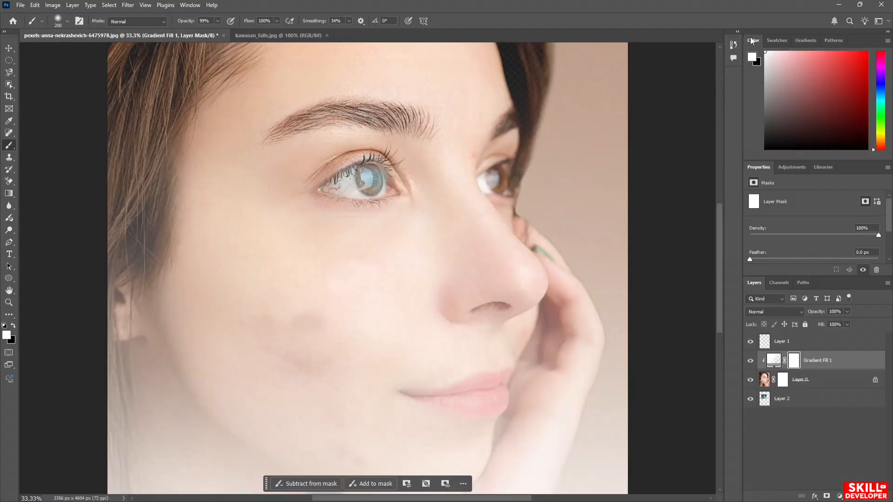
{"action": "left_click", "coordinate": [783, 62]}
{"action": "left_click_drag", "start_coordinate": [783, 62], "coordinate": [765, 51]}
- Try a 3937 px brush for the gradient mask, and reduce the brush size to about 228 px
{"action": "left_click", "coordinate": [66, 21]}
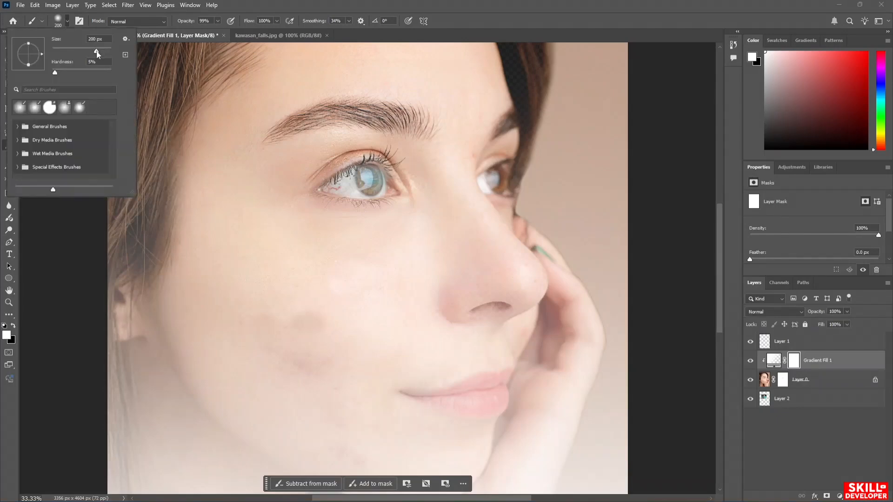
{"action": "left_click_drag", "start_coordinate": [106, 52], "coordinate": [110, 53]}
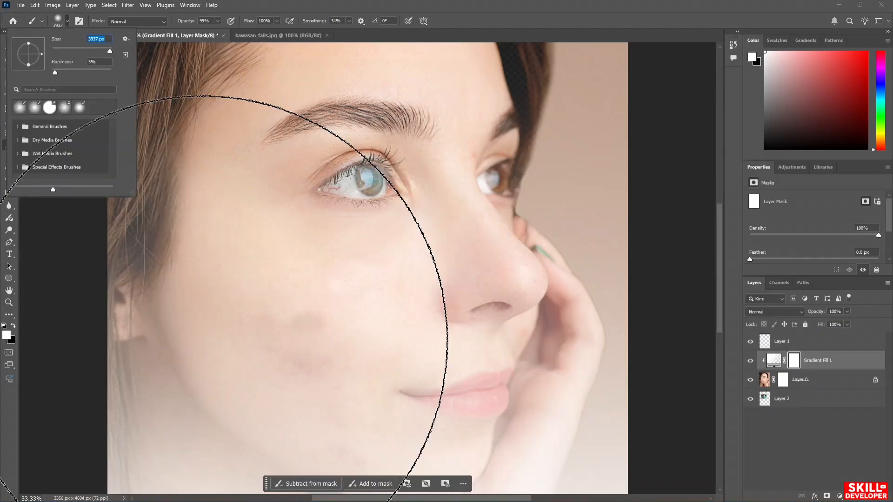
{"action": "key", "text": "Return"}
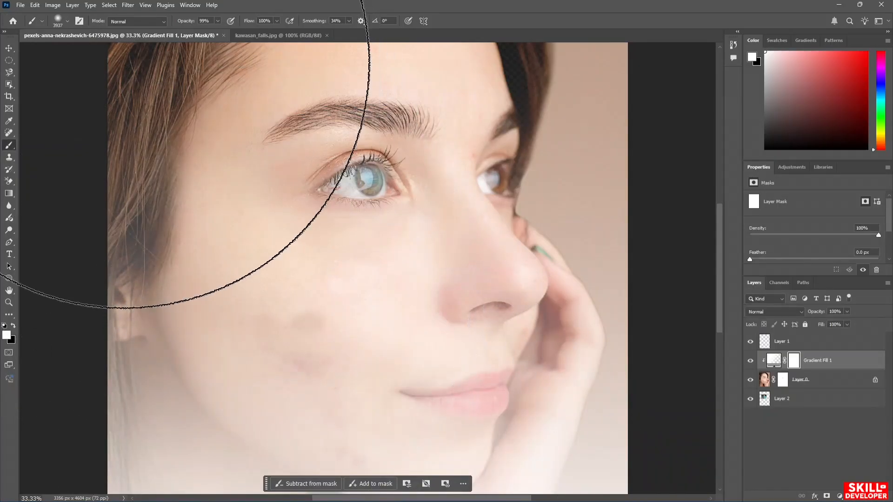
{"action": "left_click", "coordinate": [67, 20]}
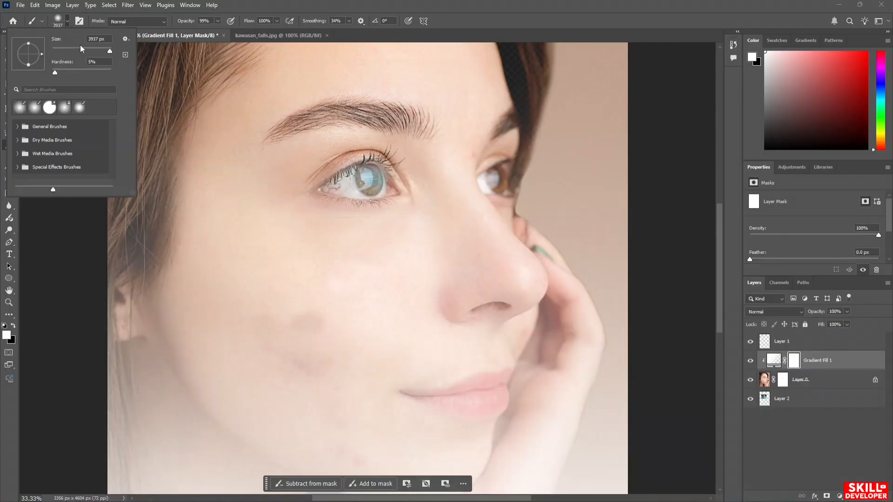
{"action": "left_click_drag", "start_coordinate": [109, 51], "coordinate": [98, 51]}
{"action": "left_click", "coordinate": [250, 345]}
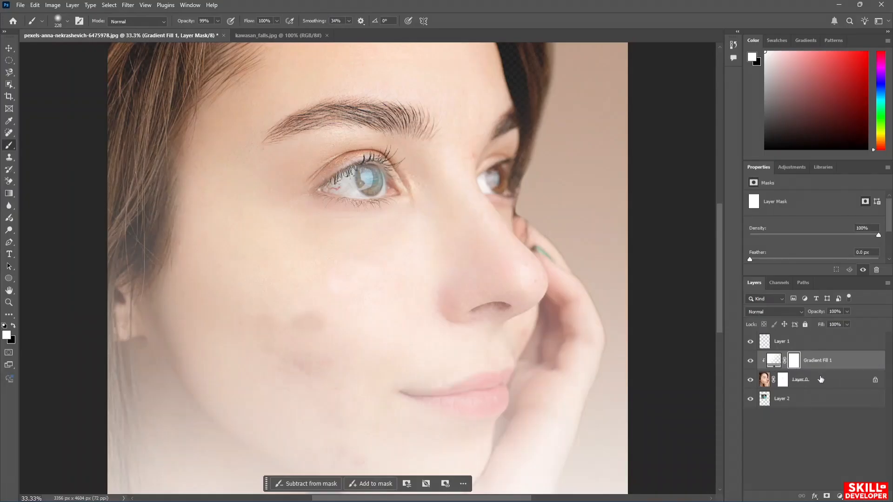
- Move Layer 0 above Gradient Fill 1, return it underneath, check the gradient's fill and mask, and place Layer 0 above again
{"action": "left_click_drag", "start_coordinate": [821, 379], "coordinate": [822, 350]}
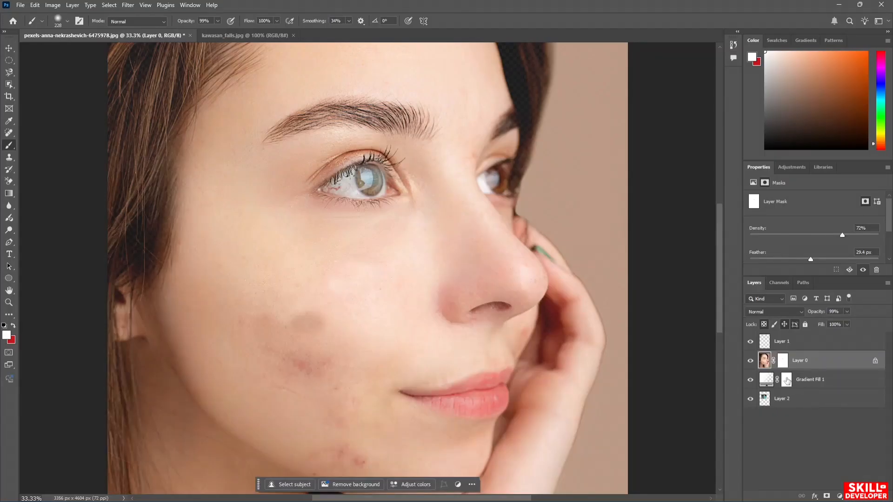
{"action": "left_click_drag", "start_coordinate": [815, 363], "coordinate": [815, 386]}
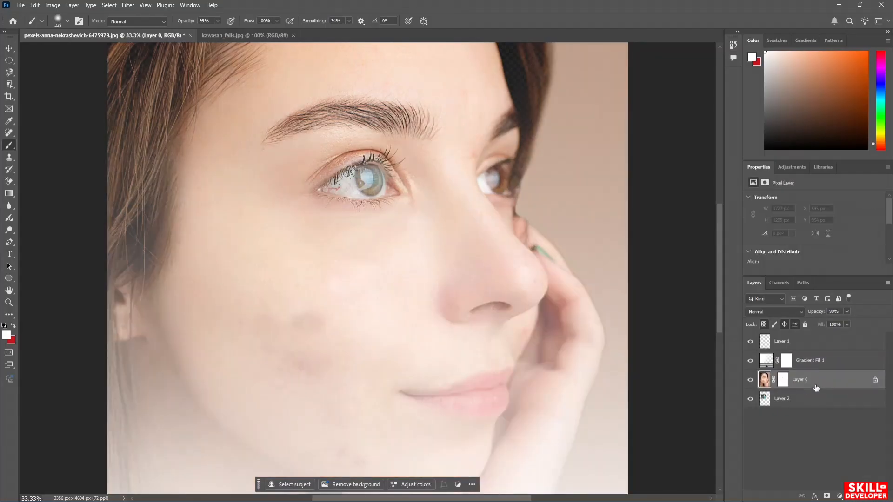
{"action": "left_click", "coordinate": [765, 363]}
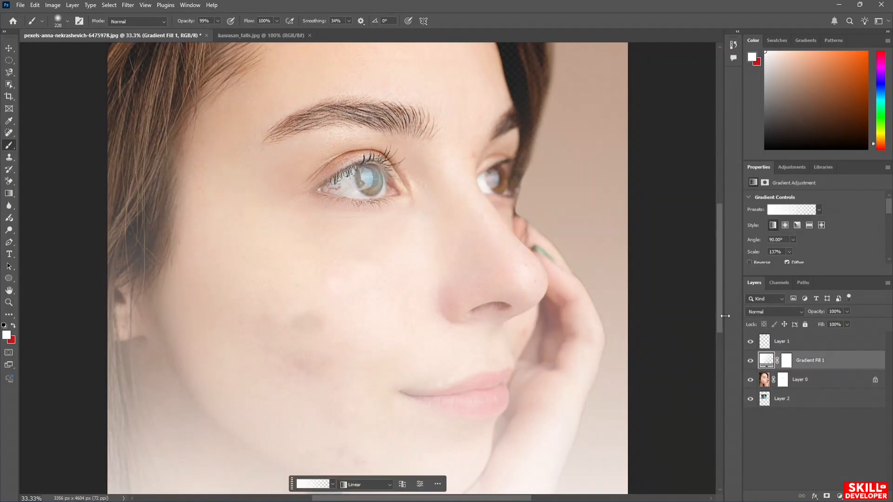
{"action": "left_click", "coordinate": [786, 360]}
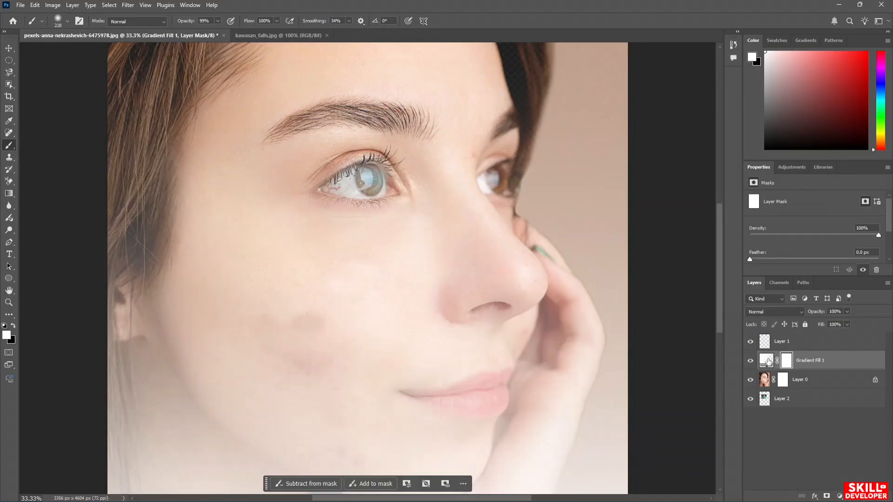
{"action": "left_click", "coordinate": [767, 361]}
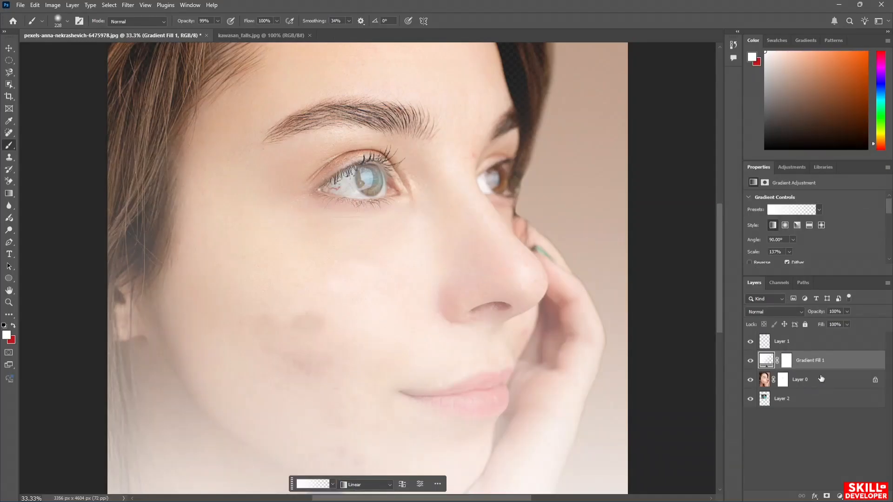
{"action": "left_click_drag", "start_coordinate": [821, 380], "coordinate": [829, 352]}
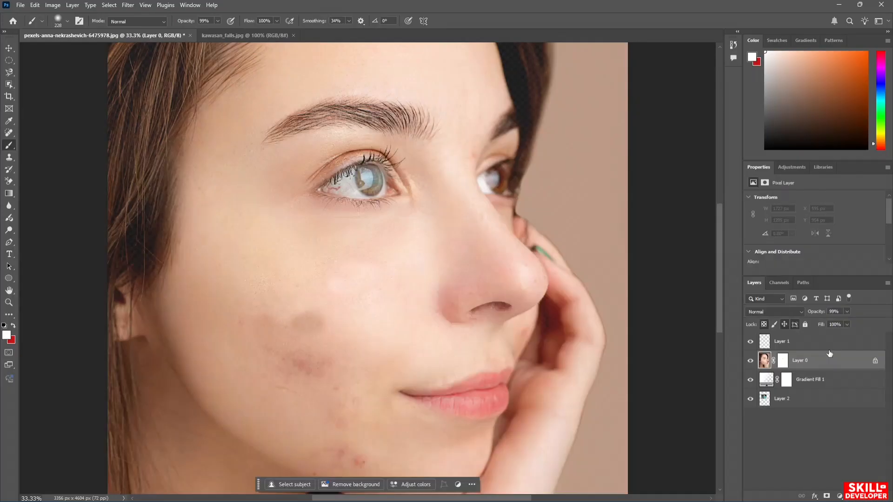
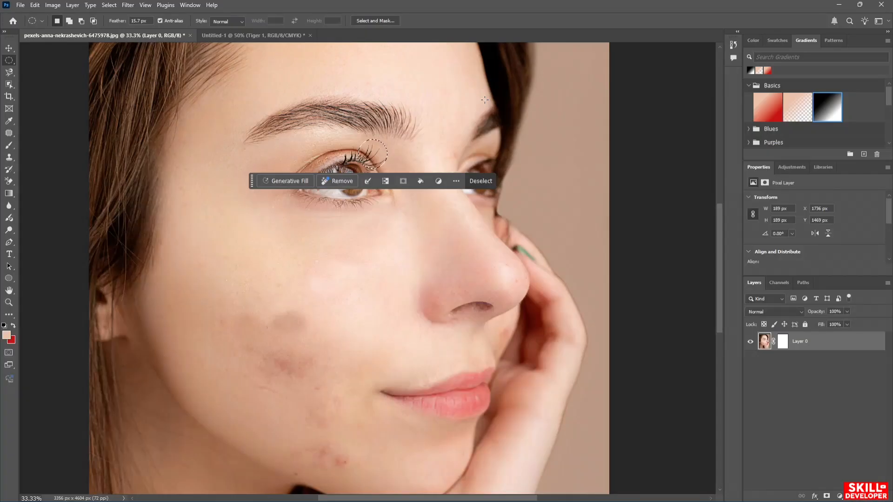
- Select the portrait's subject with on-device processing, replacing the small circular selection at the eyelashes
{"action": "left_click", "coordinate": [110, 5]}
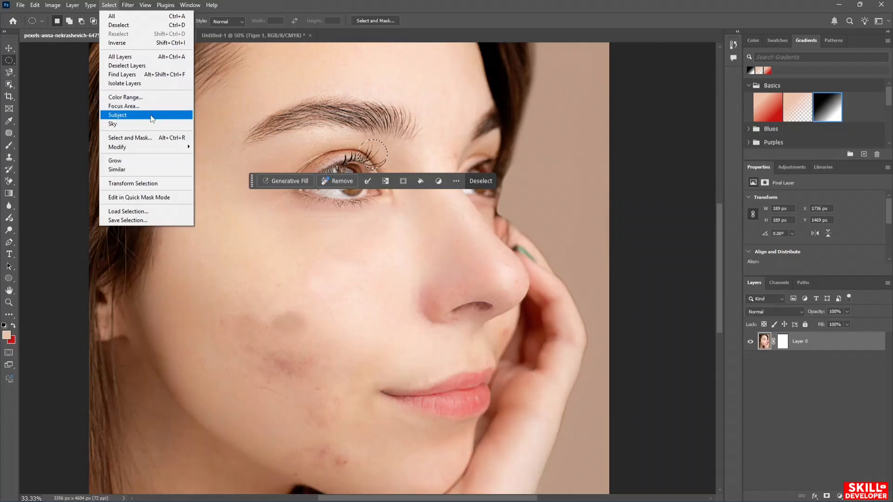
{"action": "left_click", "coordinate": [151, 117]}
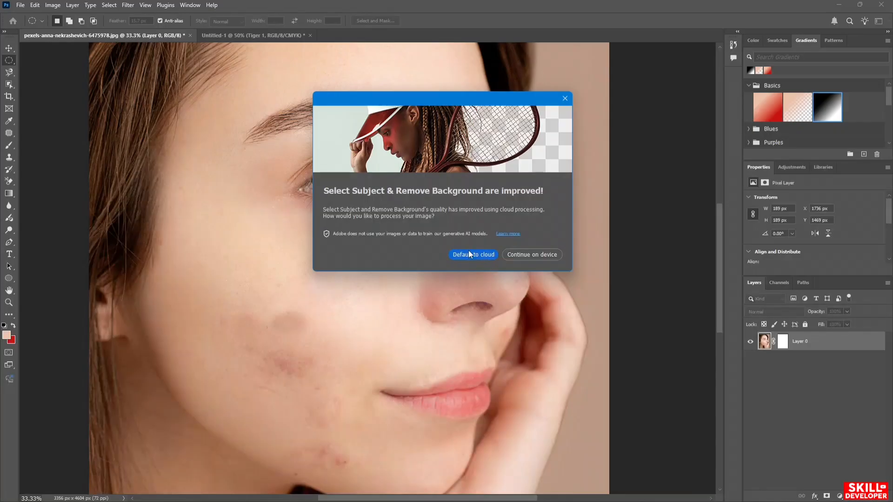
{"action": "left_click", "coordinate": [533, 256]}
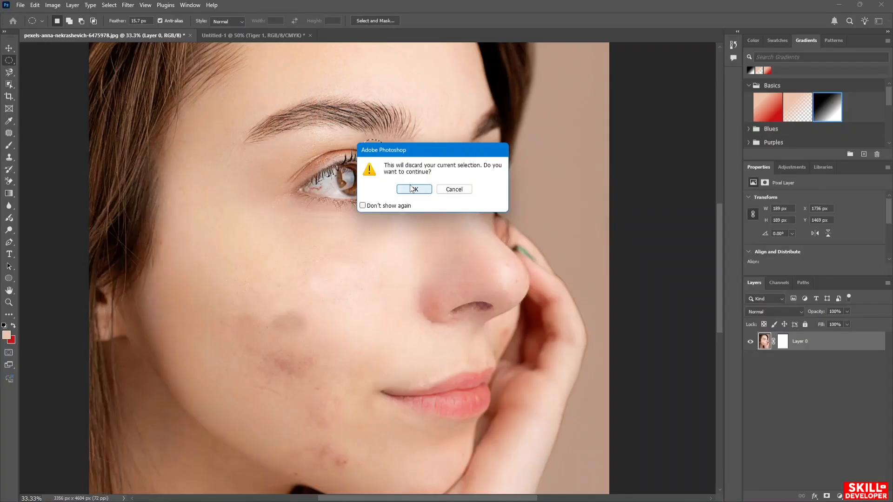
{"action": "left_click", "coordinate": [411, 189]}
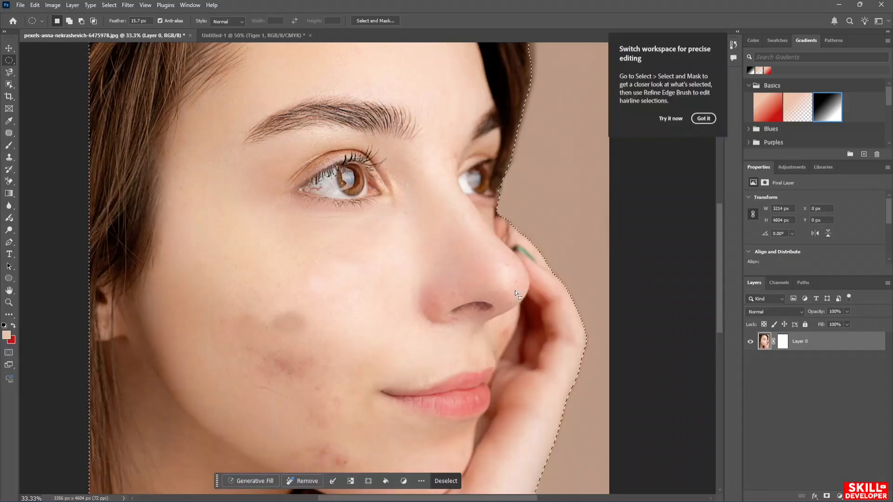
{"action": "left_click", "coordinate": [705, 119]}
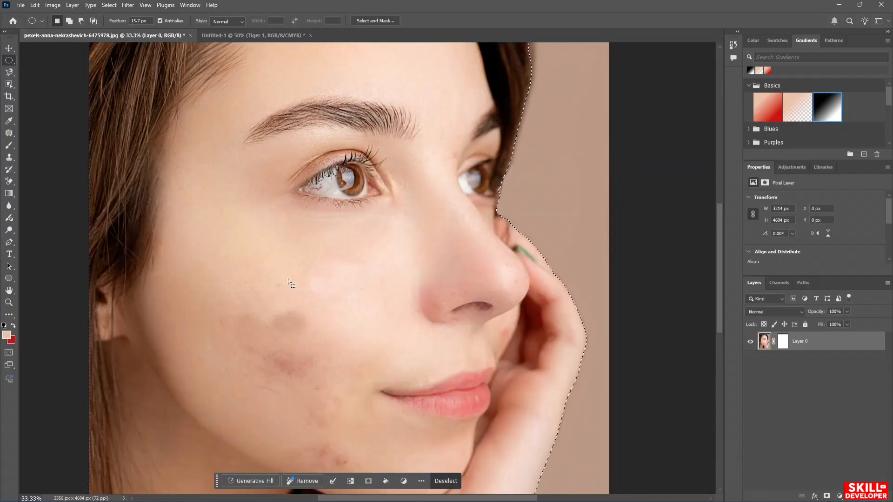
- Use Transform Selection to enlarge the subject selection slightly to 100.37% in width and height
{"action": "left_click", "coordinate": [421, 481]}
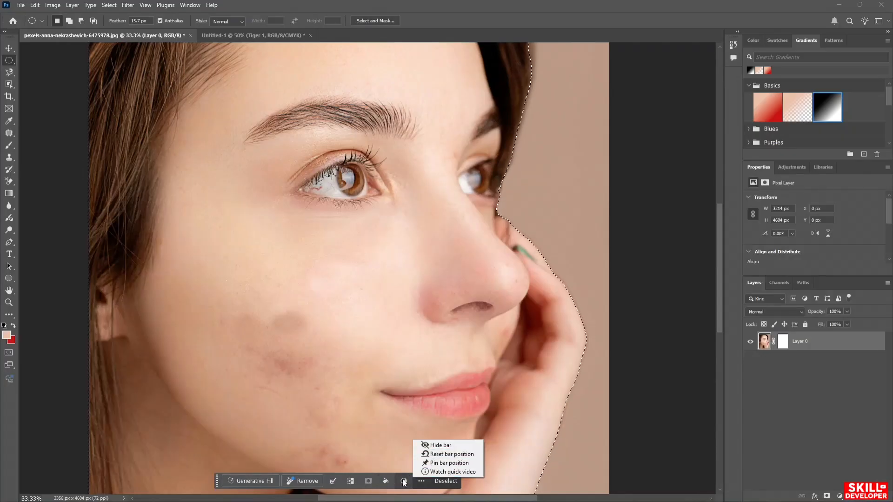
{"action": "left_click", "coordinate": [350, 481]}
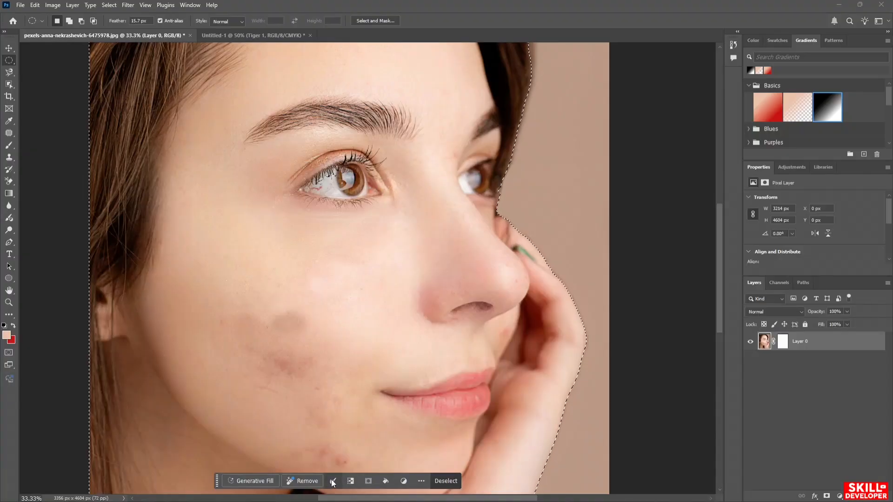
{"action": "left_click", "coordinate": [332, 481]}
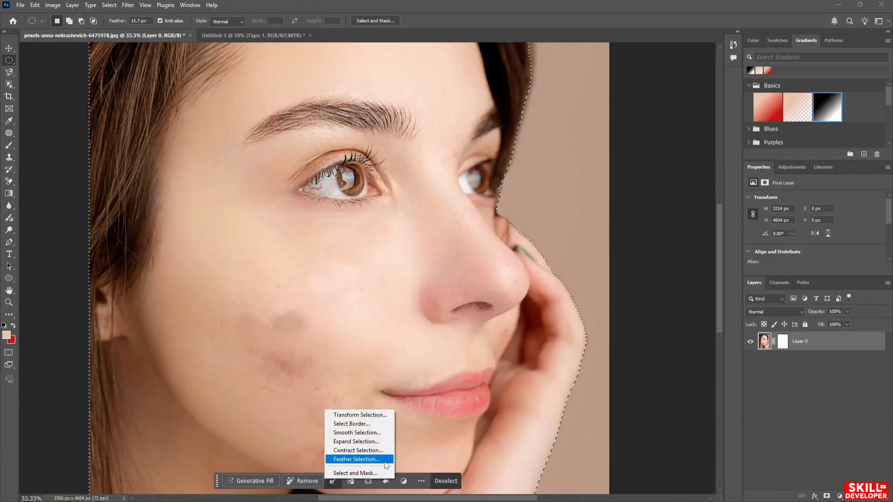
{"action": "left_click", "coordinate": [377, 415]}
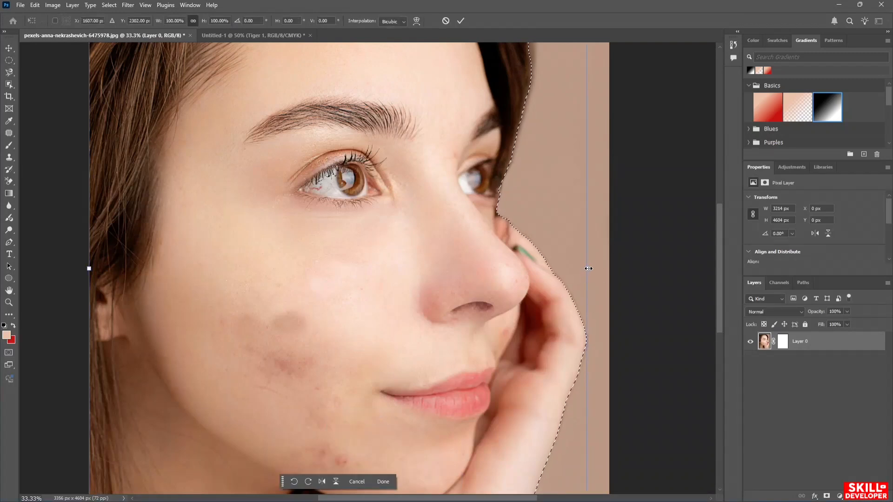
{"action": "mouse_move", "coordinate": [589, 269]}
{"action": "left_mouse_down"}
{"action": "mouse_move", "coordinate": [602, 270]}
{"action": "mouse_move", "coordinate": [590, 270]}
{"action": "left_mouse_up"}
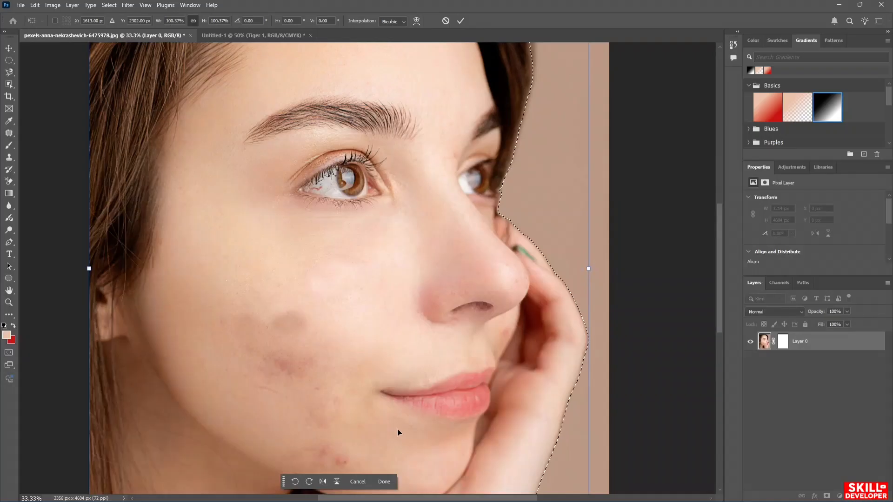
{"action": "left_click", "coordinate": [389, 482]}
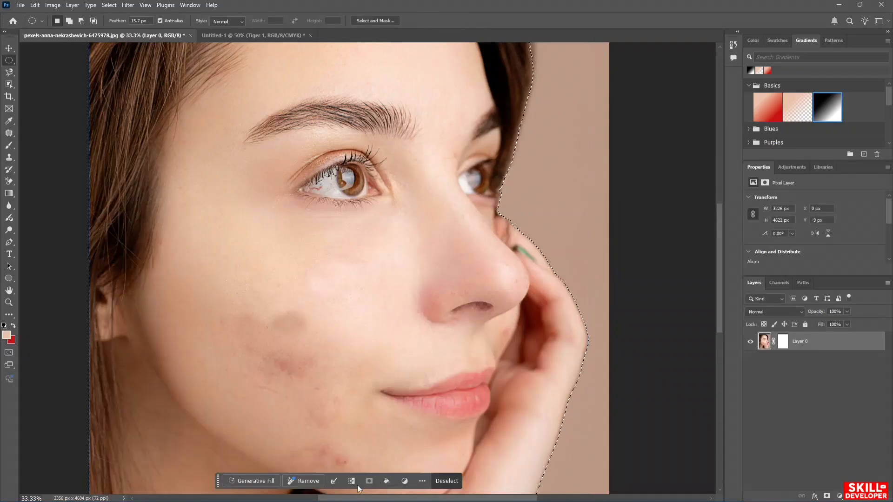
- Convert the subject selection to a border selection 4 pixels wide
{"action": "left_click", "coordinate": [334, 481]}
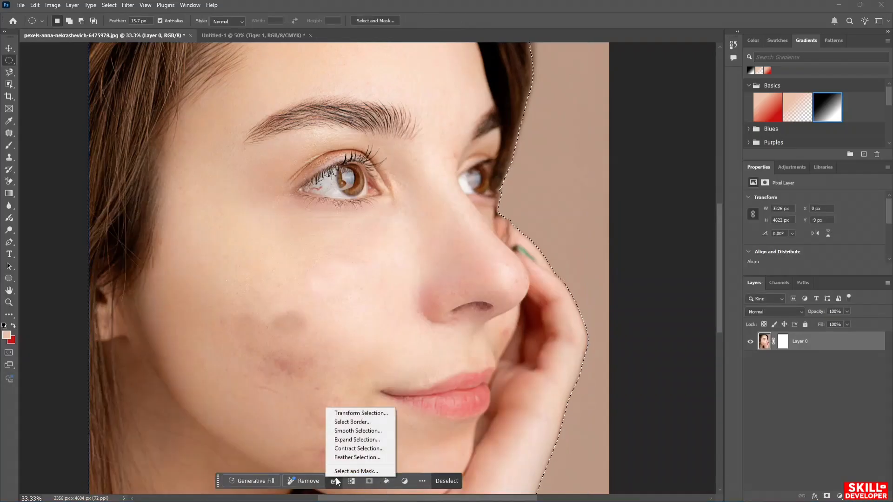
{"action": "left_click", "coordinate": [371, 422]}
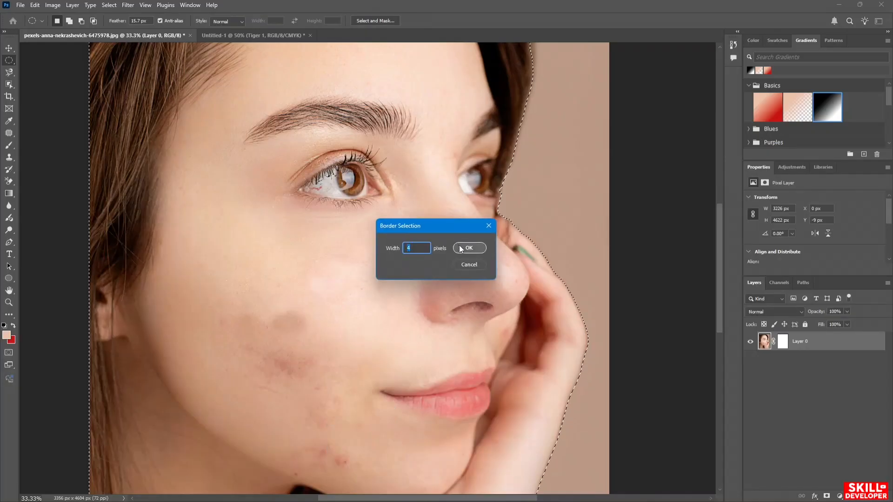
{"action": "left_click", "coordinate": [460, 249]}
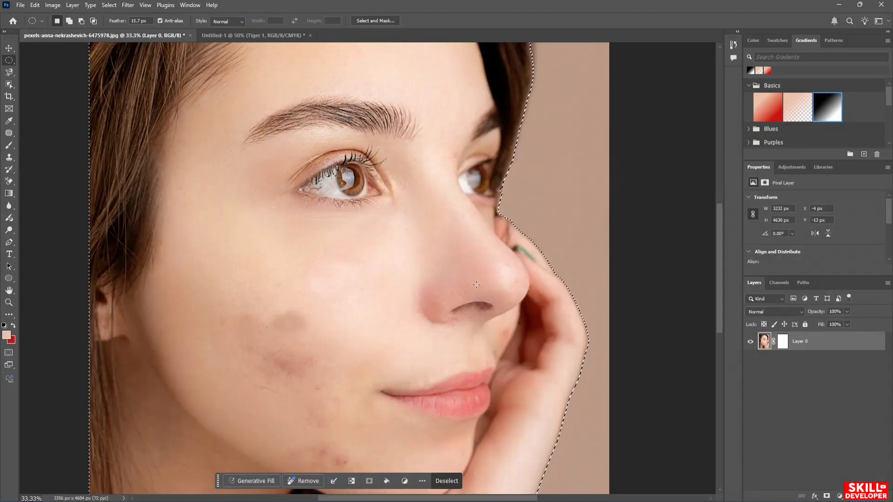
- Preview the selection in Select and Mask with Show Edge and Show Original on and transparency at 4%
{"action": "right_click", "coordinate": [352, 240]}
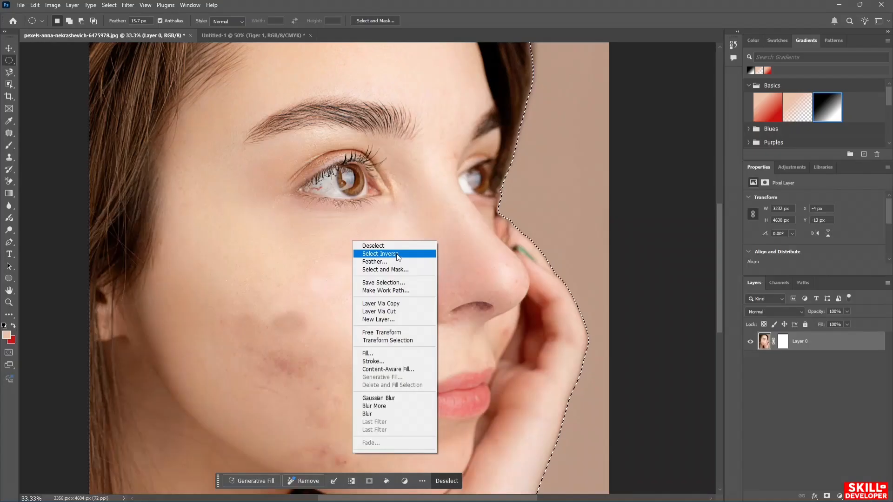
{"action": "left_click", "coordinate": [403, 270]}
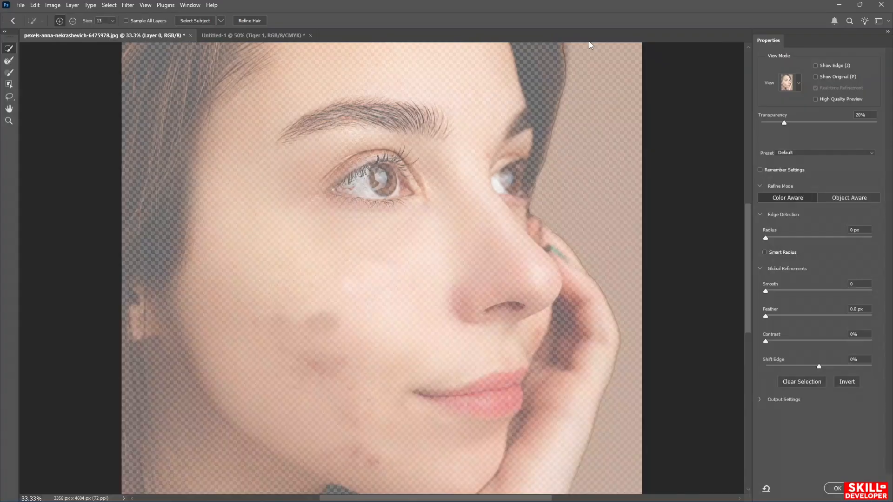
{"action": "left_click", "coordinate": [815, 65]}
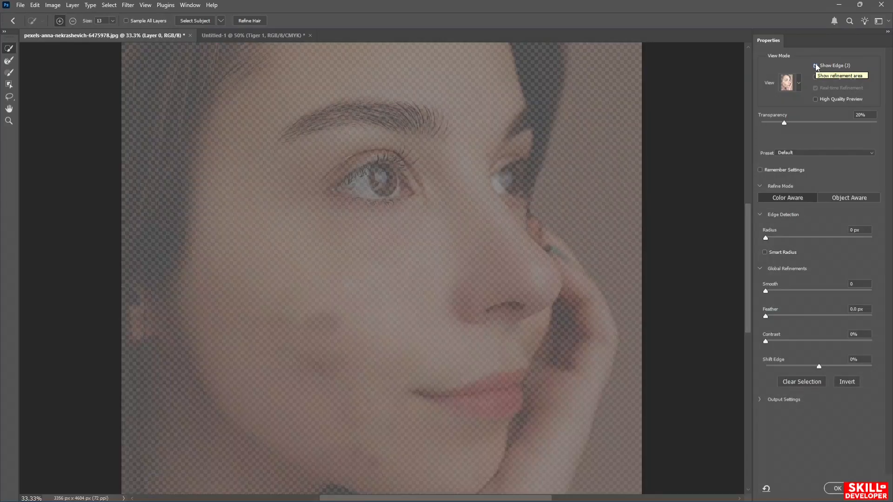
{"action": "left_click", "coordinate": [815, 65]}
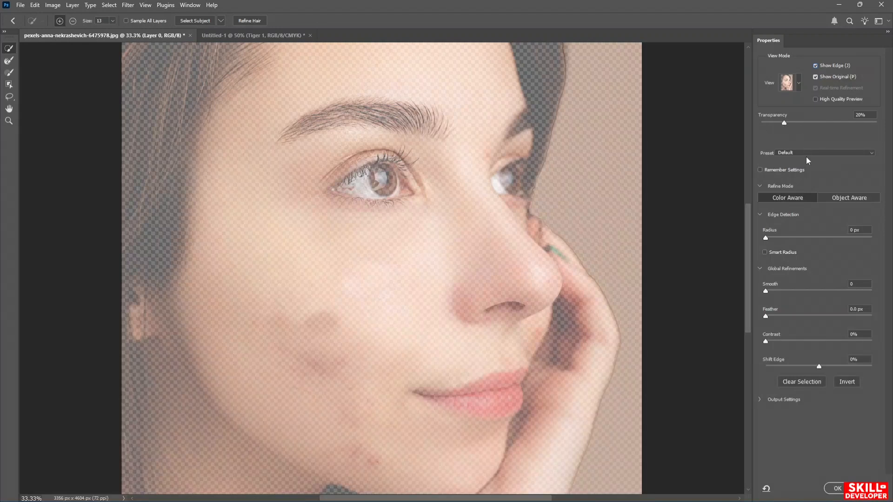
{"action": "left_click", "coordinate": [763, 233]}
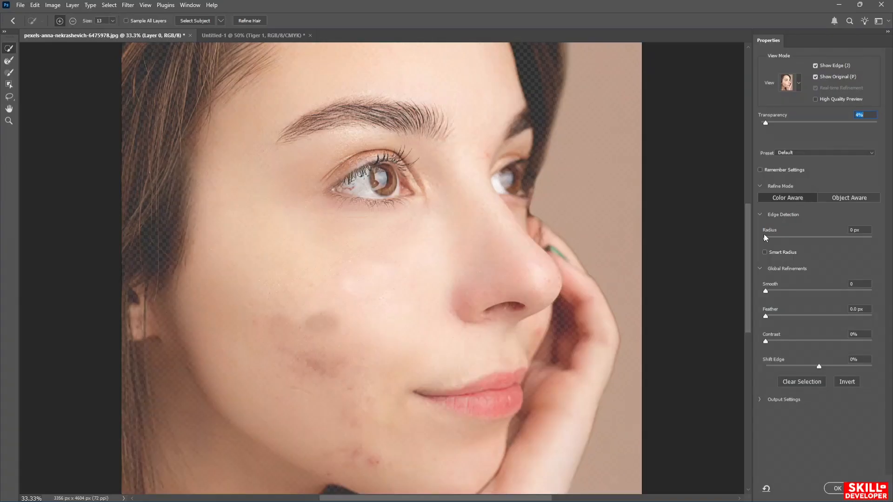
- Try higher Smooth and Feather refinements on the selection, leave Select and Mask, and deselect everything
{"action": "left_click", "coordinate": [766, 291]}
{"action": "left_click_drag", "start_coordinate": [782, 292], "coordinate": [792, 291]}
{"action": "left_click_drag", "start_coordinate": [767, 317], "coordinate": [787, 317]}
{"action": "left_click", "coordinate": [794, 385]}
{"action": "left_click", "coordinate": [836, 489]}
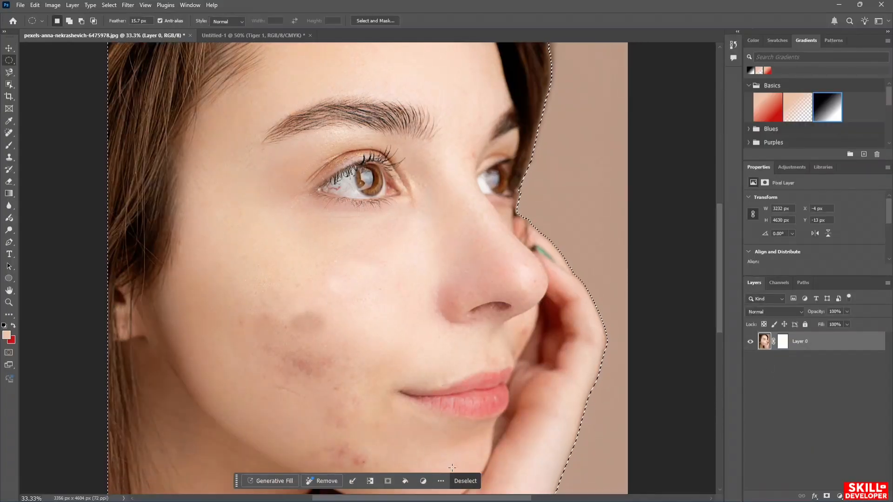
{"action": "left_click", "coordinate": [468, 483]}
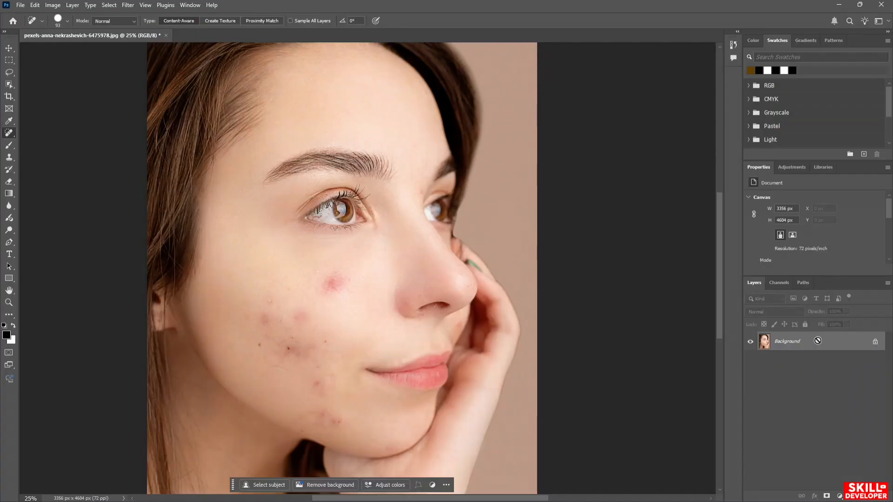
- Duplicate the Background layer and start a new solid color fill layer above it, keeping its label color as None
{"action": "key", "text": "ctrl+j"}
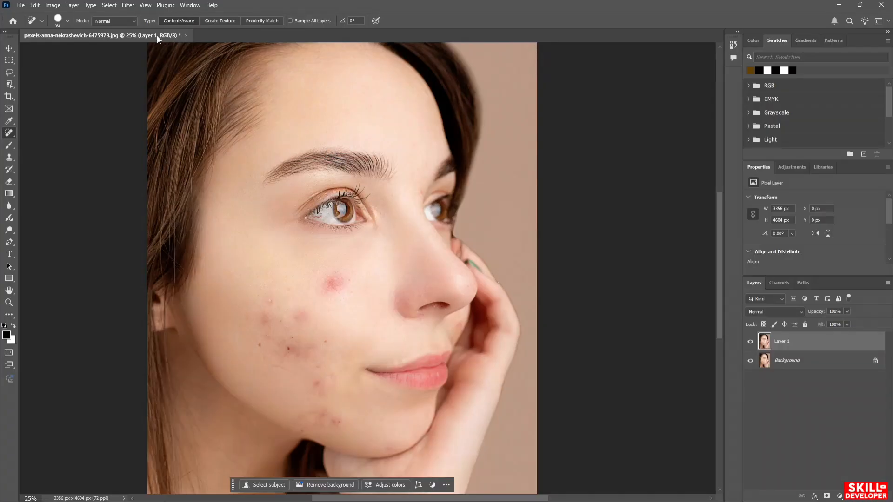
{"action": "left_click", "coordinate": [71, 5]}
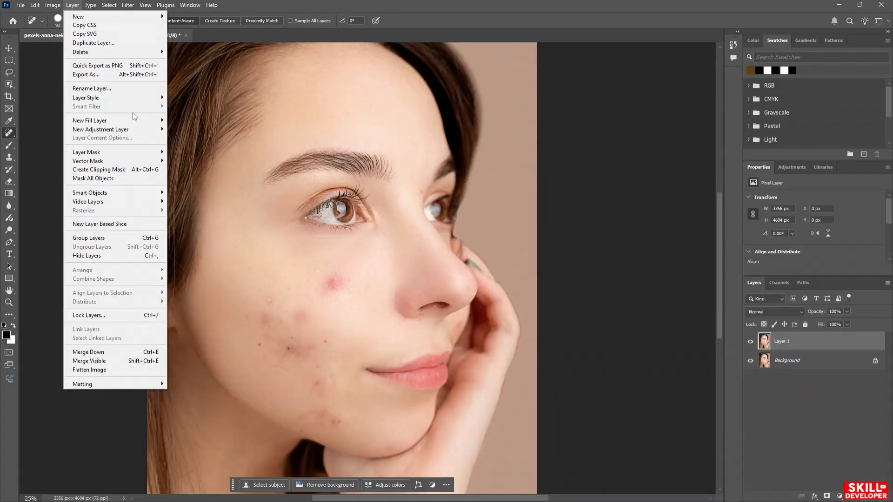
{"action": "mouse_move", "coordinate": [146, 120]}
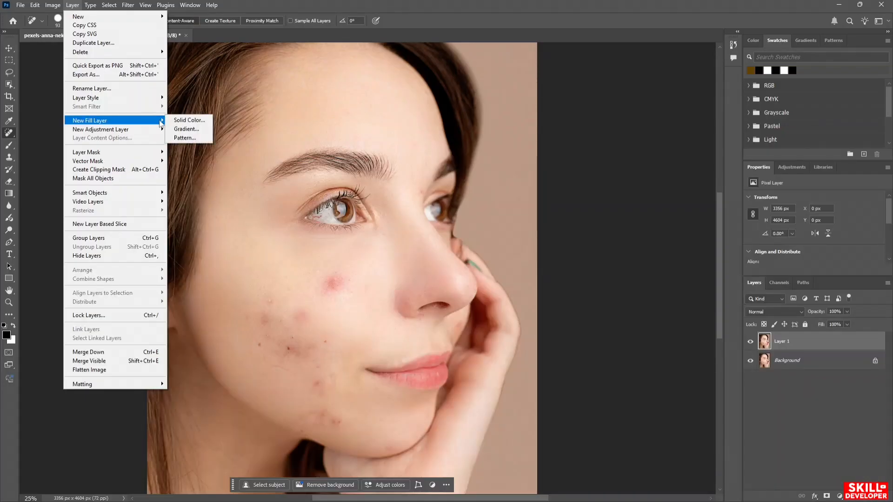
{"action": "left_click", "coordinate": [182, 120]}
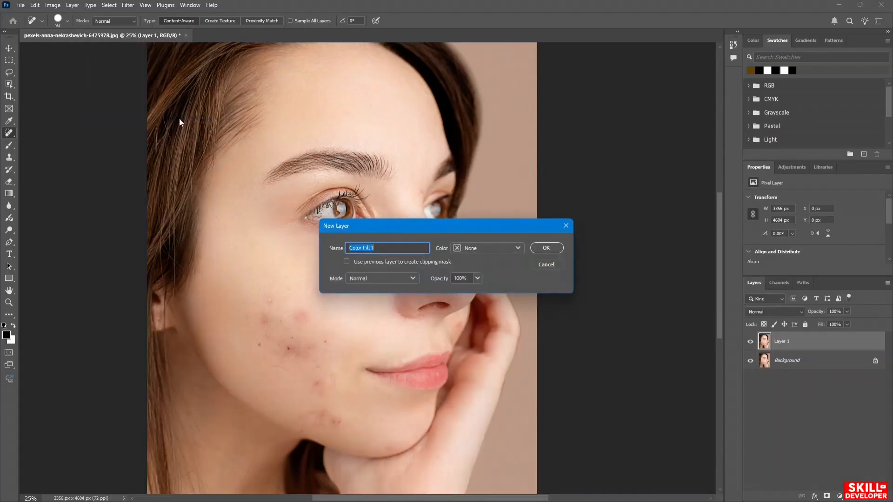
{"action": "left_click_drag", "start_coordinate": [383, 222], "coordinate": [252, 194]}
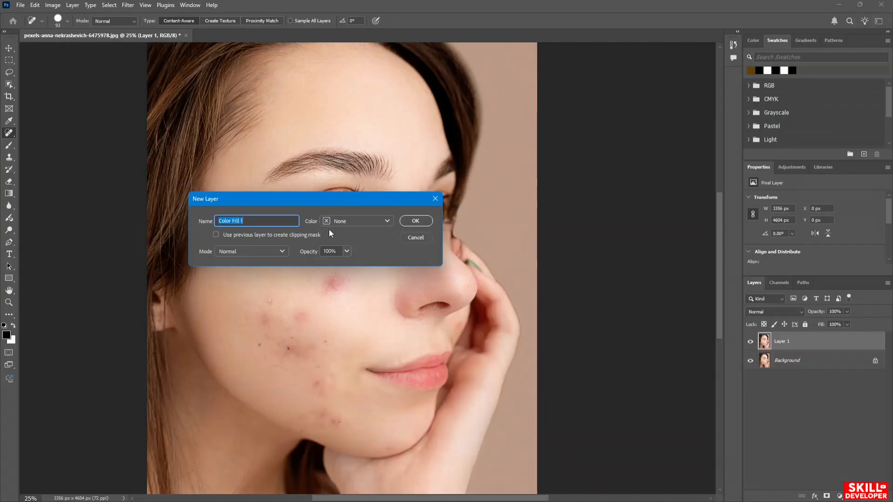
{"action": "left_click", "coordinate": [387, 222]}
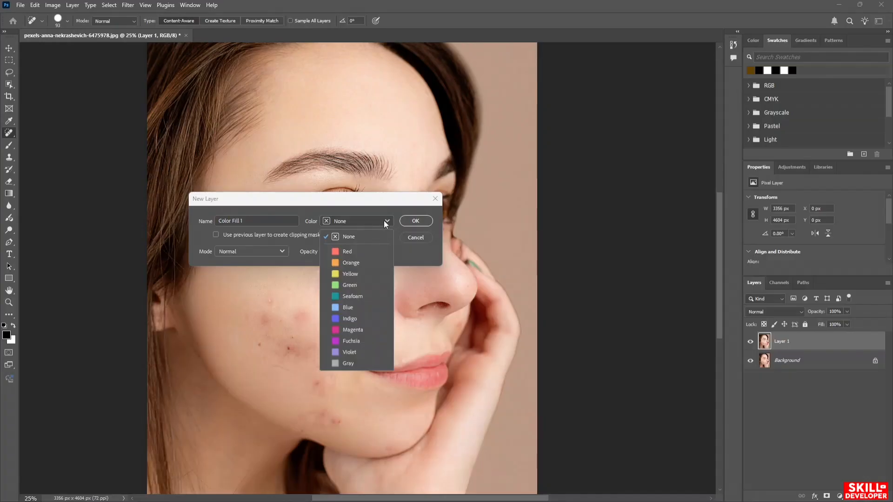
{"action": "left_click", "coordinate": [386, 223]}
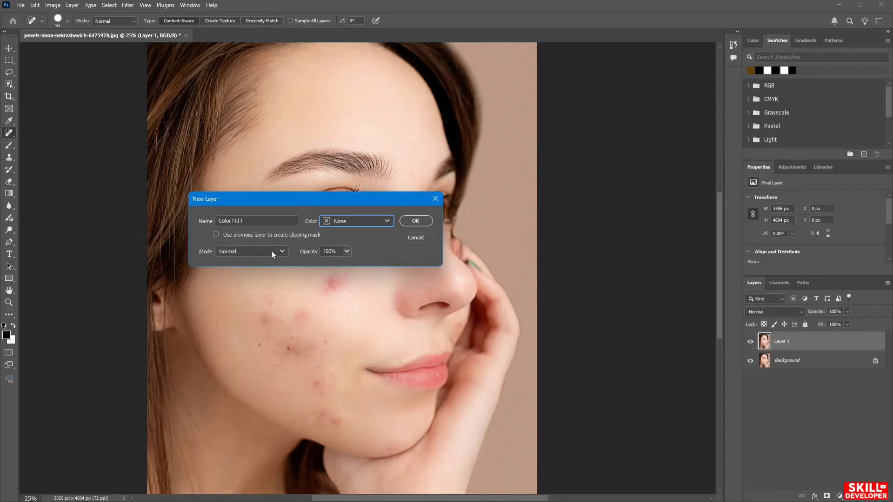
- Set the new fill layer's blend mode to Overlay and its opacity to 52%
{"action": "left_click", "coordinate": [271, 251]}
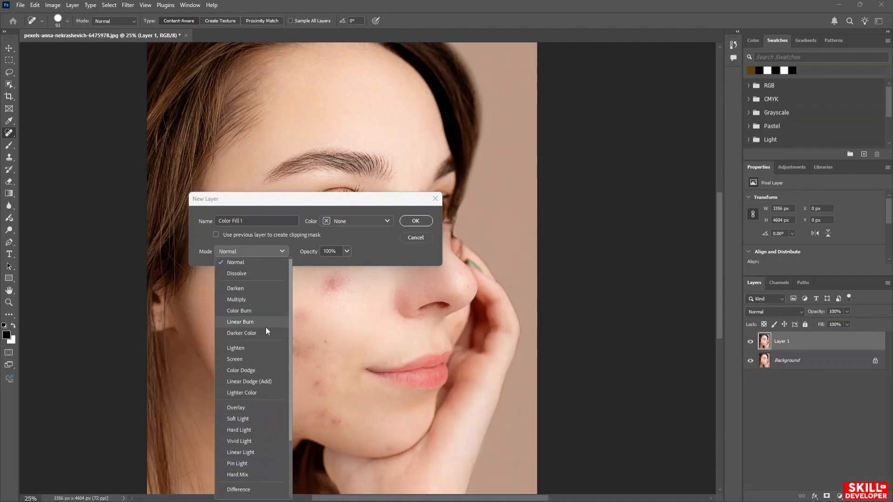
{"action": "left_click", "coordinate": [252, 409]}
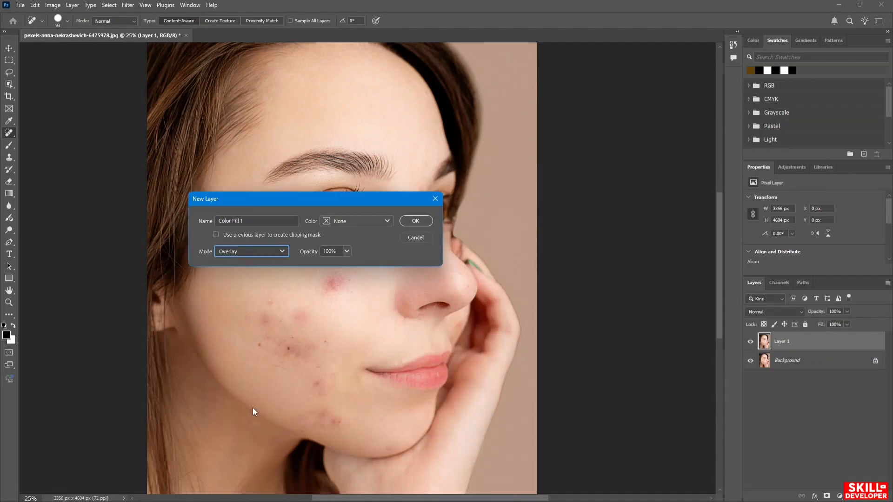
{"action": "left_click", "coordinate": [347, 251]}
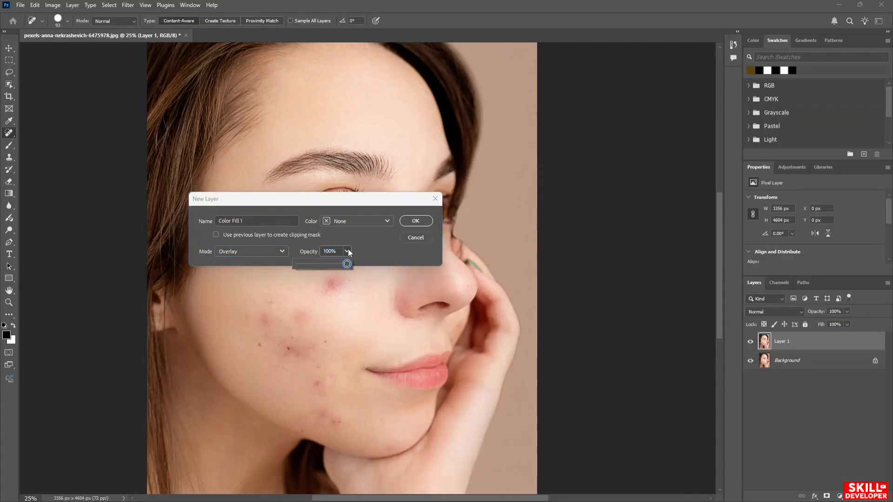
{"action": "left_click_drag", "start_coordinate": [347, 265], "coordinate": [322, 271]}
{"action": "left_click", "coordinate": [374, 241]}
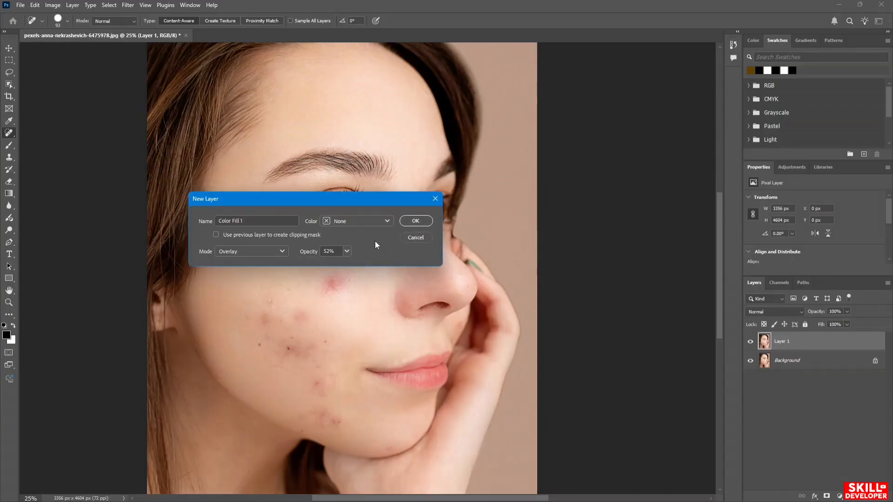
- Name the new fill layer "Dodge and burn" and create it
{"action": "left_click", "coordinate": [286, 220]}
{"action": "key", "text": "BackSpace"}
{"action": "key", "text": "BackSpace"}
{"action": "key", "text": "BackSpace"}
{"action": "key", "text": "BackSpace"}
{"action": "key", "text": "BackSpace"}
{"action": "key", "text": "BackSpace"}
{"action": "key", "text": "BackSpace"}
{"action": "key", "text": "BackSpace"}
{"action": "key", "text": "BackSpace"}
{"action": "key", "text": "BackSpace"}
{"action": "key", "text": "BackSpace"}
{"action": "key", "text": "BackSpace"}
{"action": "type", "text": "D"}
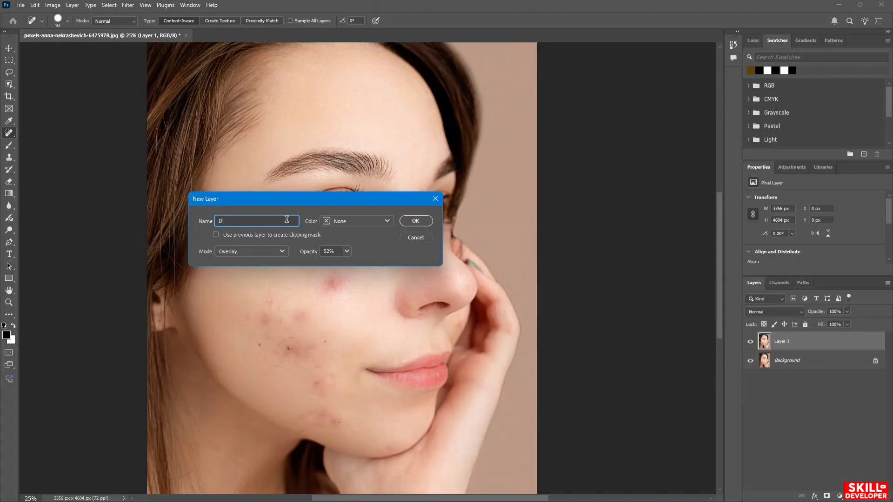
{"action": "type", "text": "odge and Burn"}
{"action": "key", "text": "Return"}
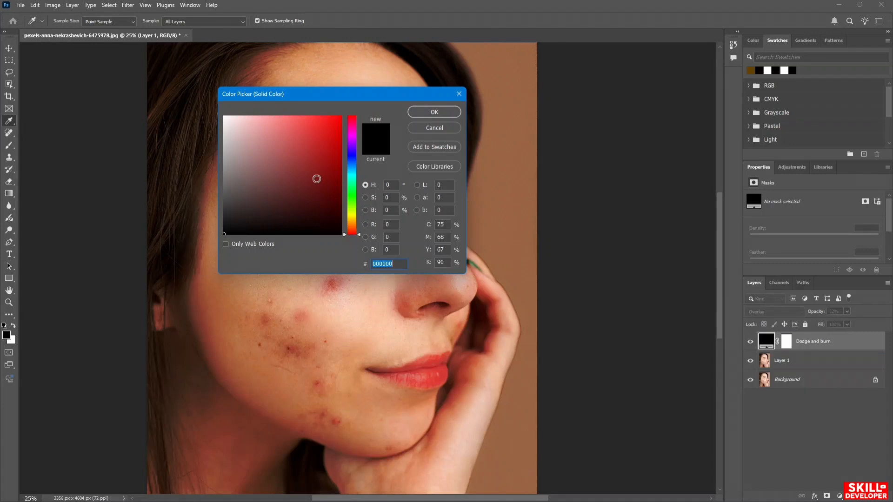
- Set the Dodge and burn layer's fill color to the neutral gray 808080 and accept it
{"action": "left_click", "coordinate": [226, 244]}
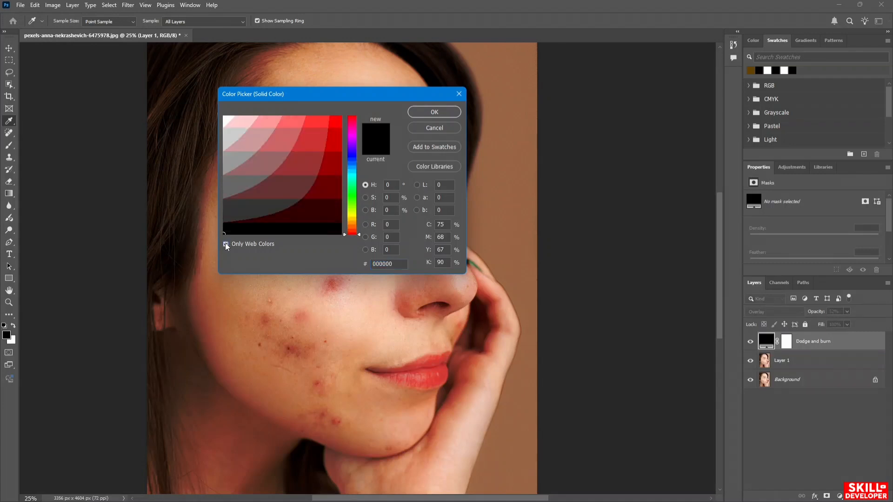
{"action": "left_click", "coordinate": [226, 245]}
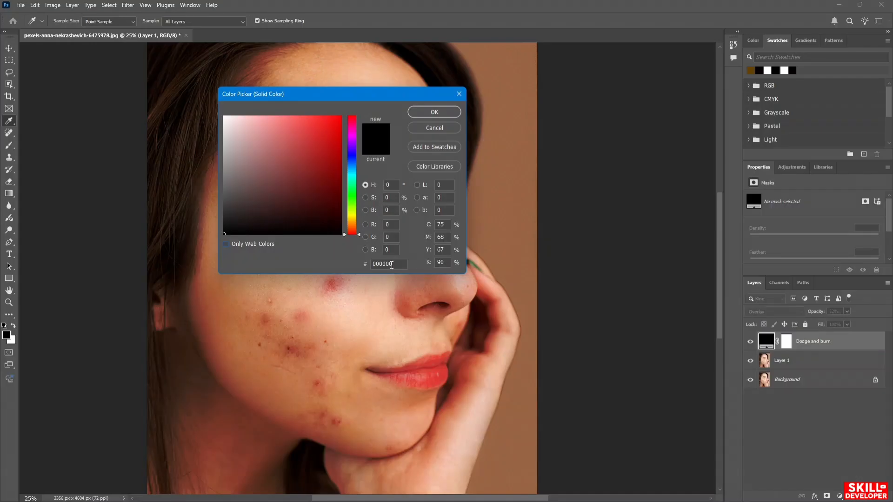
{"action": "key", "text": "BackSpace"}
{"action": "key", "text": "BackSpace"}
{"action": "key", "text": "BackSpace"}
{"action": "key", "text": "BackSpace"}
{"action": "key", "text": "BackSpace"}
{"action": "type", "text": "80"}
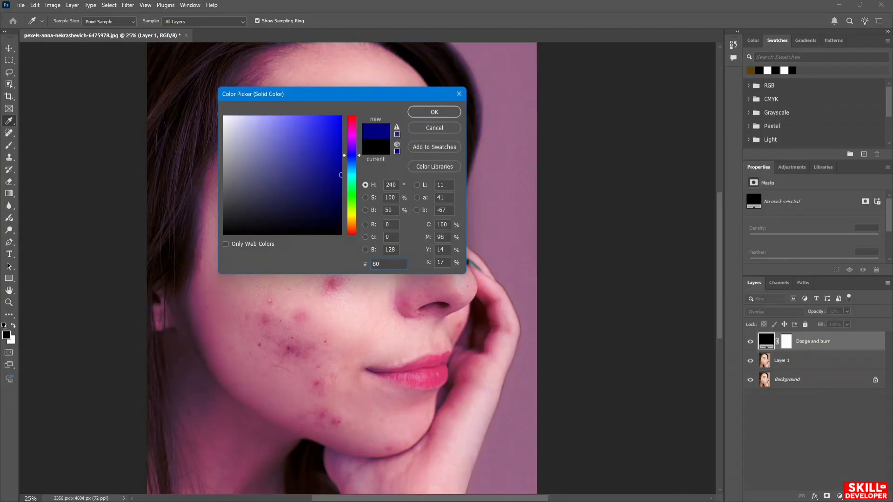
{"action": "type", "text": "80"}
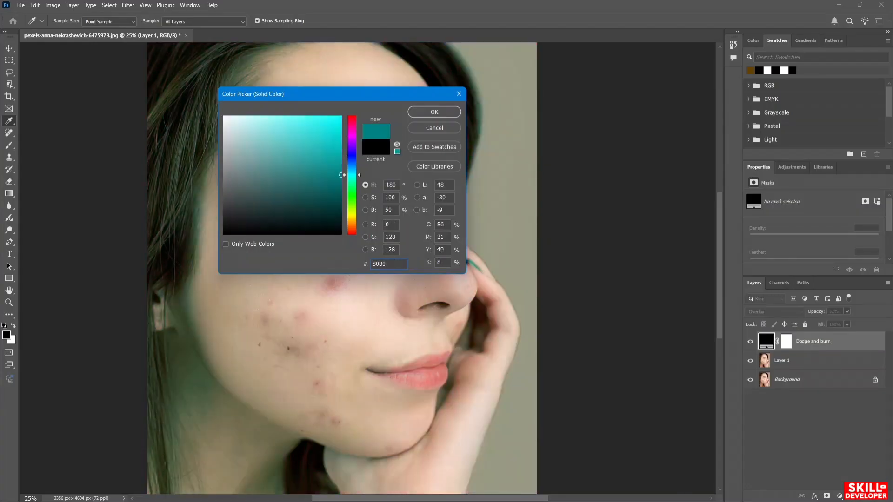
{"action": "type", "text": "80"}
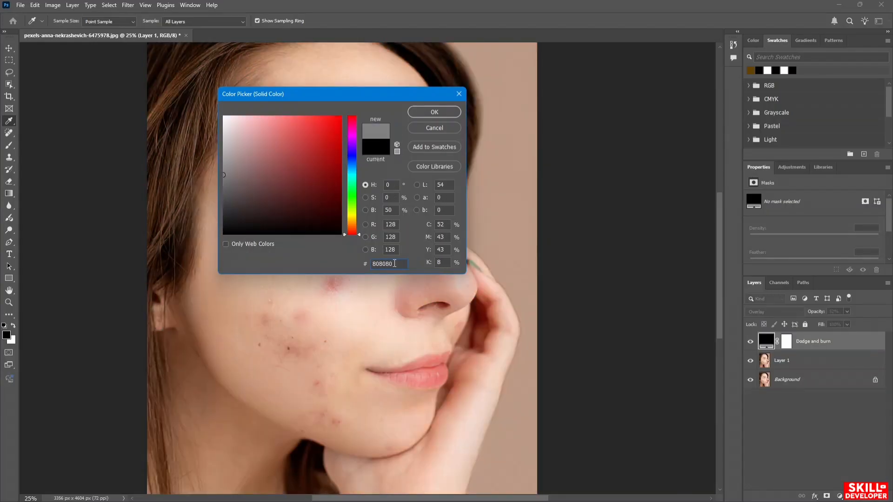
{"action": "left_click", "coordinate": [433, 113]}
- Activate the Brush tool with its flow at 4%, and check the brush's size and hardness settings
{"action": "key", "text": "j"}
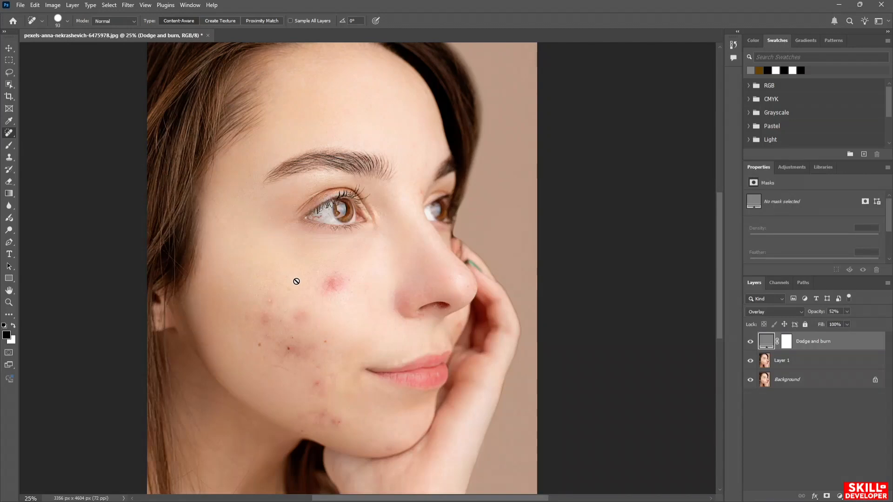
{"action": "key", "text": "b"}
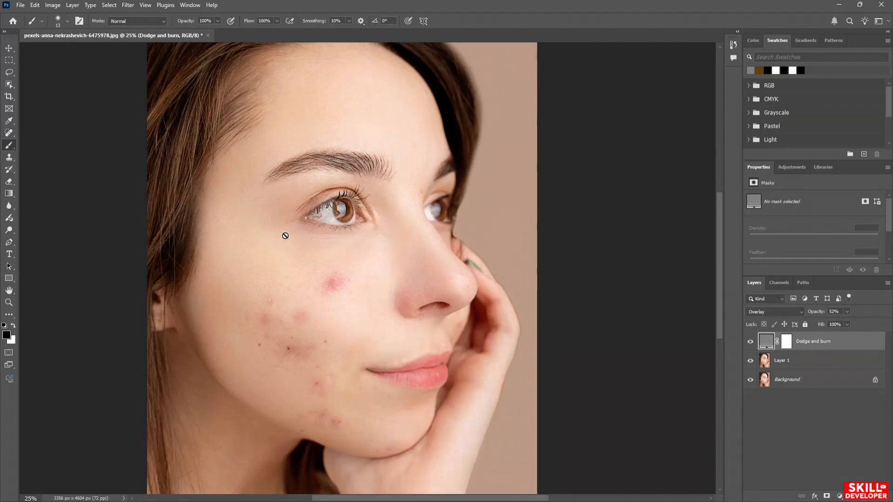
{"action": "right_click", "coordinate": [9, 145]}
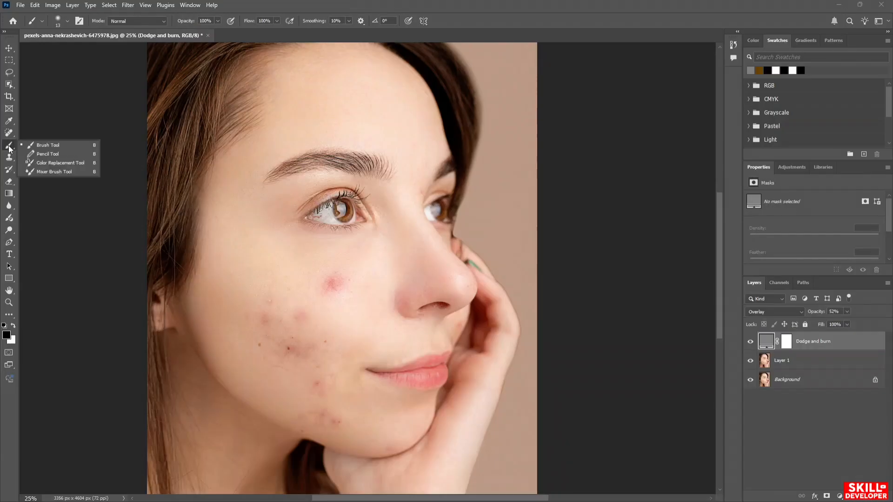
{"action": "left_click", "coordinate": [43, 144]}
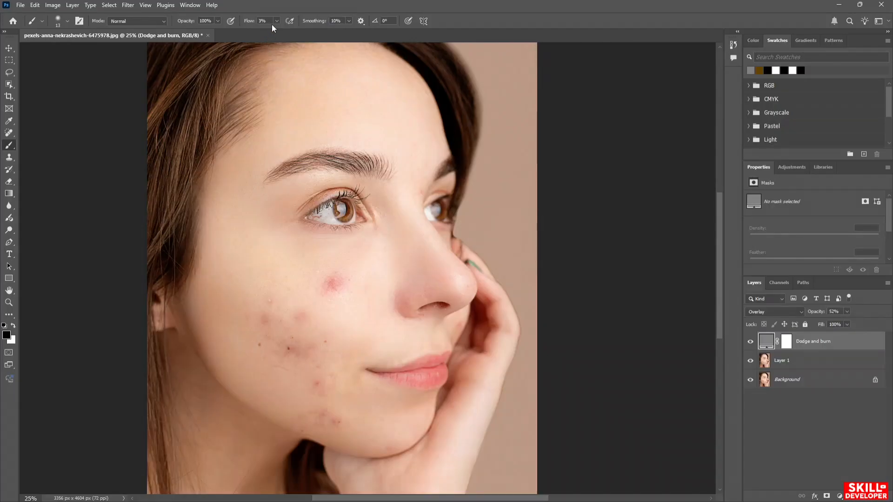
{"action": "left_click", "coordinate": [277, 21]}
{"action": "left_click_drag", "start_coordinate": [277, 31], "coordinate": [276, 30]}
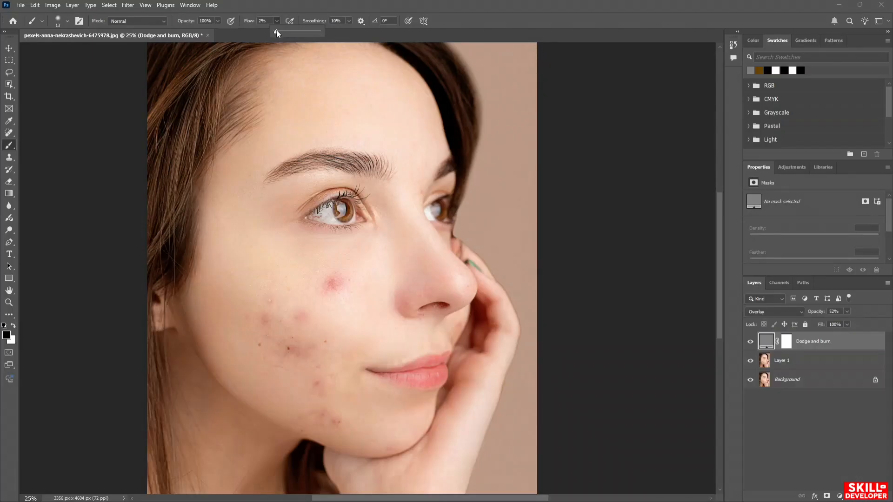
{"action": "left_click_drag", "start_coordinate": [346, 44], "coordinate": [285, 40]}
{"action": "left_click_drag", "start_coordinate": [278, 40], "coordinate": [277, 38]}
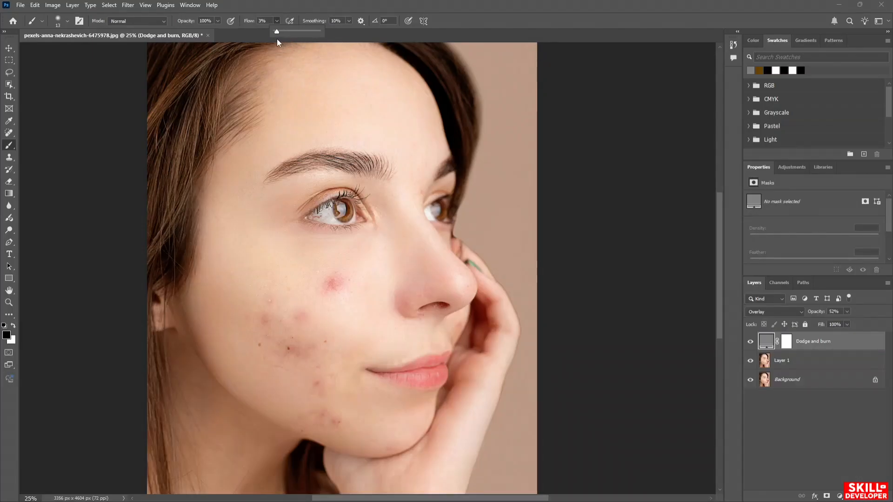
{"action": "left_click", "coordinate": [460, 32]}
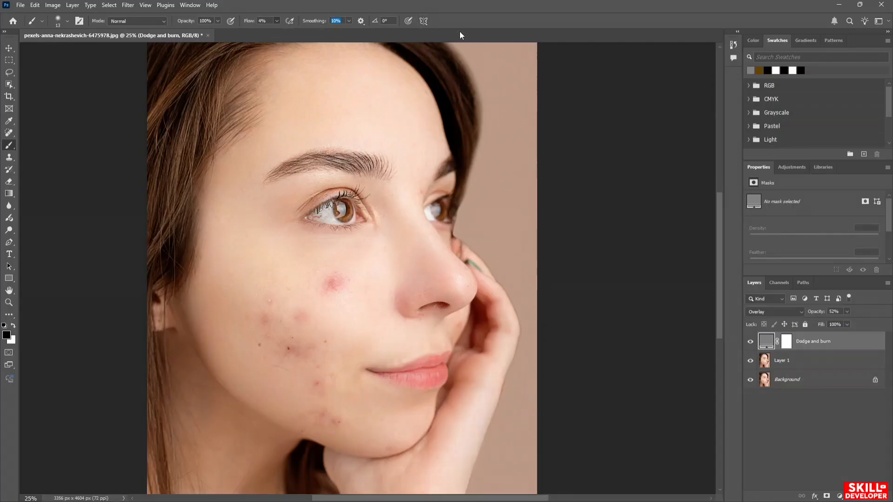
{"action": "left_click", "coordinate": [68, 22]}
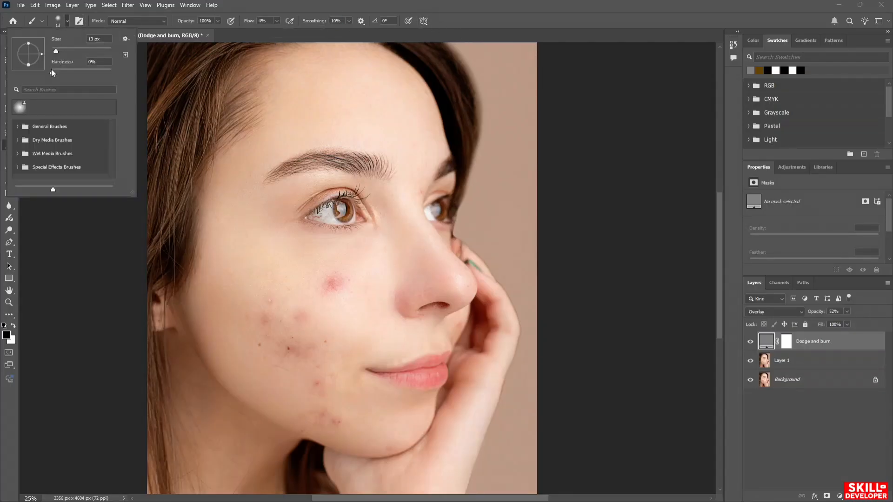
{"action": "left_click", "coordinate": [501, 29]}
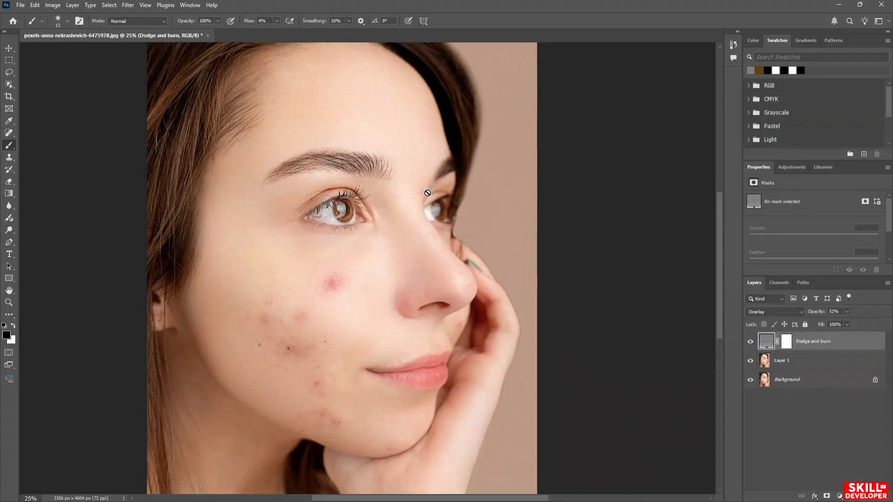
- Target the Dodge and burn layer's mask with white as the painting color and enlarge the brush to 155 px
{"action": "left_click", "coordinate": [795, 362]}
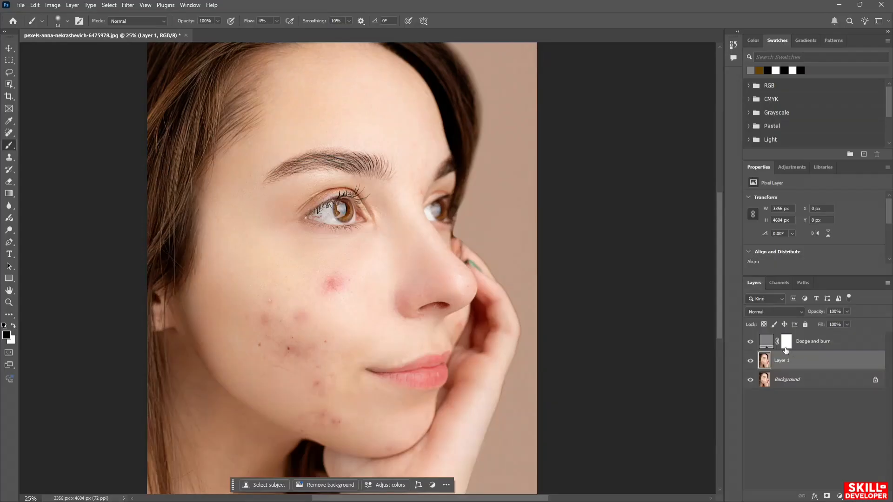
{"action": "left_click", "coordinate": [786, 342]}
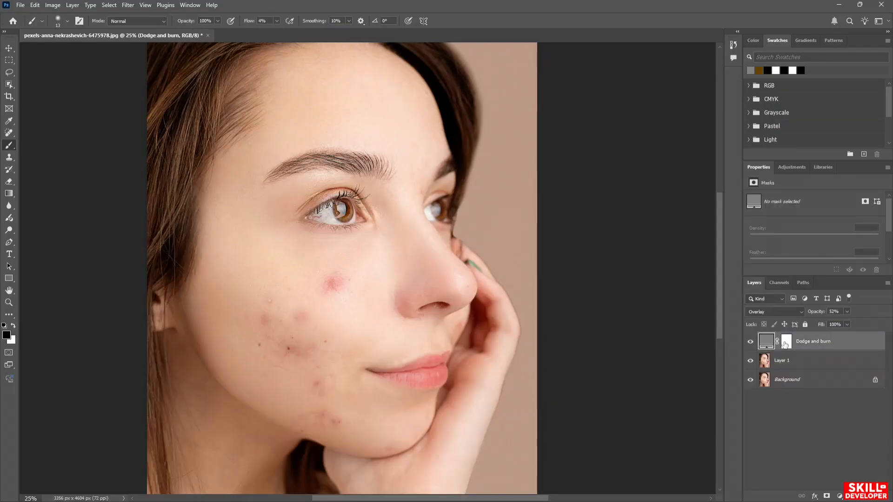
{"action": "key", "text": "x"}
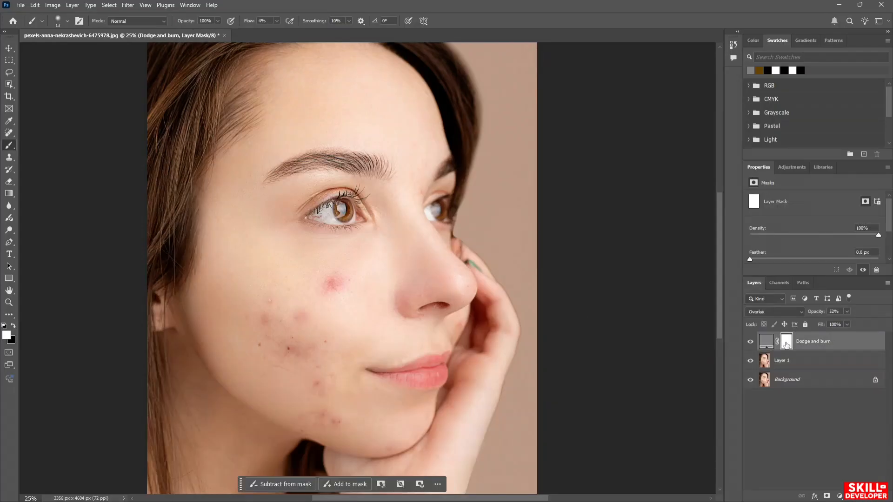
{"action": "left_click", "coordinate": [775, 70]}
{"action": "left_click", "coordinate": [67, 21]}
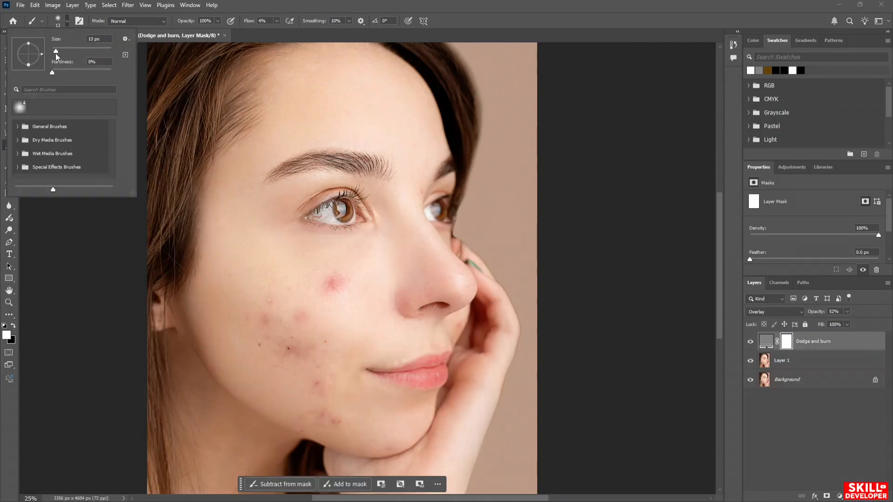
{"action": "left_click_drag", "start_coordinate": [57, 53], "coordinate": [90, 62]}
{"action": "left_click", "coordinate": [239, 271]}
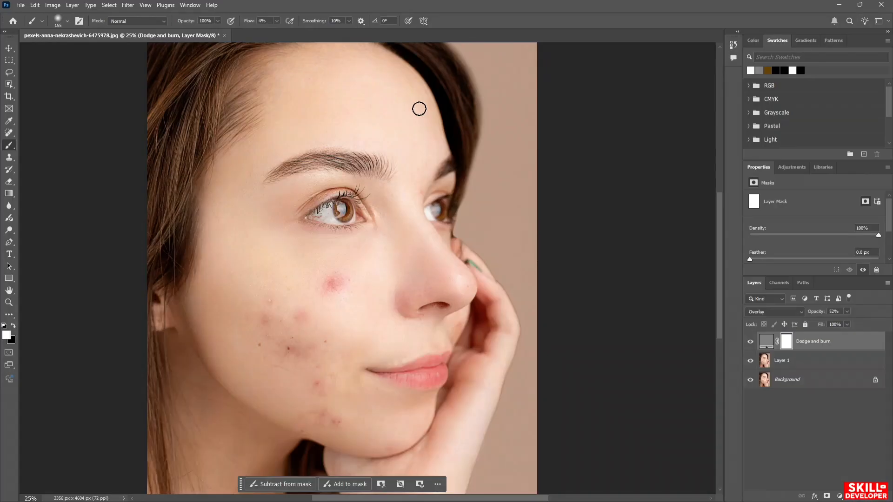
- Switch the painting color for the Dodge and burn mask to black and back to white
{"action": "left_click", "coordinate": [794, 70]}
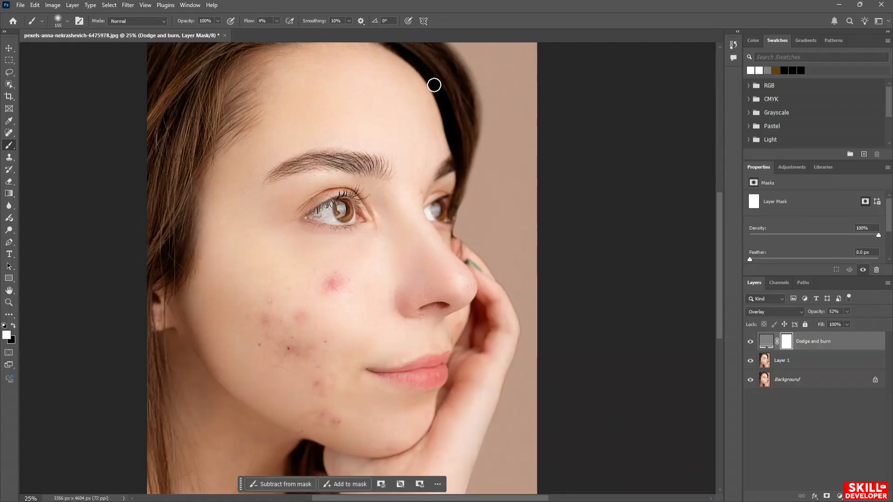
{"action": "left_click", "coordinate": [800, 70]}
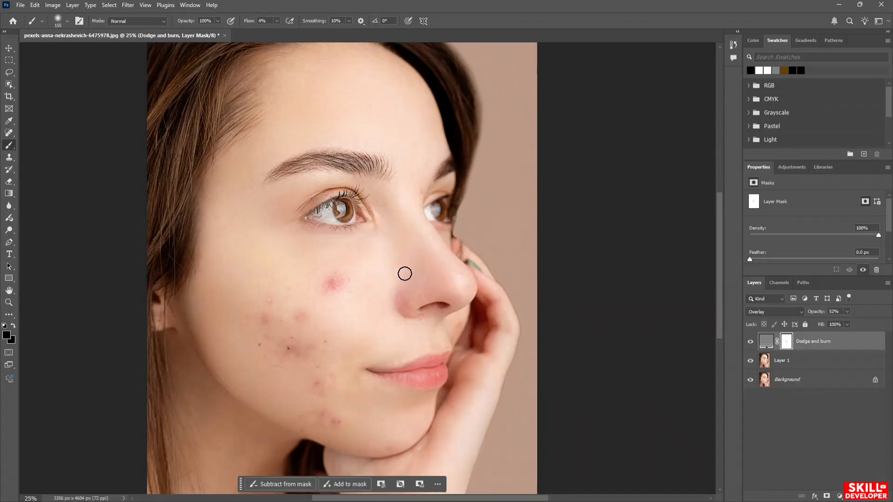
{"action": "left_click", "coordinate": [759, 70]}
{"action": "key", "text": "ctrl+equal"}
{"action": "key", "text": "ctrl+equal"}
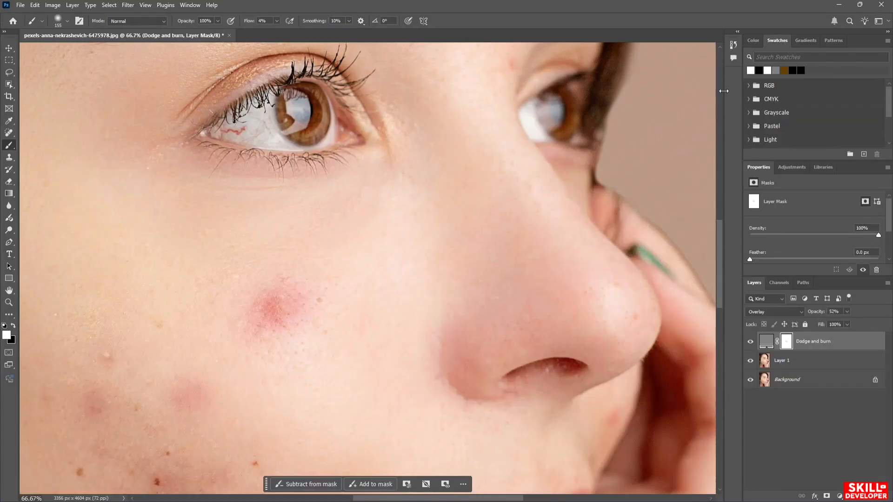
- Switch the painting color for the Dodge and burn mask to black and bring the whole face into view
{"action": "left_click", "coordinate": [759, 70]}
{"action": "scroll", "coordinate": [477, 218], "scroll_direction": "right", "scroll_amount": 4}
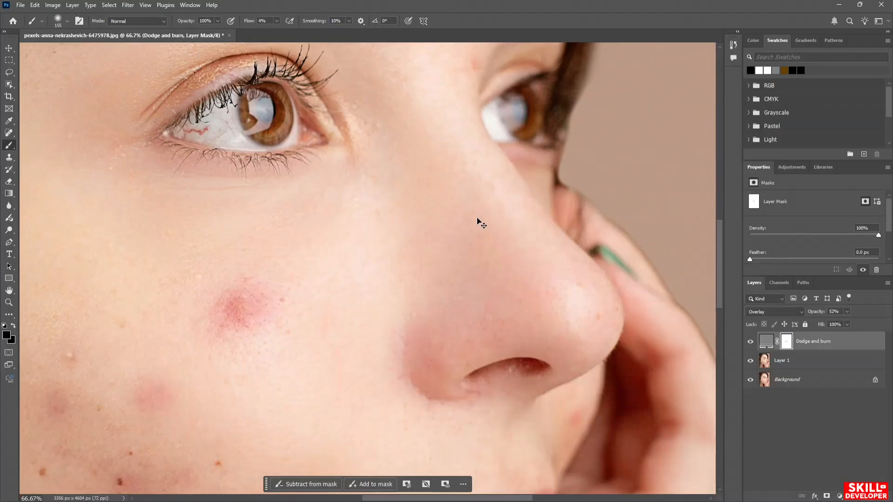
{"action": "key", "text": "ctrl+minus"}
{"action": "key", "text": "ctrl+minus"}
{"action": "key", "text": "ctrl+minus"}
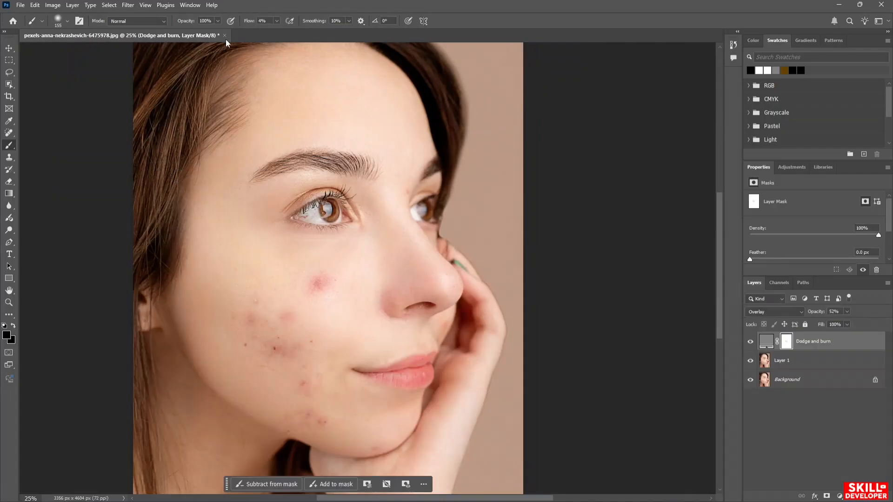
- Select Layer 1, try a black brush stroke along the jawline at 18% flow, and undo the stroke
{"action": "left_click", "coordinate": [278, 20]}
{"action": "left_click_drag", "start_coordinate": [281, 32], "coordinate": [283, 33]}
{"action": "left_click", "coordinate": [235, 405]}
{"action": "left_click", "coordinate": [822, 363]}
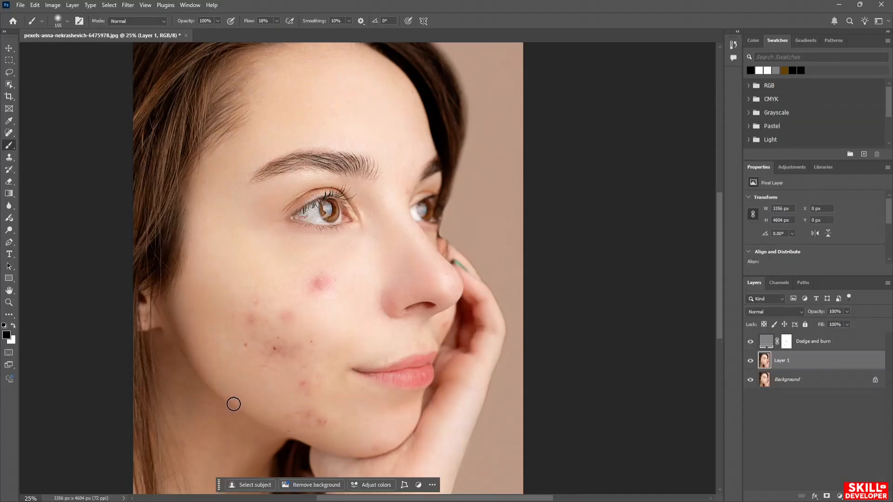
{"action": "left_click_drag", "start_coordinate": [231, 402], "coordinate": [265, 419]}
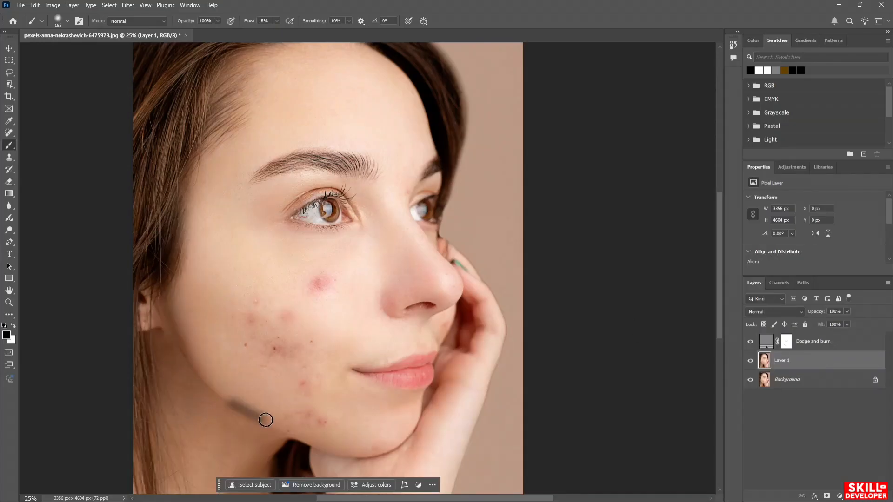
{"action": "key", "text": "ctrl+z"}
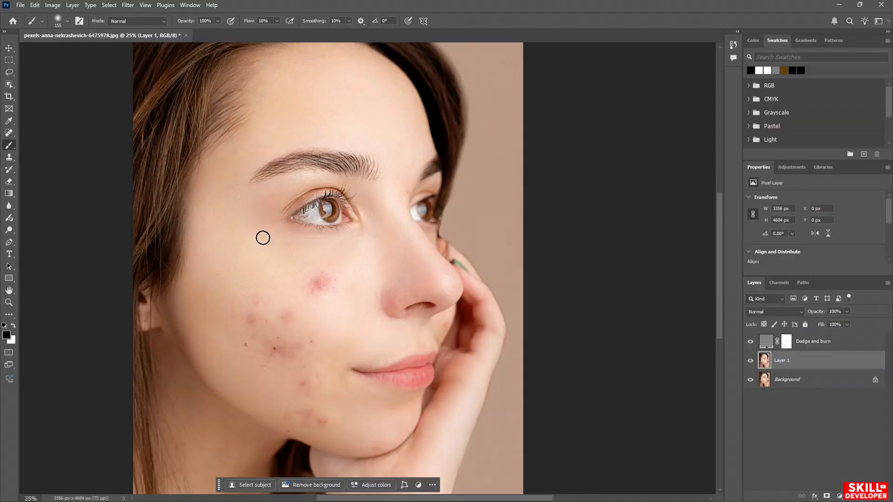
- Set the brush flow to 4% and darken the jawline on Layer 1 with black
{"action": "left_click", "coordinate": [277, 21]}
{"action": "left_click_drag", "start_coordinate": [276, 32], "coordinate": [272, 30]}
{"action": "left_click", "coordinate": [228, 403]}
{"action": "left_click_drag", "start_coordinate": [228, 403], "coordinate": [307, 446]}
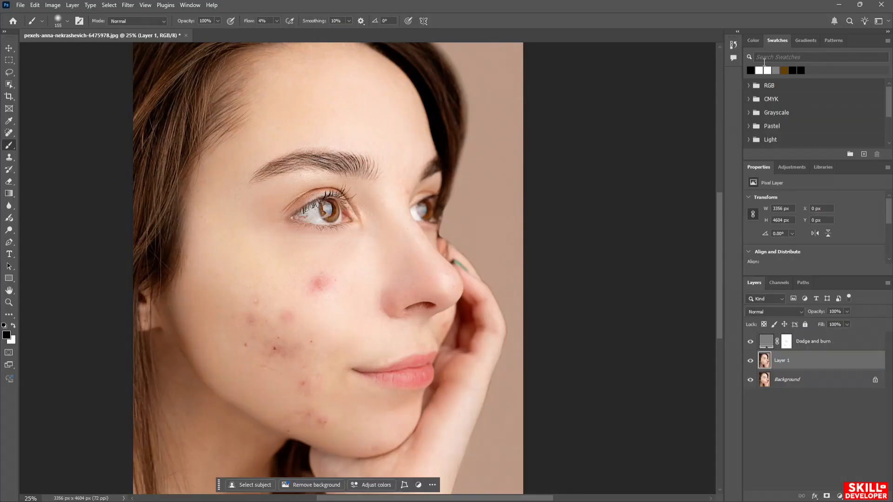
- Switch the painting color to white and lighten the forehead and the red blemish on the upper cheek
{"action": "left_click", "coordinate": [759, 71]}
{"action": "mouse_move", "coordinate": [316, 81]}
{"action": "left_mouse_down"}
{"action": "mouse_move", "coordinate": [344, 110]}
{"action": "mouse_move", "coordinate": [378, 98]}
{"action": "mouse_move", "coordinate": [332, 96]}
{"action": "mouse_move", "coordinate": [368, 102]}
{"action": "mouse_move", "coordinate": [326, 82]}
{"action": "mouse_move", "coordinate": [318, 90]}
{"action": "mouse_move", "coordinate": [369, 109]}
{"action": "left_mouse_up"}
{"action": "left_click_drag", "start_coordinate": [329, 282], "coordinate": [310, 284]}
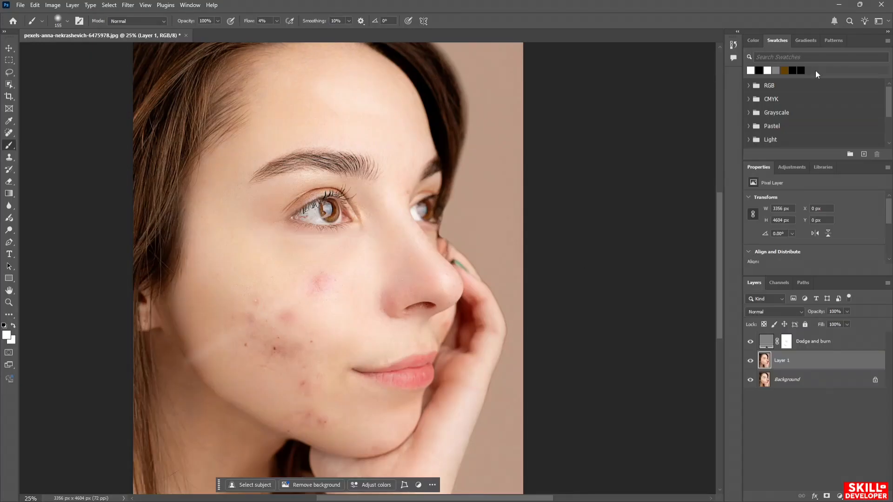
- Switch the painting color to black and darken the cheek skin between the blemishes
{"action": "left_click", "coordinate": [801, 70]}
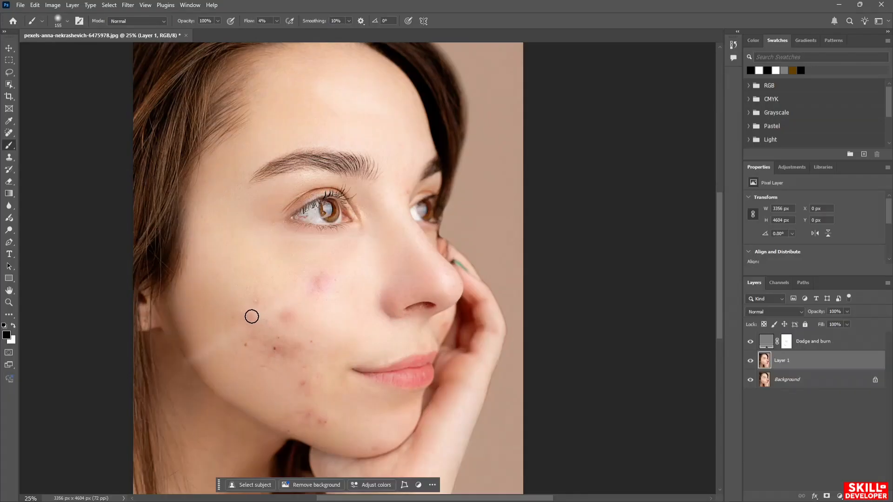
{"action": "left_click_drag", "start_coordinate": [251, 316], "coordinate": [277, 325]}
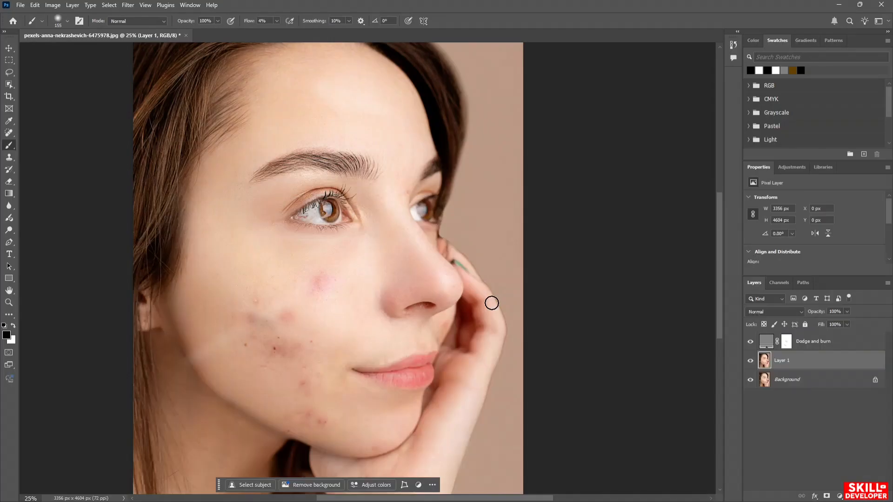
{"action": "left_click", "coordinate": [129, 5]}
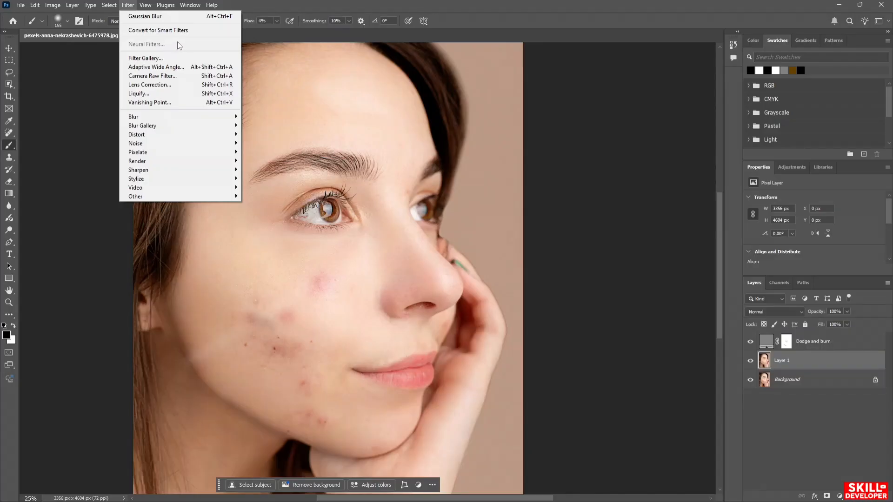
{"action": "left_click", "coordinate": [286, 63]}
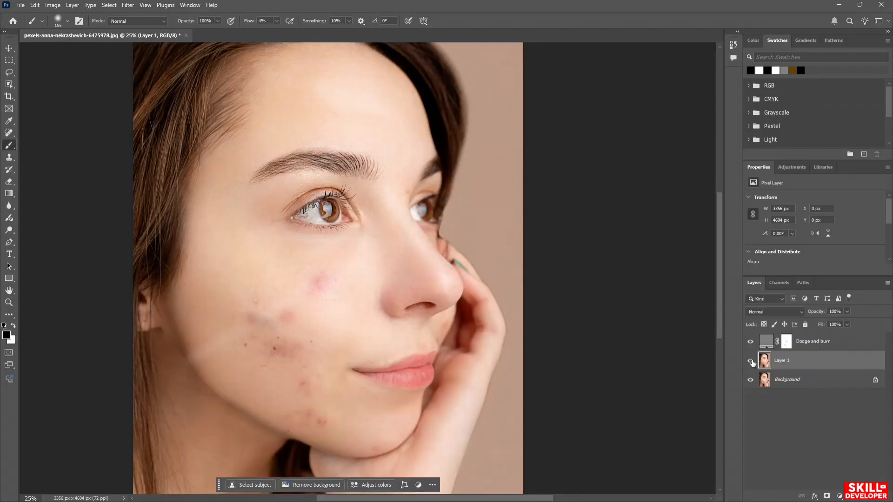
- Toggle Layer 1's visibility repeatedly to compare the portrait with and without the brush retouching
{"action": "left_click", "coordinate": [751, 362]}
{"action": "left_click", "coordinate": [751, 362]}
{"action": "left_click", "coordinate": [751, 362]}
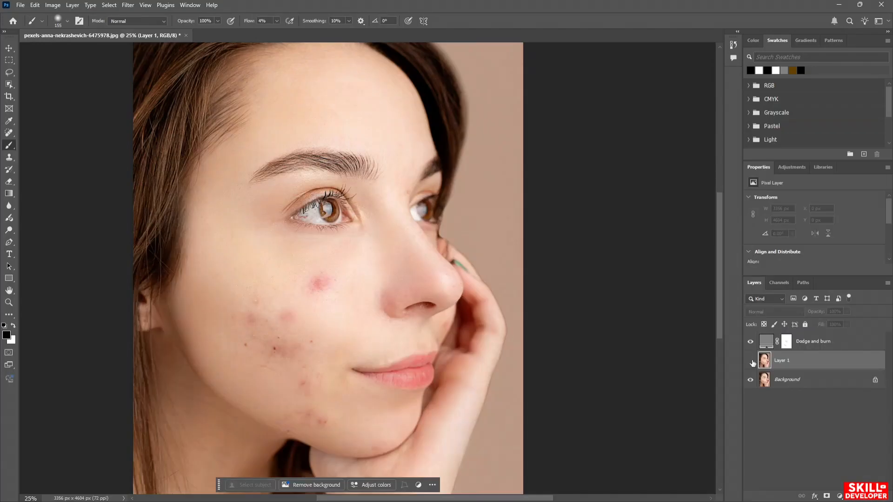
{"action": "left_click", "coordinate": [751, 362]}
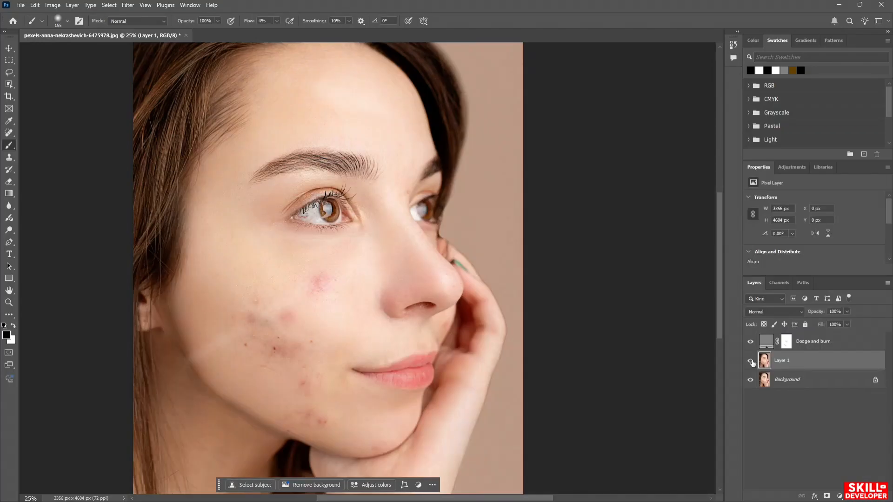
{"action": "left_click", "coordinate": [751, 361]}
{"action": "left_click", "coordinate": [751, 361]}
{"action": "left_click", "coordinate": [751, 361]}
{"action": "left_click", "coordinate": [751, 362]}
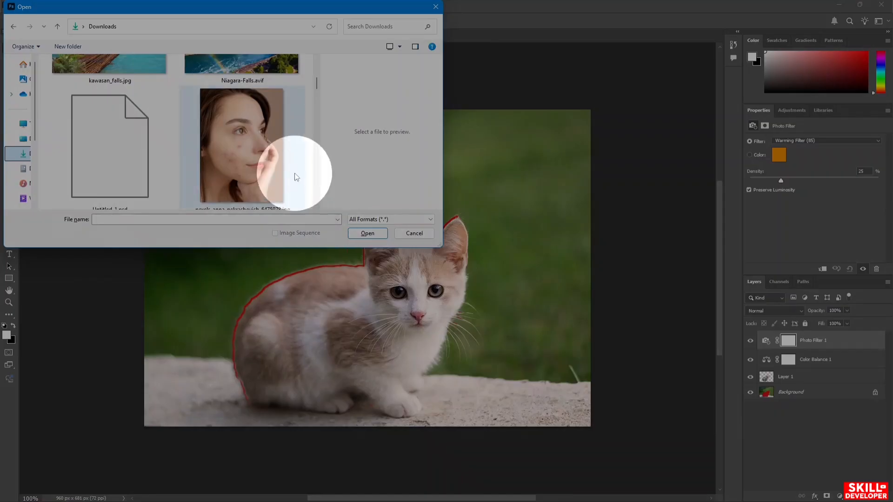
- Open the portrait photo of the woman with cheek blemishes from the Downloads folder
{"action": "left_click", "coordinate": [247, 149]}
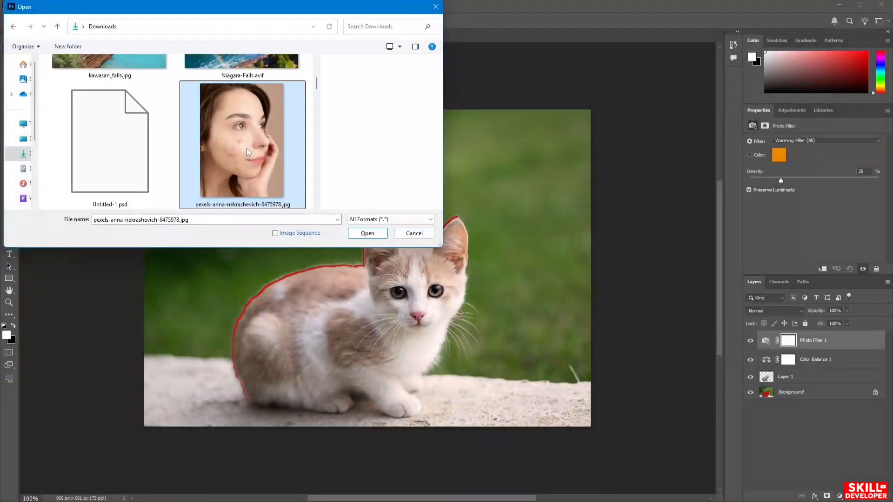
{"action": "left_click", "coordinate": [367, 234]}
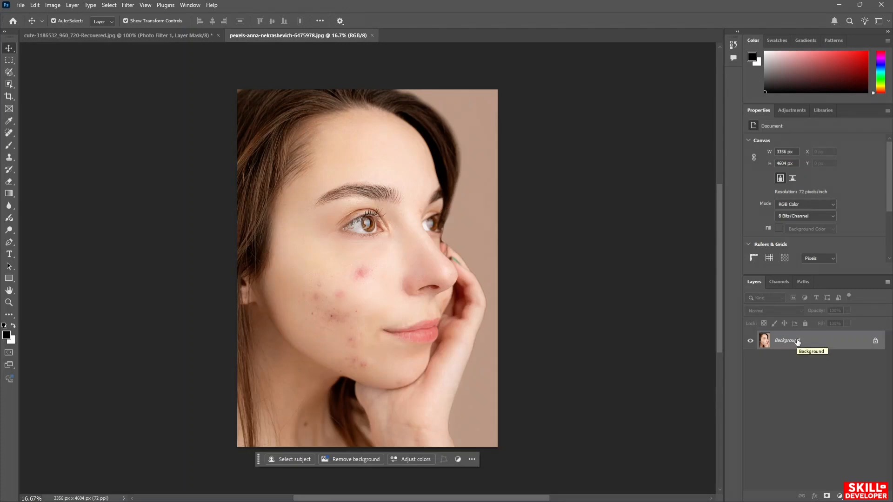
- Duplicate the Background layer and rename the copy High Frequency
{"action": "key", "text": "ctrl"}
{"action": "key", "text": "ctrl+j"}
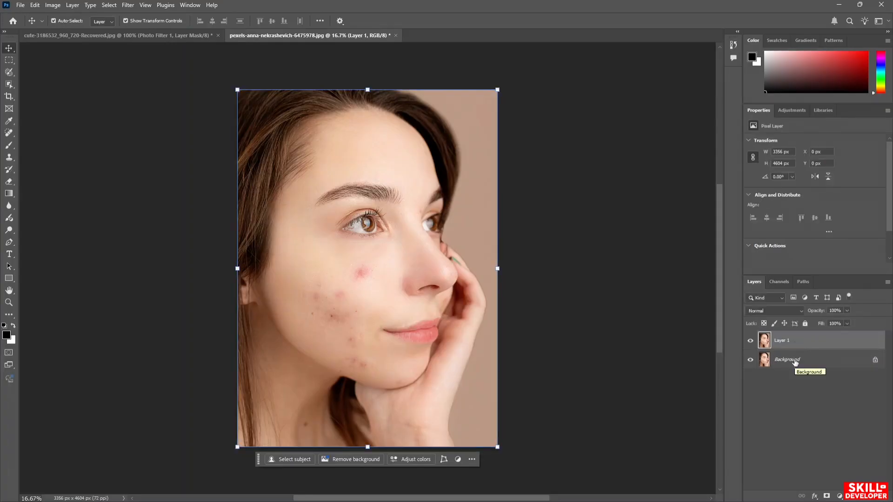
{"action": "double_click", "coordinate": [785, 340]}
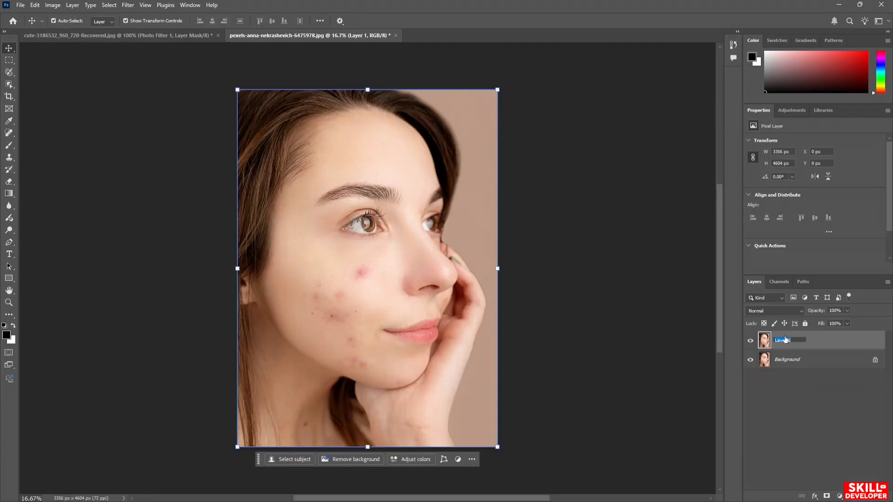
{"action": "type", "text": "H"}
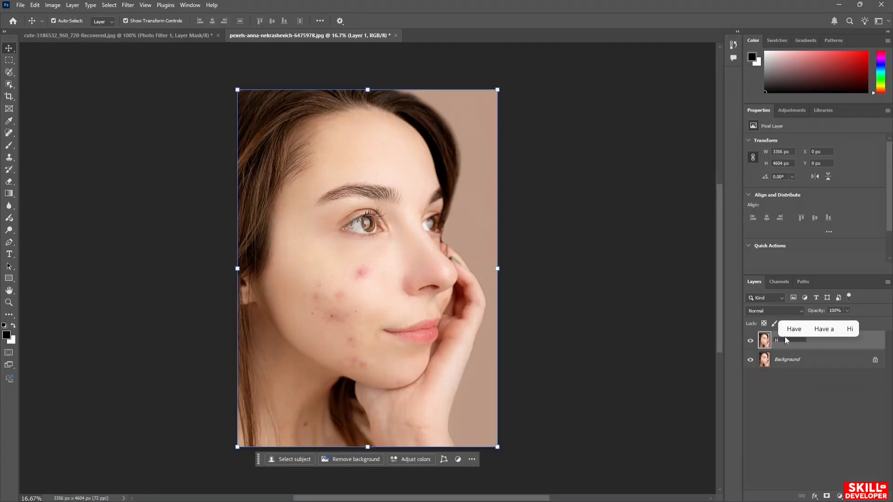
{"action": "type", "text": "igh Fre"}
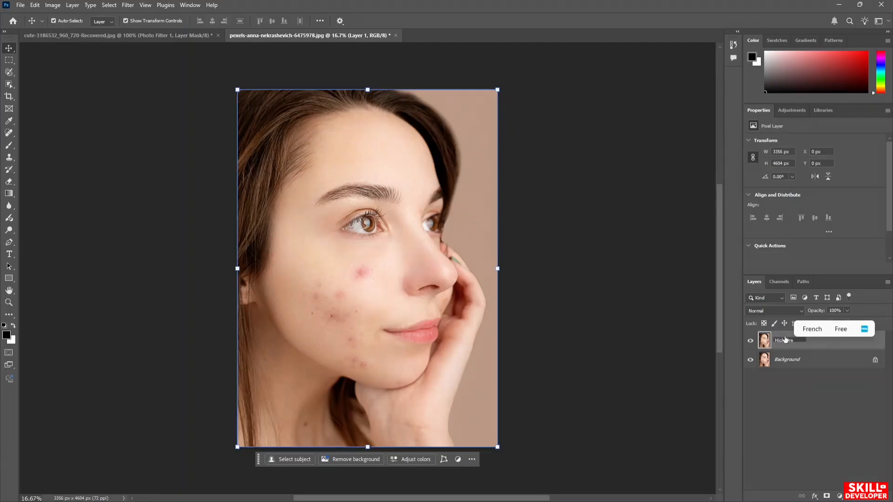
{"action": "type", "text": "quency"}
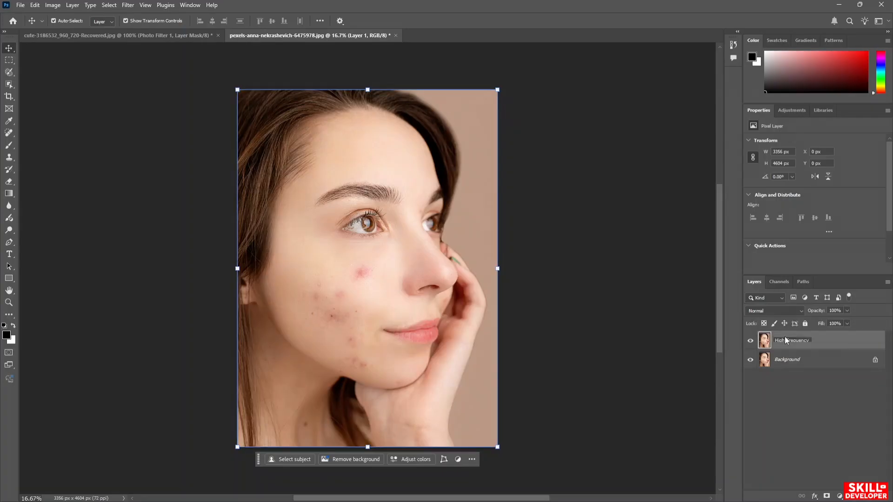
{"action": "key", "text": "Return"}
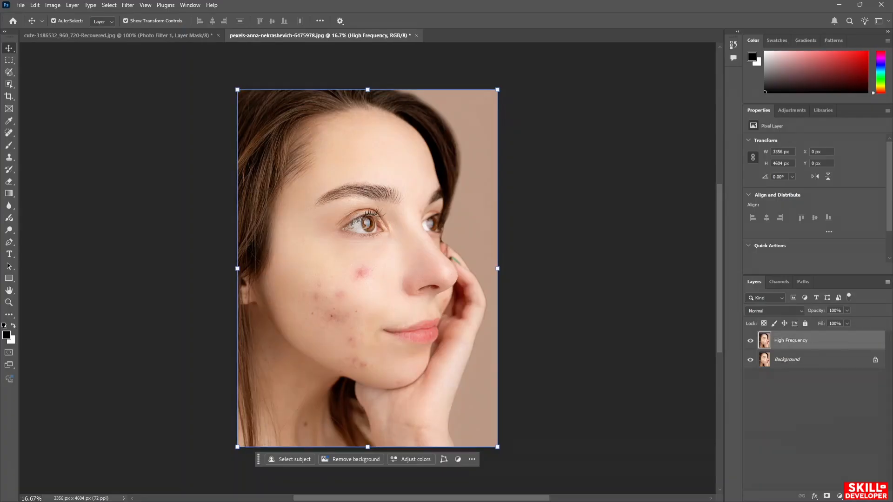
- Convert the locked Background layer to a regular layer named Low Frequency
{"action": "double_click", "coordinate": [797, 361]}
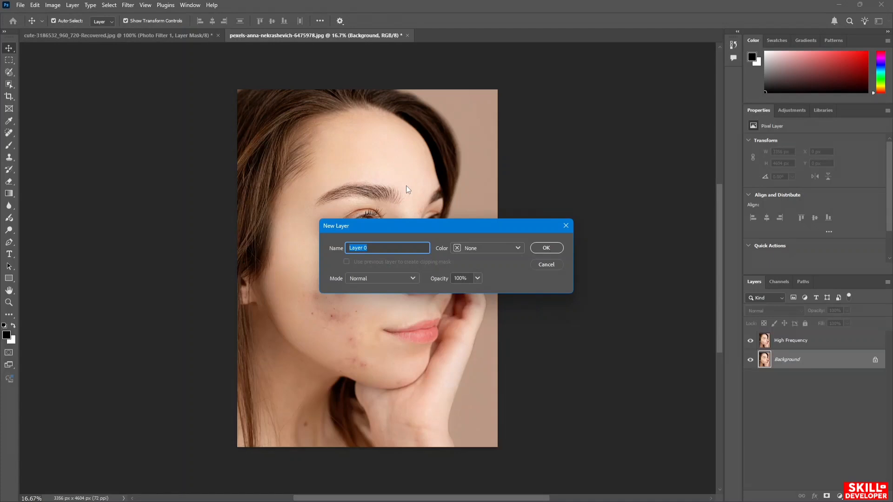
{"action": "type", "text": "Low "}
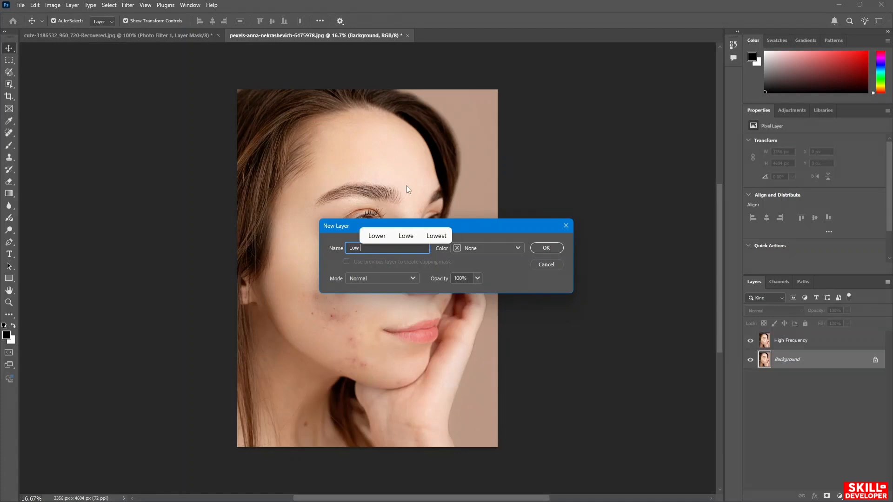
{"action": "type", "text": "Frequ"}
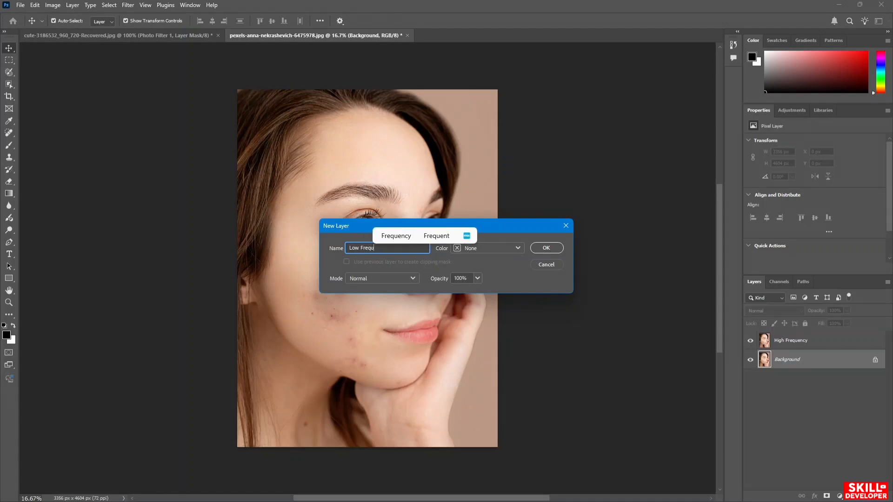
{"action": "type", "text": "ency"}
{"action": "key", "text": "Return"}
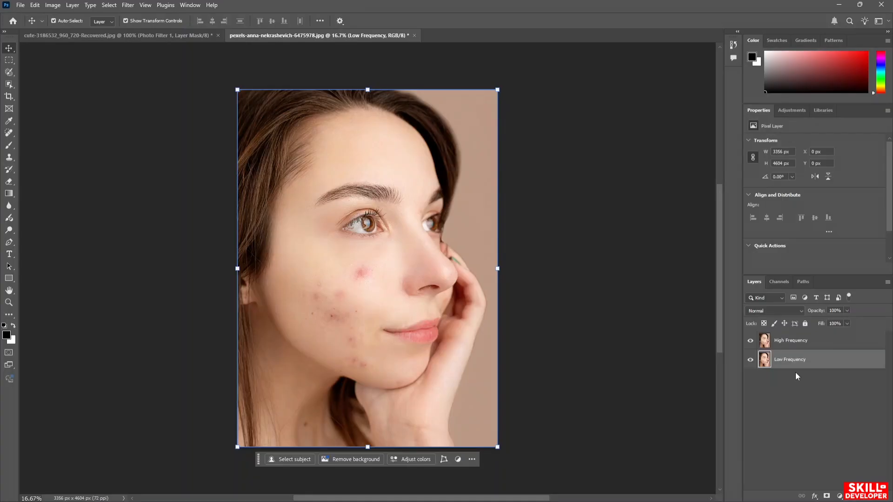
- Apply a Gaussian Blur with a 2.5 pixel radius to the Low Frequency layer
{"action": "left_click", "coordinate": [128, 7]}
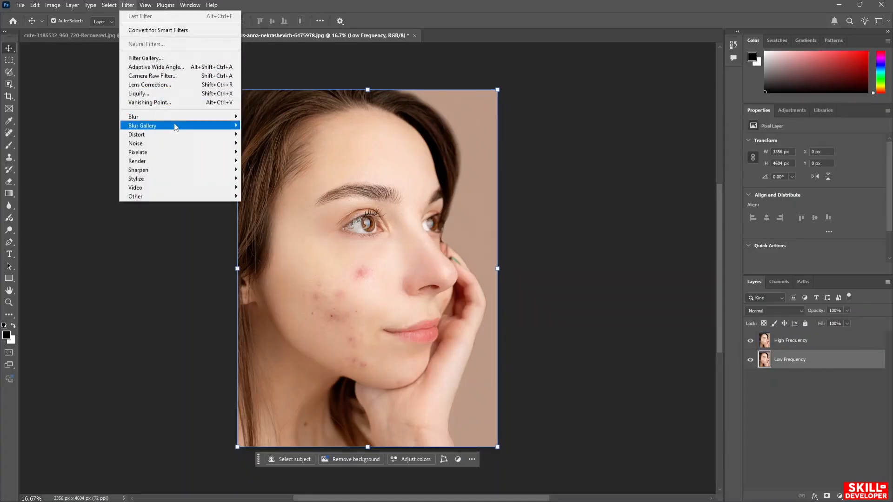
{"action": "mouse_move", "coordinate": [184, 120]}
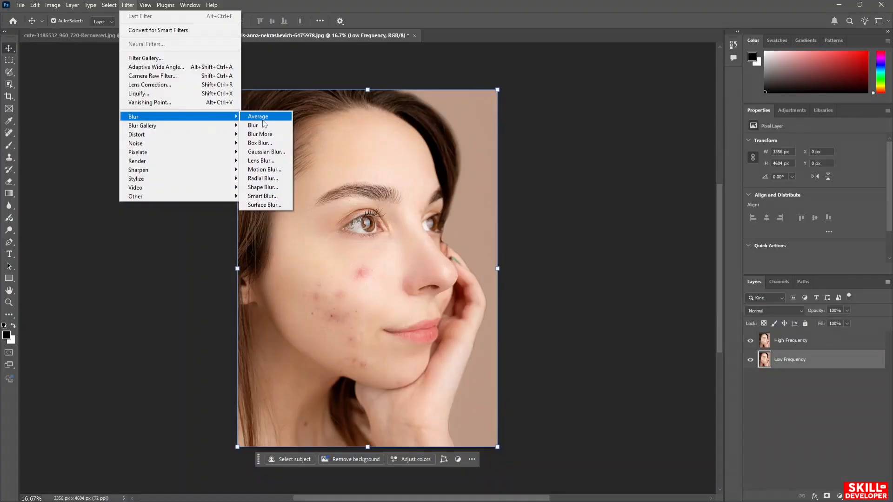
{"action": "left_click", "coordinate": [269, 152]}
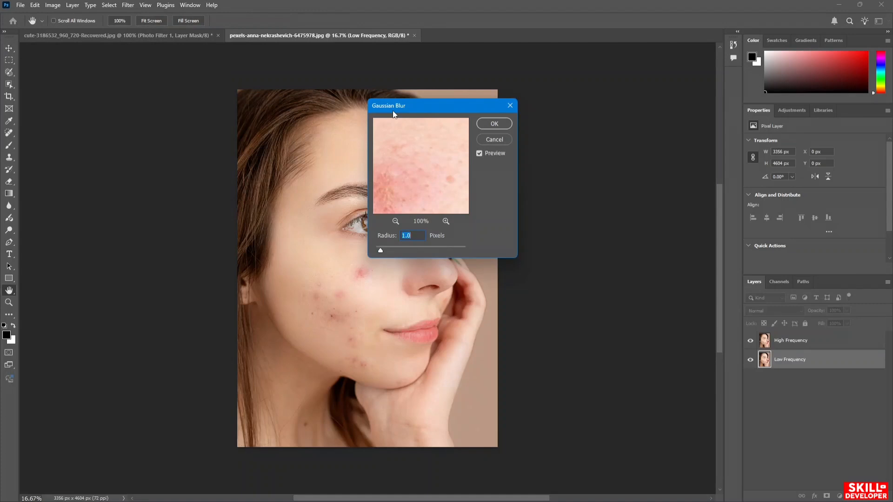
{"action": "left_click_drag", "start_coordinate": [392, 111], "coordinate": [210, 138]}
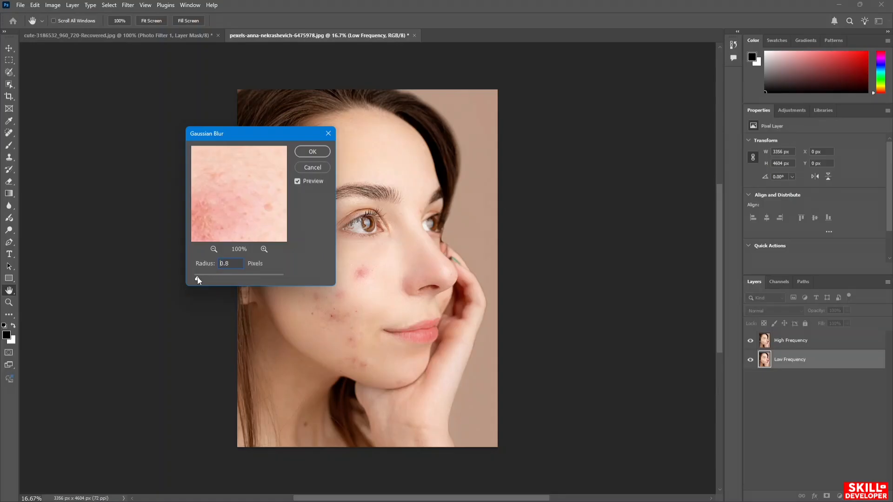
{"action": "left_click_drag", "start_coordinate": [199, 278], "coordinate": [202, 282]}
{"action": "left_click_drag", "start_coordinate": [240, 195], "coordinate": [269, 167]}
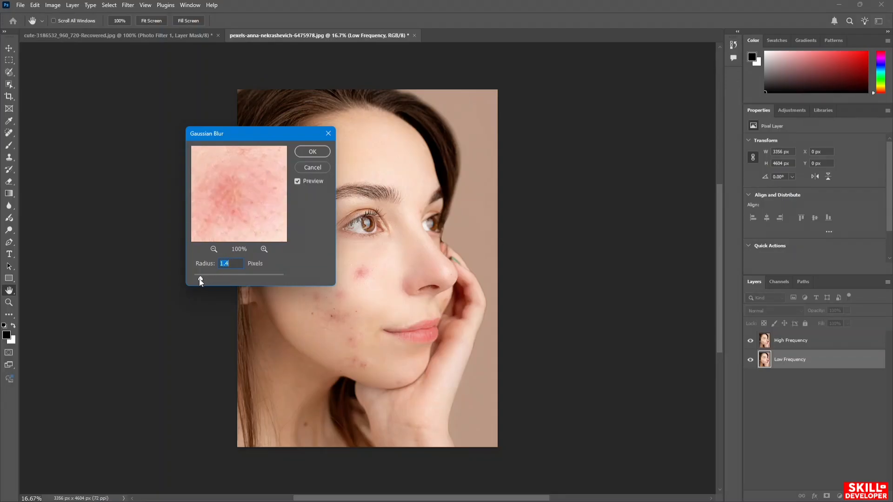
{"action": "left_click_drag", "start_coordinate": [201, 281], "coordinate": [202, 282]}
{"action": "left_click_drag", "start_coordinate": [207, 280], "coordinate": [205, 281]}
{"action": "type", "text": "2.5"}
{"action": "left_click", "coordinate": [312, 151]}
{"action": "key", "text": "v"}
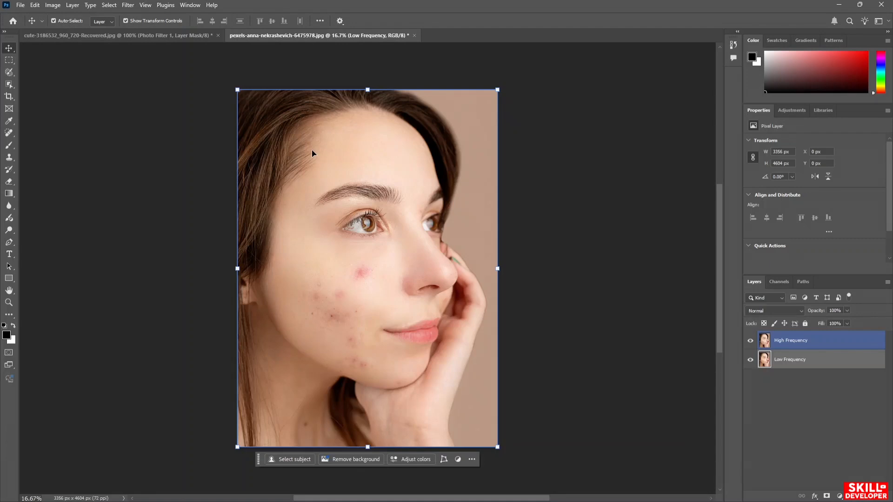
{"action": "left_click", "coordinate": [545, 297]}
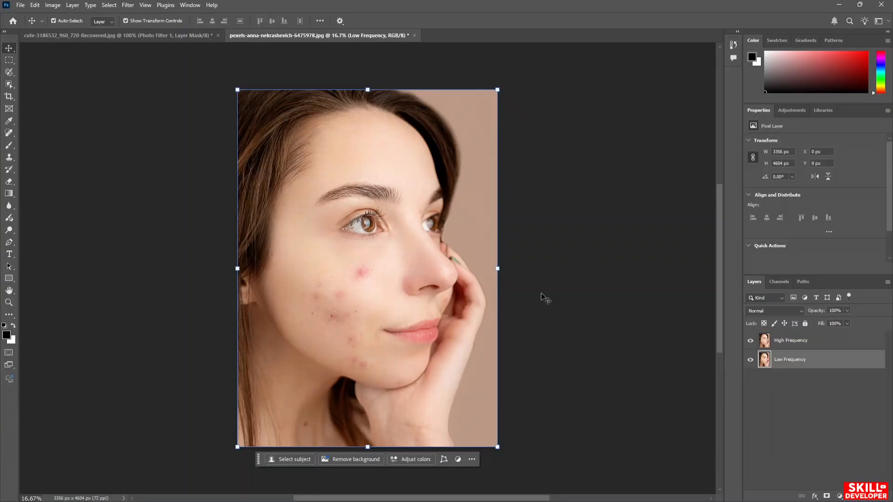
- Start Apply Image on the High Frequency layer and set Low Frequency as the source layer
{"action": "left_click", "coordinate": [812, 340]}
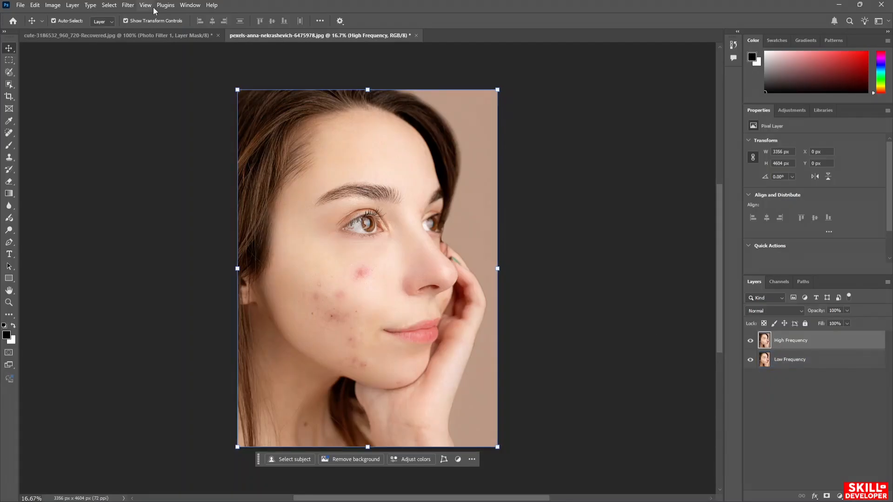
{"action": "left_click", "coordinate": [59, 6]}
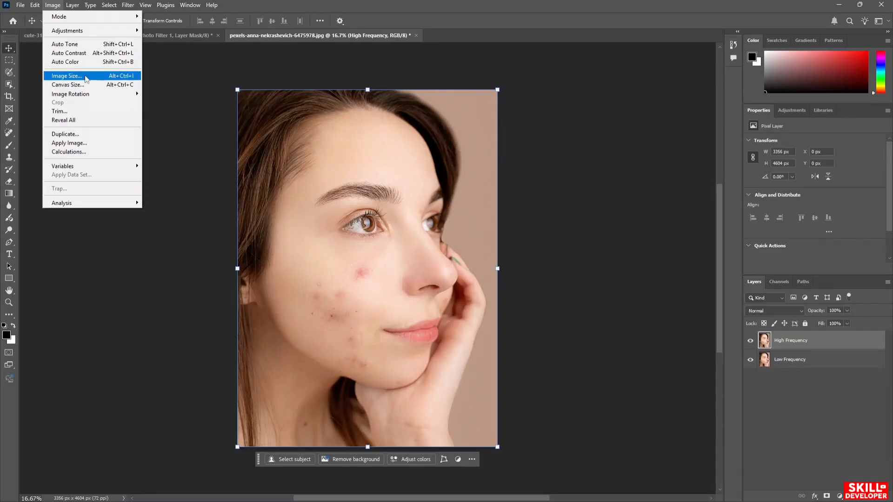
{"action": "left_click", "coordinate": [105, 142]}
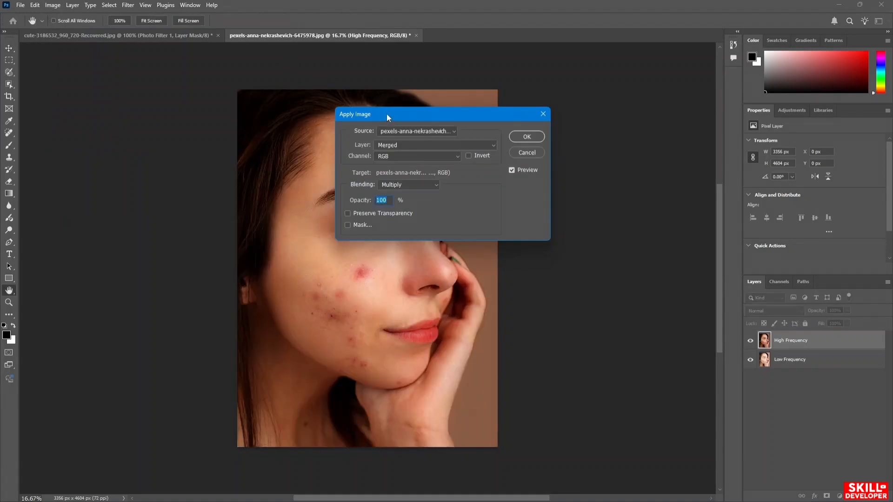
{"action": "left_click_drag", "start_coordinate": [388, 116], "coordinate": [169, 145]}
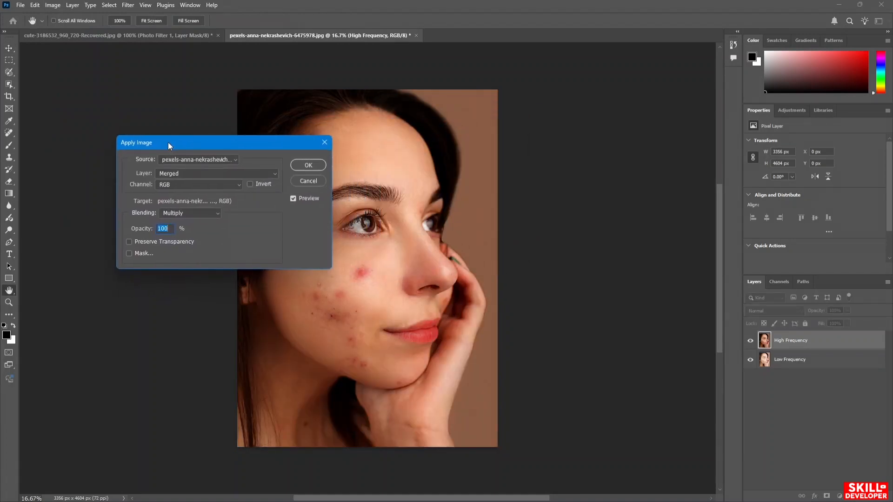
{"action": "left_click", "coordinate": [234, 159]}
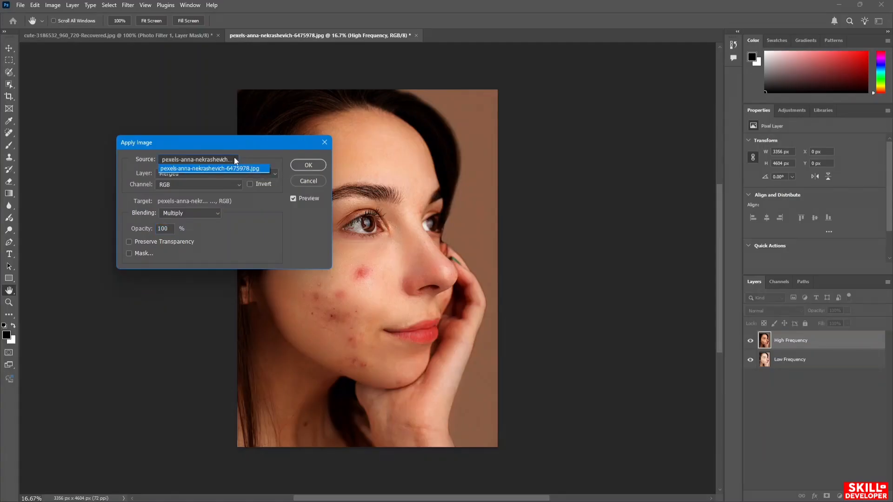
{"action": "left_click", "coordinate": [234, 158]}
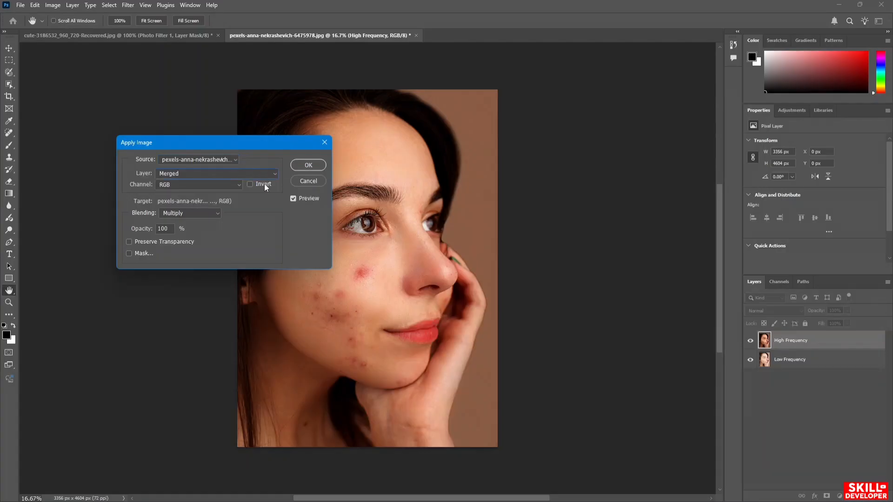
{"action": "left_click", "coordinate": [223, 160]}
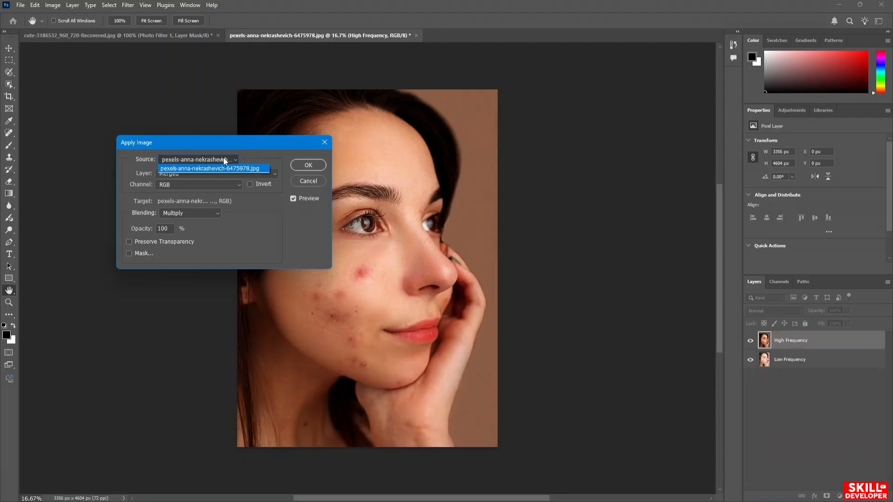
{"action": "left_click", "coordinate": [260, 157]}
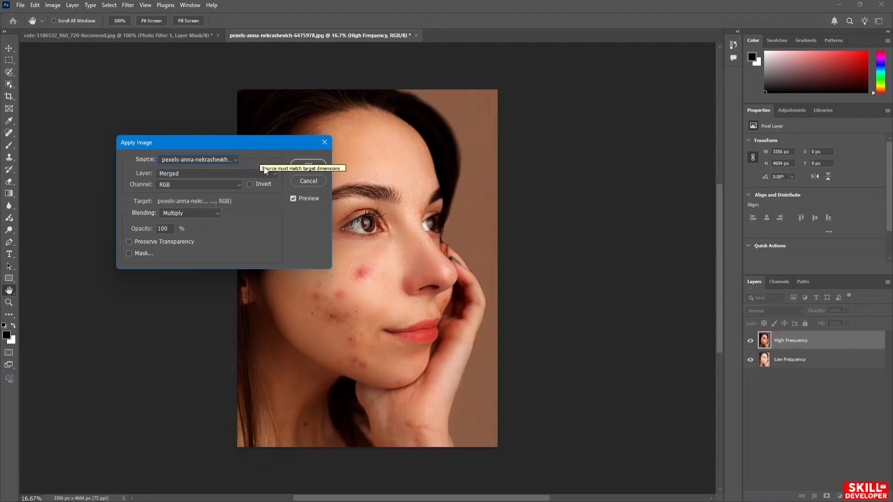
{"action": "left_click", "coordinate": [265, 175]}
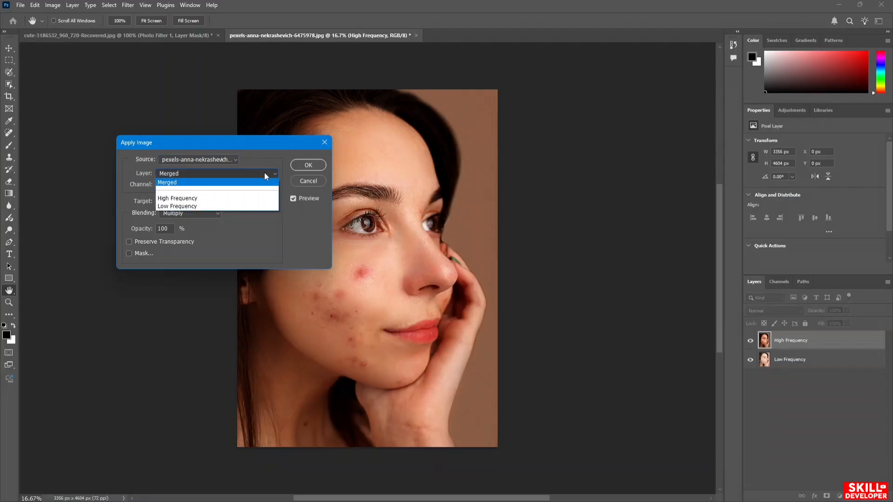
{"action": "left_click", "coordinate": [242, 208]}
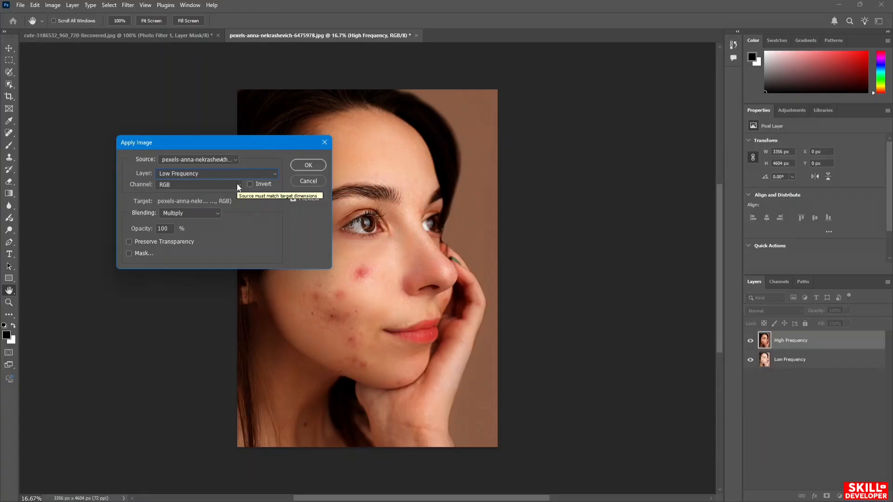
- Set the Apply Image blending to Subtract with scale 2 and offset 128
{"action": "left_click", "coordinate": [213, 213]}
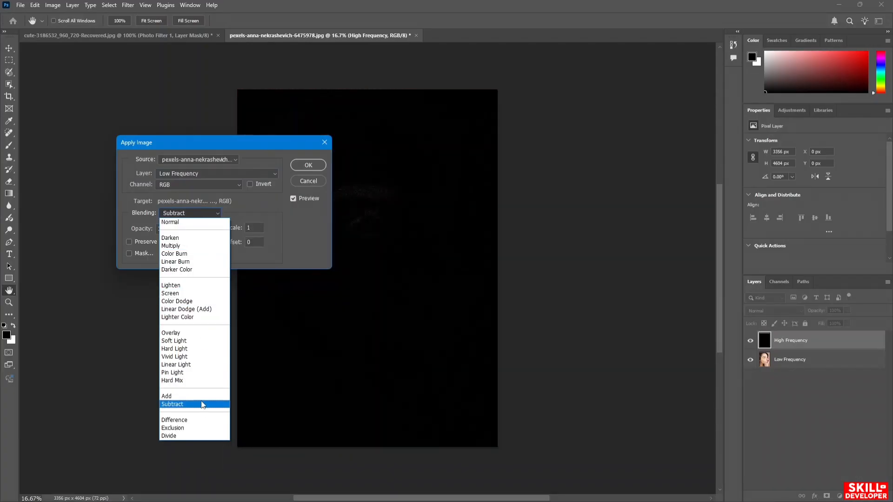
{"action": "left_click", "coordinate": [202, 405]}
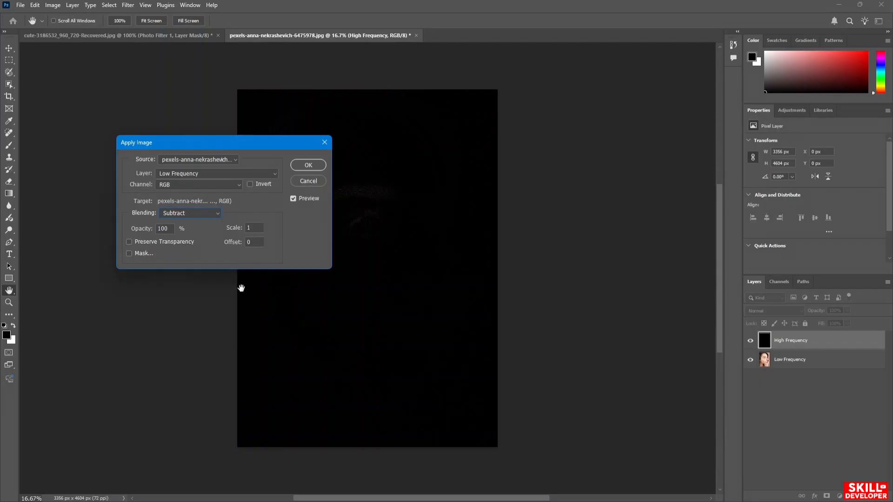
{"action": "double_click", "coordinate": [257, 226]}
{"action": "type", "text": "2"}
{"action": "key", "text": "Tab"}
{"action": "type", "text": "128"}
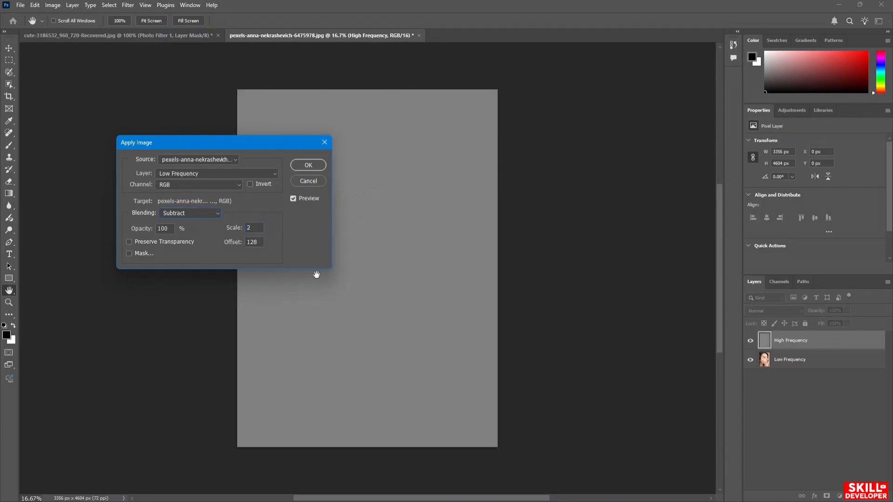
- Change the Apply Image blending to Add with scale 2 and apply it to the High Frequency layer
{"action": "left_click", "coordinate": [210, 218]}
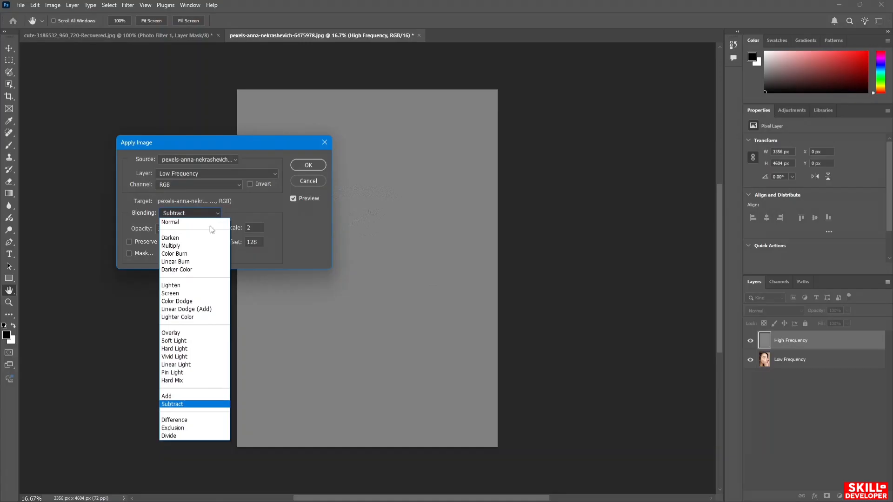
{"action": "left_click", "coordinate": [204, 396]}
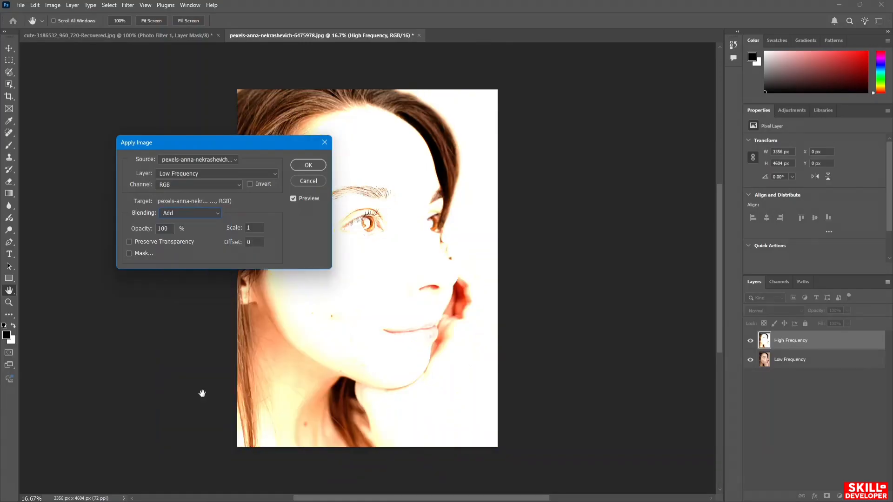
{"action": "double_click", "coordinate": [258, 227]}
{"action": "type", "text": "2"}
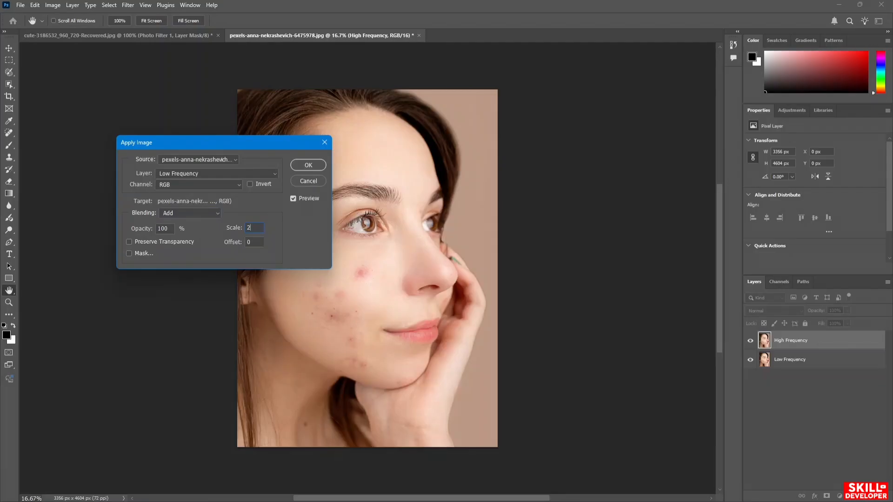
{"action": "left_click", "coordinate": [309, 166]}
{"action": "key", "text": "v"}
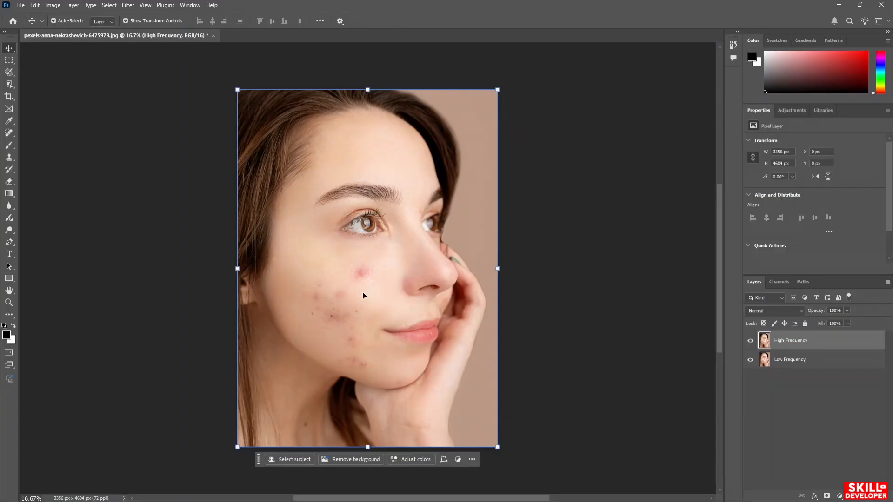
- On the Low Frequency layer, draw a freehand Lasso selection around the blemishes on the cheek and jaw
{"action": "left_click", "coordinate": [822, 363]}
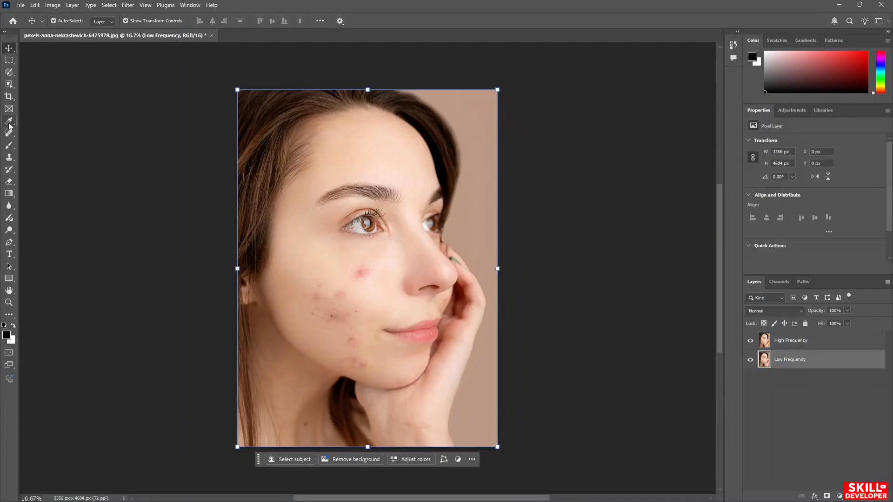
{"action": "key", "text": "l"}
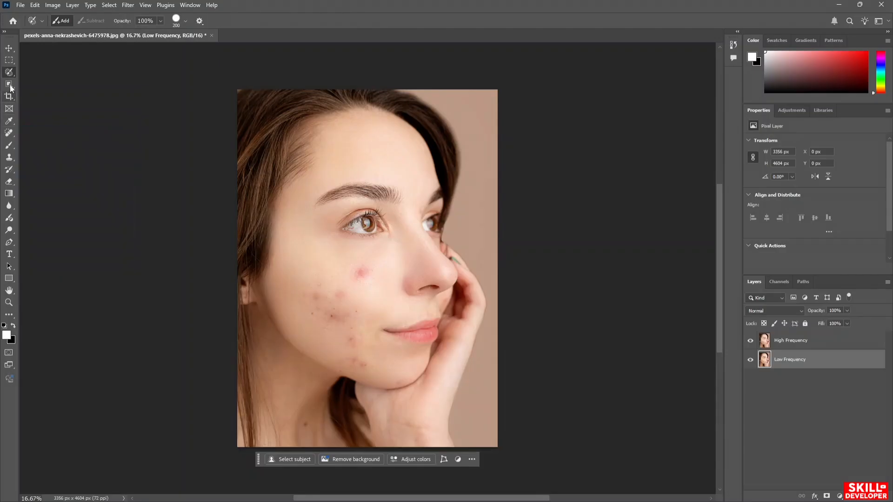
{"action": "right_click", "coordinate": [8, 72]}
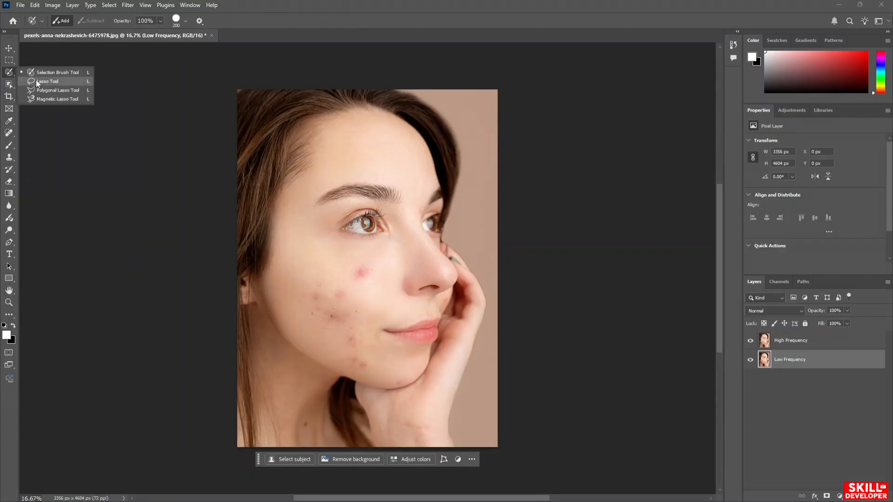
{"action": "left_click", "coordinate": [49, 81]}
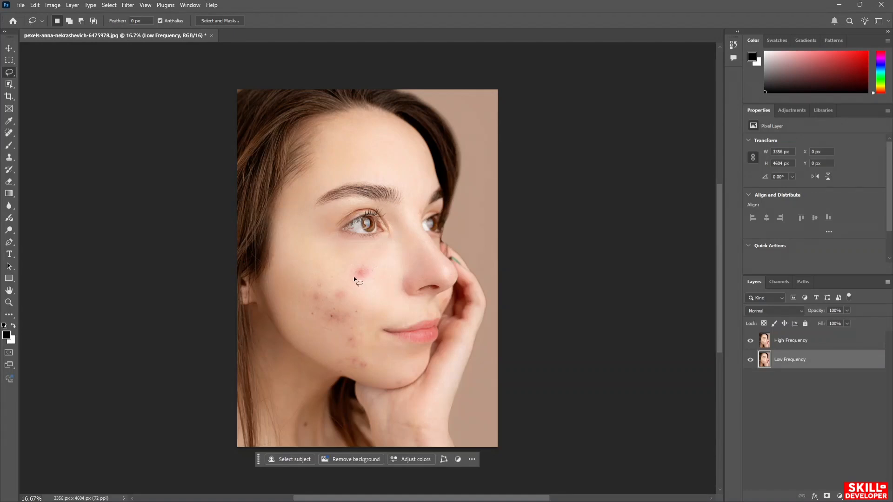
{"action": "mouse_move", "coordinate": [355, 282]}
{"action": "left_mouse_down"}
{"action": "mouse_move", "coordinate": [364, 265]}
{"action": "mouse_move", "coordinate": [353, 273]}
{"action": "mouse_move", "coordinate": [357, 283]}
{"action": "mouse_move", "coordinate": [330, 289]}
{"action": "mouse_move", "coordinate": [330, 302]}
{"action": "mouse_move", "coordinate": [340, 303]}
{"action": "mouse_move", "coordinate": [341, 289]}
{"action": "mouse_move", "coordinate": [306, 295]}
{"action": "mouse_move", "coordinate": [316, 304]}
{"action": "mouse_move", "coordinate": [322, 290]}
{"action": "mouse_move", "coordinate": [333, 318]}
{"action": "mouse_move", "coordinate": [321, 321]}
{"action": "mouse_move", "coordinate": [338, 329]}
{"action": "mouse_move", "coordinate": [356, 370]}
{"action": "left_mouse_up"}
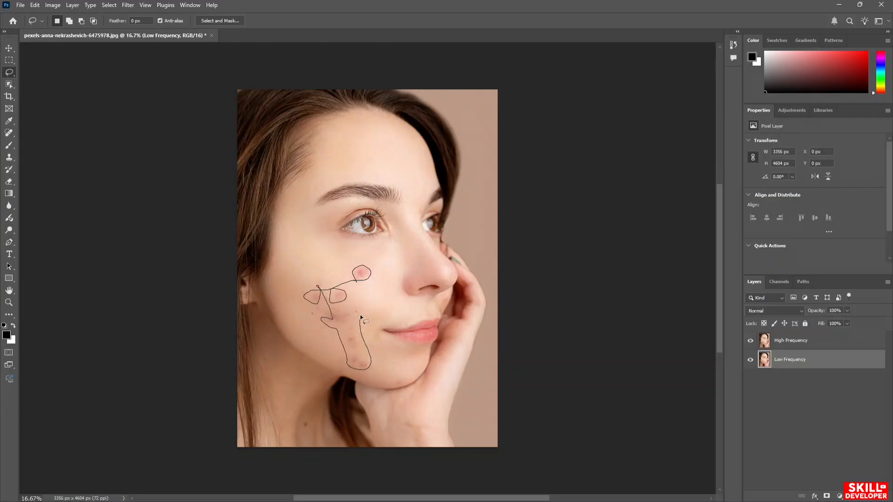
{"action": "mouse_move", "coordinate": [360, 316]}
{"action": "left_mouse_down"}
{"action": "mouse_move", "coordinate": [358, 302]}
{"action": "mouse_move", "coordinate": [344, 299]}
{"action": "left_mouse_up"}
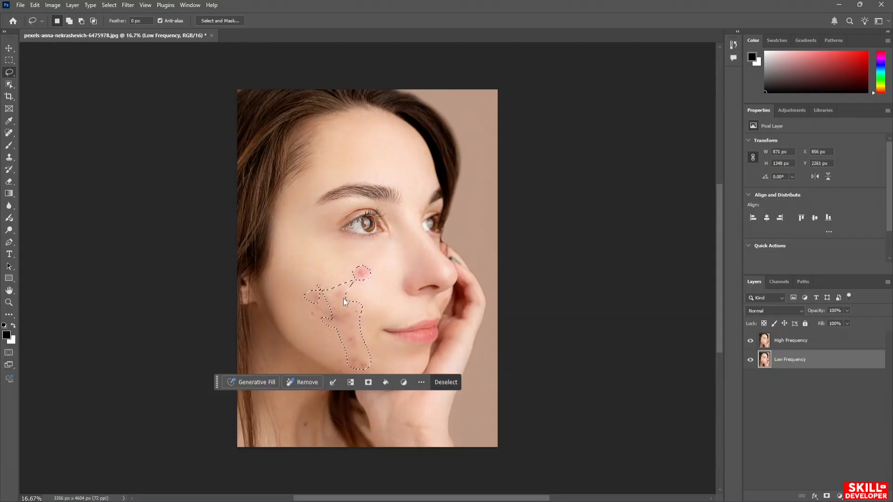
- Reapply the Gaussian Blur filter inside the blemish selection on the Low Frequency layer and clear the selection
{"action": "right_click", "coordinate": [337, 315]}
{"action": "right_click", "coordinate": [347, 317]}
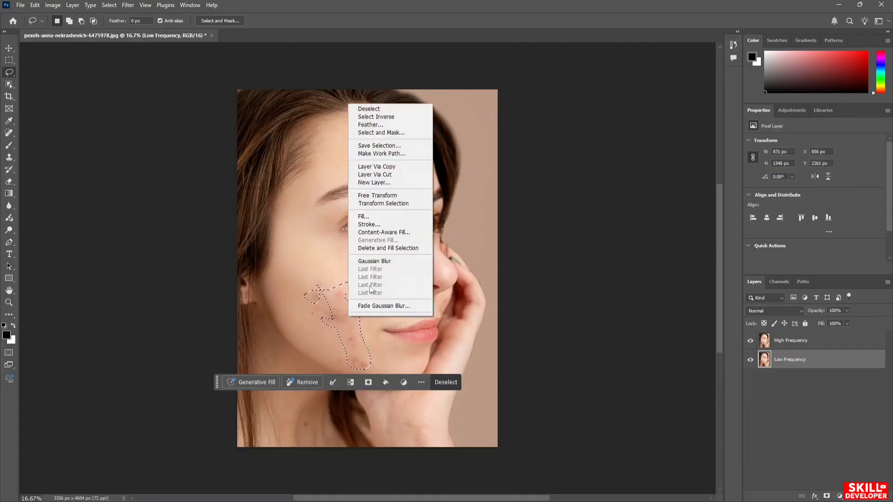
{"action": "left_click", "coordinate": [400, 264]}
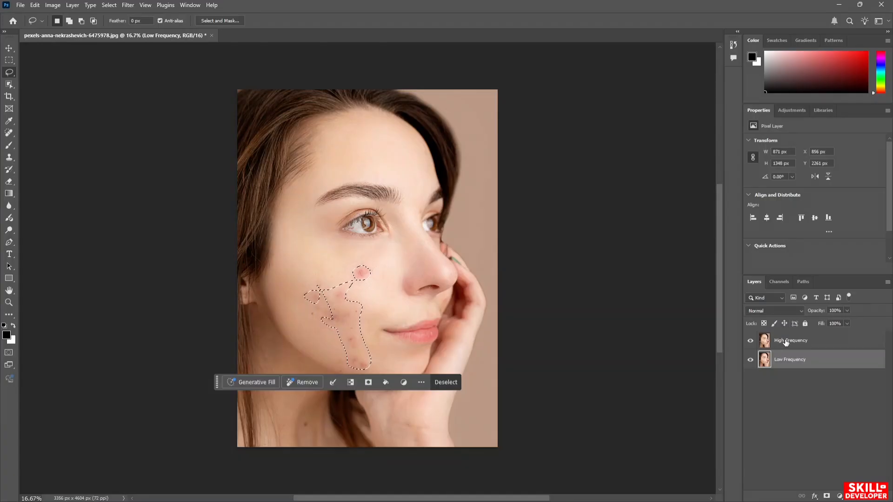
{"action": "left_click", "coordinate": [441, 383]}
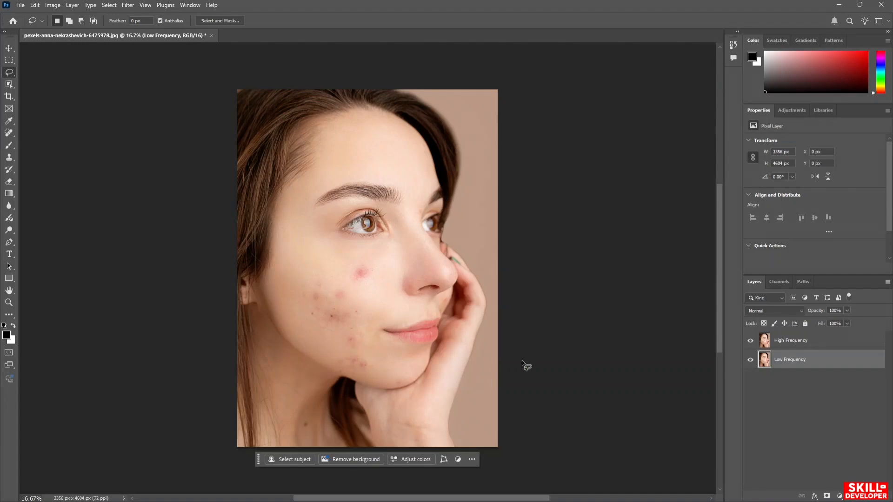
- Select the High Frequency layer and activate the Clone Stamp tool for retouching the blemished cheek
{"action": "left_click", "coordinate": [810, 343]}
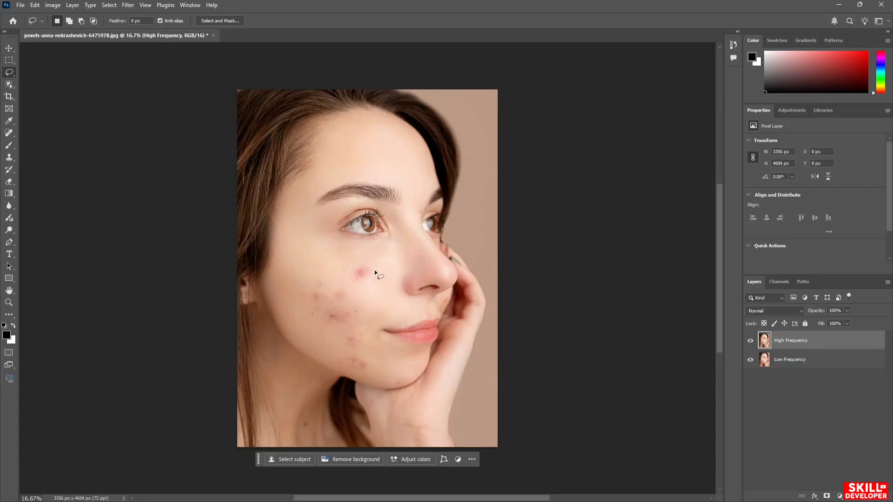
{"action": "left_click", "coordinate": [9, 158]}
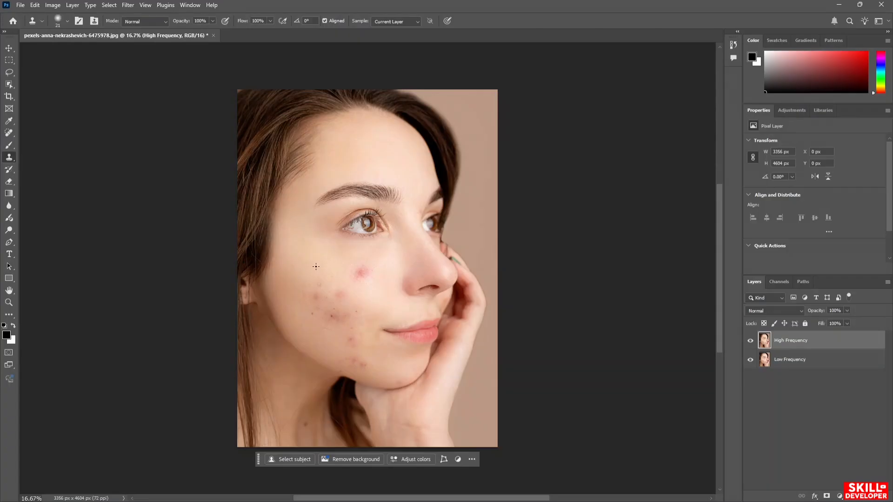
{"action": "scroll", "coordinate": [322, 265], "scroll_direction": "left", "scroll_amount": 1}
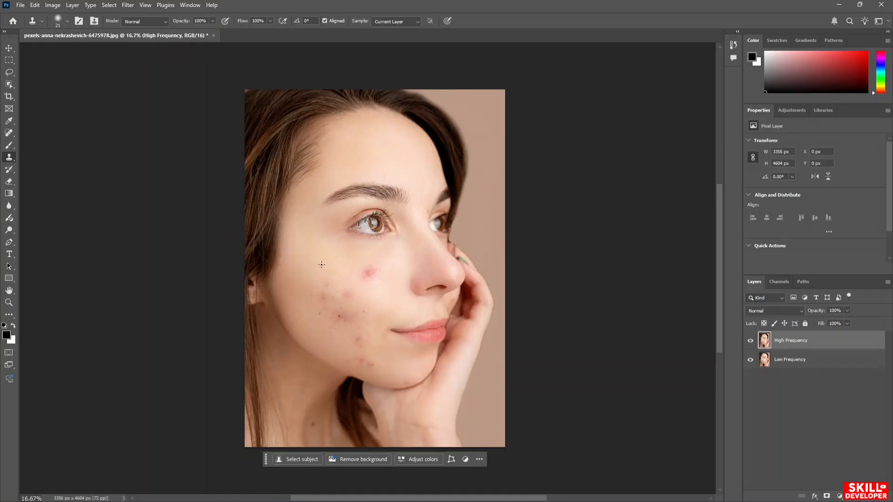
{"action": "scroll", "coordinate": [322, 266], "scroll_direction": "down", "scroll_amount": 1}
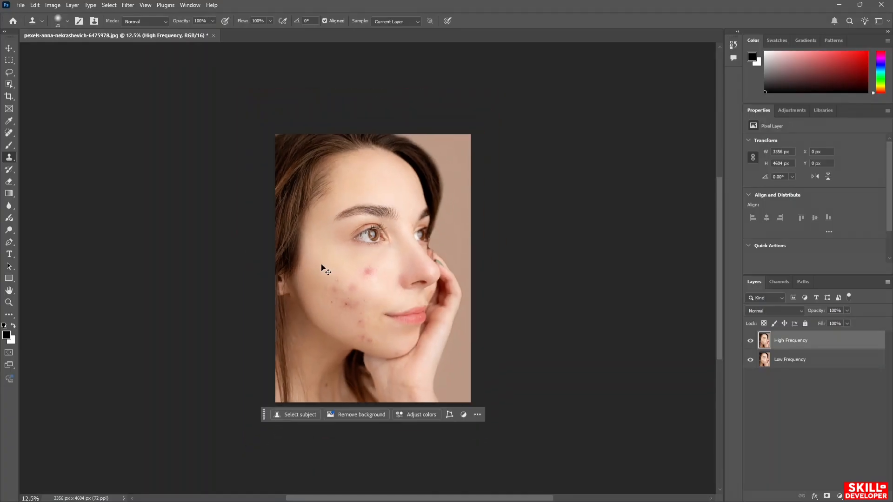
{"action": "scroll", "coordinate": [323, 268], "scroll_direction": "up", "scroll_amount": 2}
{"action": "scroll", "coordinate": [321, 266], "scroll_direction": "up", "scroll_amount": 2}
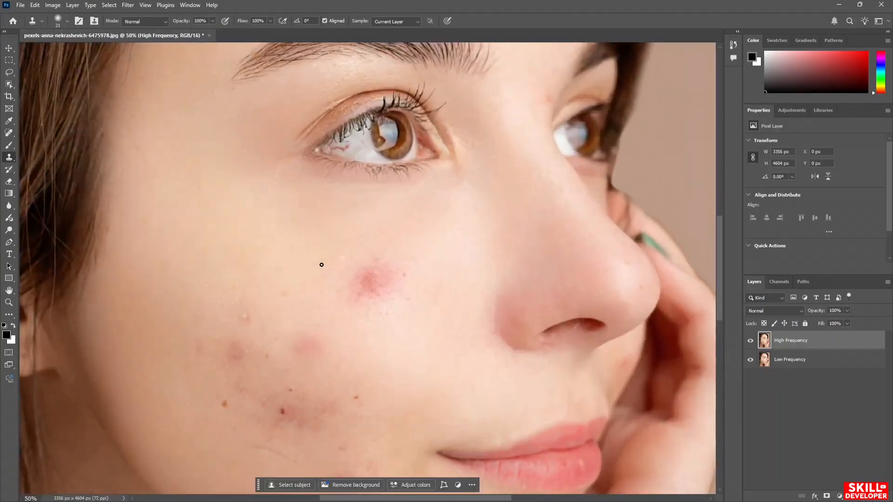
{"action": "left_click", "coordinate": [287, 249]}
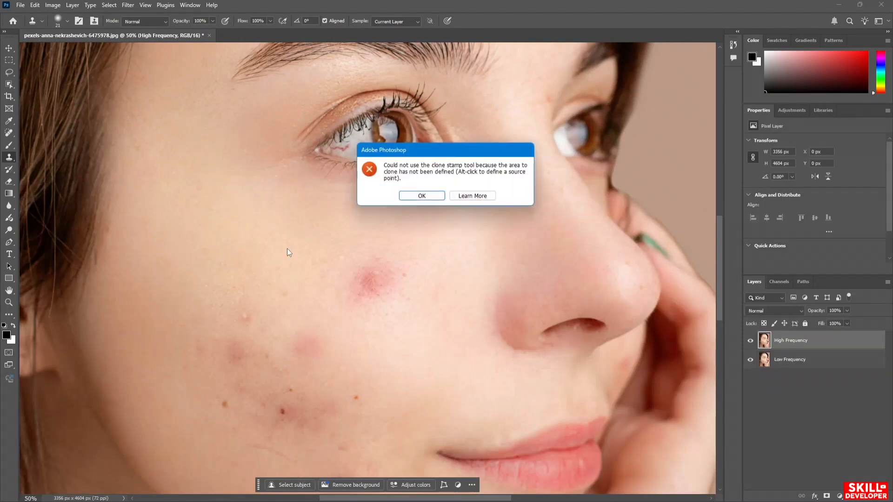
{"action": "left_click", "coordinate": [421, 197]}
{"action": "left_click", "coordinate": [255, 228], "text": "alt"}
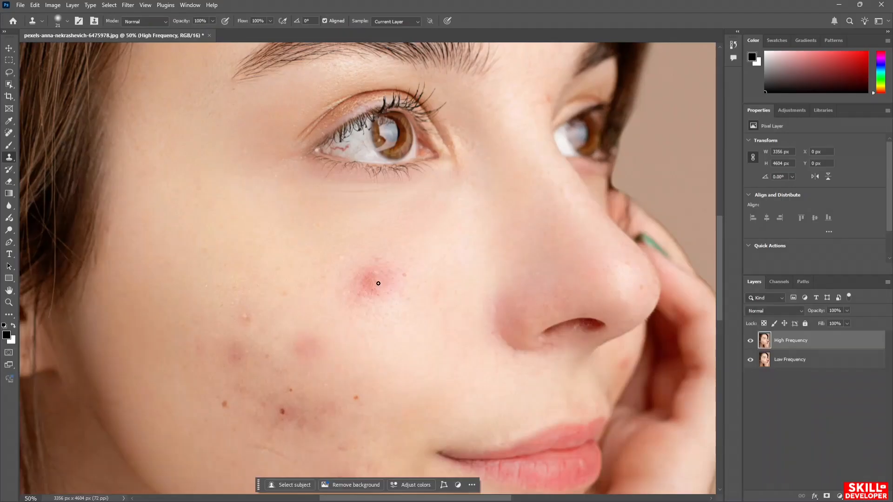
{"action": "mouse_move", "coordinate": [373, 266]}
{"action": "left_mouse_down"}
{"action": "mouse_move", "coordinate": [363, 299]}
{"action": "mouse_move", "coordinate": [376, 280]}
{"action": "left_mouse_up"}
{"action": "key", "text": "ctrl+z"}
- Enlarge the Clone Stamp brush to about 81 px and clone clean cheek skin over the large red spot below the eye
{"action": "left_click", "coordinate": [66, 21]}
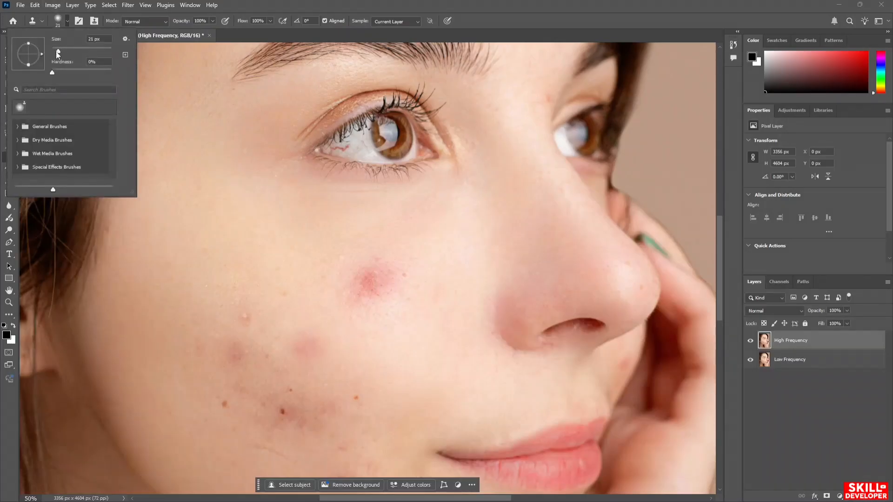
{"action": "left_click_drag", "start_coordinate": [57, 51], "coordinate": [69, 51]}
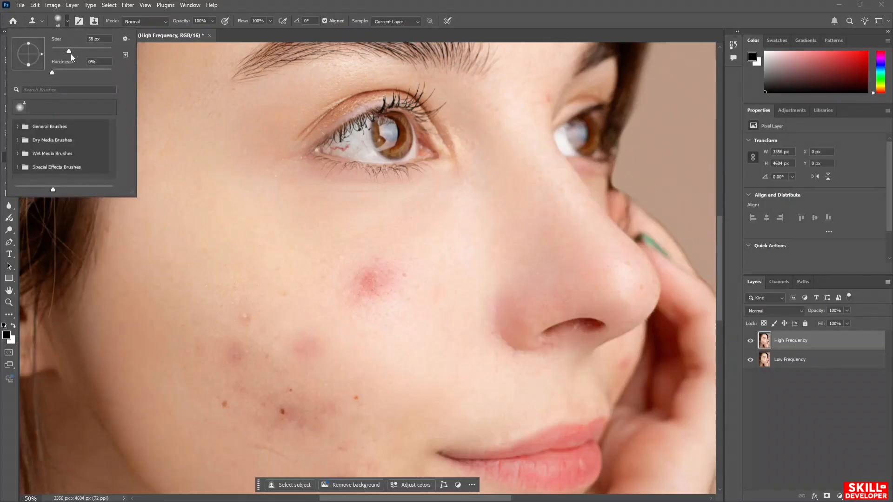
{"action": "left_click", "coordinate": [265, 225], "text": "alt"}
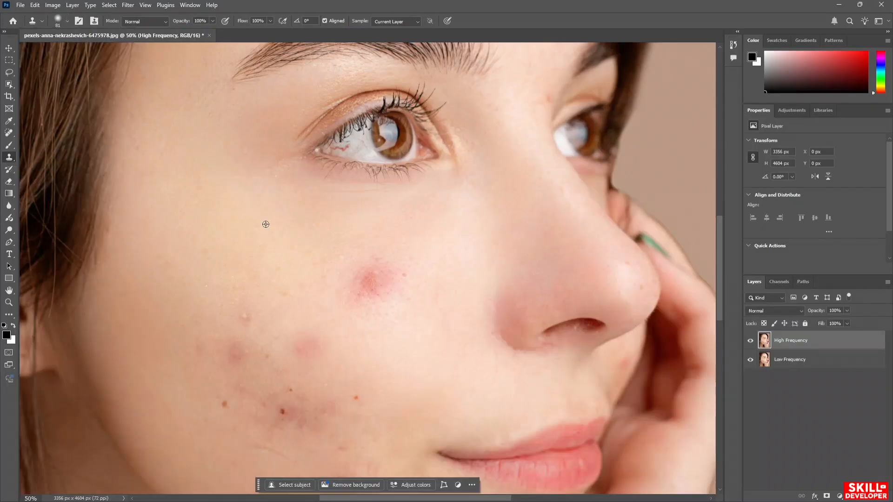
{"action": "left_click", "coordinate": [349, 251], "text": "alt"}
{"action": "mouse_move", "coordinate": [381, 276]}
{"action": "left_mouse_down"}
{"action": "mouse_move", "coordinate": [363, 285]}
{"action": "mouse_move", "coordinate": [379, 265]}
{"action": "mouse_move", "coordinate": [361, 284]}
{"action": "mouse_move", "coordinate": [382, 279]}
{"action": "mouse_move", "coordinate": [366, 295]}
{"action": "mouse_move", "coordinate": [392, 272]}
{"action": "mouse_move", "coordinate": [362, 271]}
{"action": "mouse_move", "coordinate": [351, 292]}
{"action": "mouse_move", "coordinate": [368, 299]}
{"action": "mouse_move", "coordinate": [395, 272]}
{"action": "mouse_move", "coordinate": [364, 265]}
{"action": "mouse_move", "coordinate": [352, 278]}
{"action": "mouse_move", "coordinate": [364, 303]}
{"action": "mouse_move", "coordinate": [399, 289]}
{"action": "mouse_move", "coordinate": [409, 273]}
{"action": "mouse_move", "coordinate": [388, 267]}
{"action": "mouse_move", "coordinate": [415, 280]}
{"action": "mouse_move", "coordinate": [387, 310]}
{"action": "left_mouse_up"}
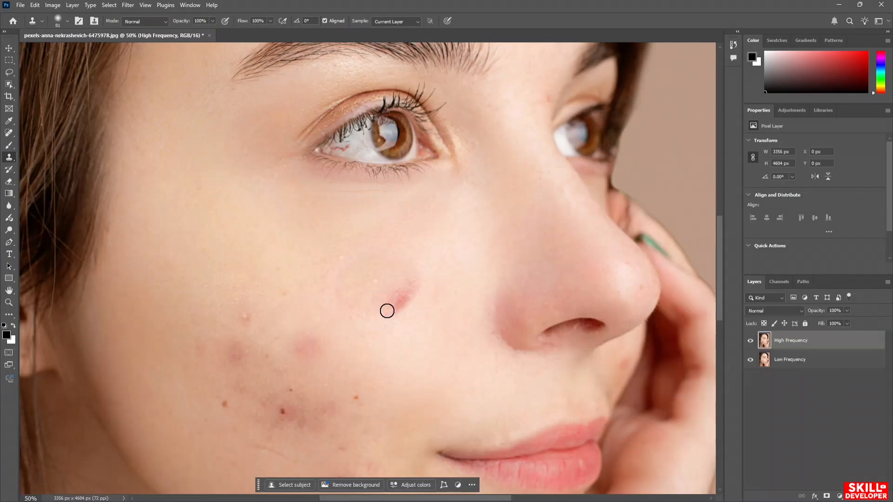
{"action": "key", "text": "ctrl+z"}
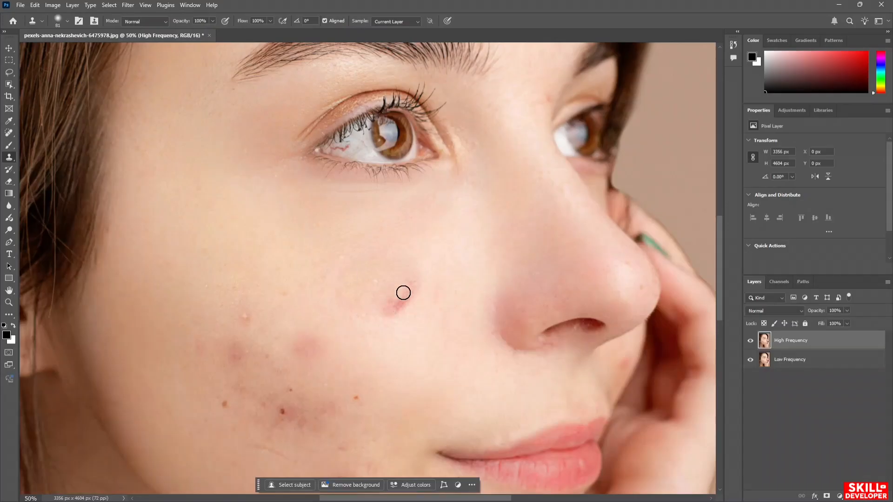
{"action": "mouse_move", "coordinate": [413, 289]}
{"action": "left_mouse_down"}
{"action": "mouse_move", "coordinate": [393, 308]}
{"action": "mouse_move", "coordinate": [401, 291]}
{"action": "left_mouse_up"}
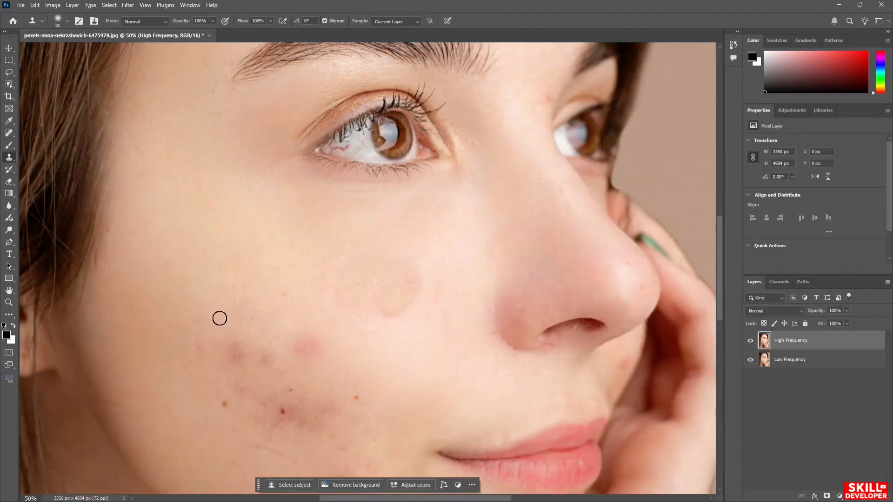
- Clone clean skin over the cluster of dark spots and blemishes on the lower cheek of the High Frequency layer
{"action": "mouse_move", "coordinate": [229, 347]}
{"action": "left_mouse_down"}
{"action": "mouse_move", "coordinate": [243, 349]}
{"action": "mouse_move", "coordinate": [237, 356]}
{"action": "left_mouse_up"}
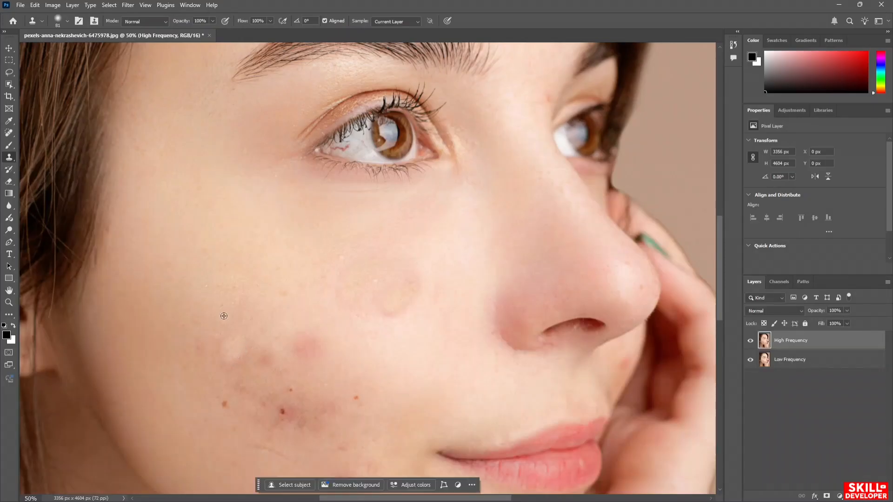
{"action": "left_click", "coordinate": [279, 411]}
{"action": "left_click_drag", "start_coordinate": [279, 411], "coordinate": [291, 386]}
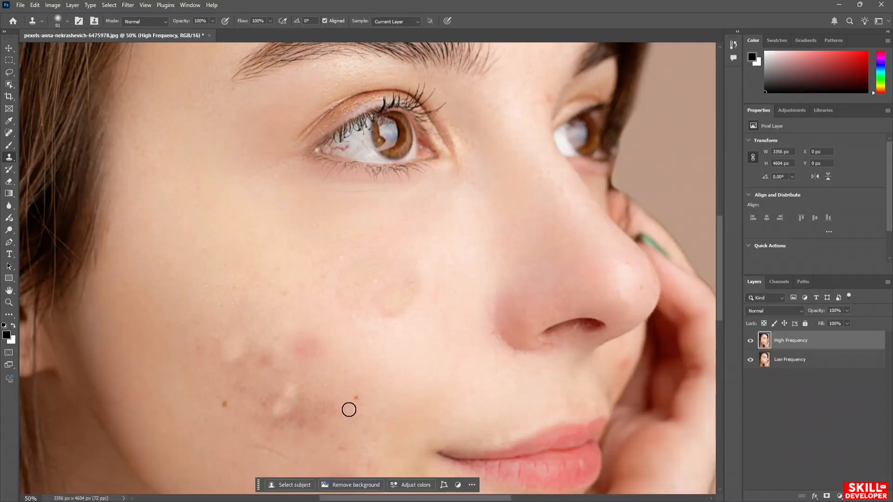
{"action": "left_click", "coordinate": [357, 399]}
{"action": "left_click_drag", "start_coordinate": [358, 399], "coordinate": [296, 417]}
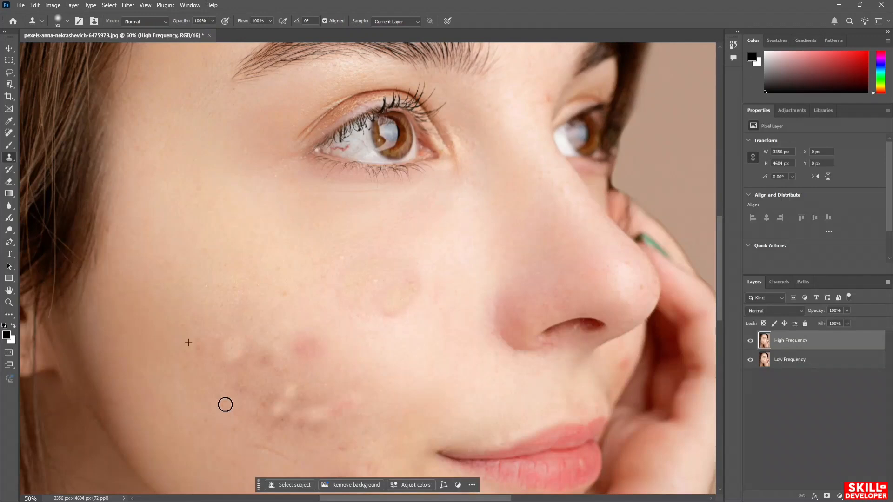
{"action": "scroll", "coordinate": [361, 437], "scroll_direction": "down", "scroll_amount": 2}
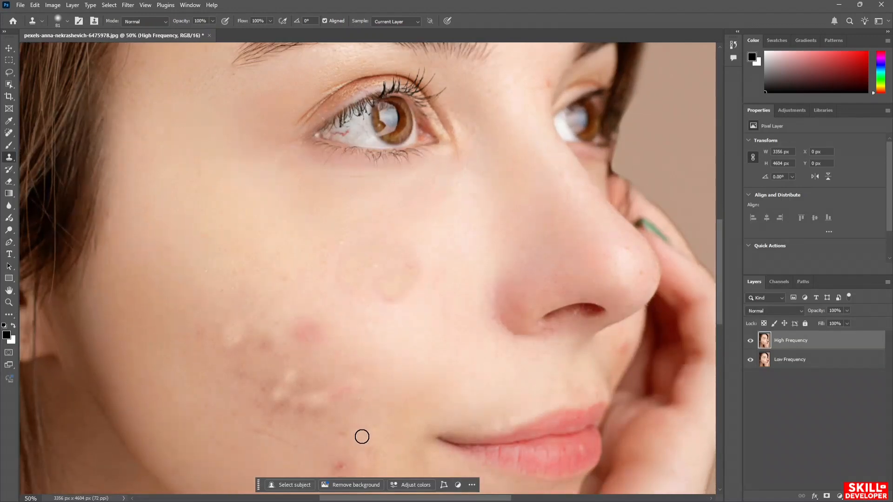
{"action": "scroll", "coordinate": [362, 436], "scroll_direction": "down", "scroll_amount": 4}
{"action": "left_click_drag", "start_coordinate": [339, 407], "coordinate": [337, 408]}
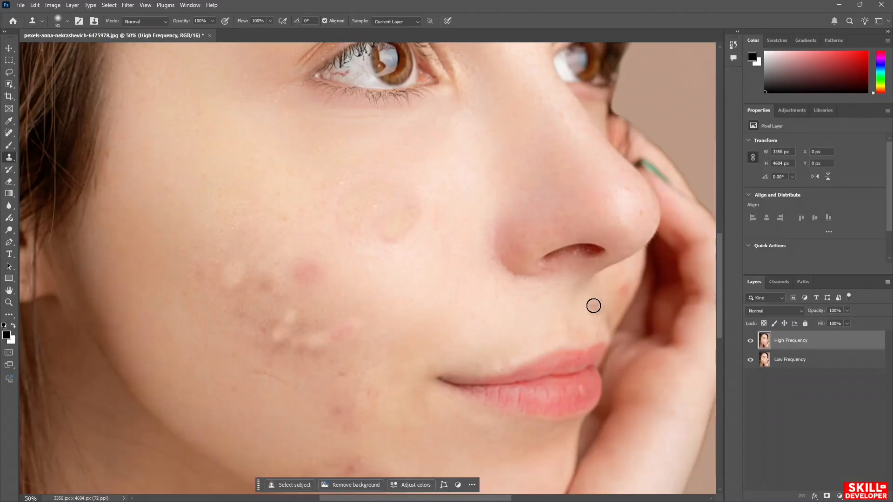
- Select the Low Frequency layer and toggle the High Frequency layer's visibility to check the cloned areas
{"action": "left_click", "coordinate": [800, 361]}
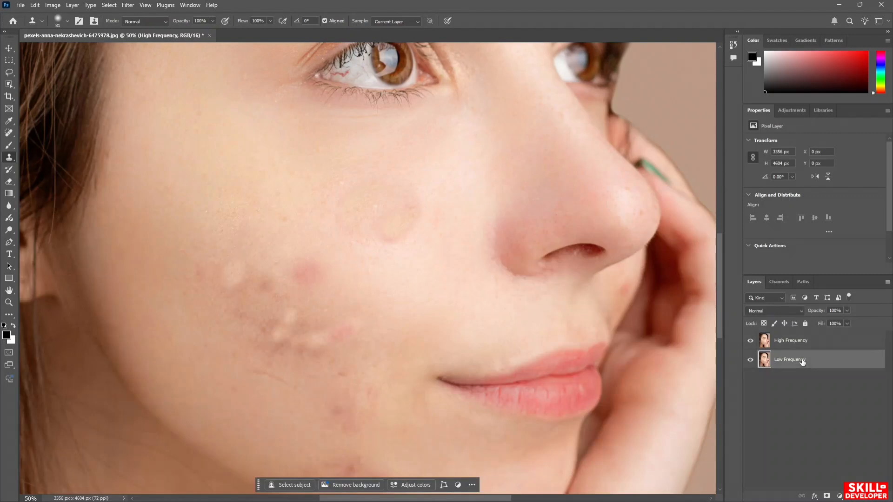
{"action": "left_click", "coordinate": [750, 343]}
{"action": "scroll", "coordinate": [367, 192], "scroll_direction": "down", "scroll_amount": 4}
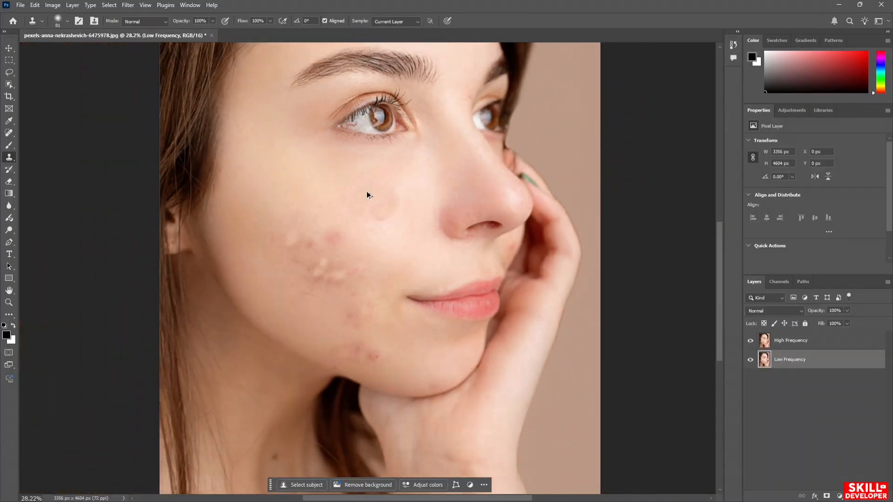
{"action": "scroll", "coordinate": [367, 195], "scroll_direction": "down", "scroll_amount": 1}
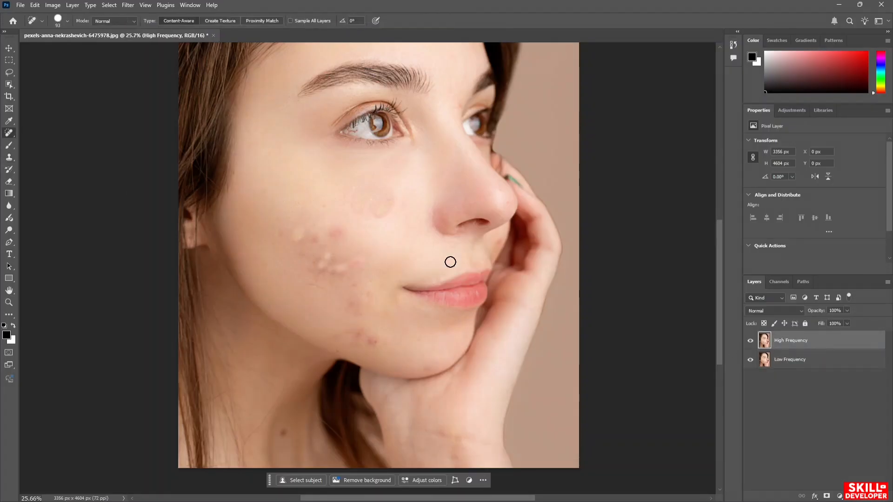
- On the High Frequency layer, paint over the remaining cheek and jaw blemishes with the Content-Aware Spot Healing Brush
{"action": "left_click", "coordinate": [368, 215]}
{"action": "mouse_move", "coordinate": [369, 215]}
{"action": "left_mouse_down"}
{"action": "mouse_move", "coordinate": [391, 199]}
{"action": "mouse_move", "coordinate": [365, 196]}
{"action": "mouse_move", "coordinate": [381, 207]}
{"action": "mouse_move", "coordinate": [364, 207]}
{"action": "left_mouse_up"}
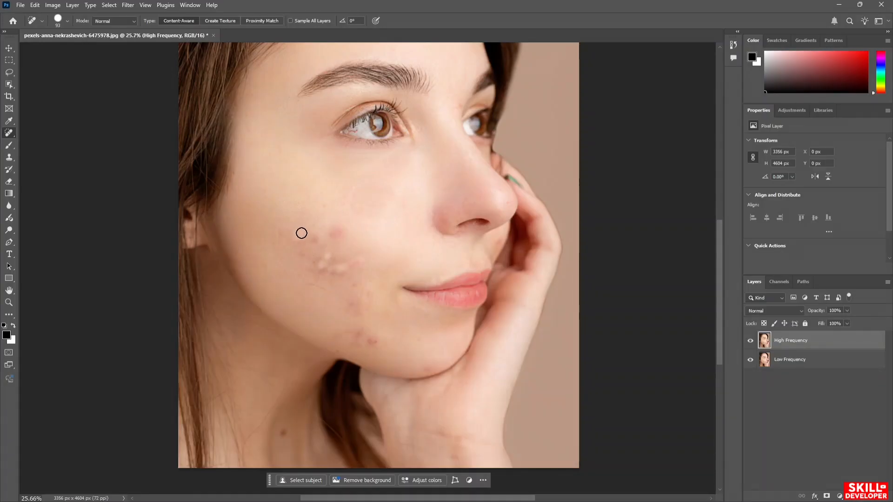
{"action": "mouse_move", "coordinate": [297, 235]}
{"action": "left_mouse_down"}
{"action": "mouse_move", "coordinate": [303, 229]}
{"action": "mouse_move", "coordinate": [300, 237]}
{"action": "left_mouse_up"}
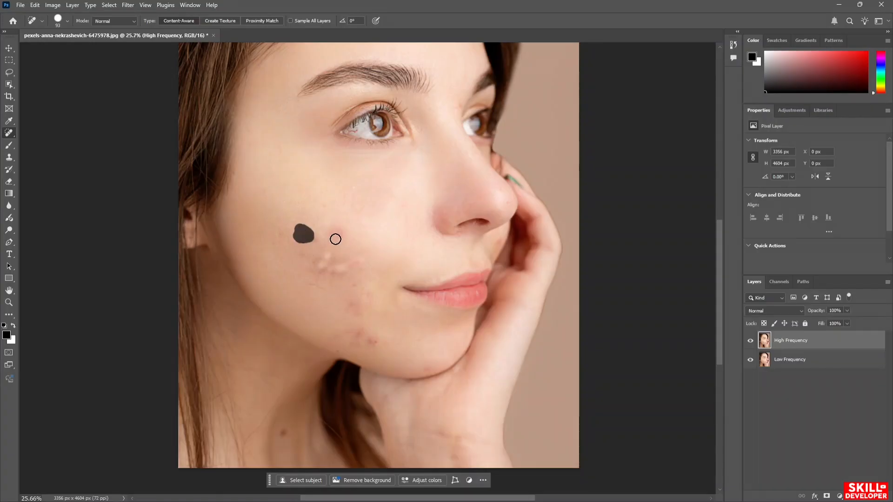
{"action": "mouse_move", "coordinate": [329, 238]}
{"action": "left_mouse_down"}
{"action": "mouse_move", "coordinate": [351, 259]}
{"action": "mouse_move", "coordinate": [332, 259]}
{"action": "mouse_move", "coordinate": [346, 265]}
{"action": "mouse_move", "coordinate": [335, 275]}
{"action": "mouse_move", "coordinate": [322, 265]}
{"action": "mouse_move", "coordinate": [338, 268]}
{"action": "mouse_move", "coordinate": [328, 264]}
{"action": "mouse_move", "coordinate": [335, 257]}
{"action": "mouse_move", "coordinate": [348, 279]}
{"action": "mouse_move", "coordinate": [342, 266]}
{"action": "mouse_move", "coordinate": [353, 278]}
{"action": "mouse_move", "coordinate": [352, 257]}
{"action": "mouse_move", "coordinate": [338, 233]}
{"action": "mouse_move", "coordinate": [297, 241]}
{"action": "left_mouse_up"}
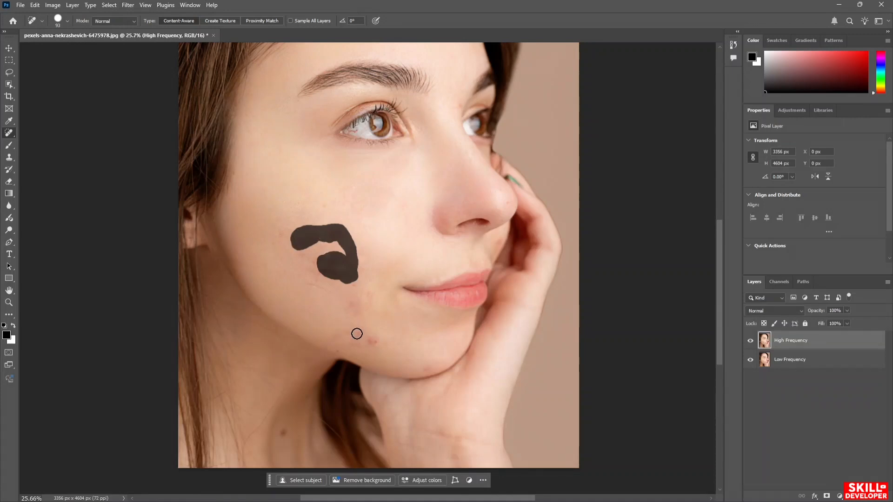
{"action": "mouse_move", "coordinate": [369, 342]}
{"action": "left_mouse_down"}
{"action": "mouse_move", "coordinate": [360, 331]}
{"action": "mouse_move", "coordinate": [338, 336]}
{"action": "left_mouse_up"}
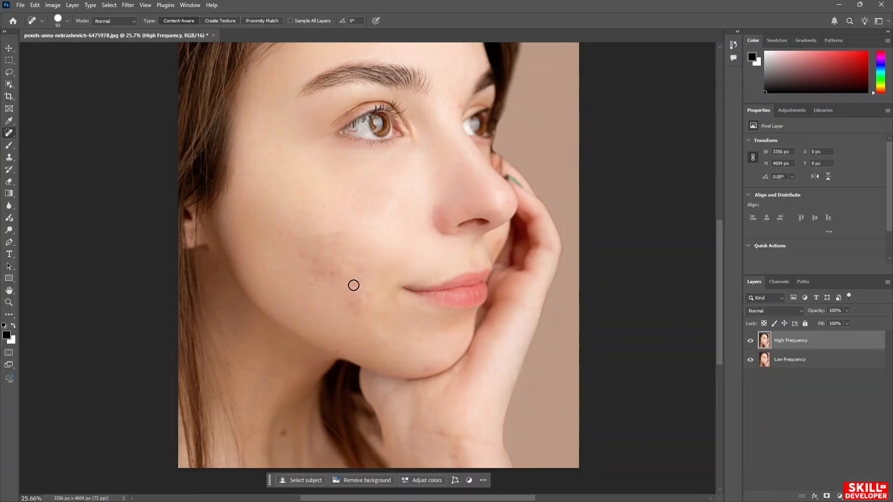
{"action": "mouse_move", "coordinate": [352, 284]}
{"action": "left_mouse_down"}
{"action": "mouse_move", "coordinate": [349, 312]}
{"action": "mouse_move", "coordinate": [364, 296]}
{"action": "mouse_move", "coordinate": [351, 307]}
{"action": "left_mouse_up"}
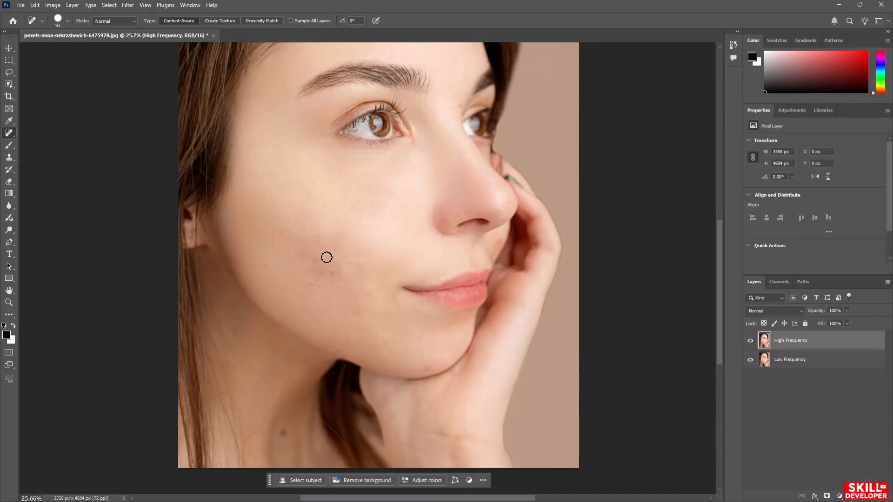
{"action": "mouse_move", "coordinate": [324, 258]}
{"action": "left_mouse_down"}
{"action": "mouse_move", "coordinate": [310, 272]}
{"action": "mouse_move", "coordinate": [302, 260]}
{"action": "mouse_move", "coordinate": [322, 250]}
{"action": "mouse_move", "coordinate": [323, 274]}
{"action": "mouse_move", "coordinate": [310, 257]}
{"action": "mouse_move", "coordinate": [332, 267]}
{"action": "mouse_move", "coordinate": [323, 253]}
{"action": "mouse_move", "coordinate": [343, 258]}
{"action": "mouse_move", "coordinate": [337, 276]}
{"action": "mouse_move", "coordinate": [320, 265]}
{"action": "left_mouse_up"}
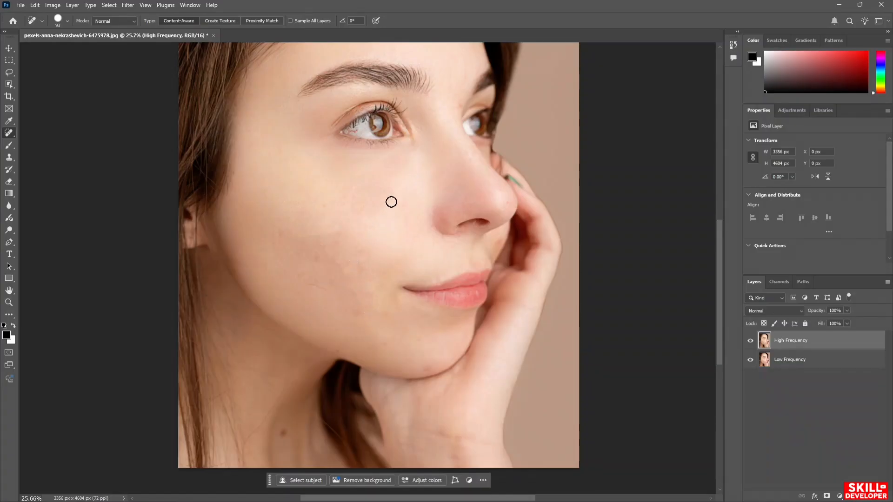
- Toggle the visibility of the Low Frequency and High Frequency layers to compare the skin before and after retouching
{"action": "scroll", "coordinate": [391, 202], "scroll_direction": "right", "scroll_amount": 3}
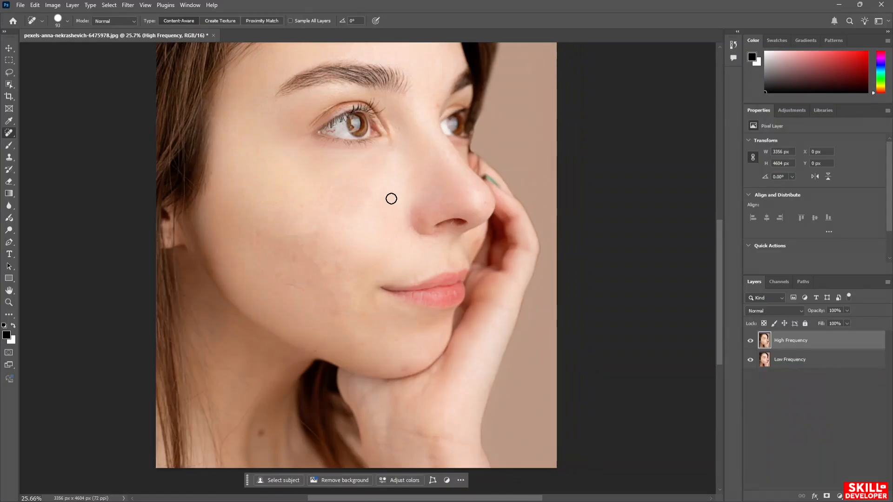
{"action": "left_click", "coordinate": [750, 361]}
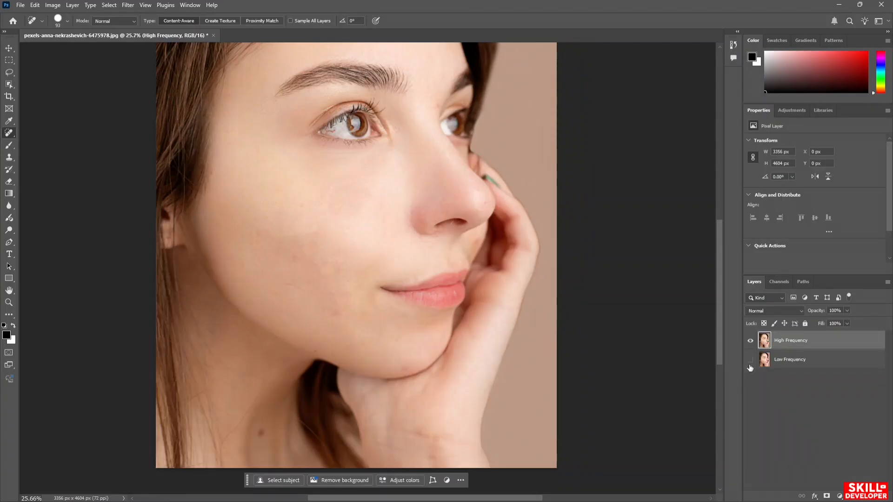
{"action": "left_click", "coordinate": [750, 361]}
{"action": "left_click", "coordinate": [750, 342]}
{"action": "left_click", "coordinate": [750, 342]}
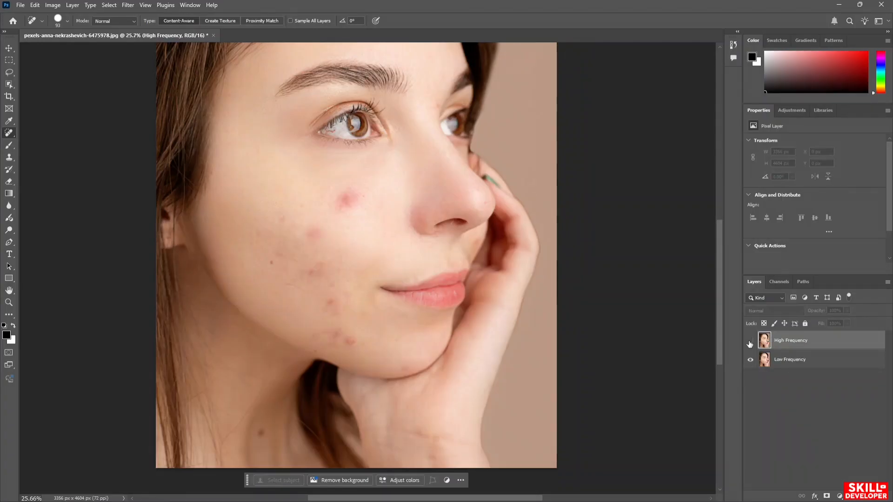
{"action": "left_click", "coordinate": [750, 342]}
{"action": "left_click", "coordinate": [750, 342]}
{"action": "scroll", "coordinate": [498, 235], "scroll_direction": "right", "scroll_amount": 2}
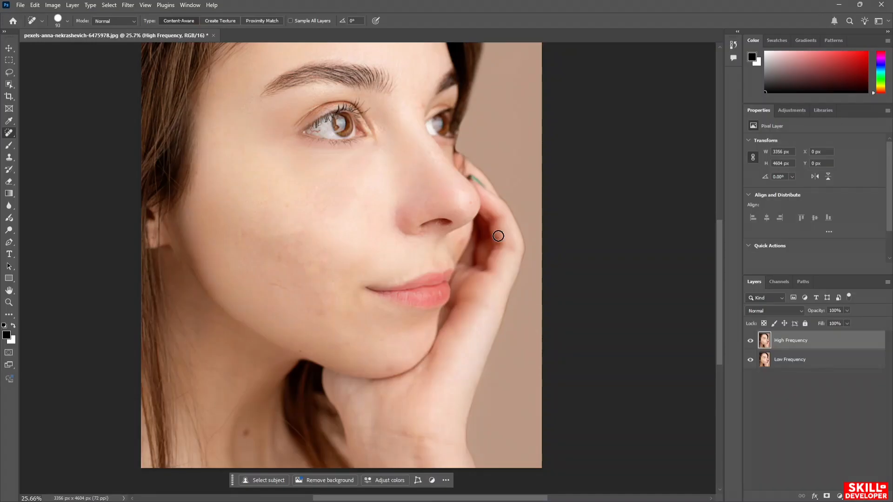
{"action": "scroll", "coordinate": [498, 236], "scroll_direction": "down", "scroll_amount": 3}
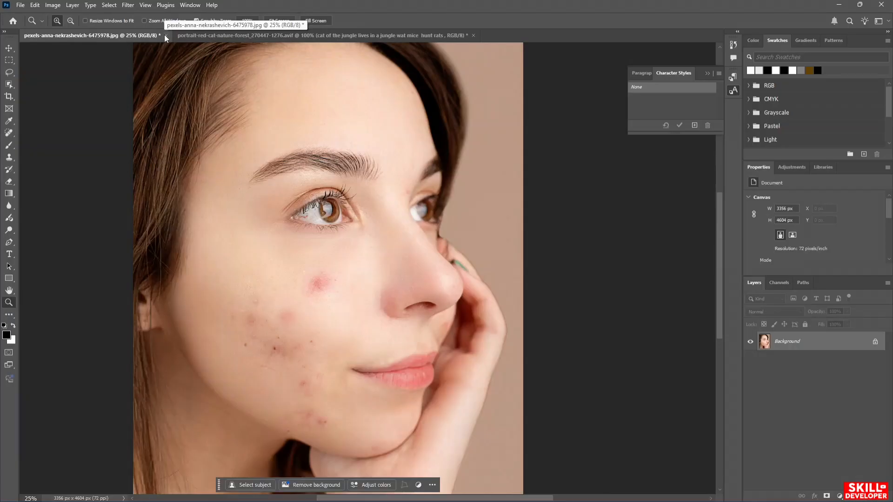
- Close the portrait photo document without saving its changes
{"action": "left_click", "coordinate": [166, 35]}
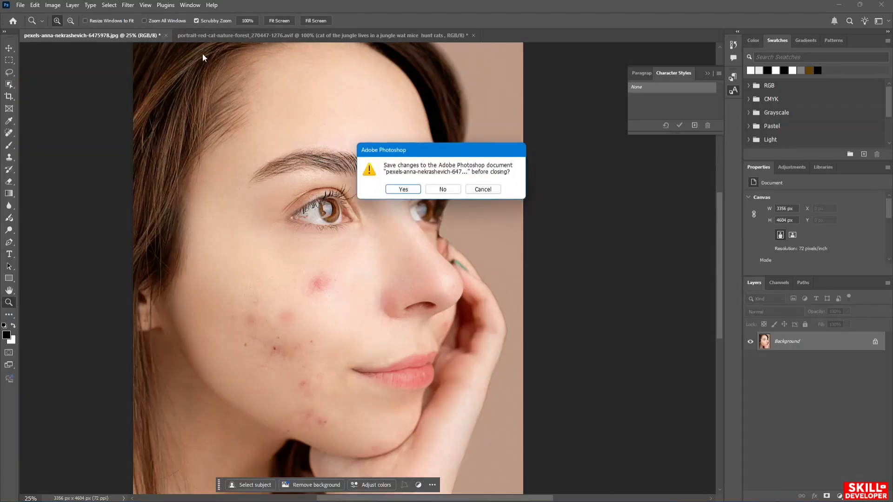
{"action": "left_click", "coordinate": [451, 188]}
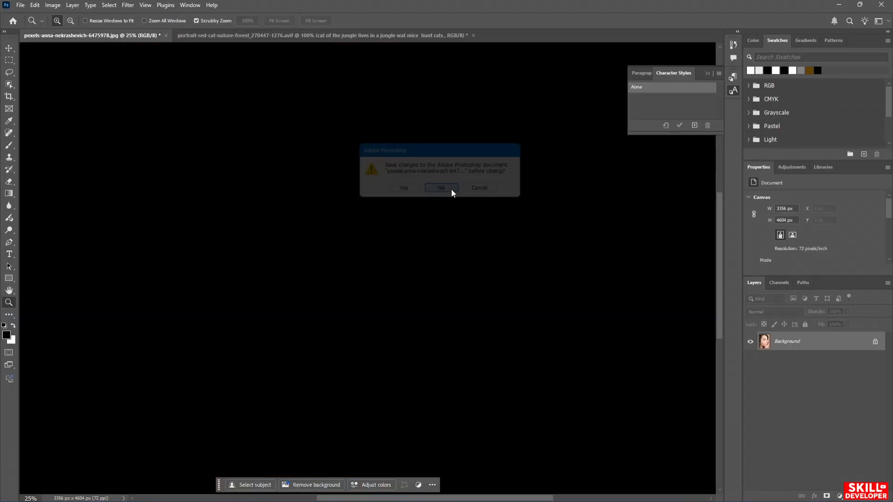
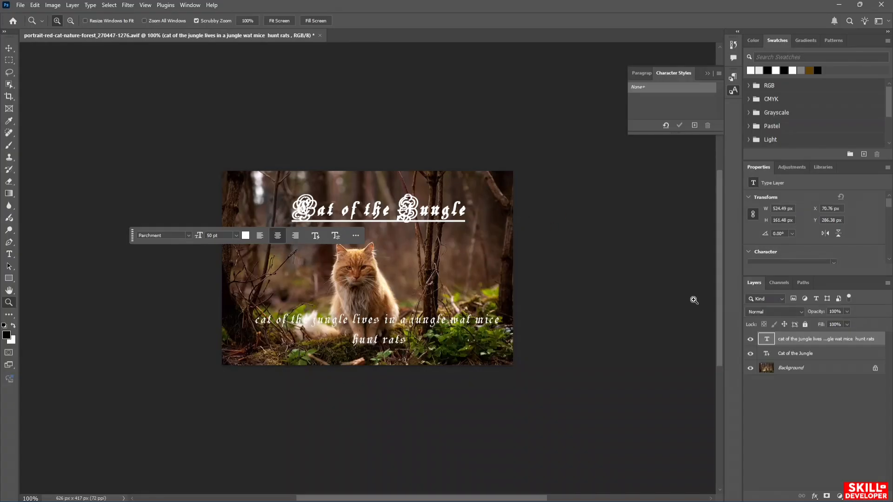
- Apply a Bevel & Emboss layer effect to the "Cat of the Jungle" title layer
{"action": "left_click", "coordinate": [809, 356]}
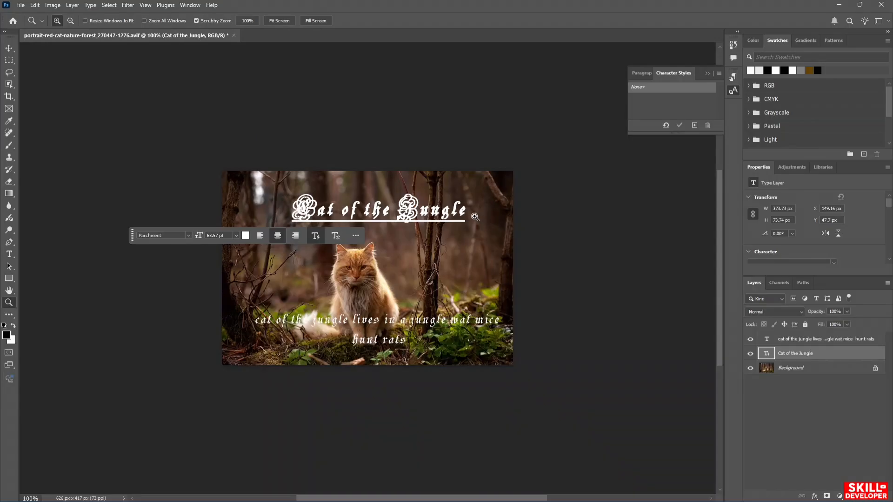
{"action": "left_click", "coordinate": [9, 255]}
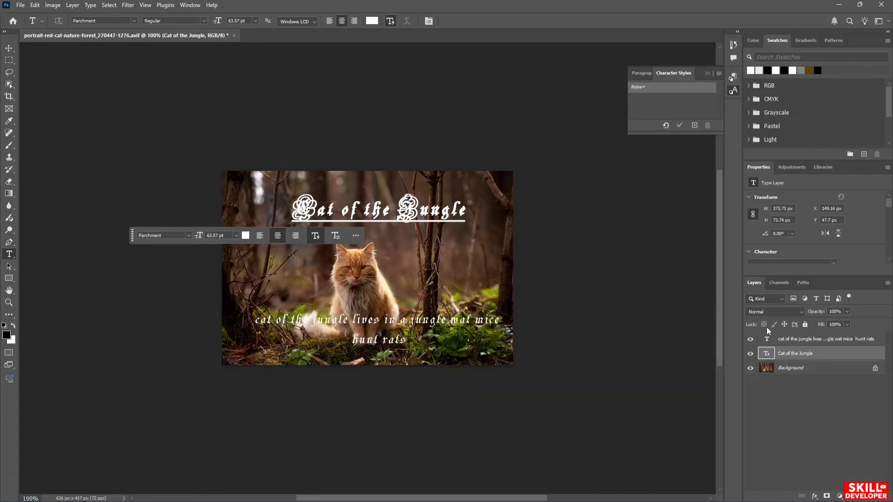
{"action": "right_click", "coordinate": [821, 353]}
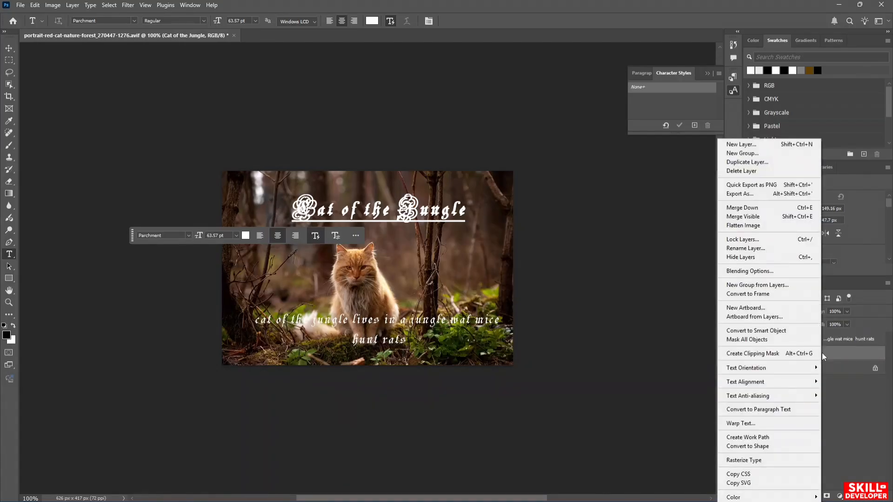
{"action": "left_click", "coordinate": [770, 270]}
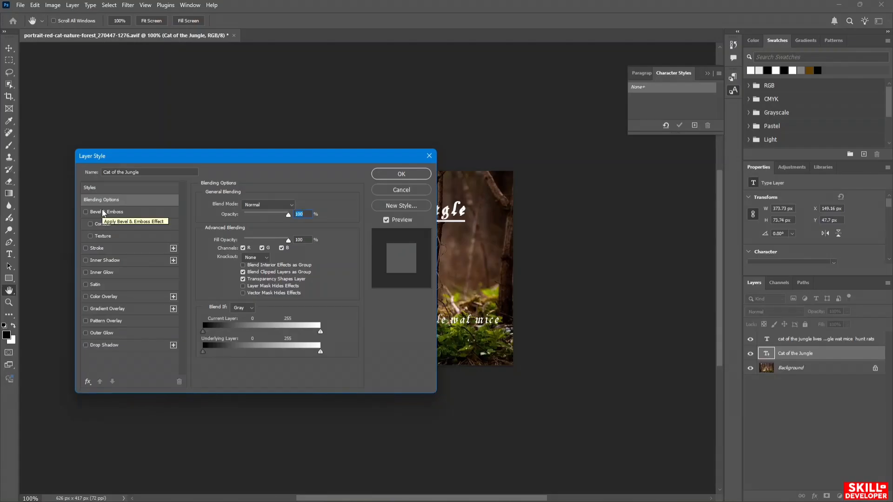
{"action": "left_click", "coordinate": [85, 212]}
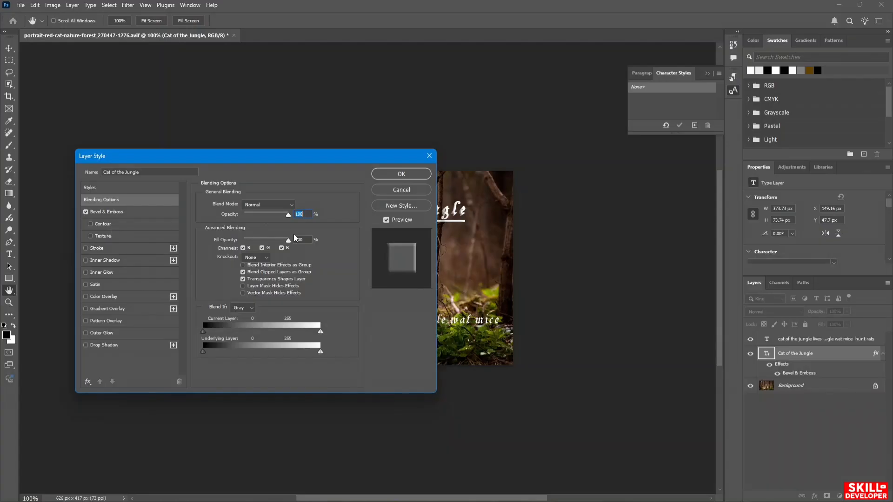
{"action": "left_click", "coordinate": [413, 174]}
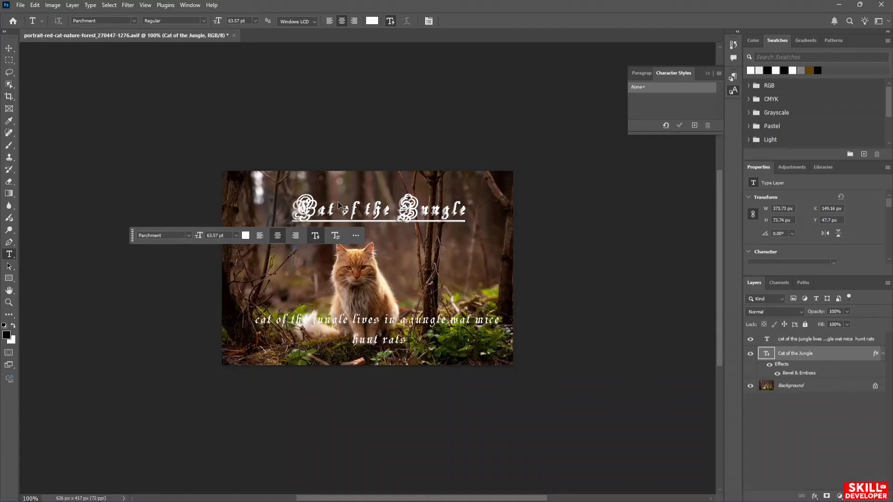
{"action": "key", "text": "ctrl+plus"}
{"action": "key", "text": "ctrl+plus"}
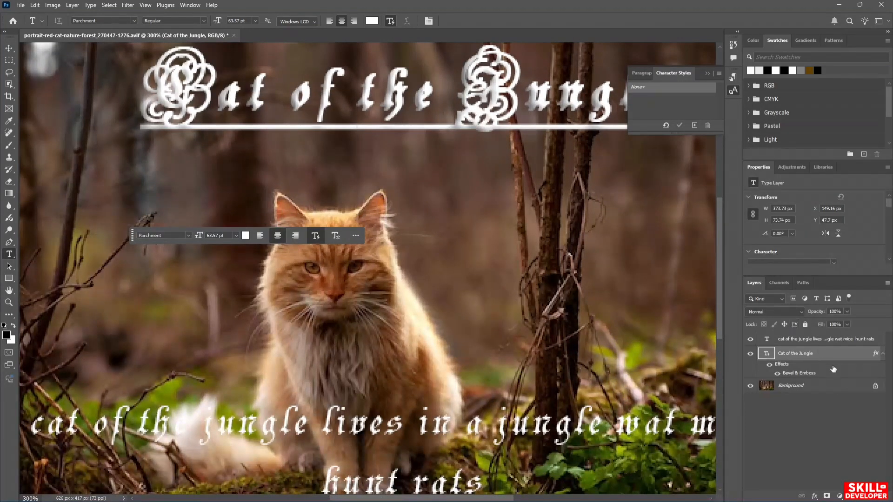
- Add a Drop Shadow effect with the preset settings to the "Cat of the Jungle" title and inspect it
{"action": "right_click", "coordinate": [852, 369]}
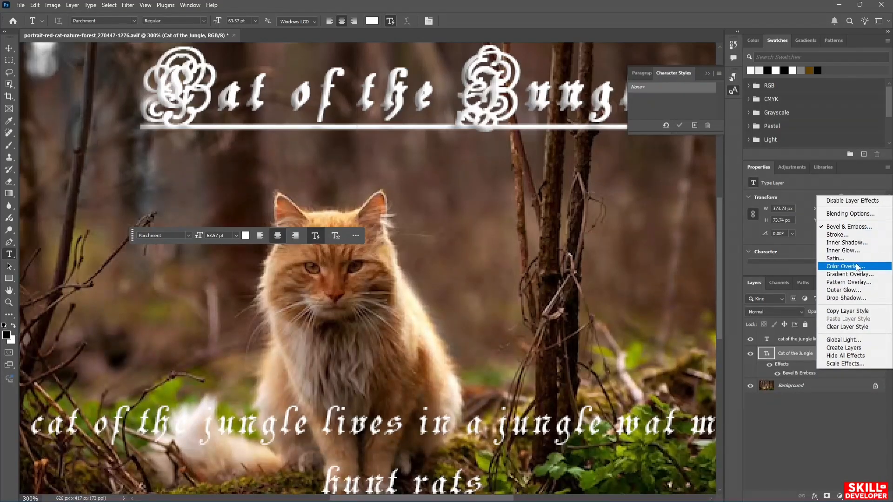
{"action": "left_click", "coordinate": [862, 299]}
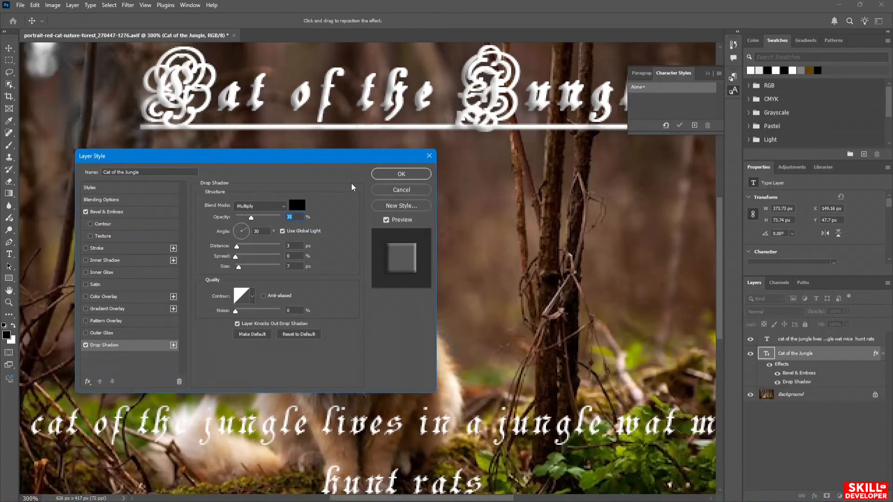
{"action": "left_click", "coordinate": [401, 175]}
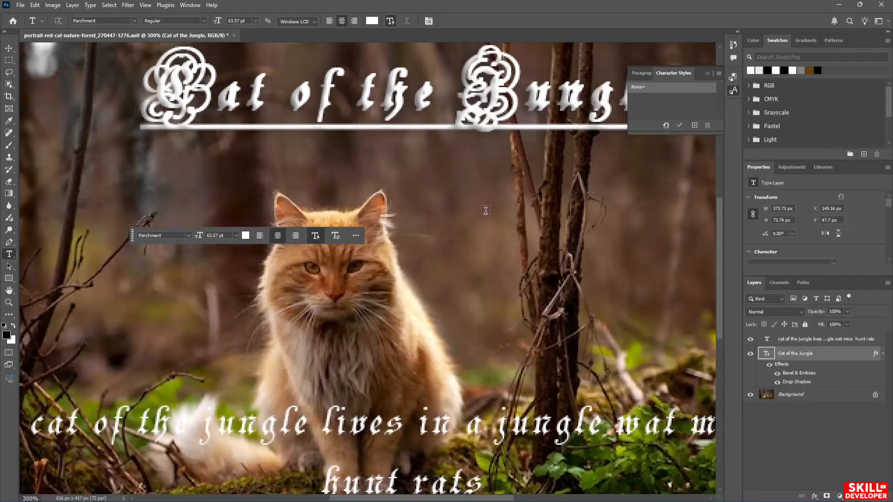
{"action": "scroll", "coordinate": [485, 211], "scroll_direction": "left", "scroll_amount": 1}
{"action": "scroll", "coordinate": [485, 210], "scroll_direction": "right", "scroll_amount": 3}
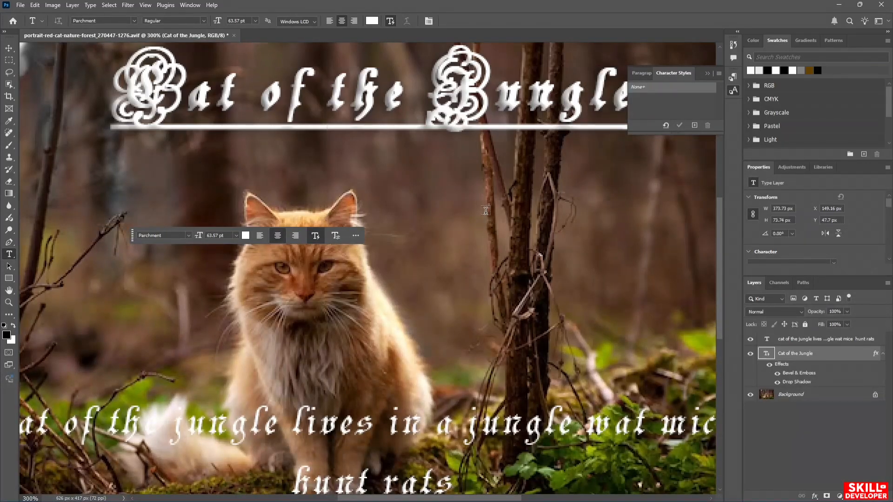
{"action": "scroll", "coordinate": [485, 212], "scroll_direction": "down", "scroll_amount": 3}
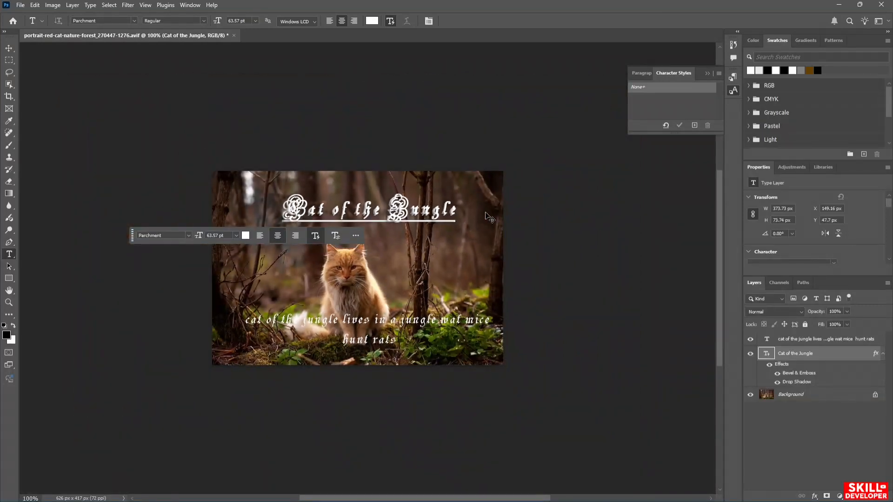
{"action": "scroll", "coordinate": [490, 216], "scroll_direction": "up", "scroll_amount": 1}
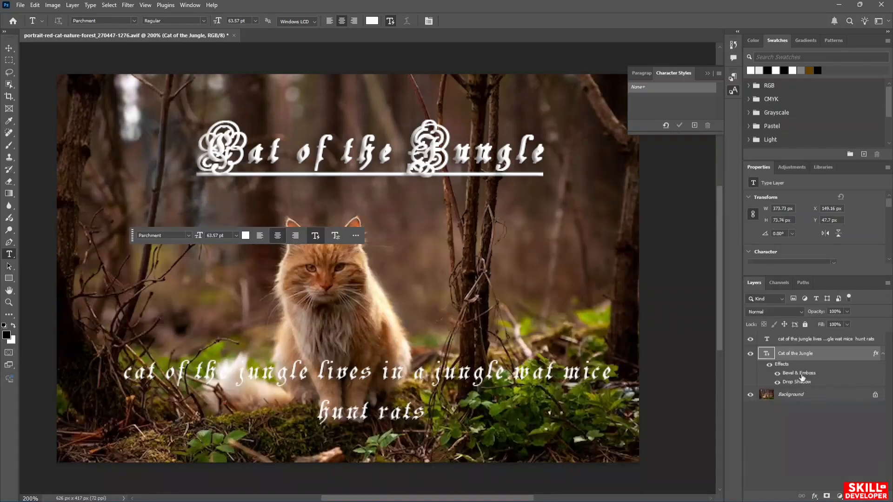
- Undo the Drop Shadow and Bevel & Emboss effects on the title layer
{"action": "key", "text": "ctrl+z"}
{"action": "key", "text": "ctrl+z"}
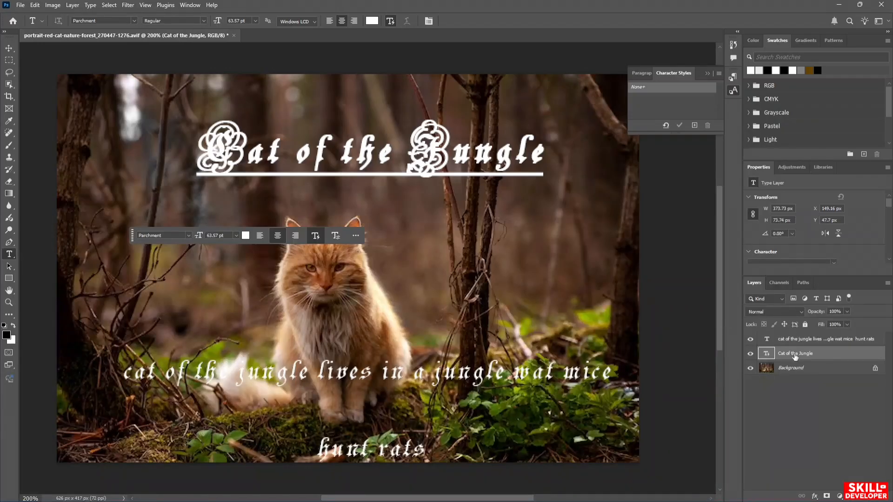
- Duplicate the "Cat of the Jungle" title layer and nudge the copy left to X 148.16 px
{"action": "key", "text": "ctrl+j"}
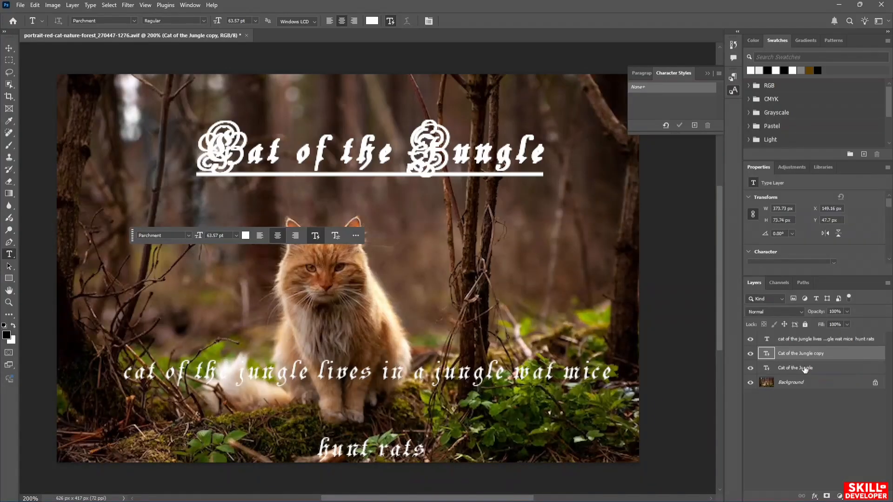
{"action": "left_click", "coordinate": [805, 368]}
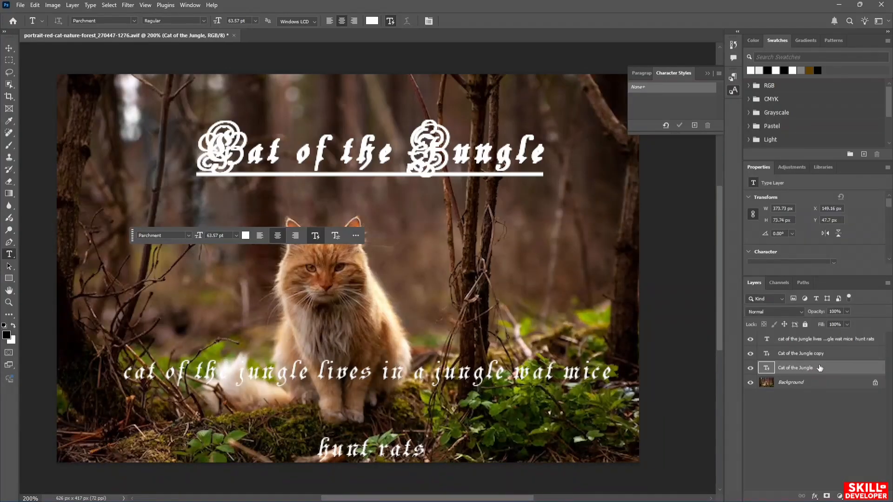
{"action": "key", "text": "ctrl"}
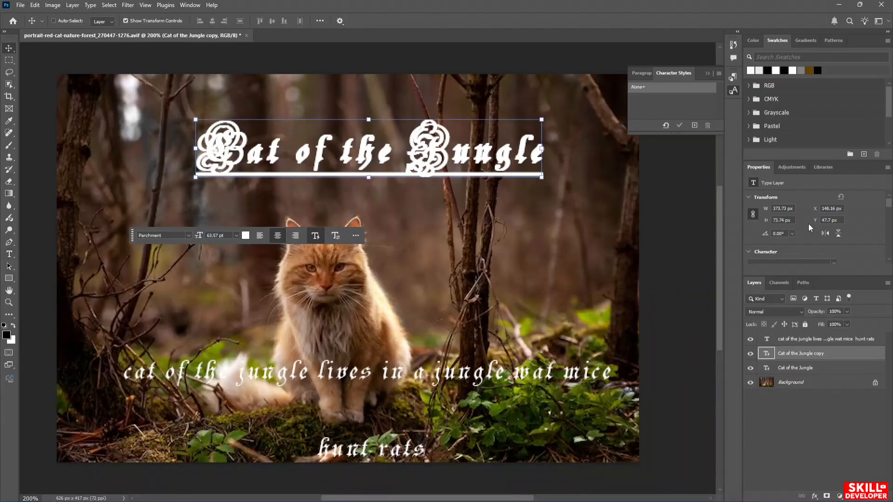
{"action": "key", "text": "ctrl"}
{"action": "left_click", "coordinate": [810, 368]}
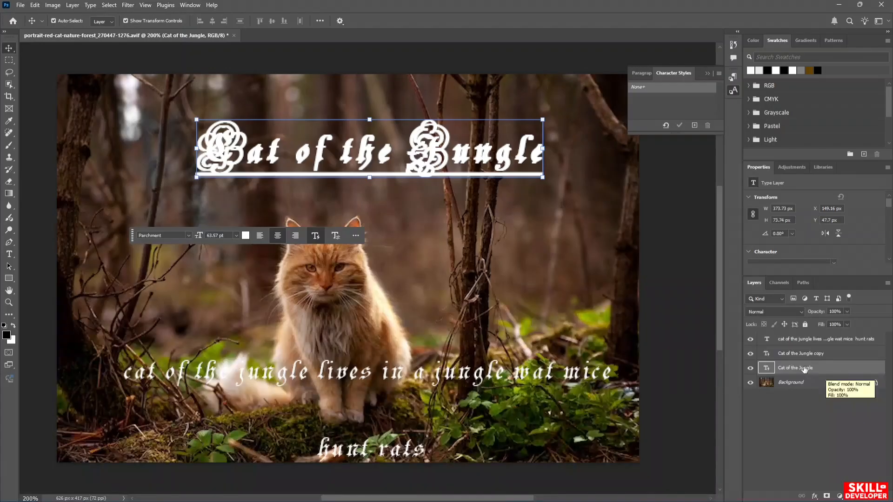
{"action": "left_click", "coordinate": [344, 146]}
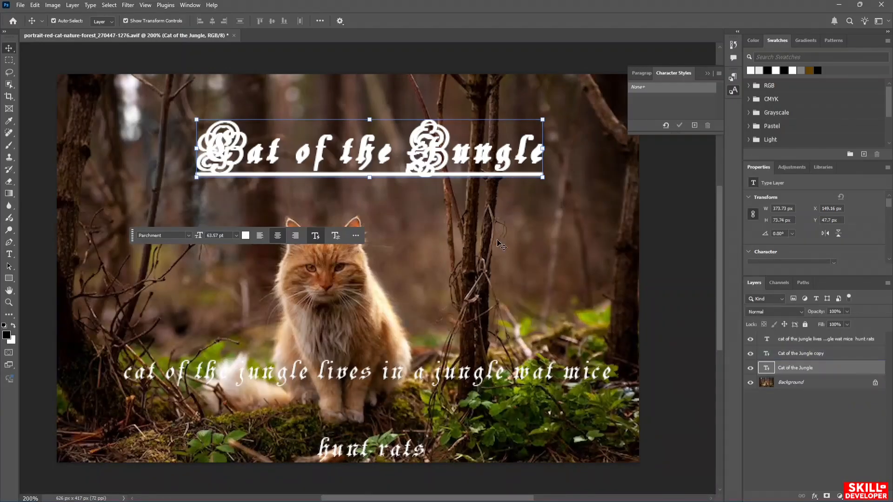
{"action": "key", "text": "Left"}
- Recolor the text of the duplicated title to light gray c6c5c5
{"action": "double_click", "coordinate": [395, 154]}
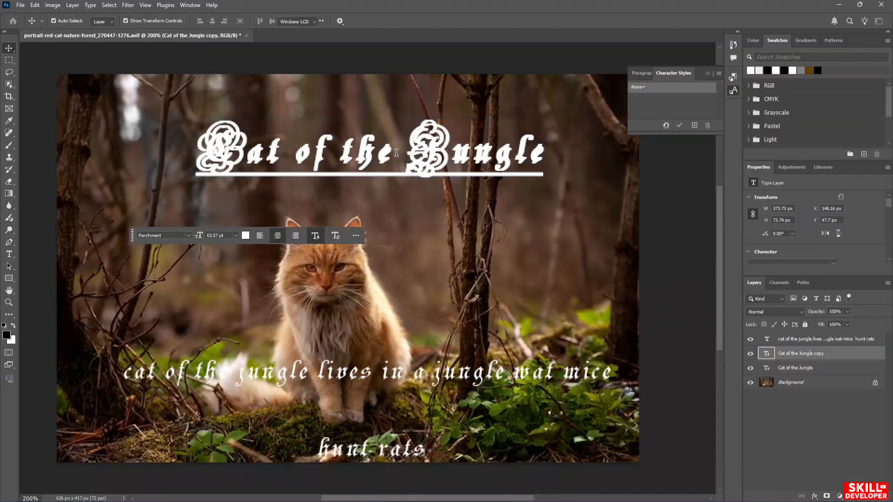
{"action": "left_click", "coordinate": [246, 235]}
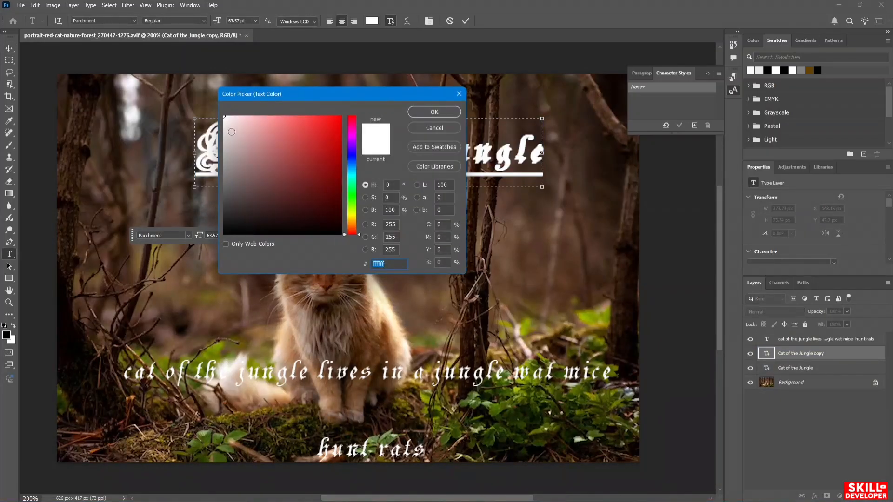
{"action": "left_click_drag", "start_coordinate": [224, 120], "coordinate": [224, 132]}
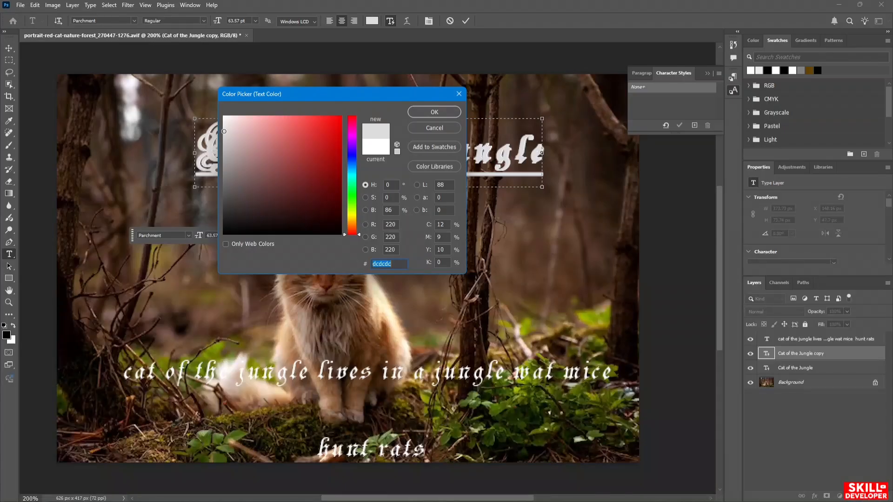
{"action": "left_click_drag", "start_coordinate": [224, 134], "coordinate": [224, 148]}
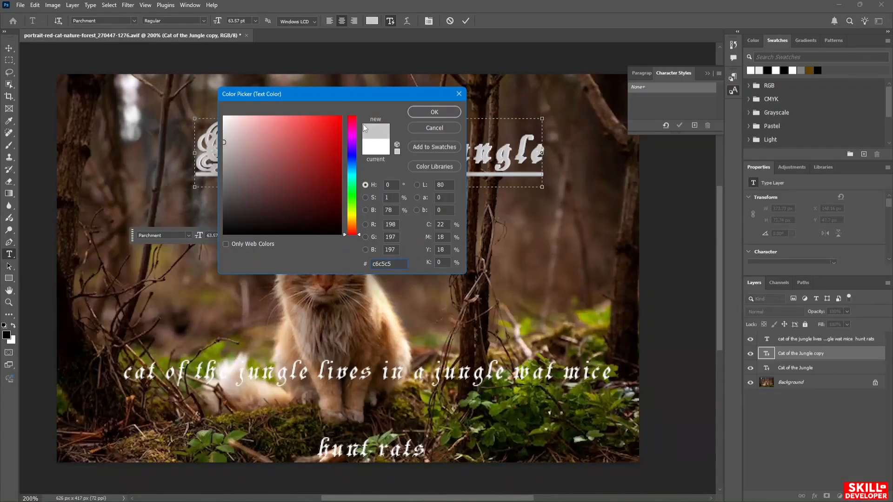
{"action": "left_click", "coordinate": [421, 113]}
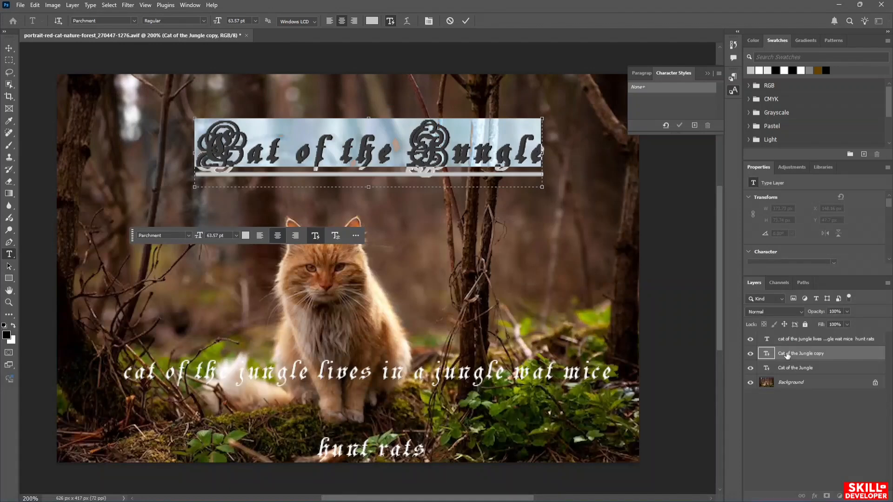
- Place the gray title copy beneath the original title layer and set its vertical position to 50 px
{"action": "left_click_drag", "start_coordinate": [786, 354], "coordinate": [787, 368]}
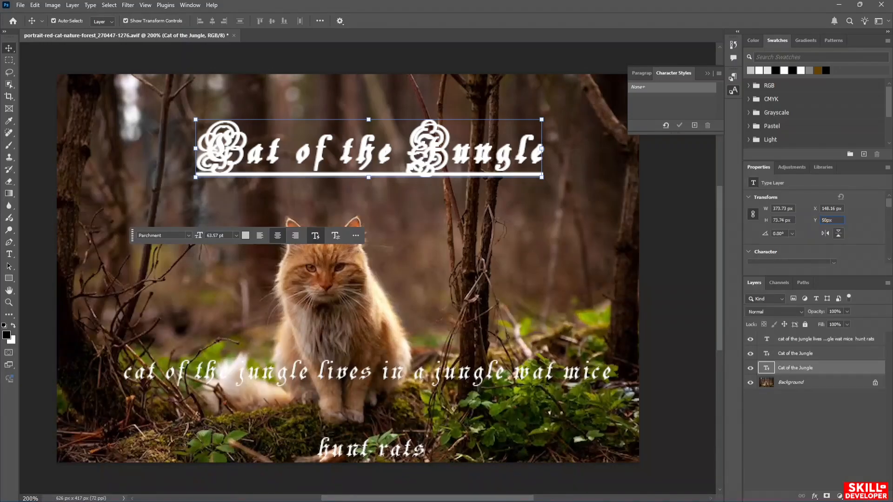
{"action": "key", "text": "Return"}
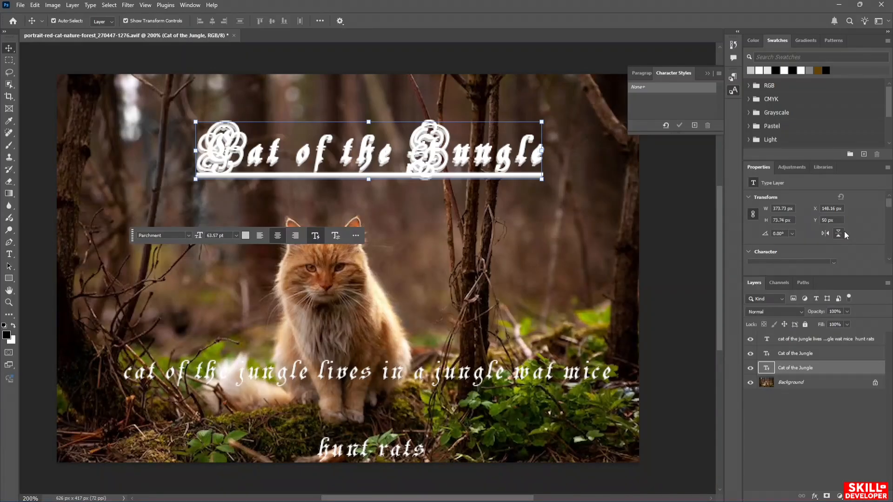
{"action": "left_click", "coordinate": [399, 130]}
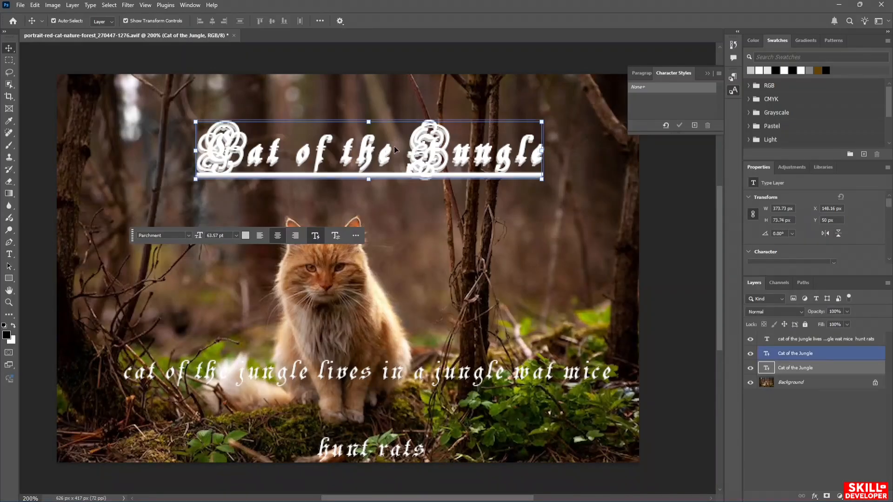
{"action": "left_click", "coordinate": [443, 59]}
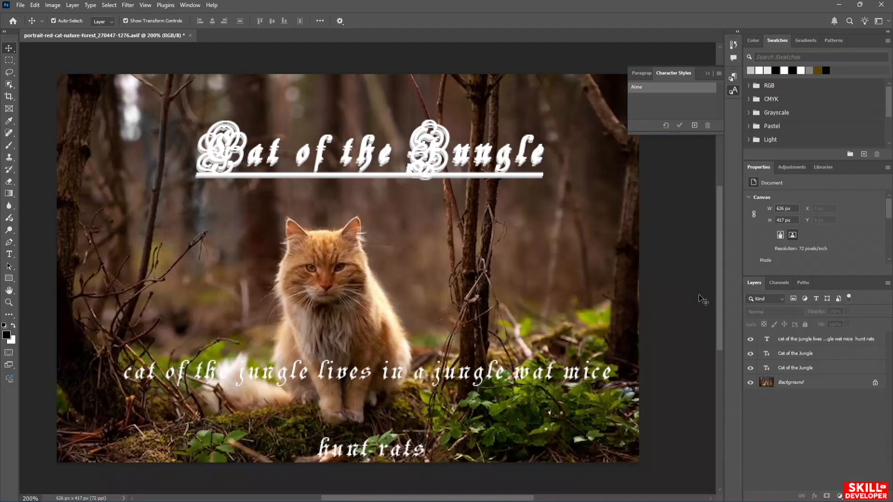
- Set the gray title copy's vertical position to 53 px
{"action": "left_click", "coordinate": [808, 368]}
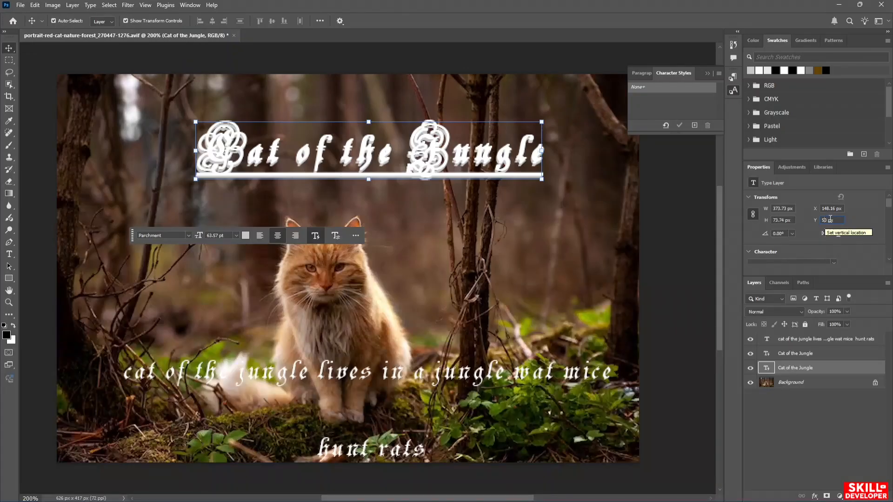
{"action": "double_click", "coordinate": [830, 219]}
{"action": "key", "text": "BackSpace"}
{"action": "type", "text": "53"}
{"action": "key", "text": "Return"}
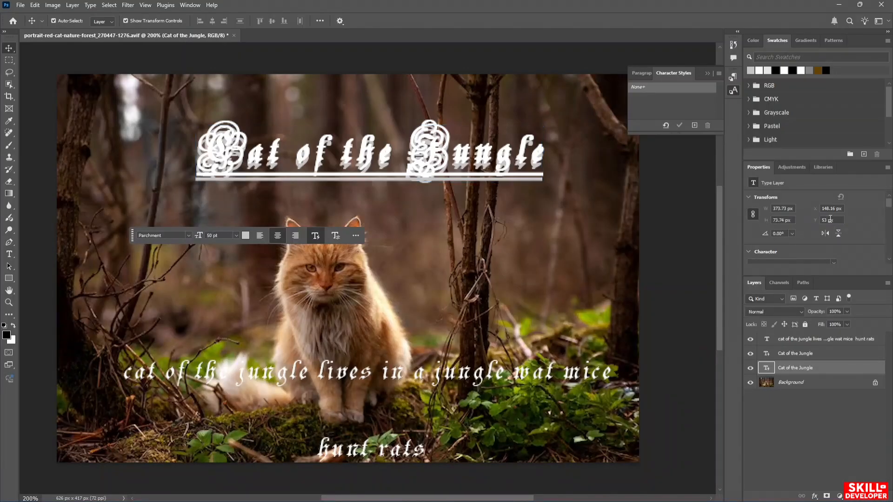
- Delete the gray title copy to compare the title without it, and undo the deletion
{"action": "key", "text": "Delete"}
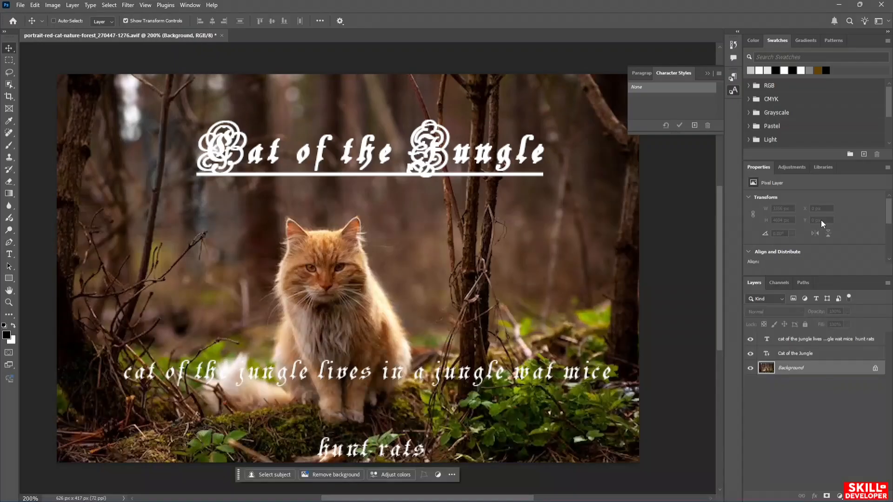
{"action": "key", "text": "ctrl+z"}
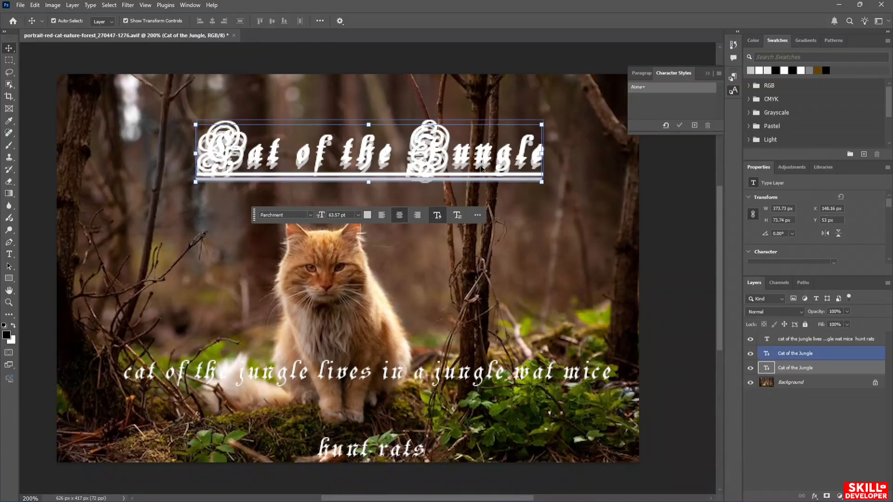
- Set the gray title copy's vertical position to 51 px
{"action": "left_click", "coordinate": [826, 220]}
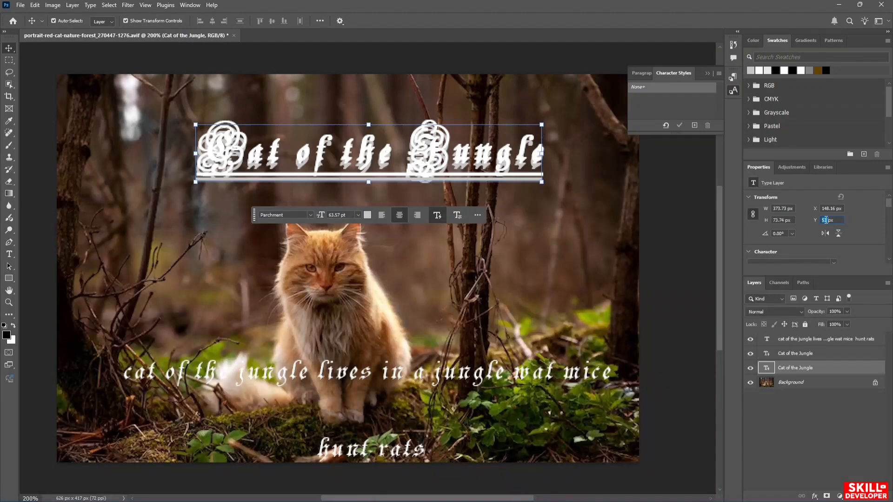
{"action": "type", "text": "1"}
{"action": "key", "text": "Return"}
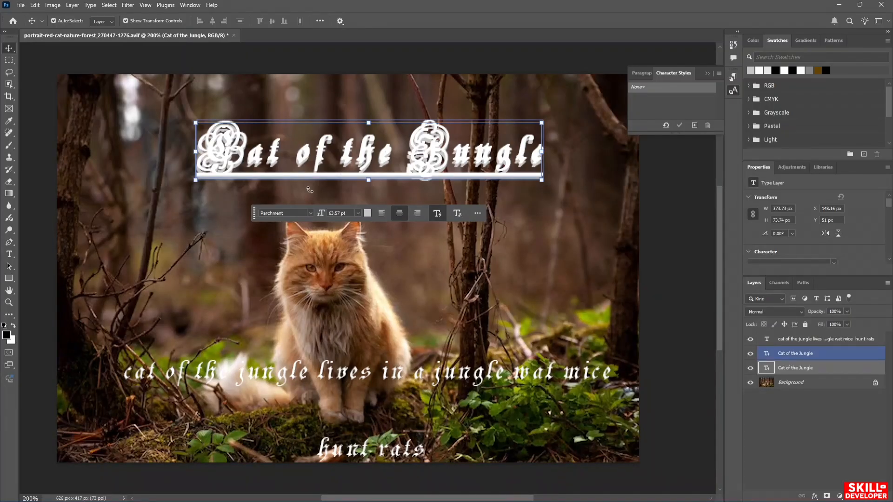
- Change the font of both the gray title copy and the original title to Bauhaus 93
{"action": "left_click", "coordinate": [310, 214]}
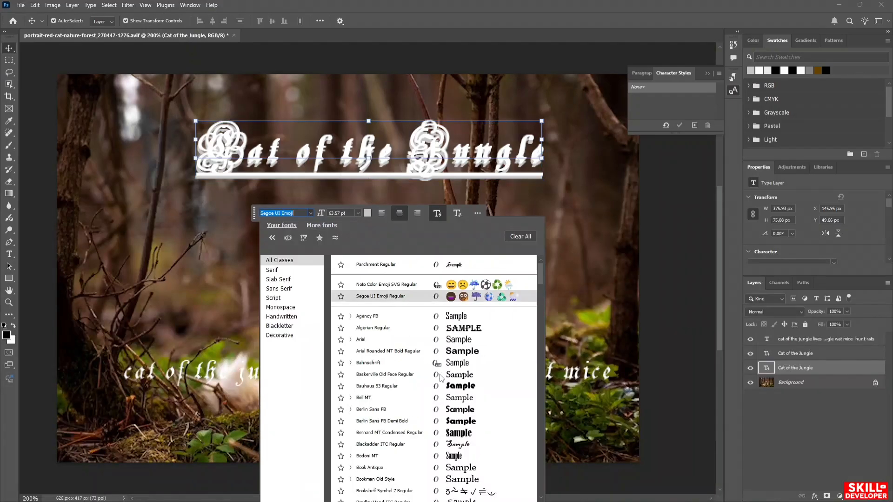
{"action": "left_click", "coordinate": [406, 388]}
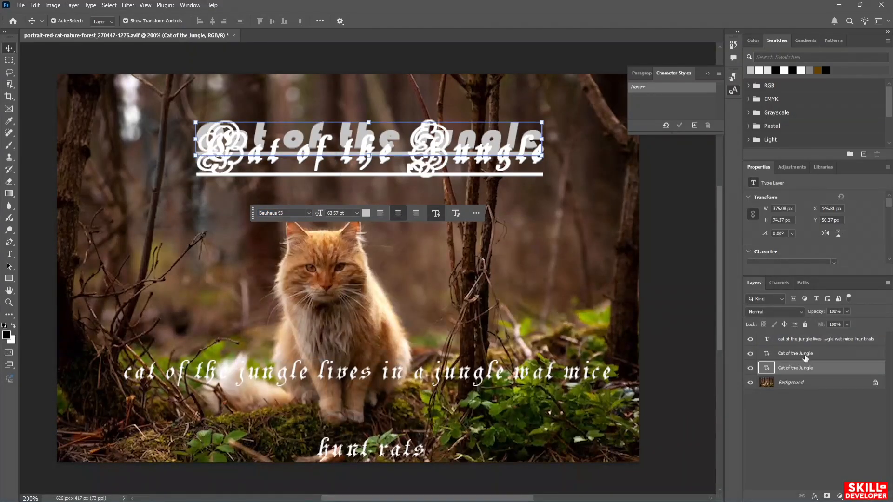
{"action": "left_click", "coordinate": [805, 357]}
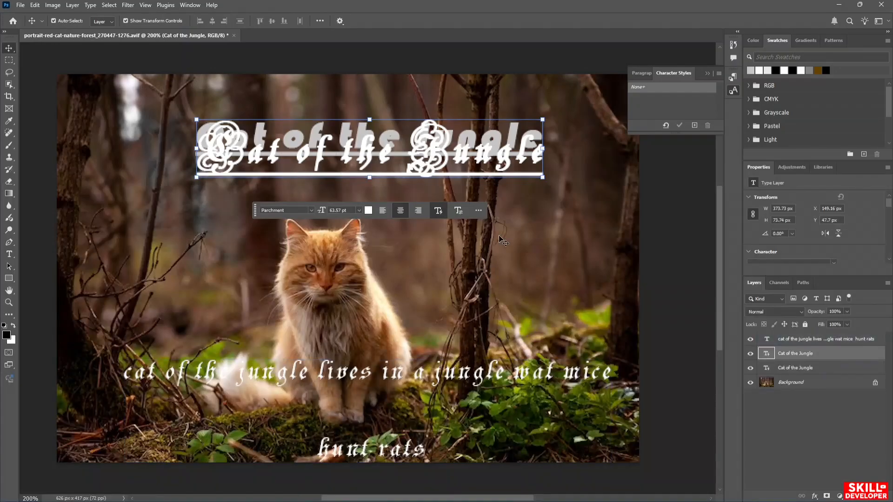
{"action": "left_click", "coordinate": [312, 210]}
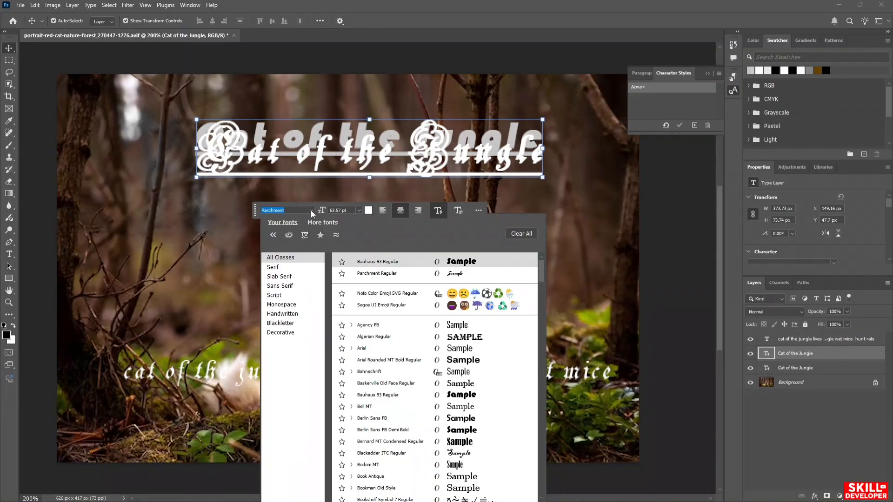
{"action": "left_click", "coordinate": [394, 396]}
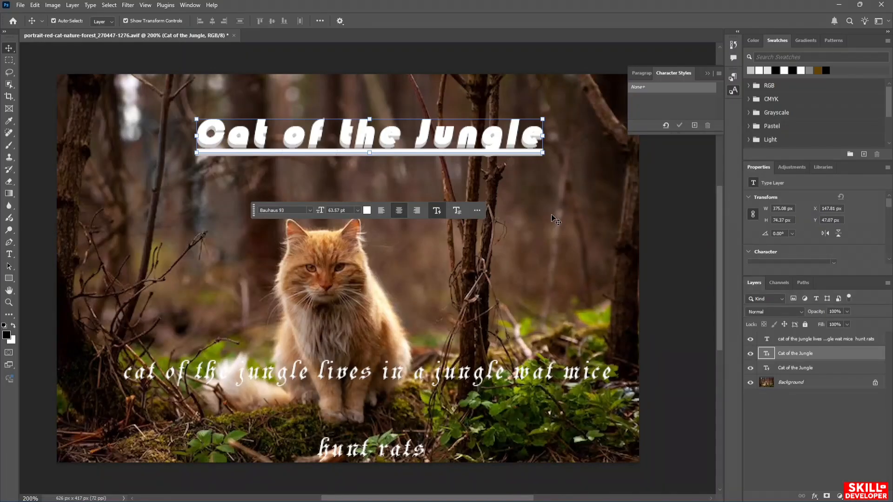
{"action": "key", "text": "ctrl"}
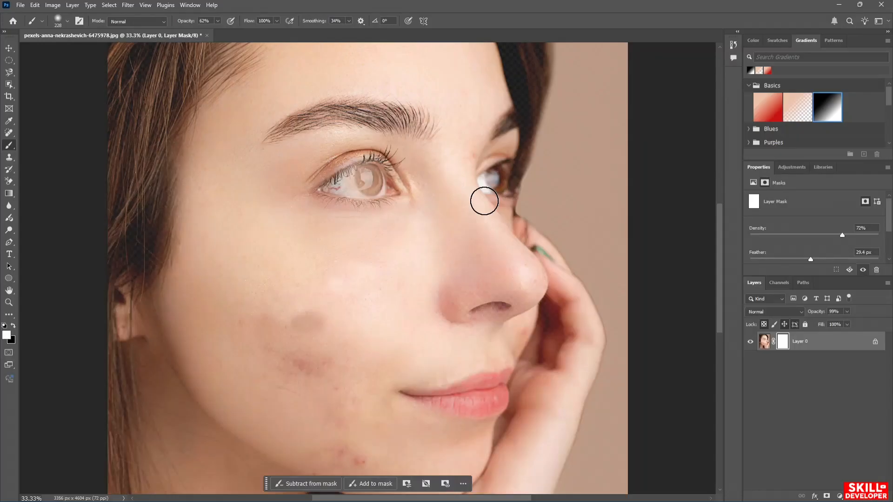
{"action": "left_click", "coordinate": [10, 181]}
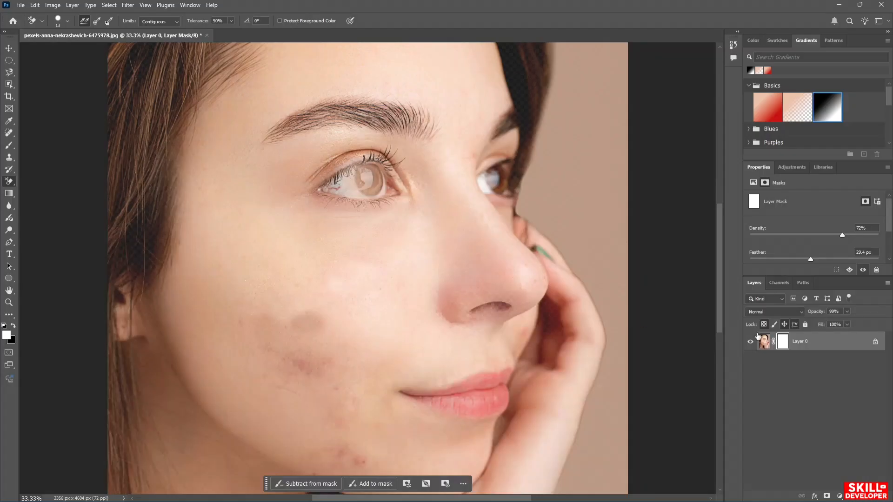
{"action": "left_click", "coordinate": [765, 342]}
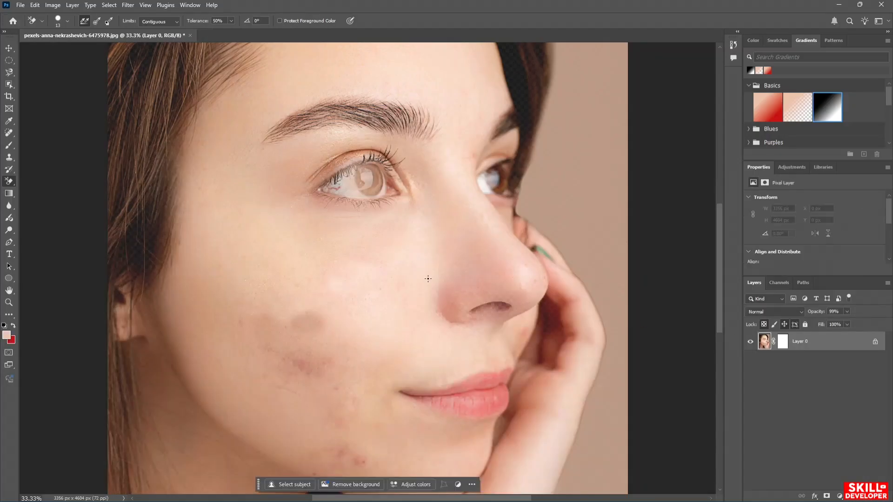
{"action": "mouse_move", "coordinate": [269, 254]}
{"action": "left_mouse_down"}
{"action": "mouse_move", "coordinate": [344, 280]}
{"action": "mouse_move", "coordinate": [335, 252]}
{"action": "mouse_move", "coordinate": [311, 249]}
{"action": "mouse_move", "coordinate": [303, 270]}
{"action": "mouse_move", "coordinate": [318, 319]}
{"action": "mouse_move", "coordinate": [382, 254]}
{"action": "mouse_move", "coordinate": [341, 261]}
{"action": "mouse_move", "coordinate": [325, 277]}
{"action": "left_mouse_up"}
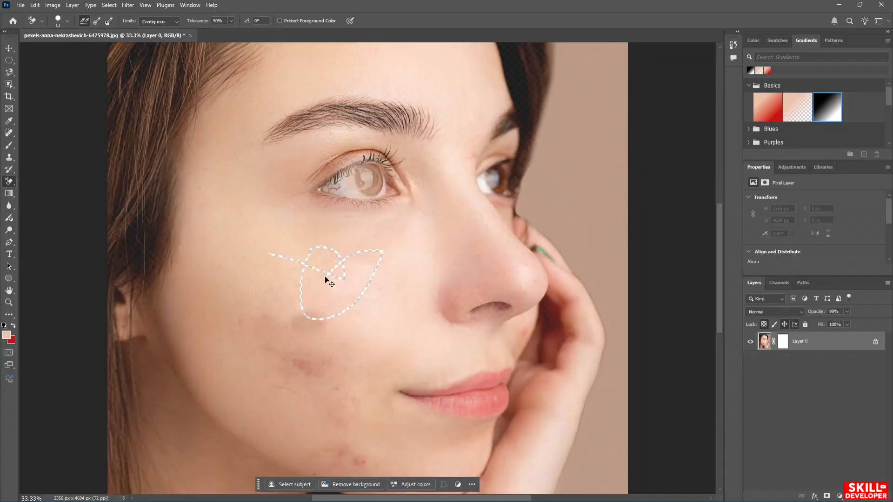
{"action": "key", "text": "ctrl+d"}
{"action": "left_click", "coordinate": [783, 342]}
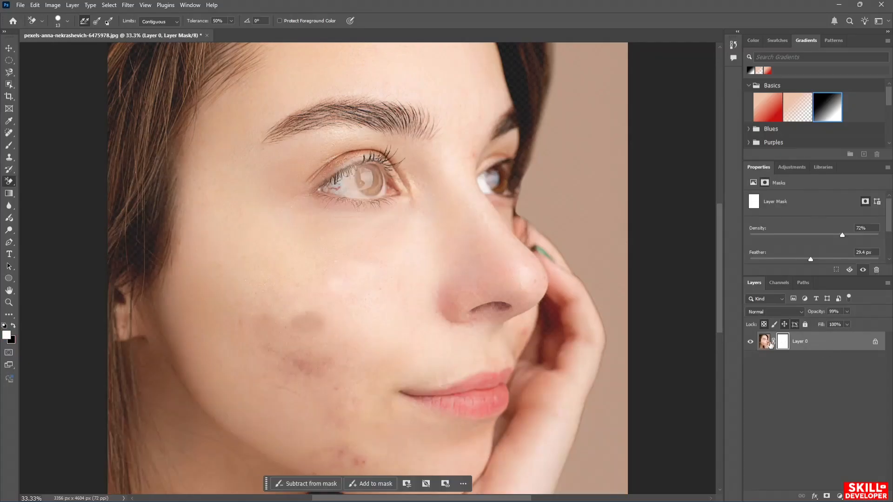
{"action": "left_click", "coordinate": [762, 345]}
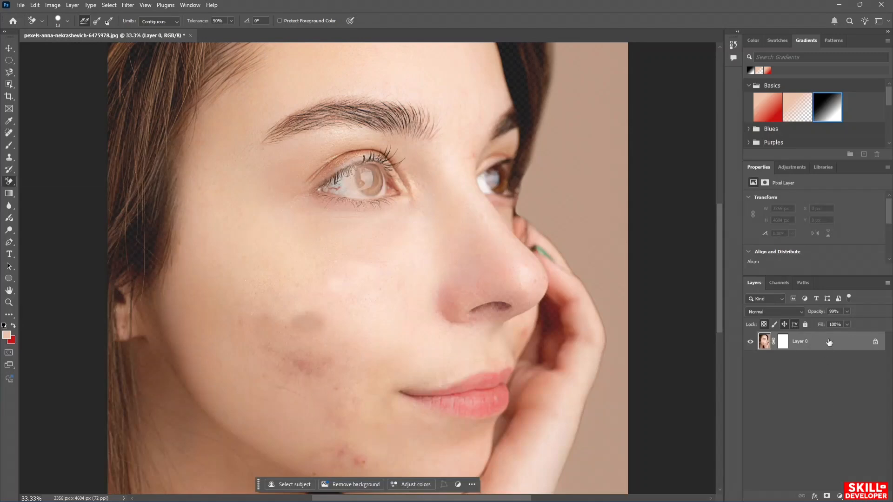
- Add a vector mask to the portrait layer and undo the addition
{"action": "left_click", "coordinate": [826, 496]}
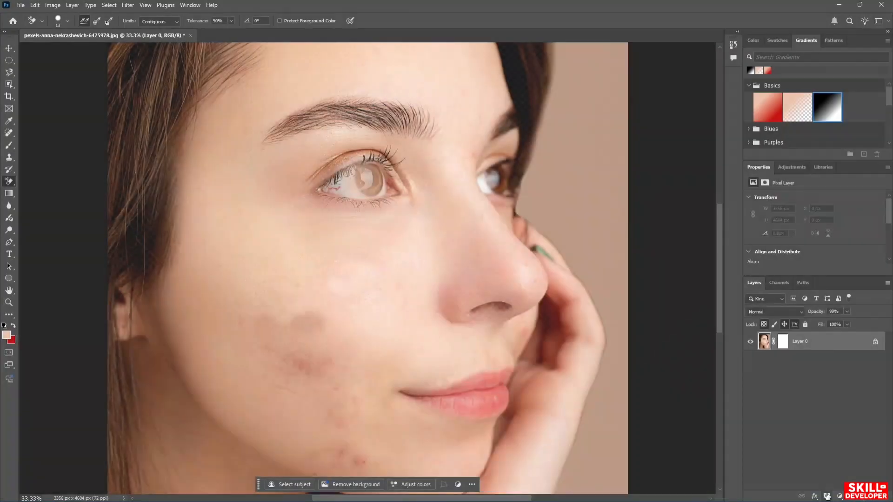
{"action": "left_click", "coordinate": [827, 497]}
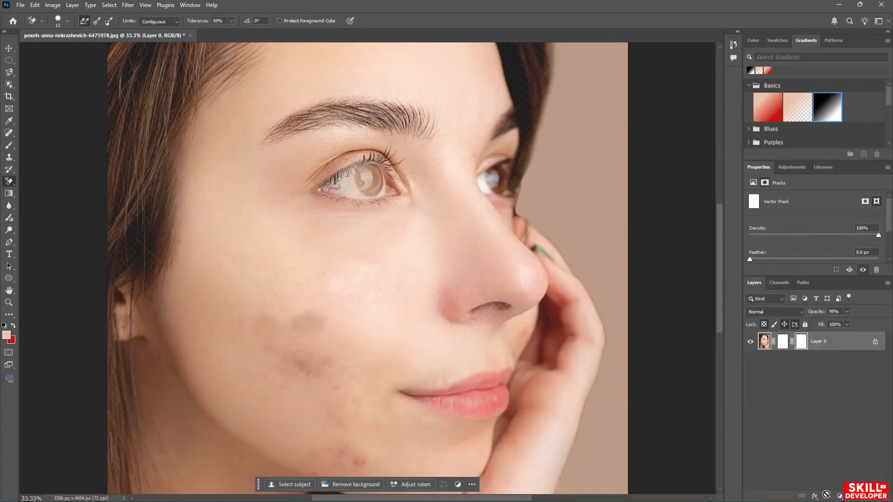
{"action": "key", "text": "ctrl+z"}
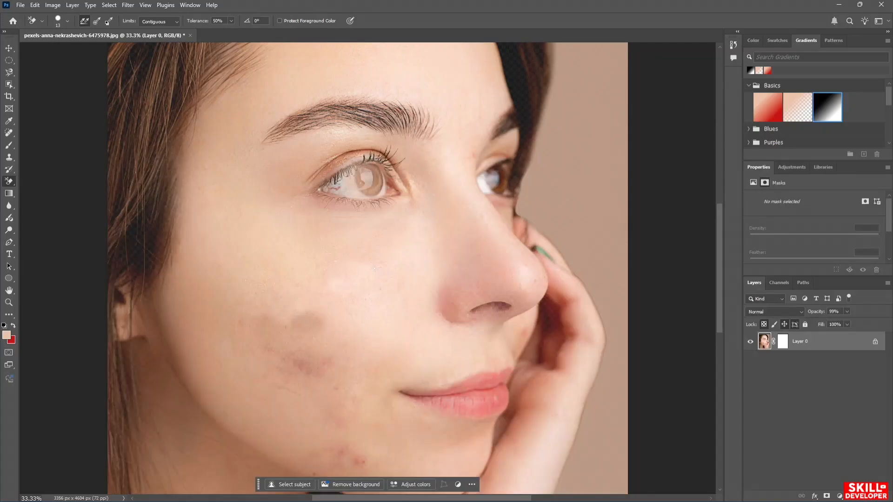
- Brush over the near eye's iris with the peach foreground color on the portrait layer's image itself
{"action": "key", "text": "b"}
{"action": "mouse_move", "coordinate": [346, 186]}
{"action": "left_mouse_down"}
{"action": "mouse_move", "coordinate": [368, 184]}
{"action": "mouse_move", "coordinate": [381, 168]}
{"action": "mouse_move", "coordinate": [370, 179]}
{"action": "left_mouse_up"}
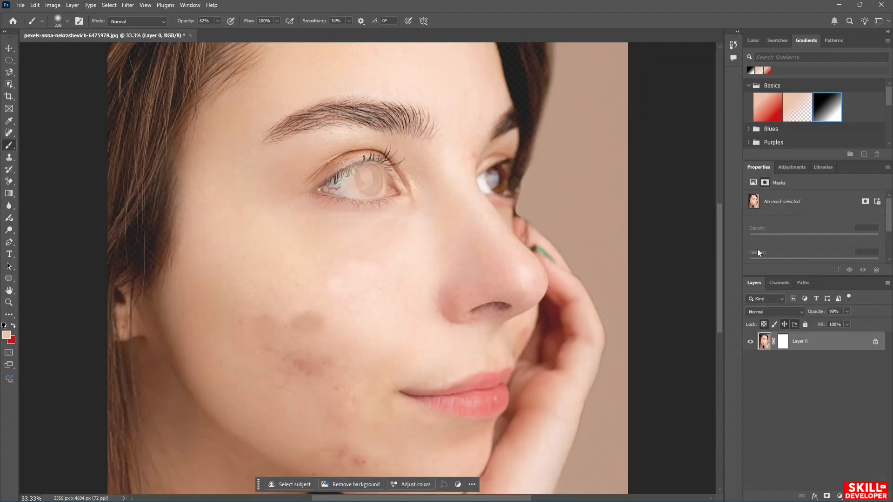
- Paint black over the near eye on the portrait layer's mask to hide that area
{"action": "left_click", "coordinate": [783, 341]}
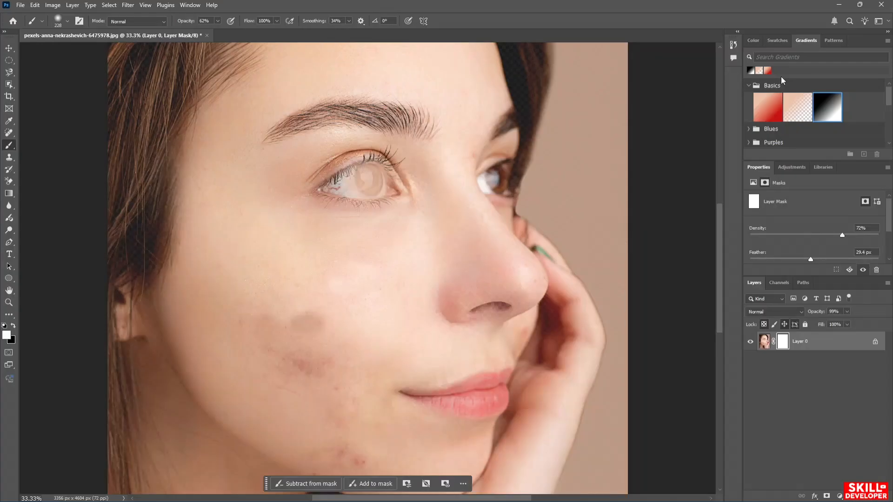
{"action": "left_click", "coordinate": [748, 85]}
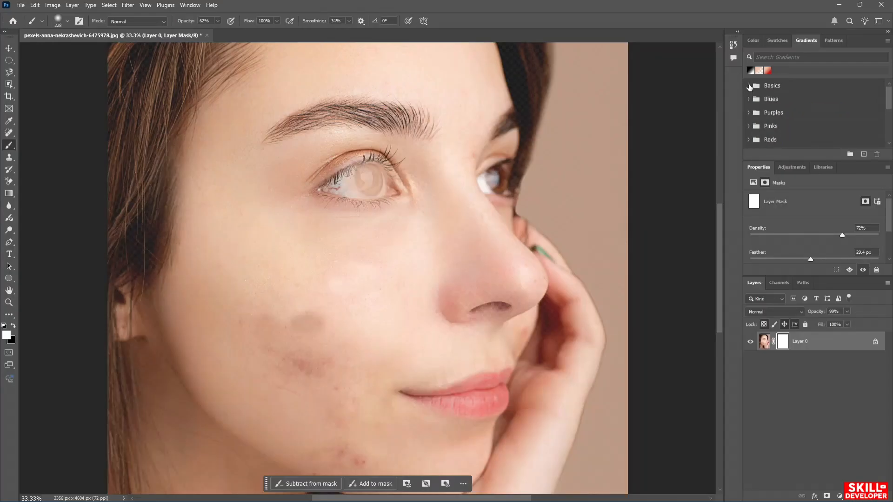
{"action": "left_click", "coordinate": [753, 40]}
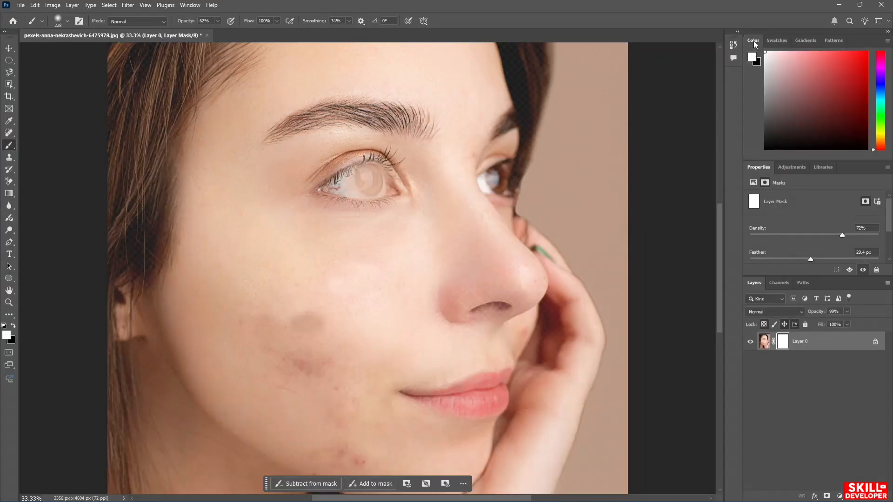
{"action": "key", "text": "d"}
{"action": "left_click_drag", "start_coordinate": [370, 180], "coordinate": [343, 179]}
{"action": "left_click", "coordinate": [860, 149]}
{"action": "mouse_move", "coordinate": [368, 167]}
{"action": "left_mouse_down"}
{"action": "mouse_move", "coordinate": [373, 176]}
{"action": "mouse_move", "coordinate": [357, 180]}
{"action": "mouse_move", "coordinate": [381, 187]}
{"action": "mouse_move", "coordinate": [365, 174]}
{"action": "mouse_move", "coordinate": [382, 176]}
{"action": "left_mouse_up"}
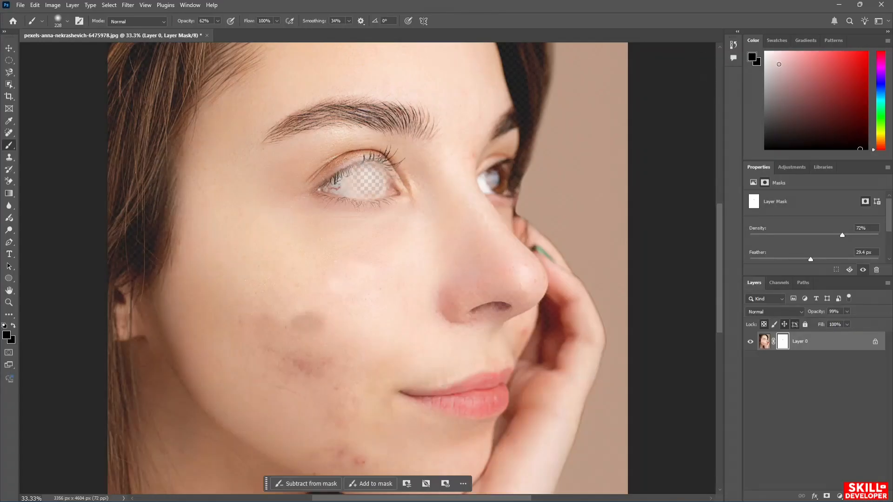
- Paint white over the near eye on the portrait layer's mask to bring the area back
{"action": "left_click", "coordinate": [765, 52]}
{"action": "mouse_move", "coordinate": [376, 170]}
{"action": "left_mouse_down"}
{"action": "mouse_move", "coordinate": [355, 196]}
{"action": "mouse_move", "coordinate": [376, 173]}
{"action": "mouse_move", "coordinate": [352, 188]}
{"action": "mouse_move", "coordinate": [373, 172]}
{"action": "mouse_move", "coordinate": [343, 184]}
{"action": "mouse_move", "coordinate": [359, 158]}
{"action": "mouse_move", "coordinate": [336, 171]}
{"action": "mouse_move", "coordinate": [395, 186]}
{"action": "mouse_move", "coordinate": [360, 190]}
{"action": "mouse_move", "coordinate": [346, 178]}
{"action": "mouse_move", "coordinate": [379, 188]}
{"action": "left_mouse_up"}
{"action": "left_click_drag", "start_coordinate": [360, 182], "coordinate": [348, 181]}
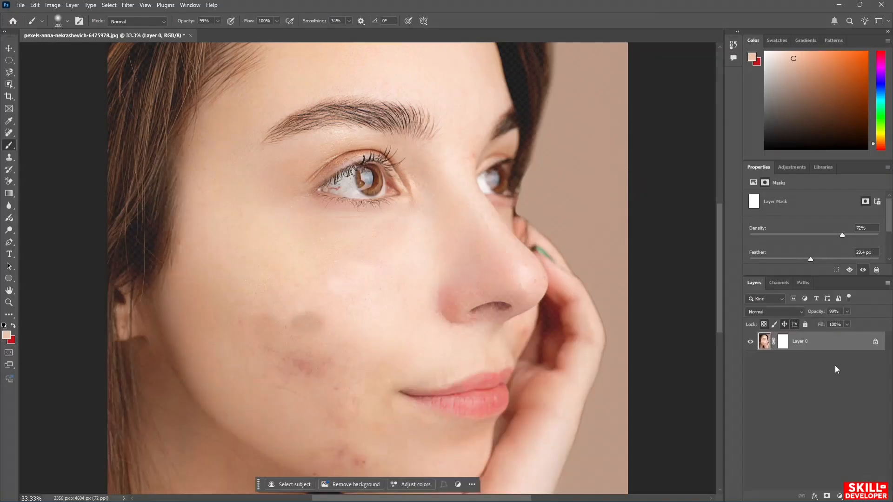
- Add a new empty layer above the portrait layer and open the image kawasan_falls.jpg
{"action": "key", "text": "ctrl+shift+n"}
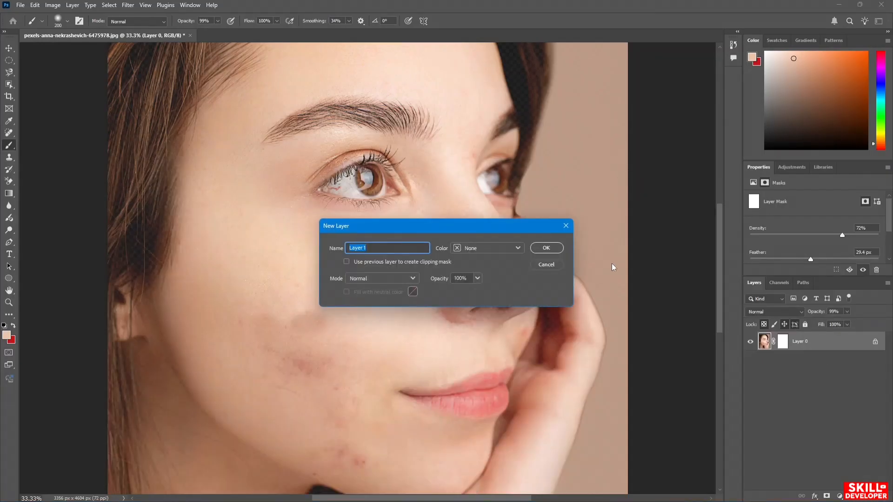
{"action": "key", "text": "Return"}
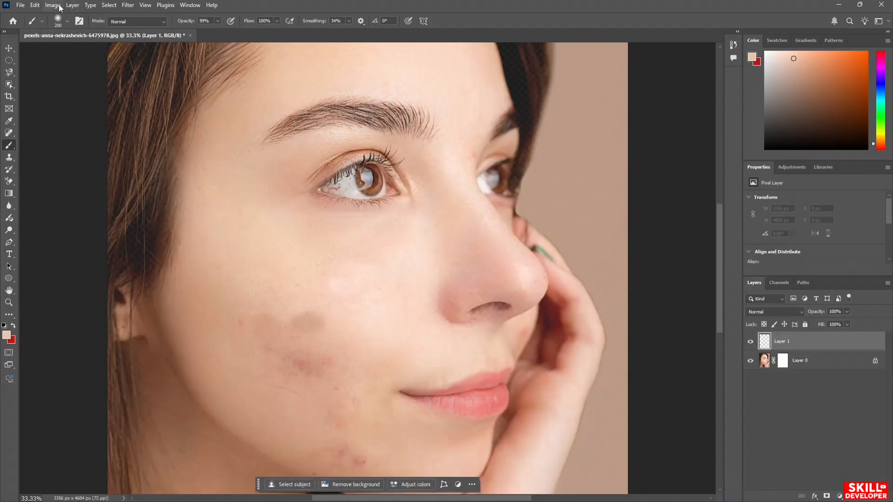
{"action": "key", "text": "ctrl+o"}
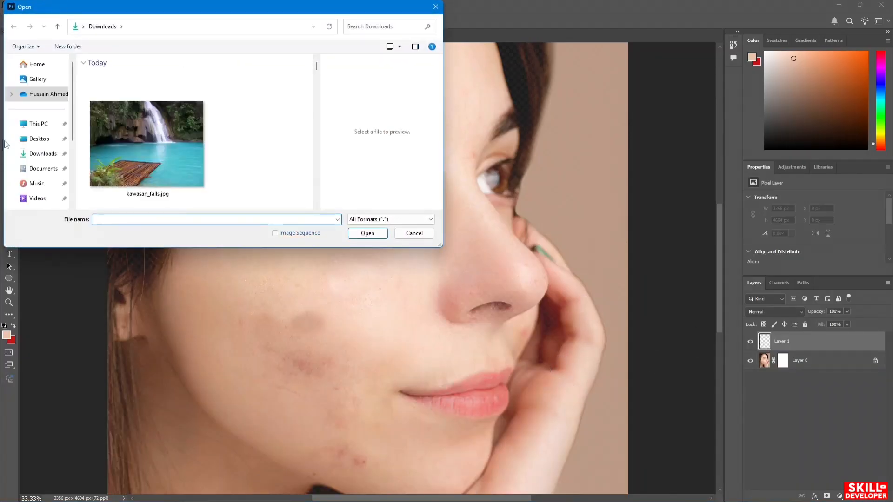
{"action": "left_click", "coordinate": [129, 161]}
{"action": "left_click", "coordinate": [371, 233]}
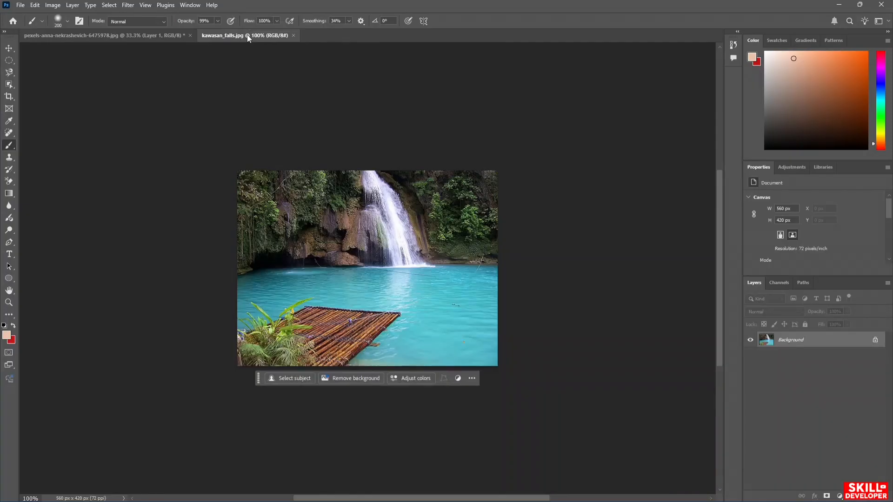
- Copy the waterfall picture into the portrait document as a new layer, placed just below the near eye
{"action": "left_click_drag", "start_coordinate": [248, 37], "coordinate": [78, 36]}
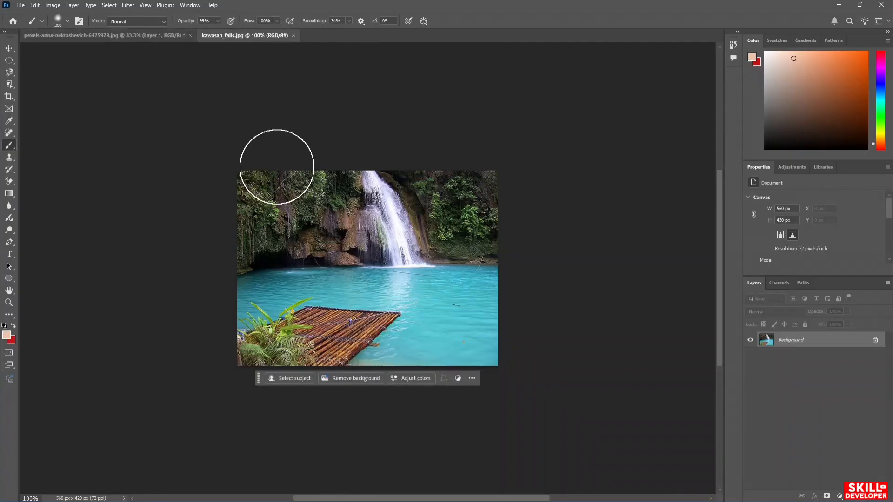
{"action": "left_click", "coordinate": [9, 48]}
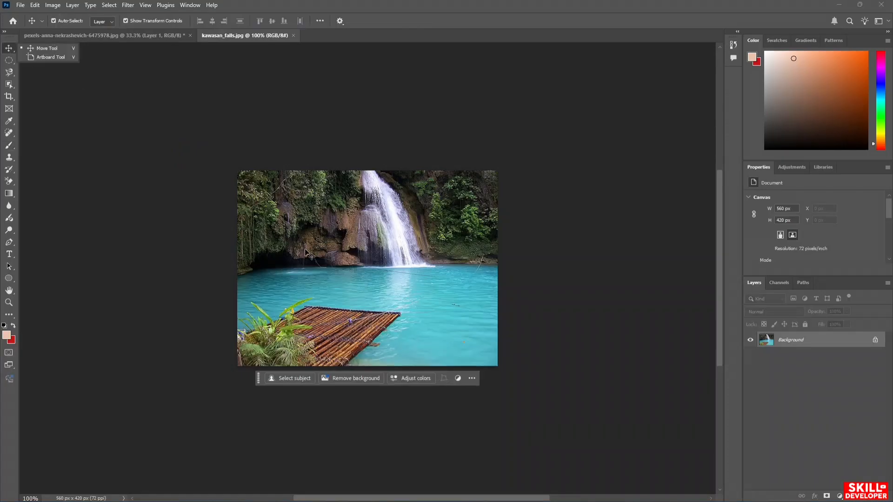
{"action": "left_click_drag", "start_coordinate": [333, 248], "coordinate": [337, 228]}
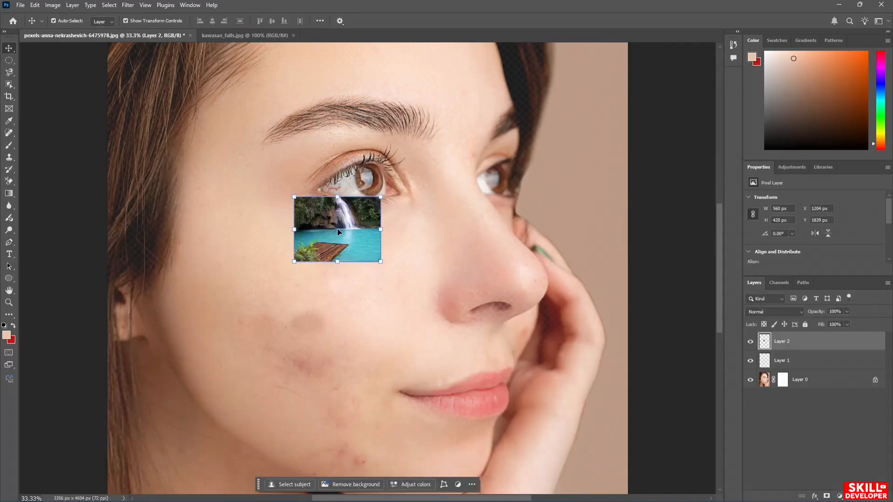
- Scale the waterfall picture to 308.40% so it covers the near eye, and place its layer beneath the portrait layer
{"action": "left_click_drag", "start_coordinate": [379, 263], "coordinate": [529, 438]}
{"action": "left_click_drag", "start_coordinate": [303, 209], "coordinate": [250, 185]}
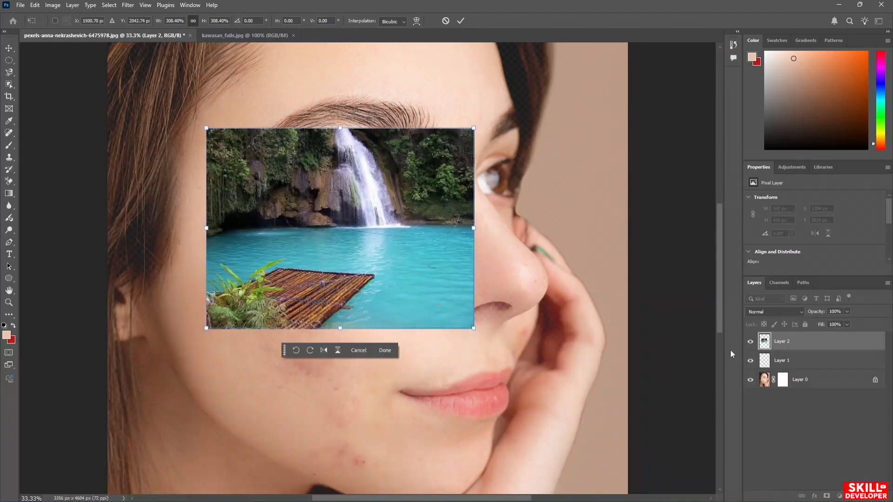
{"action": "left_click_drag", "start_coordinate": [792, 344], "coordinate": [798, 394]}
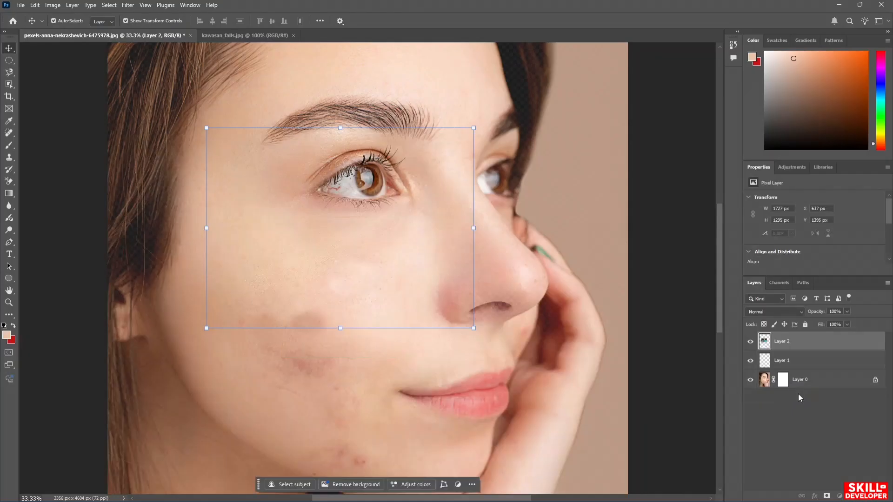
- Paint black over the near eye on the portrait layer's mask to reveal the waterfall picture beneath it
{"action": "left_click", "coordinate": [807, 360]}
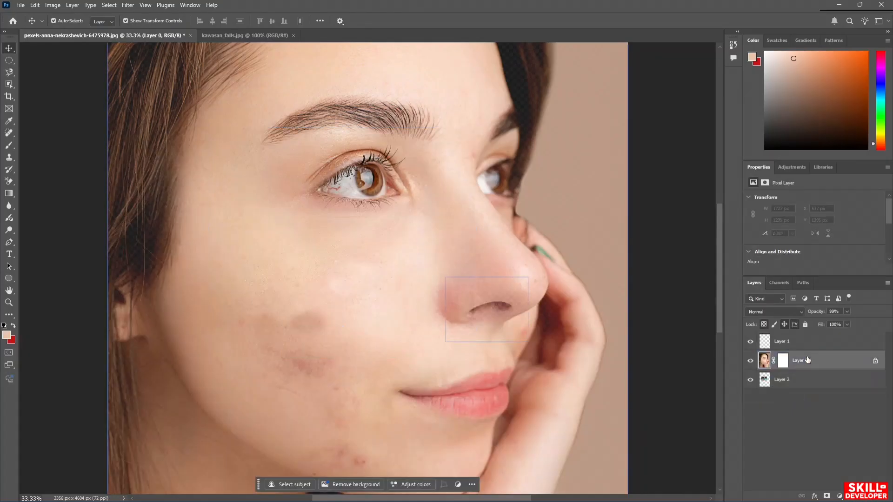
{"action": "left_click", "coordinate": [783, 361]}
{"action": "left_click", "coordinate": [783, 362]}
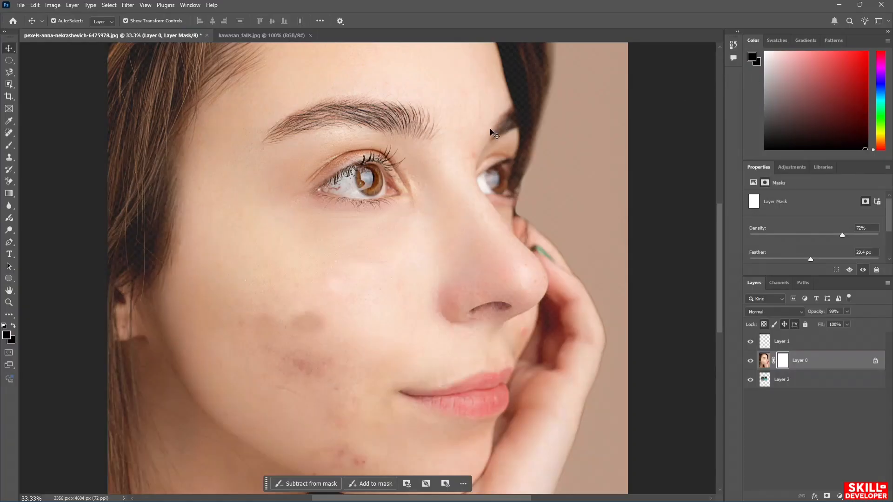
{"action": "key", "text": "b"}
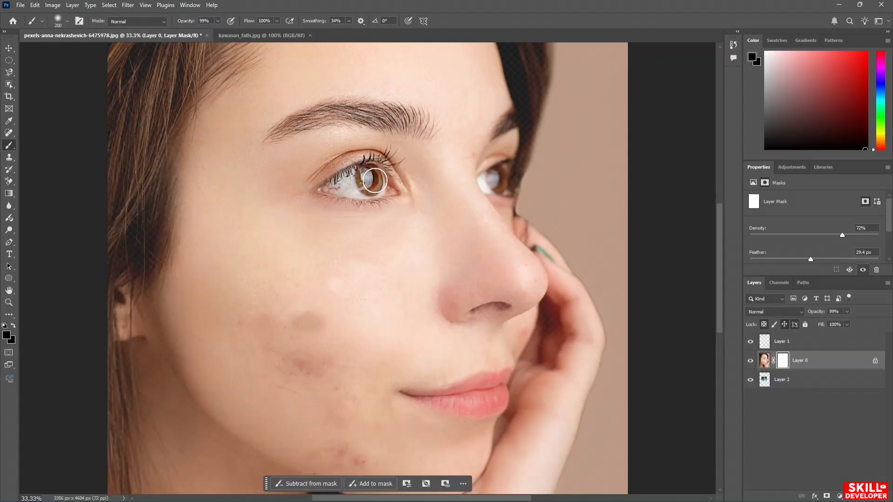
{"action": "mouse_move", "coordinate": [367, 190]}
{"action": "left_mouse_down"}
{"action": "mouse_move", "coordinate": [393, 171]}
{"action": "mouse_move", "coordinate": [342, 192]}
{"action": "mouse_move", "coordinate": [381, 194]}
{"action": "mouse_move", "coordinate": [343, 157]}
{"action": "mouse_move", "coordinate": [371, 205]}
{"action": "mouse_move", "coordinate": [351, 150]}
{"action": "mouse_move", "coordinate": [390, 212]}
{"action": "mouse_move", "coordinate": [358, 181]}
{"action": "mouse_move", "coordinate": [378, 185]}
{"action": "mouse_move", "coordinate": [343, 186]}
{"action": "mouse_move", "coordinate": [397, 182]}
{"action": "mouse_move", "coordinate": [338, 182]}
{"action": "mouse_move", "coordinate": [391, 178]}
{"action": "mouse_move", "coordinate": [365, 183]}
{"action": "left_mouse_up"}
{"action": "key", "text": "ctrl+z"}
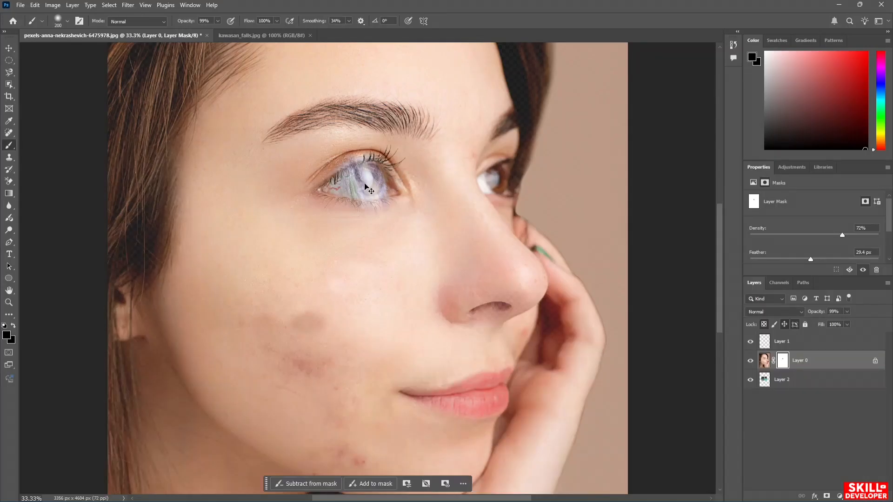
- Undo the last strokes on the portrait layer's mask and repaint black over the near eye
{"action": "key", "text": "ctrl+z"}
{"action": "key", "text": "ctrl+z"}
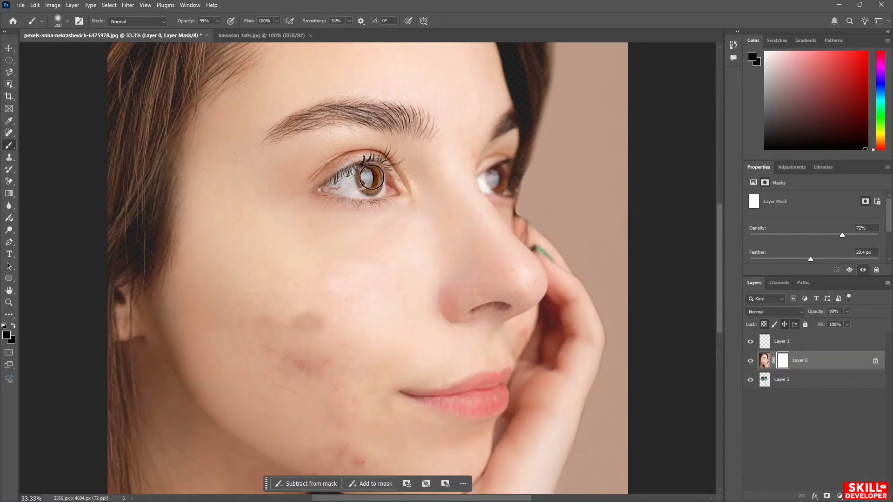
{"action": "mouse_move", "coordinate": [366, 177]}
{"action": "left_mouse_down"}
{"action": "mouse_move", "coordinate": [380, 186]}
{"action": "mouse_move", "coordinate": [354, 183]}
{"action": "mouse_move", "coordinate": [381, 178]}
{"action": "mouse_move", "coordinate": [464, 260]}
{"action": "left_mouse_up"}
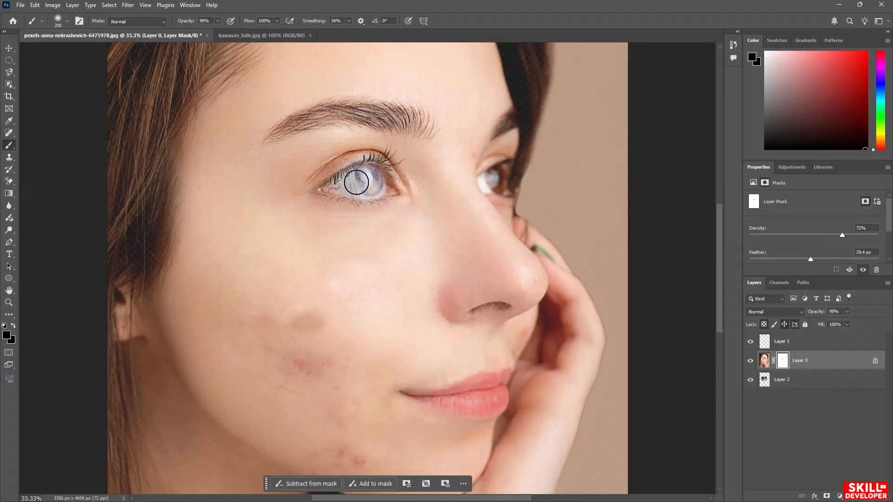
- Try painting black on the mask down the cheek below the near eye, and undo those strokes
{"action": "left_click_drag", "start_coordinate": [350, 223], "coordinate": [350, 269]}
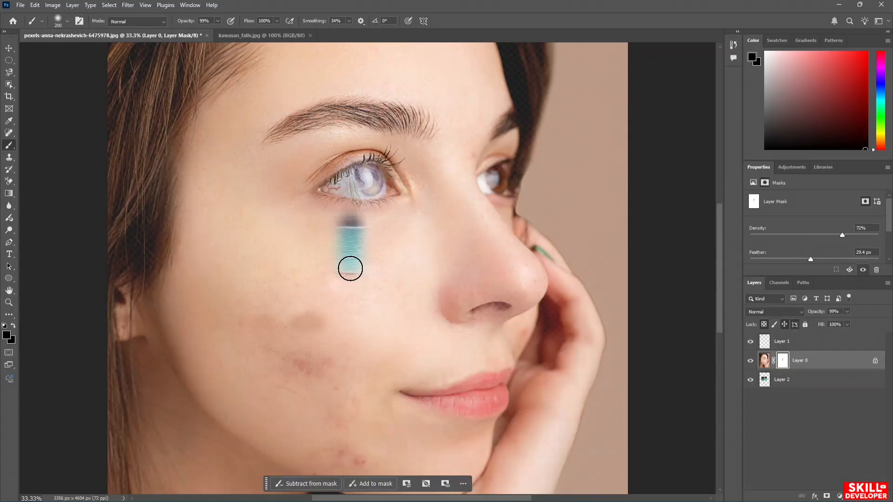
{"action": "key", "text": "ctrl+z"}
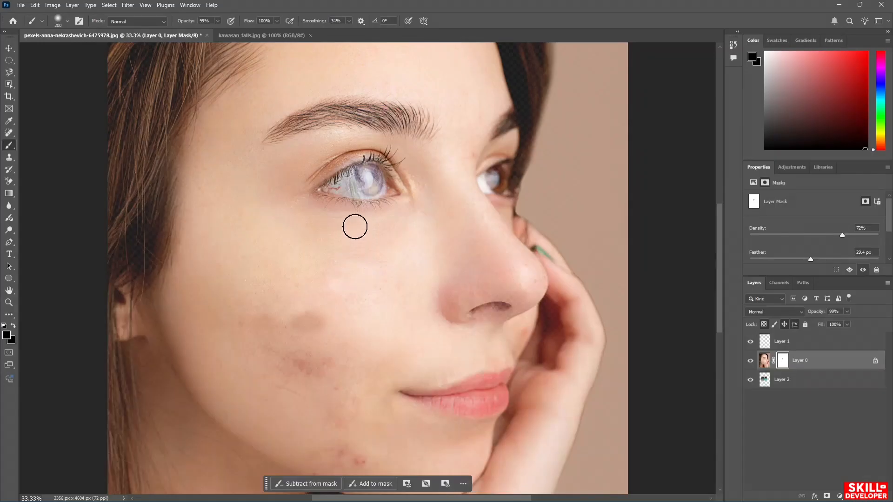
{"action": "left_click_drag", "start_coordinate": [355, 223], "coordinate": [354, 256]}
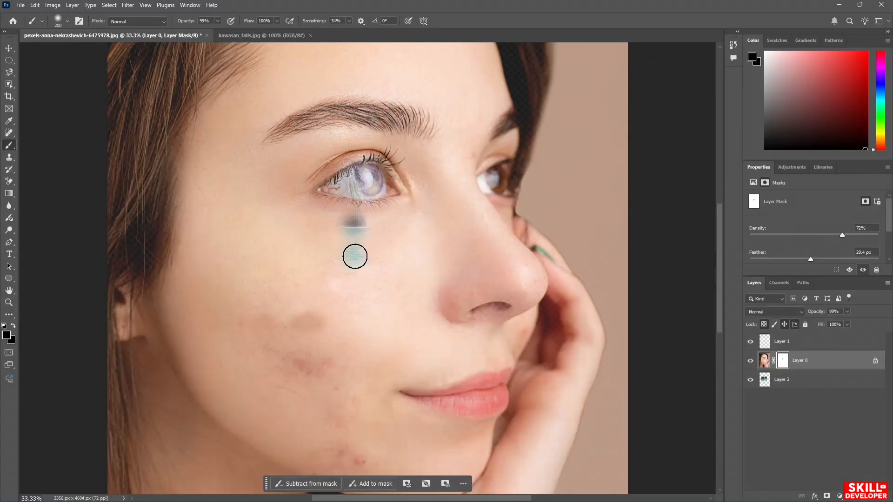
{"action": "left_click", "coordinate": [363, 294]}
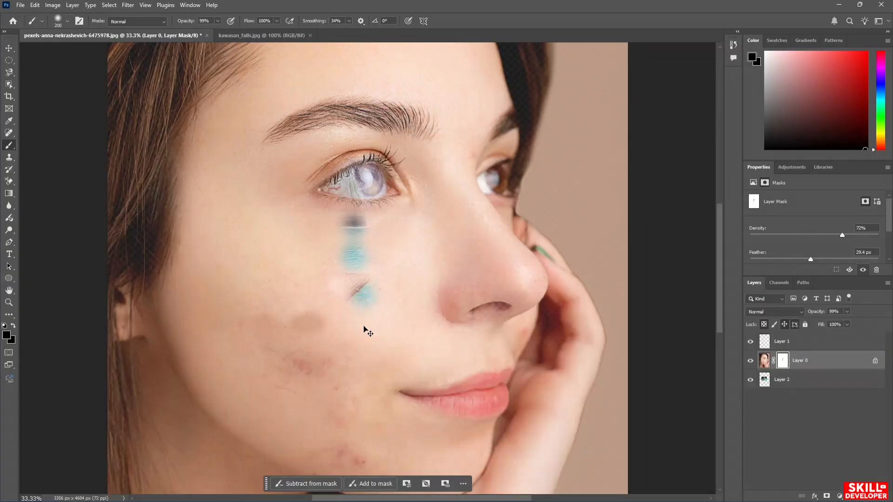
{"action": "key", "text": "ctrl+z"}
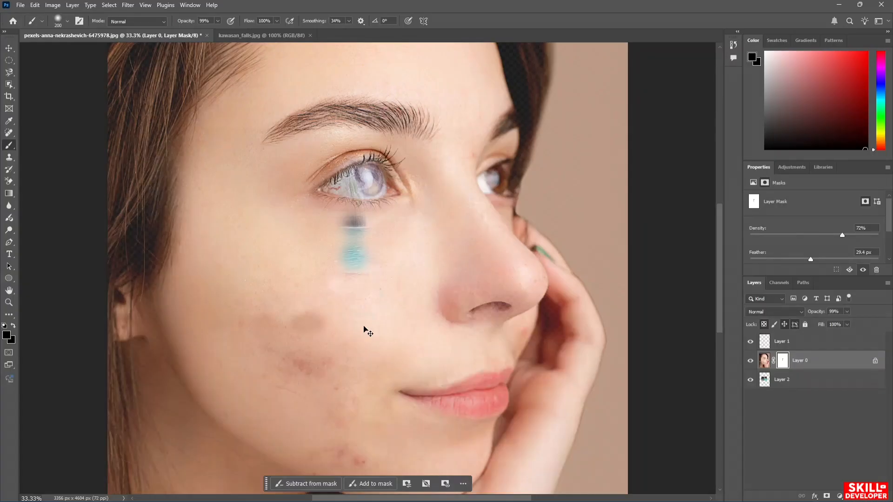
{"action": "key", "text": "ctrl+z"}
{"action": "key", "text": "ctrl+z"}
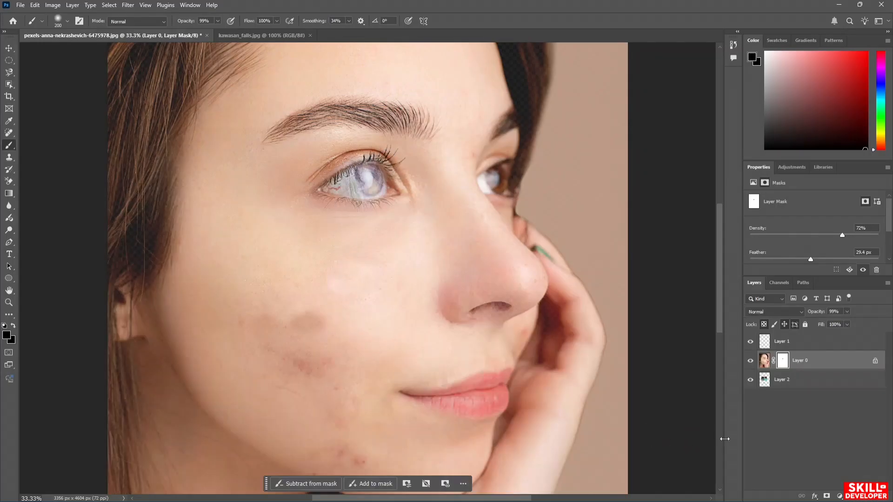
- Move the waterfall picture up to X 595 px, Y 954 px beneath the near eye, hiding the portrait layer temporarily while positioning it
{"action": "left_click", "coordinate": [750, 361]}
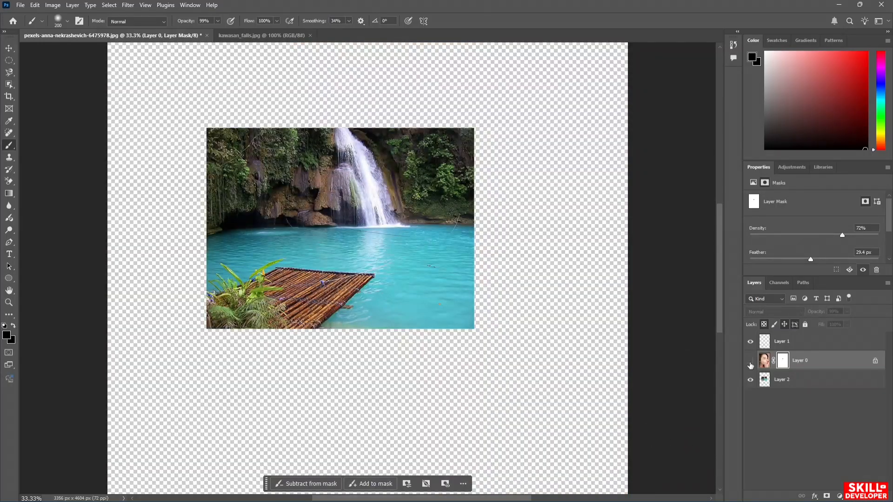
{"action": "left_click", "coordinate": [9, 48]}
{"action": "left_click", "coordinate": [333, 199]}
{"action": "left_click_drag", "start_coordinate": [357, 200], "coordinate": [355, 159]}
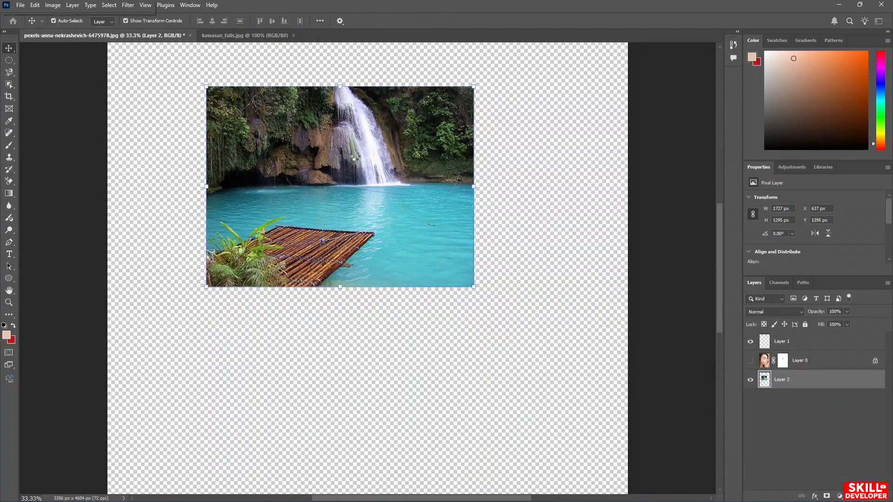
{"action": "left_click", "coordinate": [750, 361]}
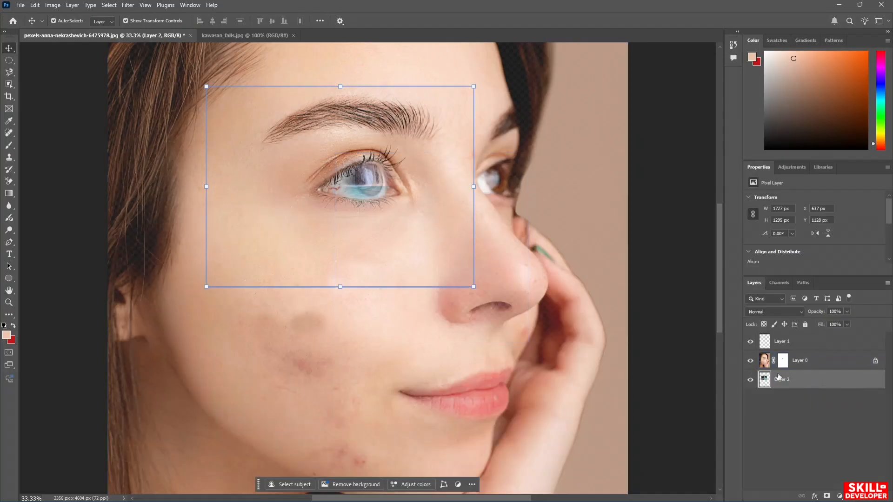
{"action": "left_click_drag", "start_coordinate": [271, 182], "coordinate": [263, 152]}
- Set the foreground colour to white
{"action": "left_click", "coordinate": [828, 125]}
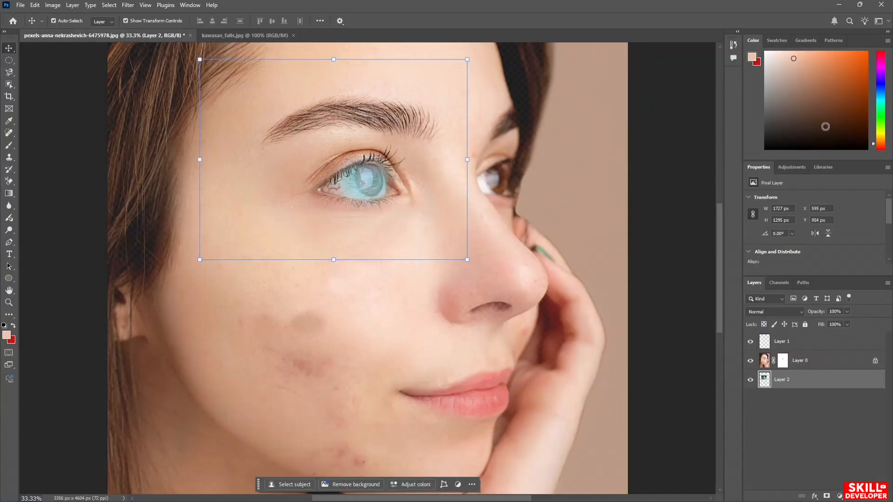
{"action": "left_click", "coordinate": [785, 72]}
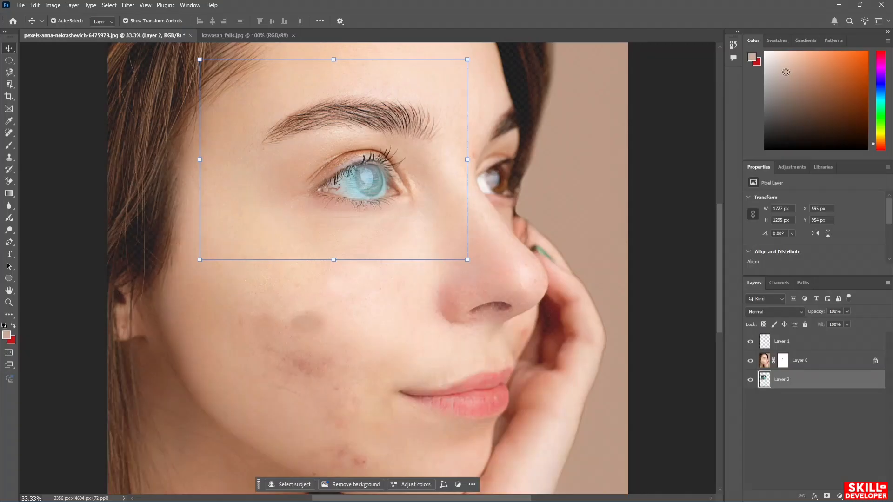
{"action": "left_click_drag", "start_coordinate": [785, 72], "coordinate": [765, 51]}
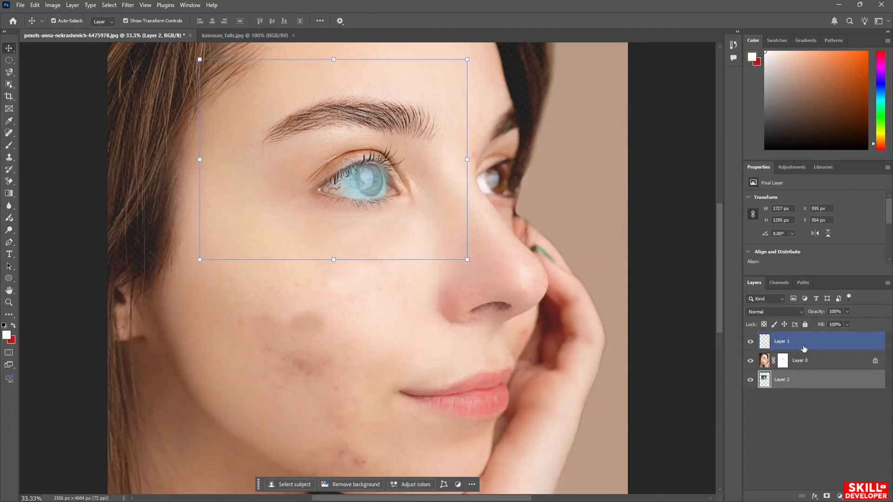
- Paint white with the Brush over the near eye on the portrait layer's mask to bring back the original eye
{"action": "left_click", "coordinate": [783, 361]}
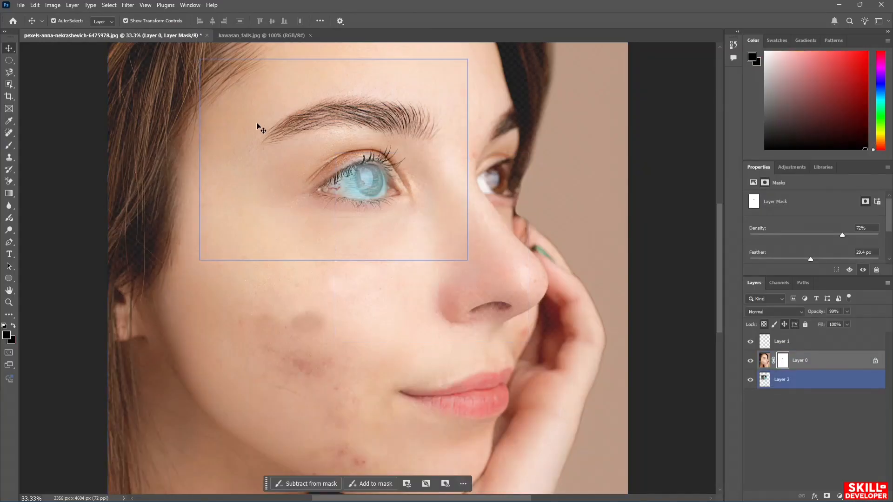
{"action": "key", "text": "b"}
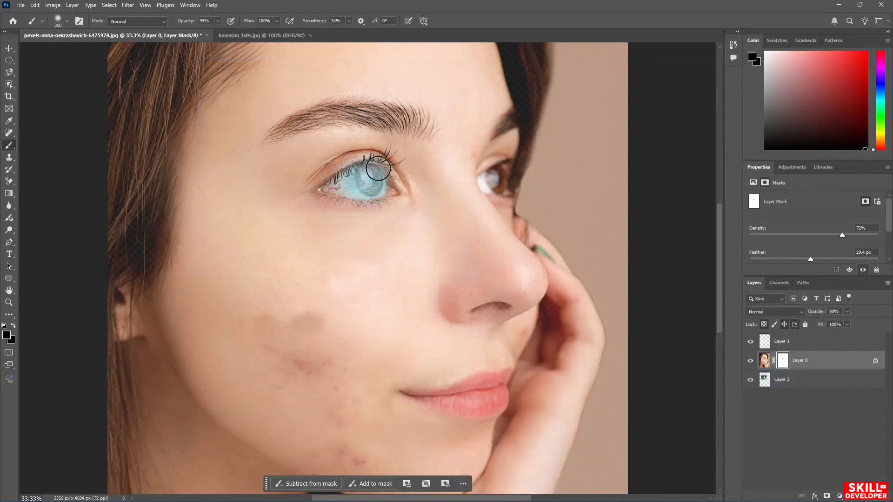
{"action": "key", "text": "x"}
{"action": "mouse_move", "coordinate": [372, 178]}
{"action": "left_mouse_down"}
{"action": "mouse_move", "coordinate": [348, 184]}
{"action": "mouse_move", "coordinate": [351, 193]}
{"action": "mouse_move", "coordinate": [373, 205]}
{"action": "mouse_move", "coordinate": [392, 201]}
{"action": "mouse_move", "coordinate": [404, 172]}
{"action": "mouse_move", "coordinate": [388, 150]}
{"action": "mouse_move", "coordinate": [359, 148]}
{"action": "mouse_move", "coordinate": [339, 171]}
{"action": "left_mouse_up"}
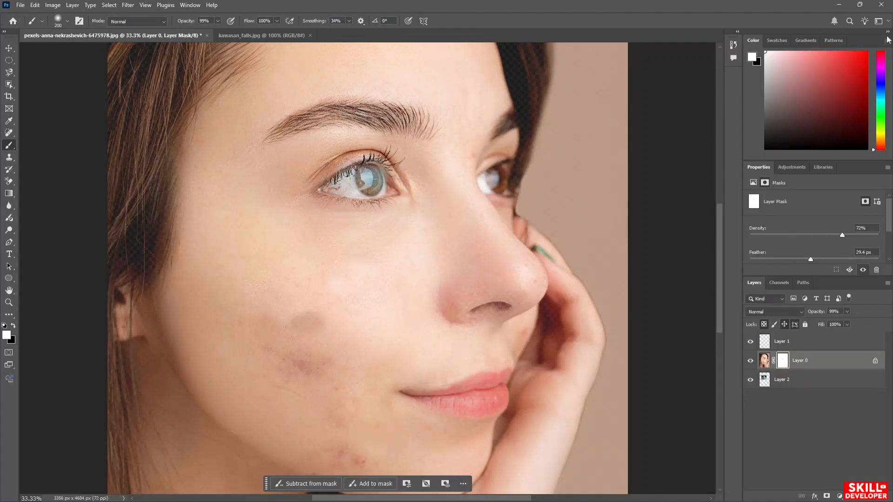
- Add a white-to-transparent gradient fill above the portrait layer, trying the white-to-red preset in between
{"action": "left_click", "coordinate": [804, 41]}
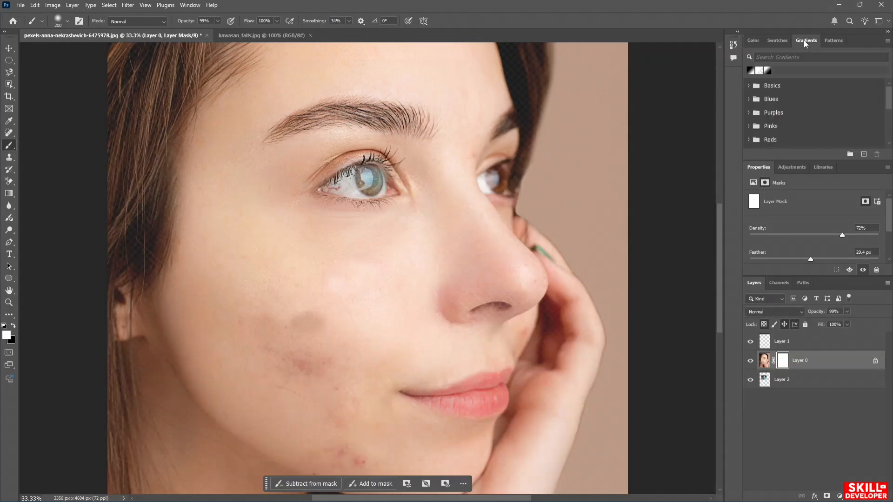
{"action": "left_click", "coordinate": [760, 70]}
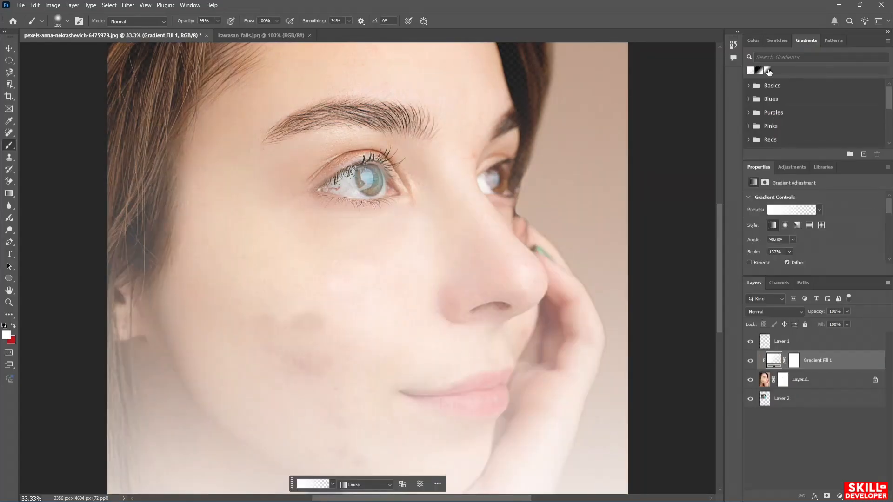
{"action": "left_click", "coordinate": [768, 71]}
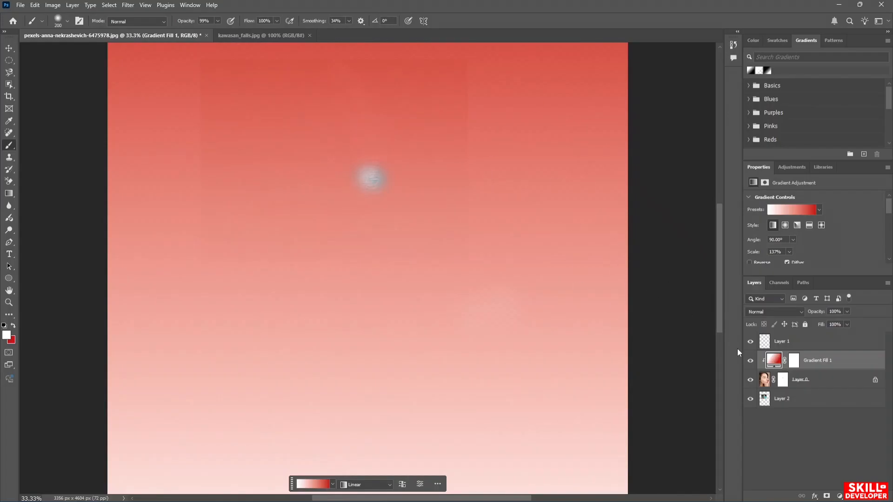
{"action": "left_click", "coordinate": [758, 70]}
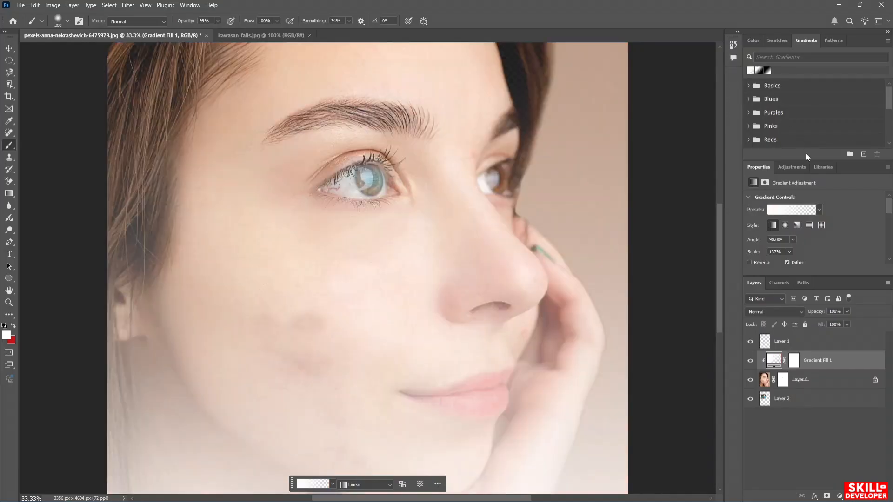
- Try the black-to-white and white-to-red gradients from the Basics presets on the gradient fill, and return to the white-to-transparent one
{"action": "left_click", "coordinate": [801, 211]}
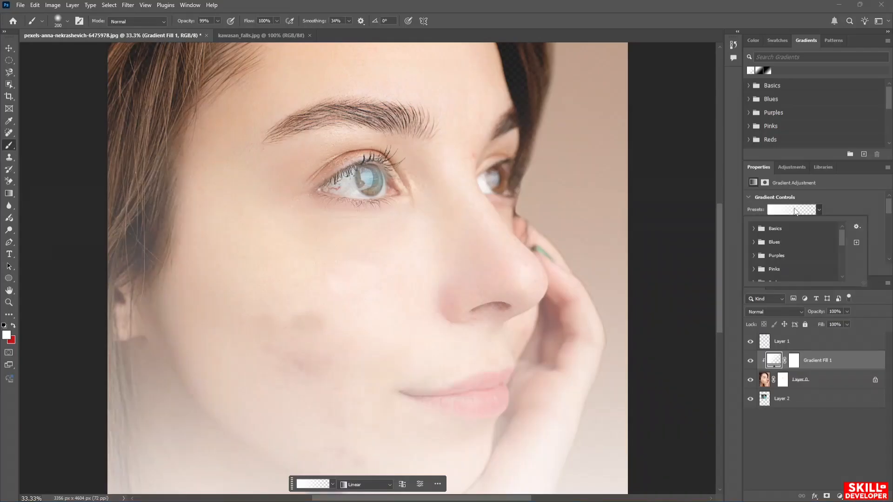
{"action": "left_click", "coordinate": [749, 86]}
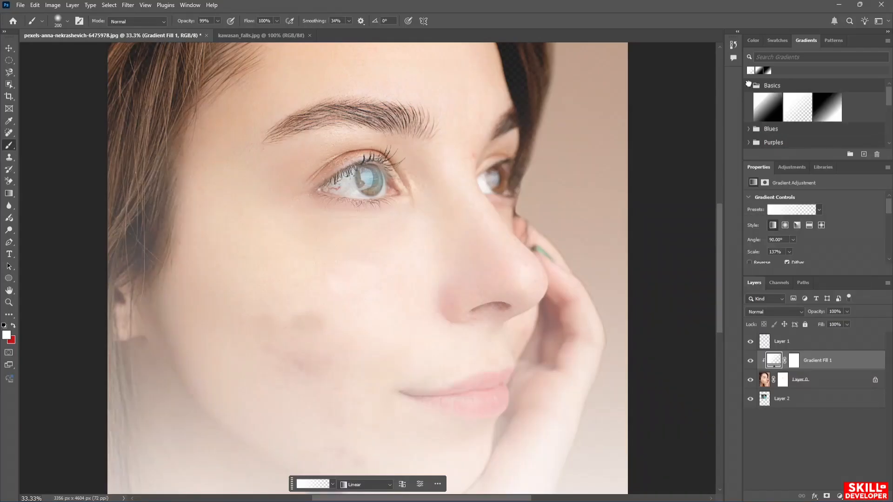
{"action": "left_click", "coordinate": [795, 103]}
{"action": "left_click", "coordinate": [829, 108]}
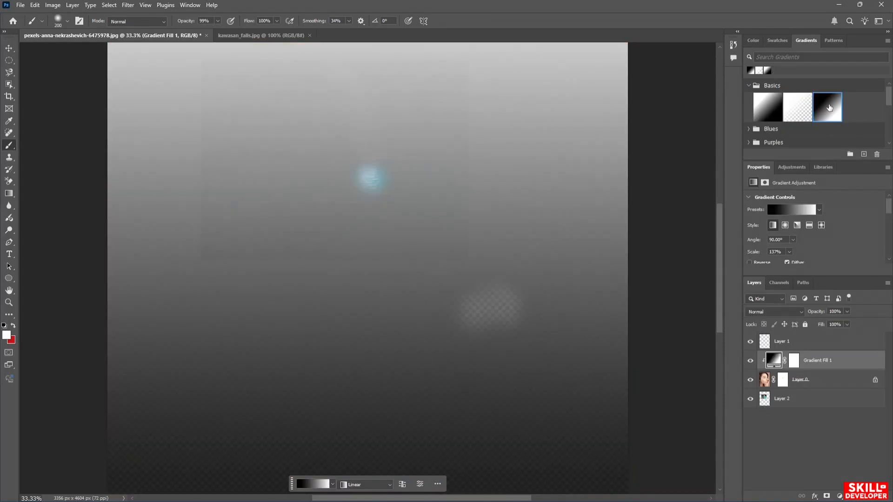
{"action": "left_click", "coordinate": [767, 106]}
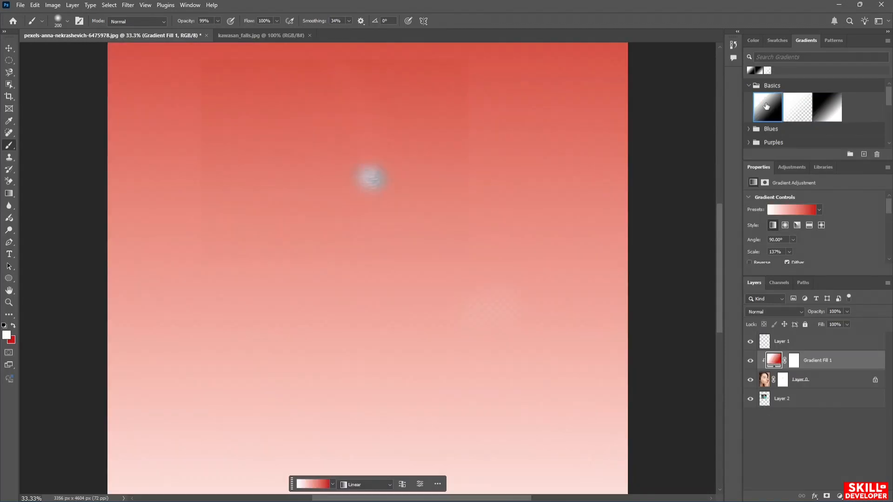
{"action": "left_click", "coordinate": [799, 107]}
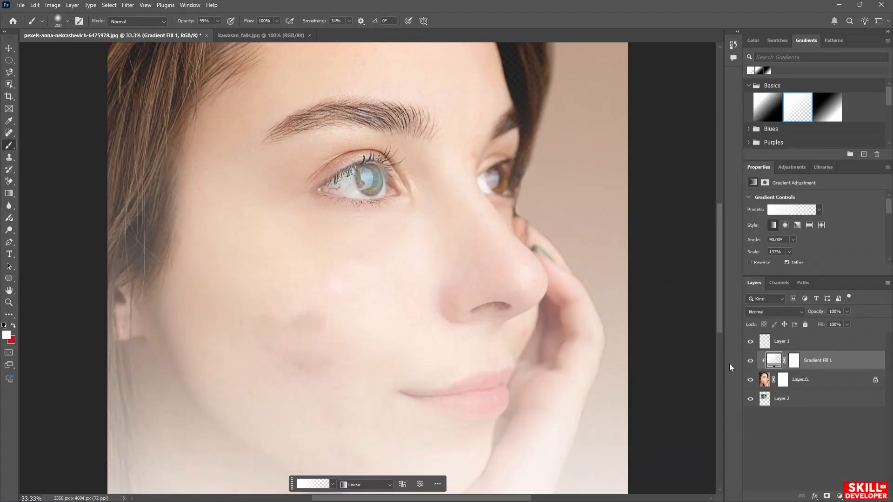
- Select the gradient fill's mask, try a 3937 px white brush on the lower face, and reduce the brush to about 228 px
{"action": "left_click", "coordinate": [794, 360]}
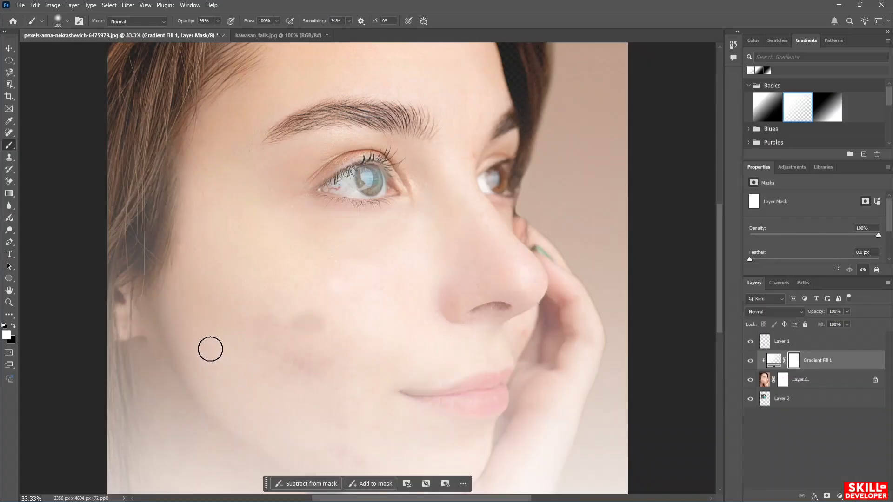
{"action": "left_click", "coordinate": [750, 38]}
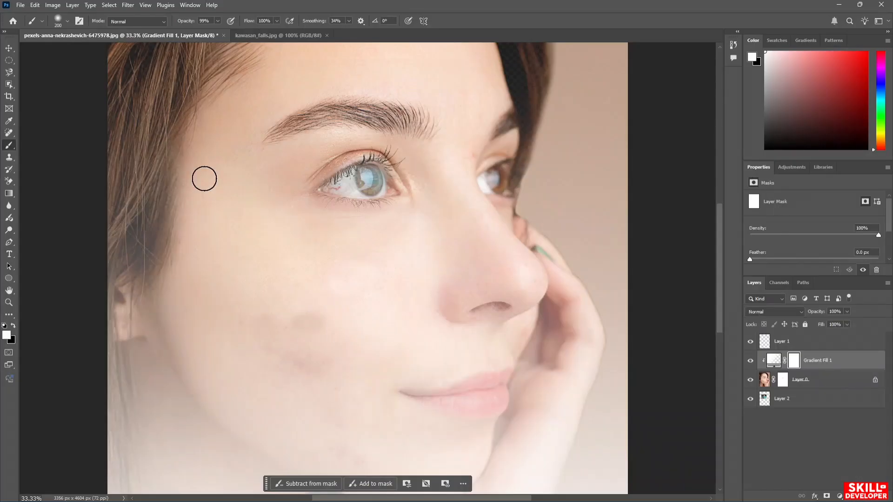
{"action": "left_click", "coordinate": [67, 21]}
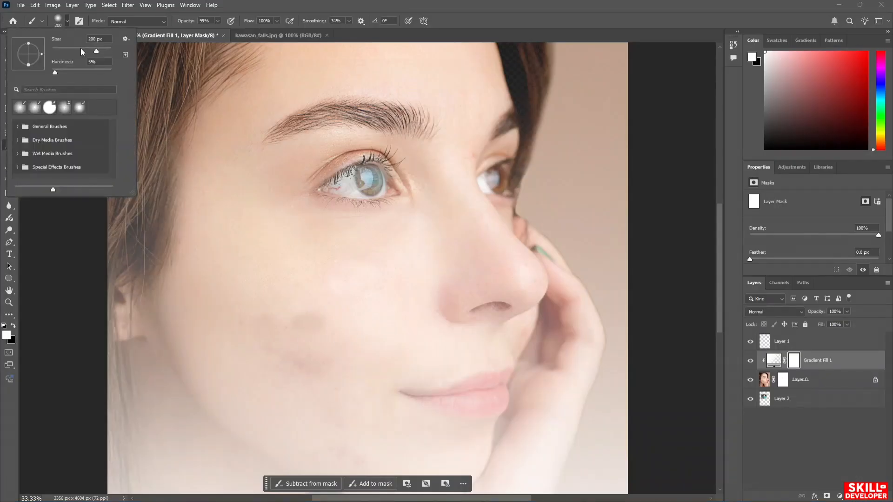
{"action": "left_click_drag", "start_coordinate": [96, 52], "coordinate": [111, 52]}
{"action": "left_click", "coordinate": [225, 487]}
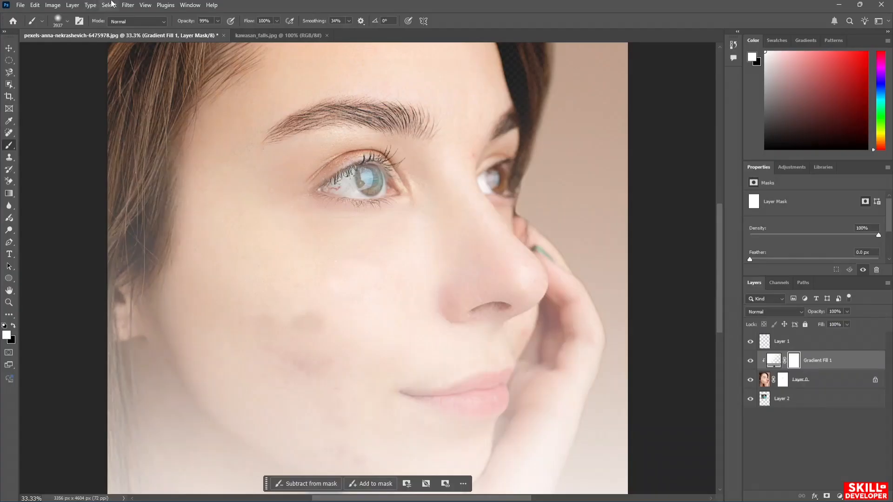
{"action": "left_click", "coordinate": [68, 22]}
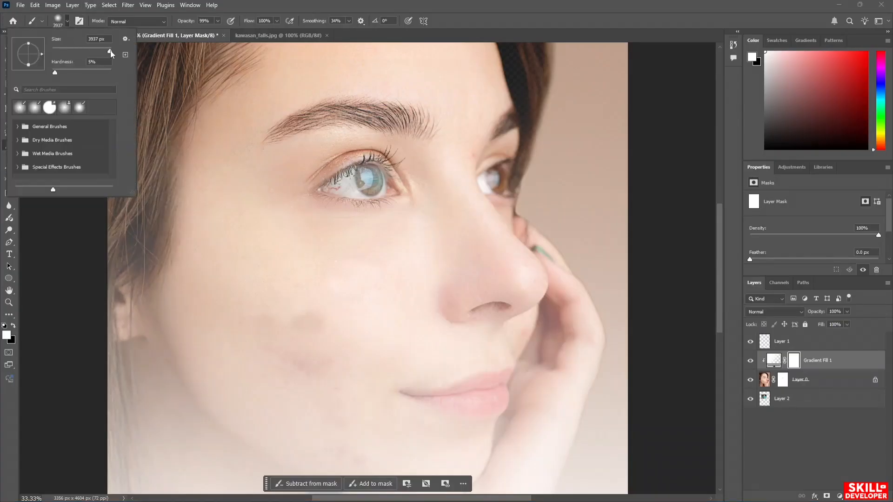
{"action": "left_click_drag", "start_coordinate": [110, 50], "coordinate": [98, 50]}
{"action": "left_click", "coordinate": [250, 345]}
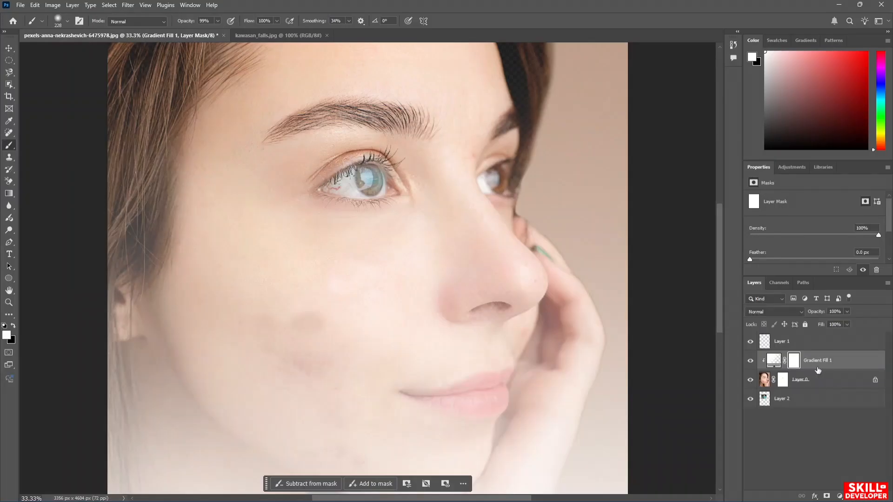
- Move the portrait layer above the gradient fill and back beneath it to release the clipping, and select the gradient fill
{"action": "left_click_drag", "start_coordinate": [820, 372], "coordinate": [821, 347]}
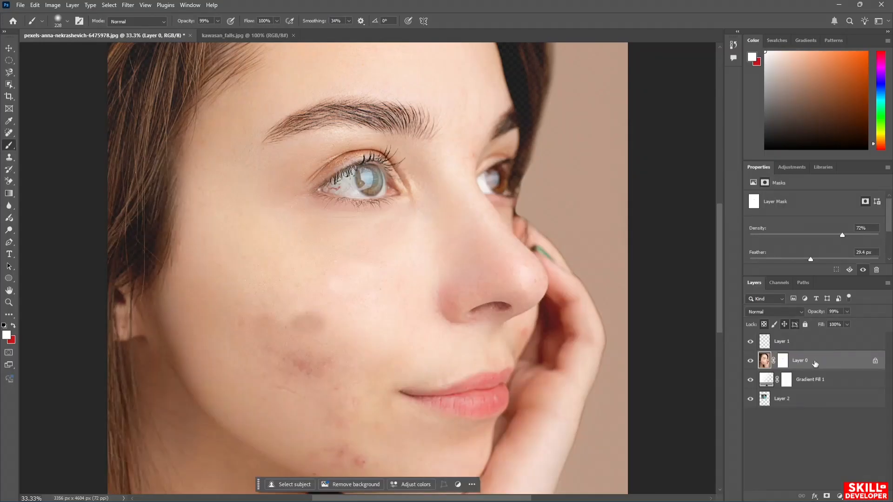
{"action": "left_click_drag", "start_coordinate": [812, 367], "coordinate": [814, 385]}
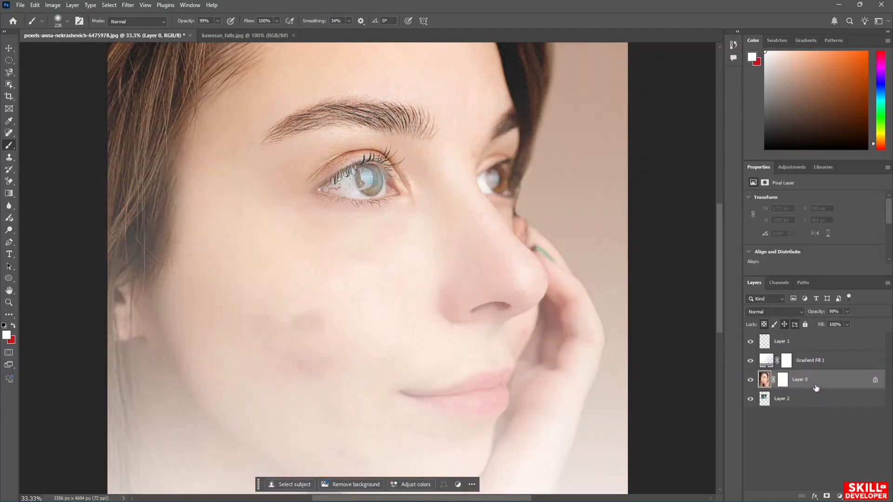
{"action": "left_click", "coordinate": [766, 362]}
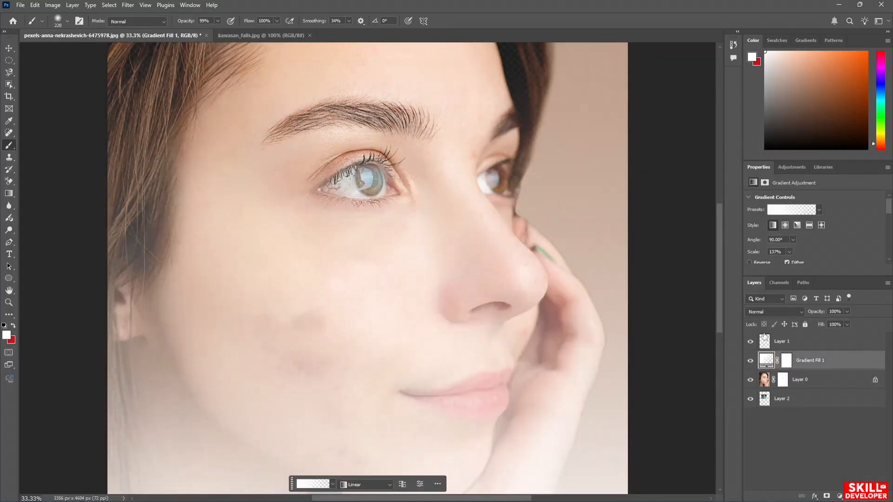
- Select the gradient fill's mask and its gradient thumbnail in turn, and move the portrait layer above the gradient fill
{"action": "left_click", "coordinate": [787, 361]}
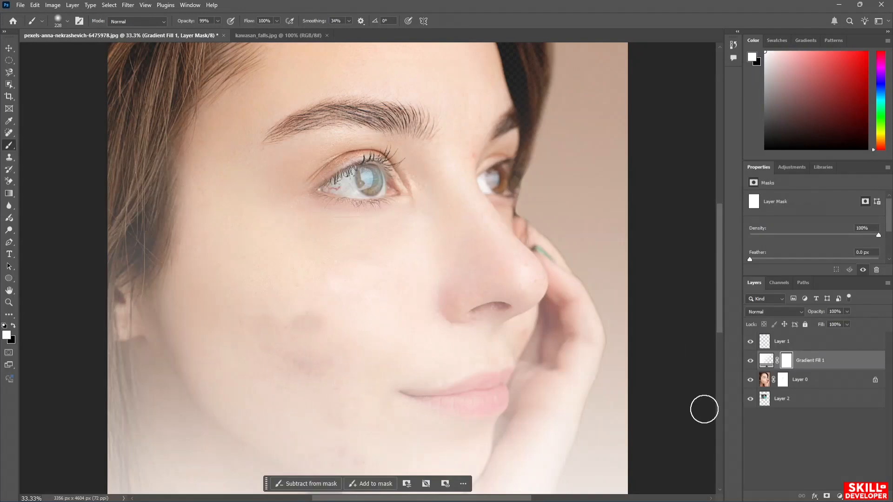
{"action": "left_click", "coordinate": [767, 361]}
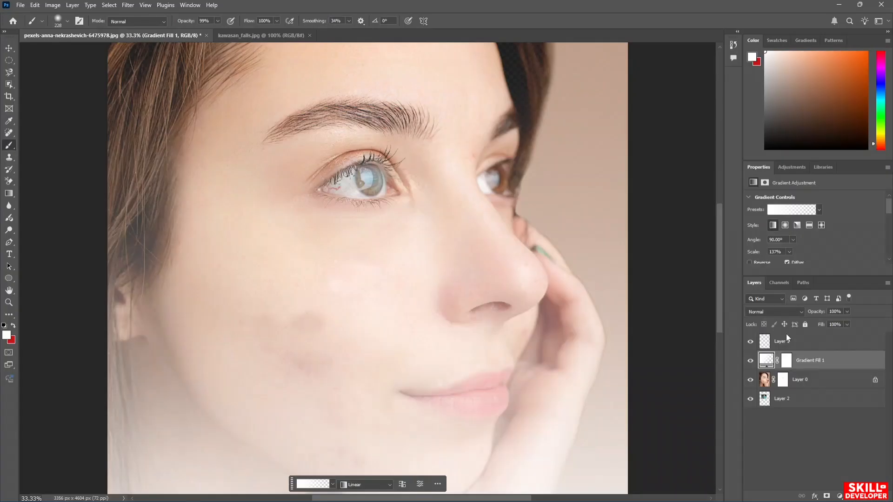
{"action": "left_click_drag", "start_coordinate": [821, 378], "coordinate": [830, 353]}
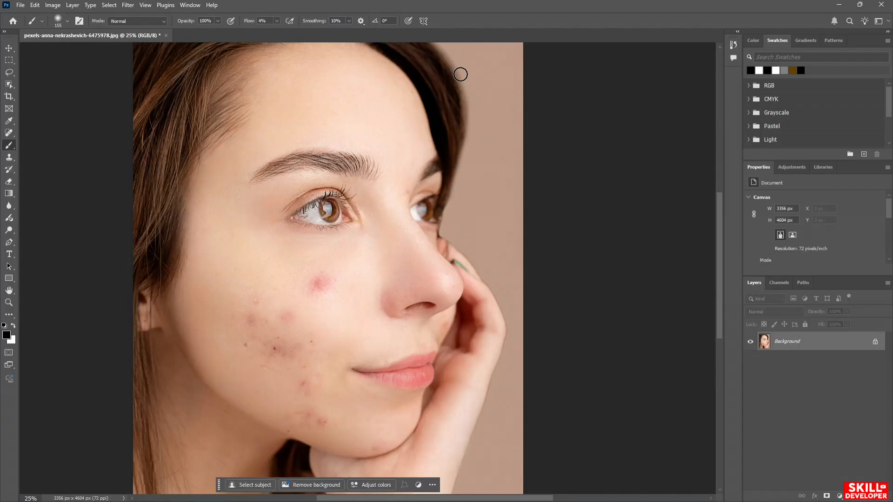
- Open portrait-red-cat-nature-forest_270447-1276.avif from the Downloads folder and activate the Type tool
{"action": "left_click", "coordinate": [21, 5]}
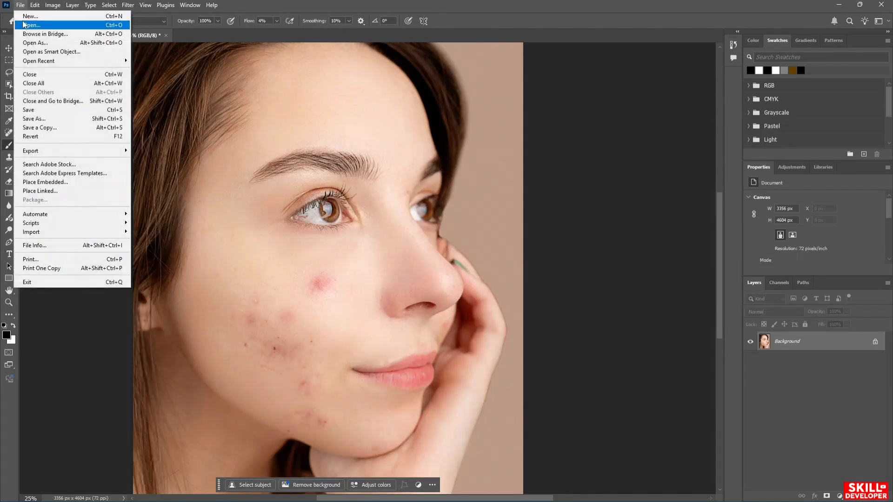
{"action": "left_click", "coordinate": [39, 28]}
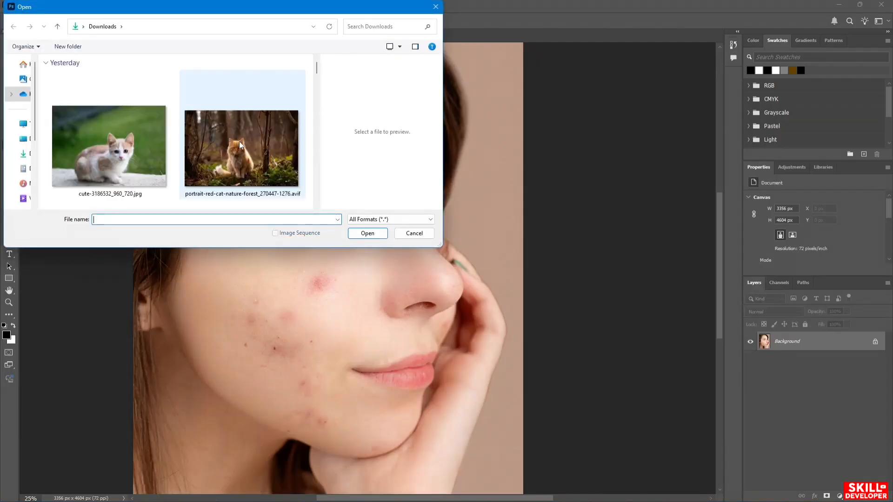
{"action": "left_click", "coordinate": [232, 139]}
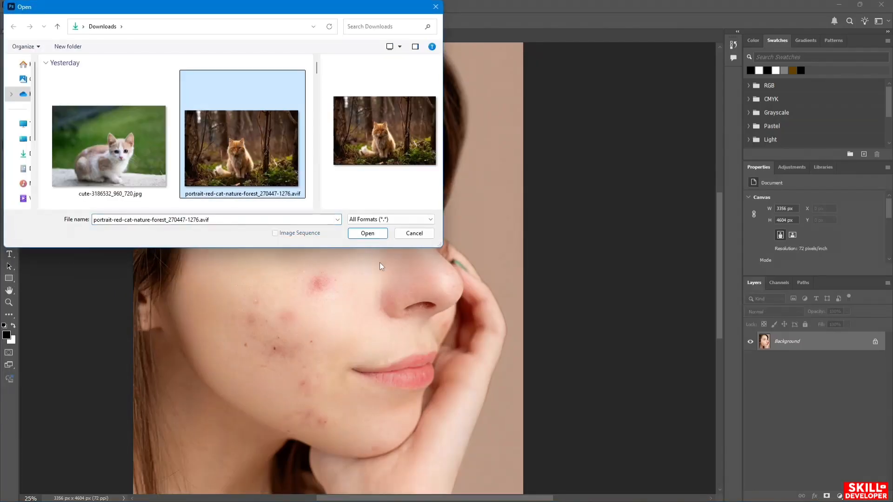
{"action": "left_click", "coordinate": [379, 233]}
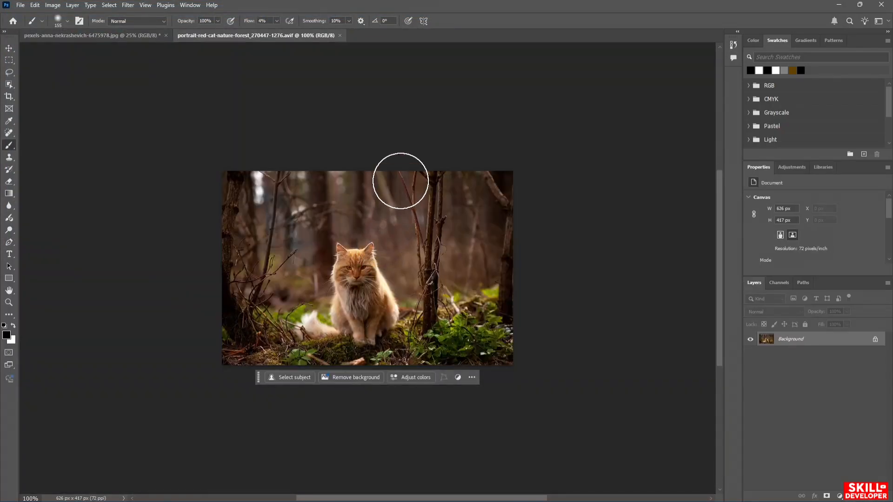
{"action": "key", "text": "v"}
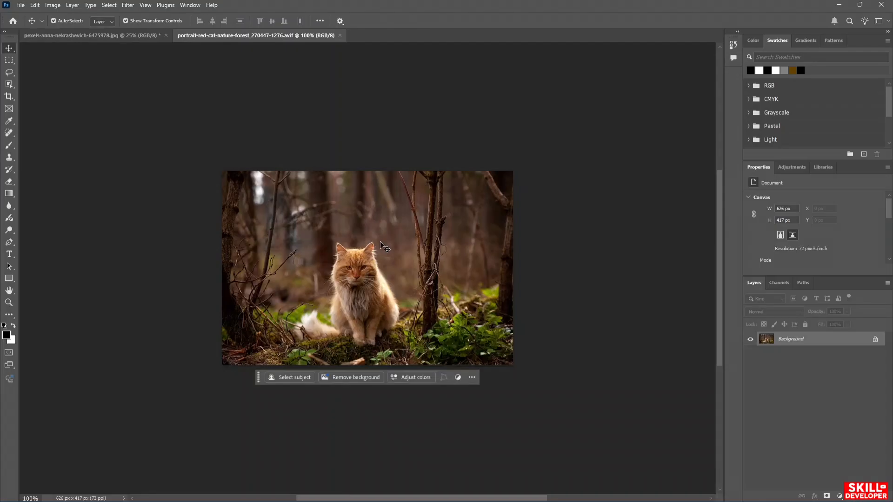
{"action": "left_click", "coordinate": [10, 255]}
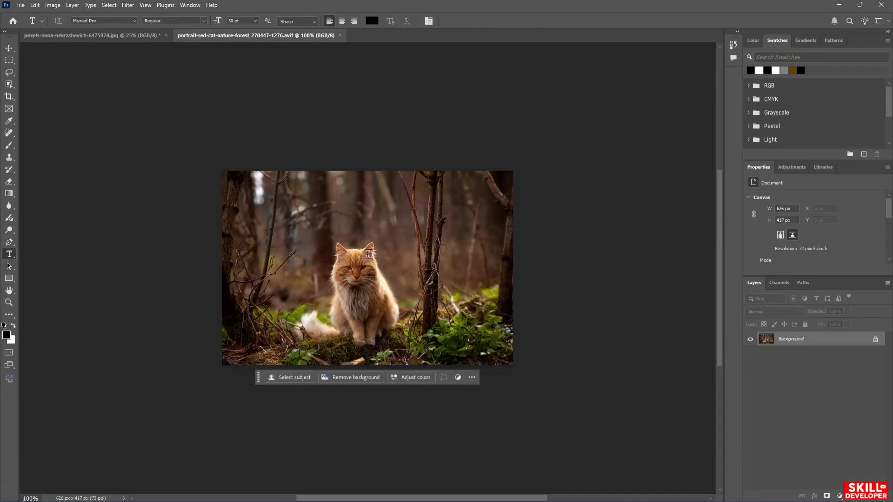
{"action": "left_click", "coordinate": [367, 254]}
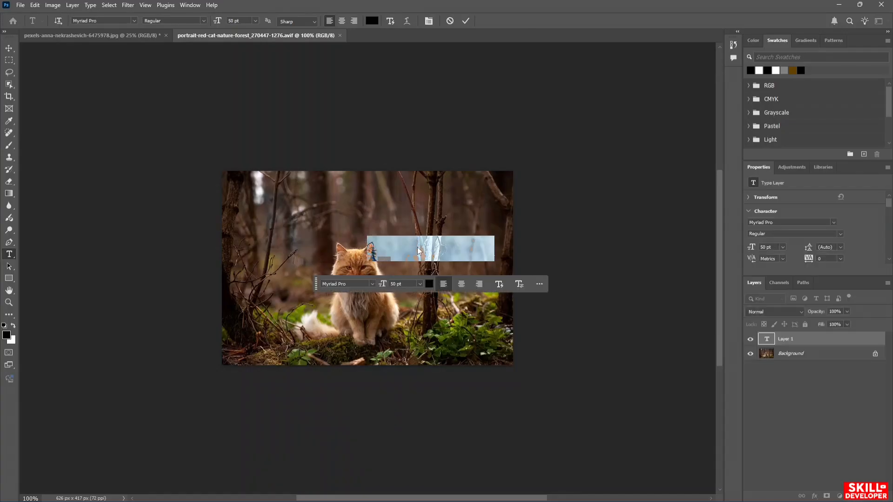
{"action": "left_click_drag", "start_coordinate": [422, 251], "coordinate": [394, 242]}
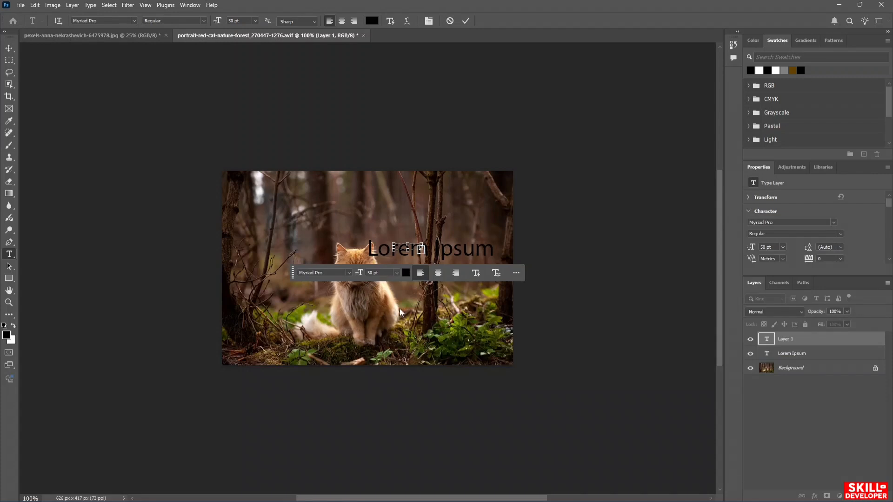
{"action": "left_click", "coordinate": [449, 21]}
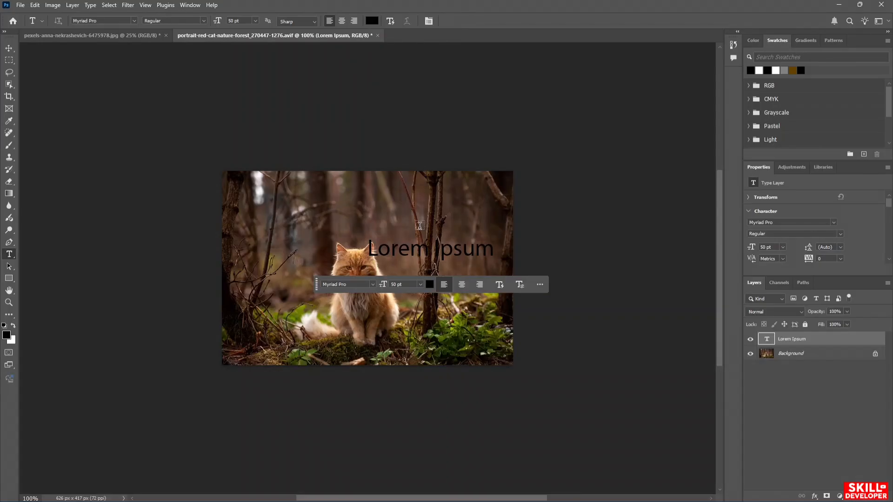
{"action": "key", "text": "ctrl+z"}
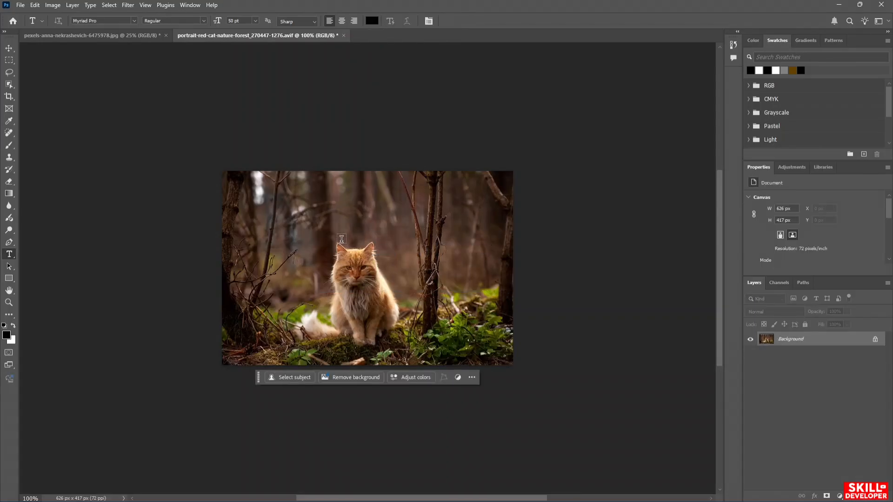
- Add a text layer reading "TEXT Design" above the cat's head, replacing the placeholder text
{"action": "left_click", "coordinate": [346, 209]}
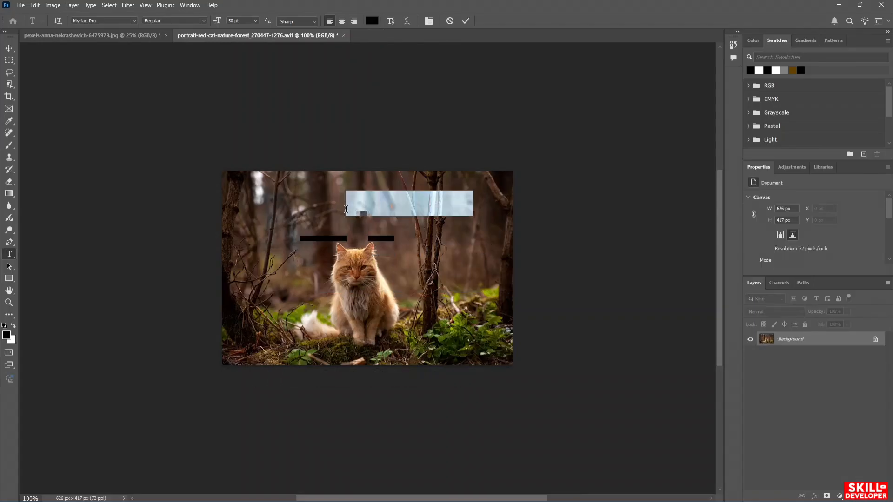
{"action": "key", "text": "BackSpace"}
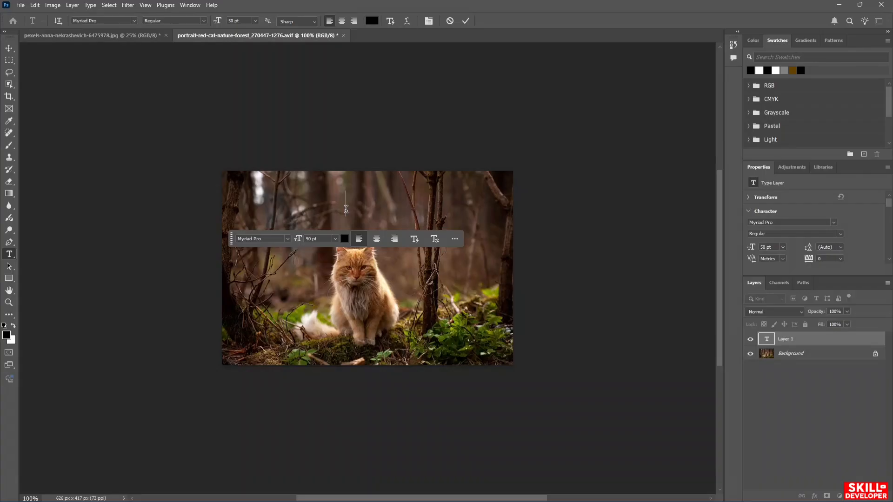
{"action": "type", "text": "TEX"}
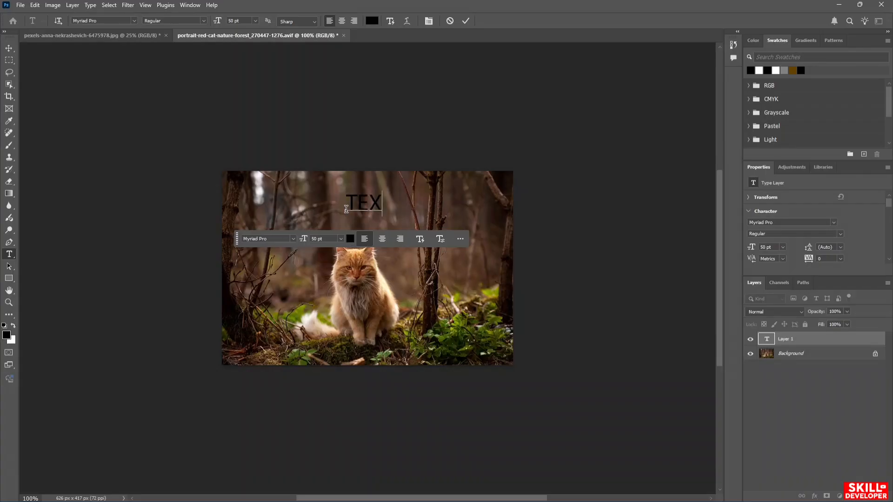
{"action": "type", "text": "T Design"}
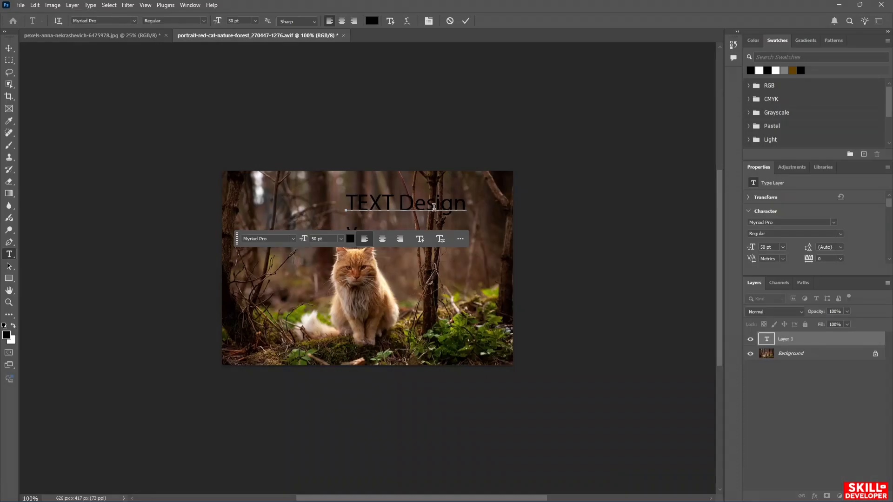
- Move the text block so it sits above the cat and scale it up to about 120%
{"action": "left_click", "coordinate": [9, 48]}
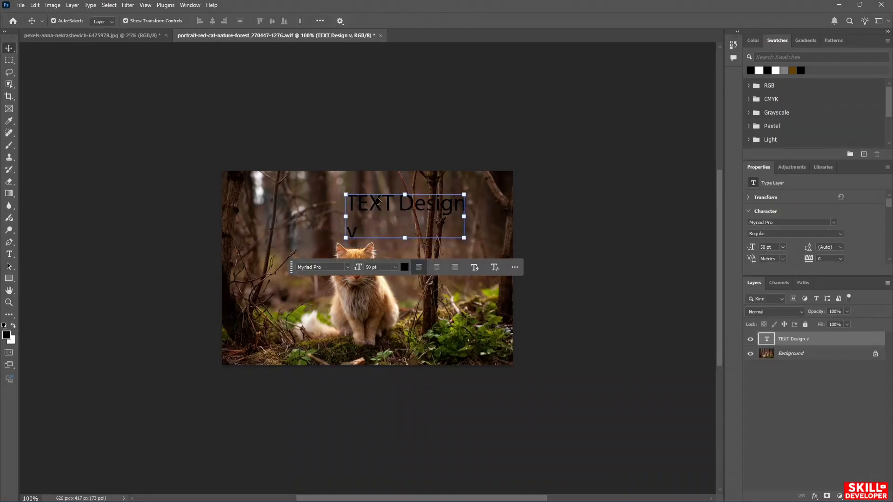
{"action": "left_click_drag", "start_coordinate": [378, 201], "coordinate": [318, 201]}
{"action": "left_click_drag", "start_coordinate": [403, 217], "coordinate": [428, 217]}
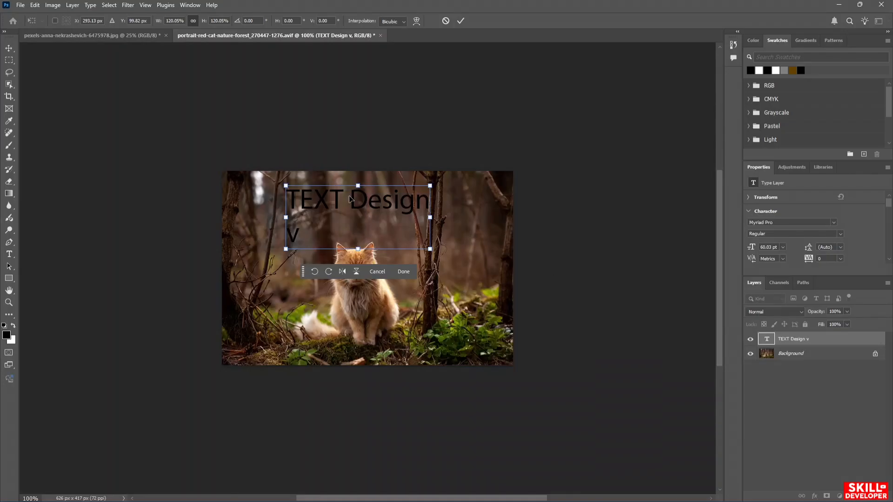
{"action": "key", "text": "Return"}
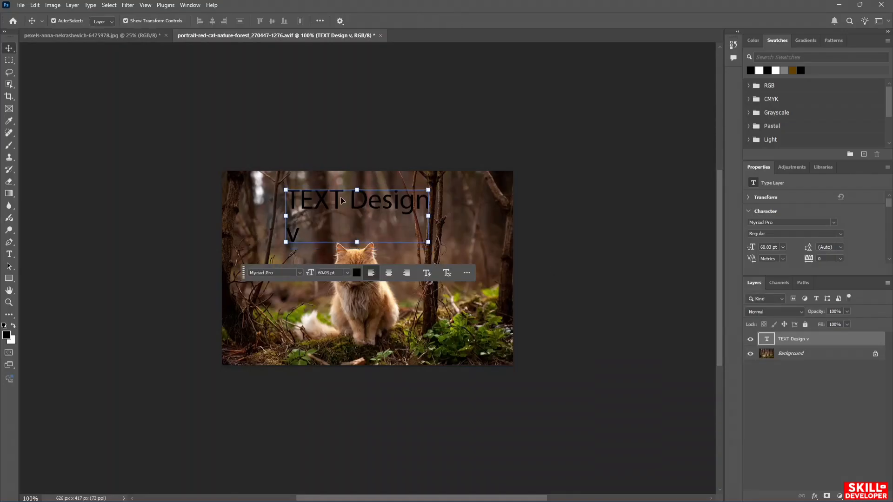
- Change the text colour to the light grey e8e8e8
{"action": "left_click", "coordinate": [355, 275]}
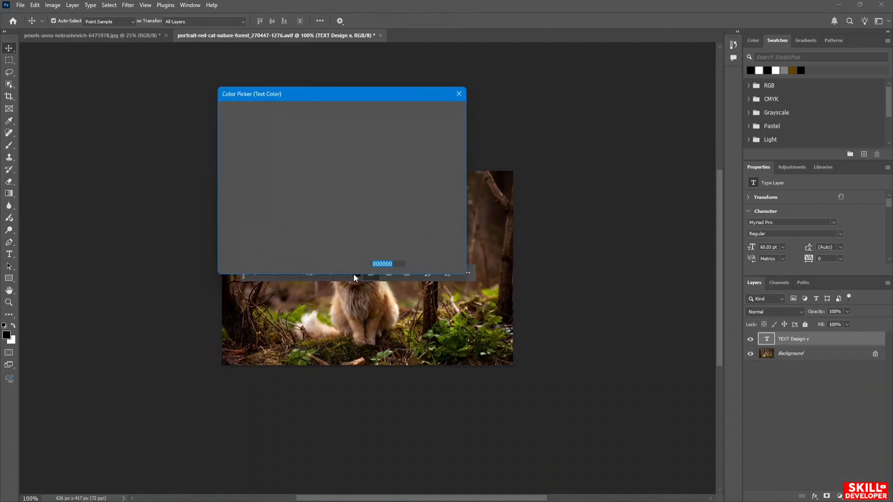
{"action": "left_click_drag", "start_coordinate": [224, 122], "coordinate": [224, 127]}
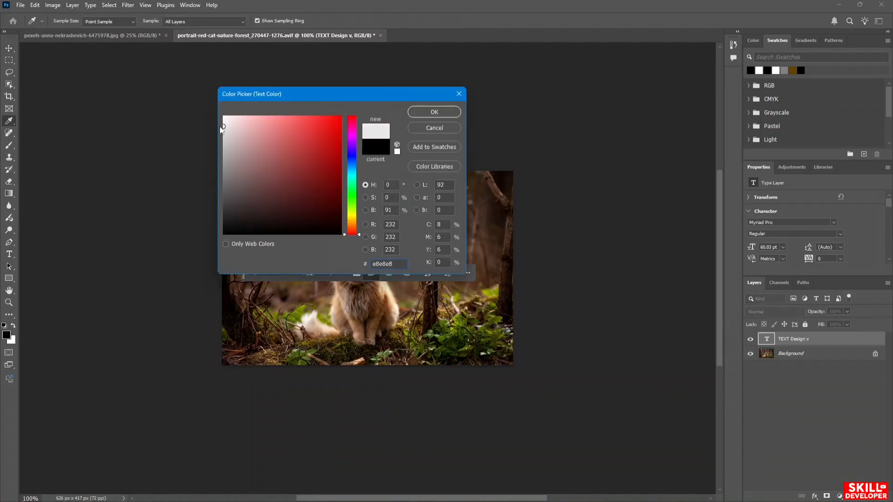
{"action": "left_click", "coordinate": [434, 112]}
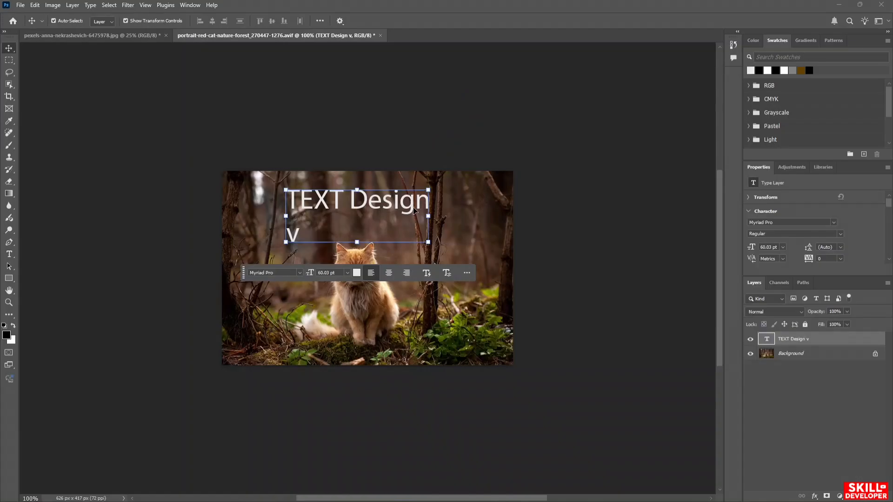
- Delete the stray "v" from the second line of the text and commit the edit
{"action": "double_click", "coordinate": [344, 234]}
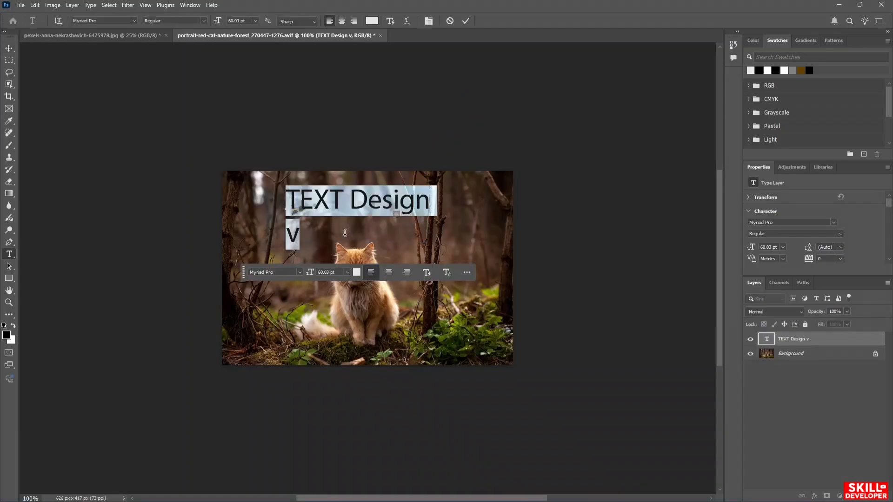
{"action": "left_click", "coordinate": [344, 233]}
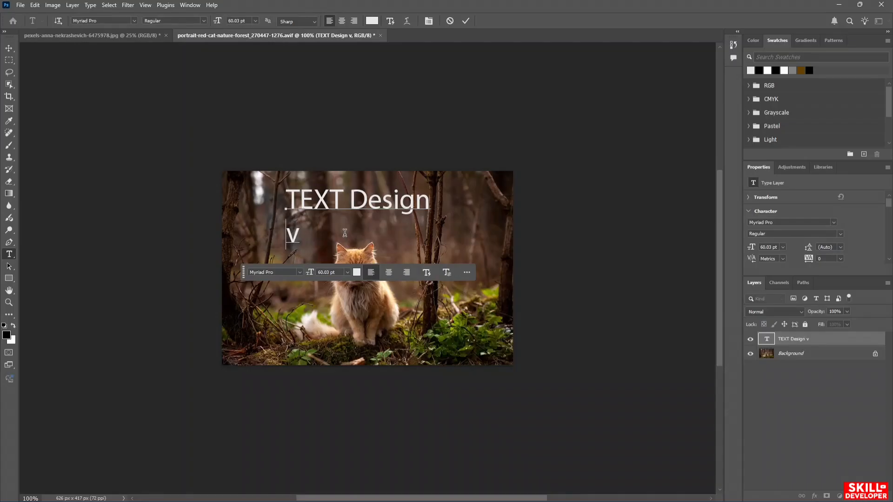
{"action": "key", "text": "BackSpace"}
{"action": "key", "text": "BackSpace"}
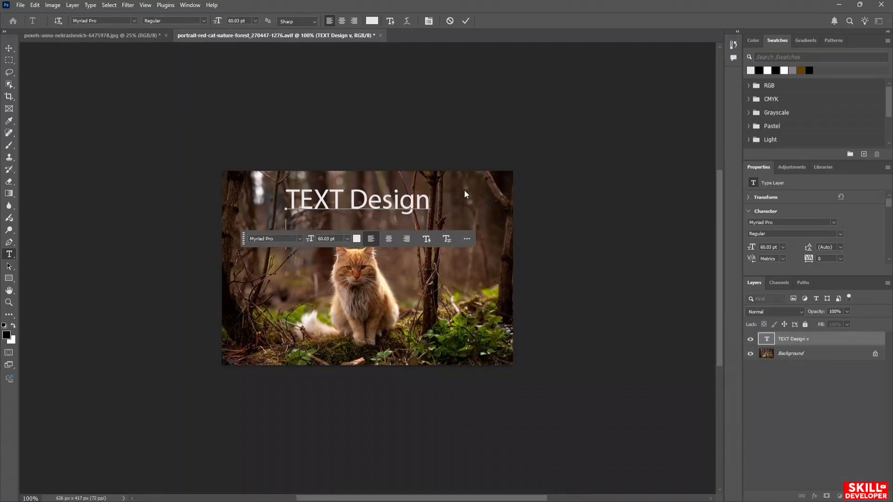
{"action": "key", "text": "ctrl+Return"}
{"action": "key", "text": "v"}
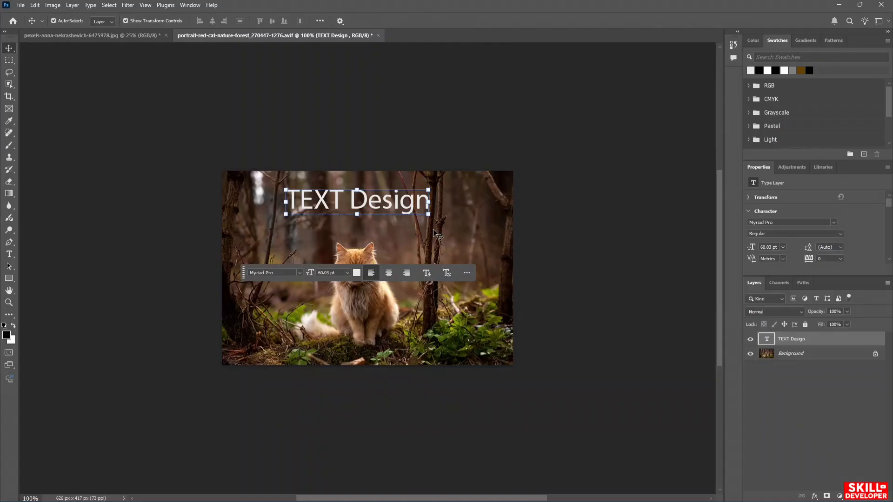
- Try centre and right alignment on the "TEXT Design" layer and return it to left alignment
{"action": "left_click", "coordinate": [389, 275]}
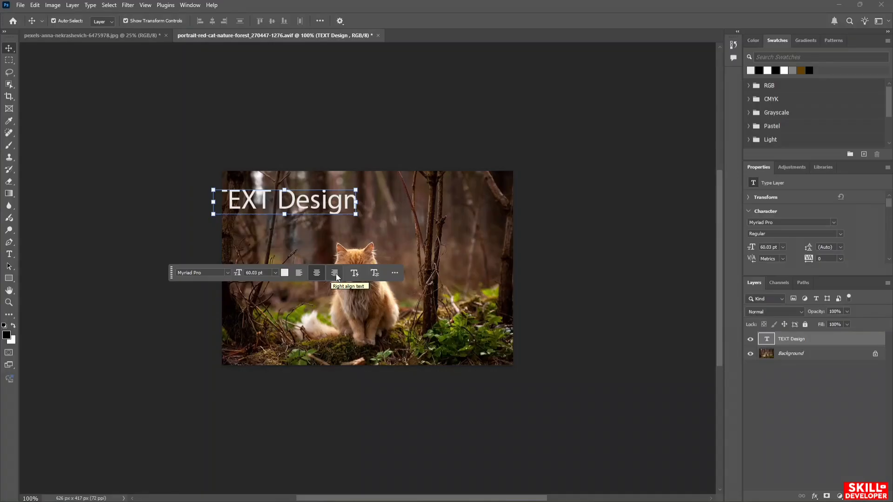
{"action": "left_click", "coordinate": [299, 273]}
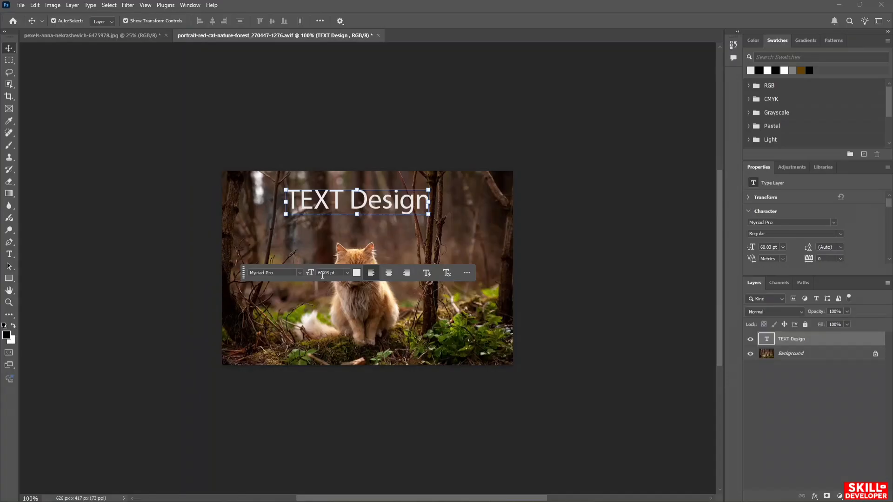
{"action": "left_click", "coordinate": [406, 274]}
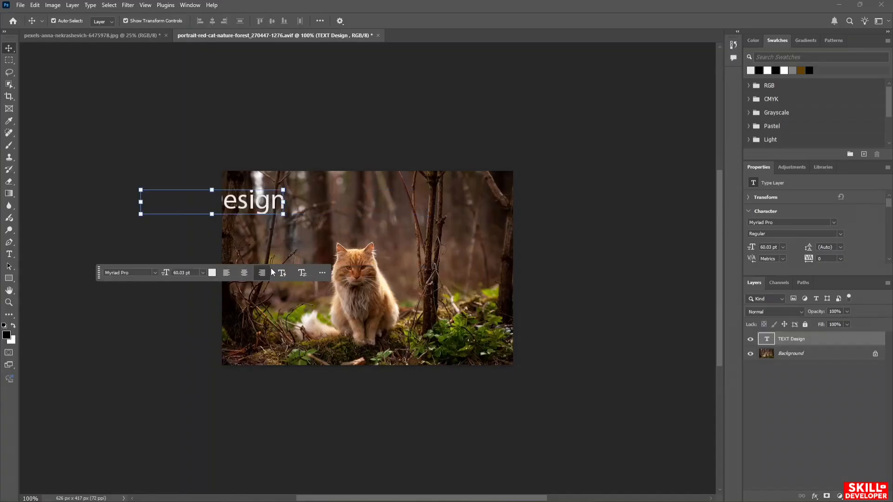
{"action": "left_click", "coordinate": [241, 274]}
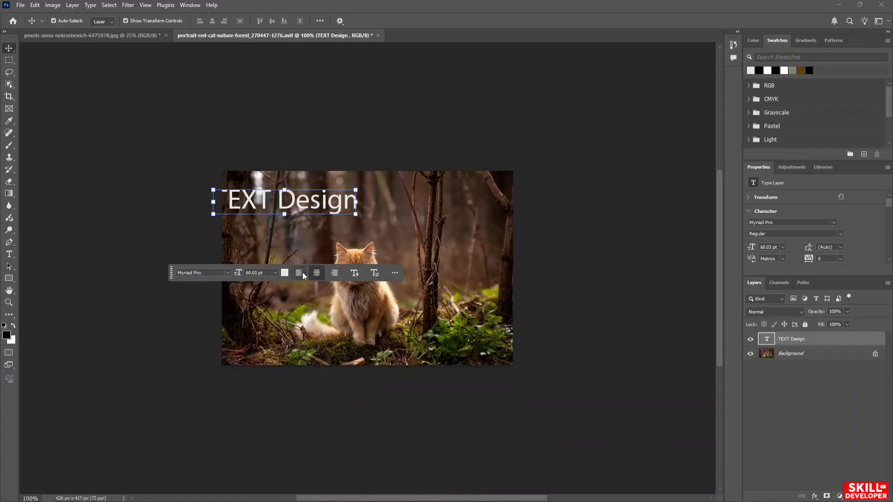
{"action": "left_click", "coordinate": [302, 272]}
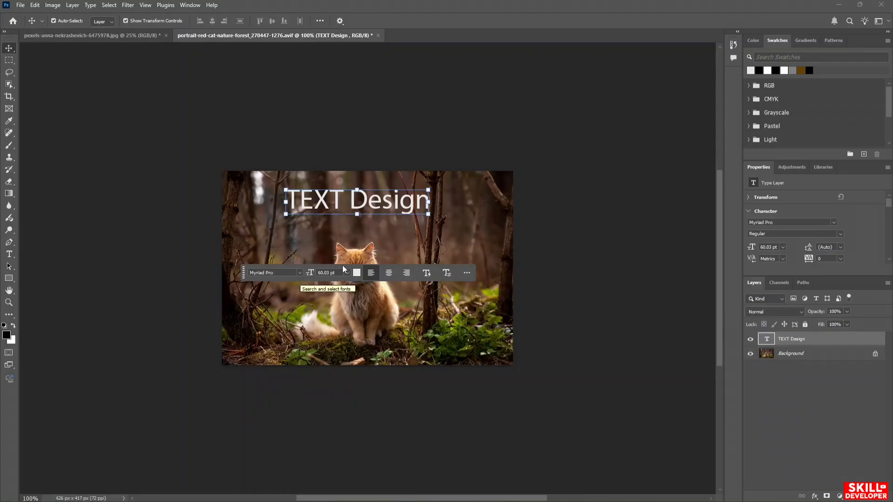
- Turn on Dynamic Text for the "TEXT Design" layer, look over its leading and tracking presets, and apply bold
{"action": "left_click", "coordinate": [426, 275]}
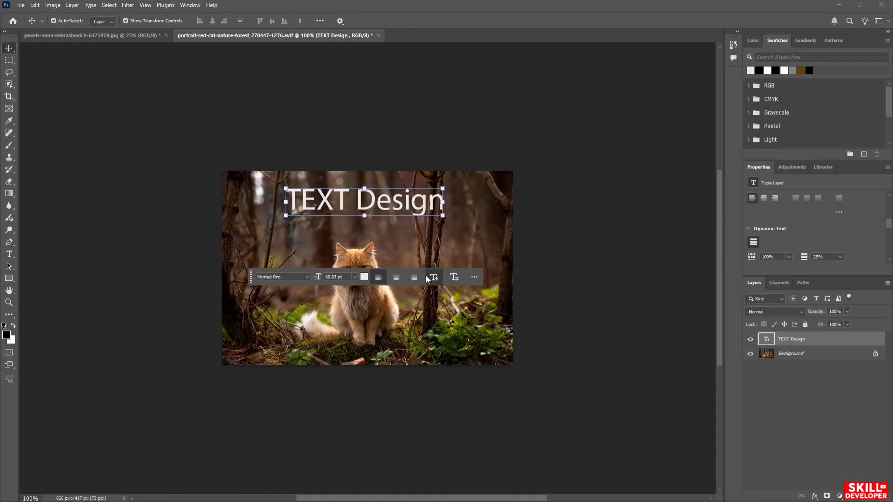
{"action": "left_click", "coordinate": [454, 278]}
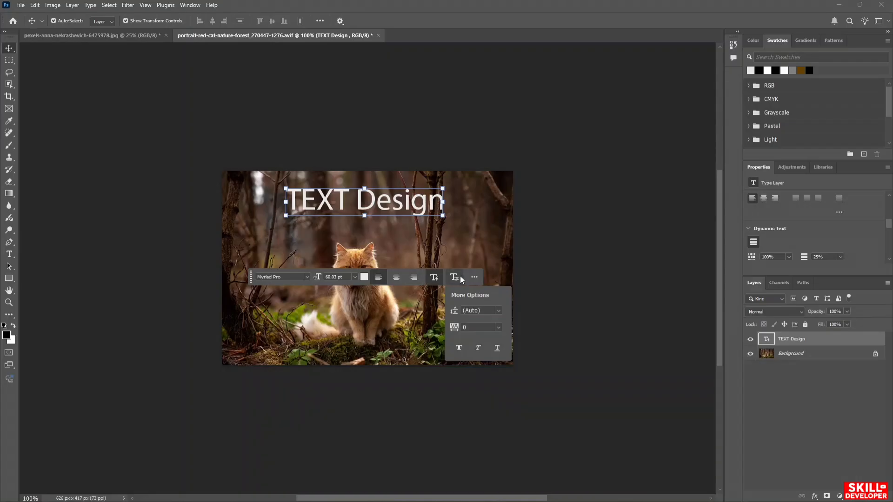
{"action": "left_click", "coordinate": [499, 311]}
{"action": "left_click", "coordinate": [499, 312]}
{"action": "left_click", "coordinate": [499, 328]}
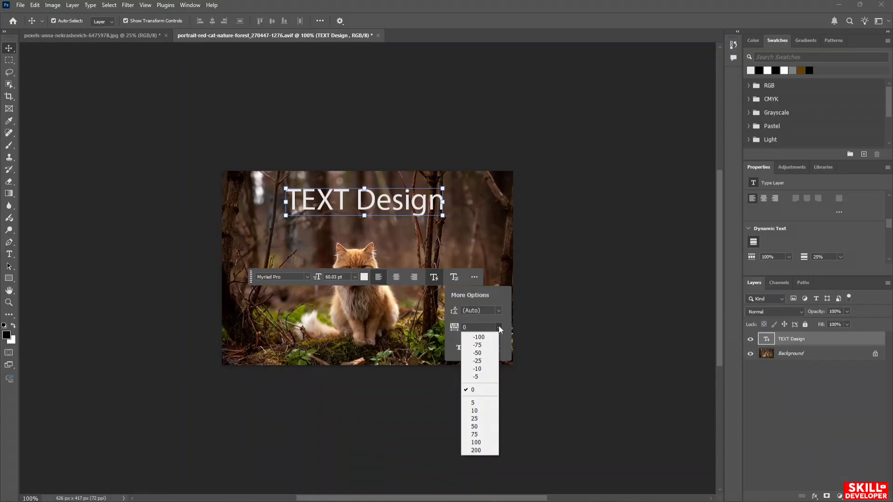
{"action": "left_click", "coordinate": [499, 328]}
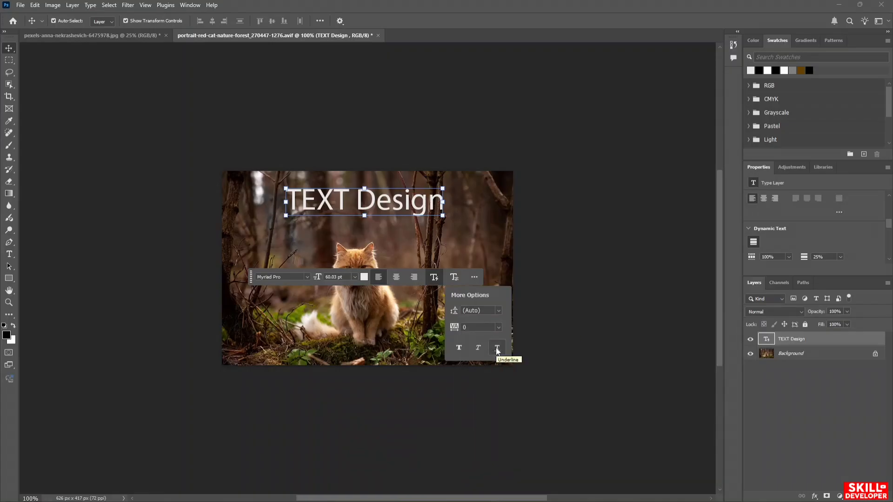
{"action": "left_click", "coordinate": [456, 351]}
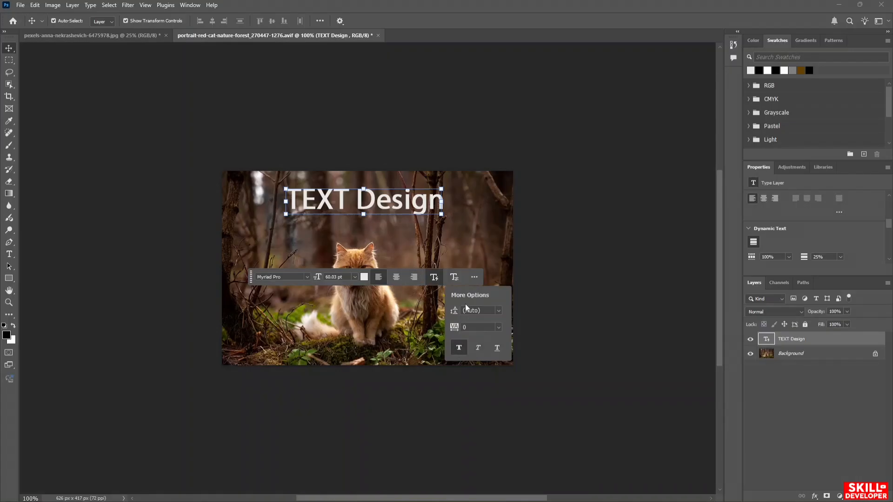
{"action": "left_click", "coordinate": [497, 311]}
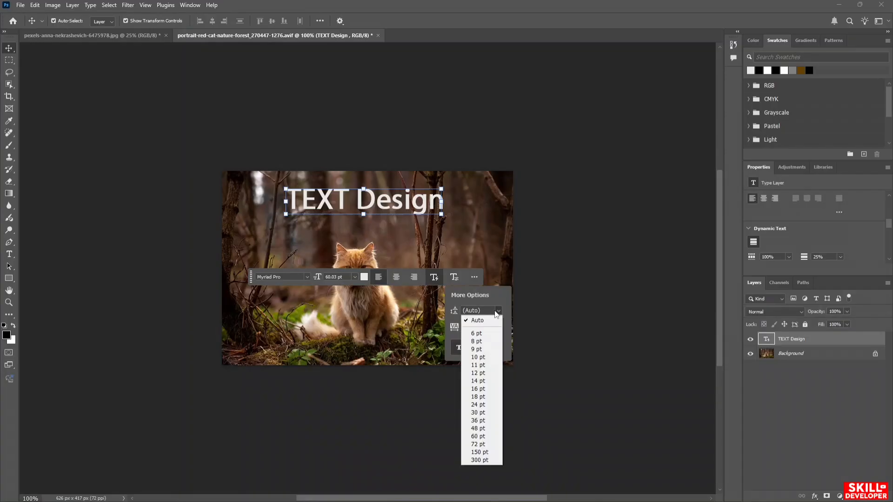
{"action": "left_click", "coordinate": [433, 199]}
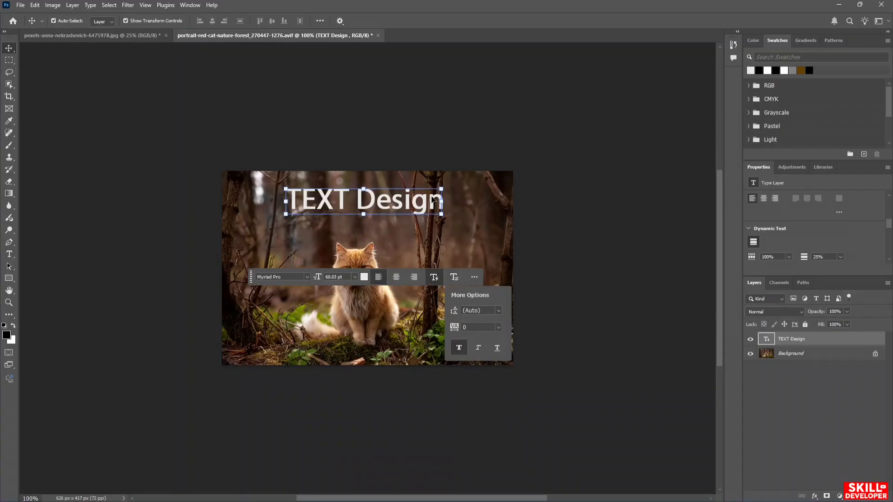
- Cut the heading text and paste it back into the same text box as three stacked "TEXT Design" lines
{"action": "left_click", "coordinate": [432, 200]}
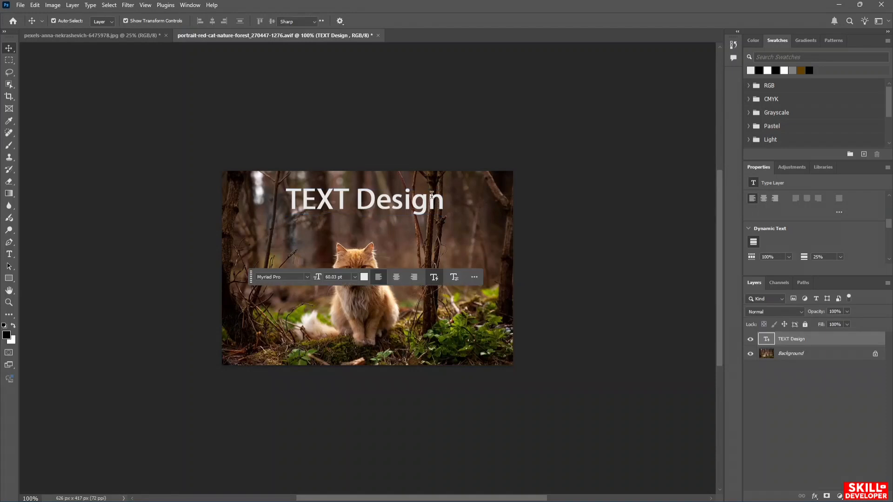
{"action": "double_click", "coordinate": [432, 199]}
{"action": "left_click", "coordinate": [432, 196]}
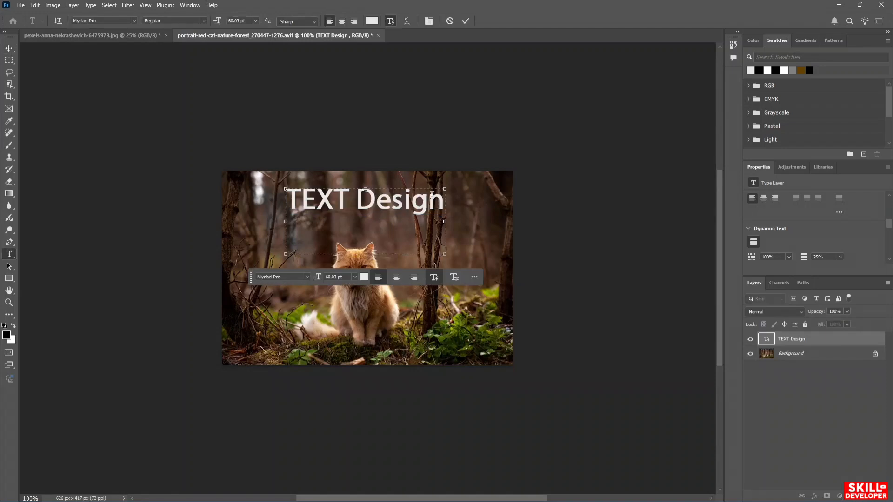
{"action": "key", "text": "ctrl+a"}
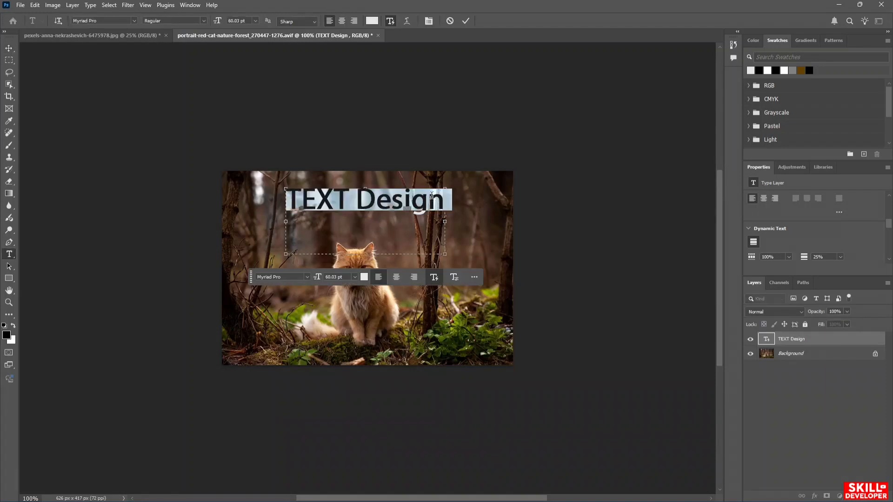
{"action": "key", "text": "ctrl+x"}
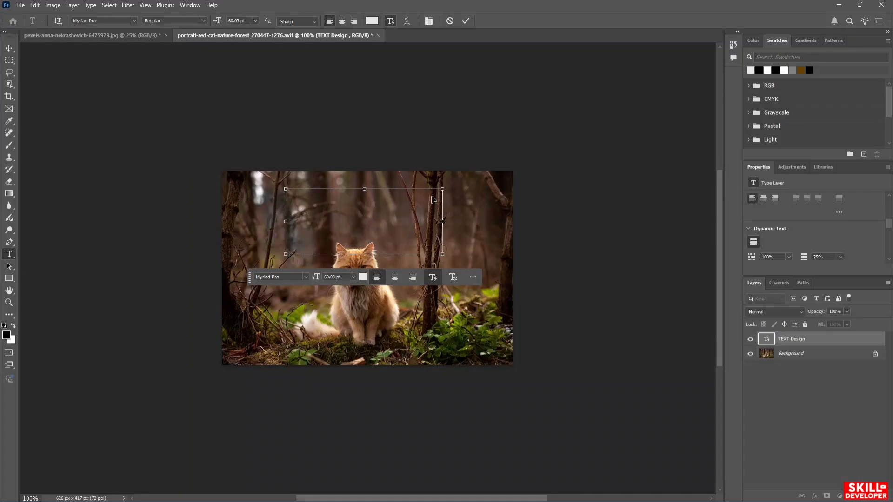
{"action": "key", "text": "ctrl+v"}
{"action": "key", "text": "Return"}
{"action": "key", "text": "ctrl+v"}
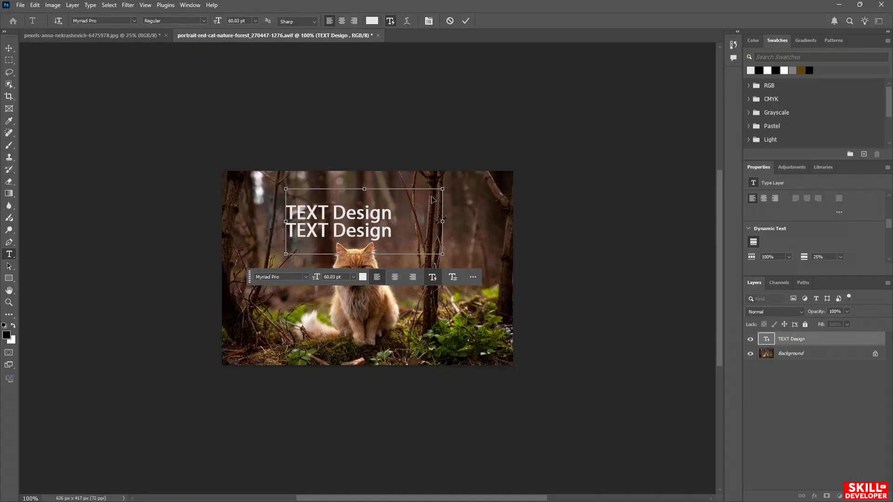
{"action": "key", "text": "Return"}
{"action": "key", "text": "ctrl+v"}
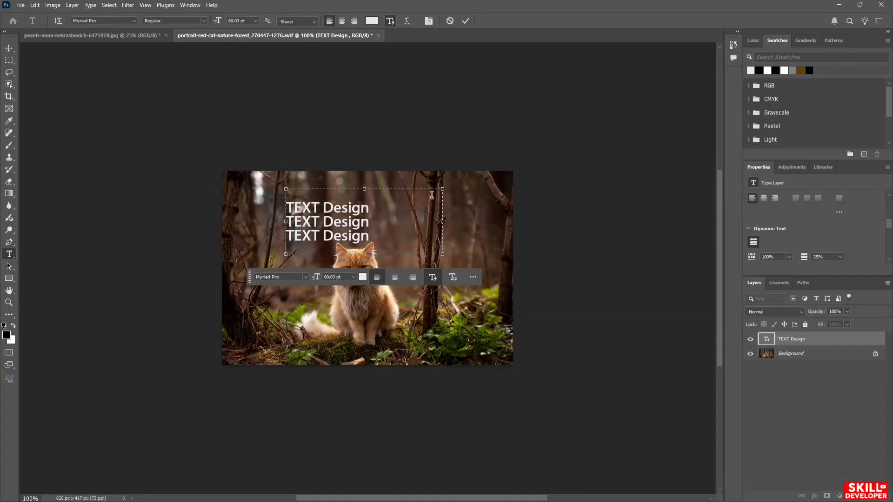
- Try a leading of 11 pt at the cursor position in the three-line text block
{"action": "left_click", "coordinate": [458, 279]}
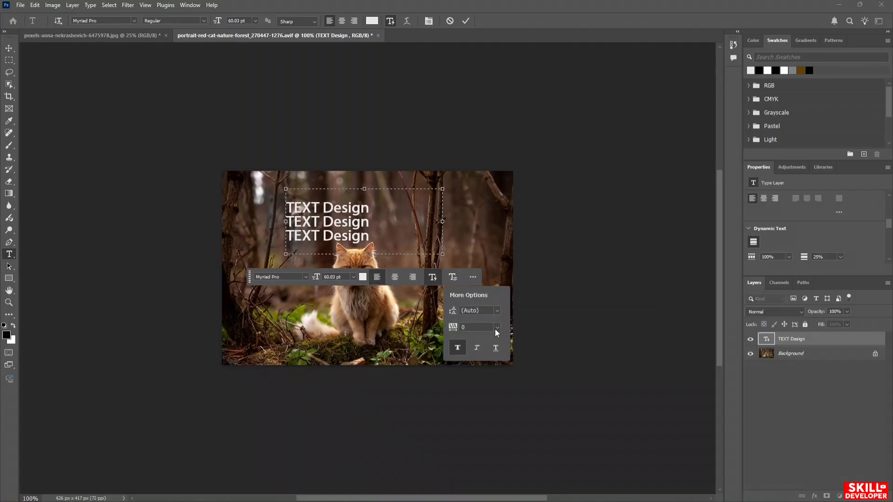
{"action": "left_click", "coordinate": [497, 311]}
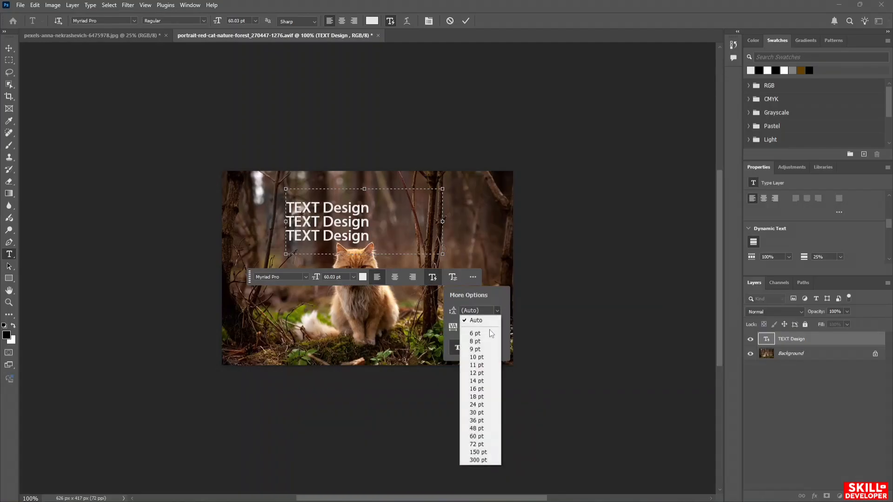
{"action": "left_click", "coordinate": [482, 365]}
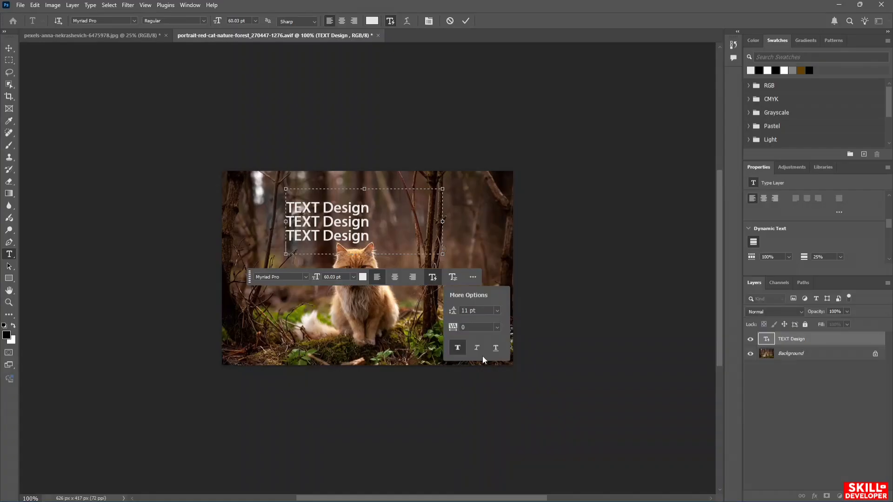
{"action": "left_click", "coordinate": [498, 310]}
- Select all the text in the box and try leading values of 12 pt, 60 pt and 6 pt
{"action": "double_click", "coordinate": [373, 237]}
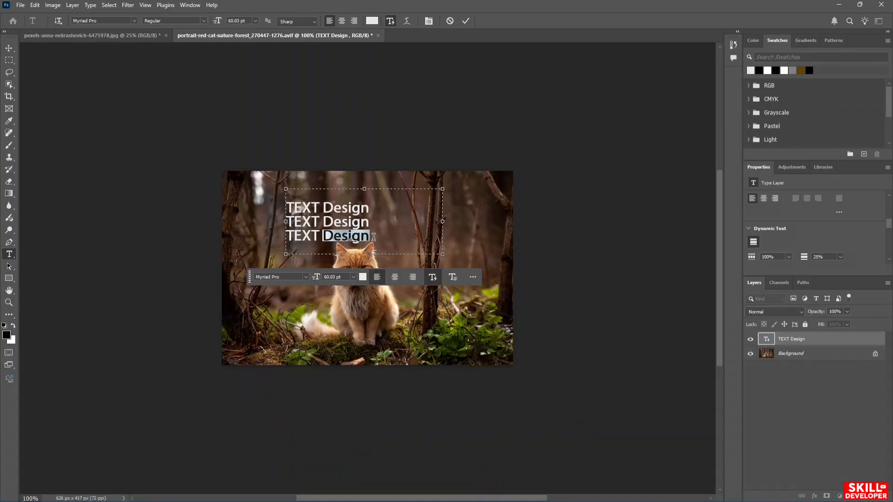
{"action": "key", "text": "ctrl+a"}
{"action": "left_click", "coordinate": [458, 278]}
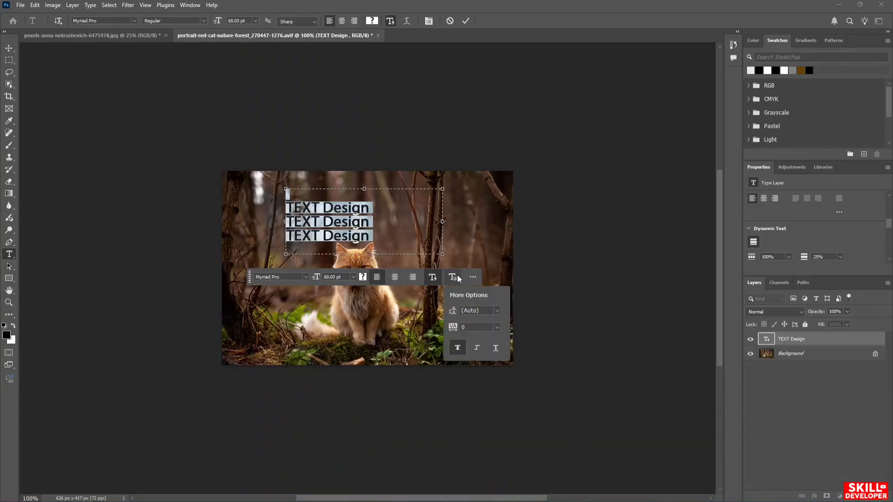
{"action": "left_click", "coordinate": [498, 311]}
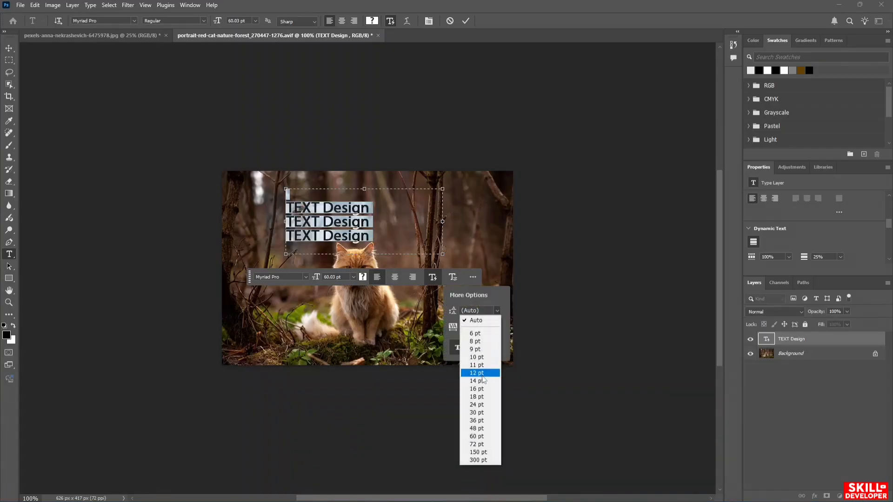
{"action": "left_click", "coordinate": [480, 373]}
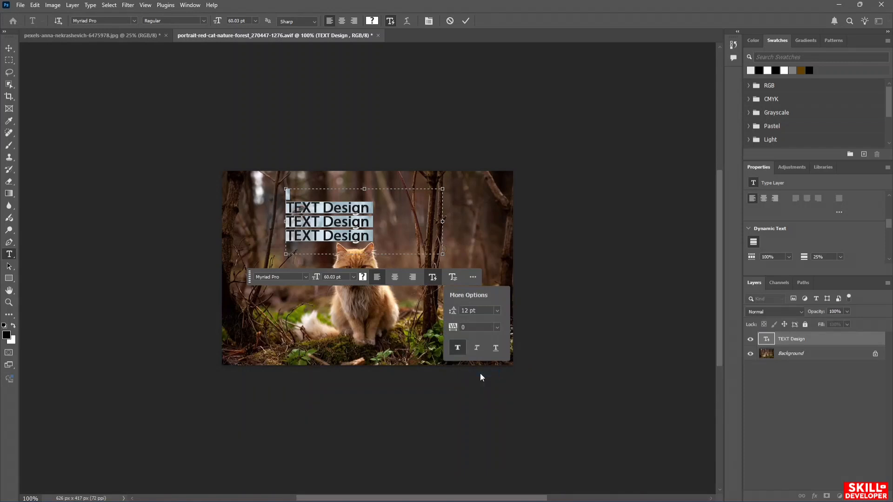
{"action": "left_click", "coordinate": [497, 312]}
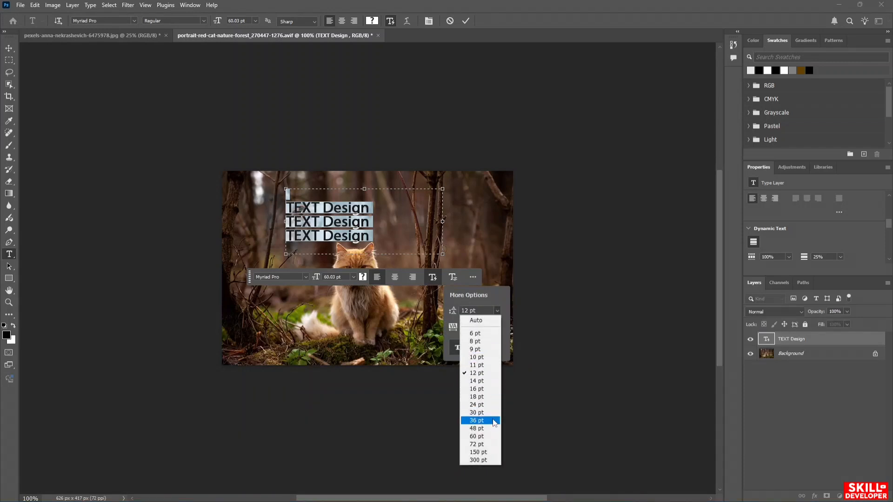
{"action": "left_click", "coordinate": [488, 439]}
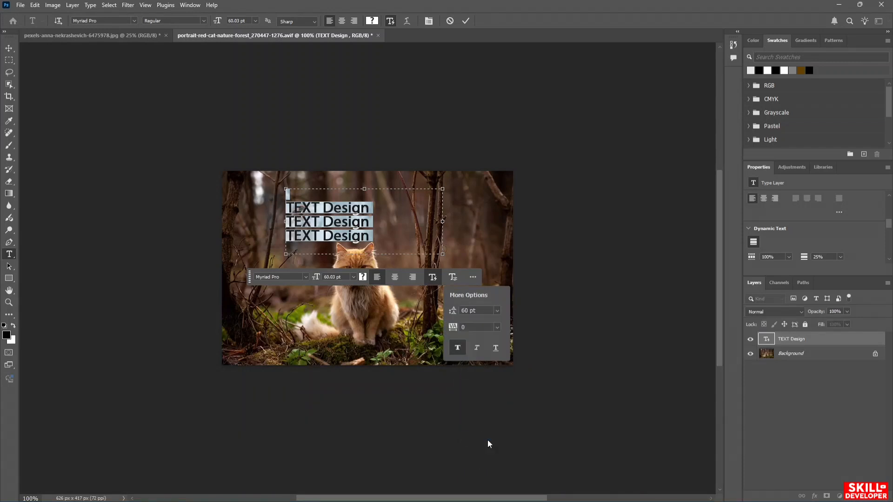
{"action": "left_click", "coordinate": [498, 310]}
{"action": "left_click", "coordinate": [481, 335]}
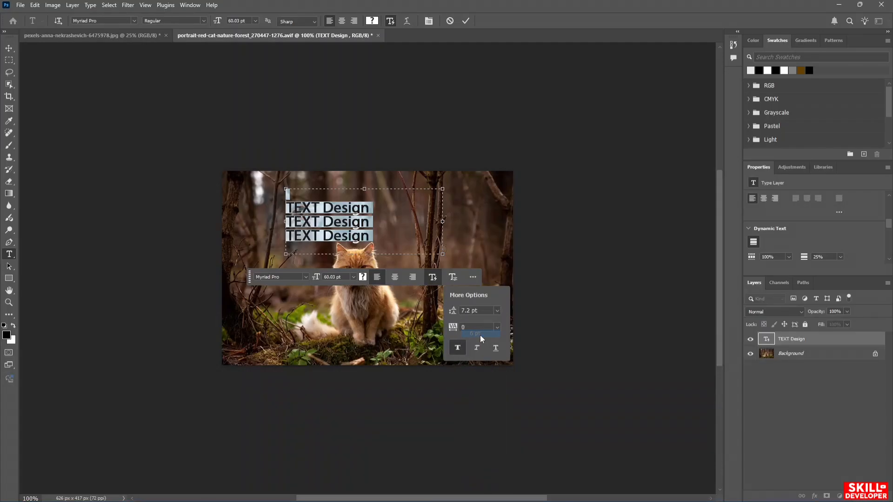
- Try a tracking of 10 on the selected lines, then set the tracking to 75 and the leading to 60 pt
{"action": "left_click", "coordinate": [497, 328]}
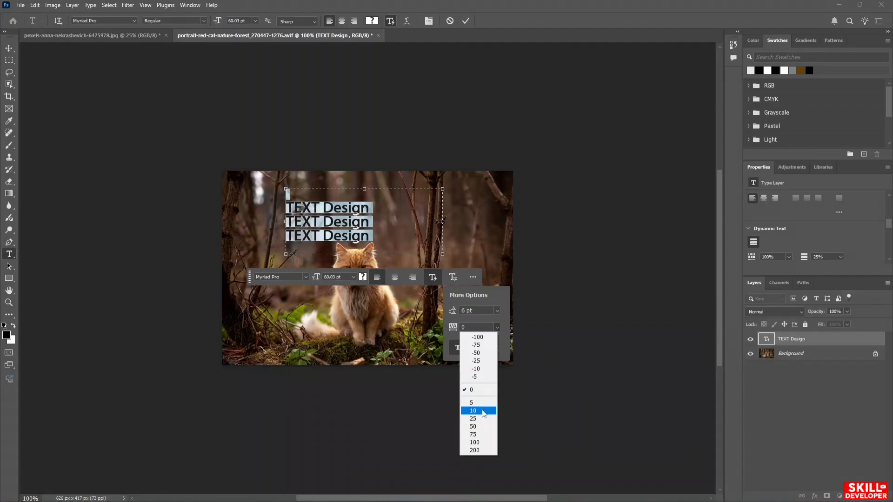
{"action": "left_click", "coordinate": [483, 411]}
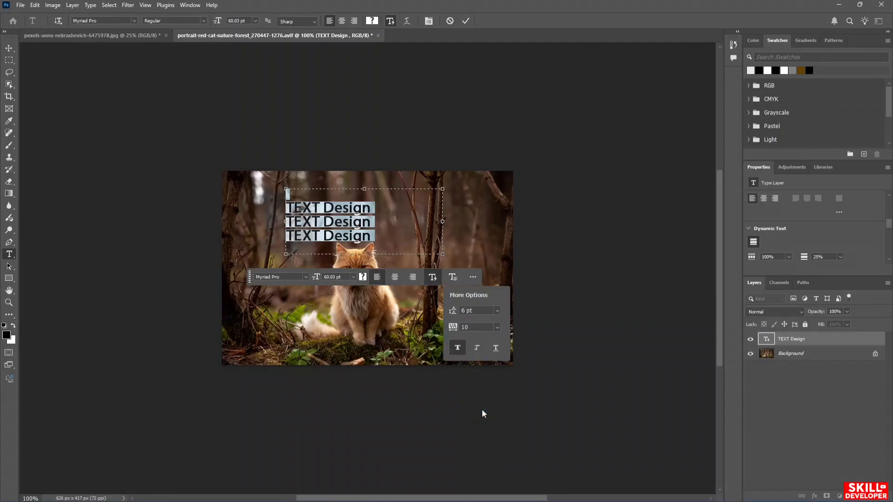
{"action": "left_click", "coordinate": [497, 327]}
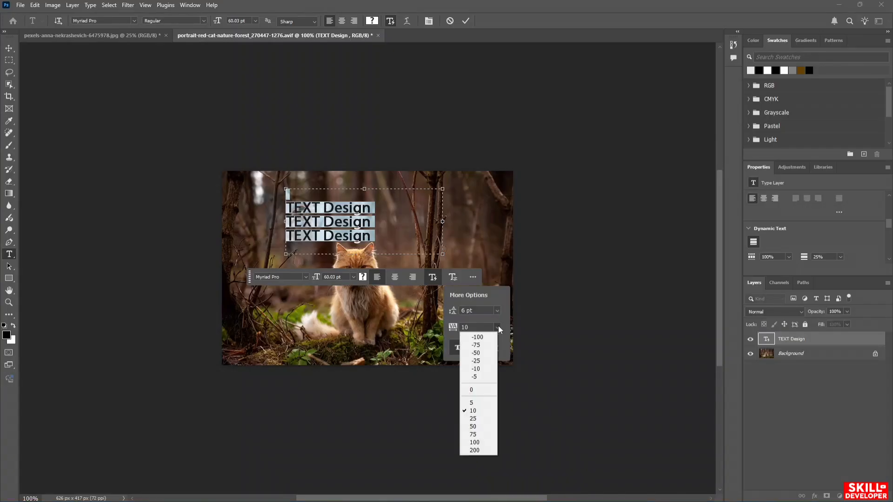
{"action": "left_click", "coordinate": [481, 435]}
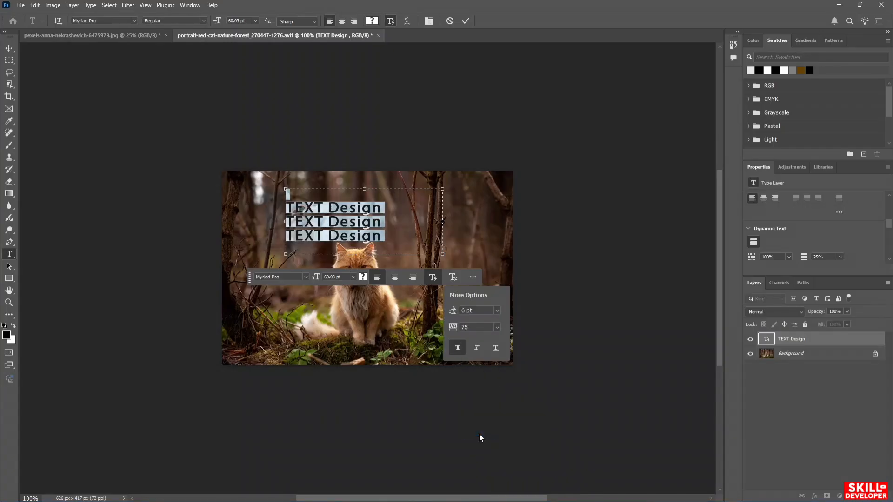
{"action": "left_click", "coordinate": [498, 310]}
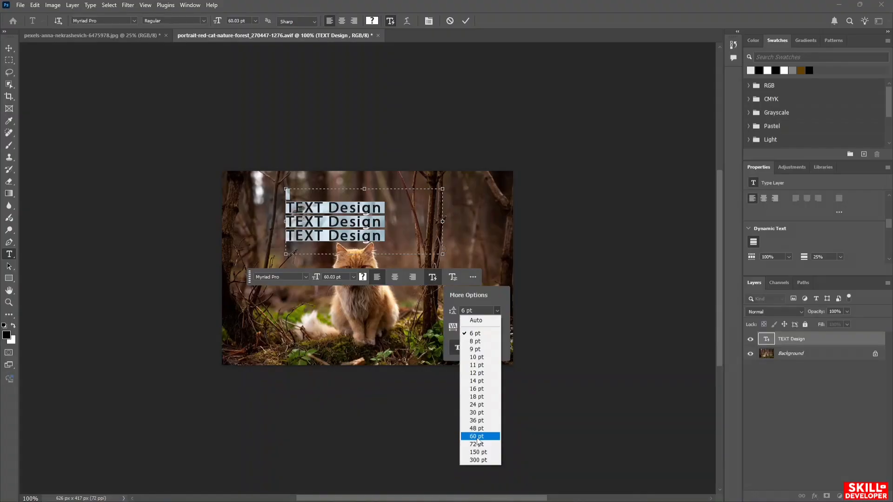
{"action": "left_click", "coordinate": [477, 437]}
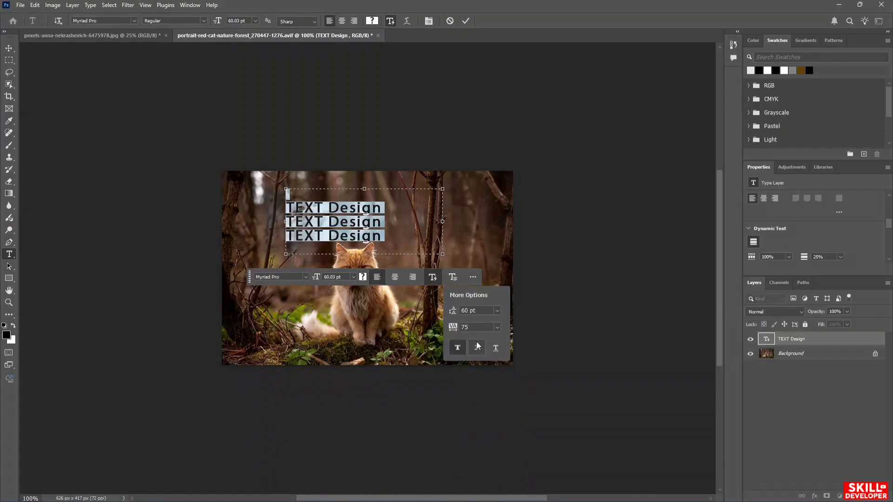
- Turn on numbered-list formatting for the selected "TEXT Design" lines and show its numbering styles
{"action": "left_click", "coordinate": [474, 277]}
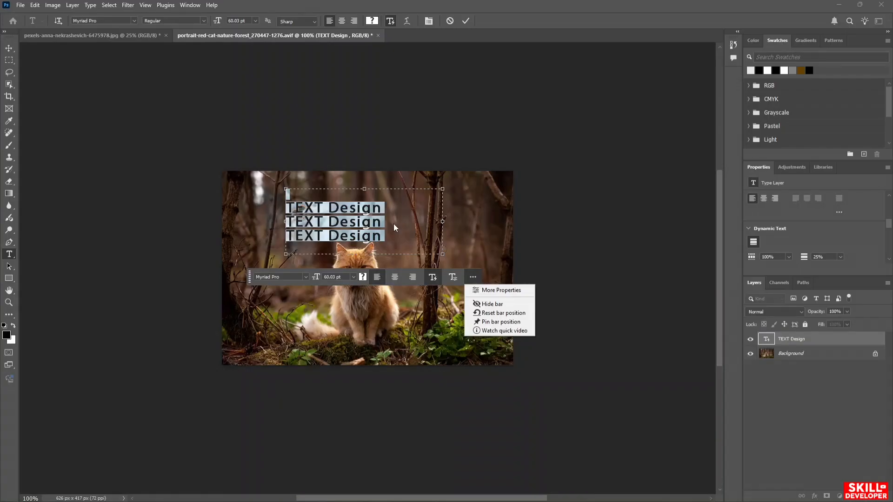
{"action": "left_click", "coordinate": [789, 256]}
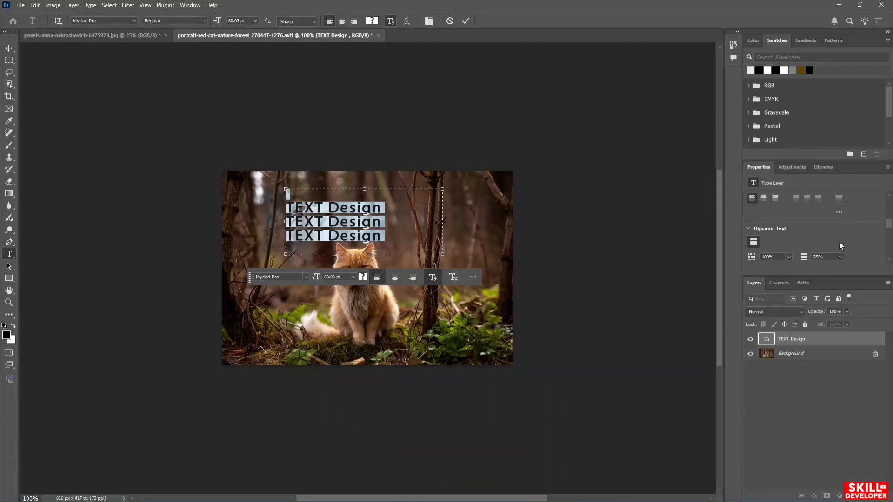
{"action": "scroll", "coordinate": [839, 241], "scroll_direction": "down", "scroll_amount": 2}
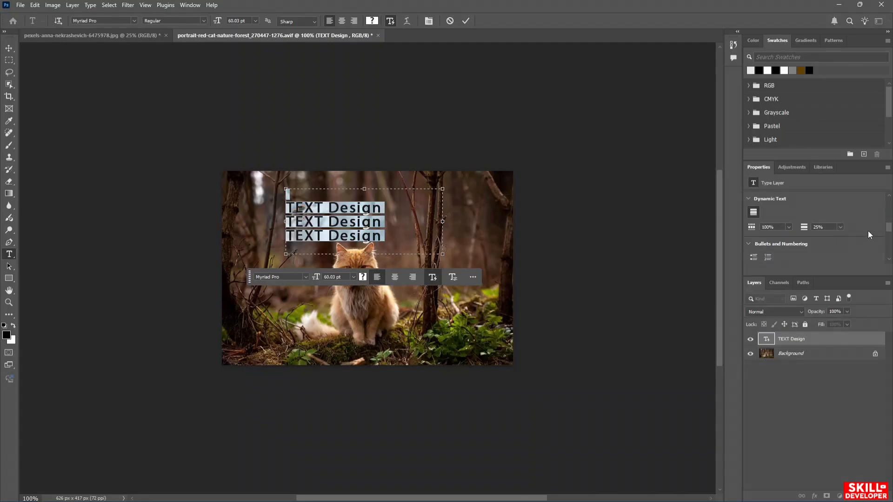
{"action": "mouse_move", "coordinate": [889, 228]}
{"action": "left_mouse_down"}
{"action": "mouse_move", "coordinate": [889, 235]}
{"action": "mouse_move", "coordinate": [889, 228]}
{"action": "left_mouse_up"}
{"action": "scroll", "coordinate": [818, 241], "scroll_direction": "down", "scroll_amount": 2}
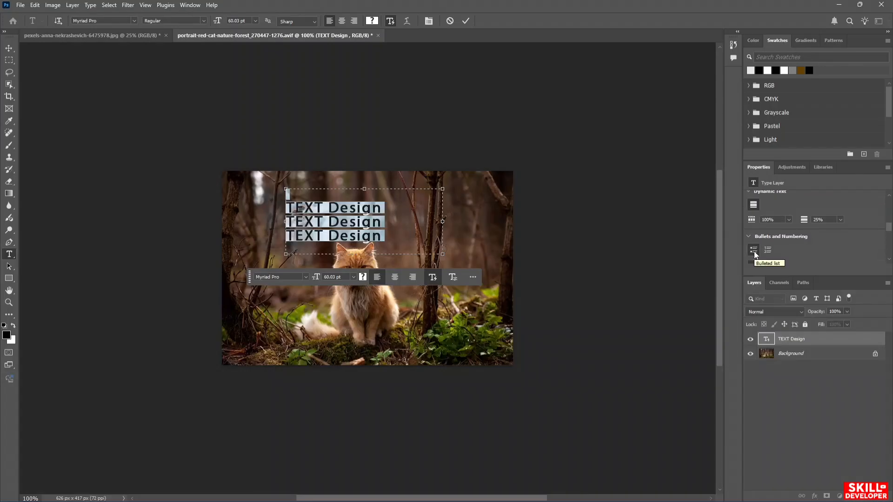
{"action": "left_click", "coordinate": [768, 250]}
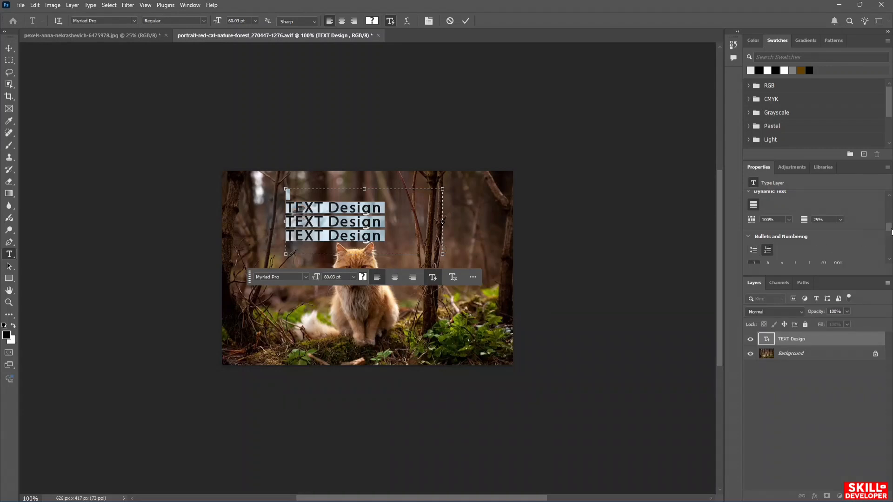
{"action": "left_click_drag", "start_coordinate": [891, 231], "coordinate": [891, 235]}
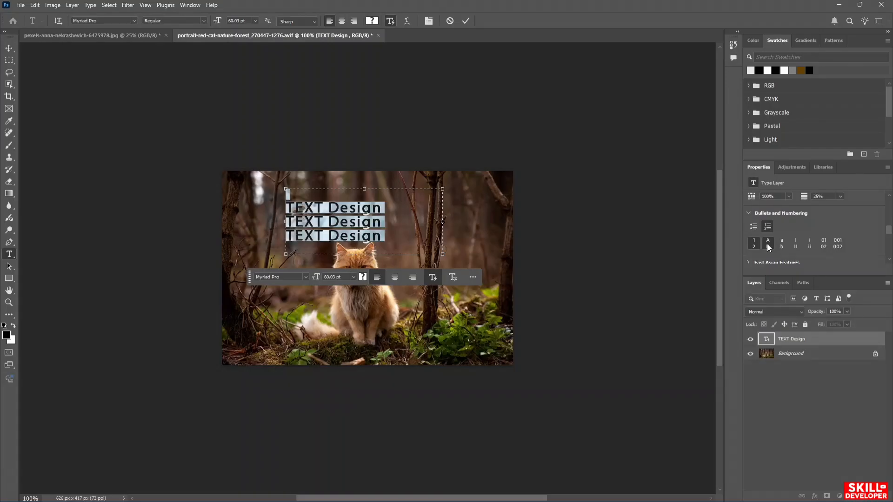
- Try lowercase-letter and lowercase Roman numbering on the selected "TEXT Design" lines, and inspect the East Asian Features options
{"action": "left_click", "coordinate": [784, 242]}
{"action": "left_click", "coordinate": [810, 244]}
{"action": "left_click_drag", "start_coordinate": [890, 232], "coordinate": [891, 236]}
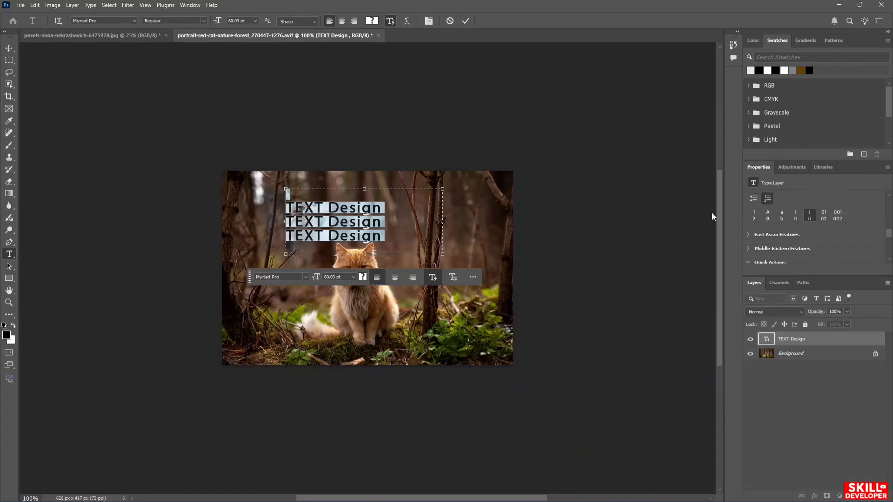
{"action": "left_click", "coordinate": [748, 235]}
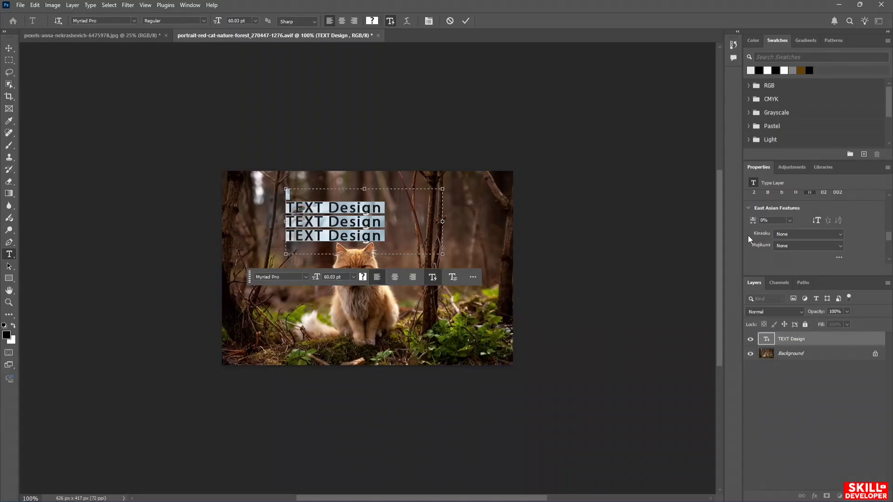
{"action": "left_click", "coordinate": [748, 208]}
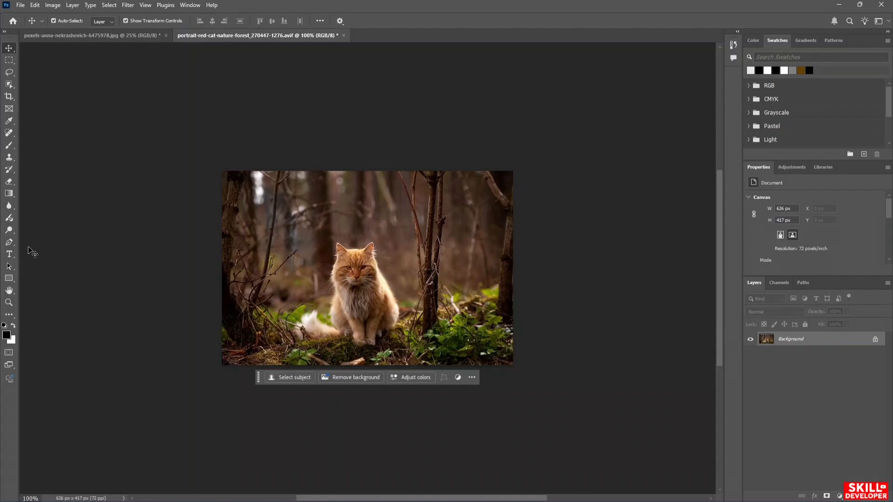
- Add the point text "Cat of the Jungle" in the upper part of the cat photo
{"action": "key", "text": "t"}
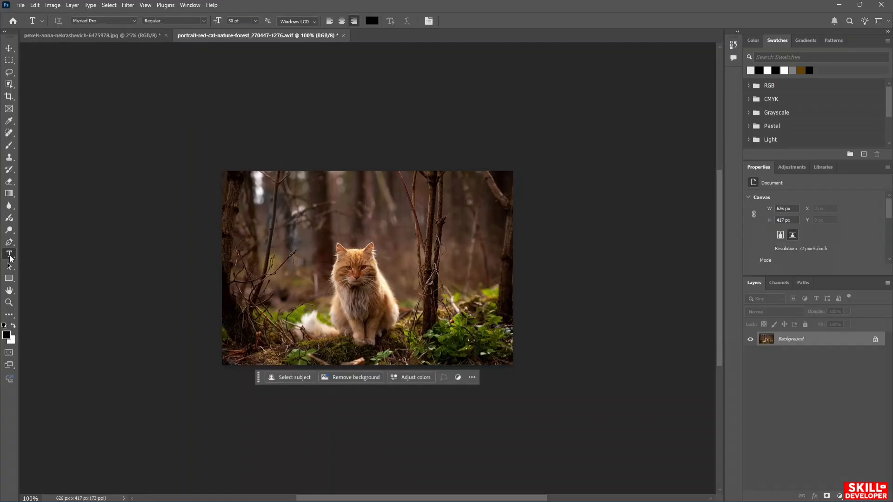
{"action": "left_click", "coordinate": [340, 205]}
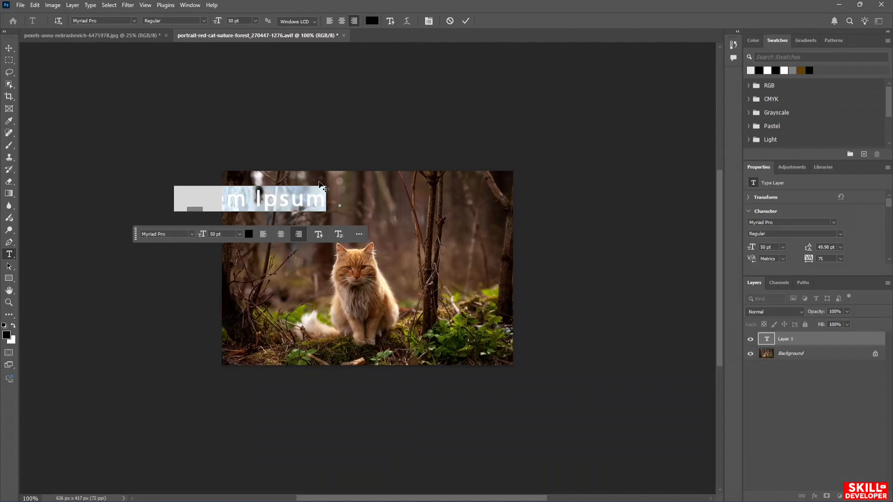
{"action": "key", "text": "BackSpace"}
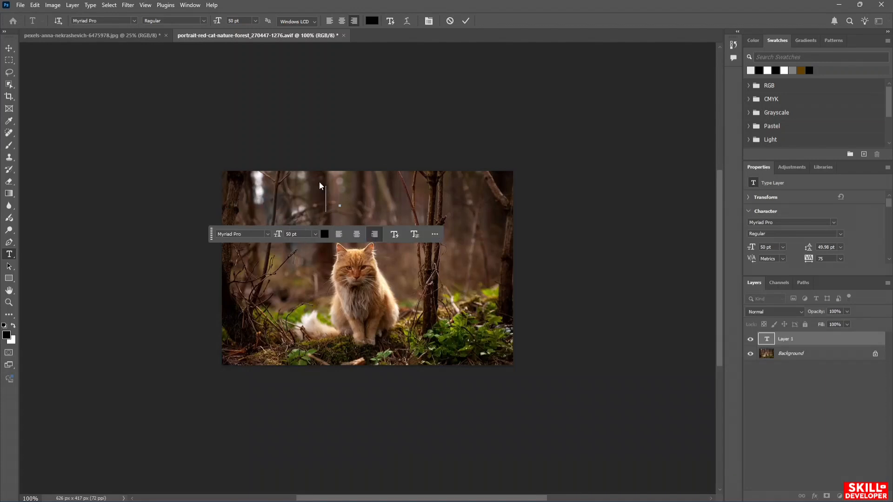
{"action": "type", "text": "Cat of"}
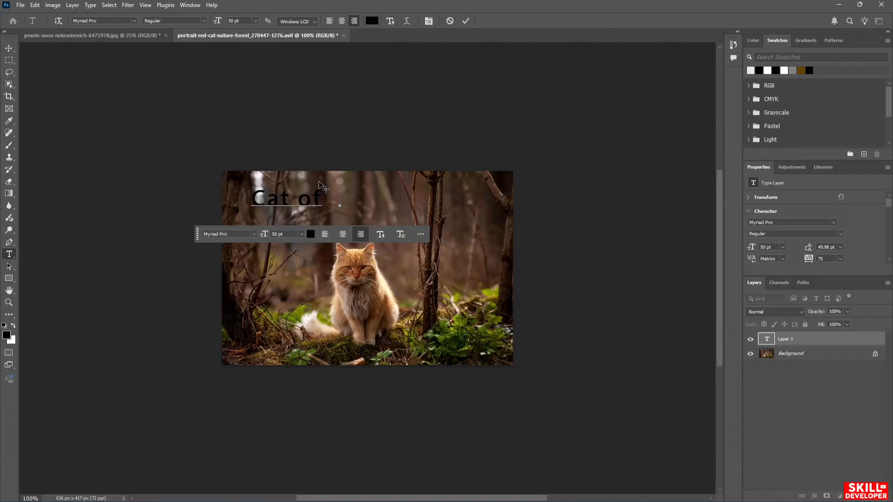
{"action": "type", "text": " the"}
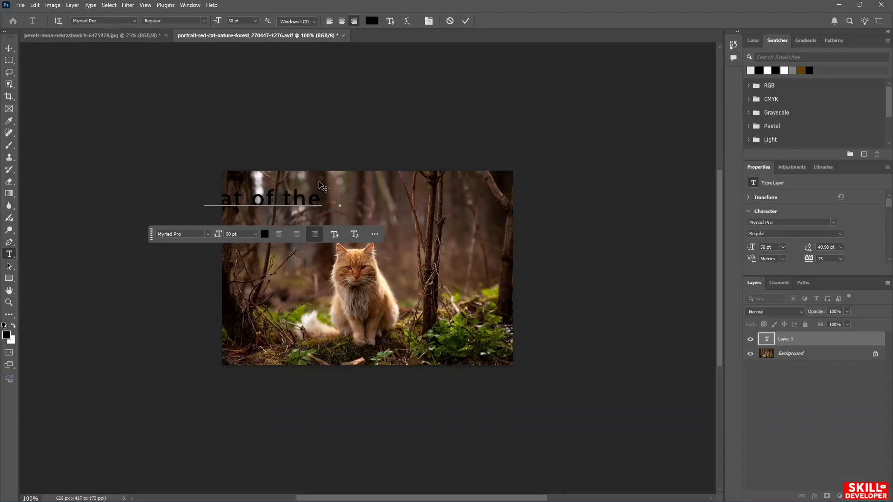
{"action": "type", "text": " Jungle"}
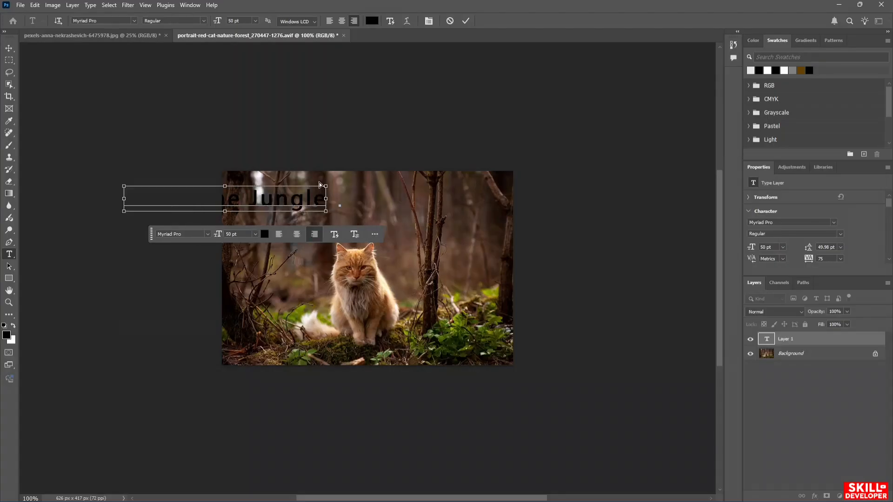
- Select the whole "Cat of the Jungle" text and set its color to white (ffffff)
{"action": "key", "text": "ctrl+a"}
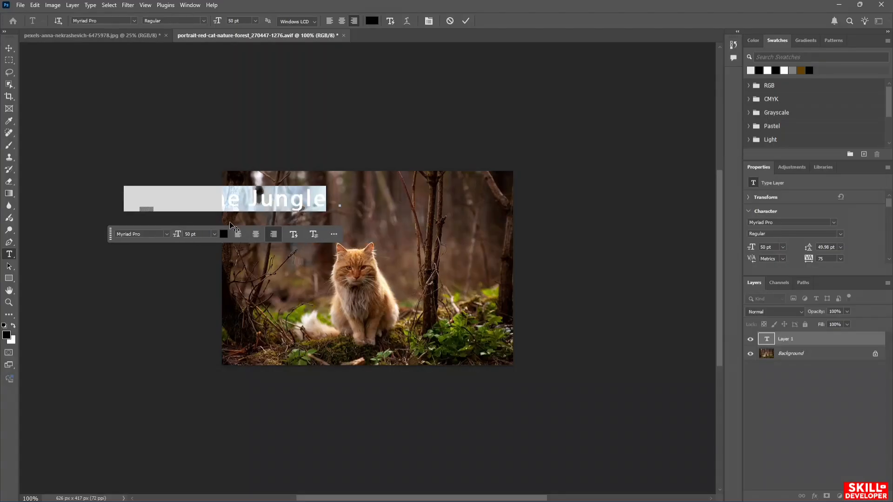
{"action": "left_click", "coordinate": [224, 233]}
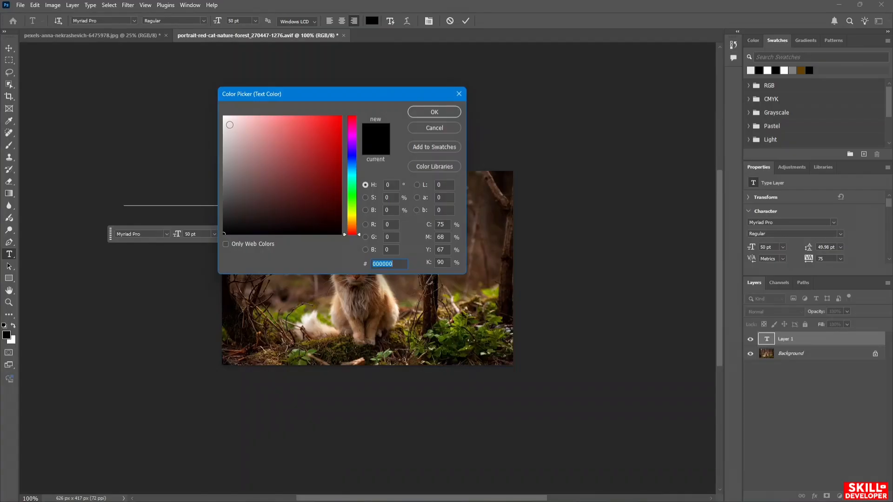
{"action": "left_click", "coordinate": [230, 125]}
{"action": "left_click_drag", "start_coordinate": [212, 79], "coordinate": [215, 70]}
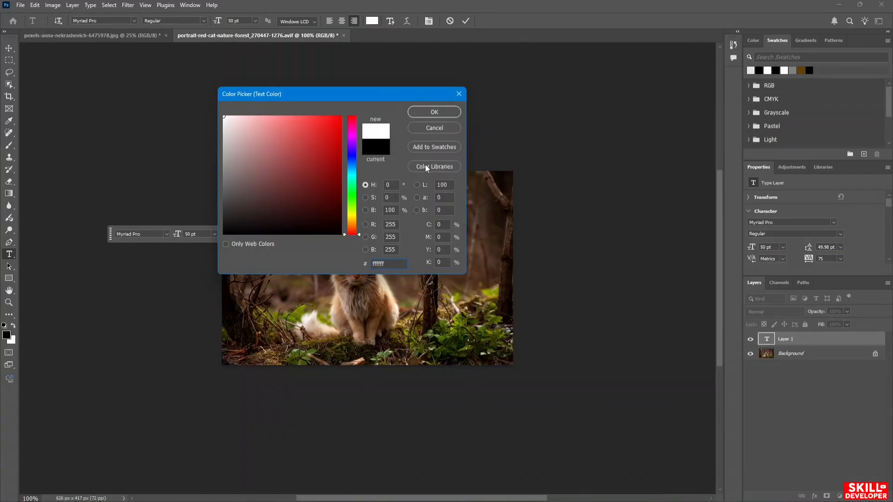
{"action": "left_click", "coordinate": [436, 109]}
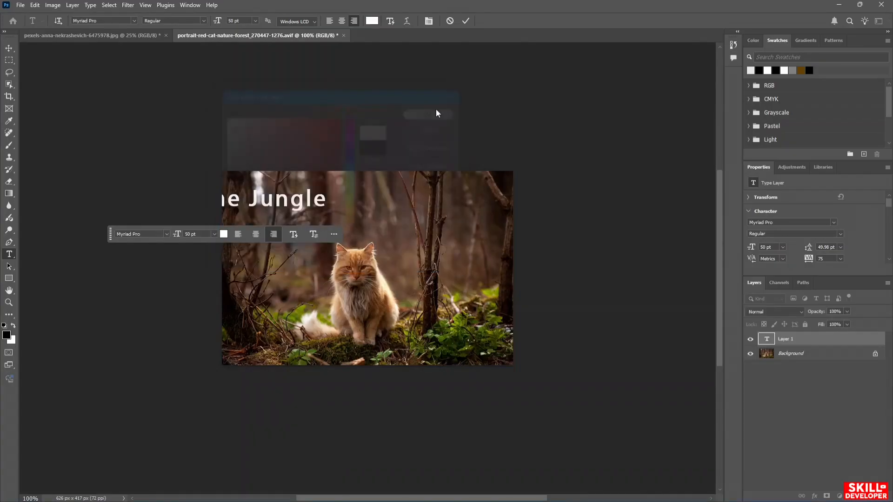
- Preview different fonts on the selected title text and apply Parchment
{"action": "left_click", "coordinate": [159, 233]}
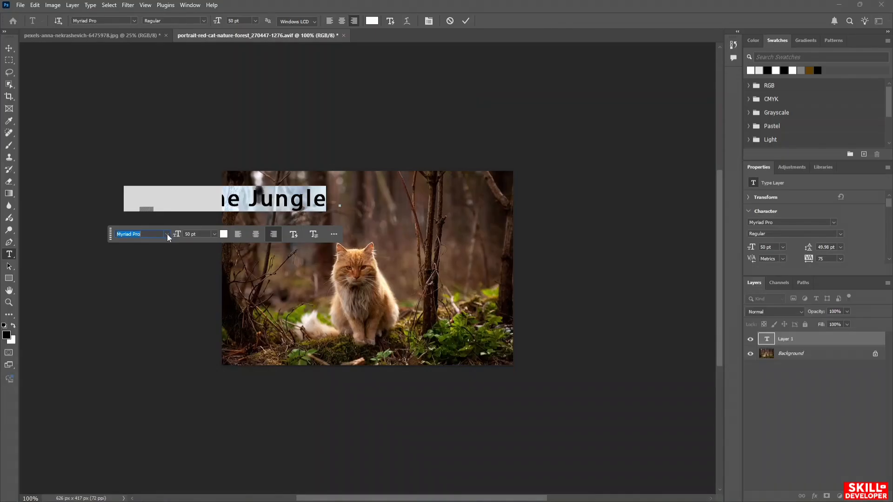
{"action": "left_click", "coordinate": [167, 234]}
{"action": "key", "text": "Down"}
{"action": "key", "text": "Down"}
{"action": "key", "text": "Down"}
{"action": "key", "text": "Down"}
{"action": "key", "text": "Down"}
{"action": "key", "text": "Down"}
{"action": "key", "text": "Down"}
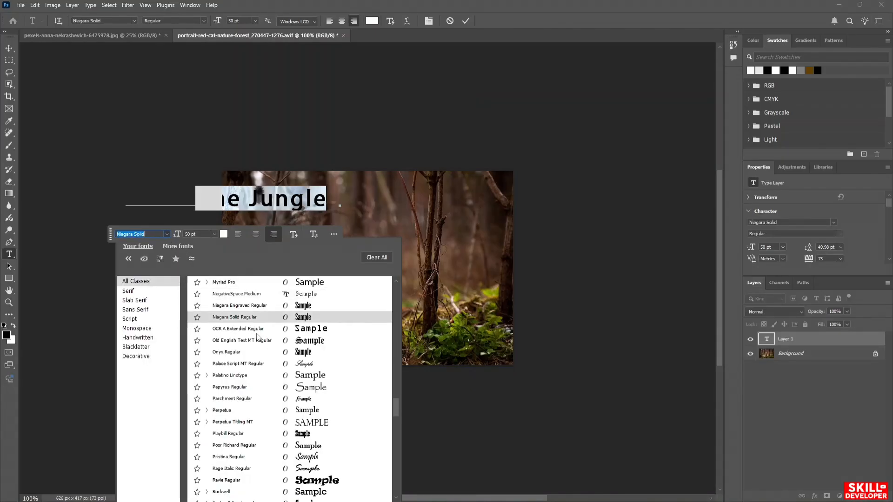
{"action": "key", "text": "Down"}
{"action": "key", "text": "Down"}
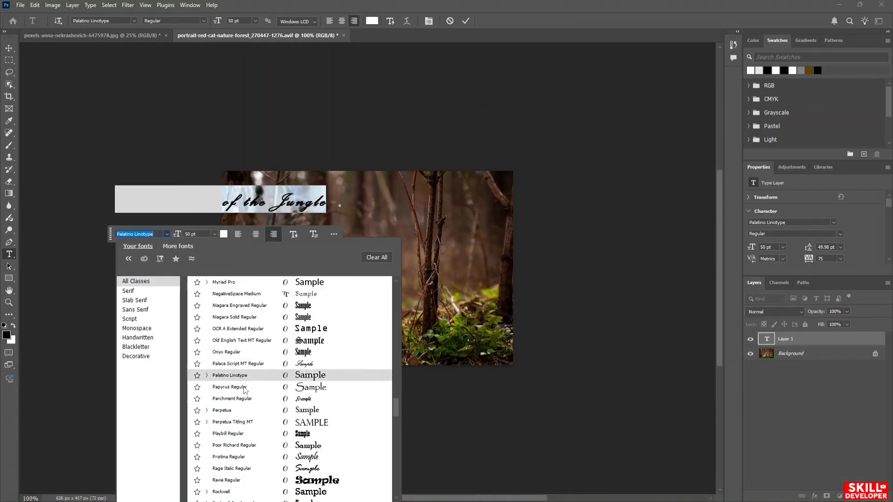
{"action": "key", "text": "Down"}
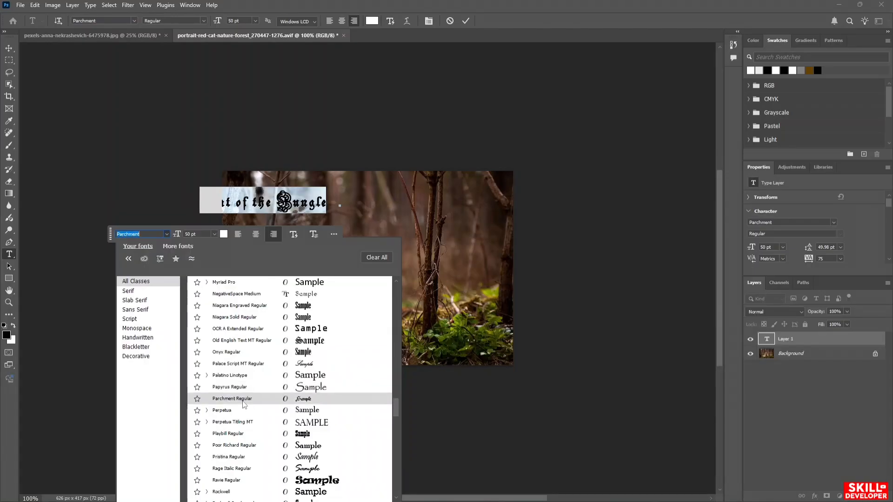
{"action": "key", "text": "Return"}
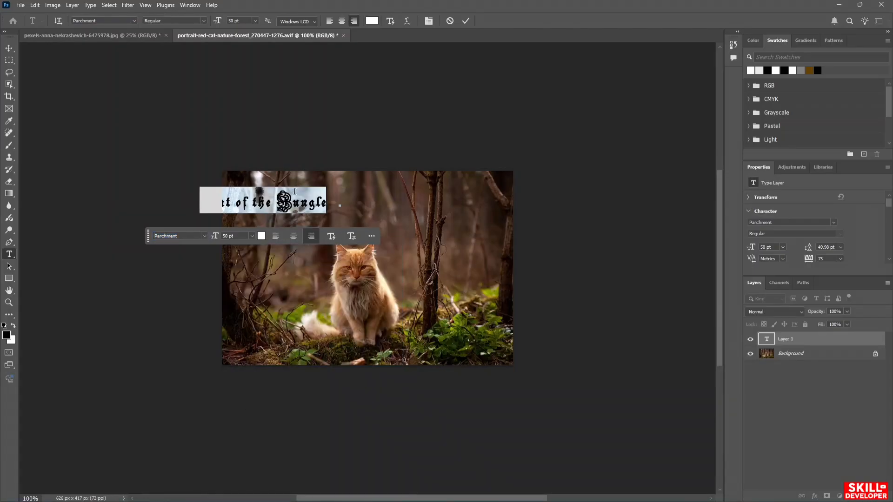
- Center-align the "Cat of the Jungle" text, commit it and move it horizontally to sit above the cat
{"action": "left_click", "coordinate": [276, 236]}
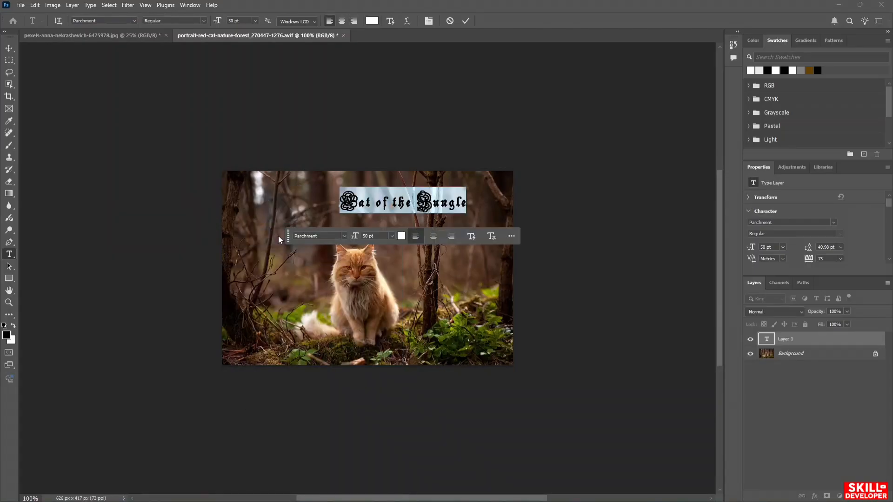
{"action": "left_click", "coordinate": [436, 237]}
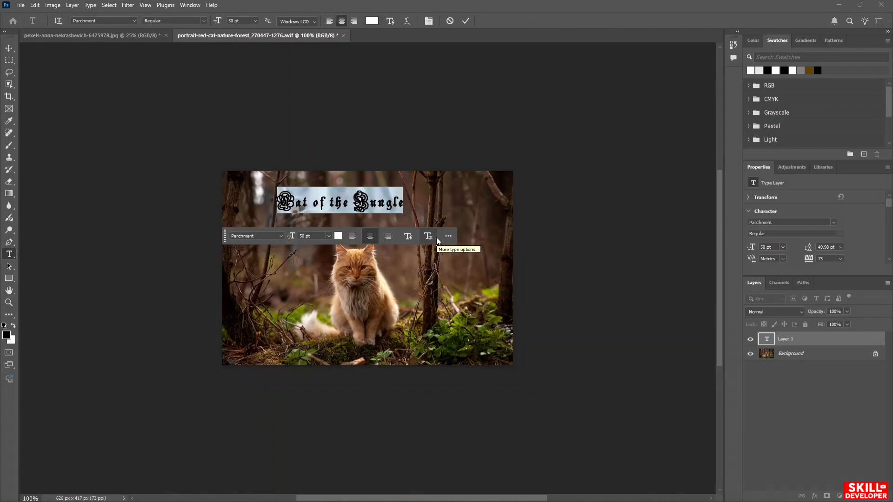
{"action": "left_click", "coordinate": [437, 124]}
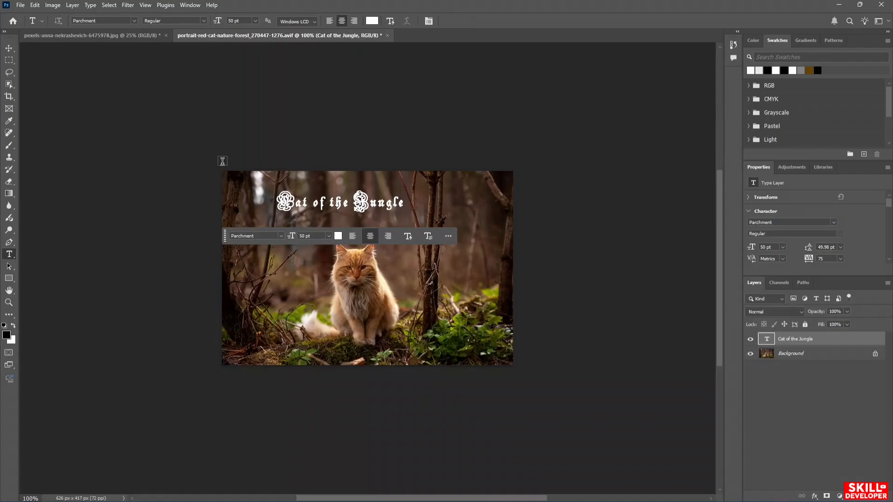
{"action": "key", "text": "v"}
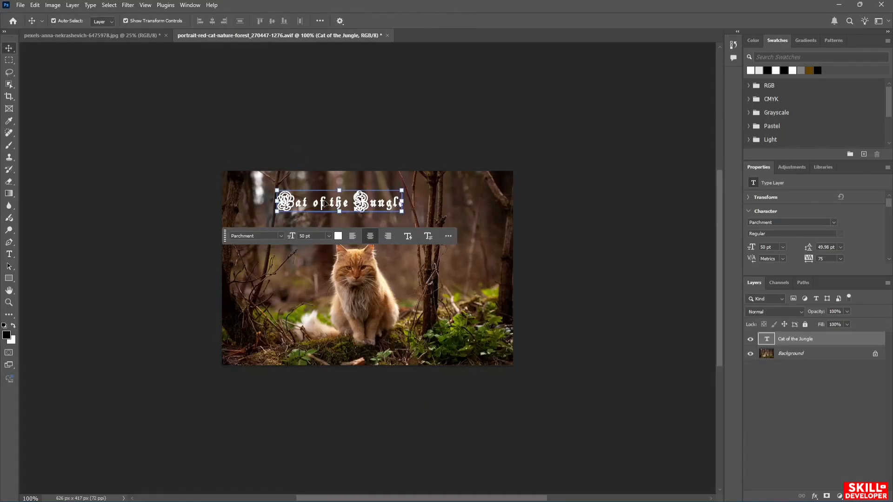
{"action": "left_click_drag", "start_coordinate": [329, 203], "coordinate": [344, 203]}
{"action": "left_click_drag", "start_coordinate": [352, 202], "coordinate": [356, 202]}
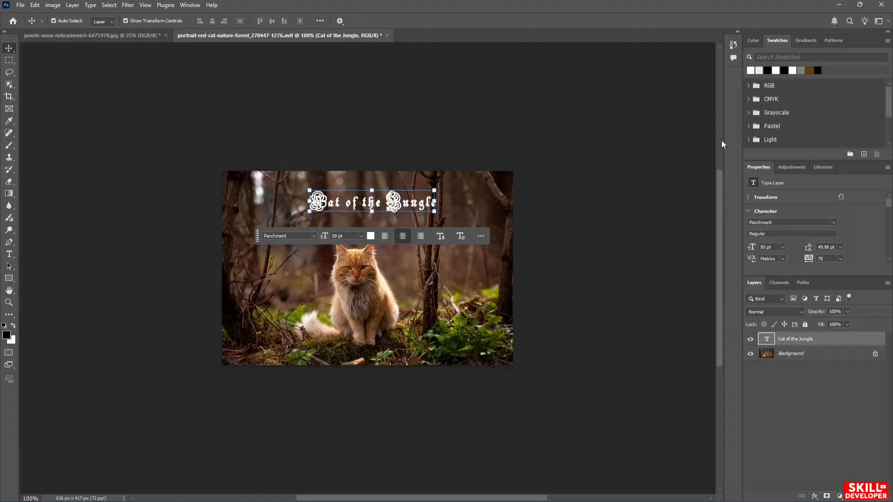
- Scale the title to a width of about 303 px and shift it horizontally to X of about 234 px
{"action": "left_click", "coordinate": [748, 197]}
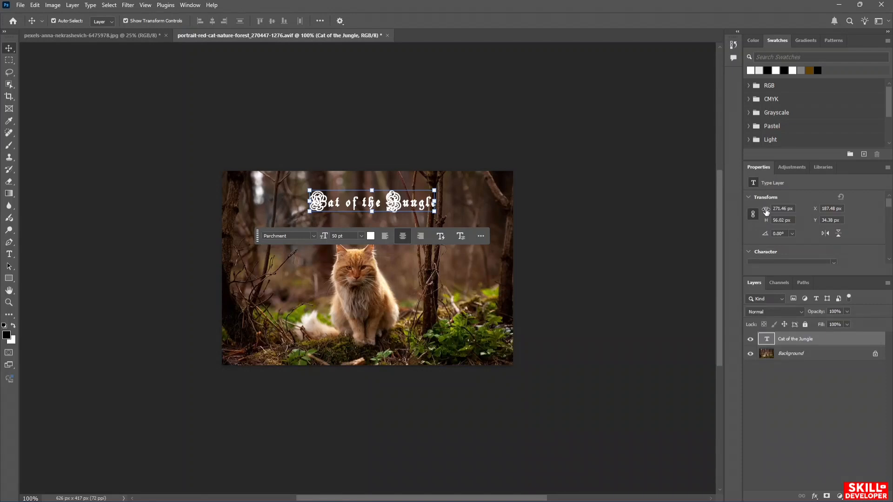
{"action": "left_click_drag", "start_coordinate": [766, 212], "coordinate": [815, 205]}
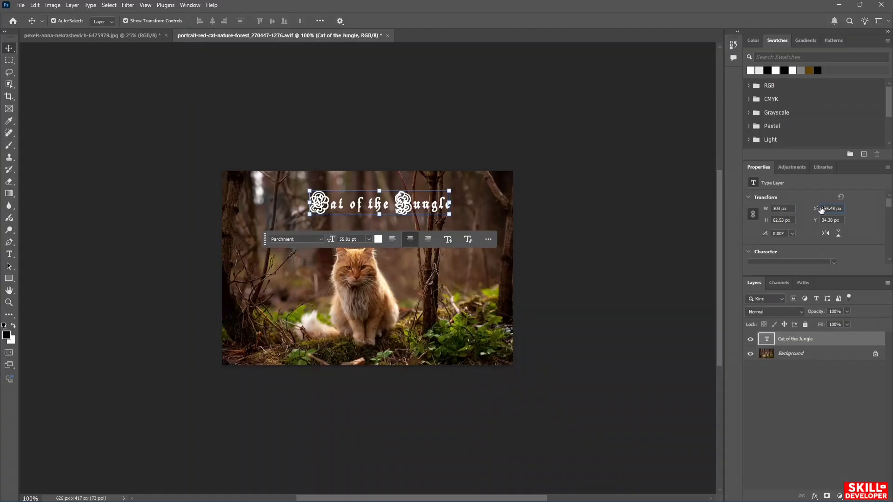
{"action": "left_click", "coordinate": [823, 209]}
{"action": "left_click_drag", "start_coordinate": [823, 210], "coordinate": [837, 208]}
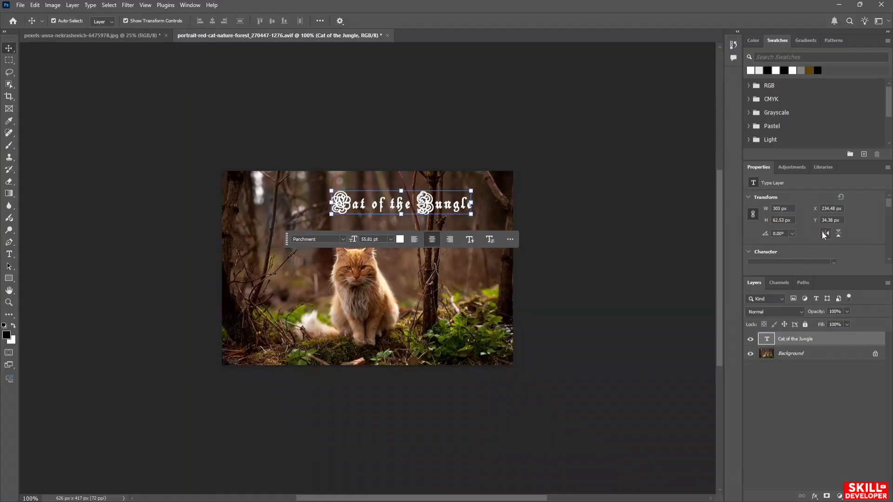
- Try rotating the title to about -5° and -4°, then reset its rotation to 0°
{"action": "left_click_drag", "start_coordinate": [763, 236], "coordinate": [735, 238]}
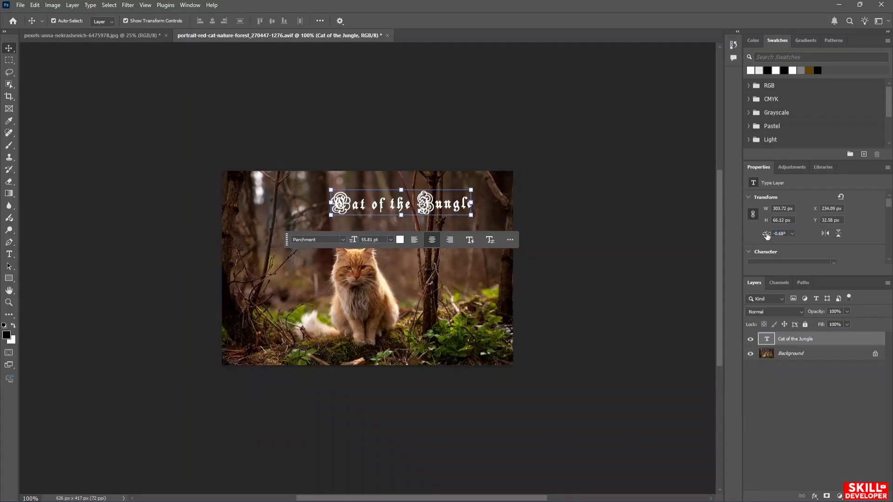
{"action": "left_click_drag", "start_coordinate": [766, 235], "coordinate": [566, 228]}
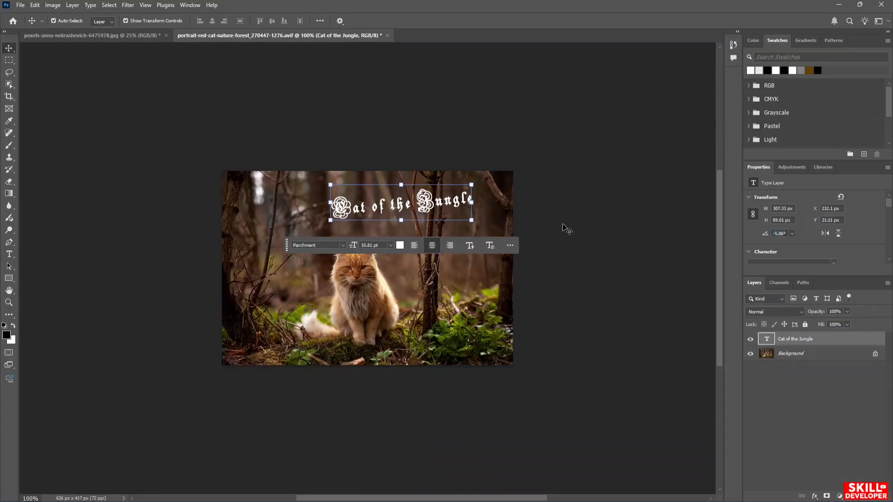
{"action": "key", "text": "ctrl"}
{"action": "left_click_drag", "start_coordinate": [765, 234], "coordinate": [804, 234]}
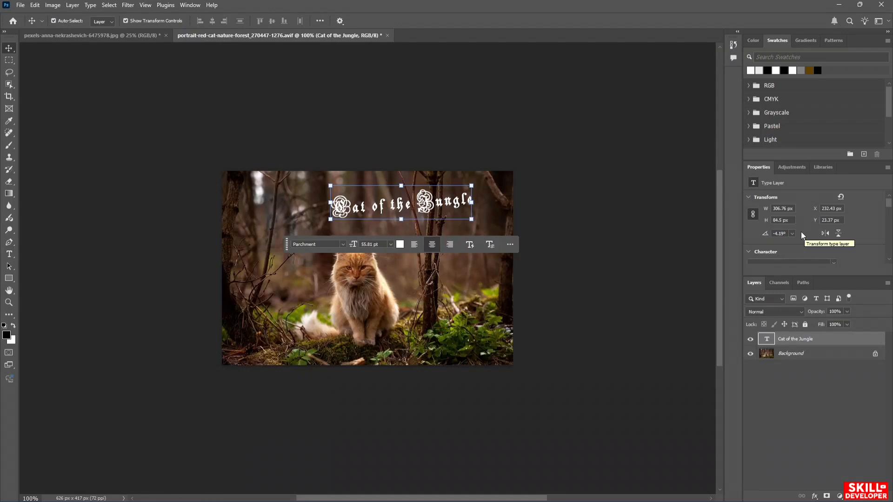
{"action": "left_click", "coordinate": [780, 234]}
{"action": "double_click", "coordinate": [780, 233]}
{"action": "type", "text": "0"}
{"action": "key", "text": "Return"}
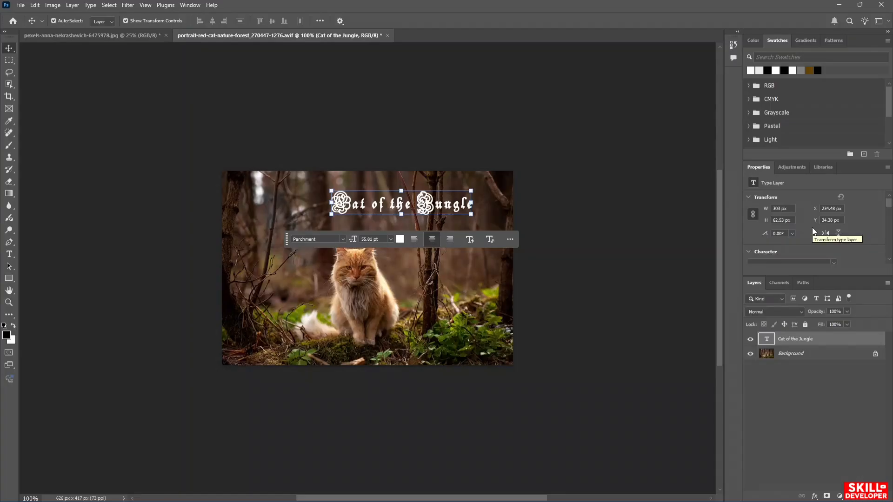
- Turn on dynamic text for the "Cat of the Jungle" title and turn off its faux bold
{"action": "scroll", "coordinate": [806, 224], "scroll_direction": "down", "scroll_amount": 2}
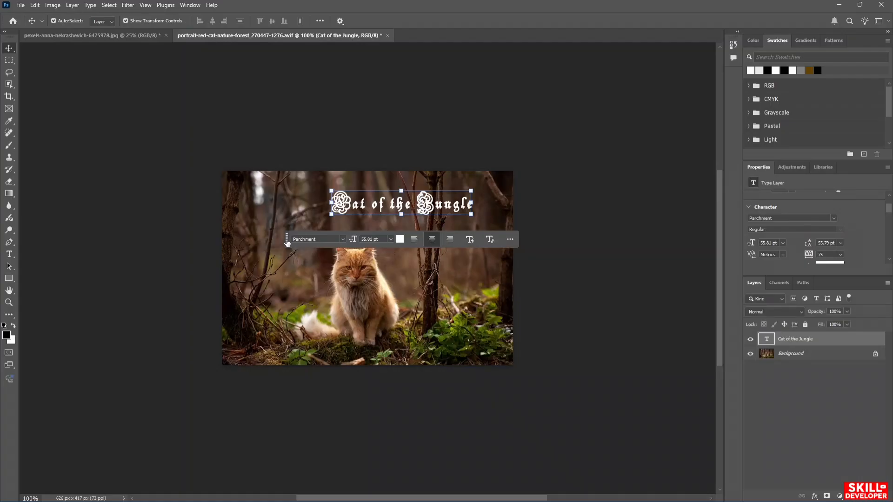
{"action": "left_click_drag", "start_coordinate": [285, 239], "coordinate": [171, 225]}
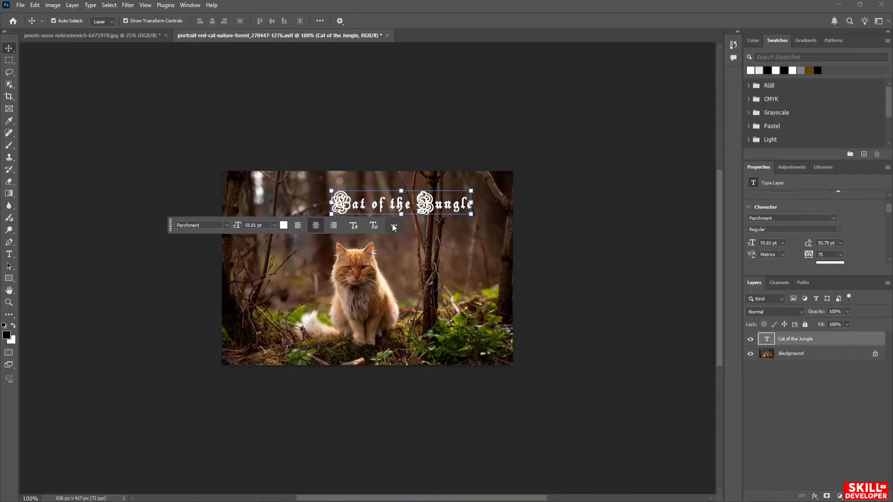
{"action": "left_click", "coordinate": [357, 227]}
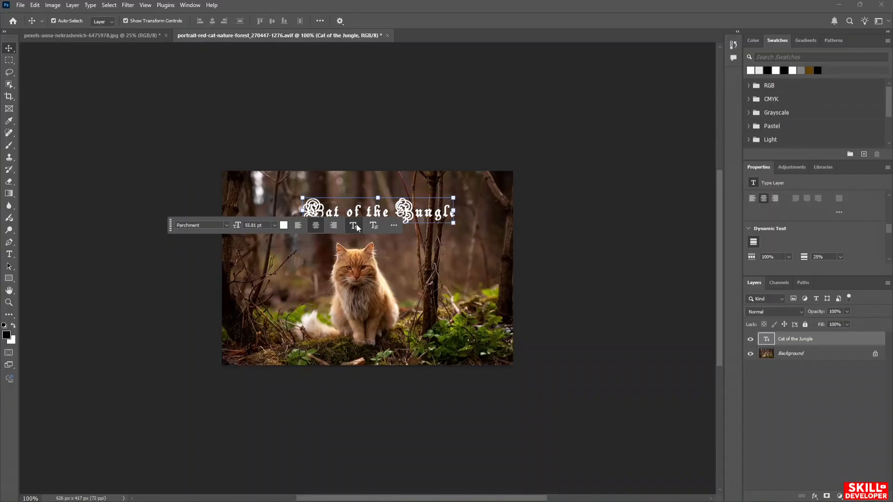
{"action": "left_click", "coordinate": [374, 226]}
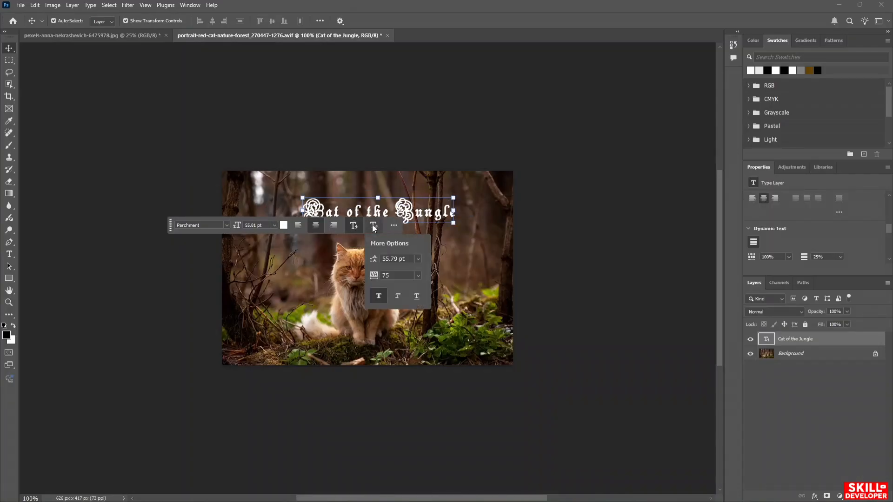
{"action": "left_click", "coordinate": [380, 297]}
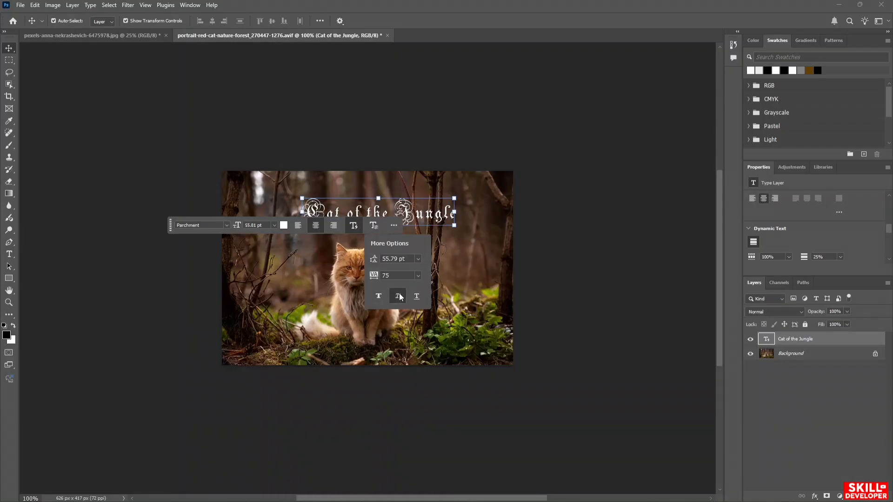
- Apply faux italic, underline and faux bold to the "Cat of the Jungle" title
{"action": "left_click", "coordinate": [398, 297]}
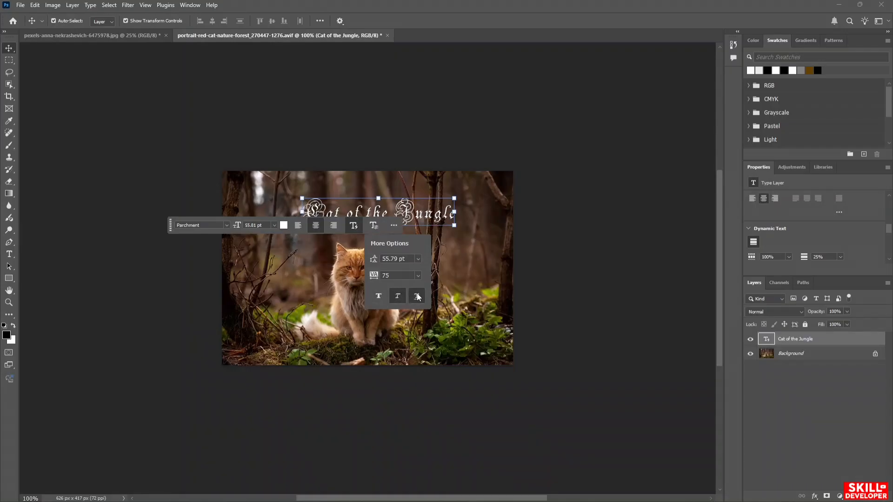
{"action": "left_click", "coordinate": [417, 297]}
{"action": "left_click", "coordinate": [379, 295]}
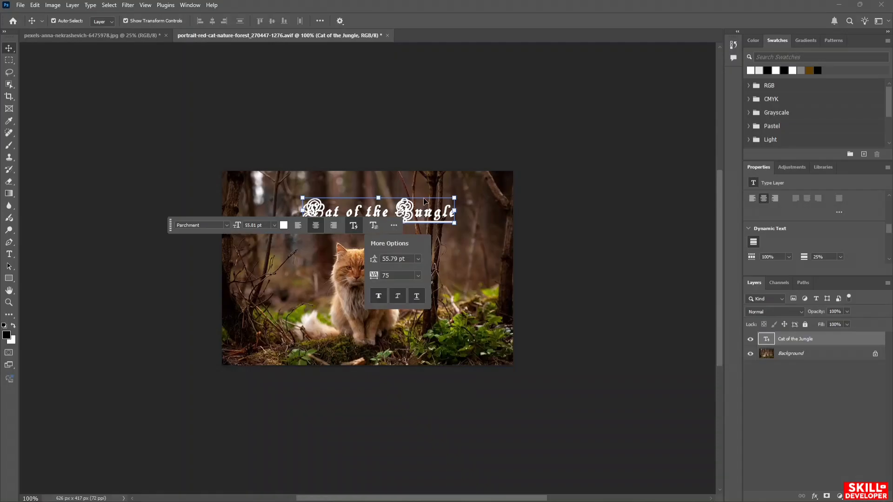
- Scale the "Cat of the Jungle" title up proportionally to about 114% and commit the transform
{"action": "mouse_move", "coordinate": [423, 197]}
{"action": "left_mouse_down"}
{"action": "mouse_move", "coordinate": [428, 185]}
{"action": "mouse_move", "coordinate": [427, 193]}
{"action": "left_mouse_up"}
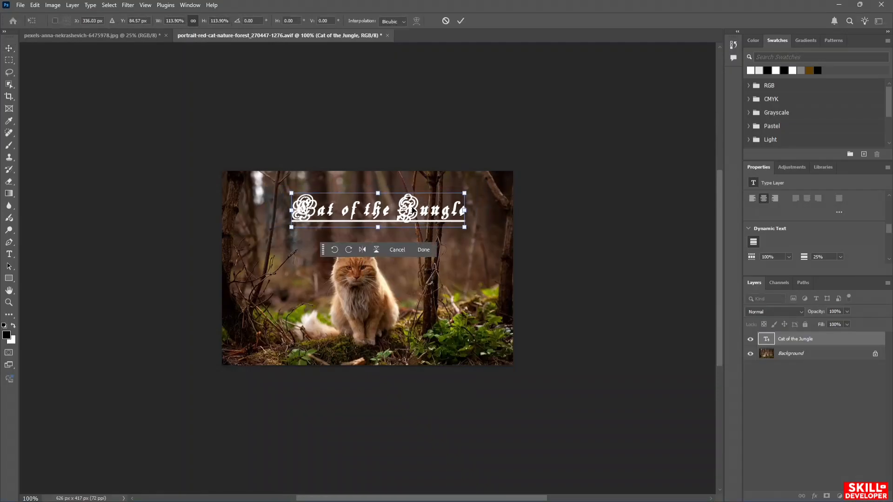
{"action": "key", "text": "Return"}
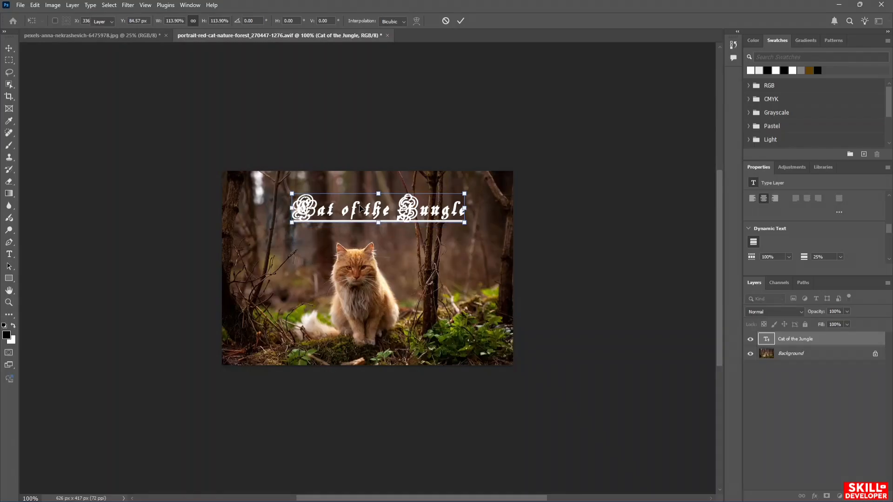
{"action": "double_click", "coordinate": [362, 208]}
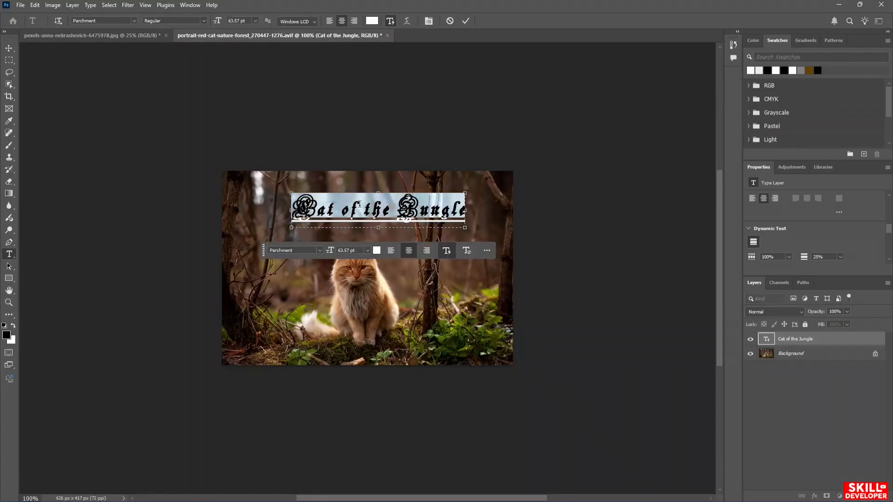
{"action": "left_click", "coordinate": [333, 292]}
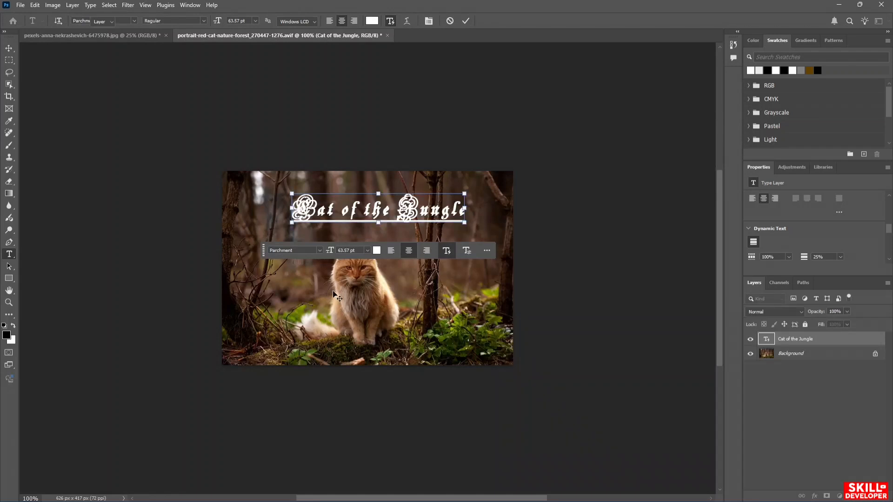
- Add a second point text reading "cat of the jungle lives in a jungle wat mice hunt rats" beside the cat, low in the photo
{"action": "left_click", "coordinate": [9, 254]}
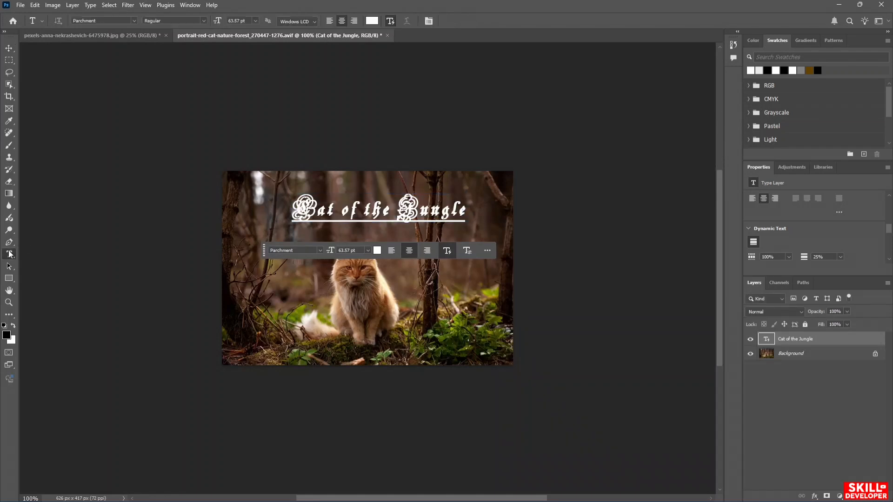
{"action": "left_click", "coordinate": [273, 303]}
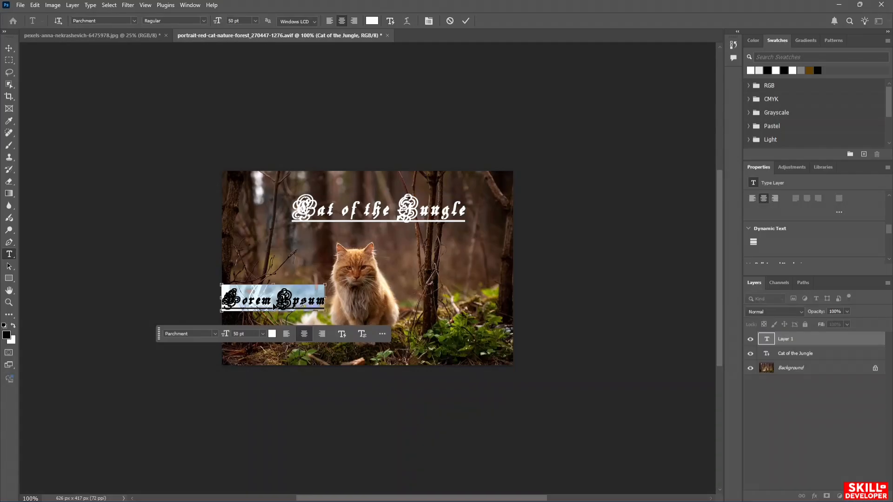
{"action": "type", "text": "cat"}
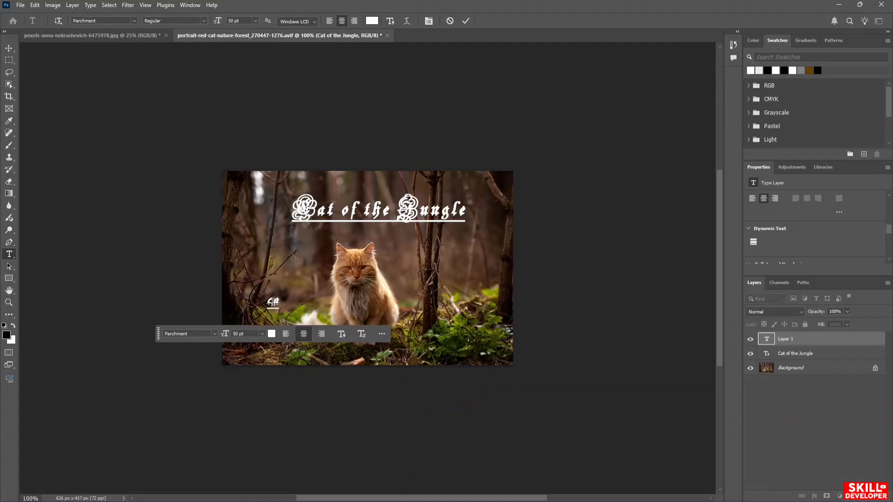
{"action": "type", "text": " of the"}
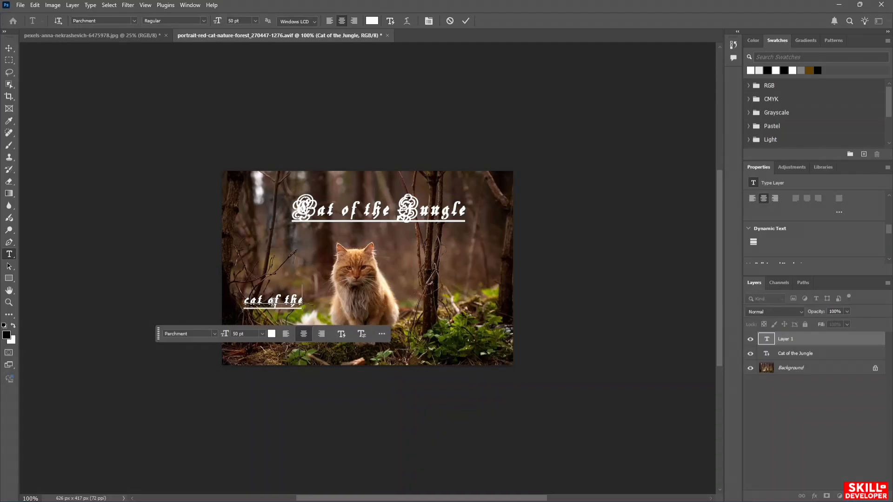
{"action": "type", "text": " jungle"}
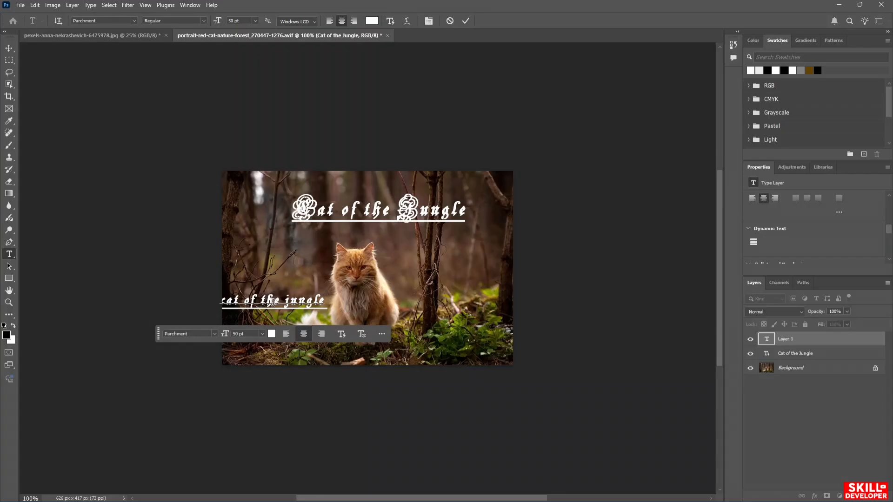
{"action": "type", "text": " lines"}
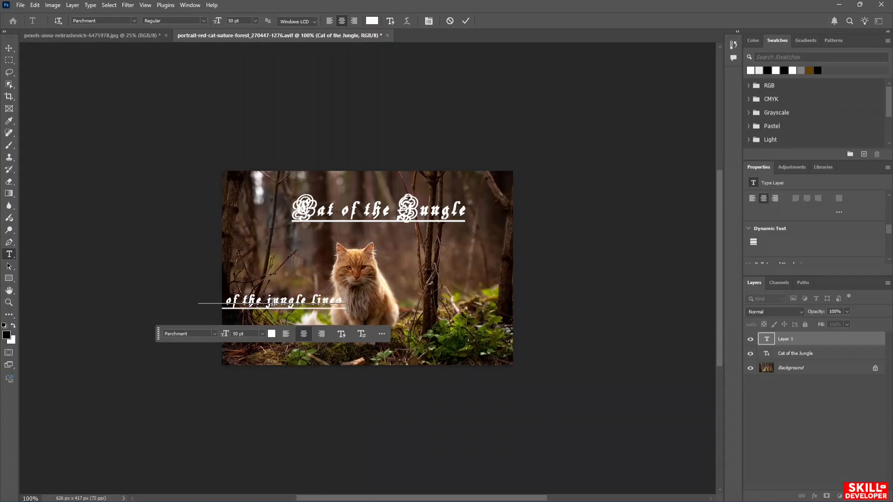
{"action": "type", "text": " i"}
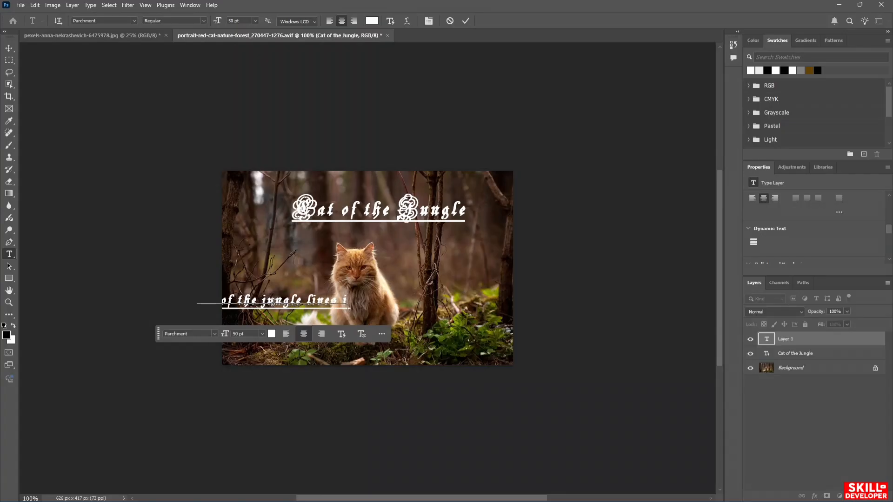
{"action": "type", "text": "n a jun"}
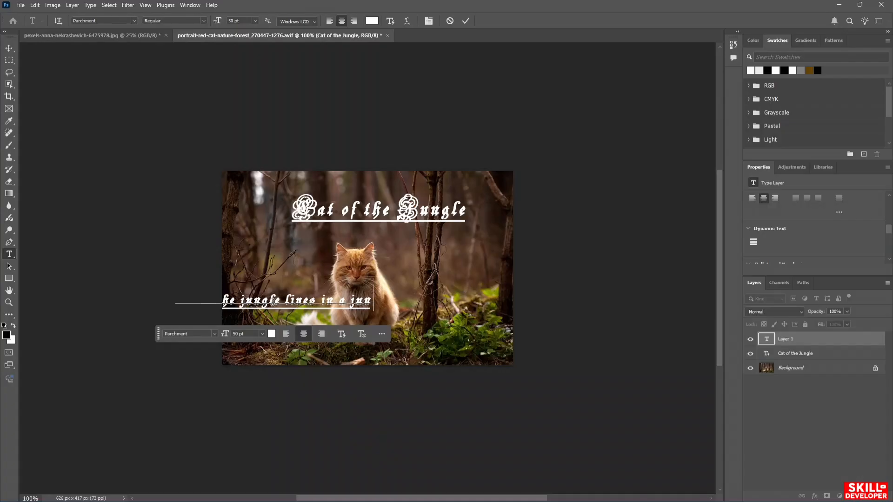
{"action": "type", "text": "gle mat mic"}
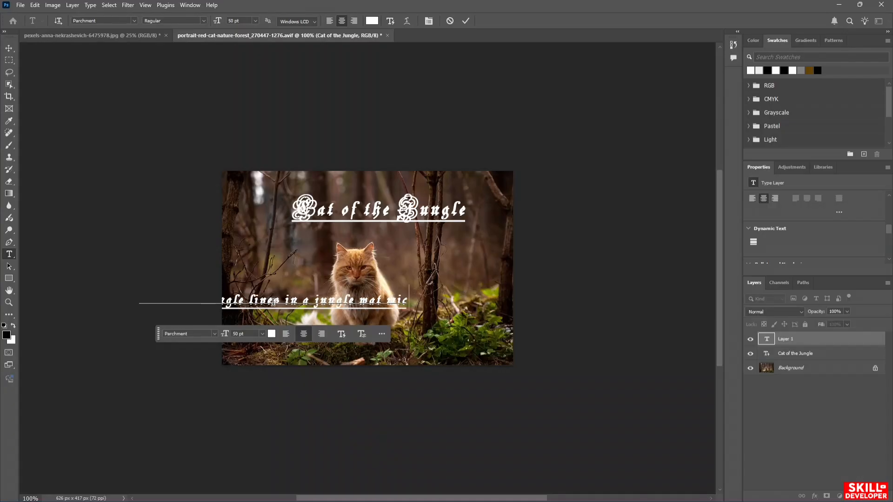
{"action": "type", "text": "e hunt"}
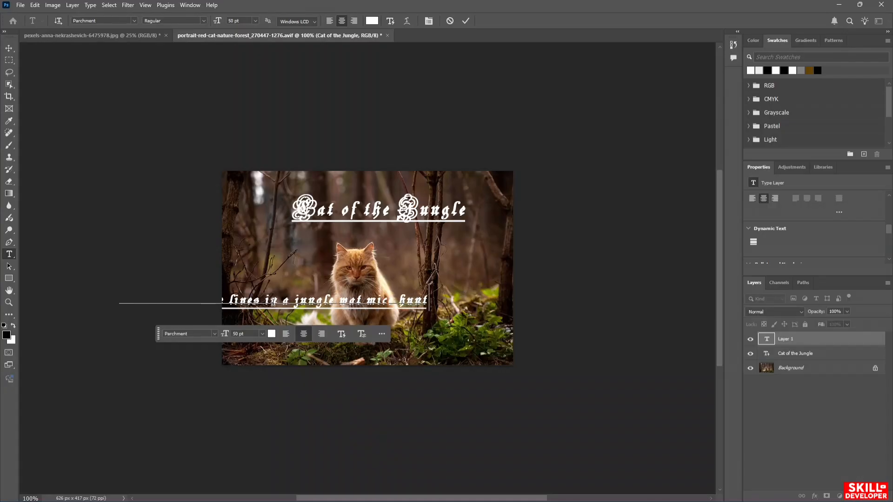
{"action": "type", "text": " rats"}
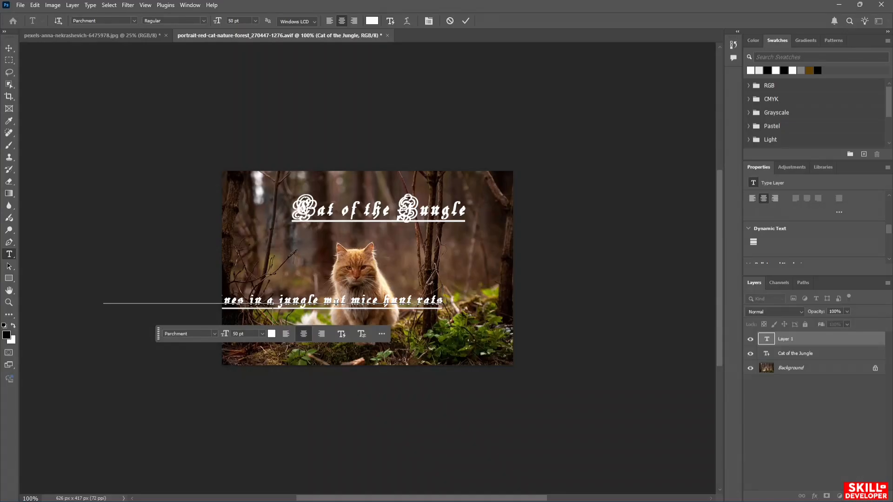
- Insert a line break before "hunt rats" in the second text and commit it as two lines
{"action": "left_click", "coordinate": [381, 301]}
{"action": "key", "text": "Return"}
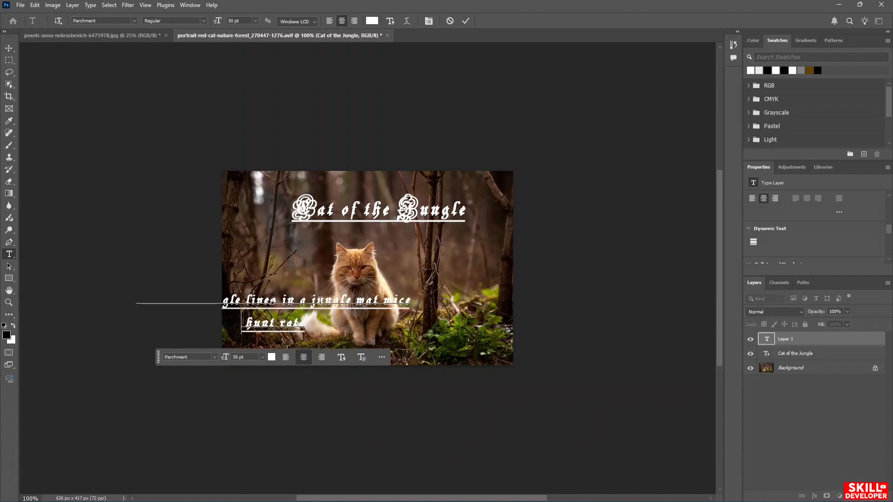
{"action": "type", "text": "n "}
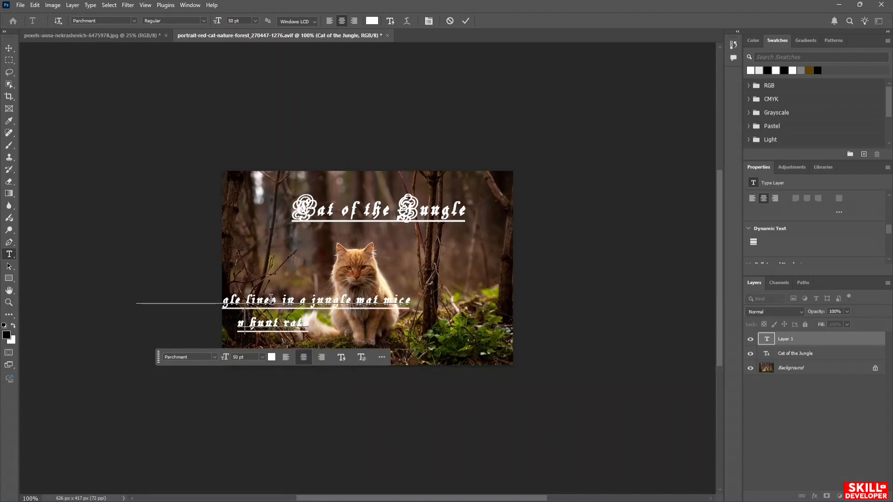
{"action": "type", "text": "nnn"}
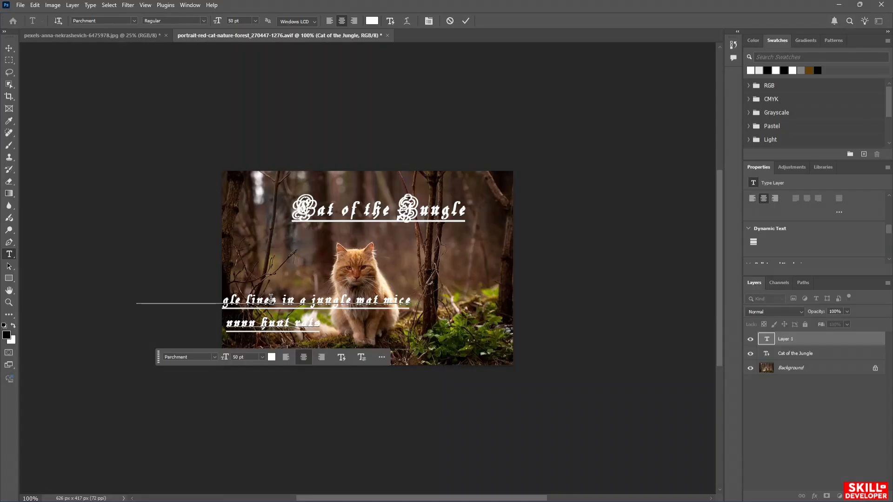
{"action": "key", "text": "BackSpace"}
{"action": "key", "text": "BackSpace"}
{"action": "key", "text": "BackSpace"}
{"action": "key", "text": "BackSpace"}
{"action": "key", "text": "BackSpace"}
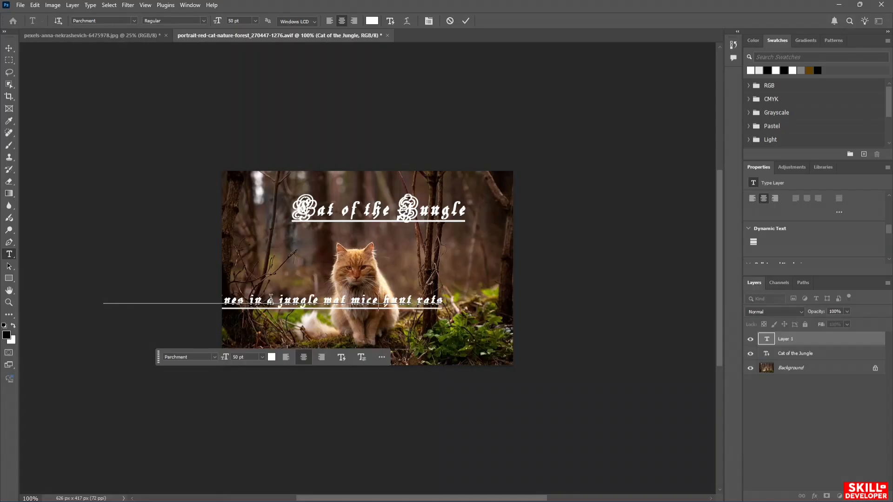
{"action": "key", "text": "Return"}
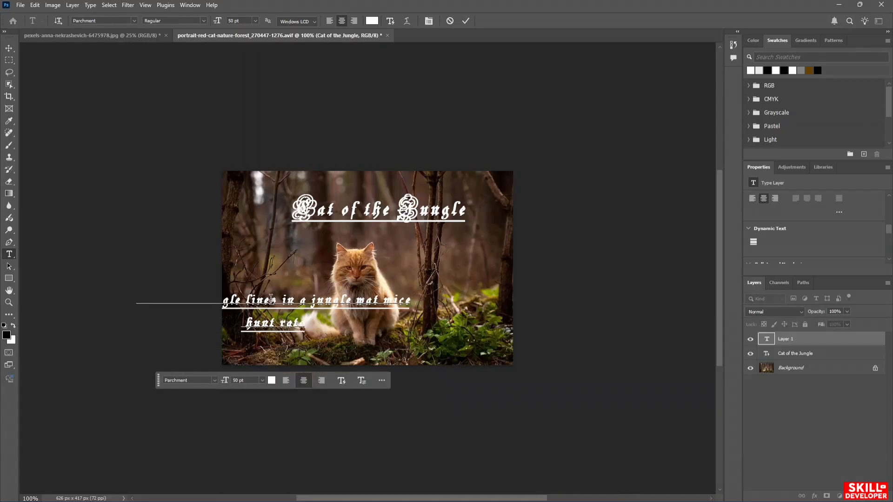
{"action": "left_click", "coordinate": [310, 249]}
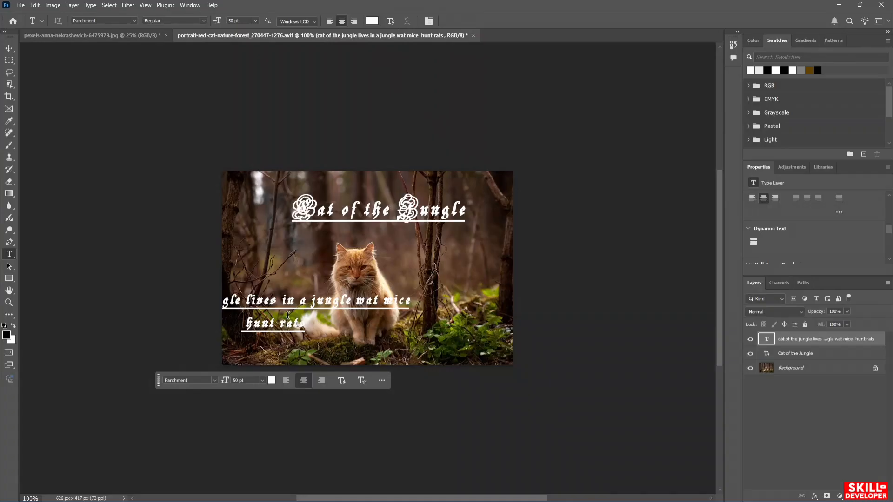
- Move the two-line text inside the photo's lower area and turn off its faux bold and underline
{"action": "left_click", "coordinate": [9, 49]}
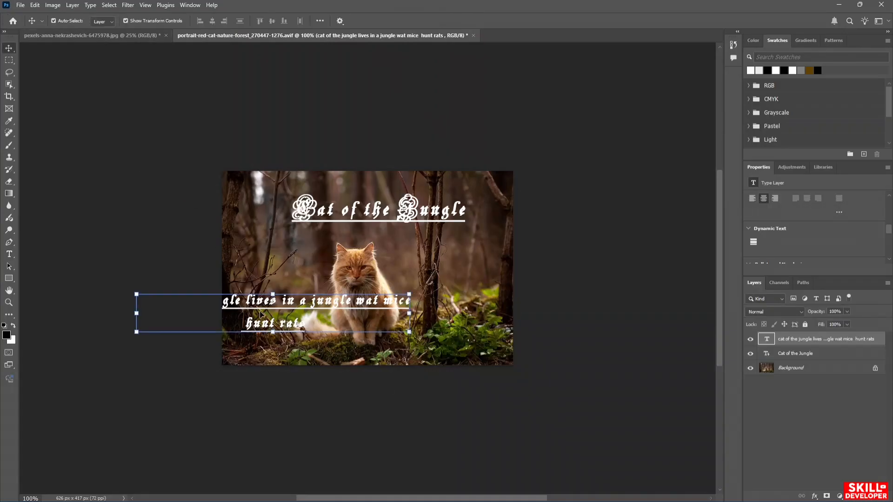
{"action": "left_click_drag", "start_coordinate": [261, 314], "coordinate": [363, 333]}
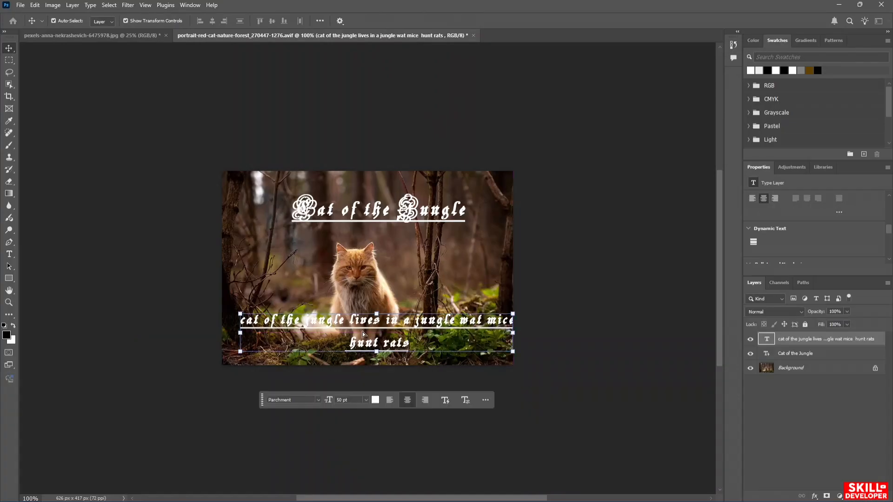
{"action": "left_click", "coordinate": [447, 402]}
{"action": "left_click", "coordinate": [466, 402]}
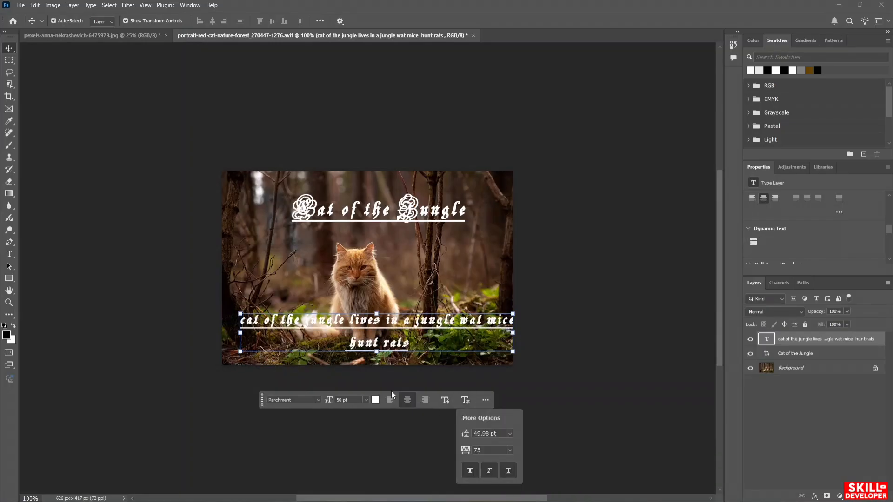
{"action": "left_click_drag", "start_coordinate": [262, 405], "coordinate": [133, 241]}
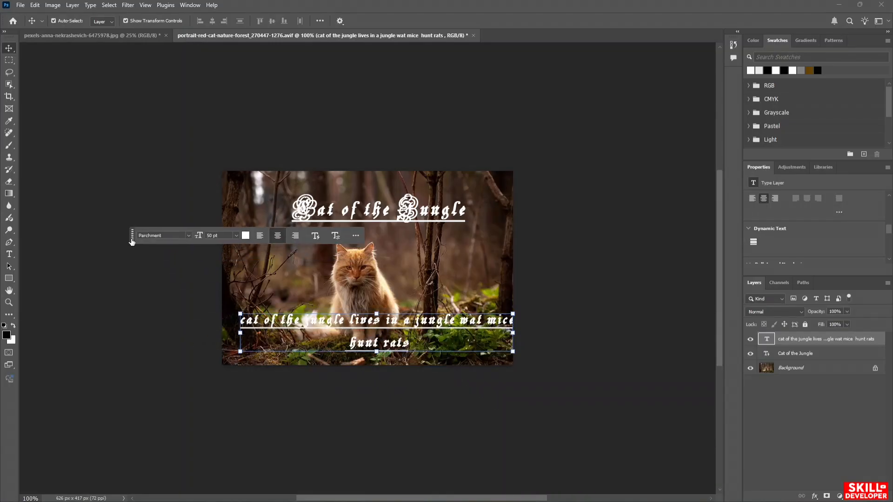
{"action": "left_click", "coordinate": [342, 236]}
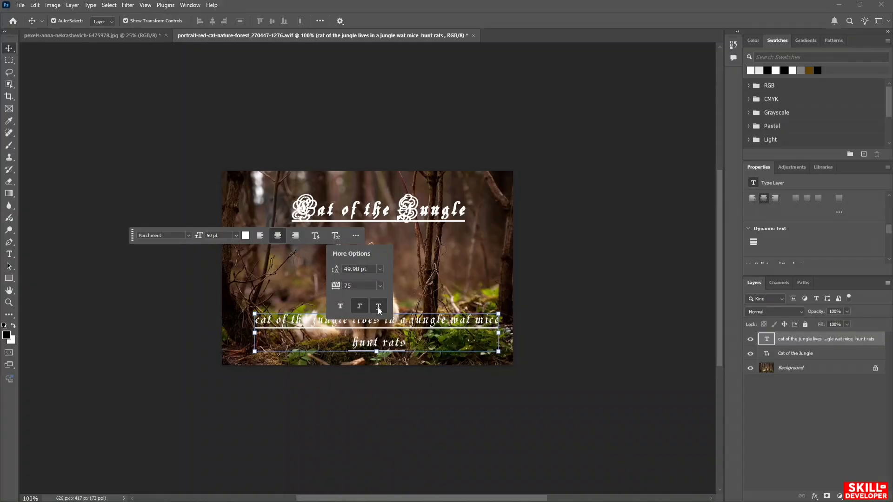
{"action": "left_click", "coordinate": [379, 308]}
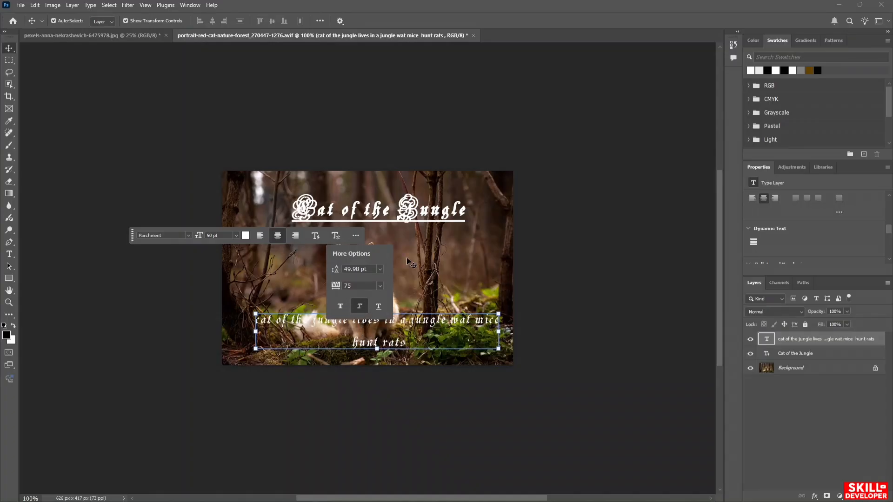
- Open the full character formatting settings for the two-line text
{"action": "left_click", "coordinate": [184, 5]}
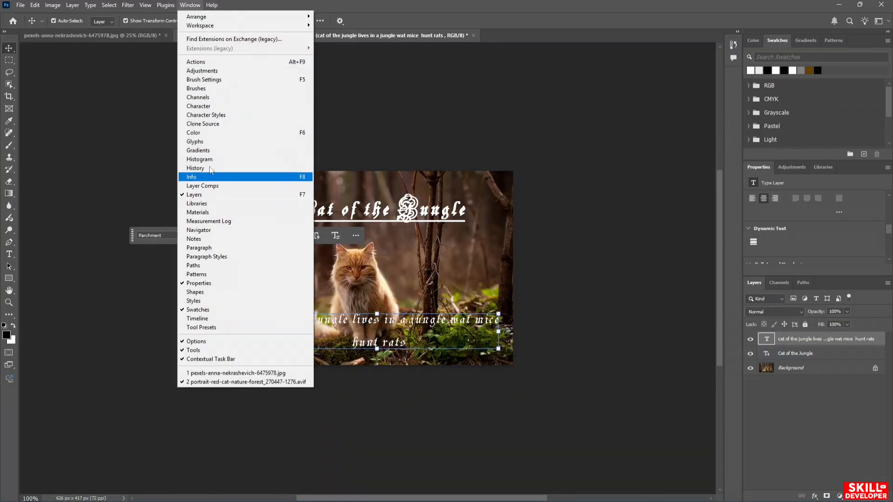
{"action": "left_click", "coordinate": [228, 106]}
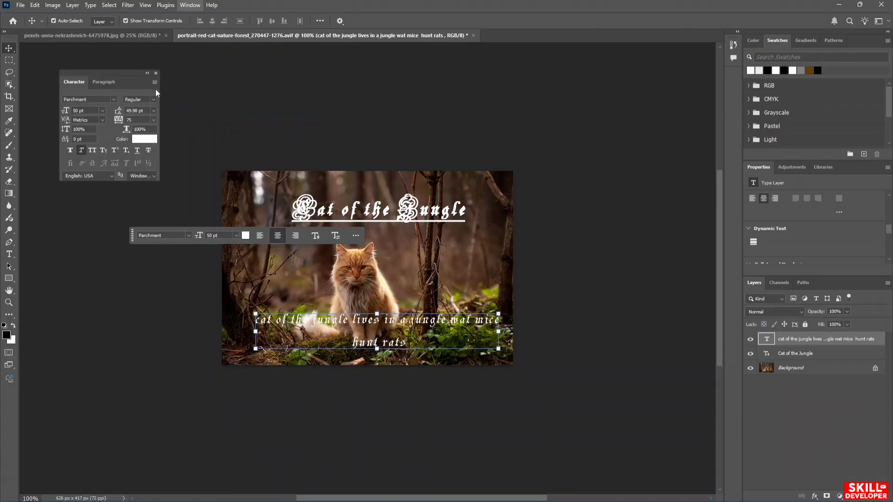
- Try All Caps and Small Caps on the two-line text, turning each one off again
{"action": "left_click", "coordinate": [94, 150]}
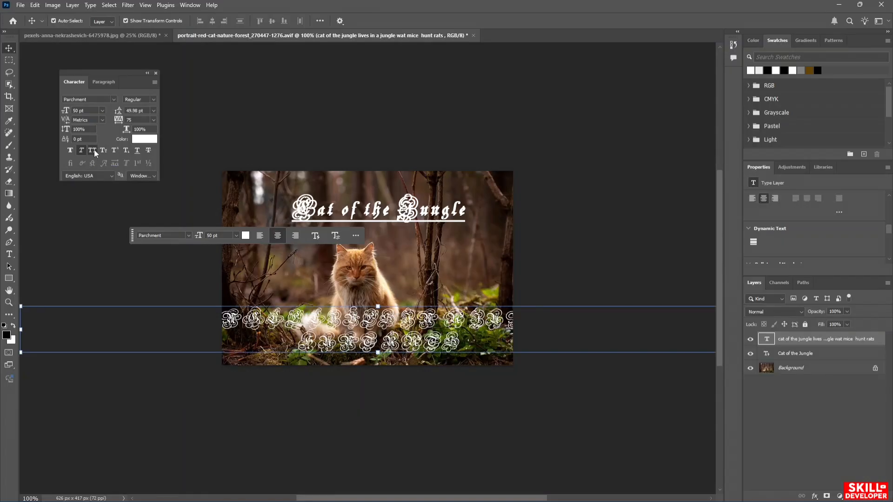
{"action": "left_click", "coordinate": [94, 149]}
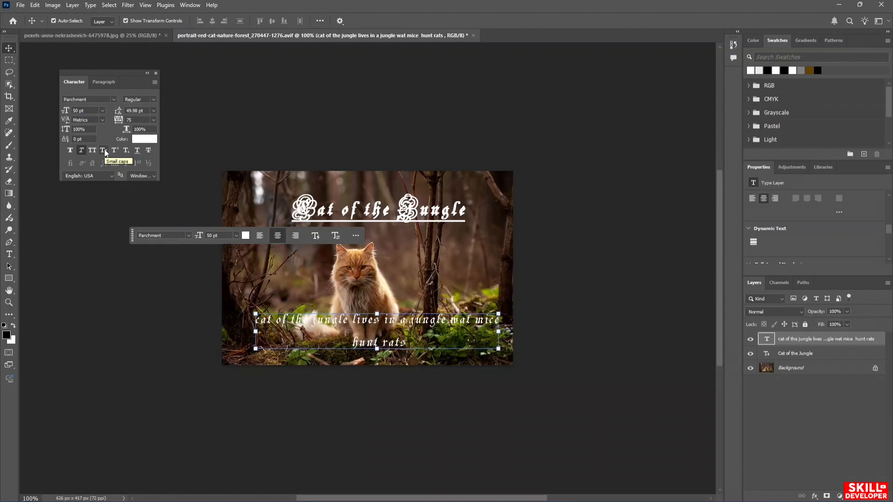
{"action": "left_click", "coordinate": [104, 150]}
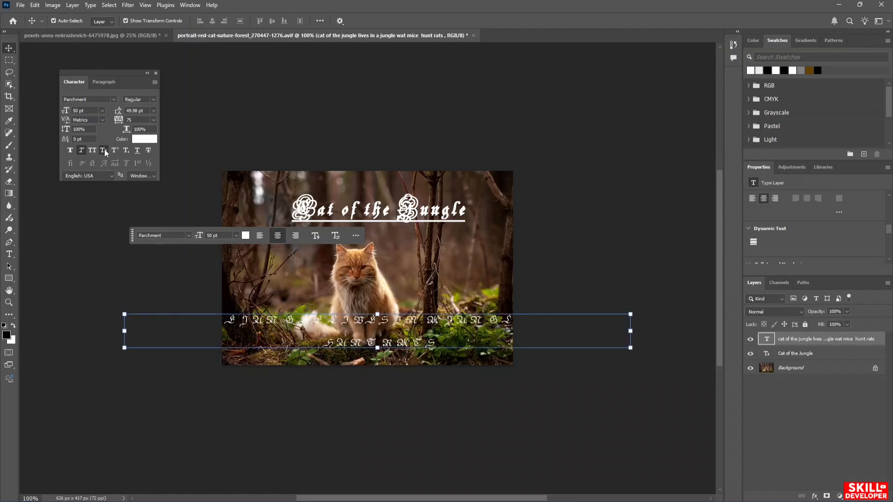
{"action": "left_click", "coordinate": [104, 150]}
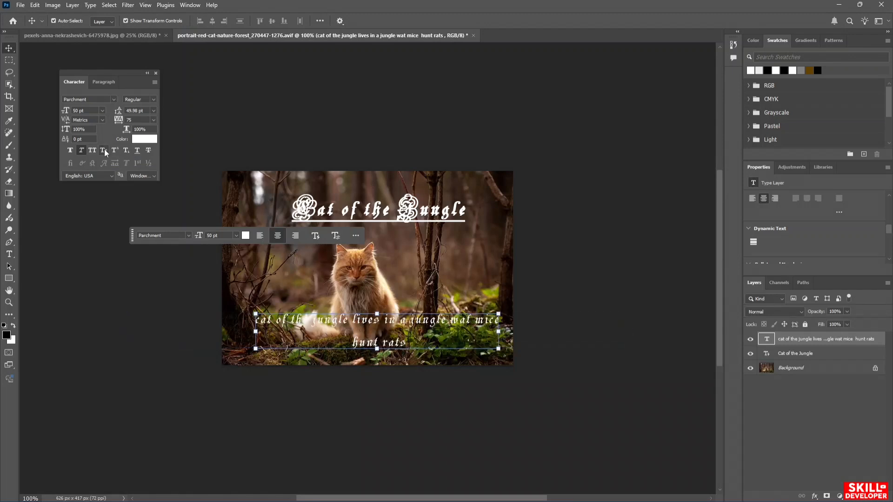
- Try underline and strikethrough on the two-line text, turning each one off again
{"action": "left_click", "coordinate": [141, 152]}
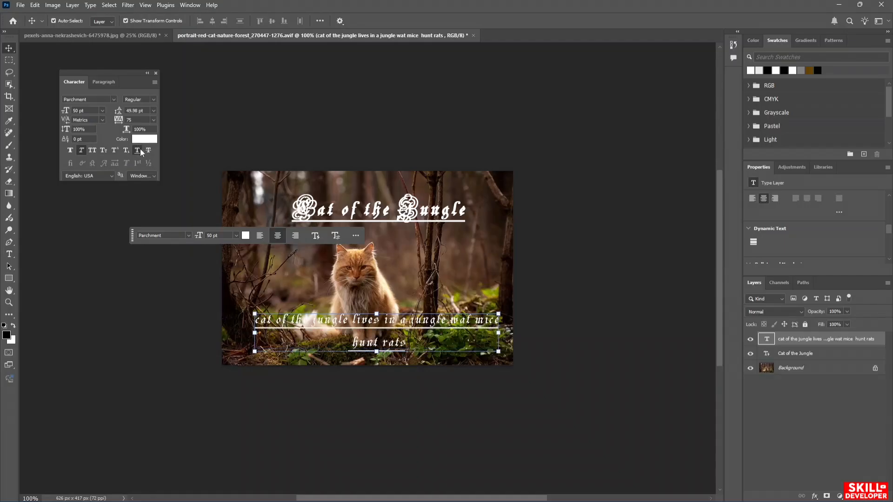
{"action": "left_click", "coordinate": [148, 151]}
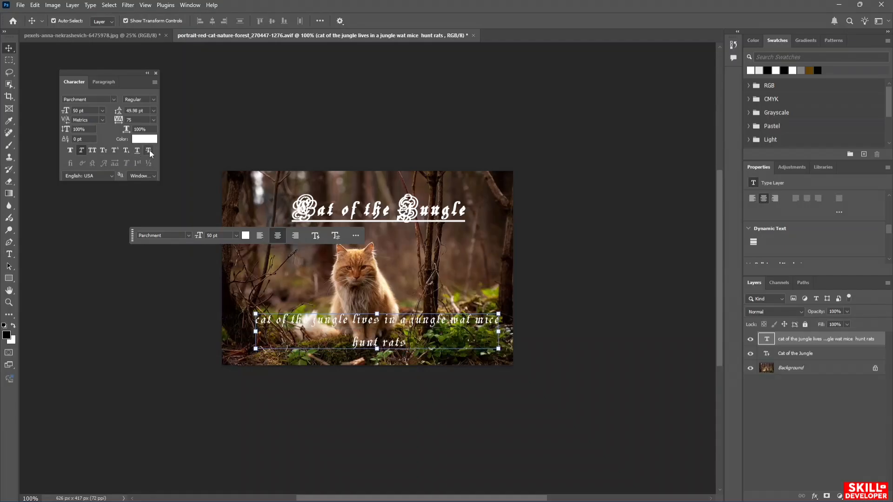
{"action": "left_click", "coordinate": [150, 150]}
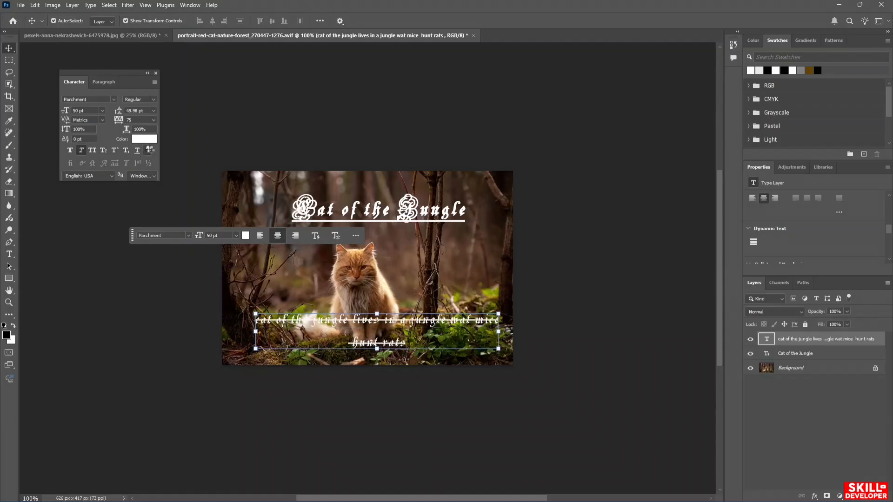
{"action": "left_click", "coordinate": [150, 150]}
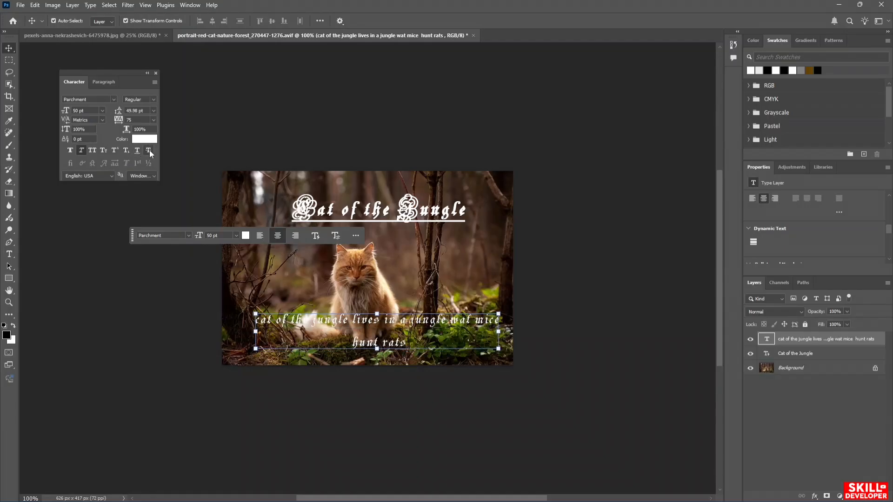
- Set the two-line text's paragraph spacing to 12 pt after and -18.5 pt before, with a 30 pt left indent
{"action": "left_click", "coordinate": [105, 79]}
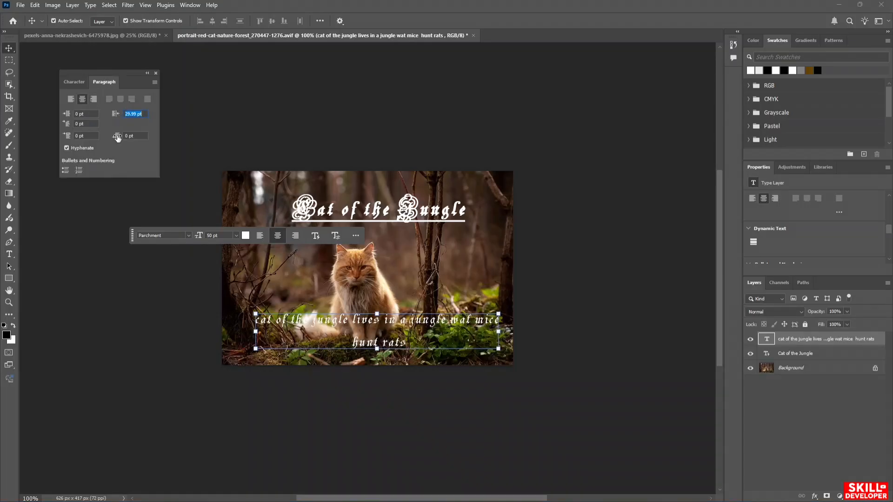
{"action": "left_click_drag", "start_coordinate": [117, 138], "coordinate": [98, 138]}
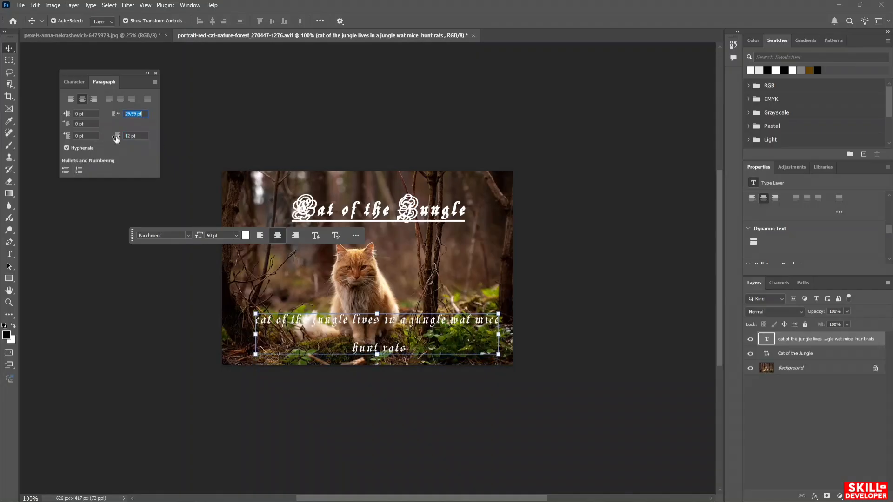
{"action": "mouse_move", "coordinate": [68, 138]}
{"action": "left_mouse_down"}
{"action": "mouse_move", "coordinate": [97, 138]}
{"action": "mouse_move", "coordinate": [61, 138]}
{"action": "mouse_move", "coordinate": [69, 126]}
{"action": "left_mouse_up"}
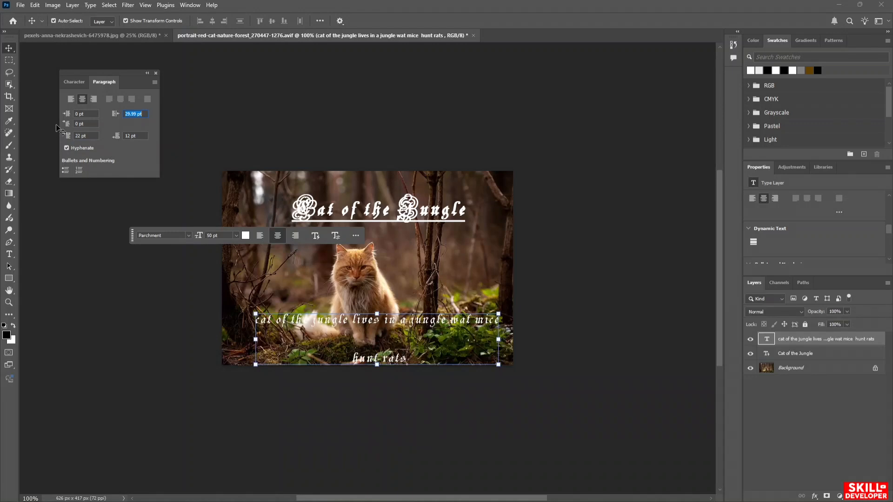
{"action": "left_click_drag", "start_coordinate": [68, 114], "coordinate": [31, 140]}
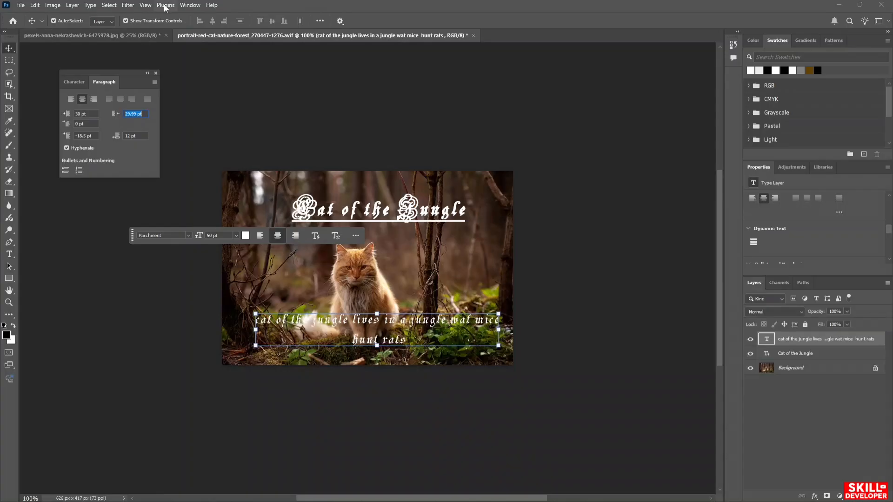
- Show the character styles and review the two-line text layer's remaining properties down to its quick actions
{"action": "left_click", "coordinate": [190, 5]}
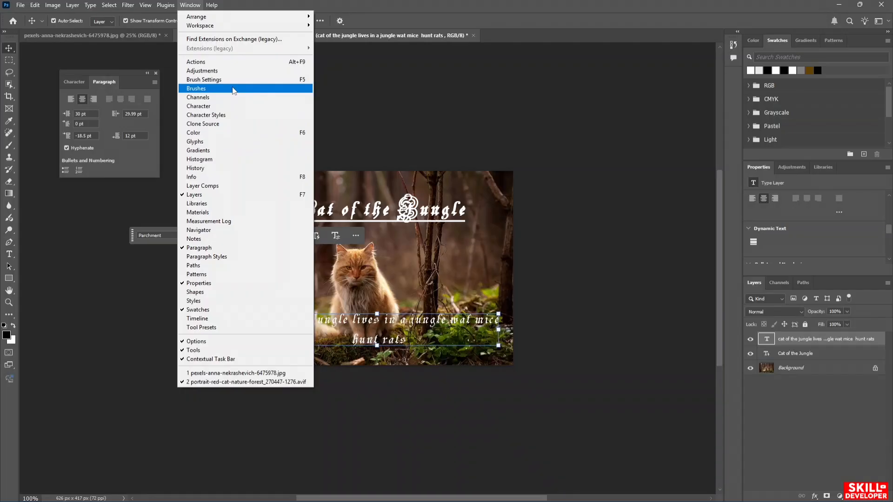
{"action": "left_click", "coordinate": [243, 120]}
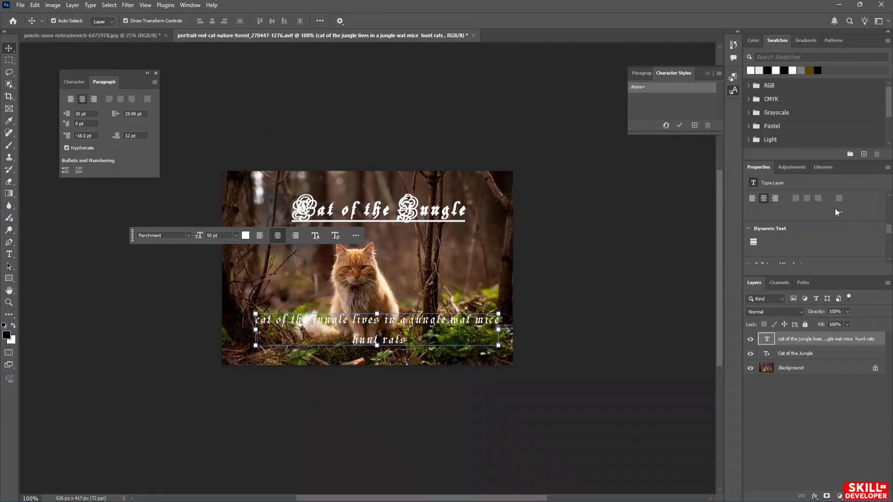
{"action": "scroll", "coordinate": [836, 210], "scroll_direction": "down", "scroll_amount": 5}
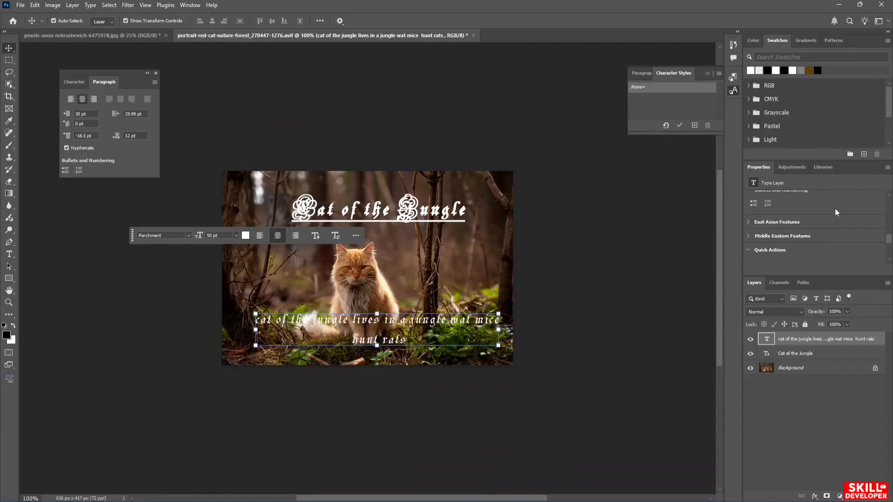
{"action": "scroll", "coordinate": [836, 208], "scroll_direction": "down", "scroll_amount": 4}
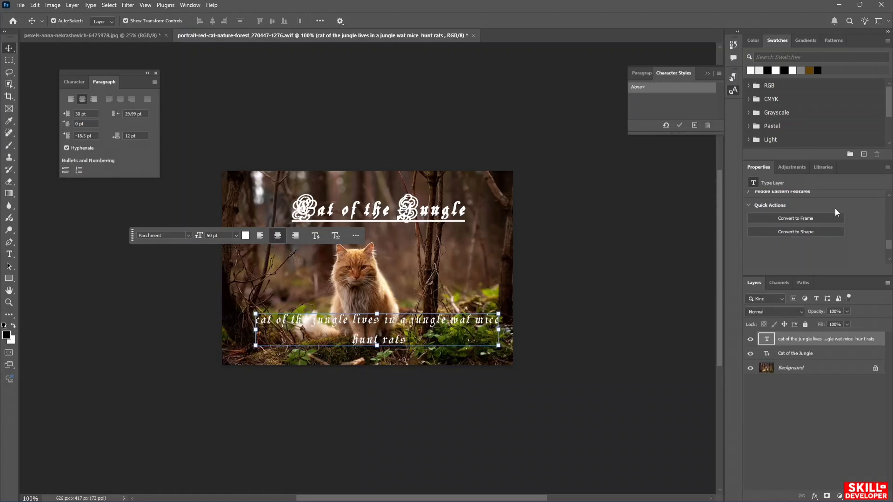
{"action": "scroll", "coordinate": [835, 209], "scroll_direction": "up", "scroll_amount": 1}
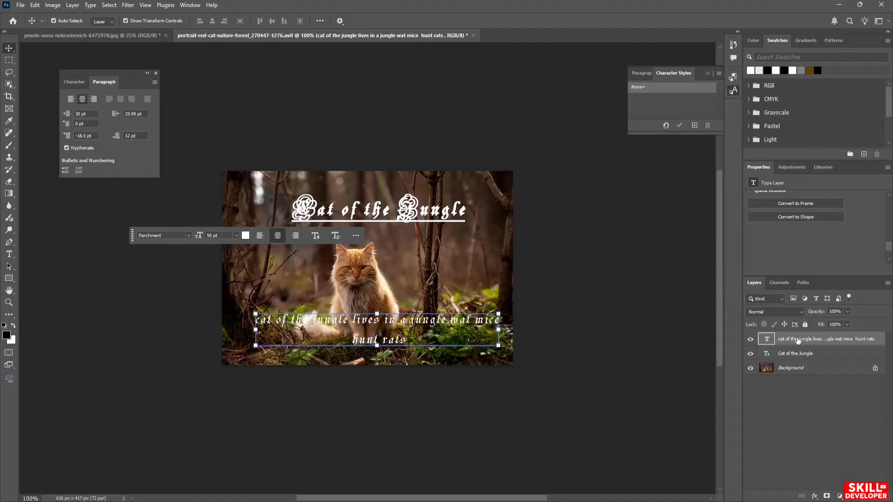
- Review the layer commands available for the title and the two-line text, and close the paragraph settings
{"action": "left_click", "coordinate": [802, 353]}
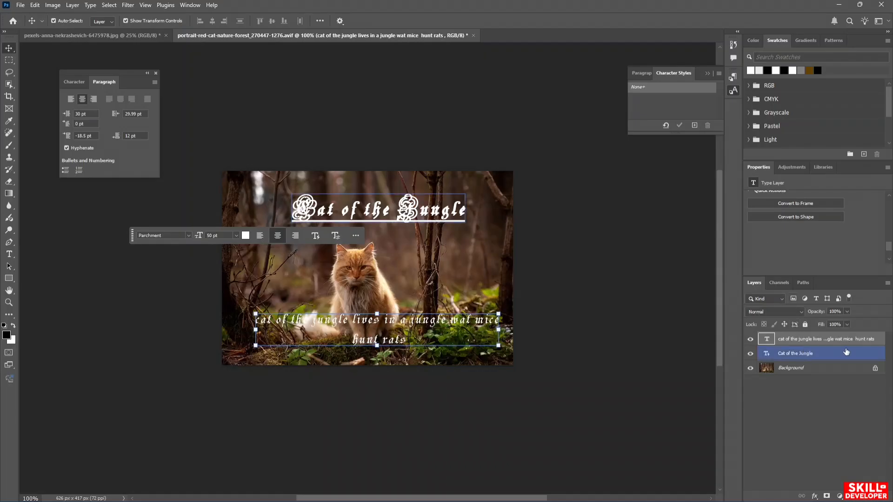
{"action": "right_click", "coordinate": [870, 353]}
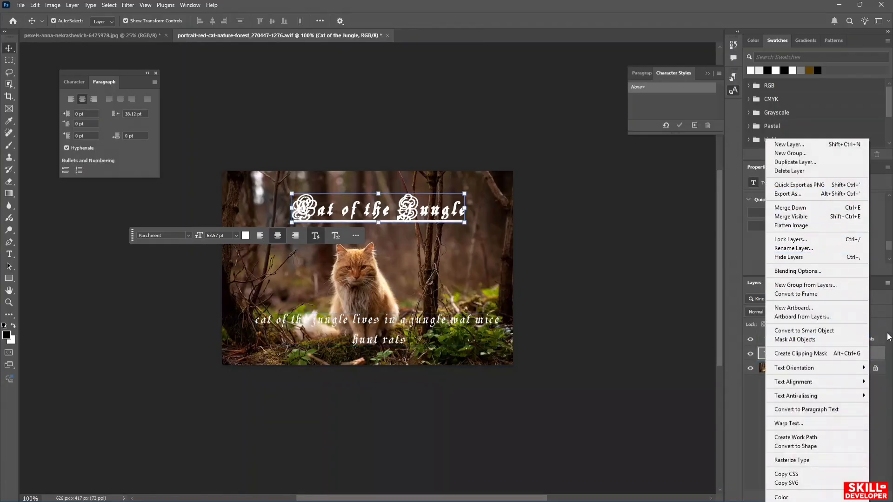
{"action": "left_click", "coordinate": [877, 353]}
{"action": "left_click", "coordinate": [875, 339]}
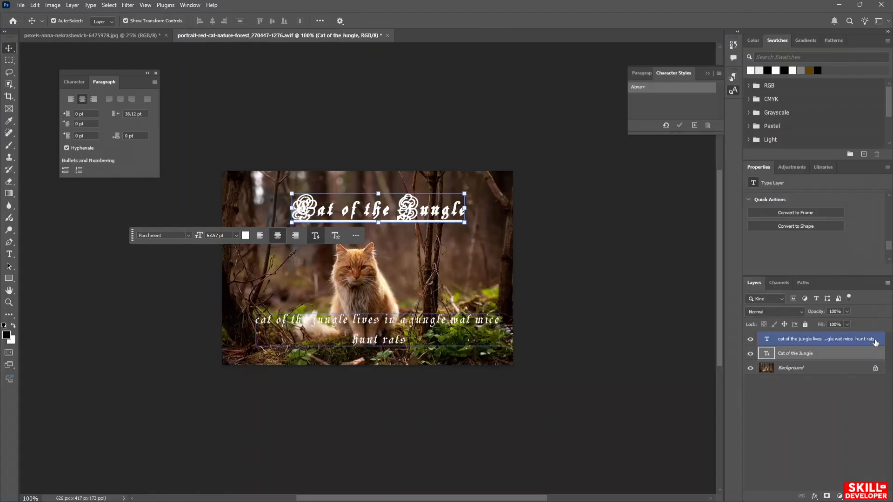
{"action": "right_click", "coordinate": [874, 339]}
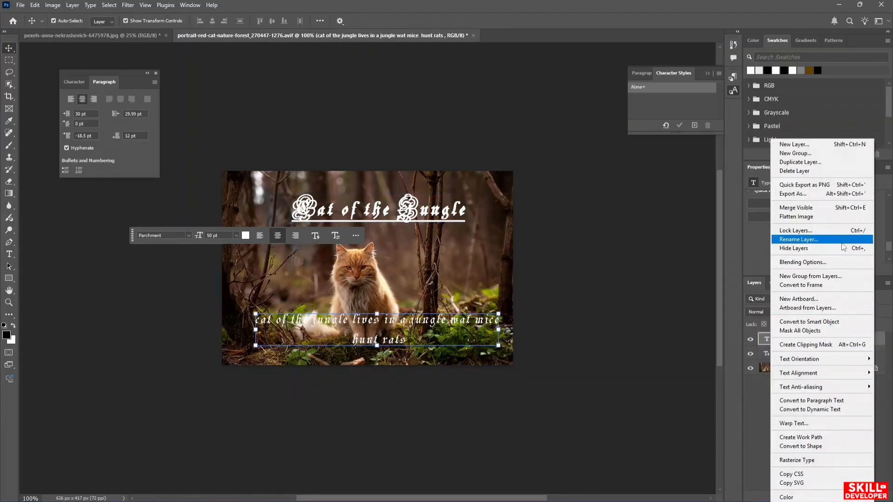
{"action": "left_click", "coordinate": [766, 352]}
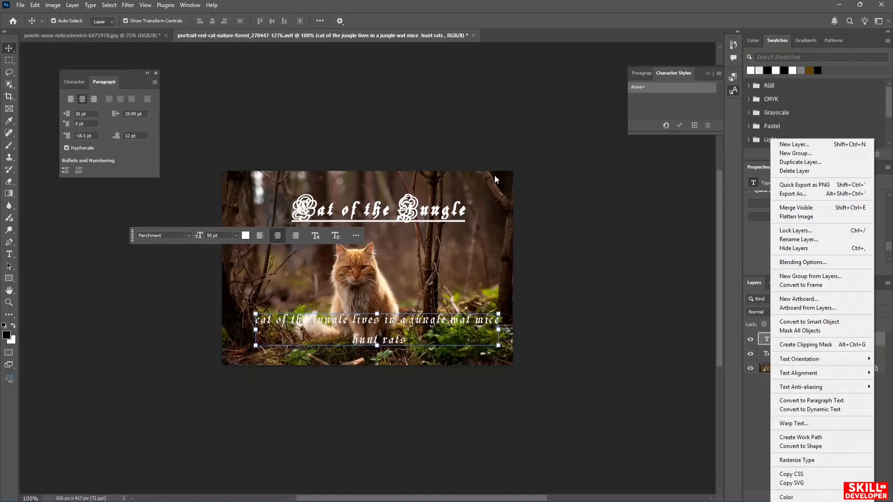
{"action": "left_click", "coordinate": [405, 139]}
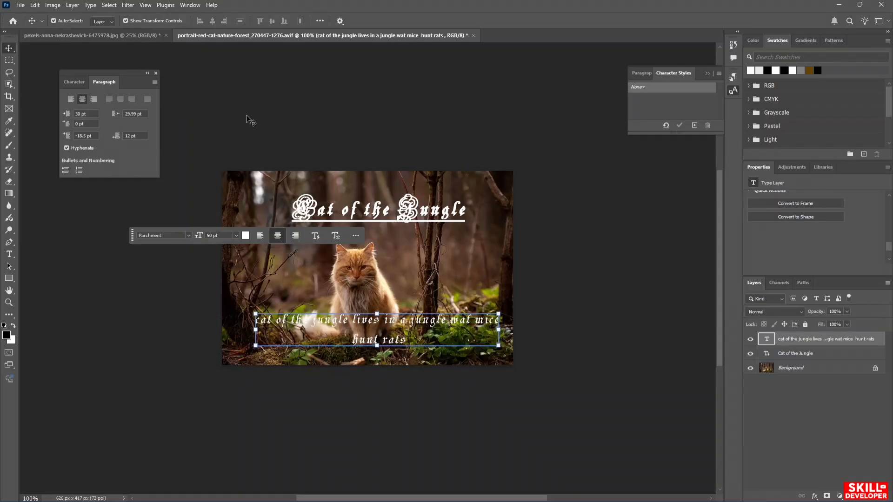
{"action": "left_click", "coordinate": [156, 73]}
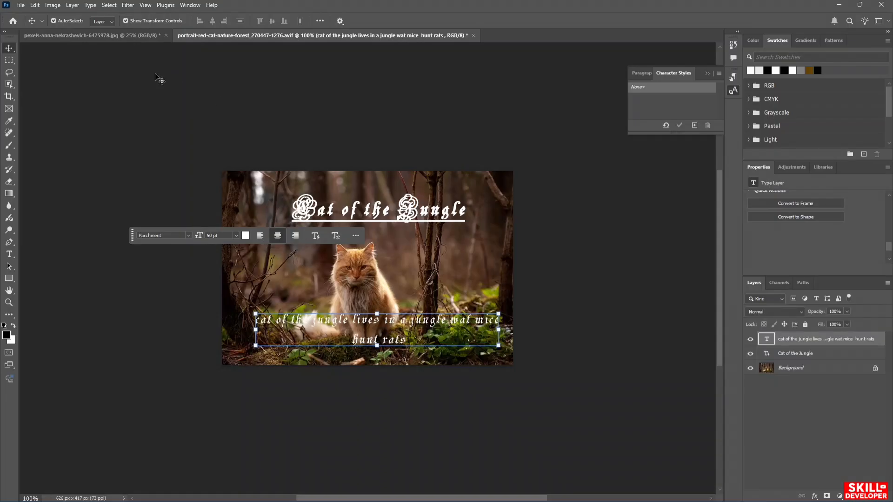